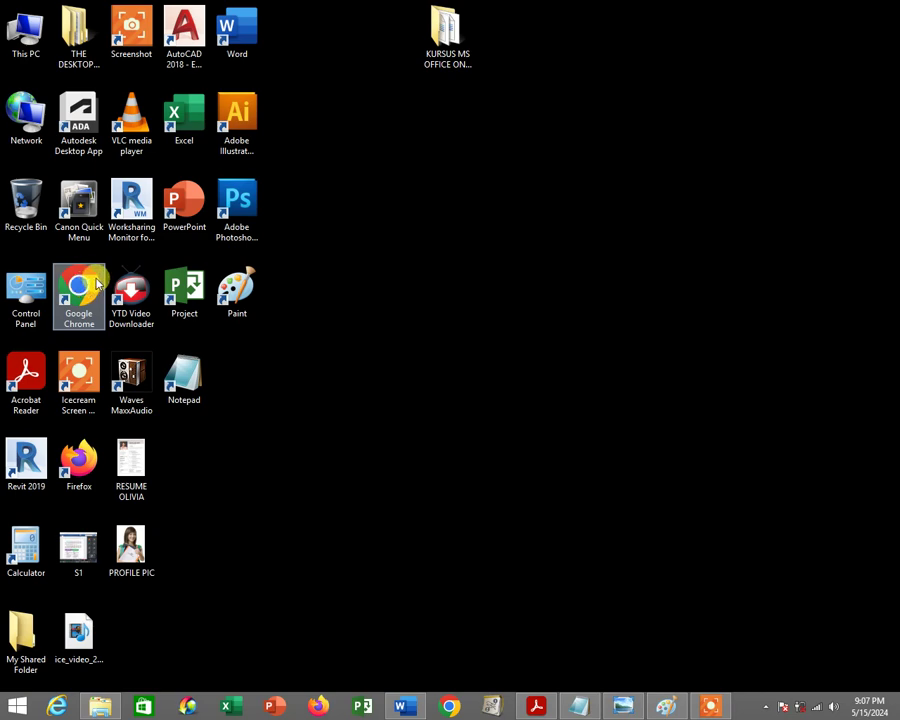
Launch Google Chrome, search Google for 'google meet', and open the Google Meet site
left_click(70, 283)
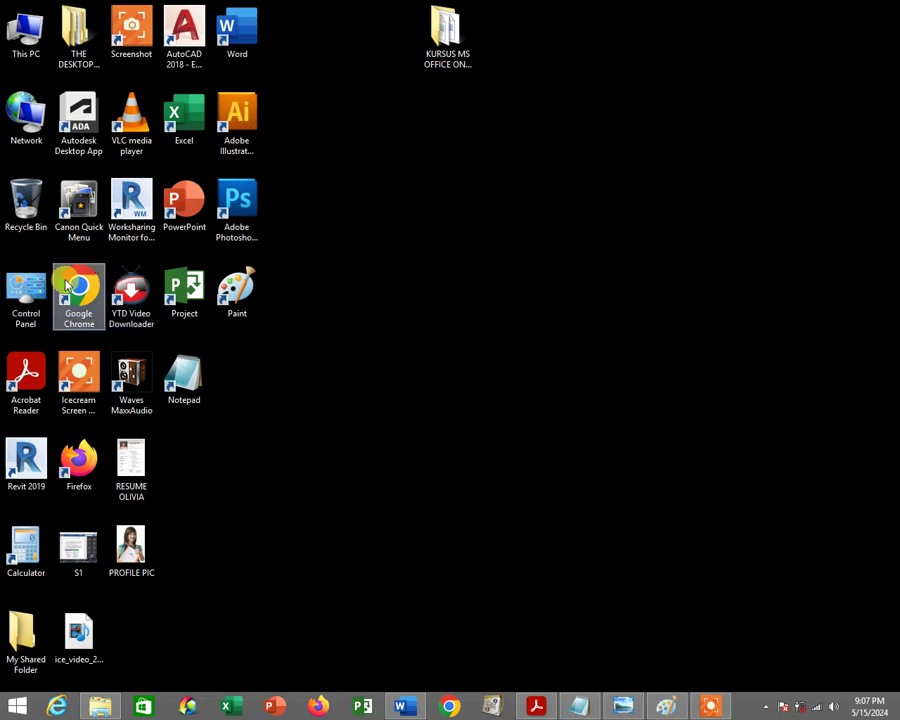
double_click(66, 285)
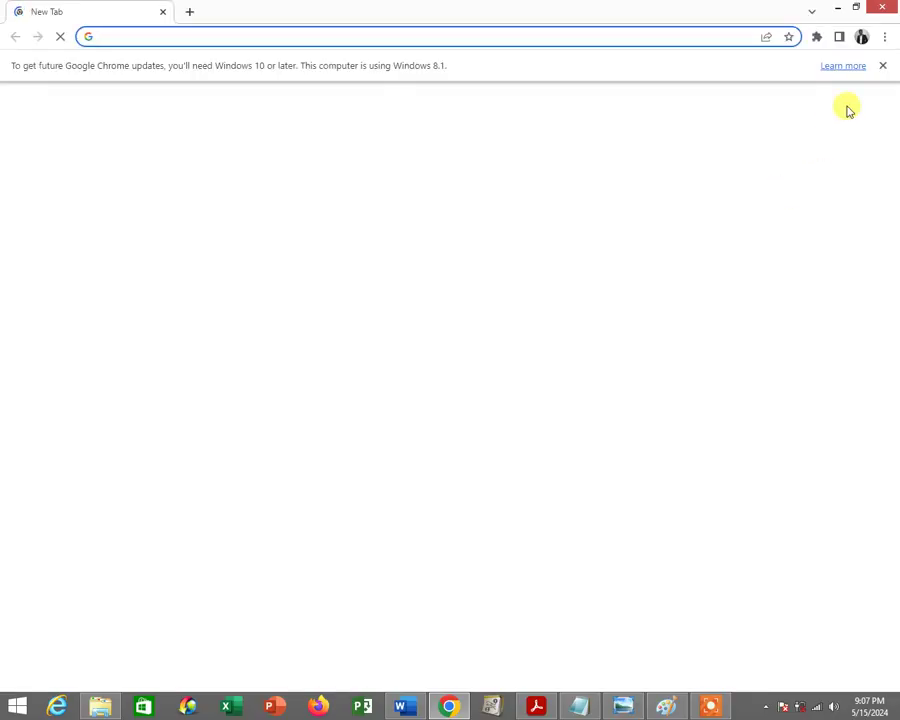
left_click(883, 67)
left_click(366, 268)
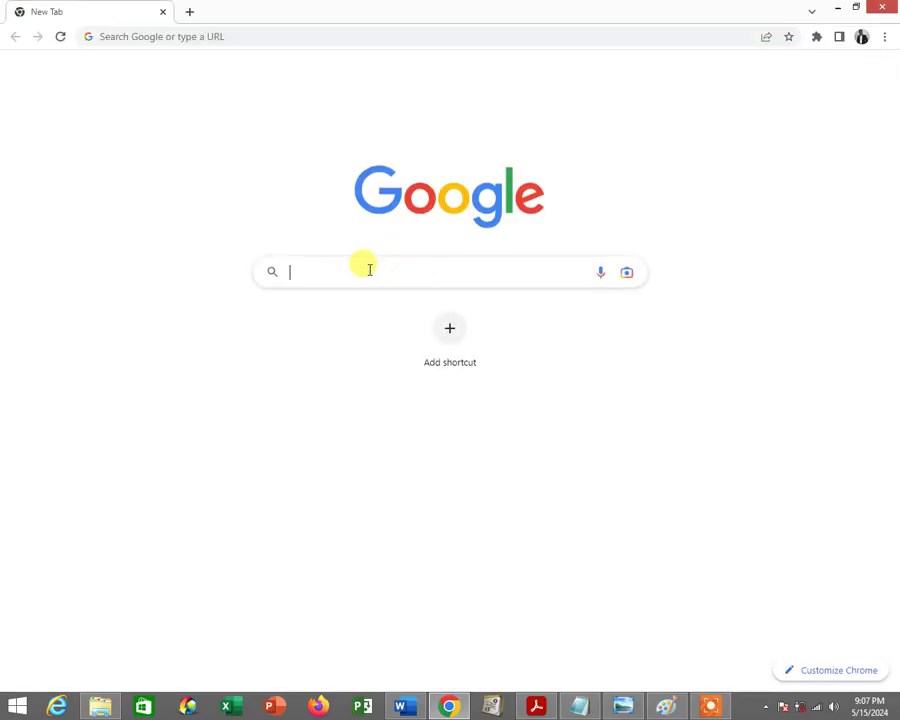
left_click(369, 310)
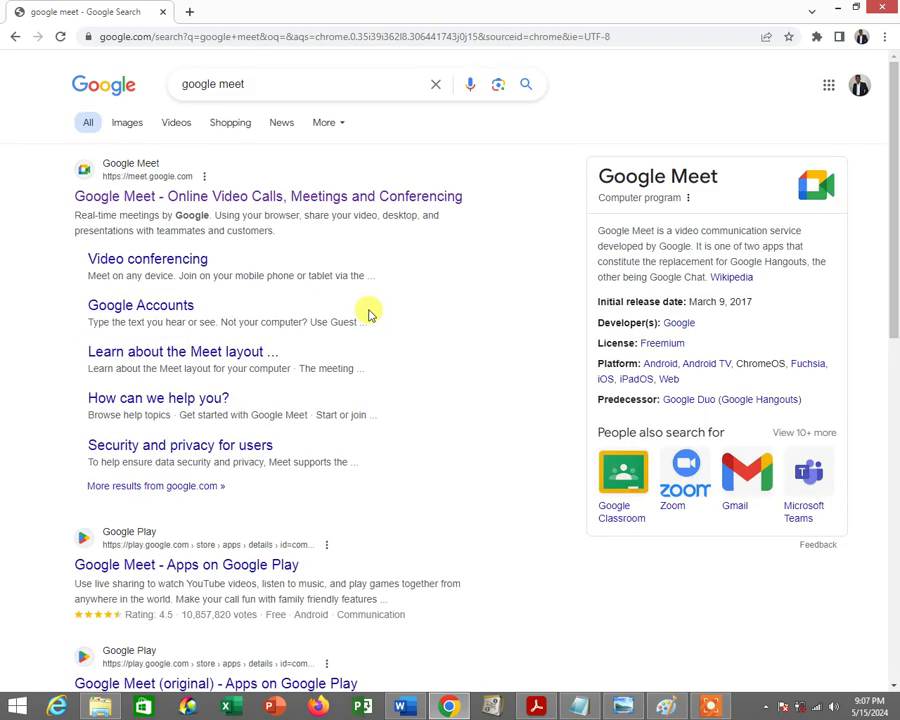
left_click(300, 203)
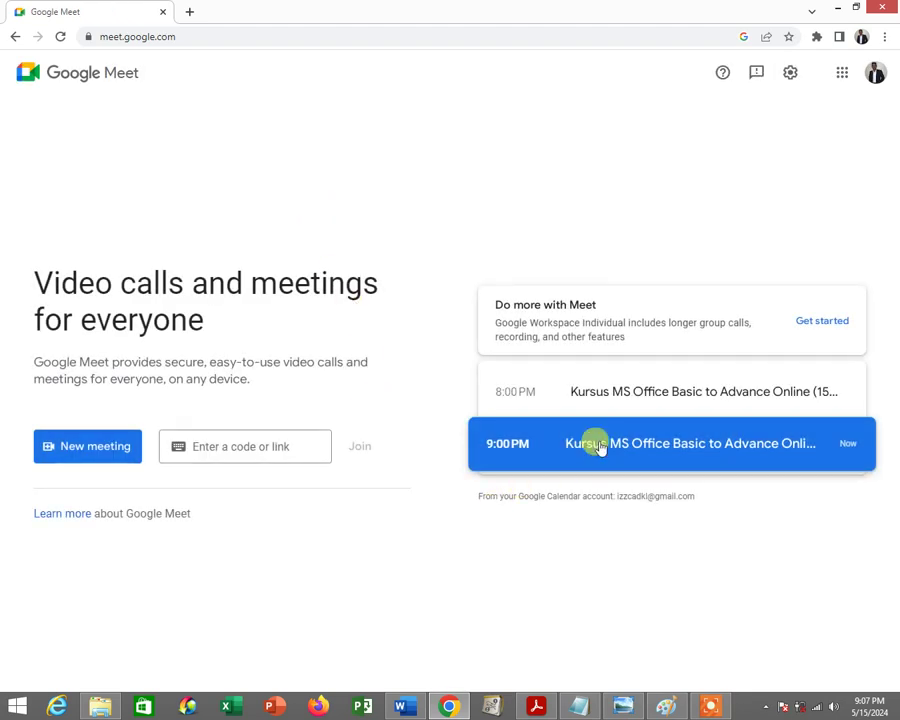
Open the 9:00 PM Kursus MS Office meeting from the Meet calendar list
left_click(598, 446)
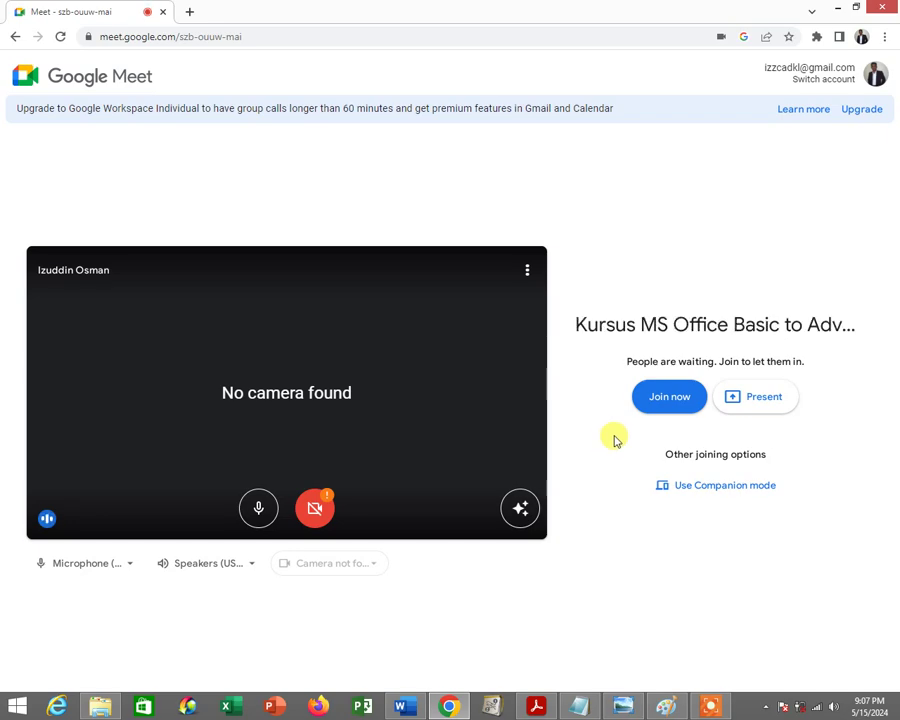
Join the course call and admit all six waiting participants
left_click(661, 403)
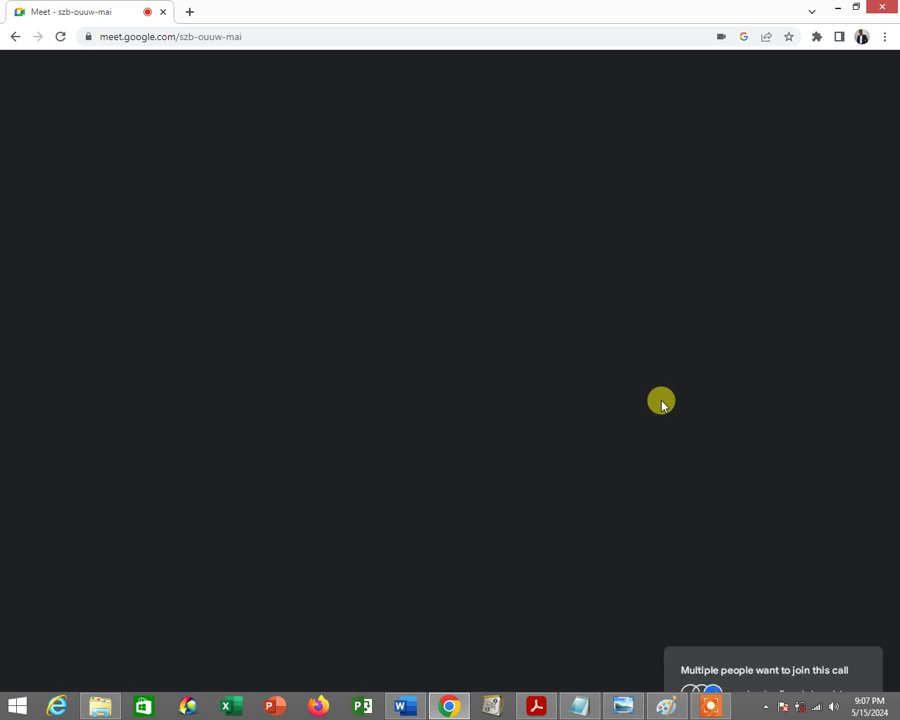
left_click(848, 612)
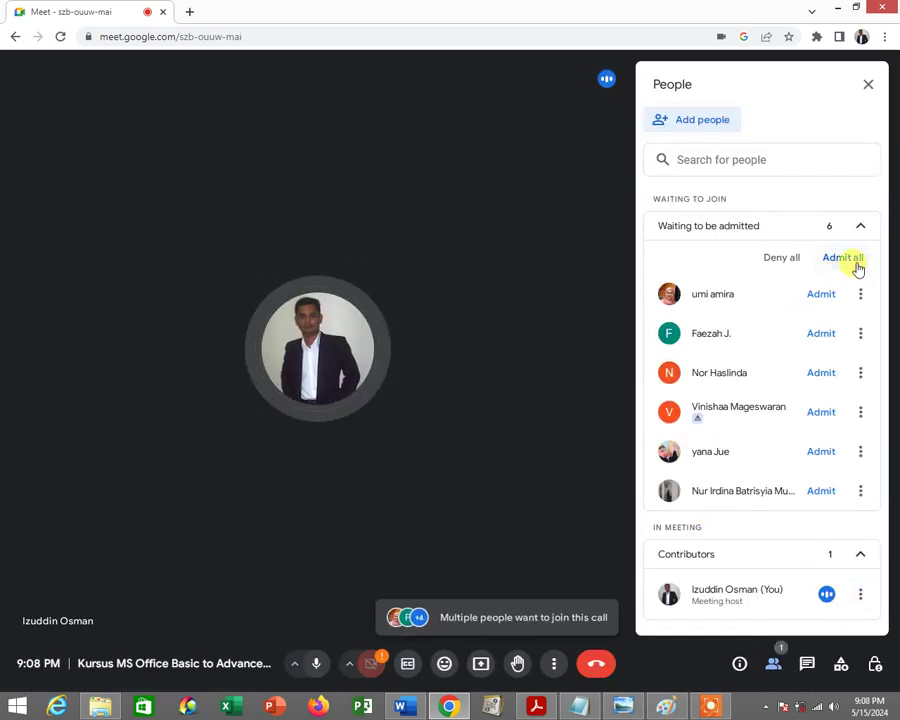
left_click(855, 263)
left_click(537, 419)
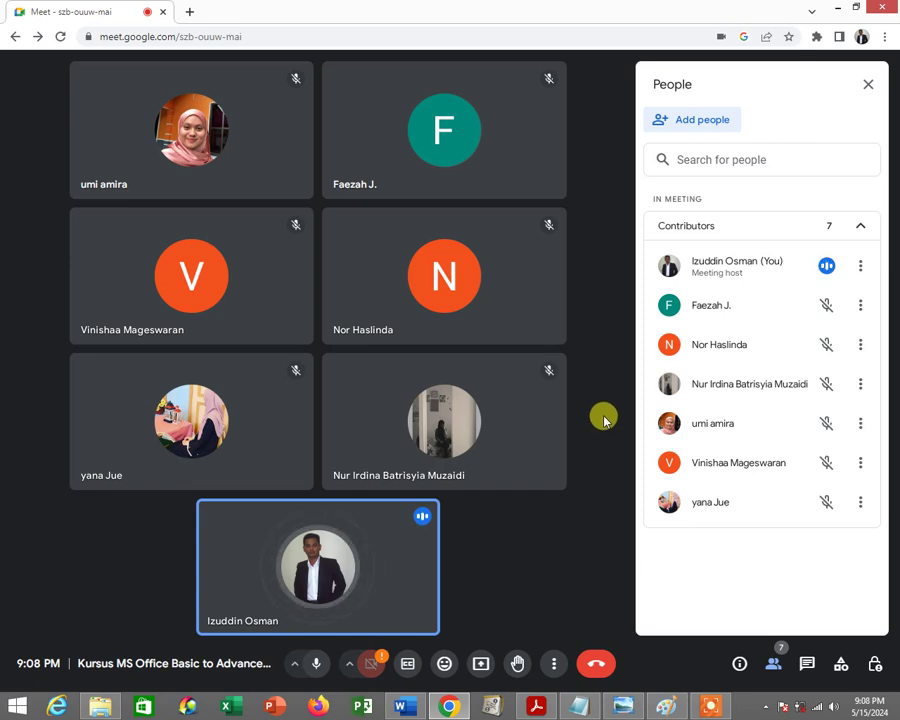
left_click(480, 663)
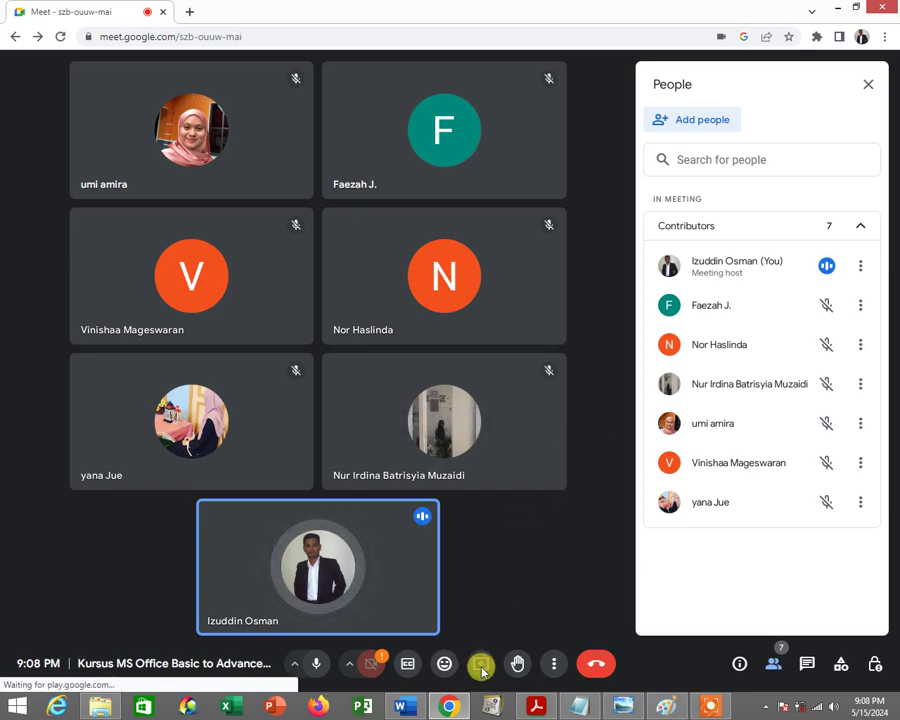
Share the entire screen with everyone in the meeting
left_click(572, 112)
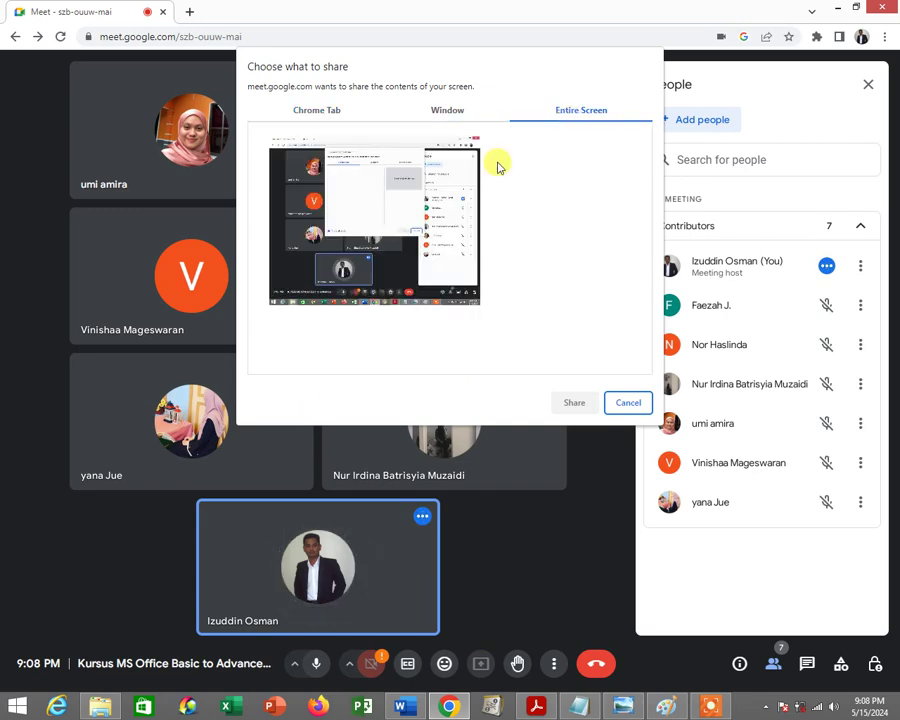
left_click(440, 184)
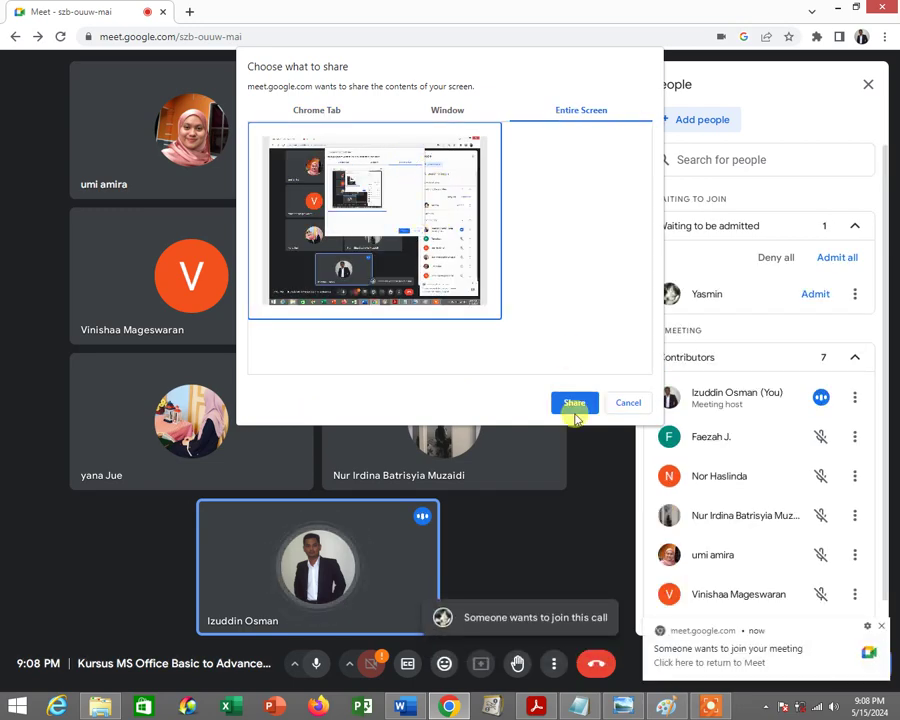
left_click(575, 403)
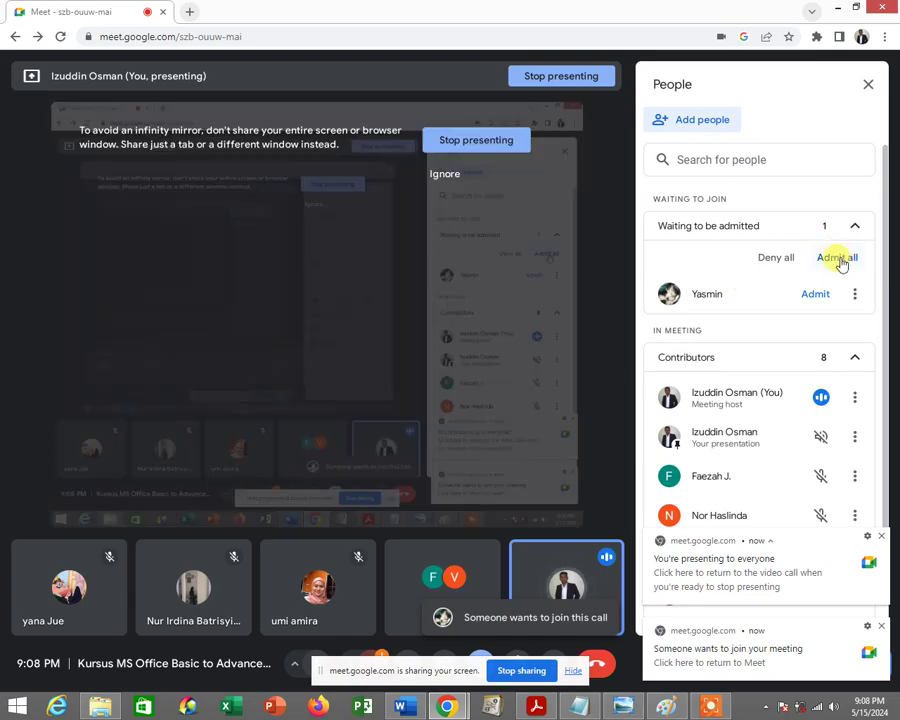
Admit the newly waiting participant and clear the participant list, whiteboard notice and sharing banner
left_click(838, 259)
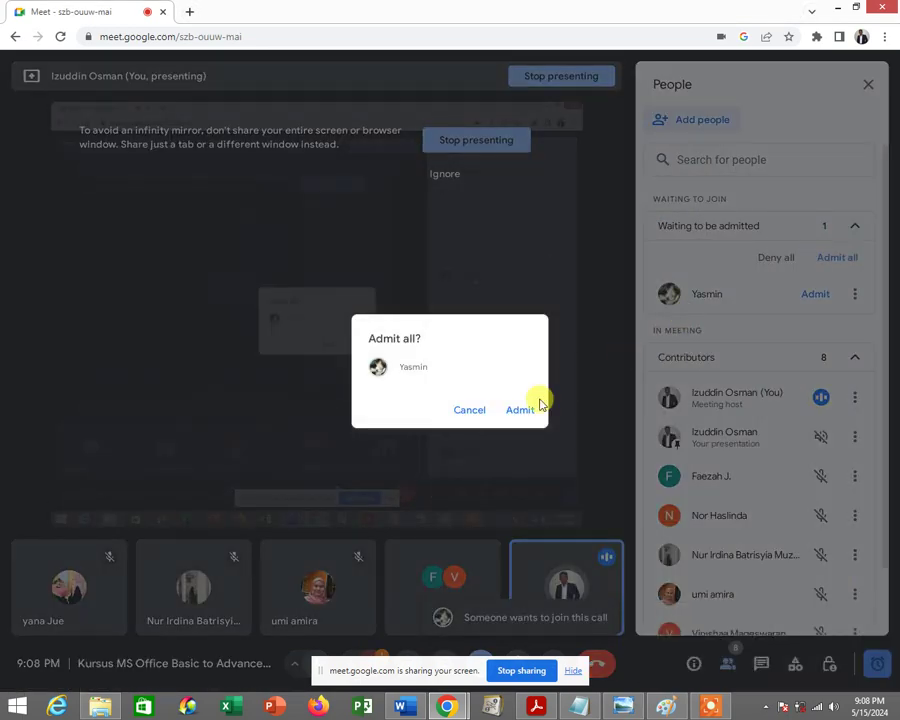
left_click(519, 408)
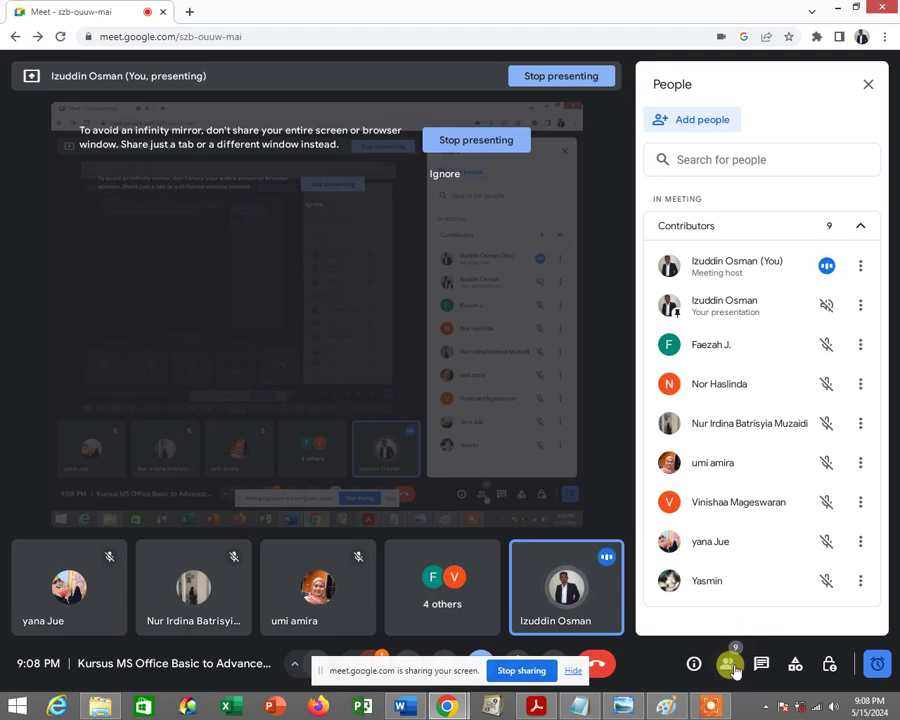
left_click(729, 665)
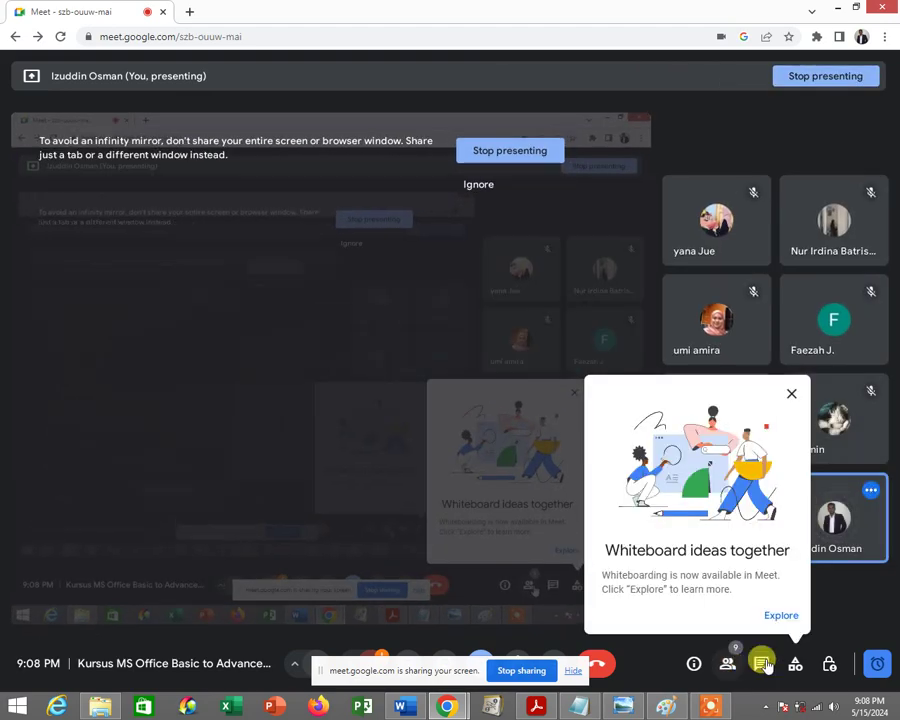
left_click(791, 393)
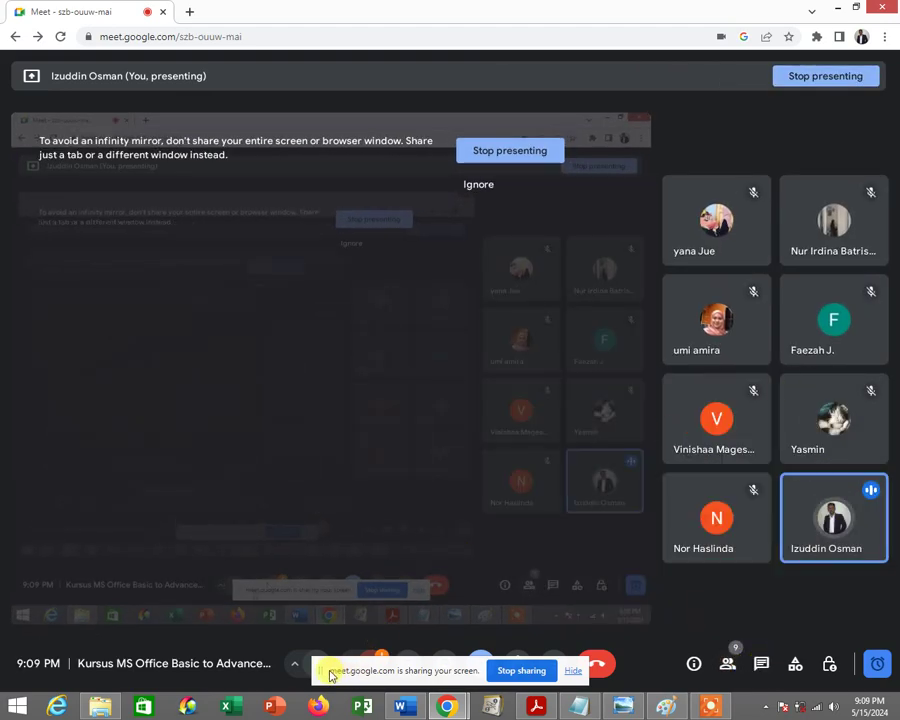
left_click_drag(322, 669, 622, 77)
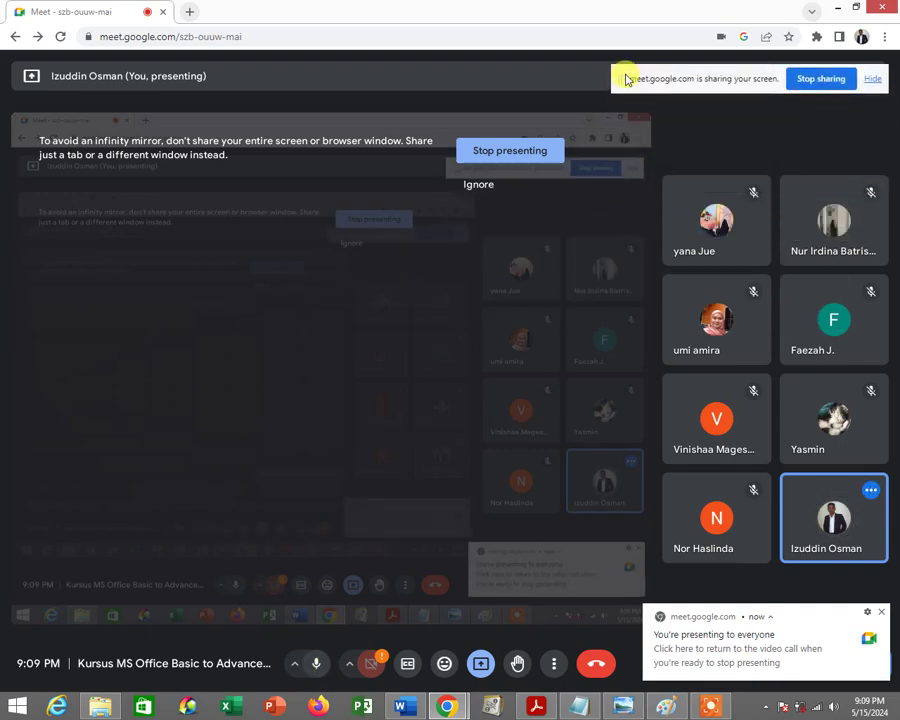
Bring the Olivia Wilson resume in Word to the front and widen its window
left_click(403, 708)
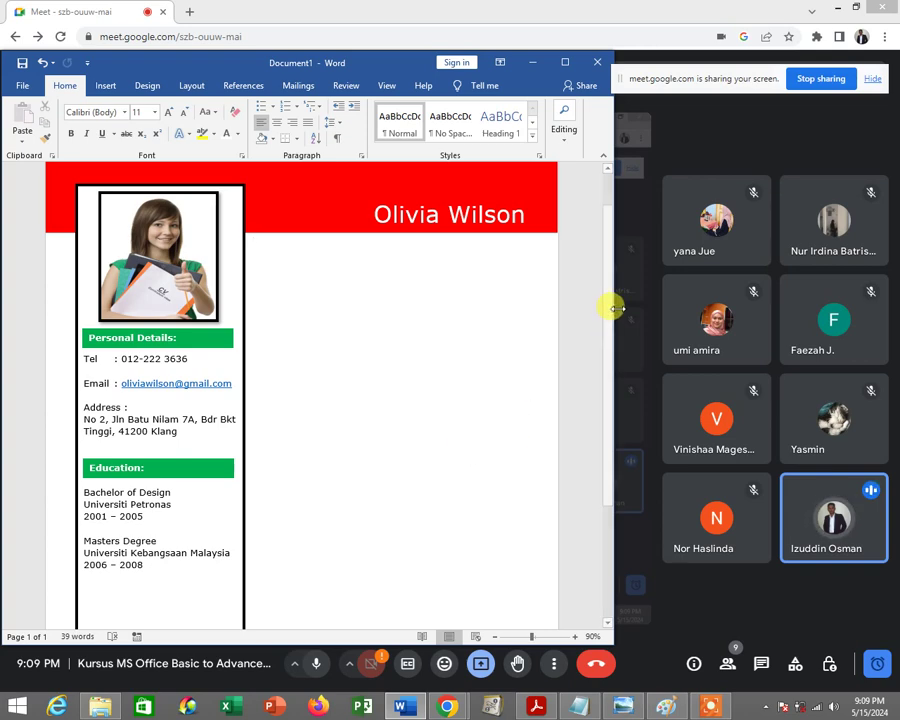
left_click_drag(617, 309, 655, 303)
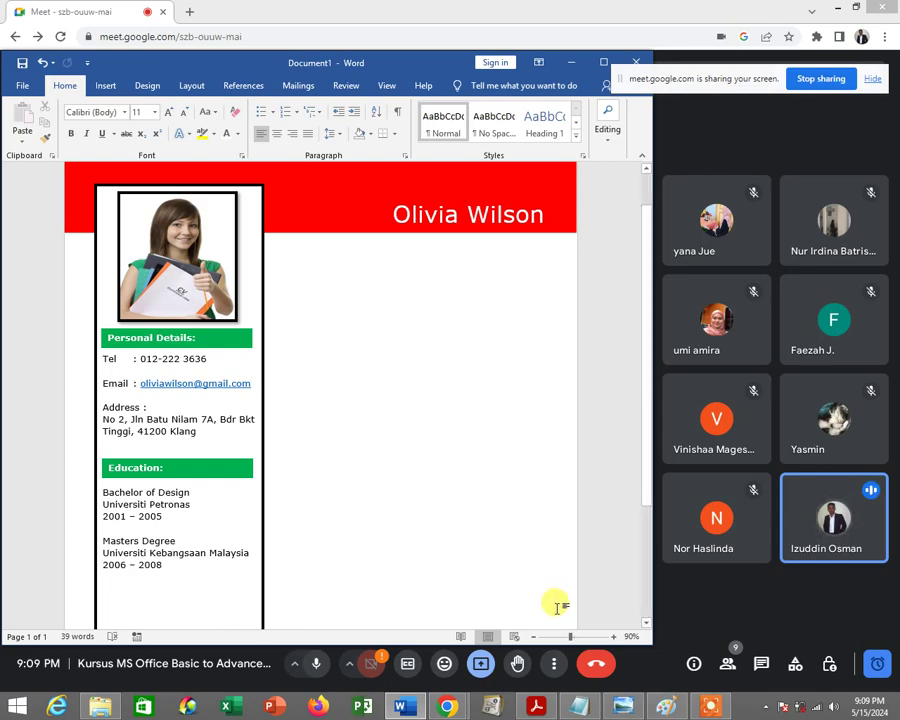
Zoom into the sample resume's Profile heading in Photo Viewer, then minimize it
left_click(623, 707)
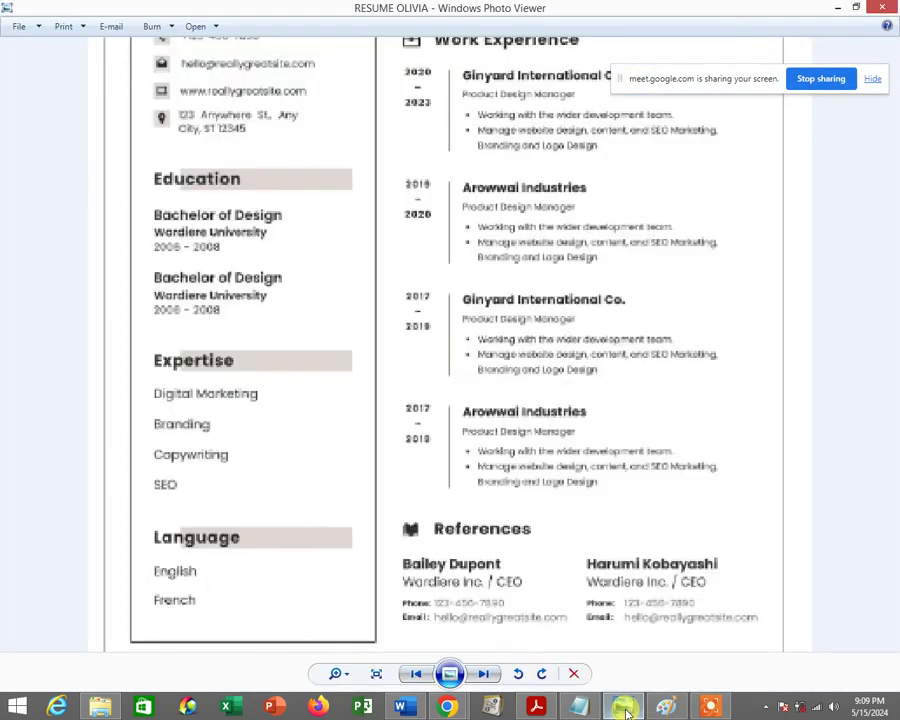
left_click_drag(485, 365, 482, 515)
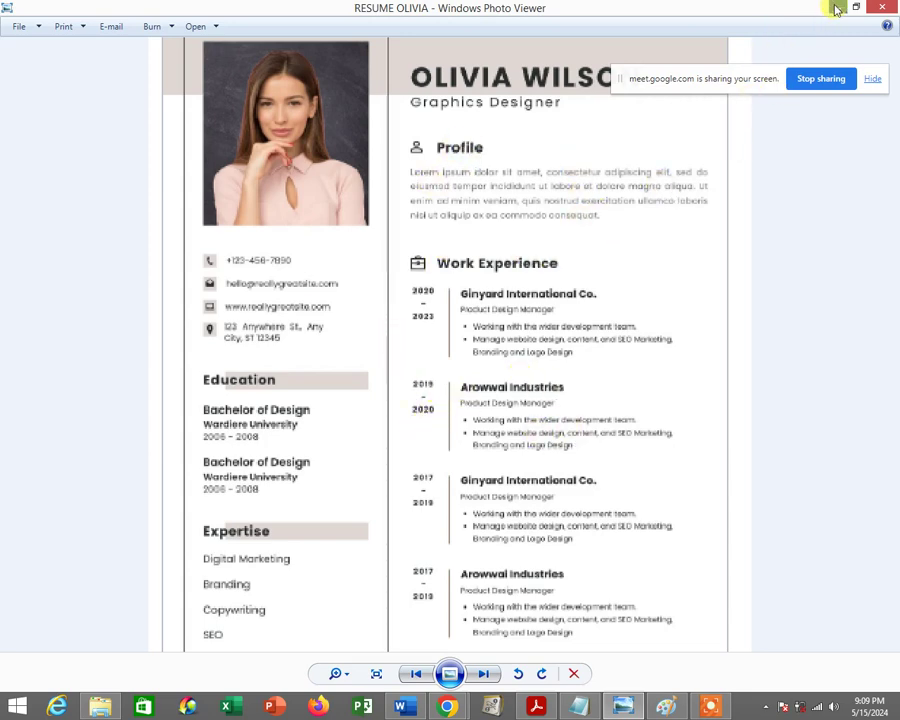
scroll(414, 146, "up", 1)
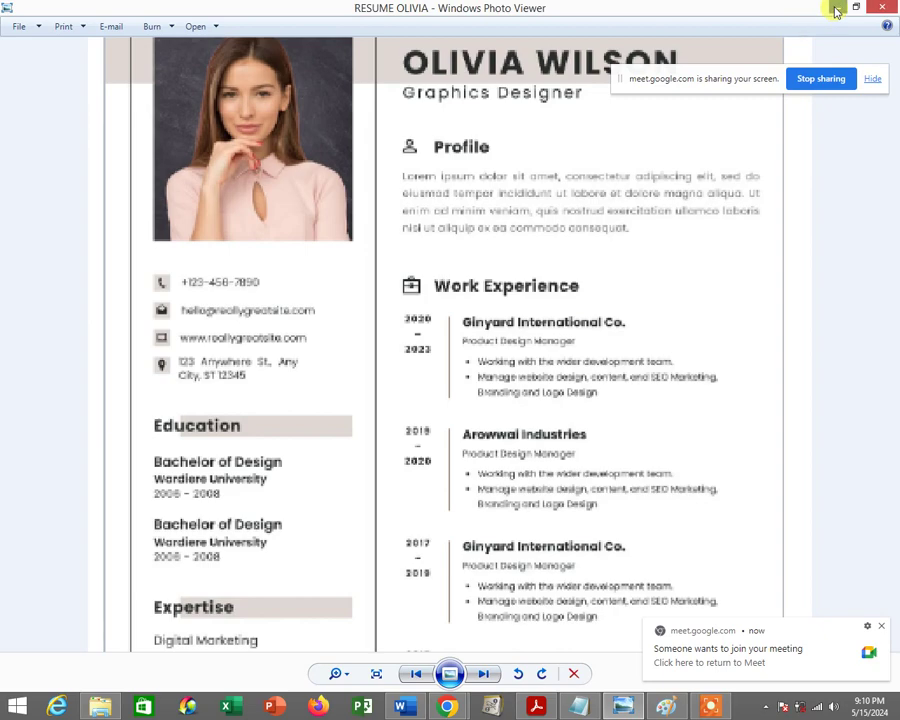
scroll(430, 145, "up", 2)
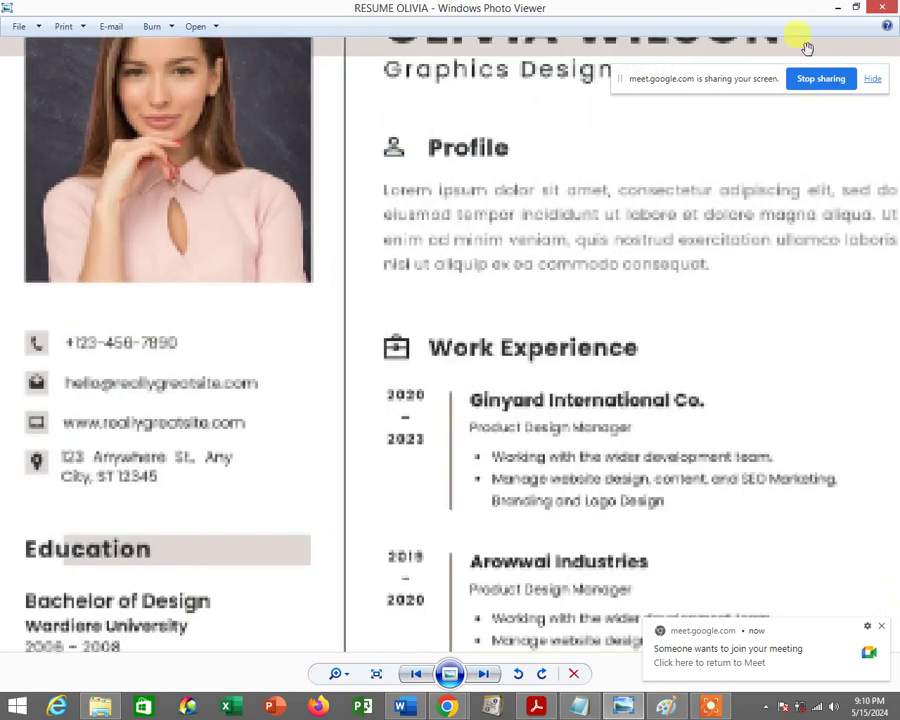
left_click(835, 12)
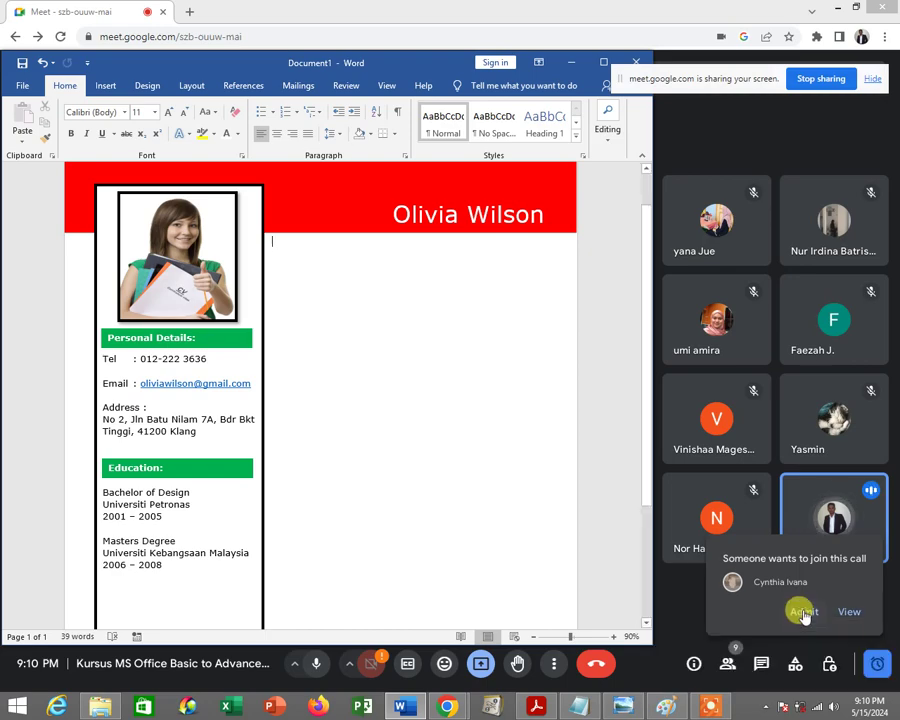
Admit the person asking to join, glance at the resume image again, and minimize it
left_click(800, 665)
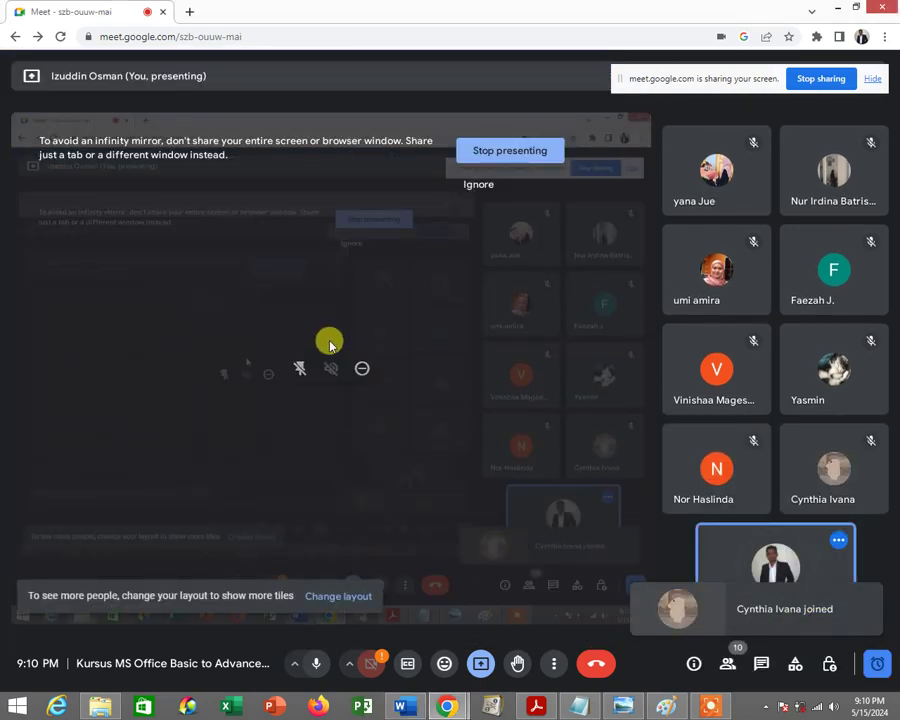
left_click(620, 704)
scroll(392, 158, "down", 1)
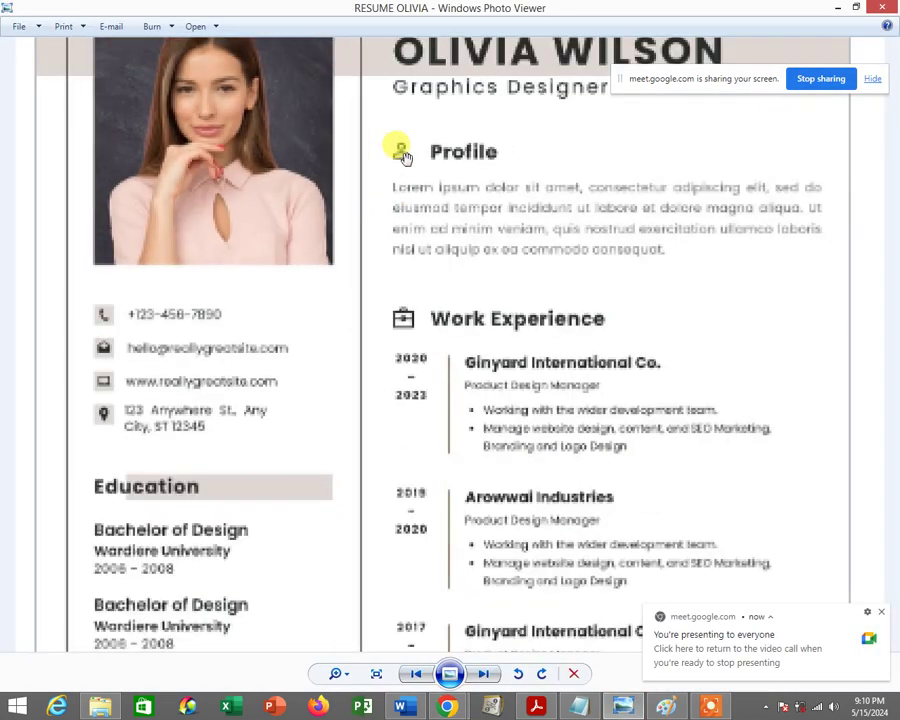
scroll(400, 146, "up", 1)
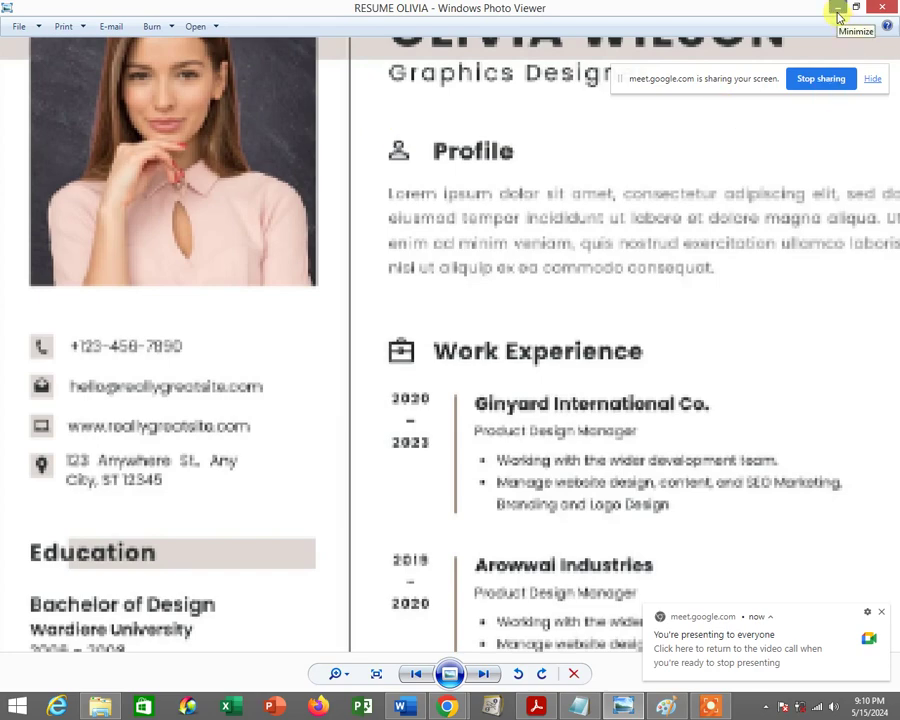
left_click(838, 15)
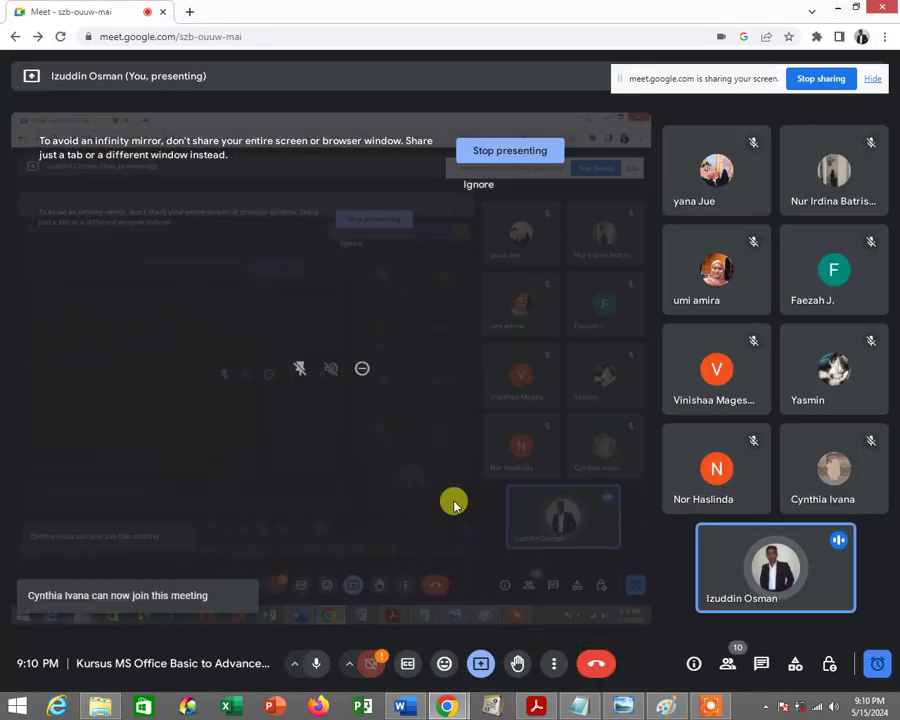
Draw a small trial pentagon below the resume's name banner, then delete it
left_click(405, 707)
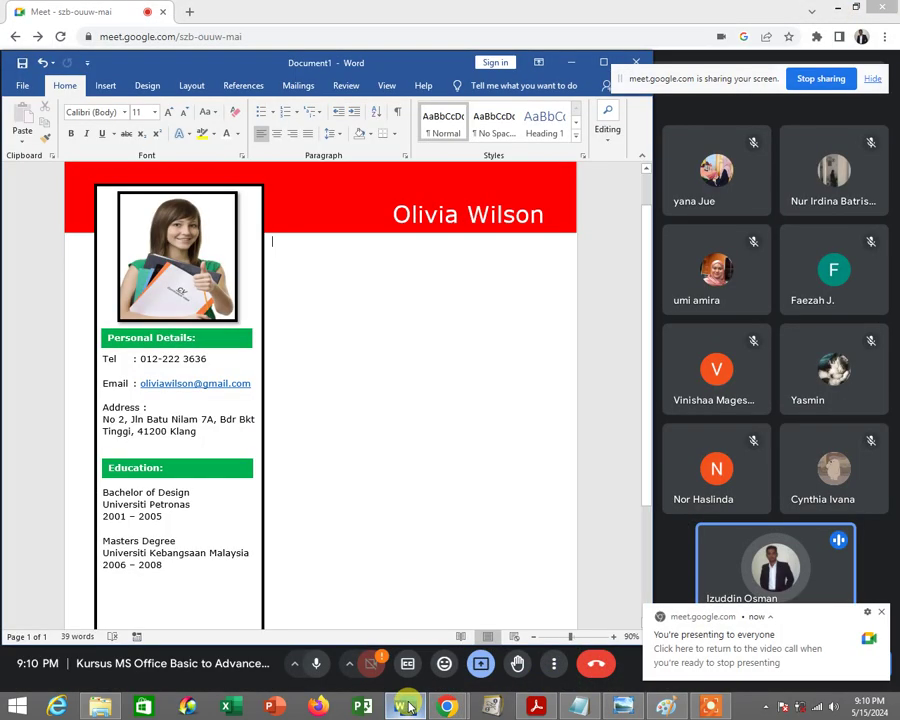
left_click(110, 87)
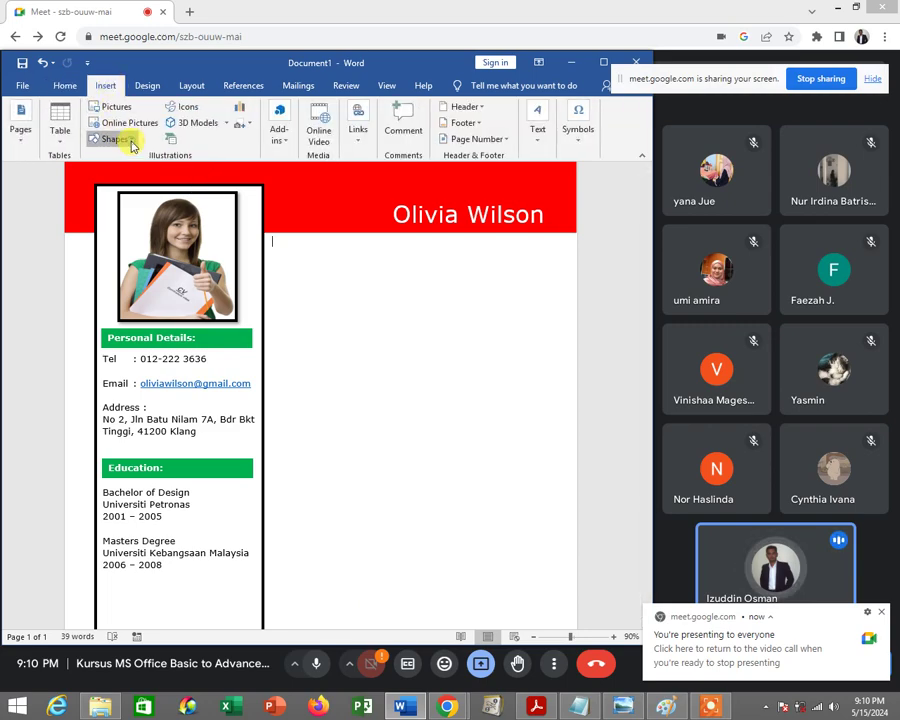
left_click(130, 141)
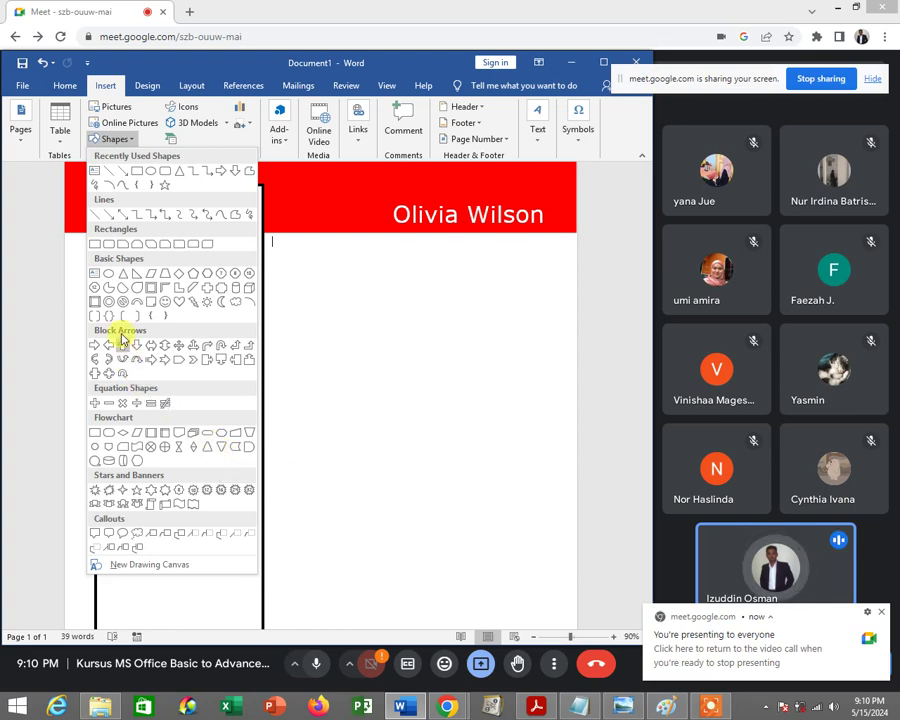
left_click(193, 274)
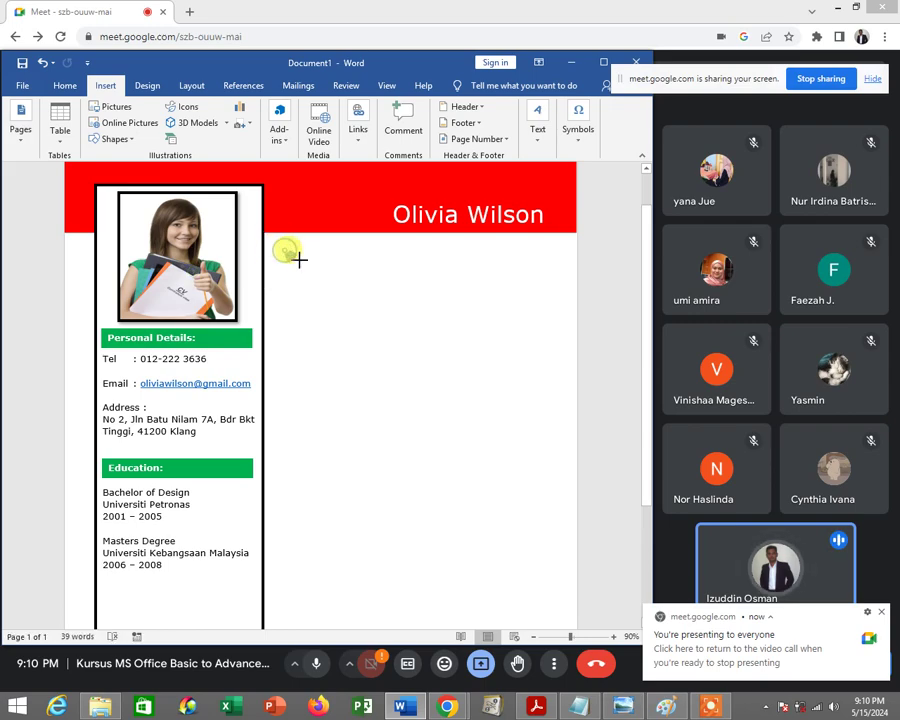
left_click_drag(307, 267, 282, 248)
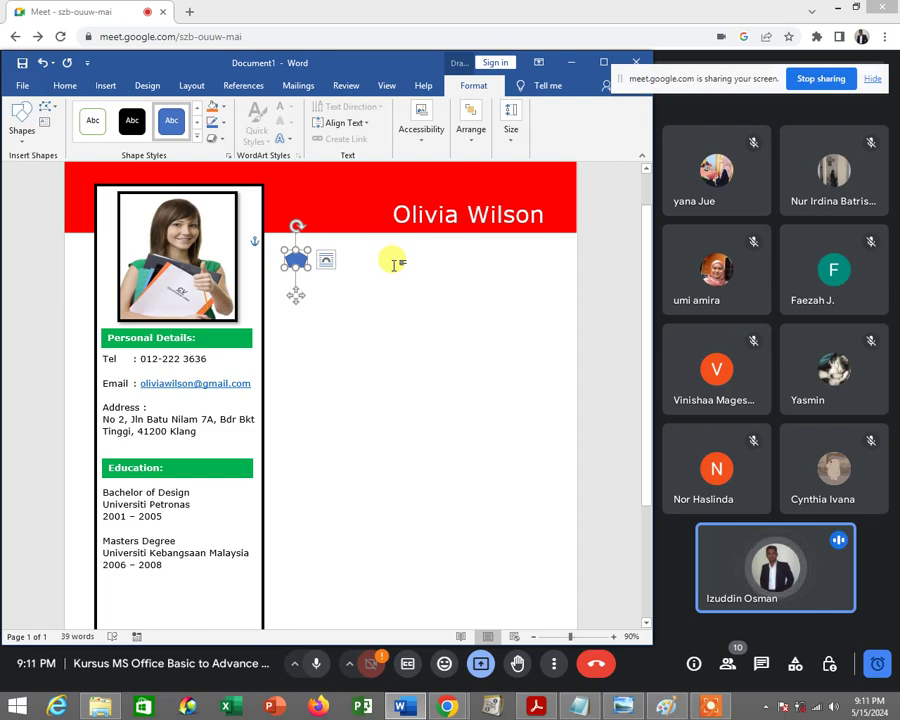
left_click(393, 263)
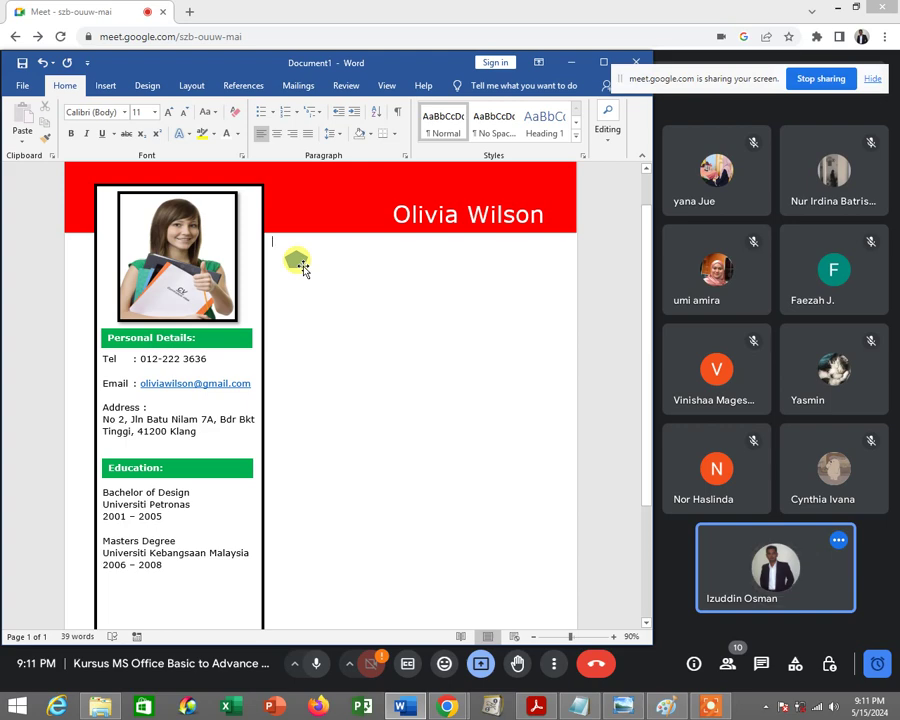
left_click(298, 261)
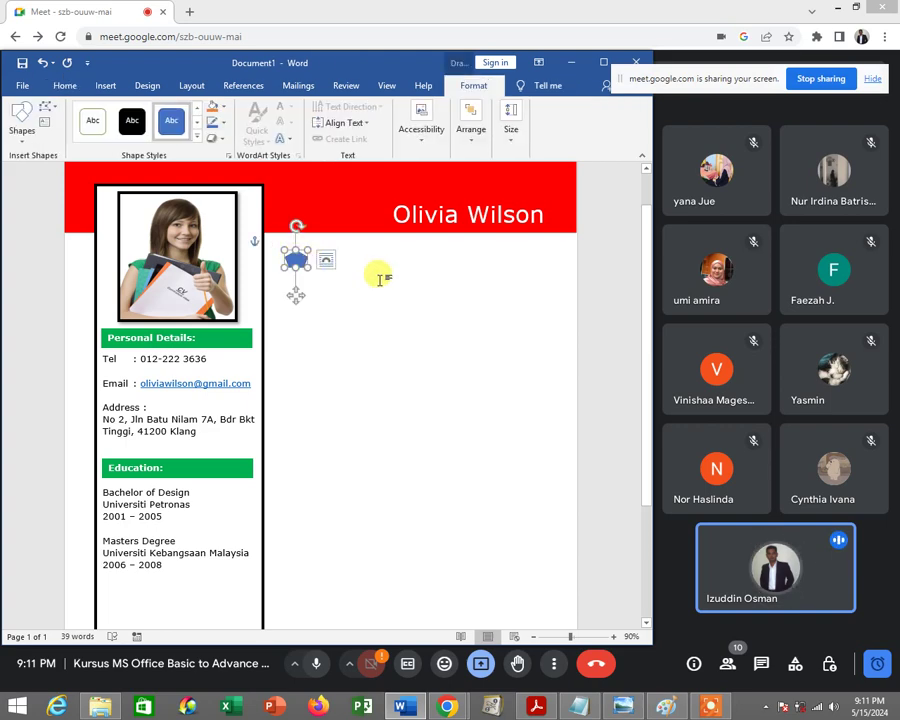
key("Delete")
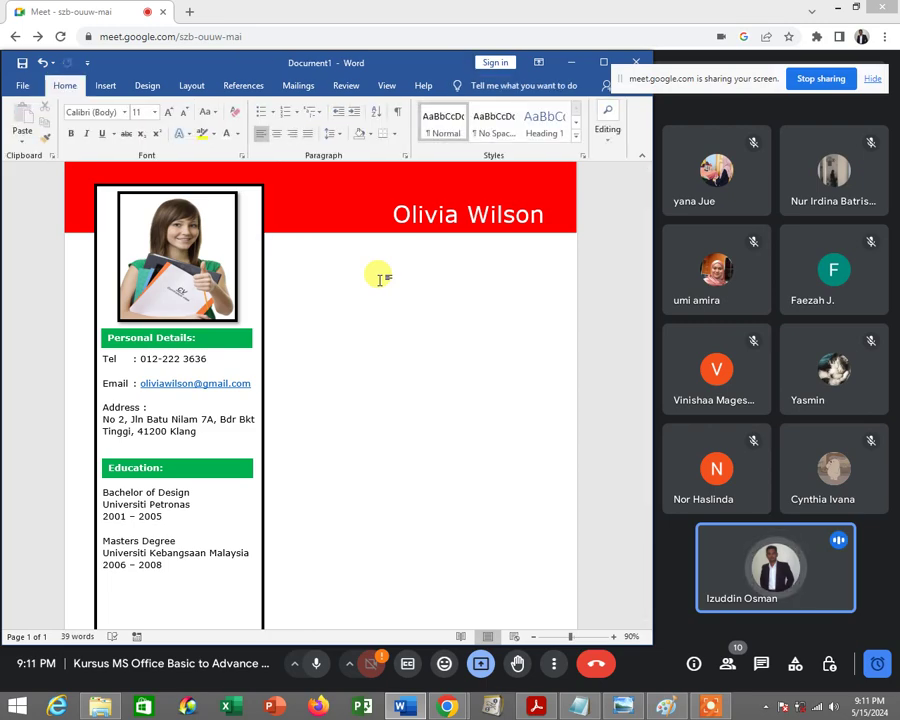
Undo the accidental page break and delete the restored pentagon again
key("ctrl+Return")
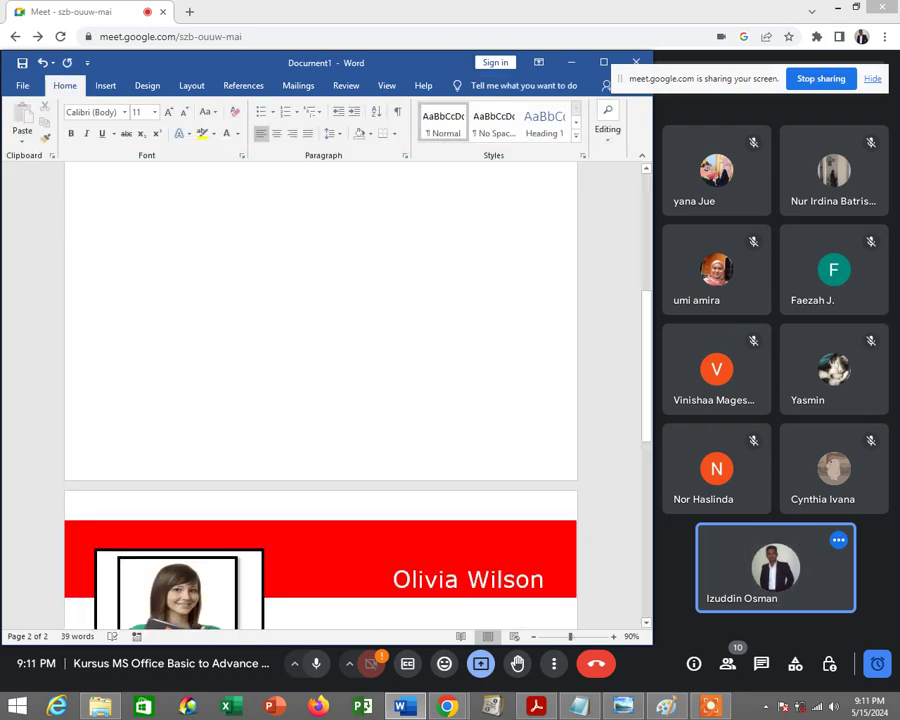
scroll(320, 400, "up", 3)
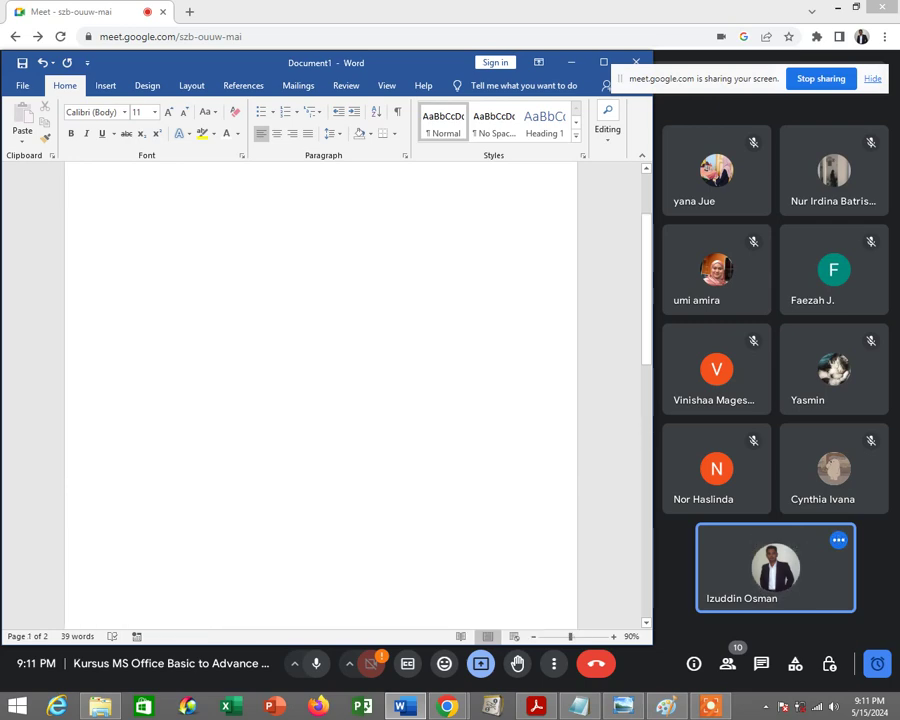
key("ctrl+z")
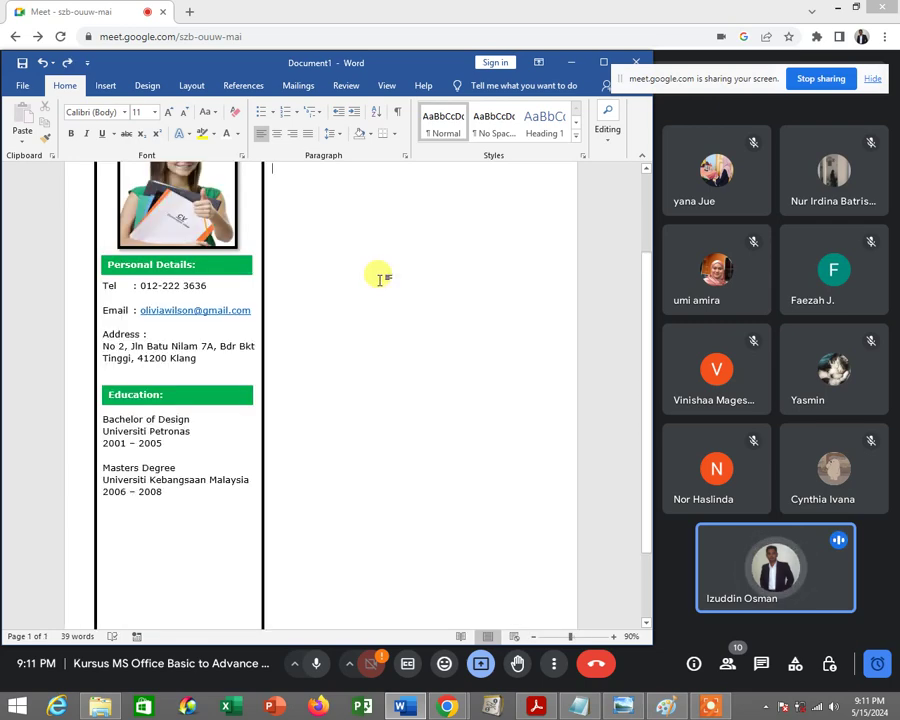
left_click(42, 64)
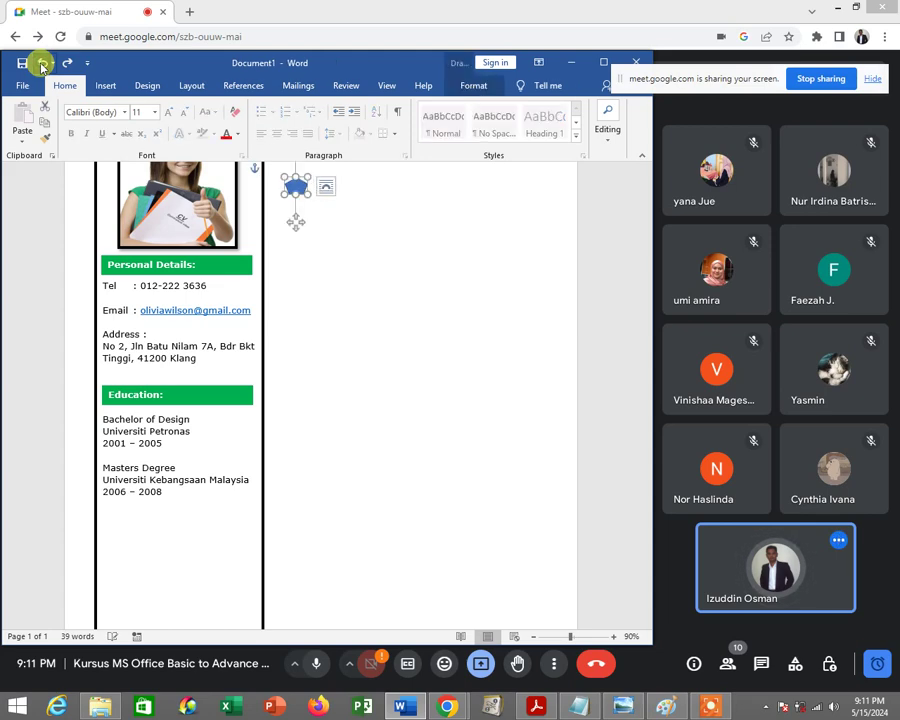
scroll(352, 314, "up", 2)
left_click(300, 314)
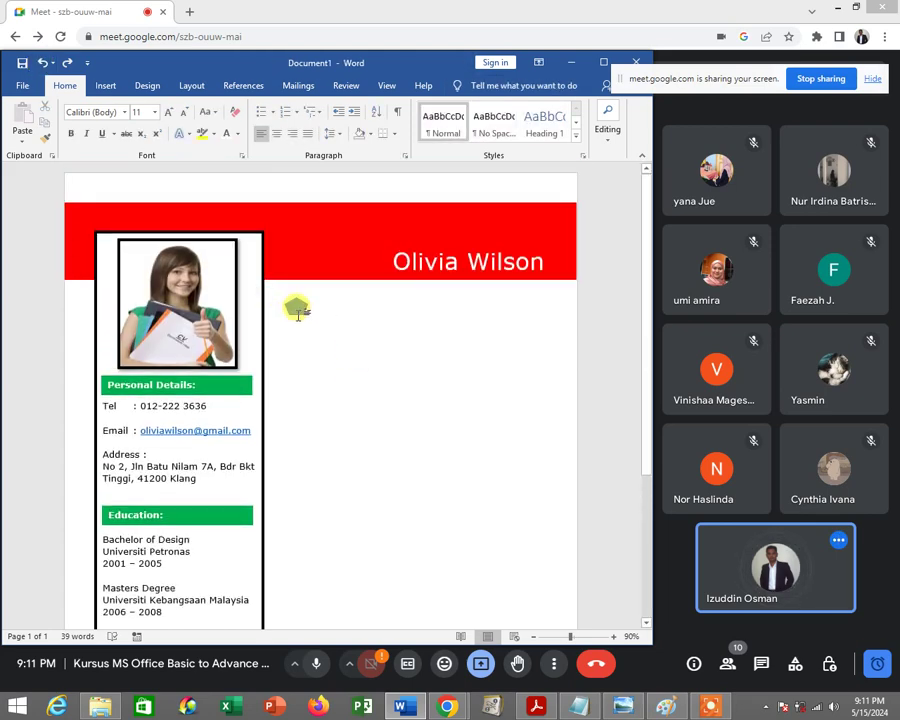
left_click(296, 306)
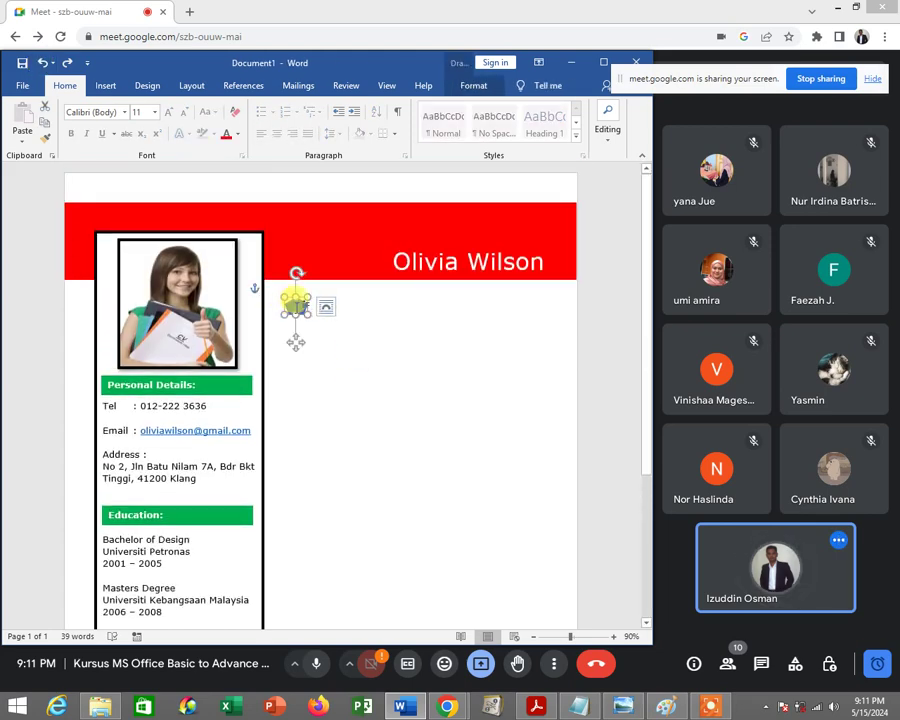
key("Delete")
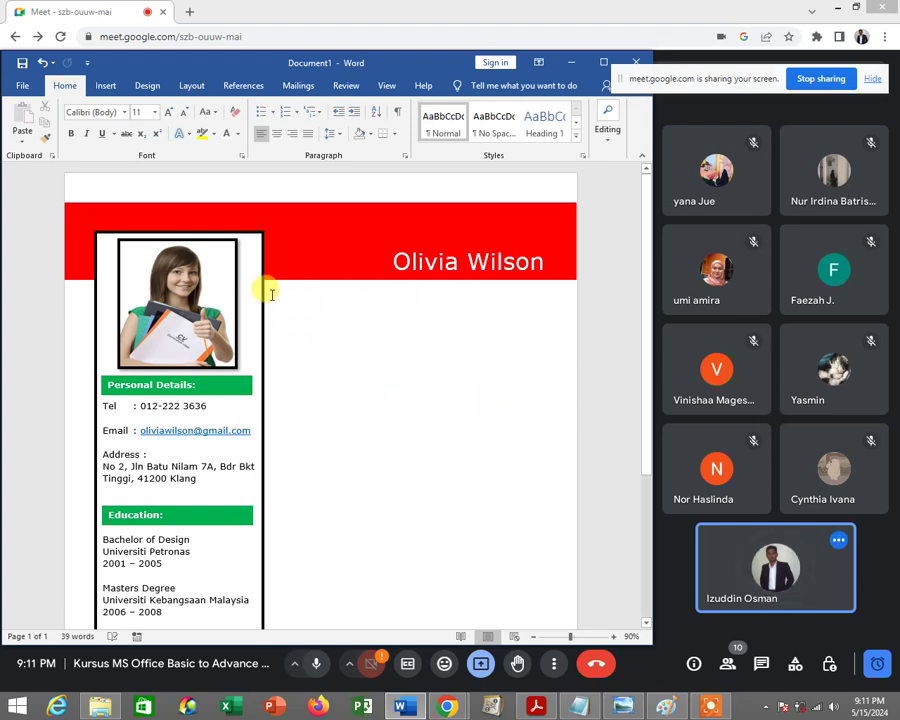
Insert a Simple Text Box under the name banner, shrink it, and clear its placeholder text
left_click(108, 87)
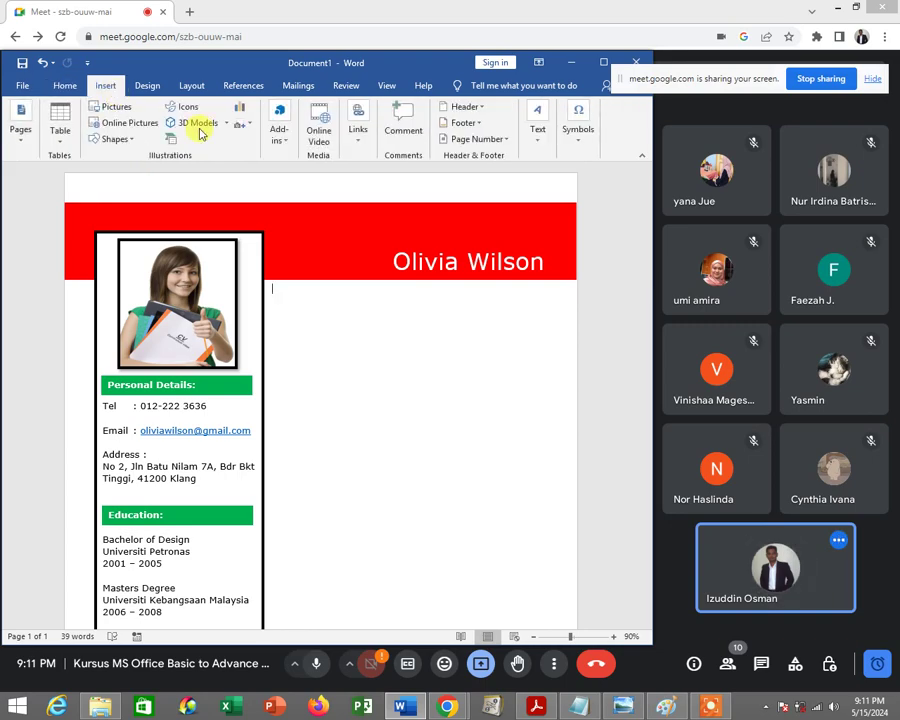
left_click(545, 150)
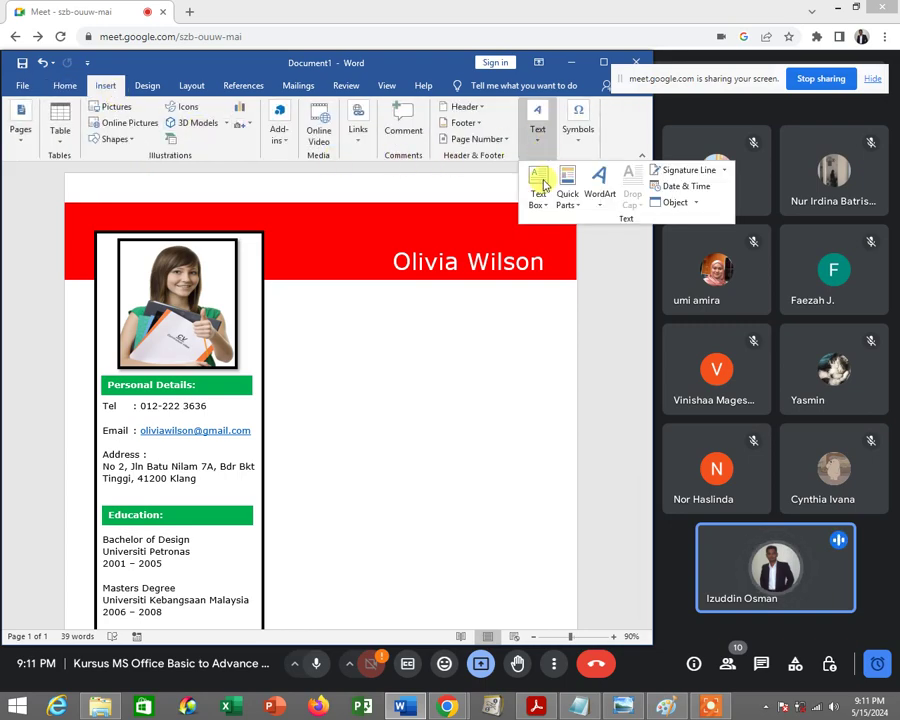
left_click(538, 195)
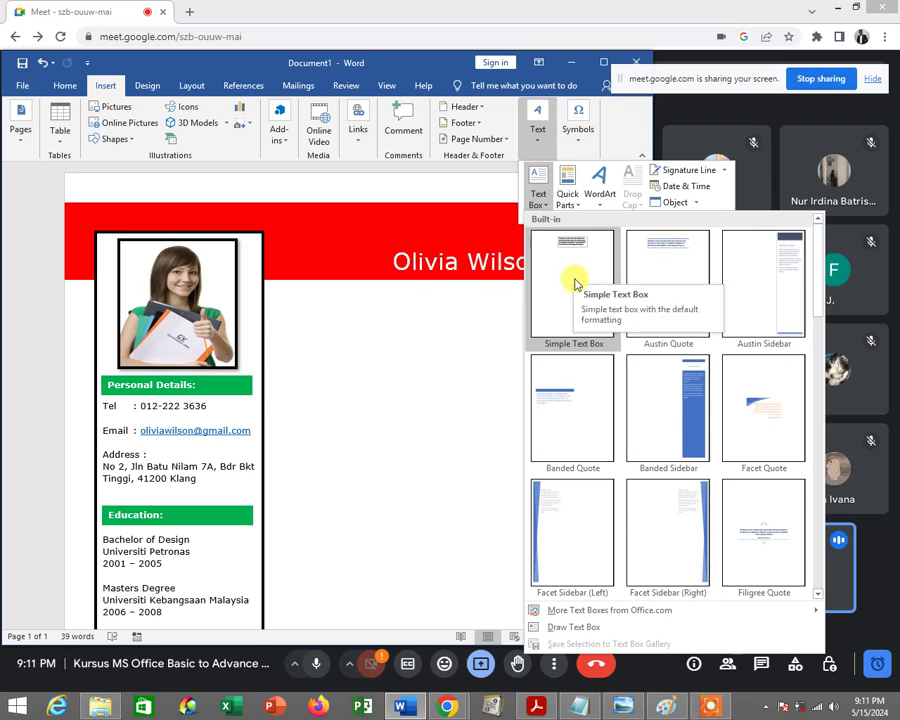
left_click(577, 271)
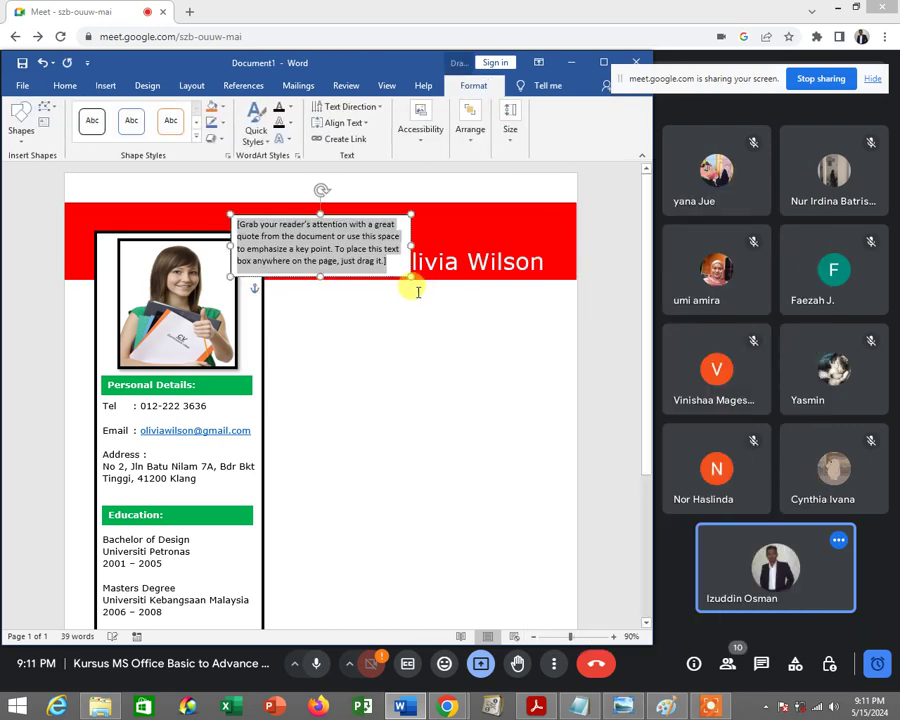
mouse_move(410, 275)
left_mouse_down()
mouse_move(372, 240)
mouse_move(391, 289)
left_mouse_up()
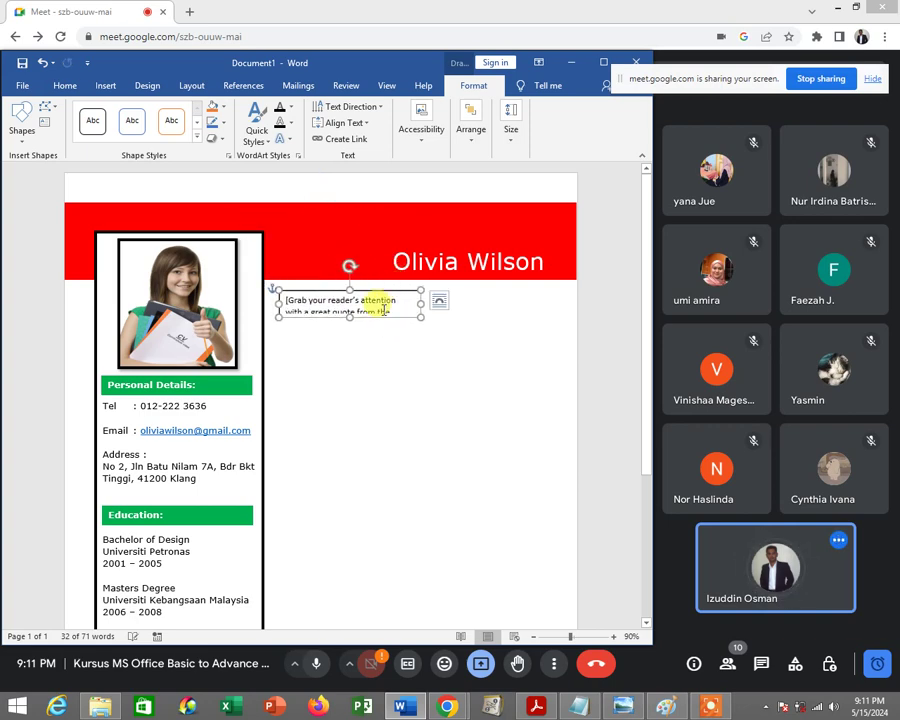
left_click(383, 310)
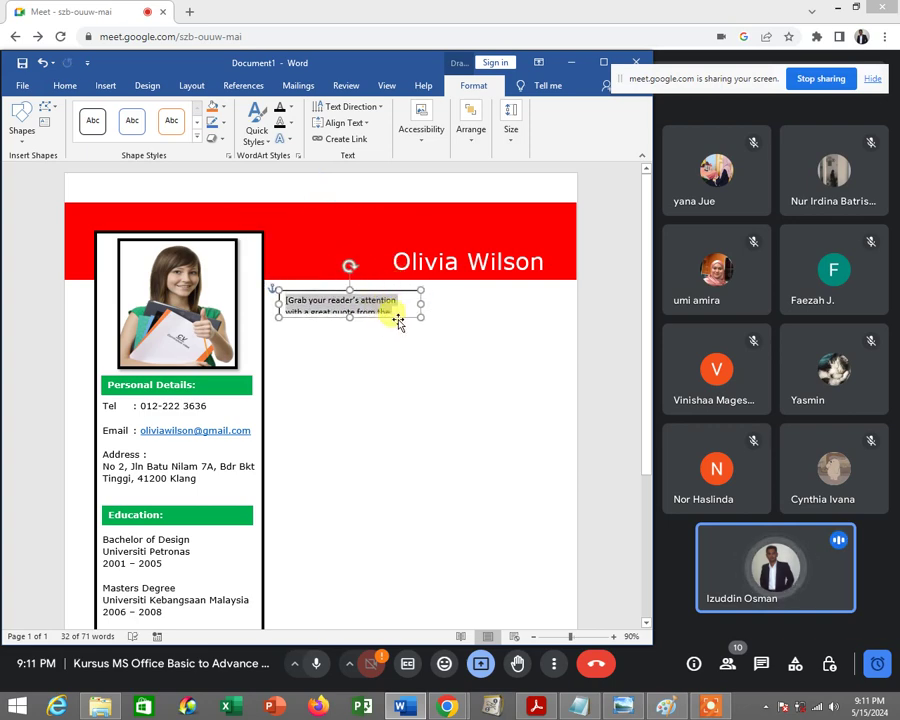
key("Delete")
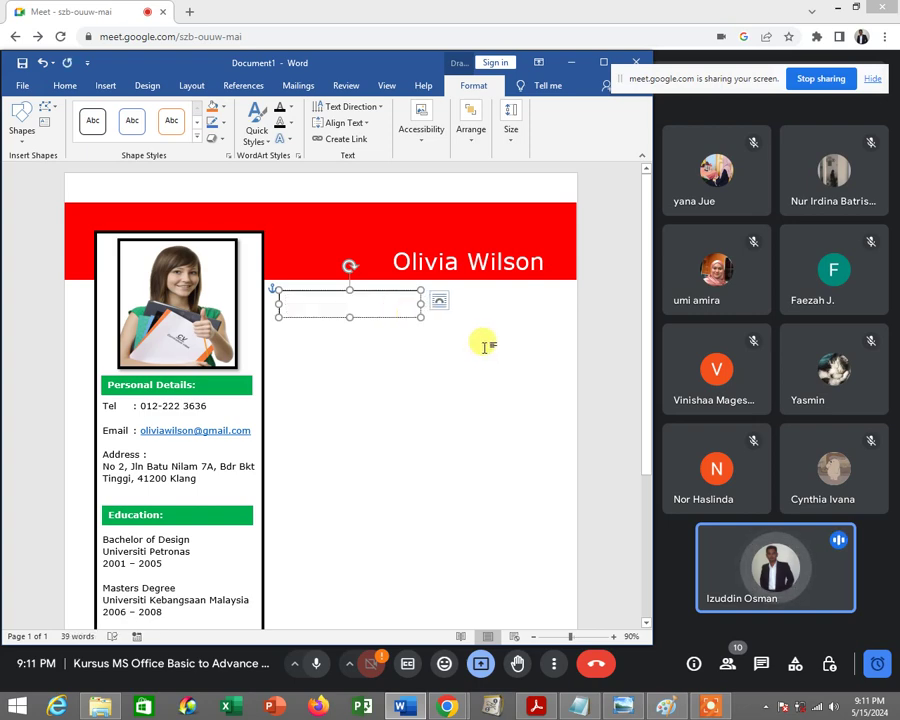
left_click(632, 706)
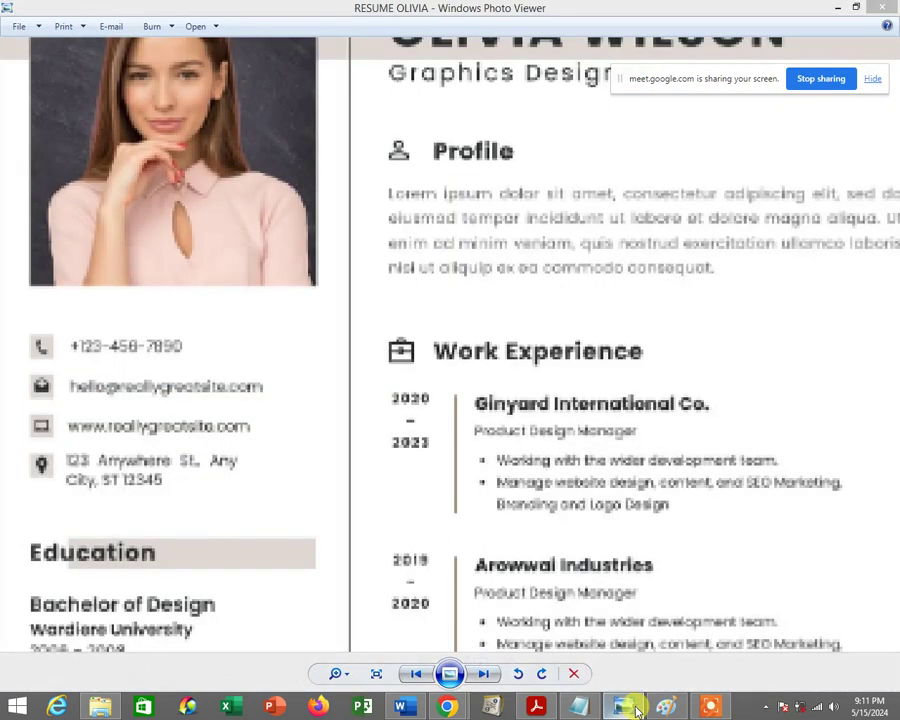
left_click(632, 706)
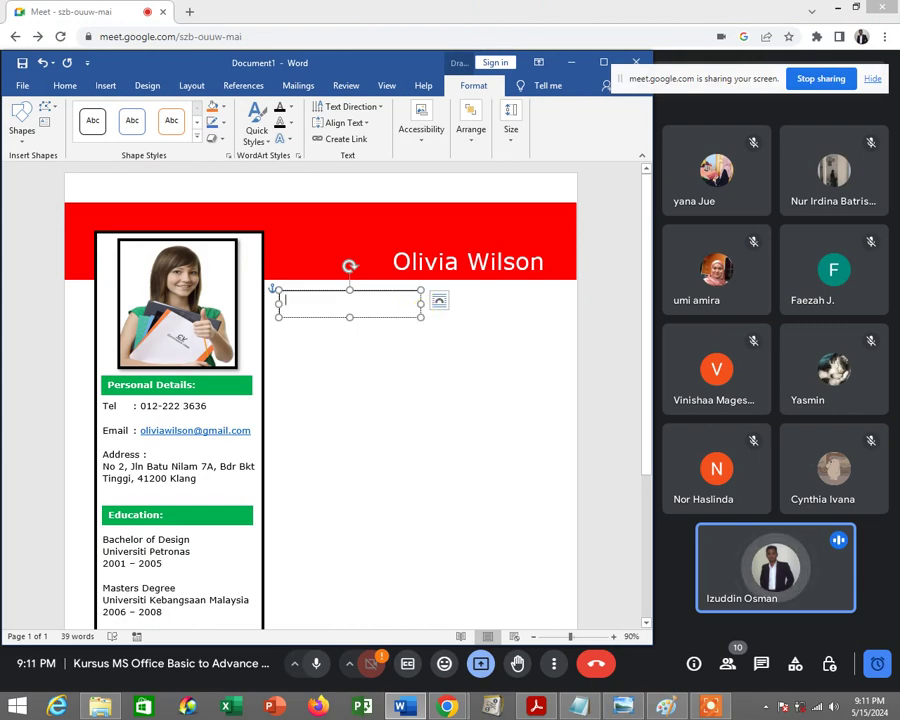
Set the text box font to Verdana, type the Profile heading, and shorten the box
left_click(64, 87)
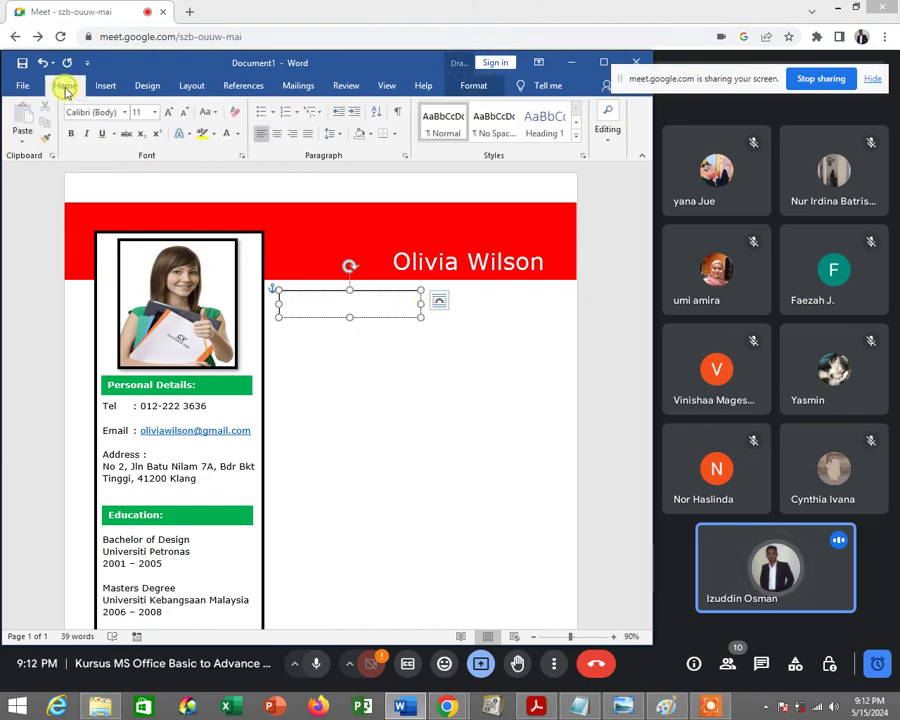
left_click(126, 113)
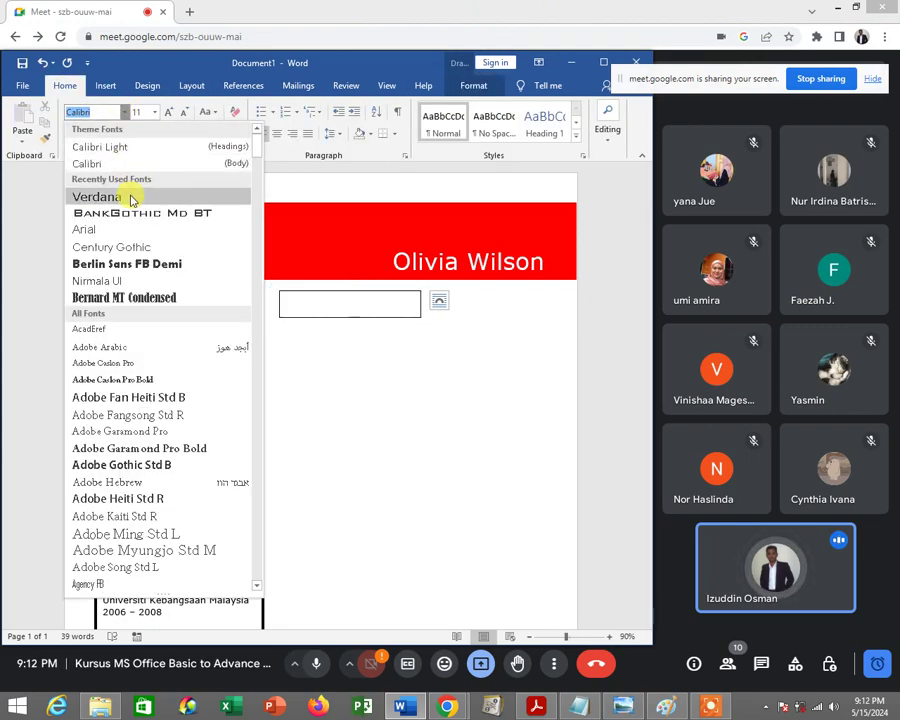
left_click(131, 198)
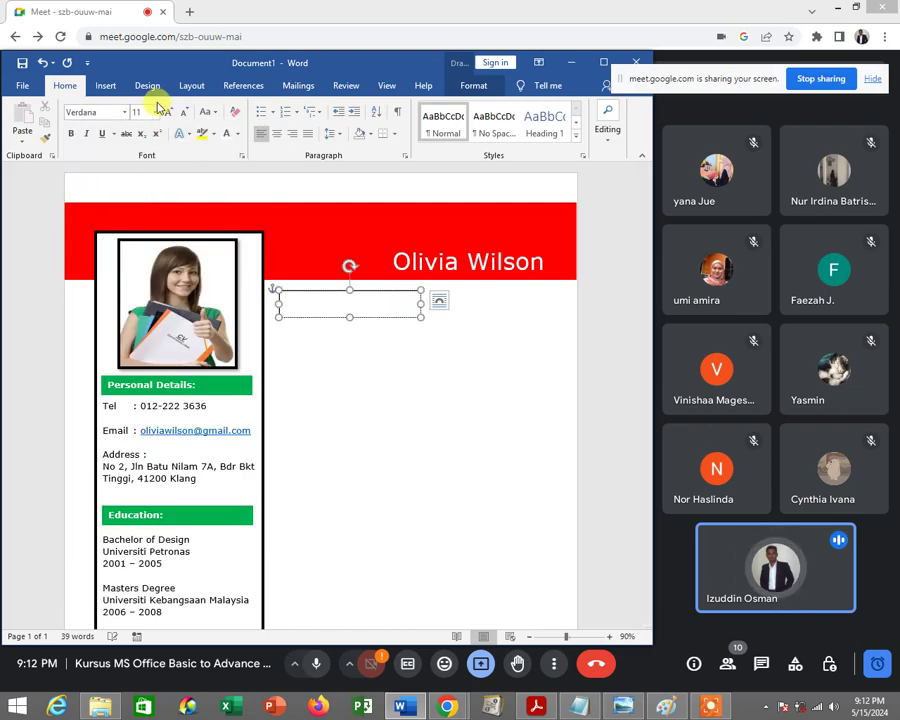
left_click(622, 707)
left_click(622, 707)
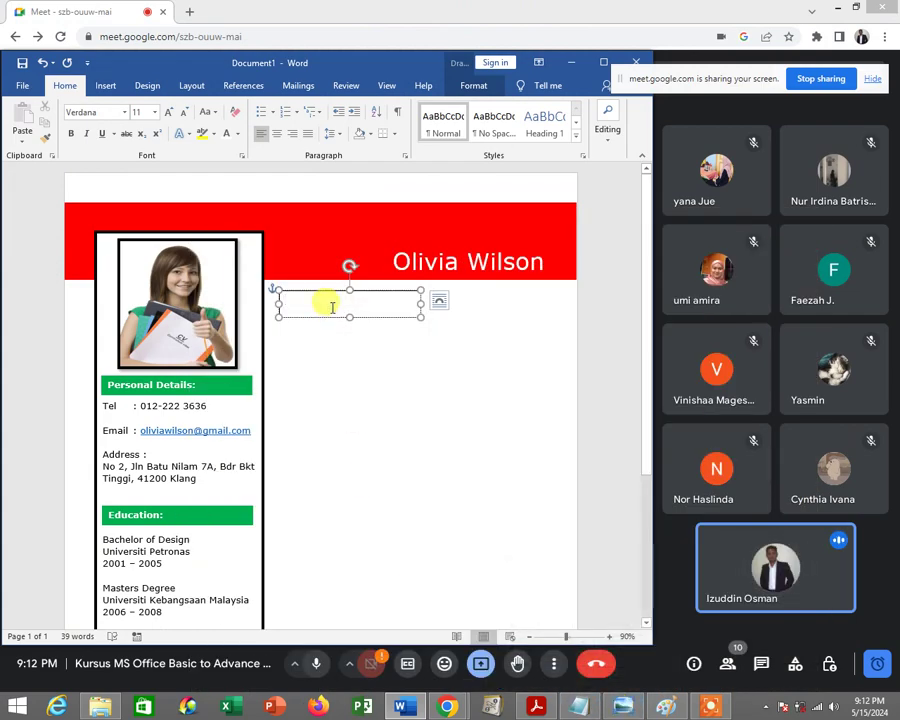
type("pRO")
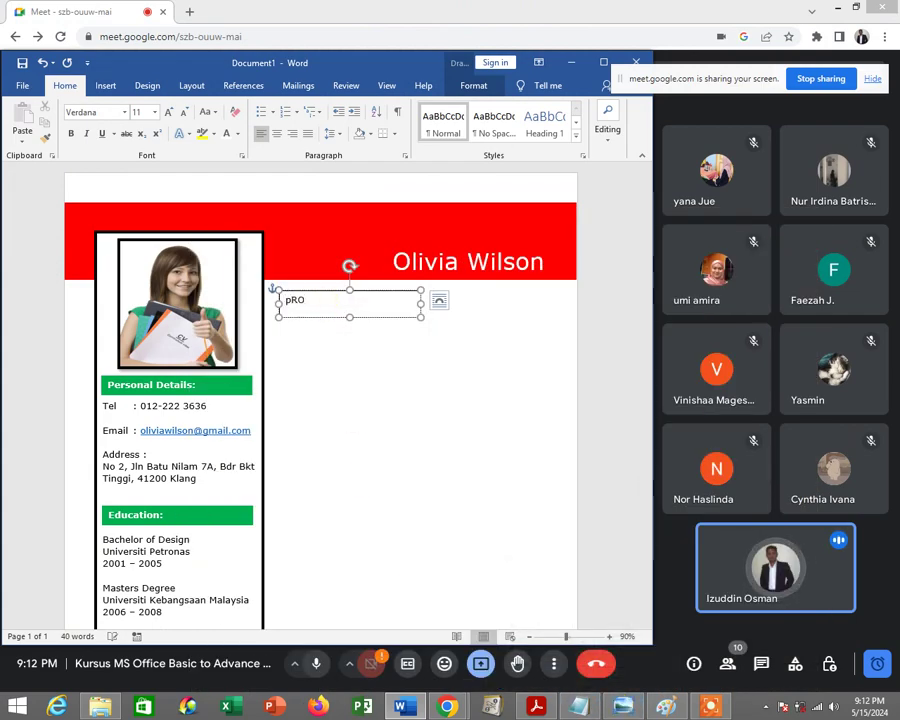
type("LE")
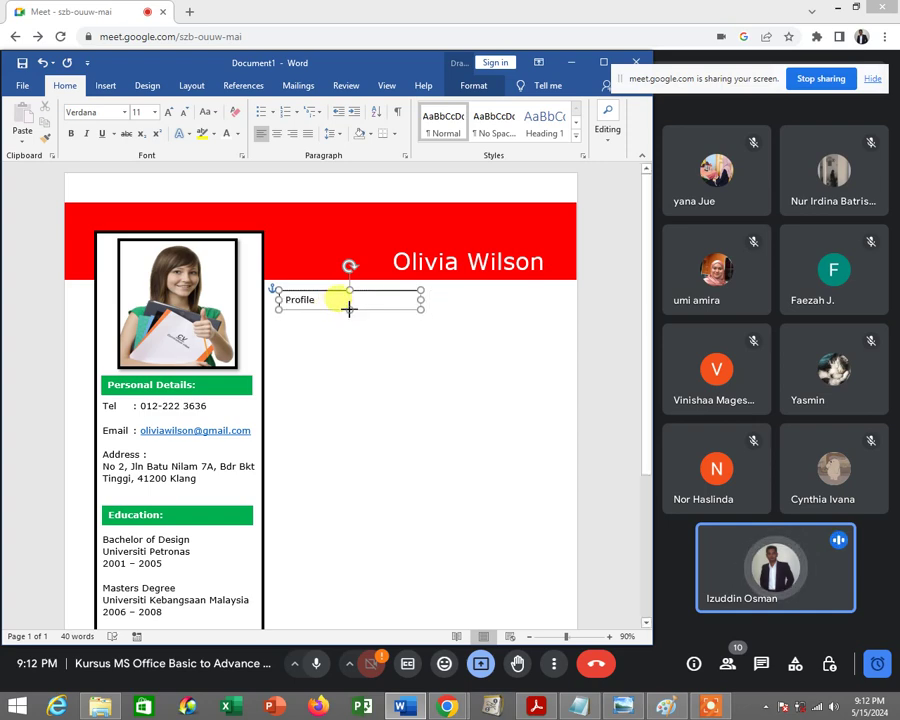
left_click_drag(347, 318, 349, 309)
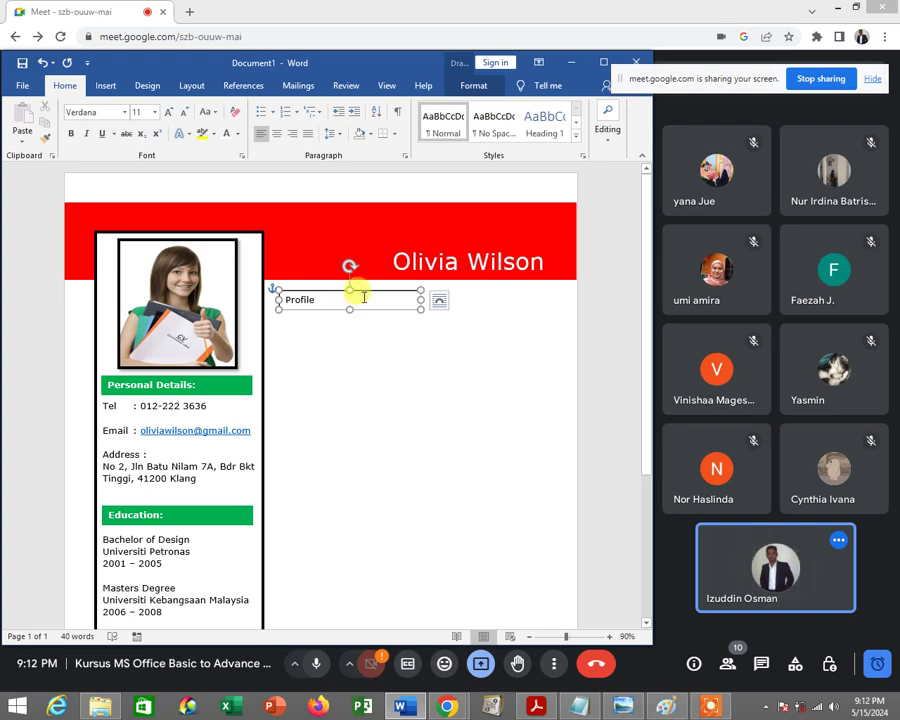
Bold the word Profile, nudge the box right, and narrow it to fit the word
left_click(314, 299)
left_click_drag(314, 299, 277, 300)
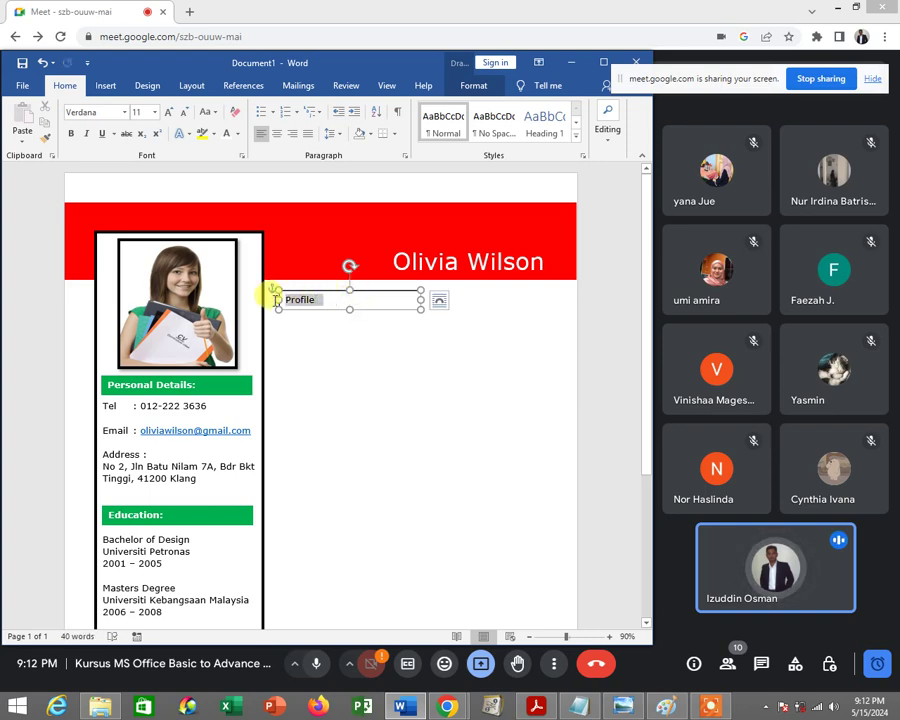
left_click(70, 133)
left_click_drag(341, 331, 367, 337)
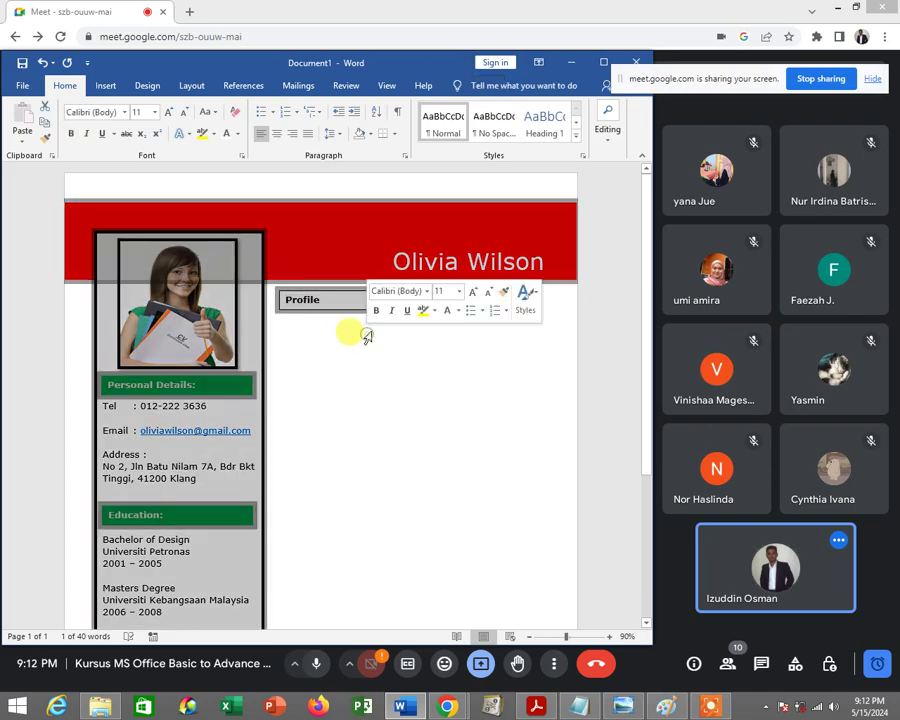
left_click(384, 450)
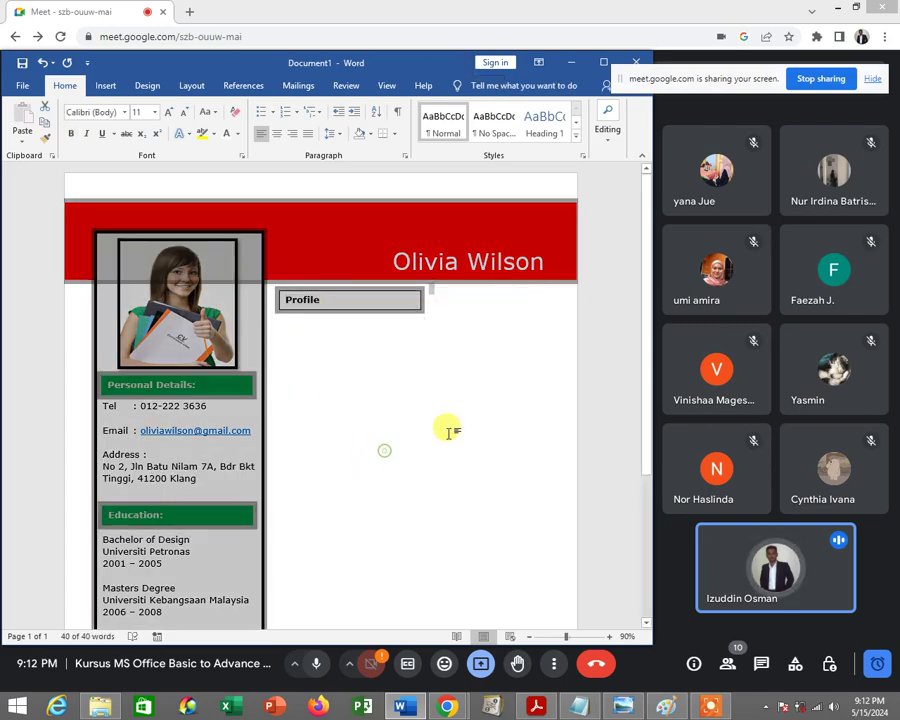
left_click(450, 429)
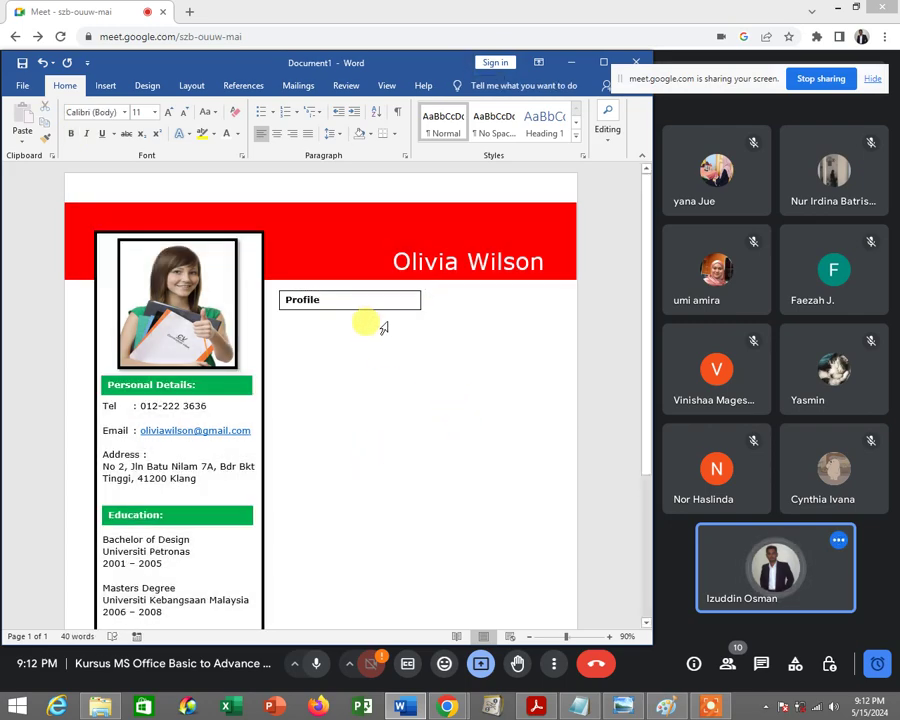
mouse_move(392, 308)
left_mouse_down()
mouse_move(417, 308)
mouse_move(406, 303)
left_mouse_up()
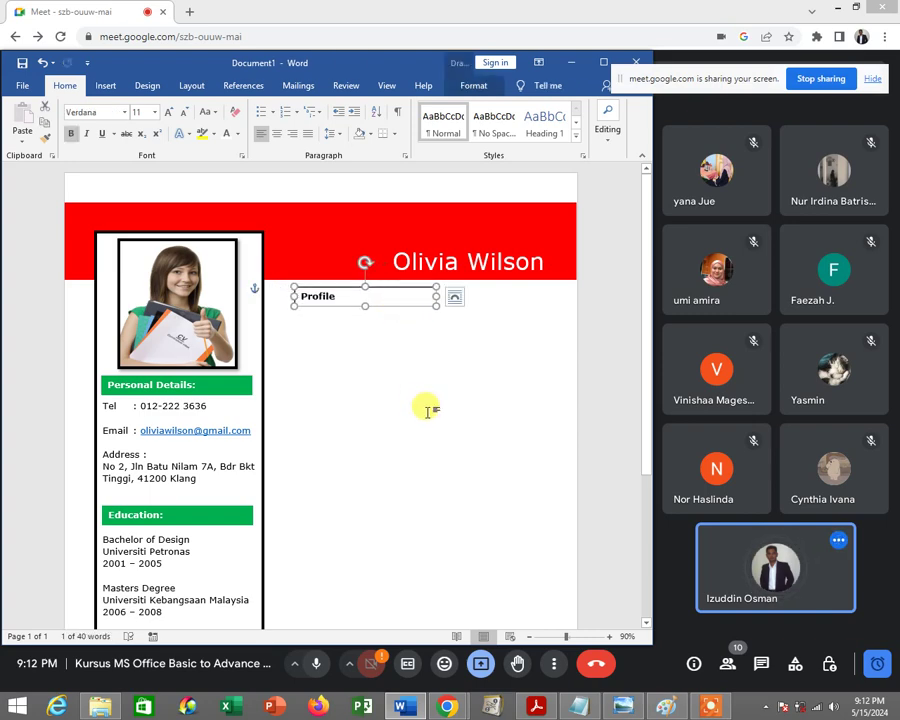
left_click(622, 706)
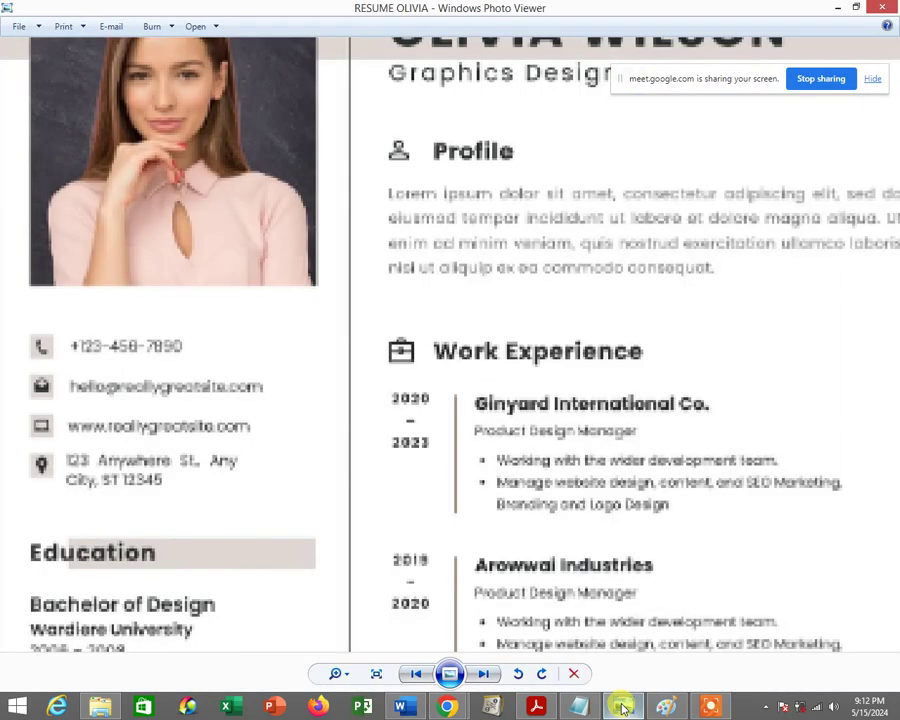
left_click(622, 706)
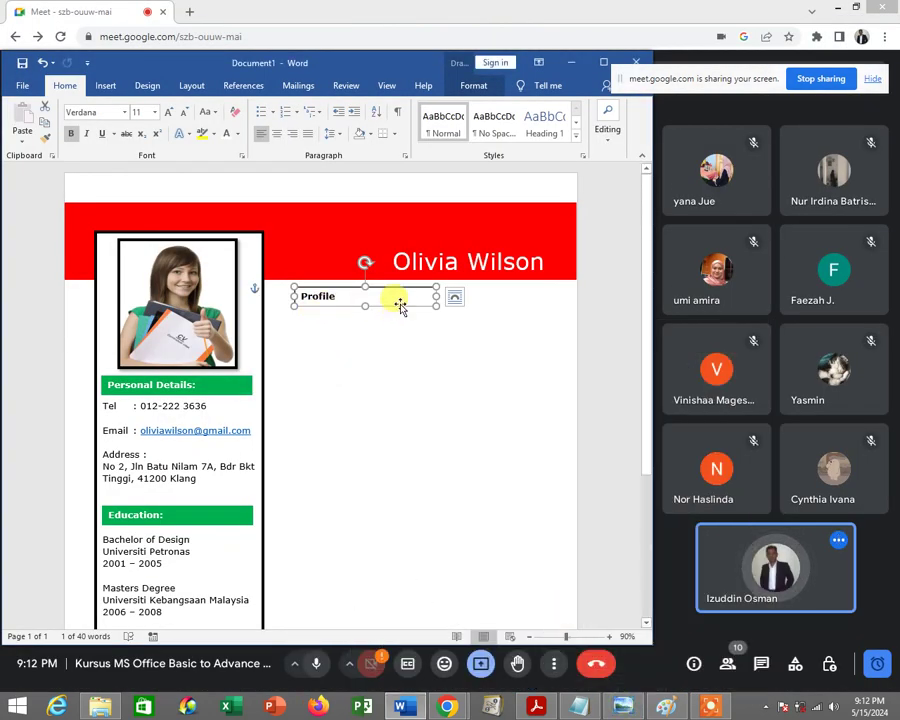
left_click_drag(436, 296, 368, 296)
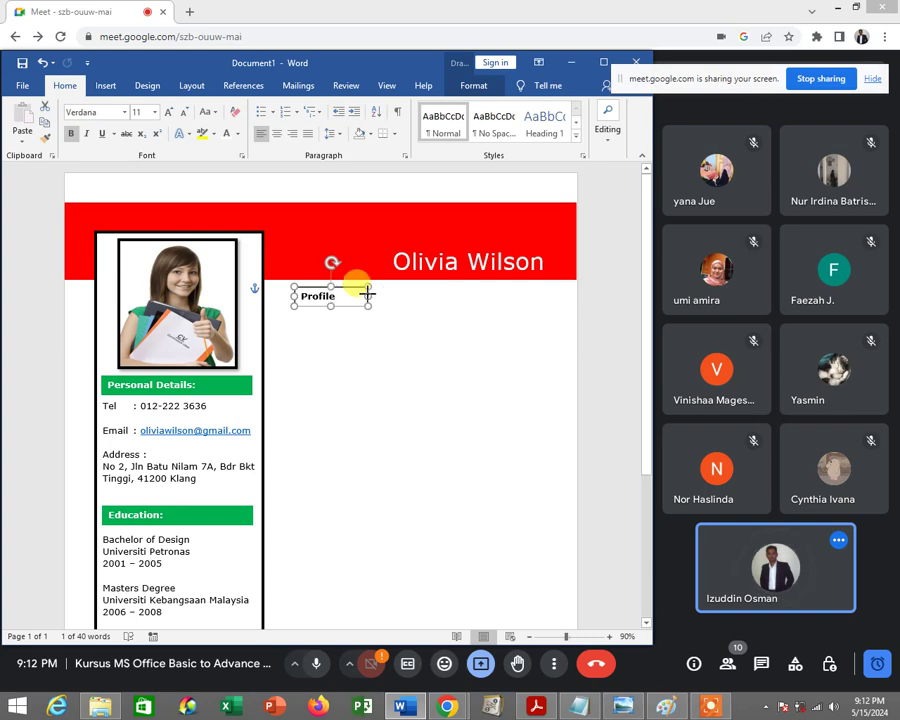
Remove the Profile text box's outline through Format Shape
right_click(353, 306)
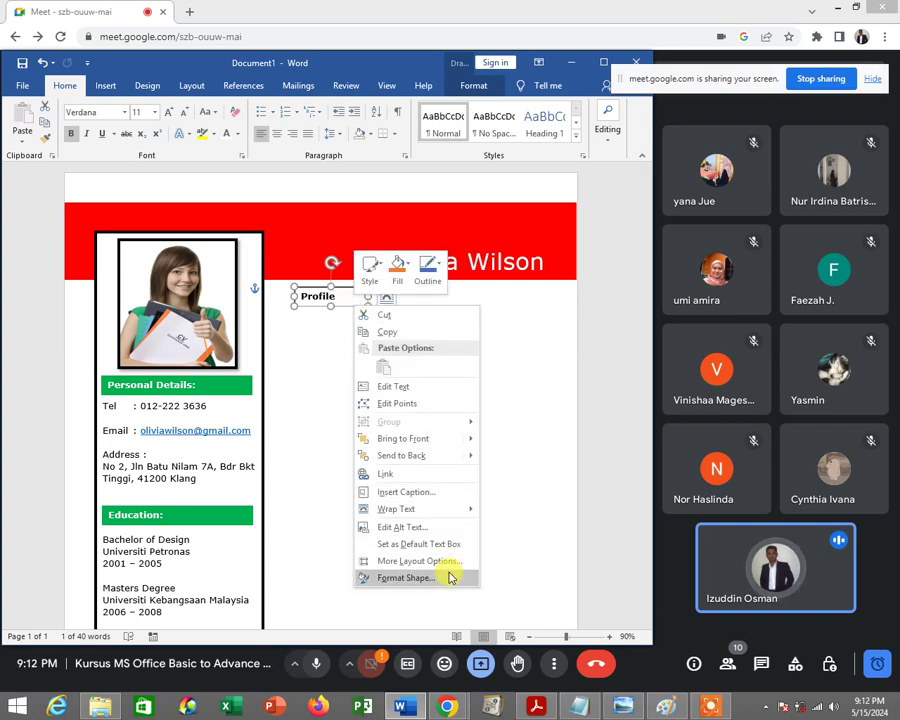
left_click(450, 577)
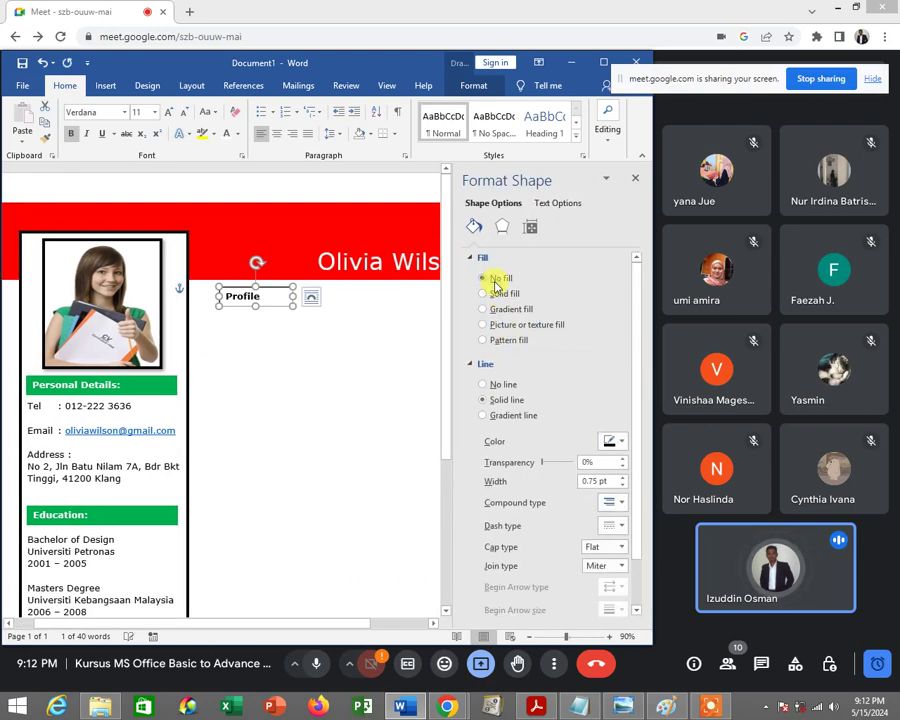
left_click(503, 385)
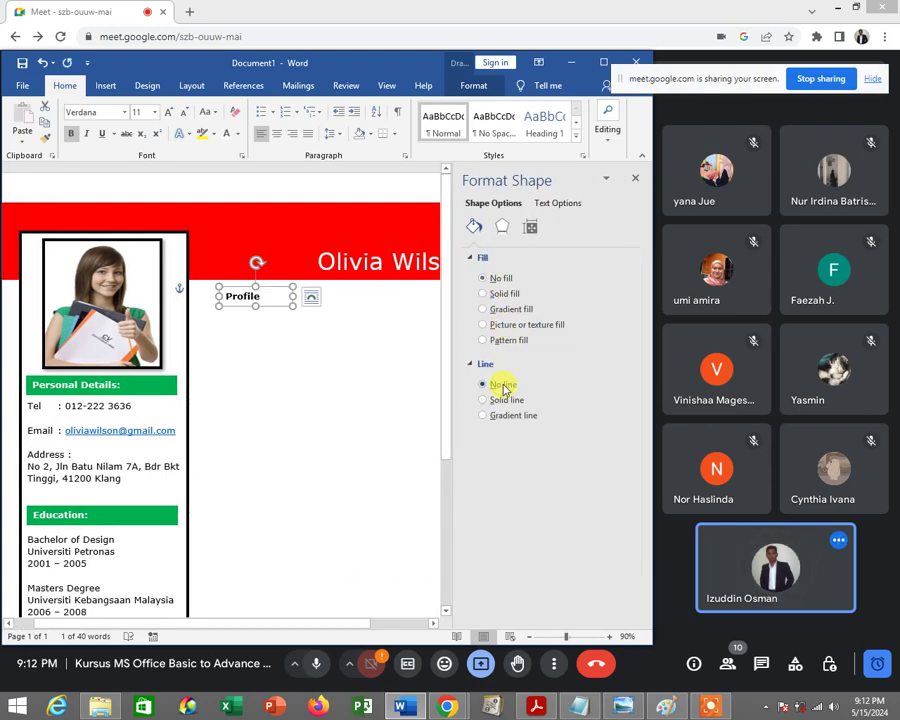
left_click(634, 179)
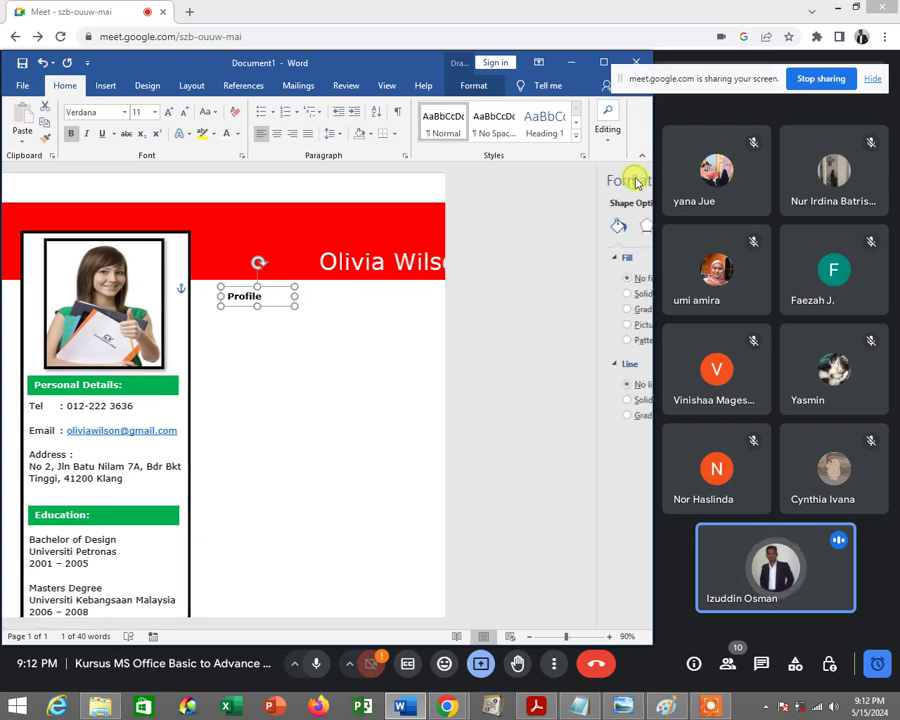
left_click(440, 310)
left_click(330, 300)
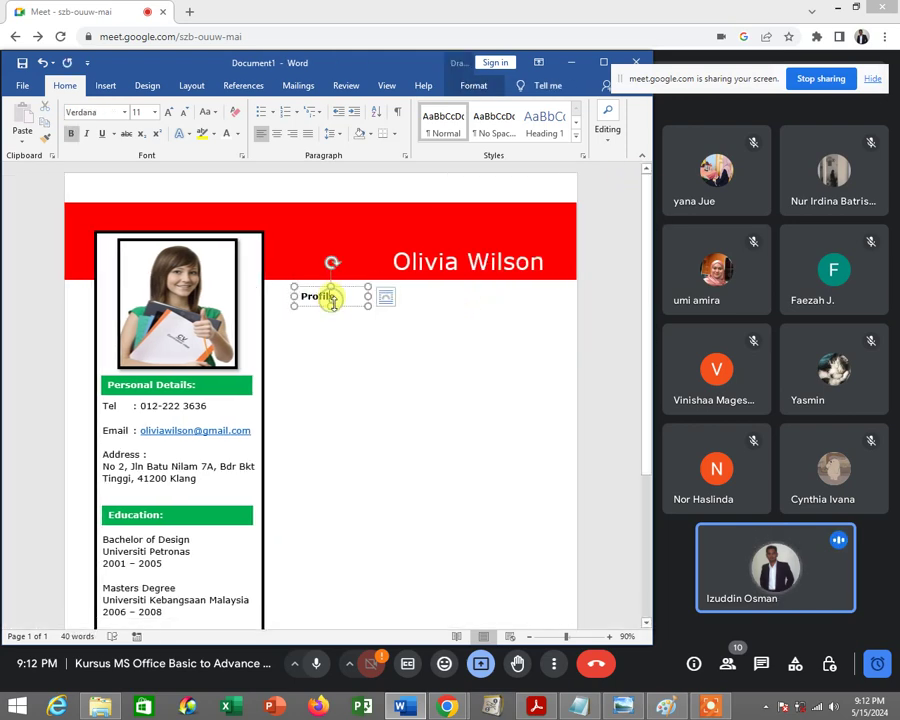
left_click(384, 340)
left_click(349, 305)
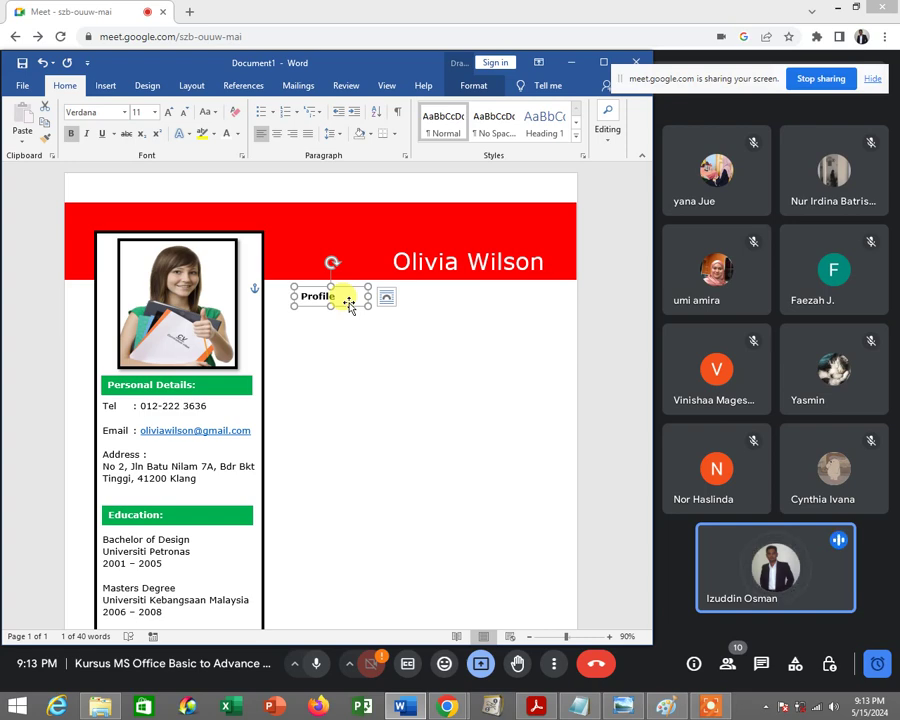
Confirm in Format Shape that the Profile box has no fill, then deselect it
right_click(348, 302)
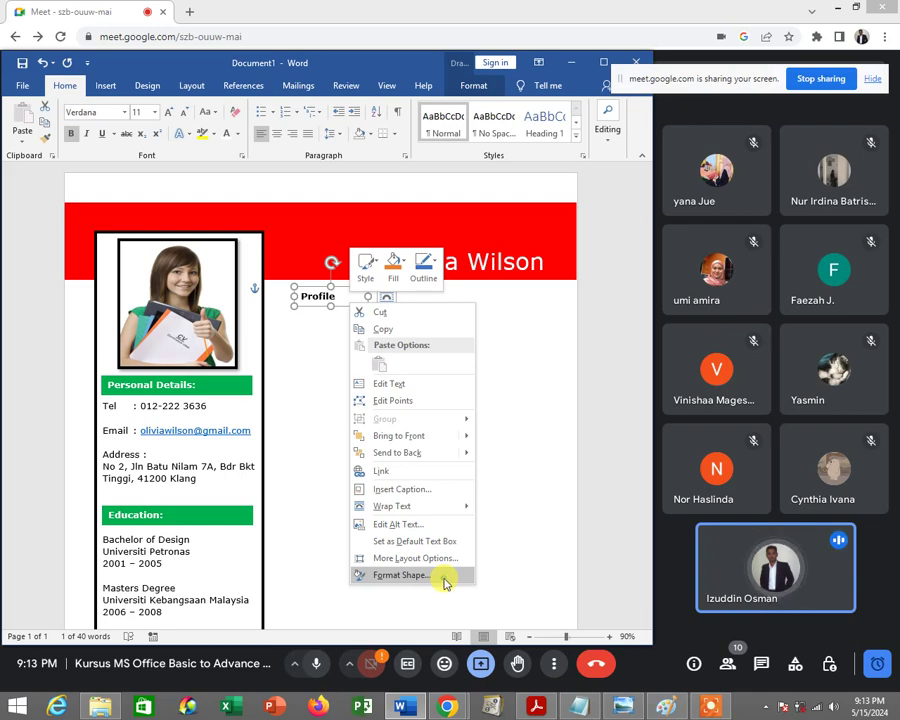
left_click(445, 575)
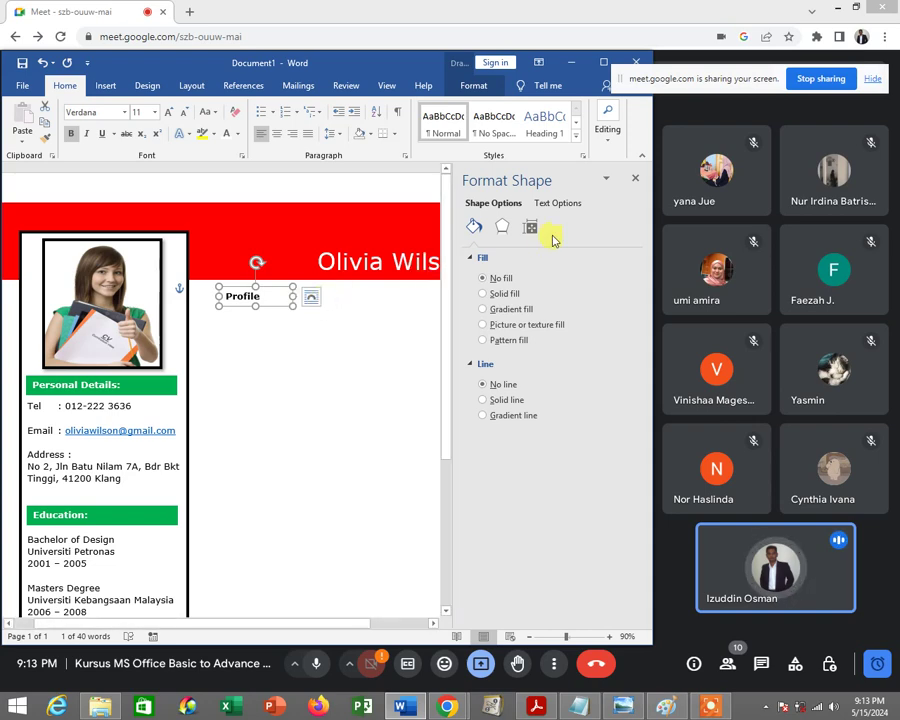
left_click(636, 181)
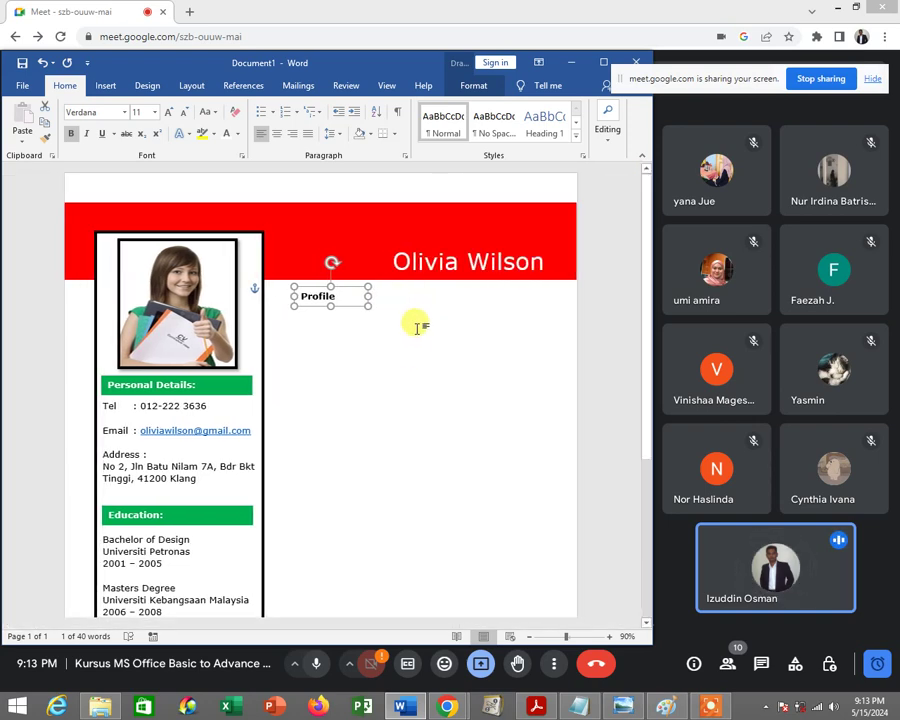
left_click(414, 320)
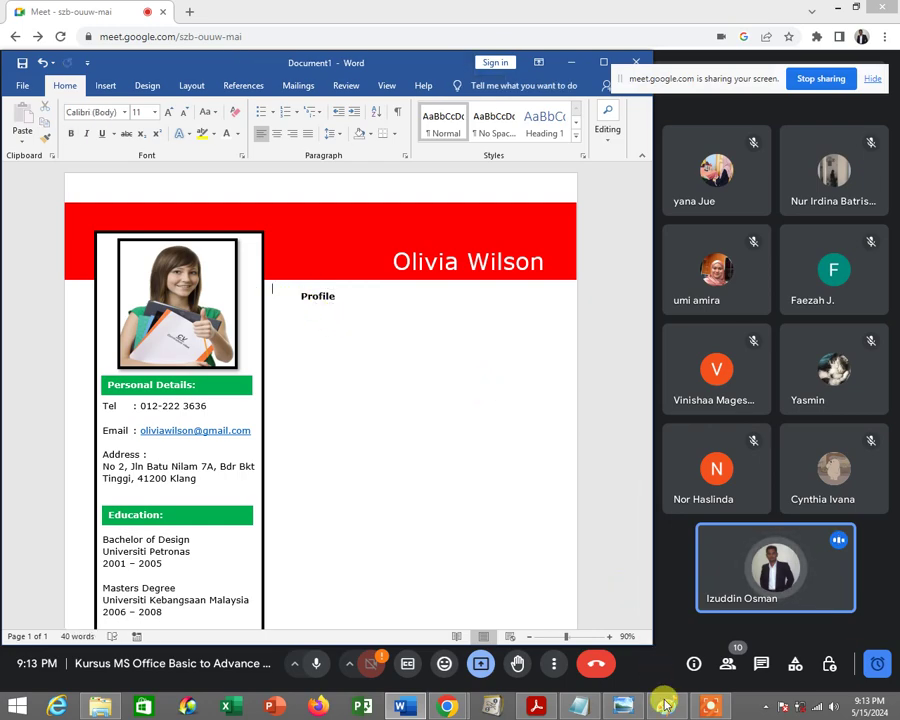
Bring up the reference resume image and zoom in on its Profile area
left_click(624, 712)
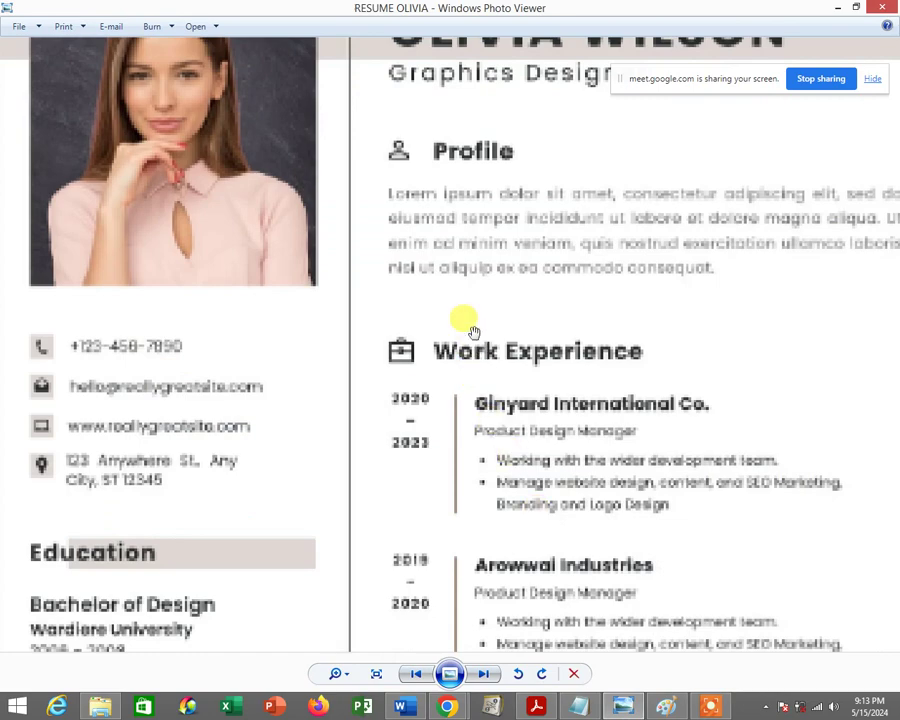
scroll(470, 322, "up", 1)
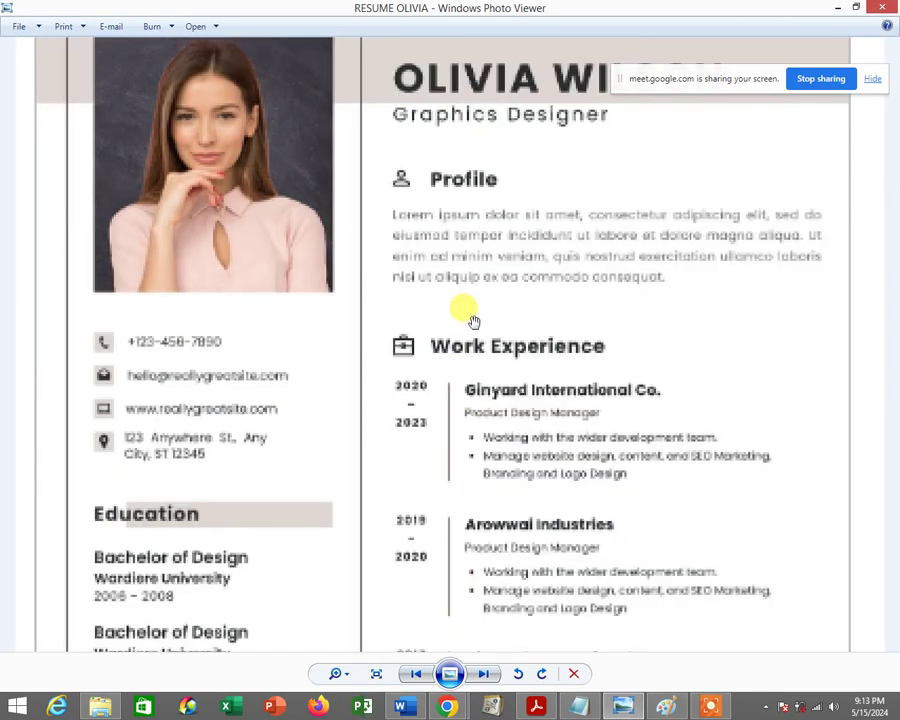
scroll(474, 321, "up", 1)
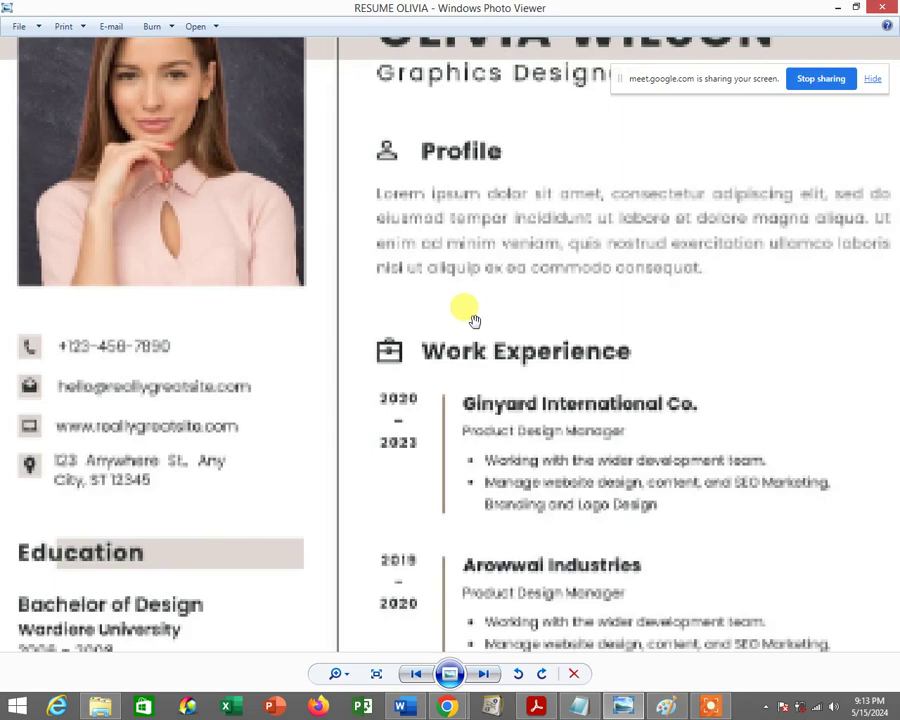
Paste the resume screenshot into Paint and select the Pencil tool in red
left_click(667, 708)
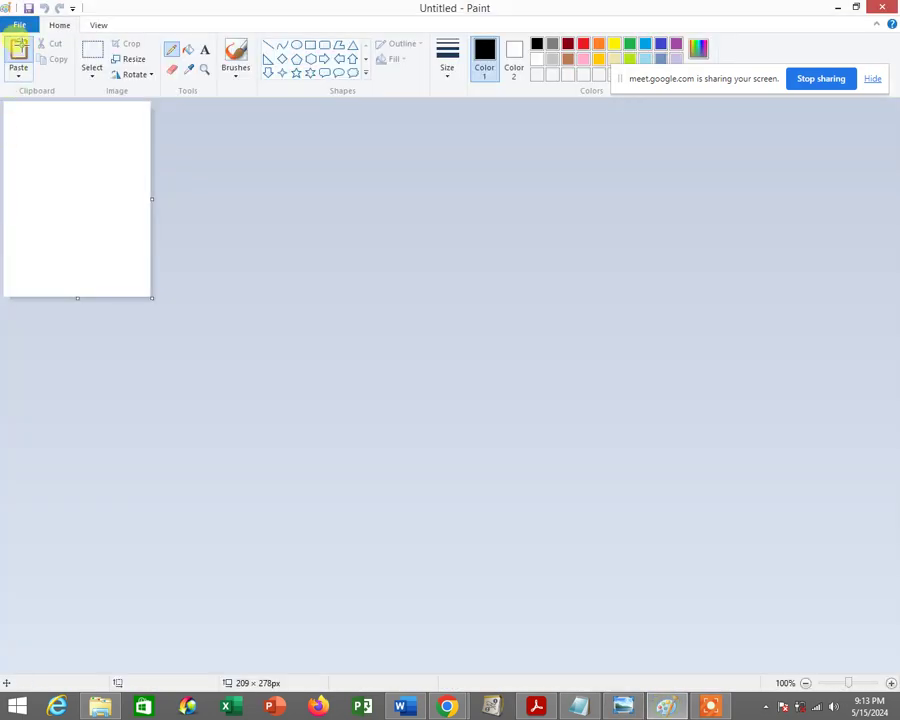
left_click(18, 56)
left_click(172, 49)
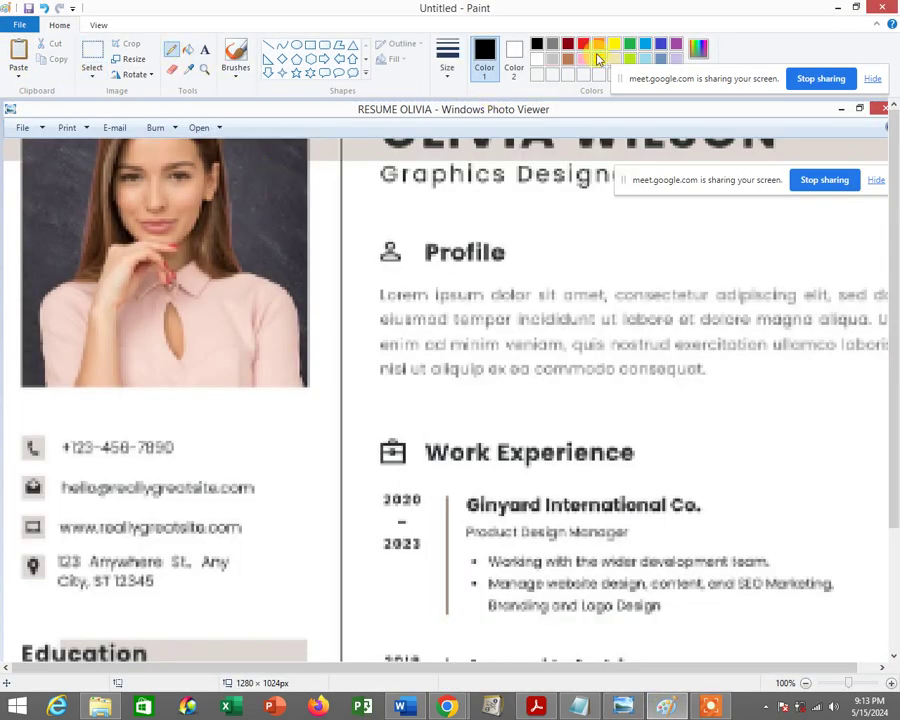
left_click(584, 45)
Mark the Profile and Work Experience icons and the Graphics Design subtitle with red circles, tick and arrow
left_click_drag(410, 226, 418, 228)
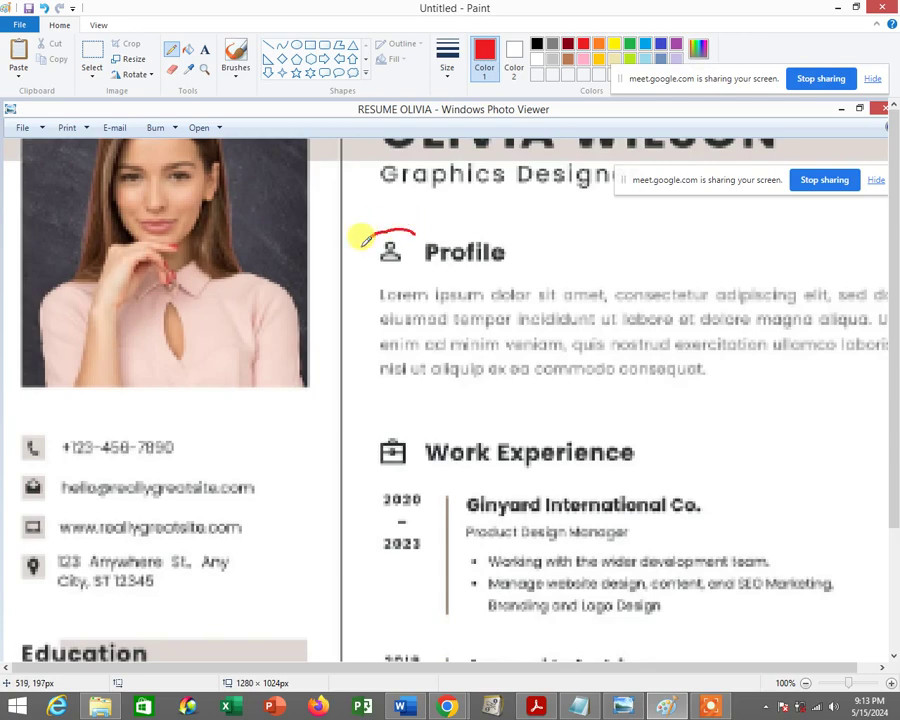
mouse_move(410, 455)
left_mouse_down()
mouse_move(420, 472)
mouse_move(426, 436)
left_mouse_up()
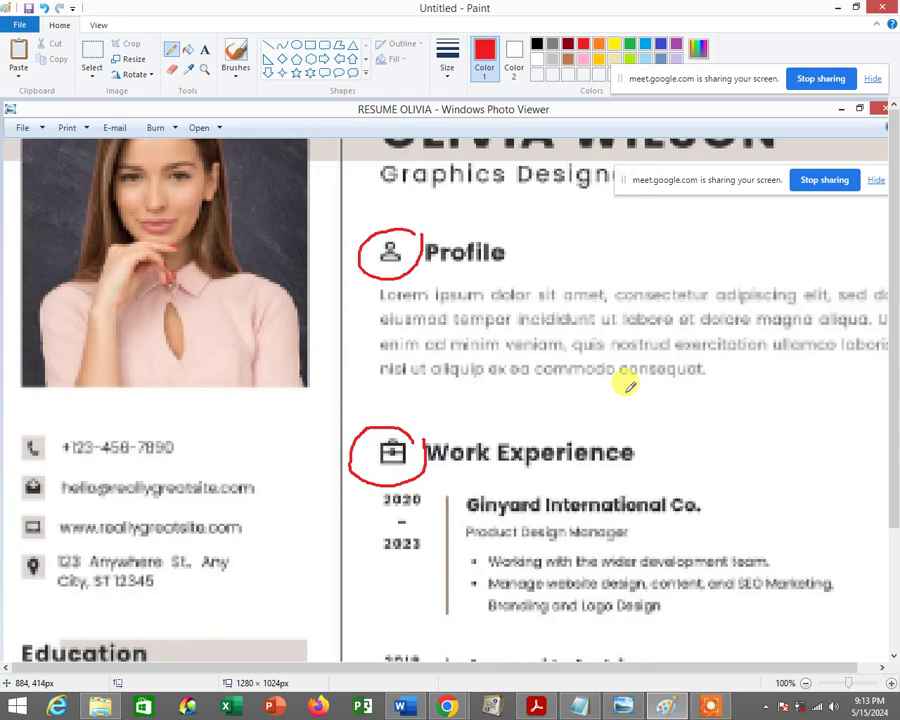
scroll(630, 387, "down", 3)
scroll(630, 387, "up", 3)
left_click_drag(411, 219, 447, 203)
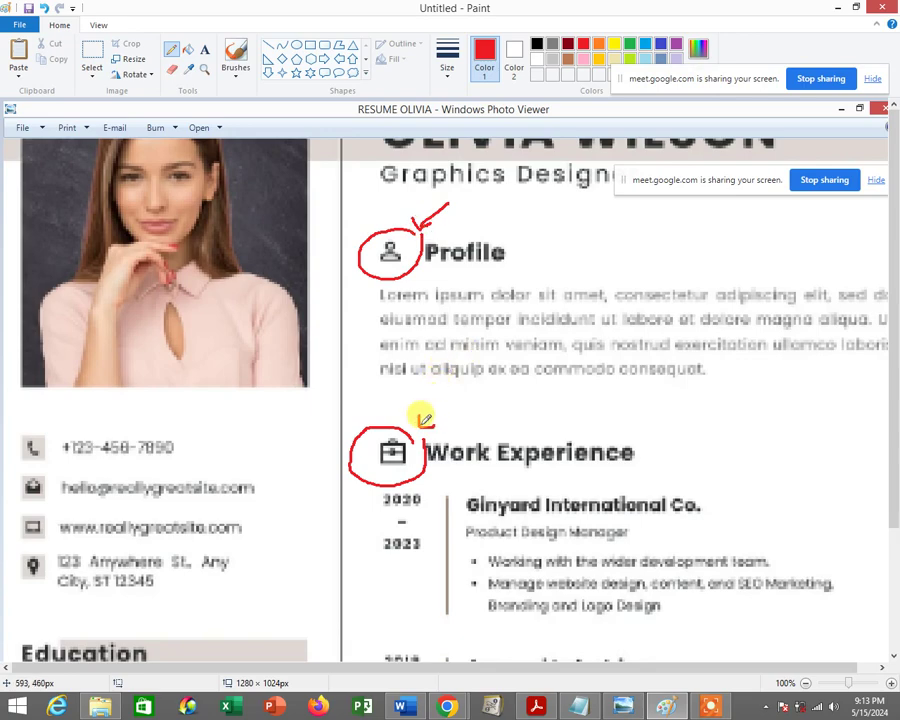
left_click_drag(420, 425, 480, 385)
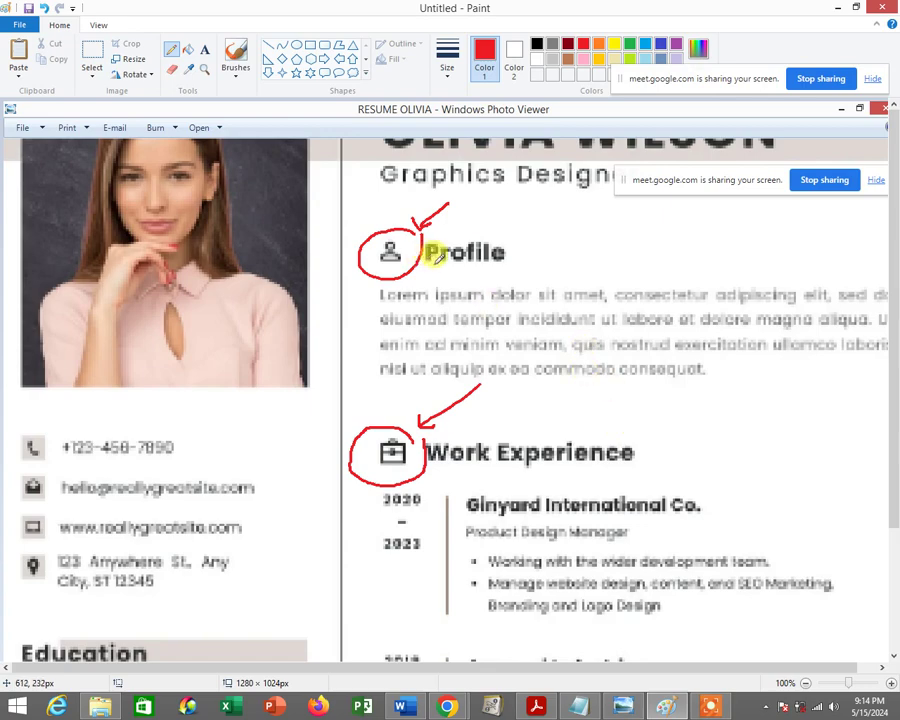
mouse_move(385, 195)
left_mouse_down()
mouse_move(464, 125)
mouse_move(352, 185)
mouse_move(623, 187)
mouse_move(502, 137)
mouse_move(376, 172)
mouse_move(566, 196)
mouse_move(622, 165)
left_mouse_up()
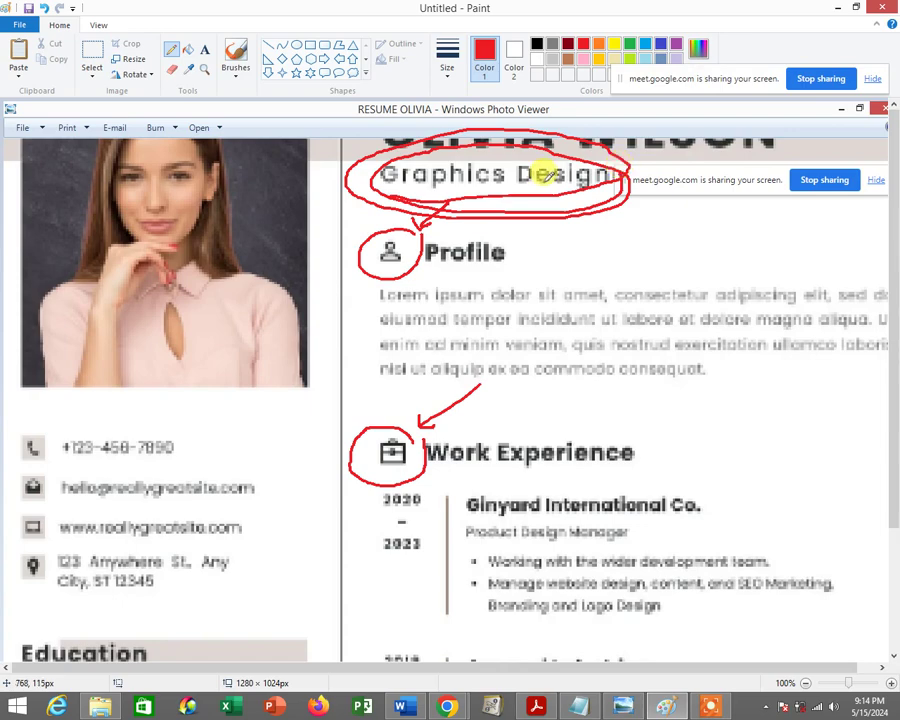
Close Paint without saving the annotated screenshot
left_click(20, 24)
left_click(38, 48)
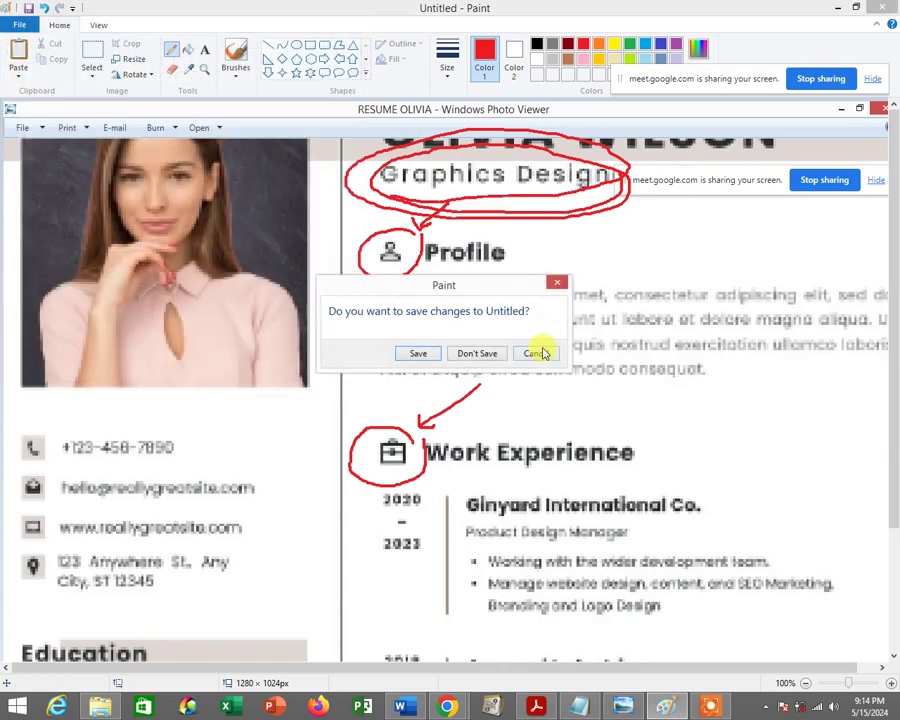
key("n")
left_click(873, 12)
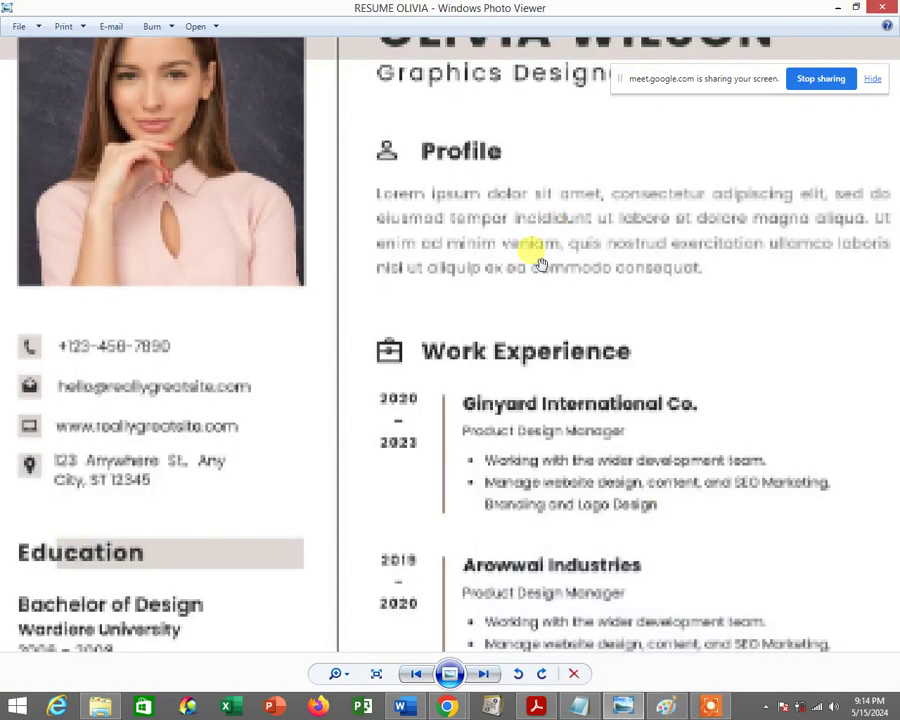
Return to the Word resume and move the Profile text box slightly lower
left_click(842, 8)
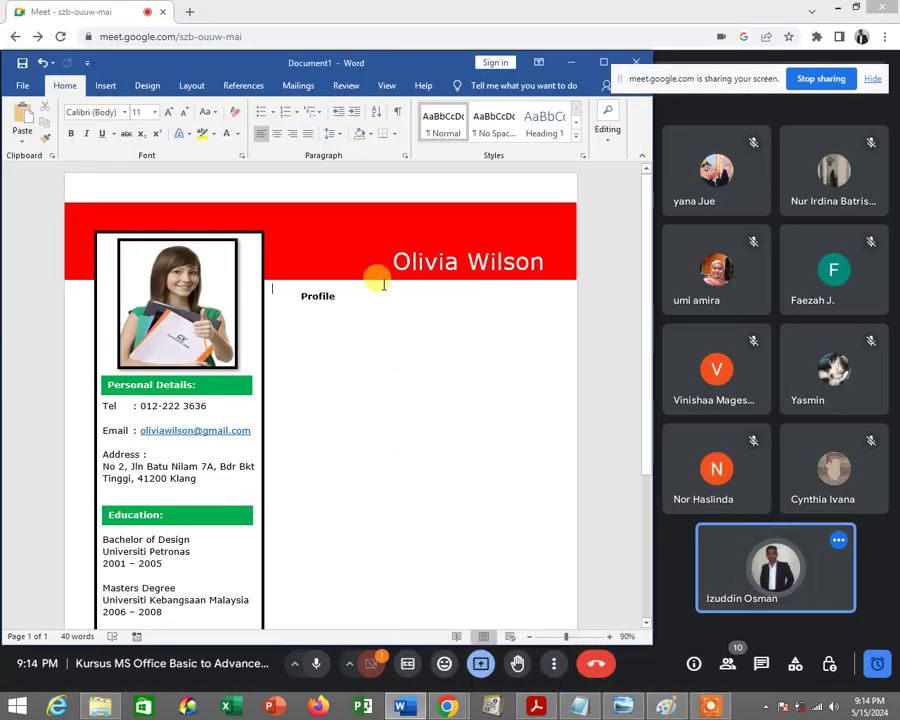
left_click(329, 298)
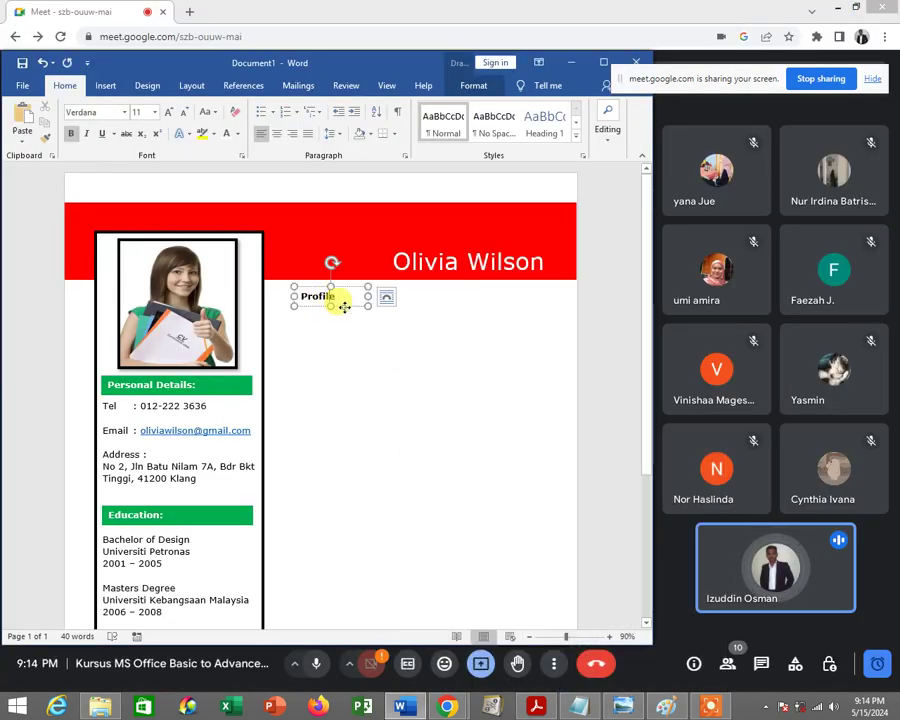
left_click_drag(340, 304, 343, 330)
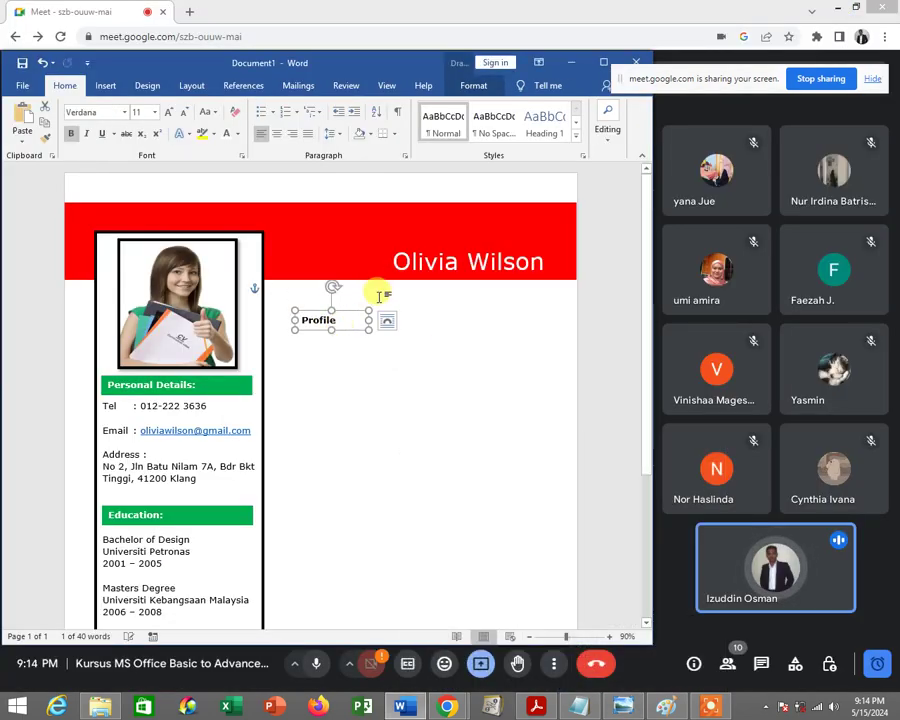
left_click(378, 294)
Copy the Profile text box and paste a duplicate of it onto the page
left_click(345, 323)
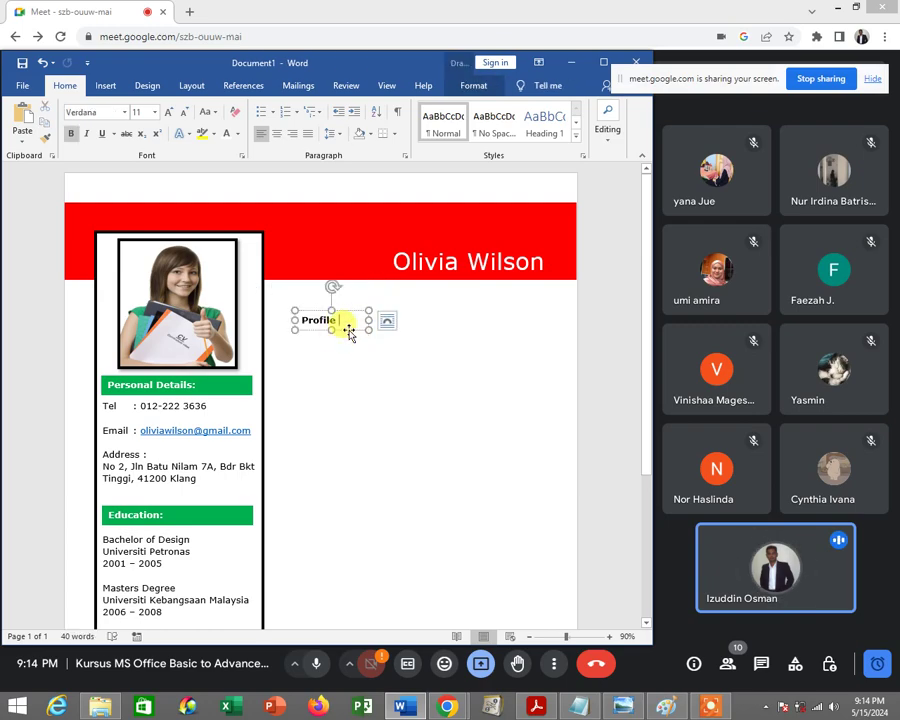
right_click(349, 332)
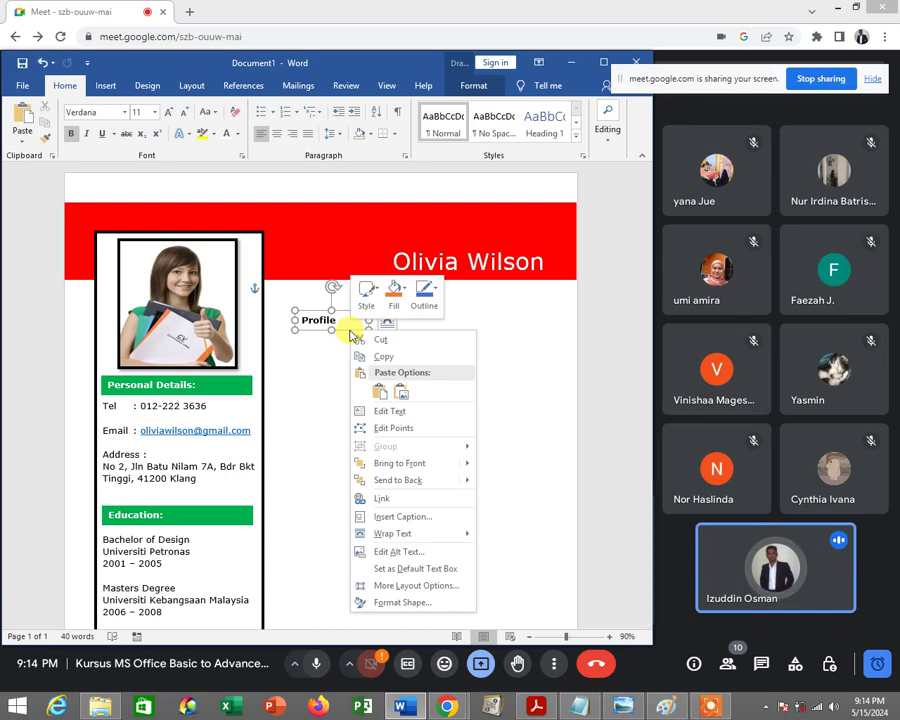
left_click(389, 361)
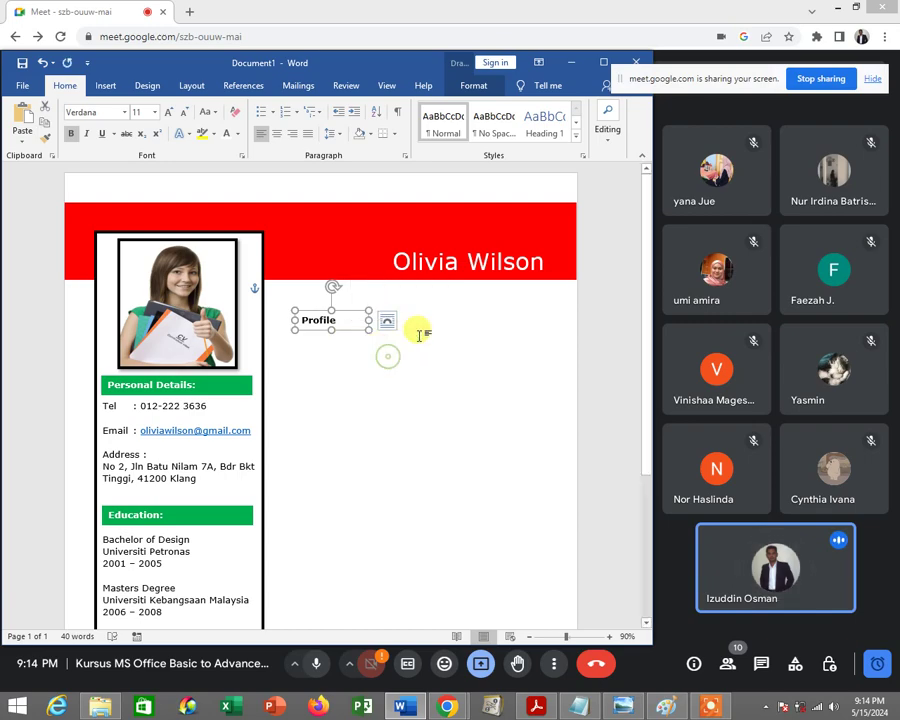
left_click(444, 318)
right_click(325, 291)
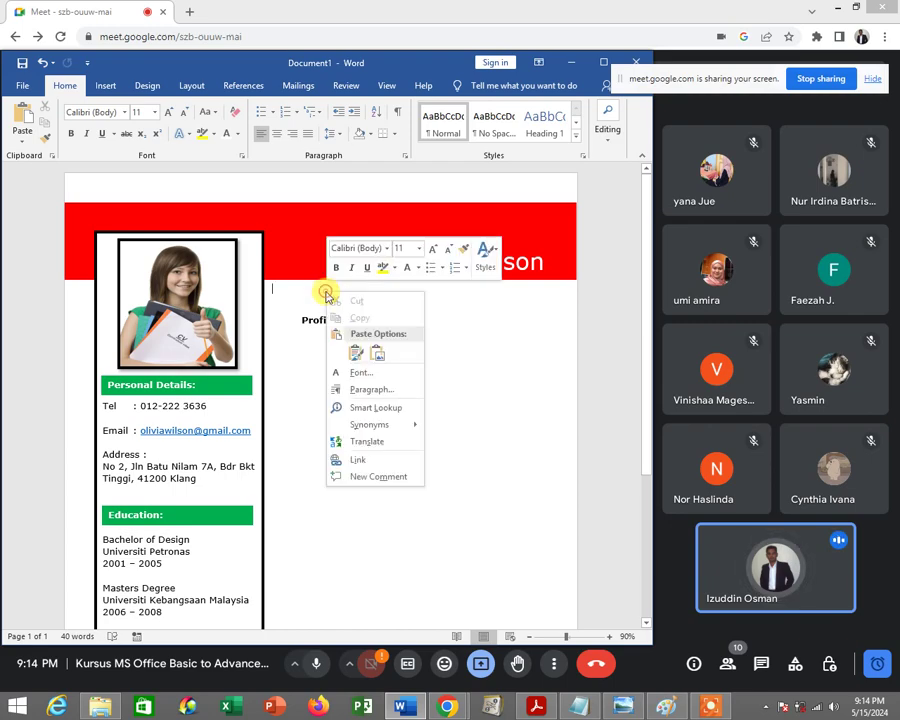
left_click(355, 351)
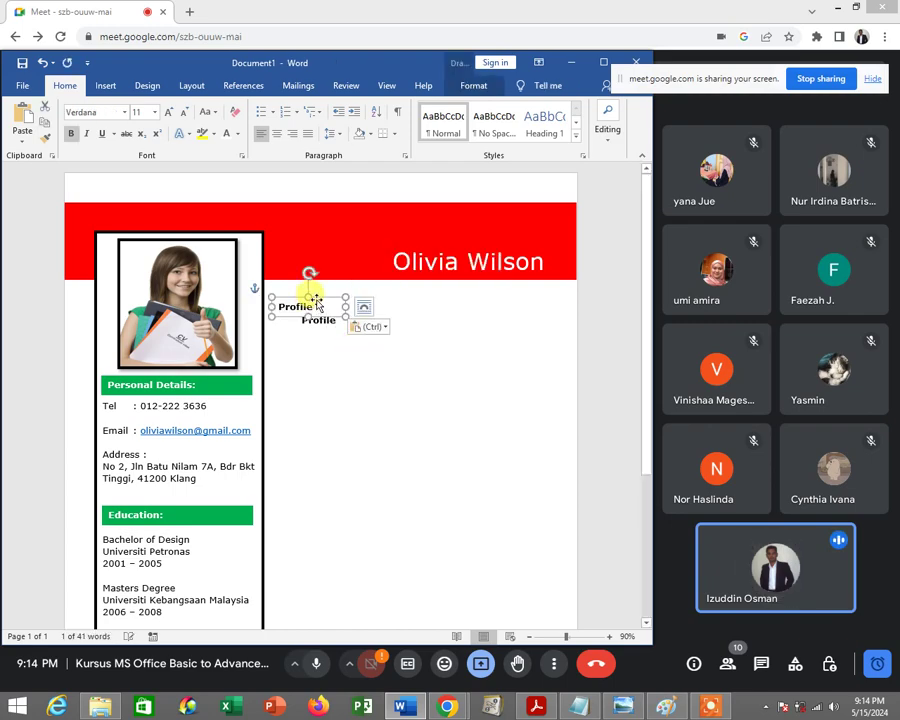
Move the pasted box under Olivia Wilson, widen it leftward, and retype its text as 'Admin Excutive'
left_click_drag(313, 299, 511, 284)
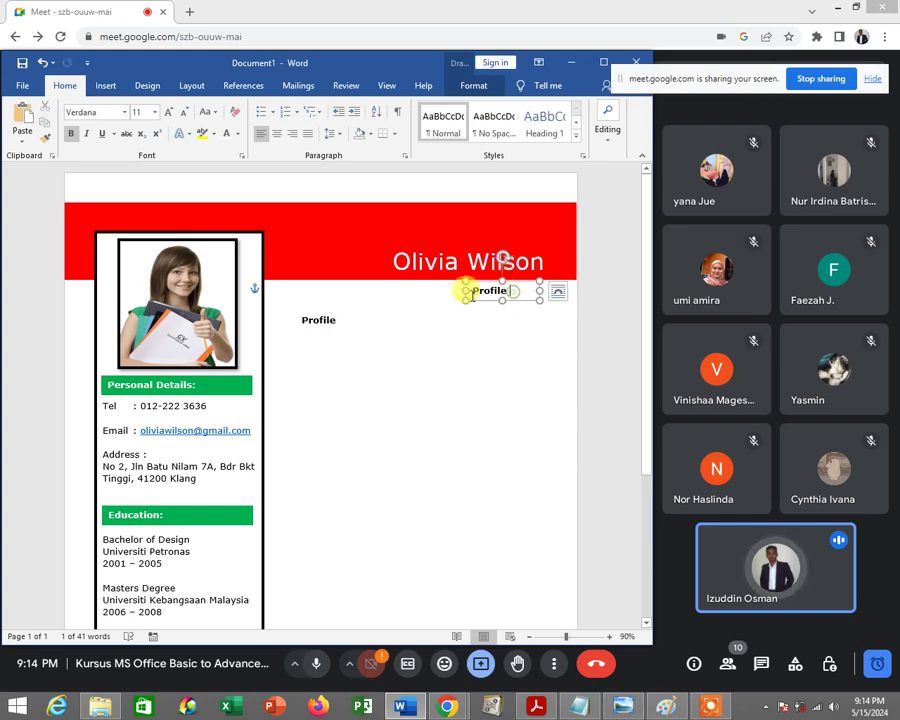
mouse_move(441, 292)
left_mouse_down()
mouse_move(398, 292)
mouse_move(455, 290)
left_mouse_up()
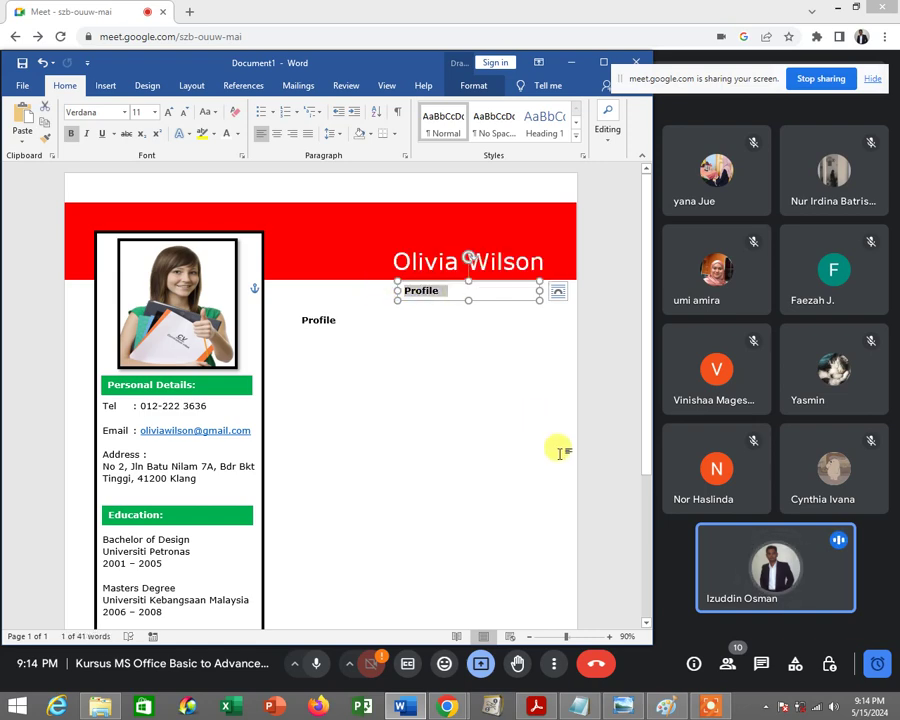
type("Admin")
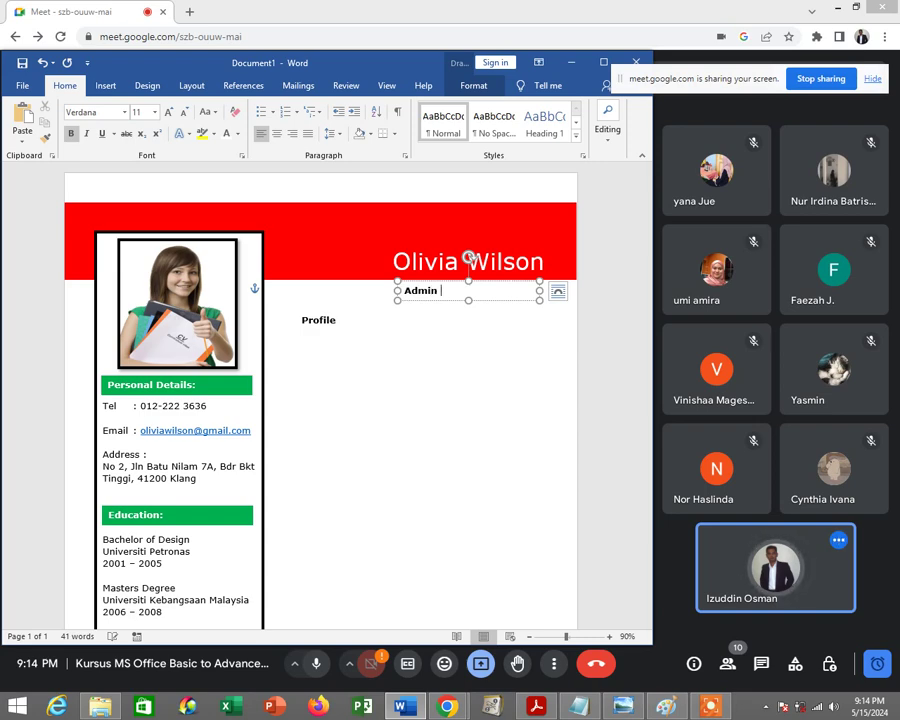
type("xcutive")
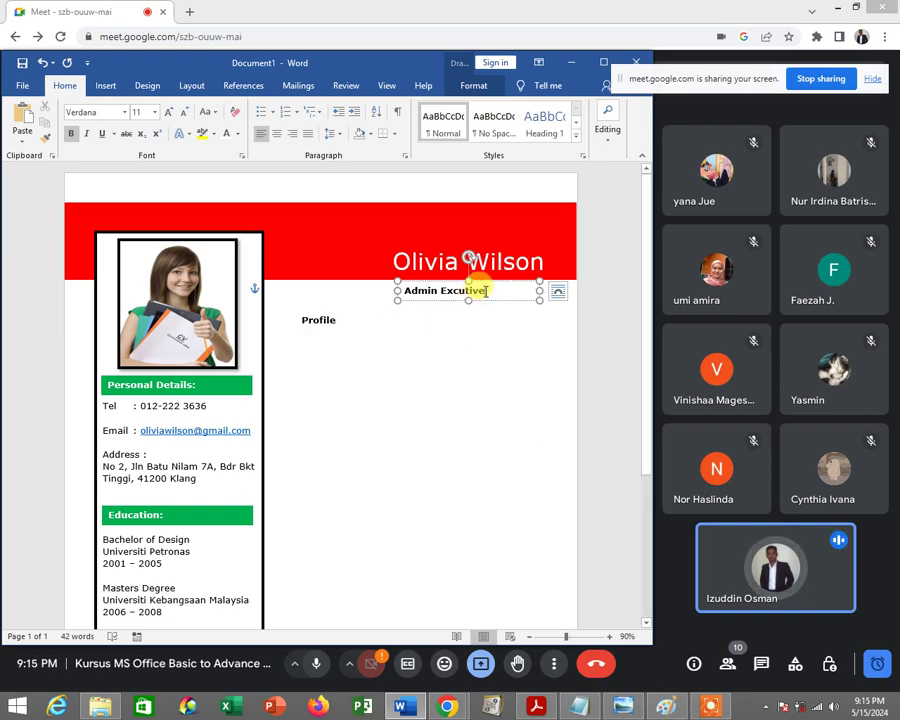
left_click_drag(481, 291, 401, 290)
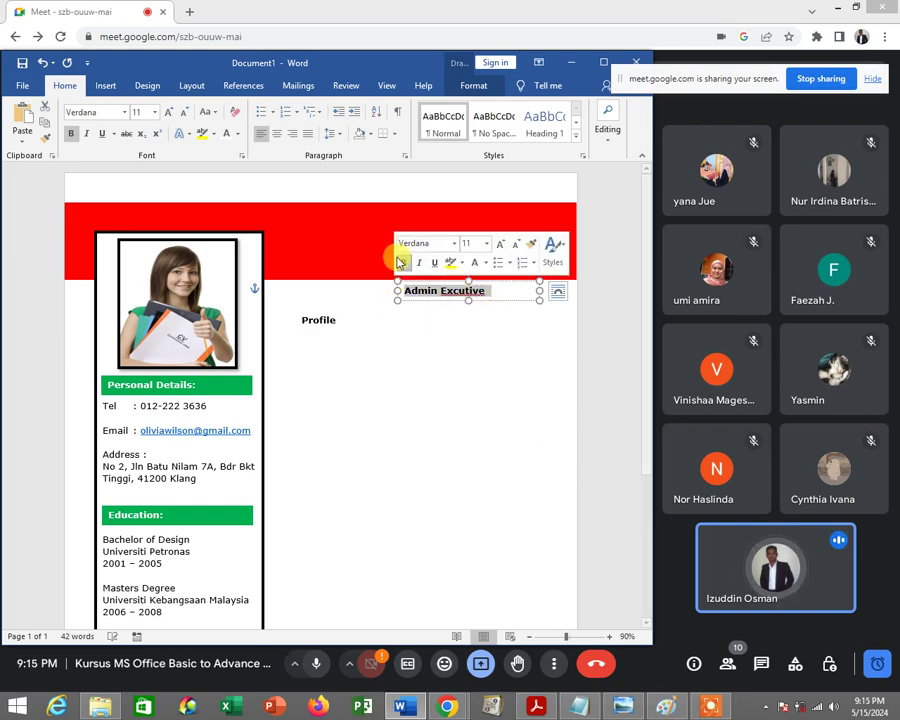
Set the job title to font size 16 and correct 'Excutive' to 'Executive'
left_click(390, 256)
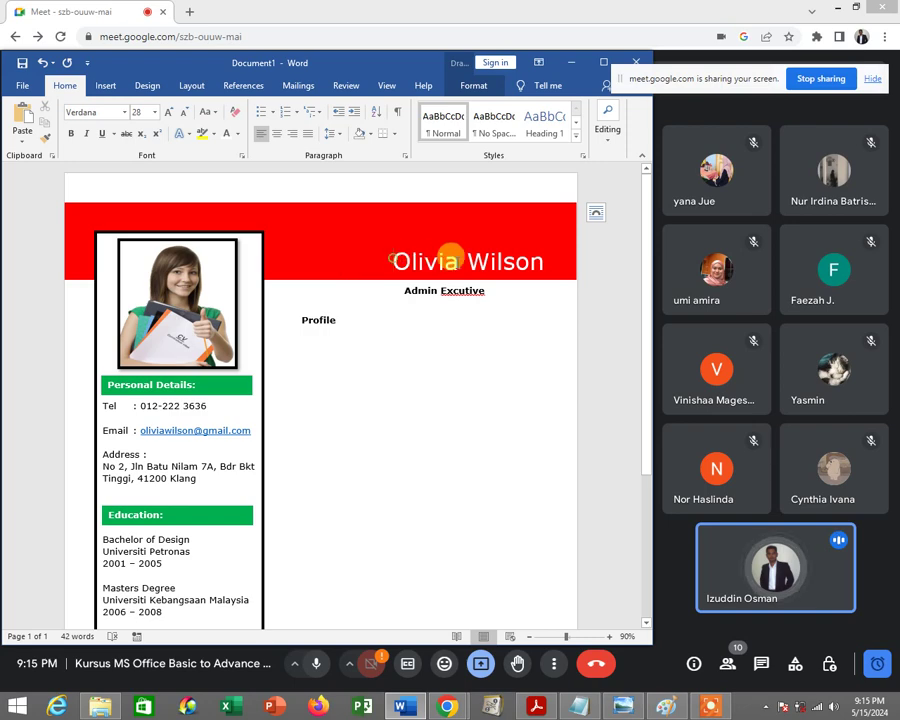
left_click(437, 291)
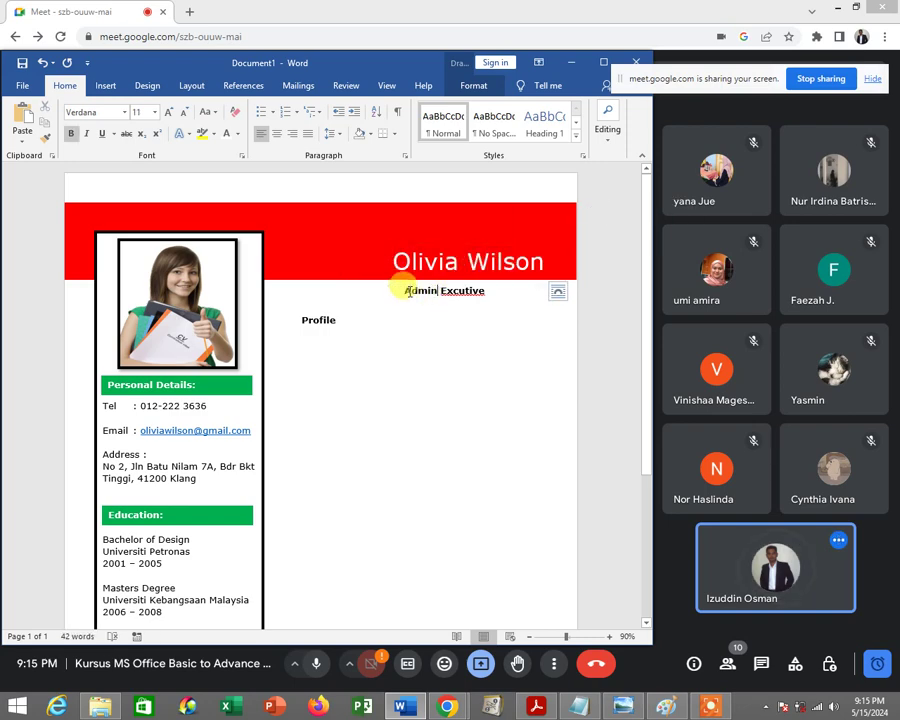
left_click_drag(406, 291, 494, 289)
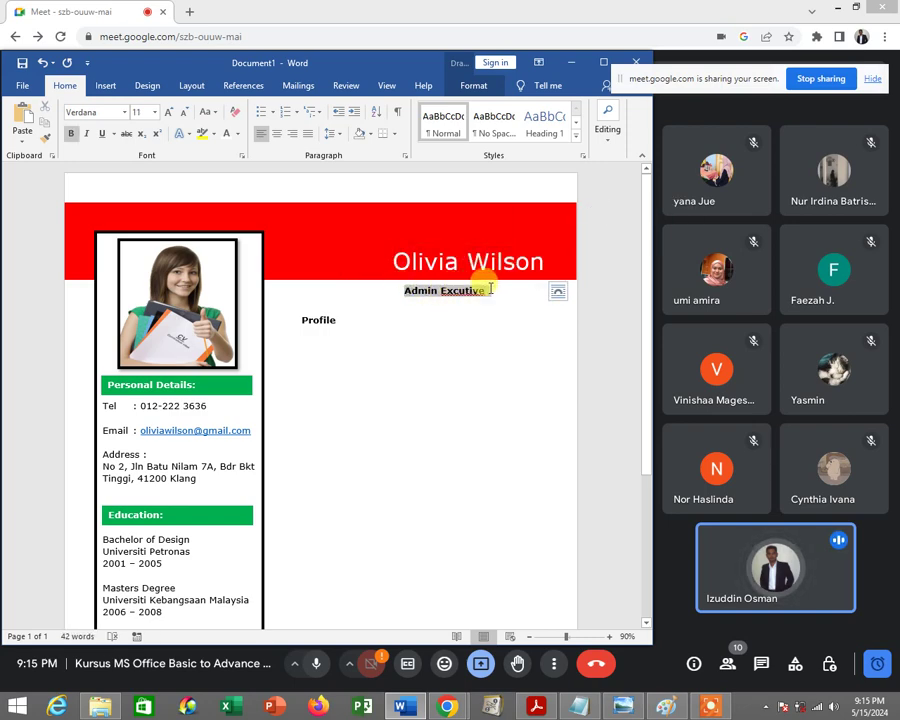
left_click(155, 113)
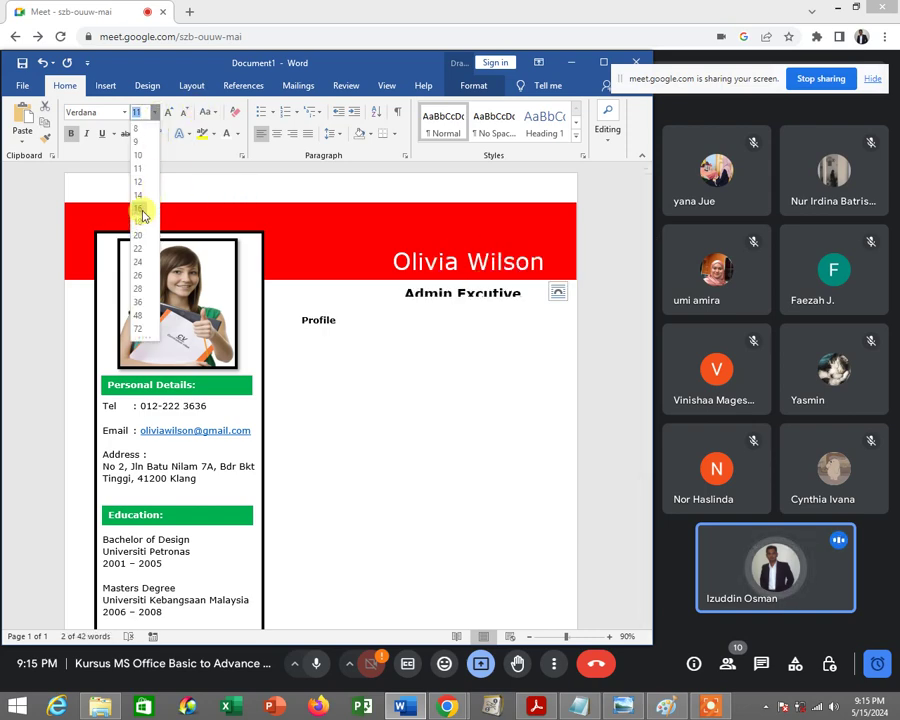
left_click(142, 214)
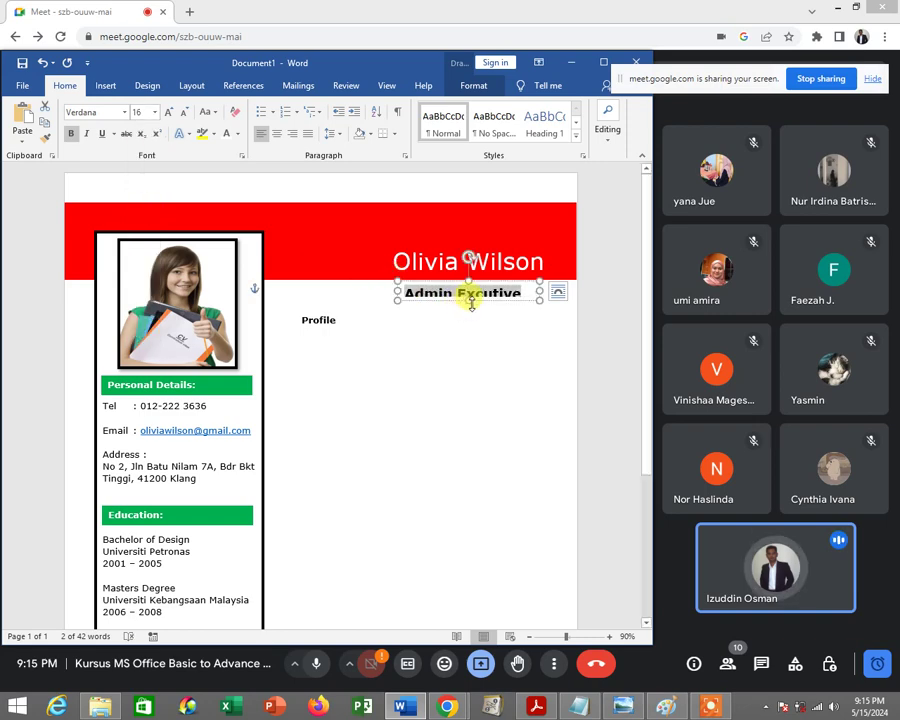
left_click(470, 300)
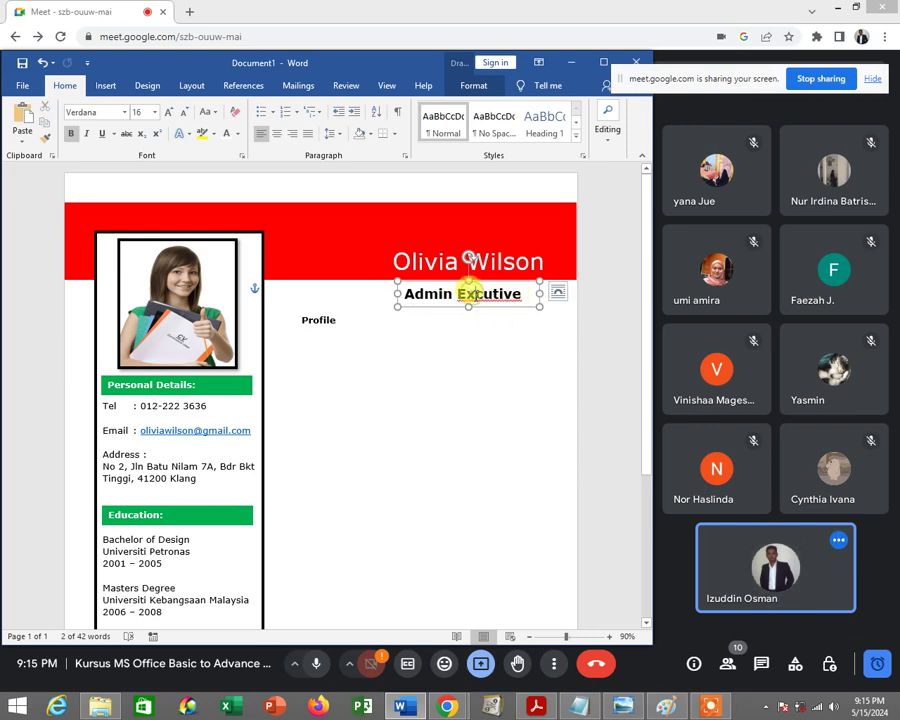
left_click(468, 293)
type("e")
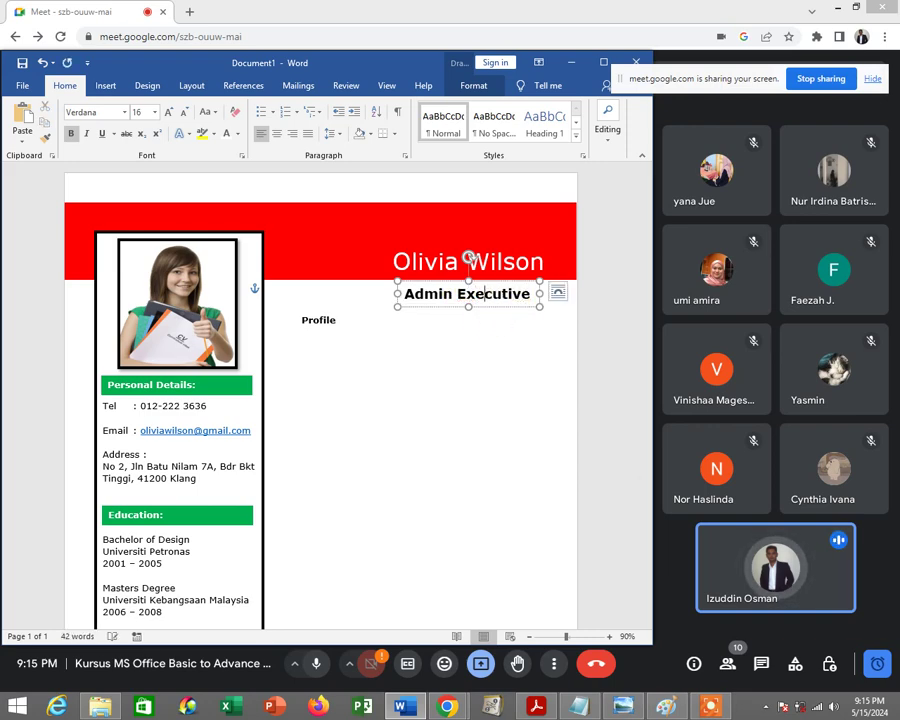
Nudge the Admin Executive box right, then slightly up so it sits just beneath the name
left_click(529, 307)
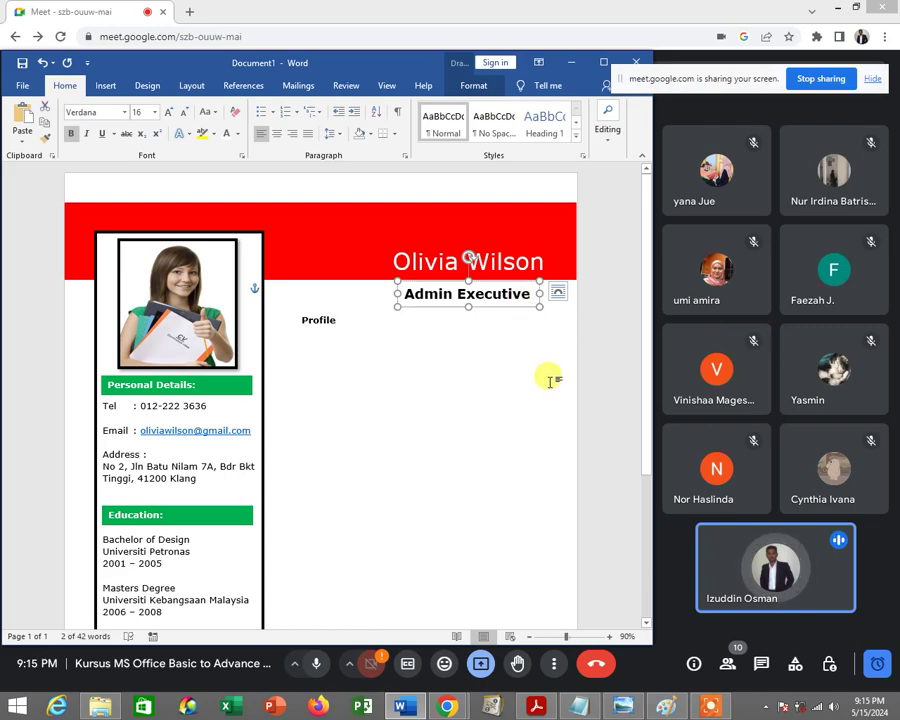
key("Right")
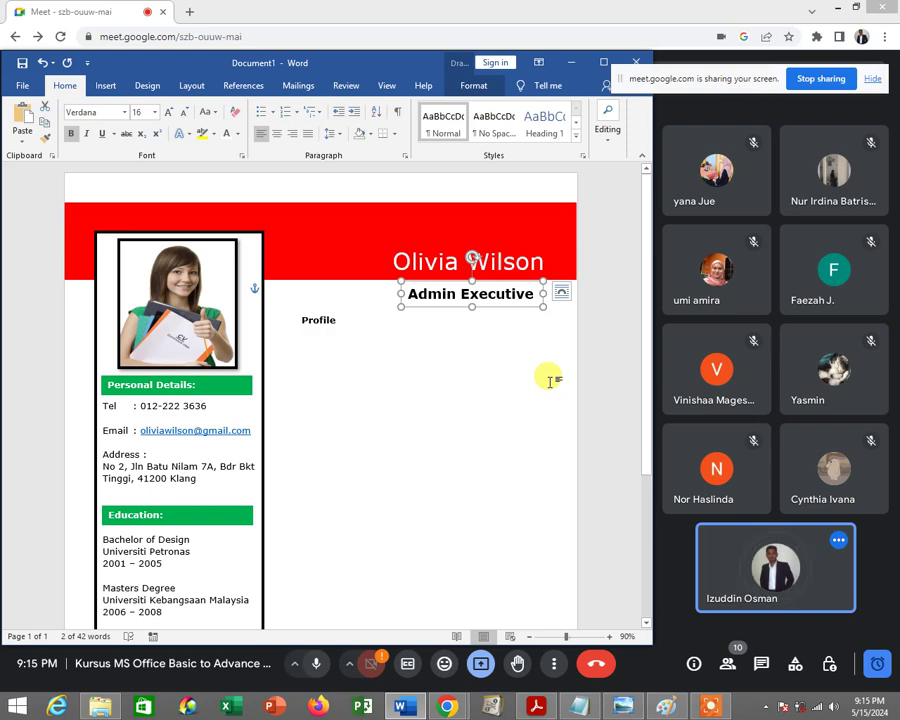
key("Right")
key("Right")
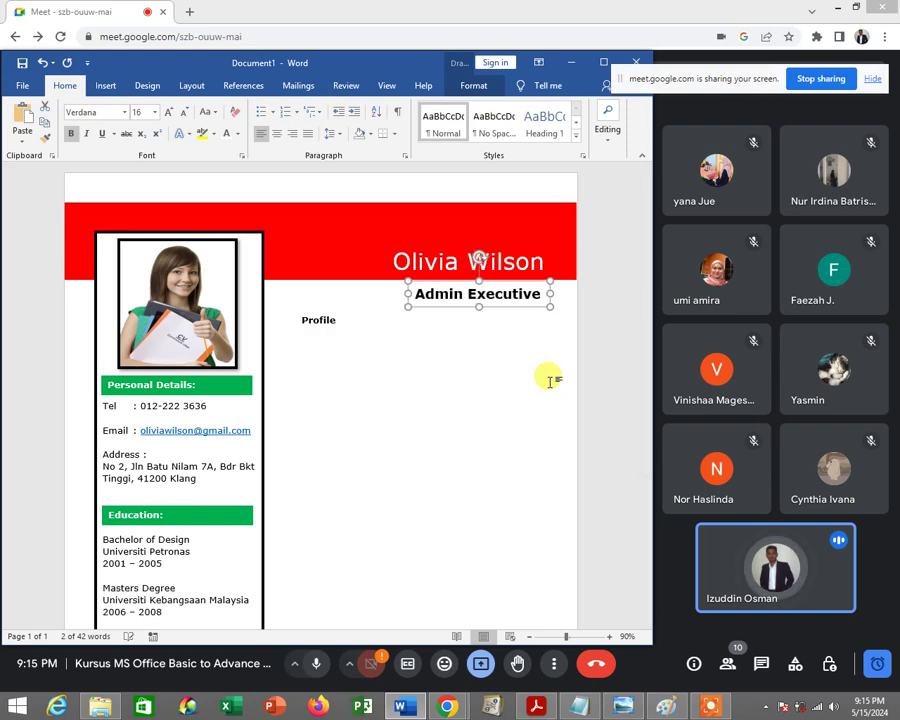
key("Right")
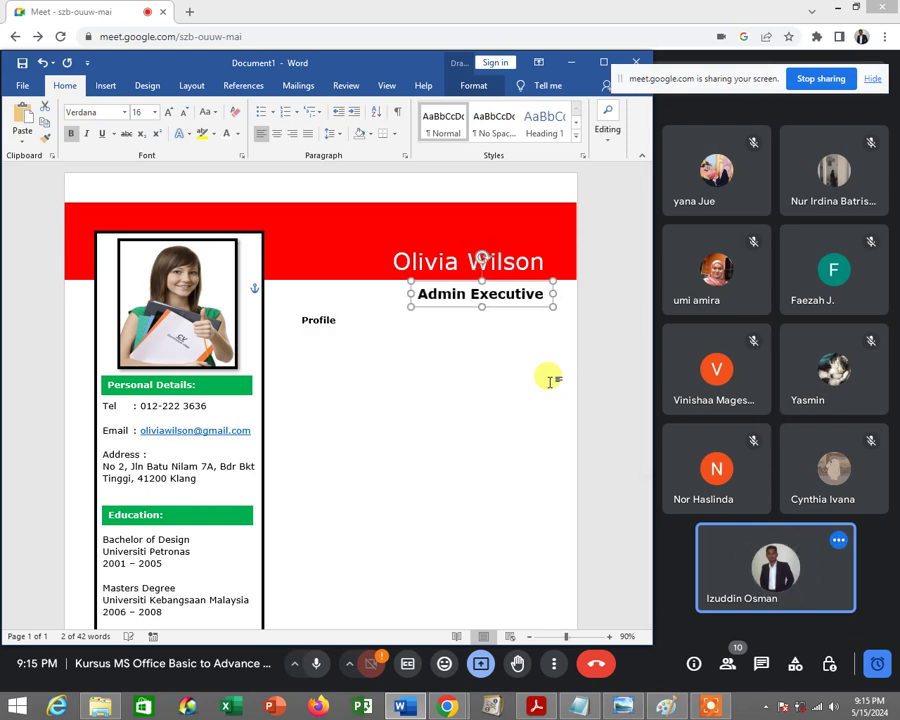
key("Left")
key("Up")
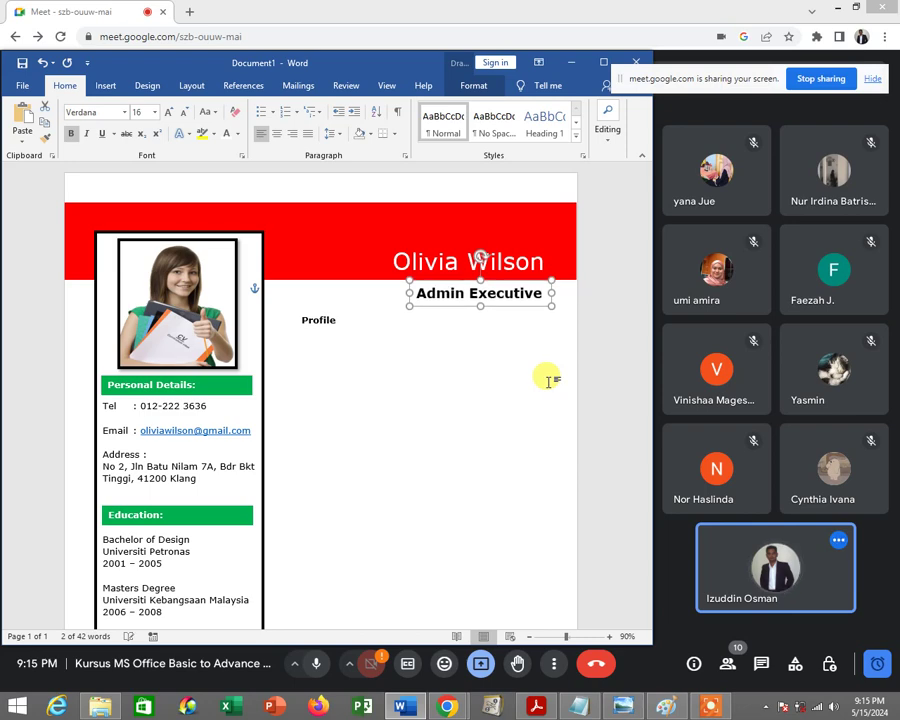
left_click(470, 310)
left_click(501, 298)
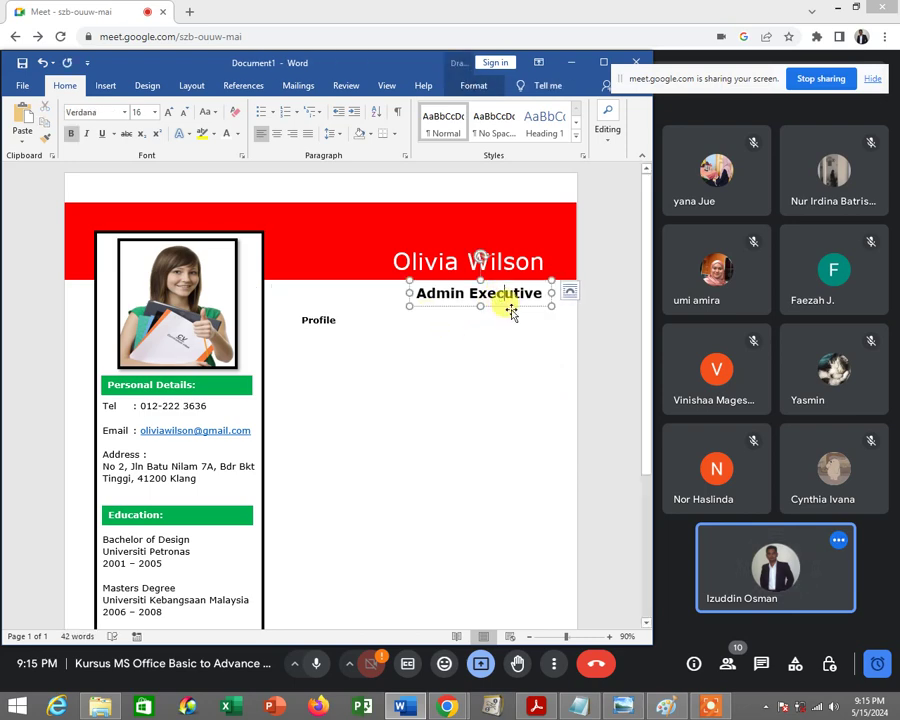
left_click_drag(514, 311, 514, 307)
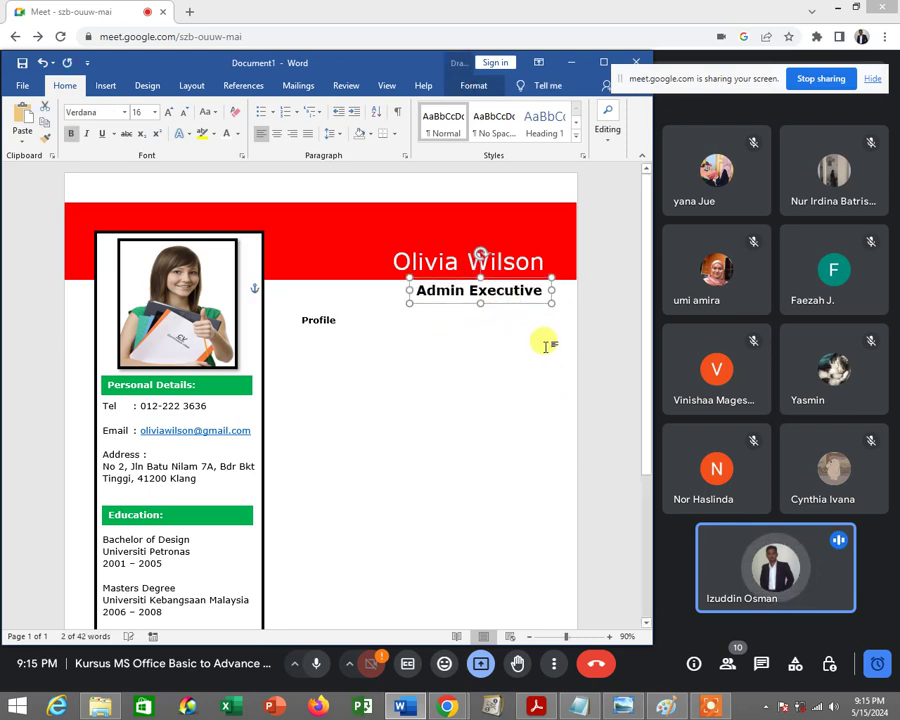
left_click(545, 346)
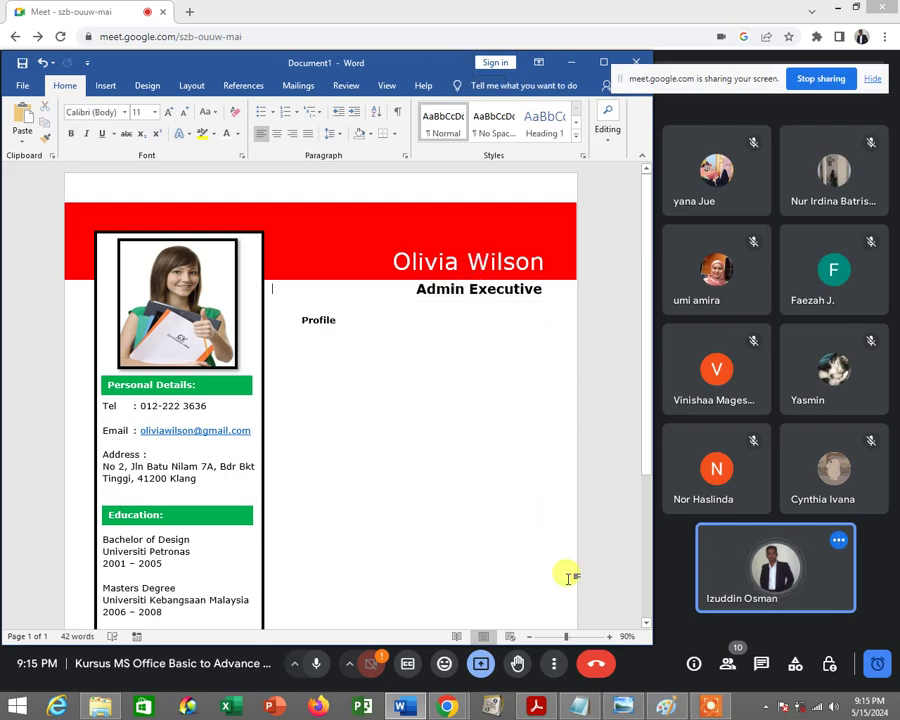
Compare the Profile text box in Word against the reference resume image
left_click(624, 707)
scroll(580, 392, "down", 2)
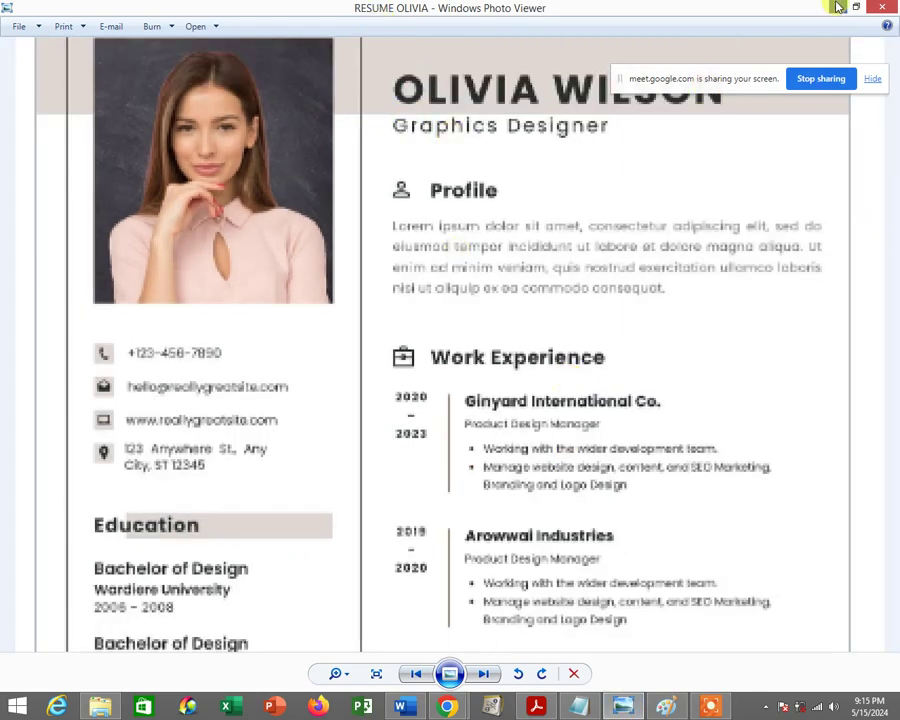
left_click(838, 7)
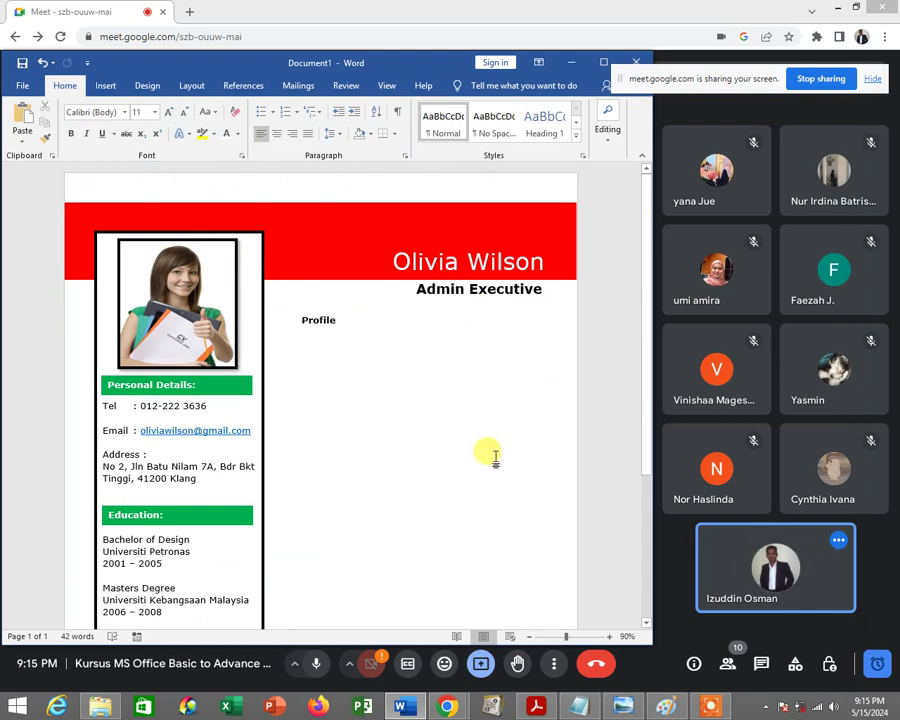
left_click(340, 320)
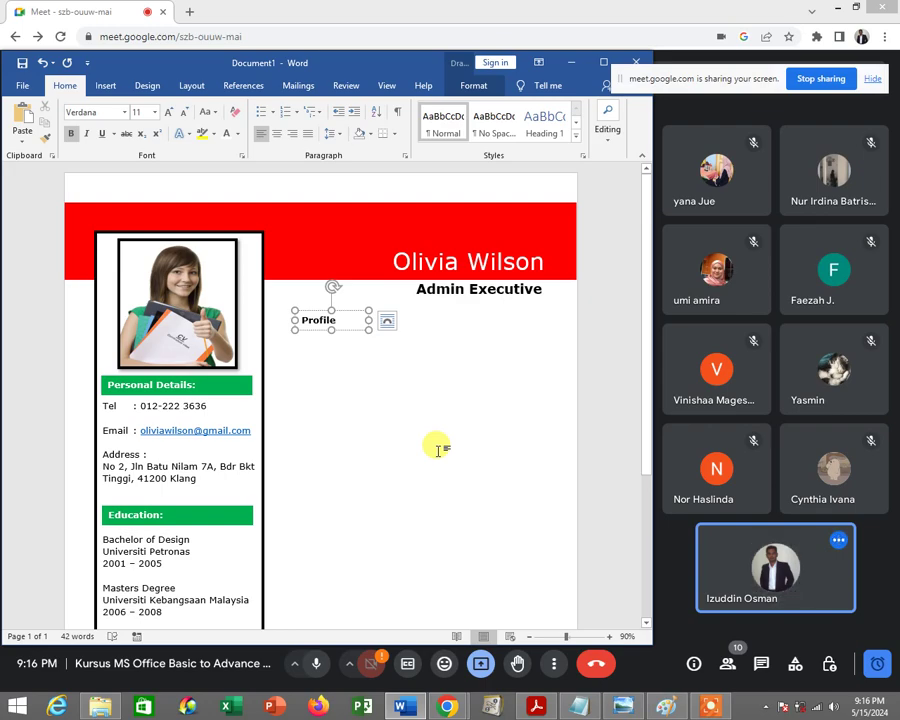
left_click(619, 708)
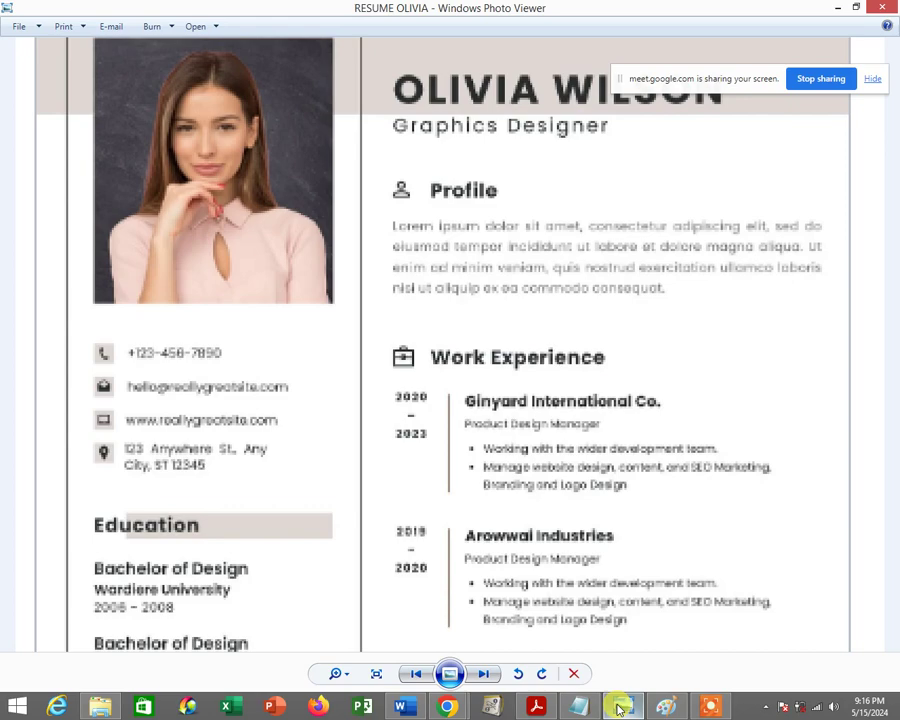
left_click(619, 708)
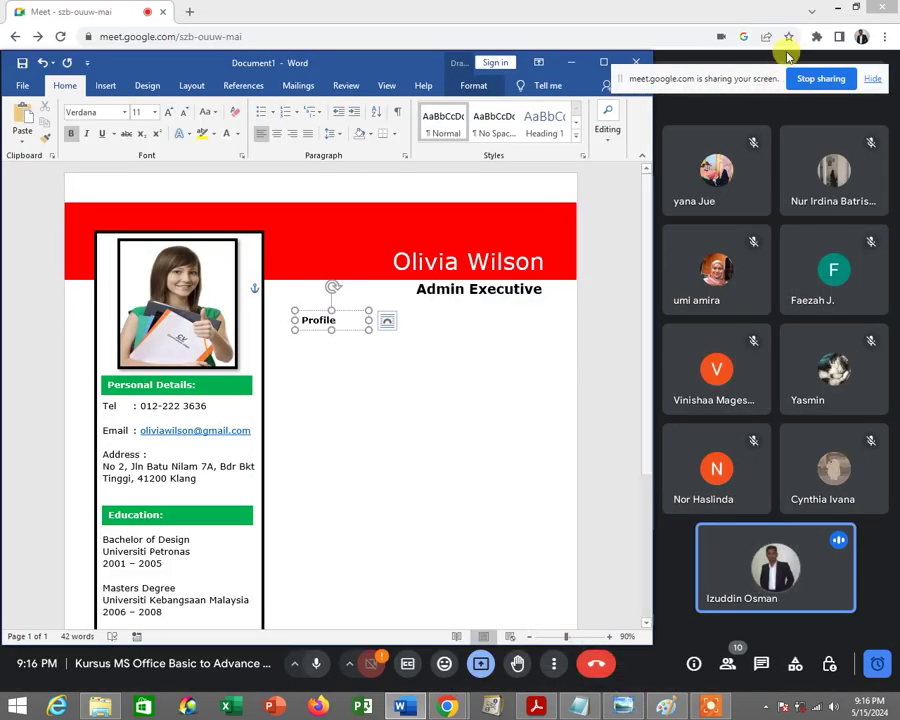
Minimize the meeting window and Word, then launch Google Chrome from the desktop
left_click(836, 10)
left_click(836, 10)
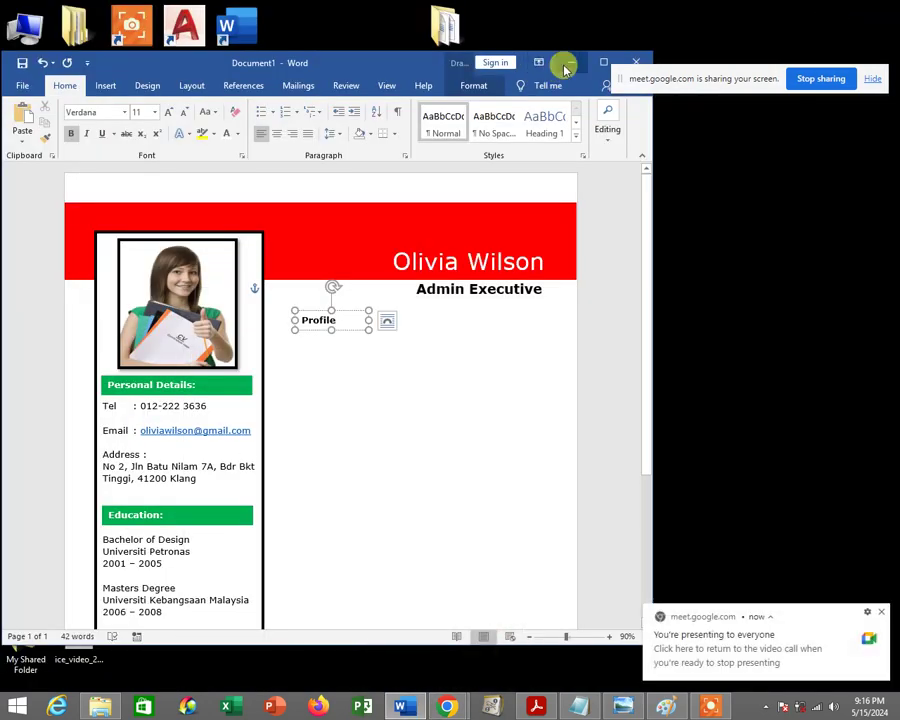
left_click(565, 64)
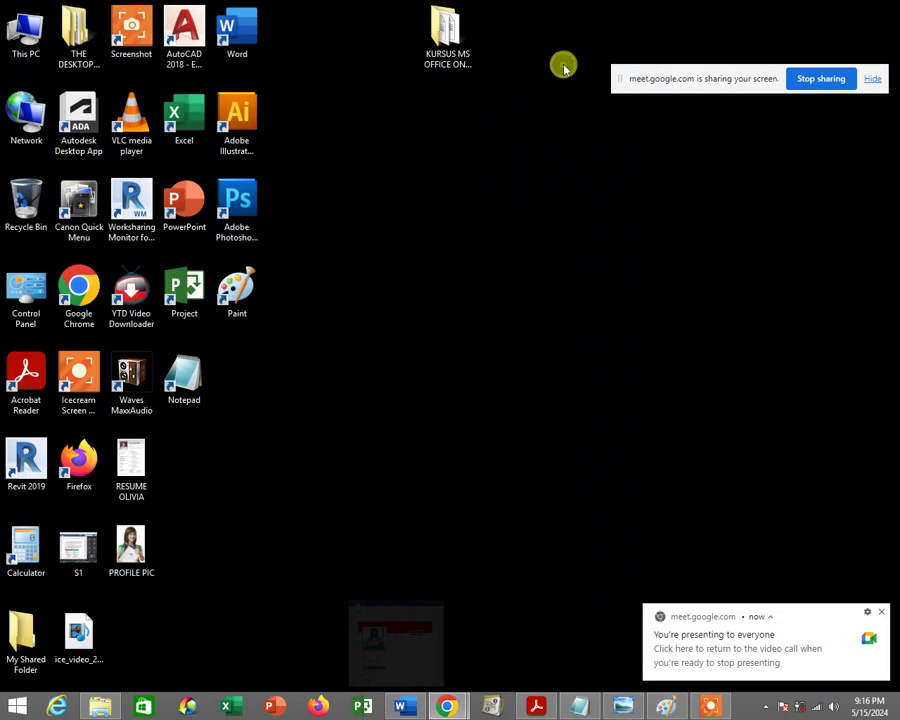
double_click(90, 287)
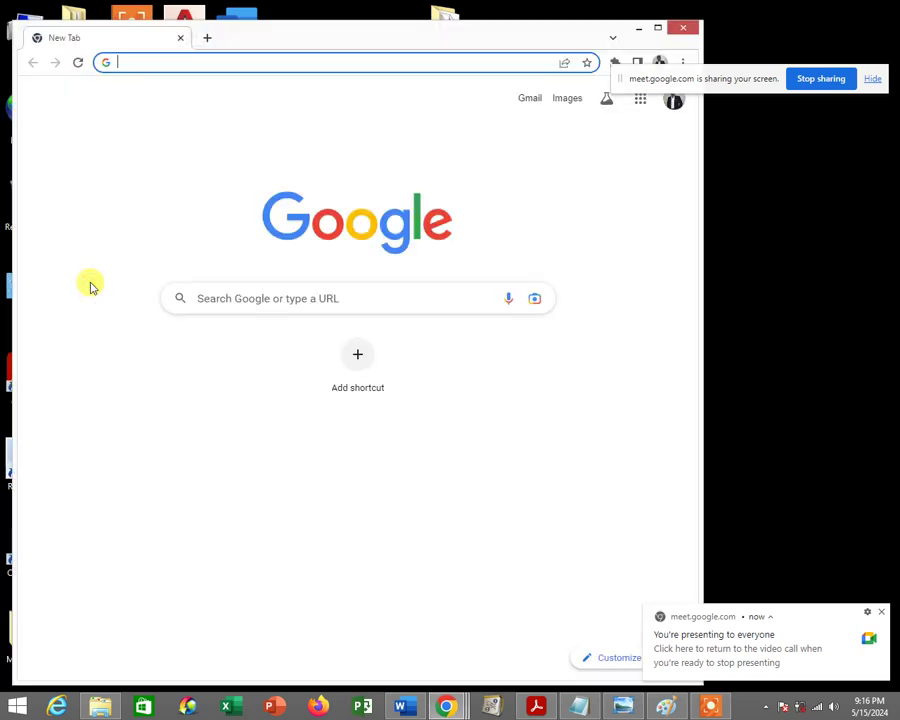
Maximize the Chrome window and search Google for 'logo profile'
left_click(659, 26)
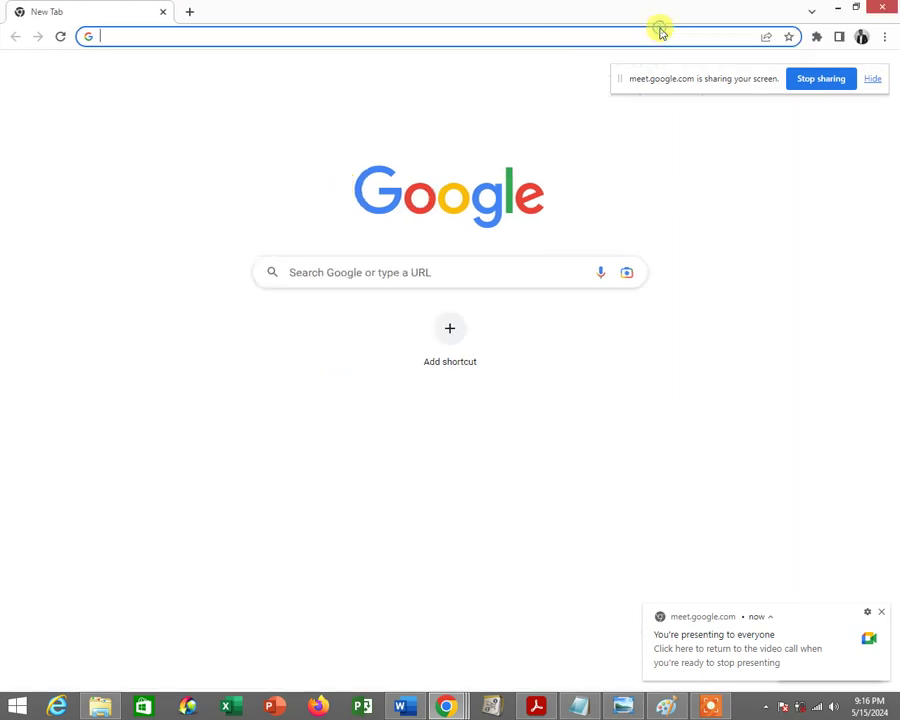
left_click(300, 272)
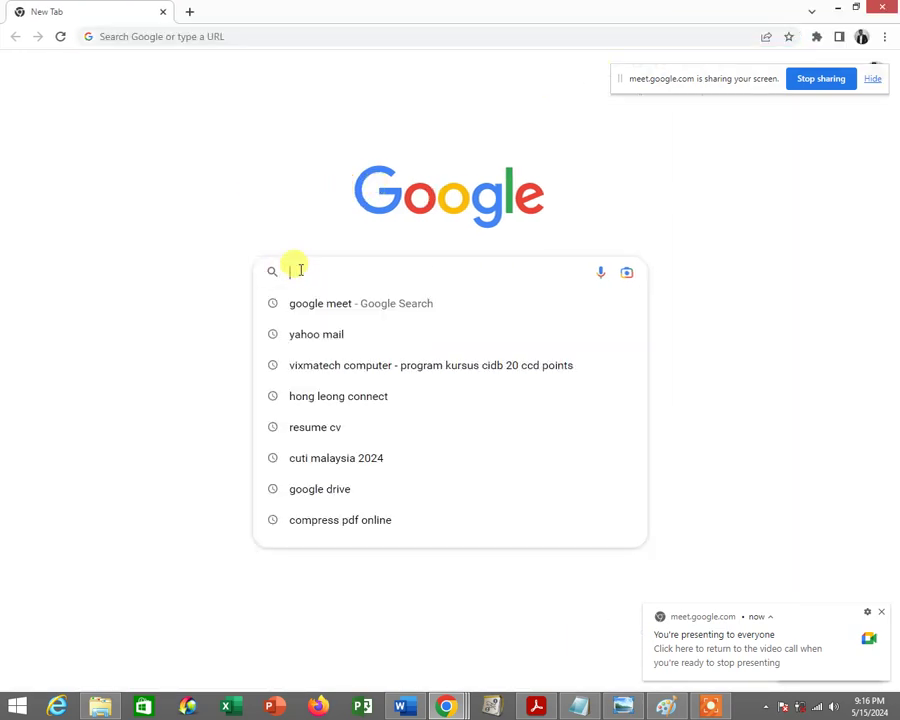
type("log")
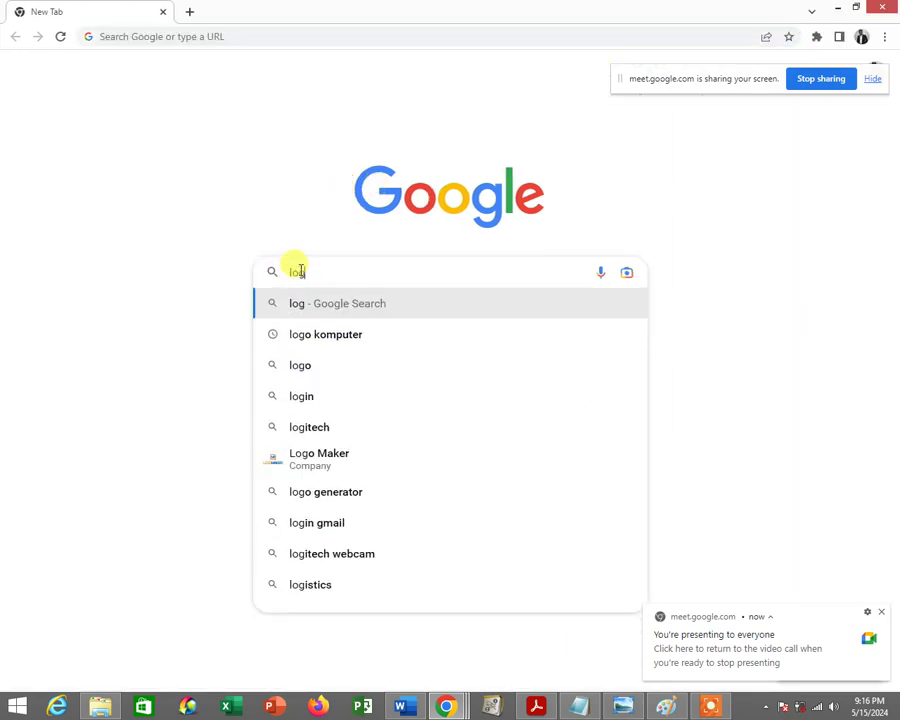
type("o pro")
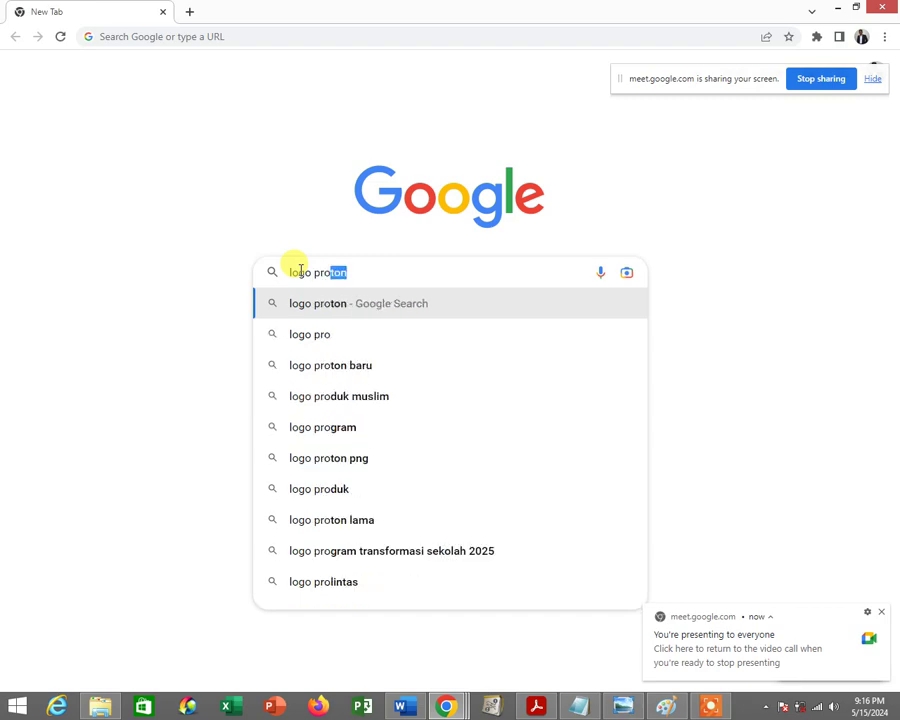
type("f")
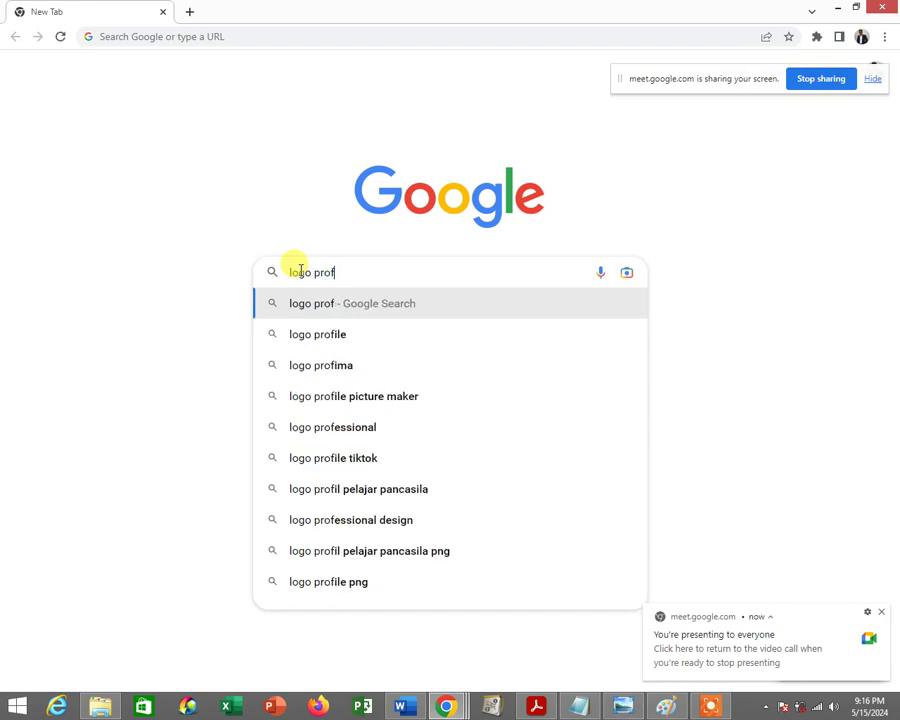
type("ile")
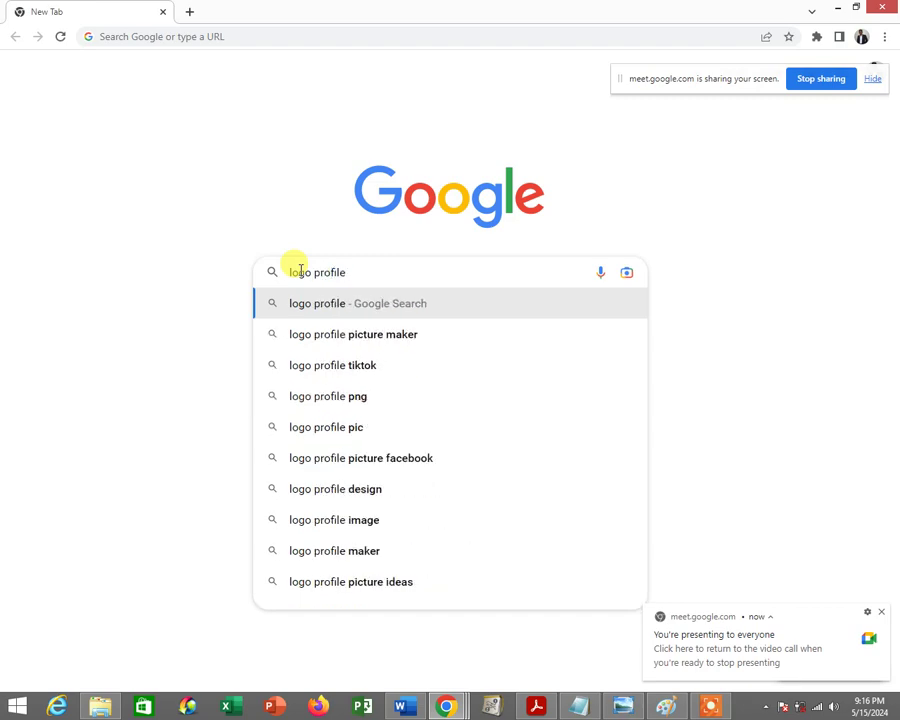
key("Return")
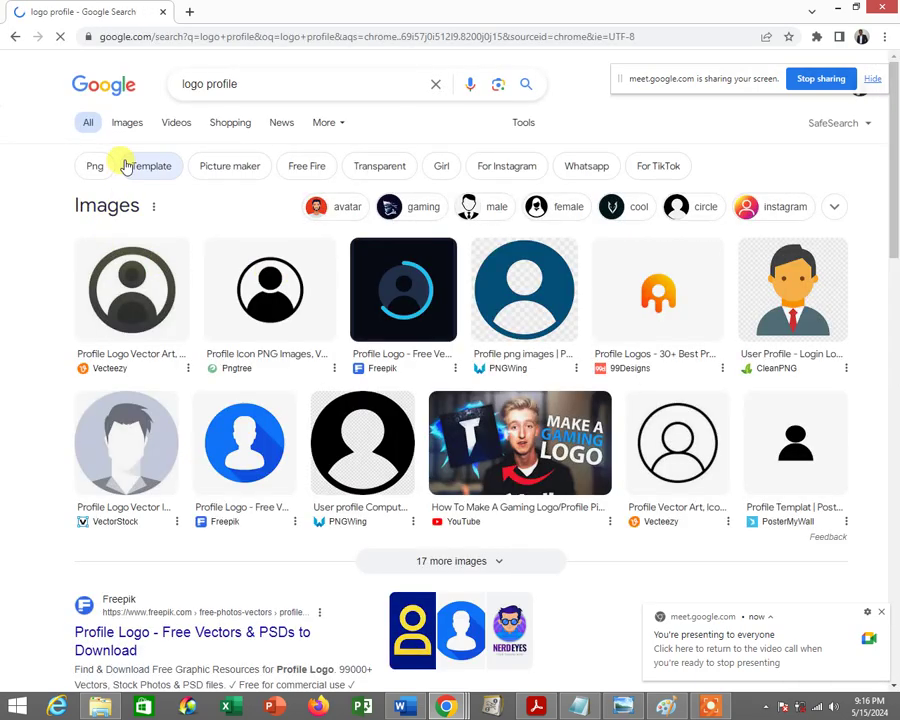
Switch to image results for 'logo profile', browse them, and apply the female filter
left_click(132, 122)
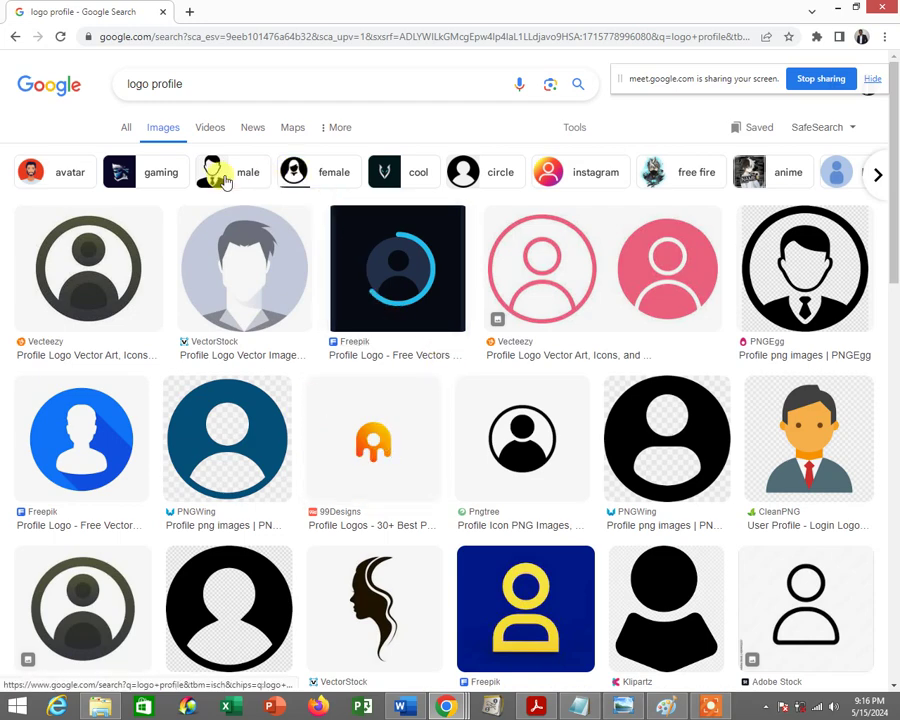
scroll(444, 380, "down", 2)
scroll(444, 380, "down", 2)
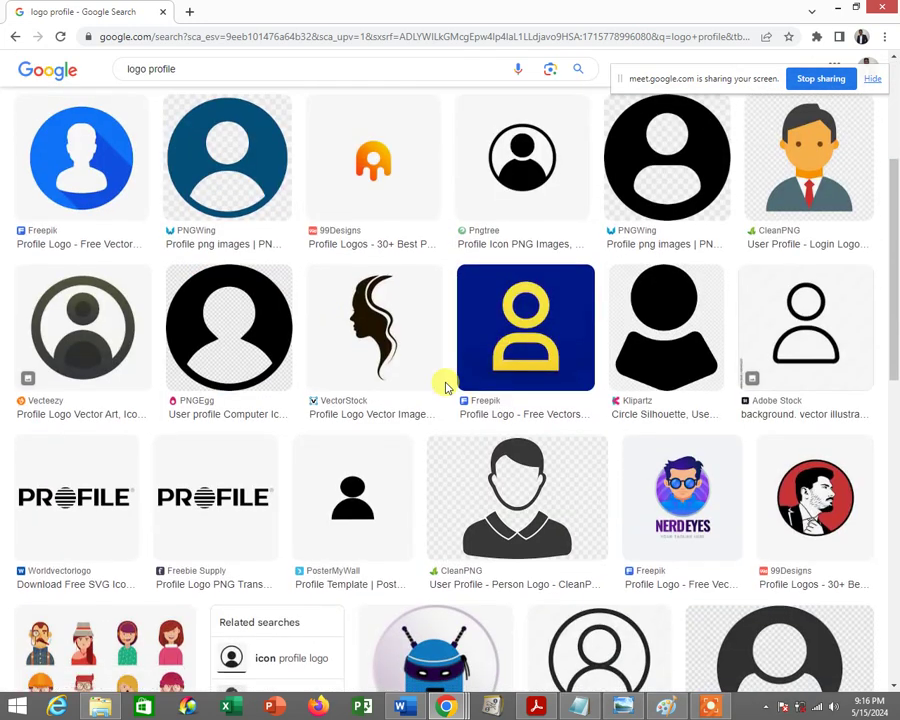
scroll(444, 385, "down", 2)
scroll(447, 385, "up", 3)
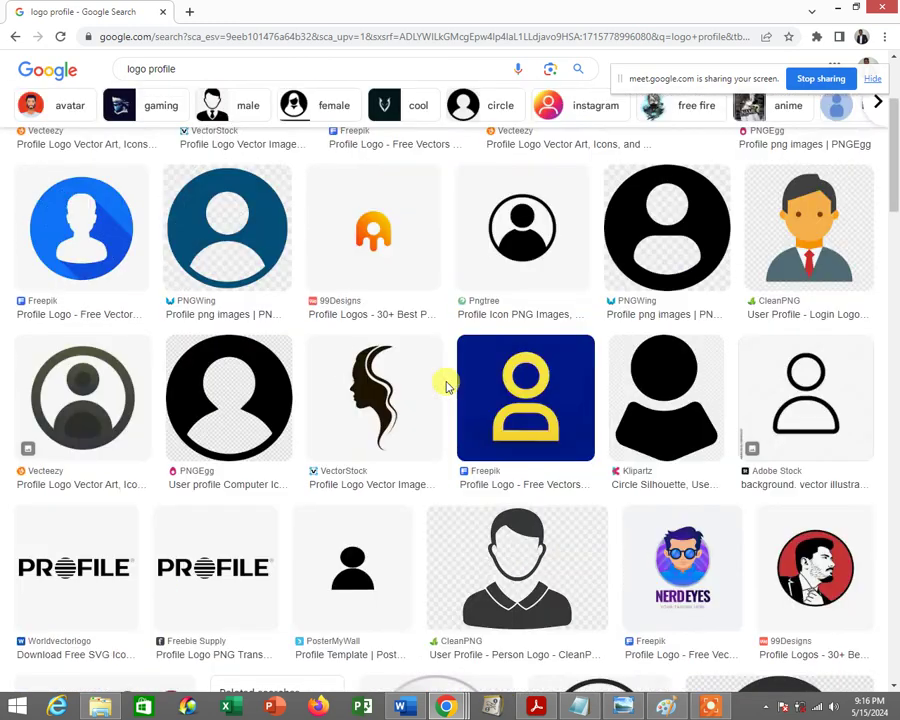
scroll(447, 385, "up", 2)
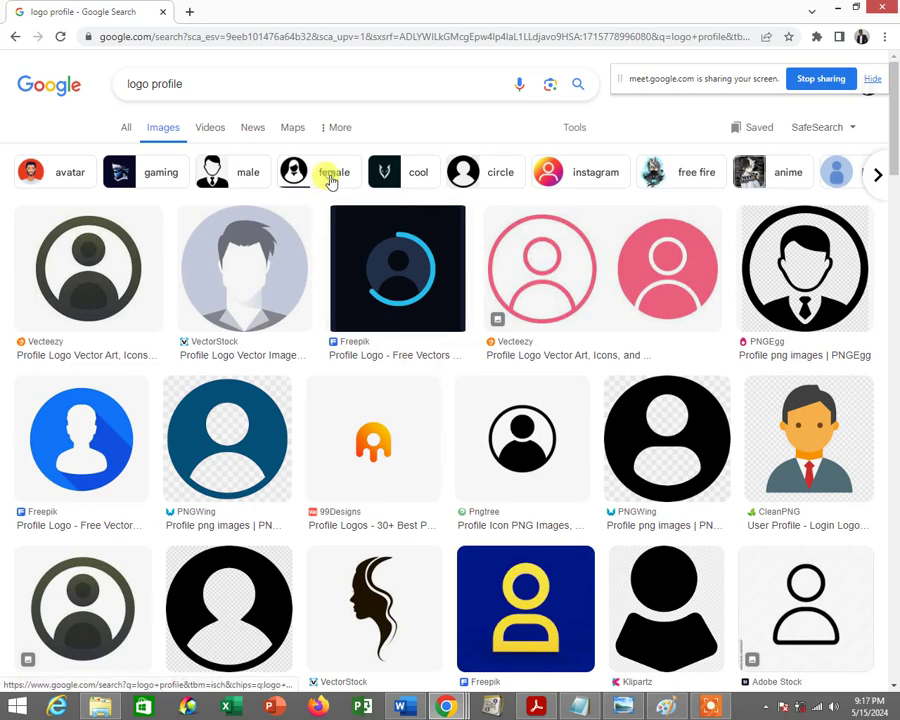
left_click(331, 176)
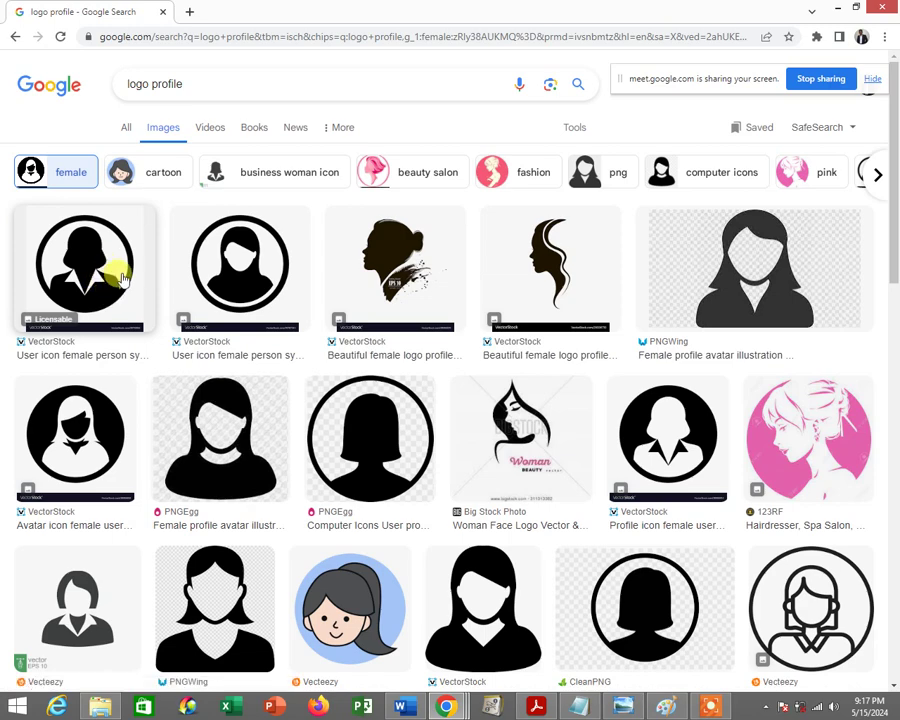
Preview the first female profile icon and begin saving it, then cancel that attempt
left_click(118, 275)
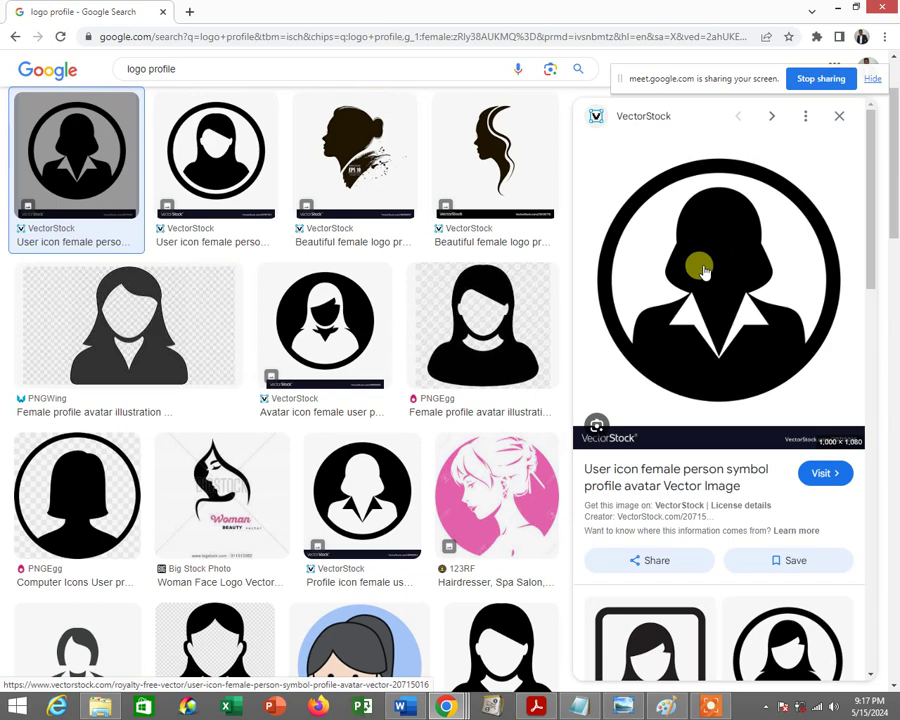
right_click(718, 243)
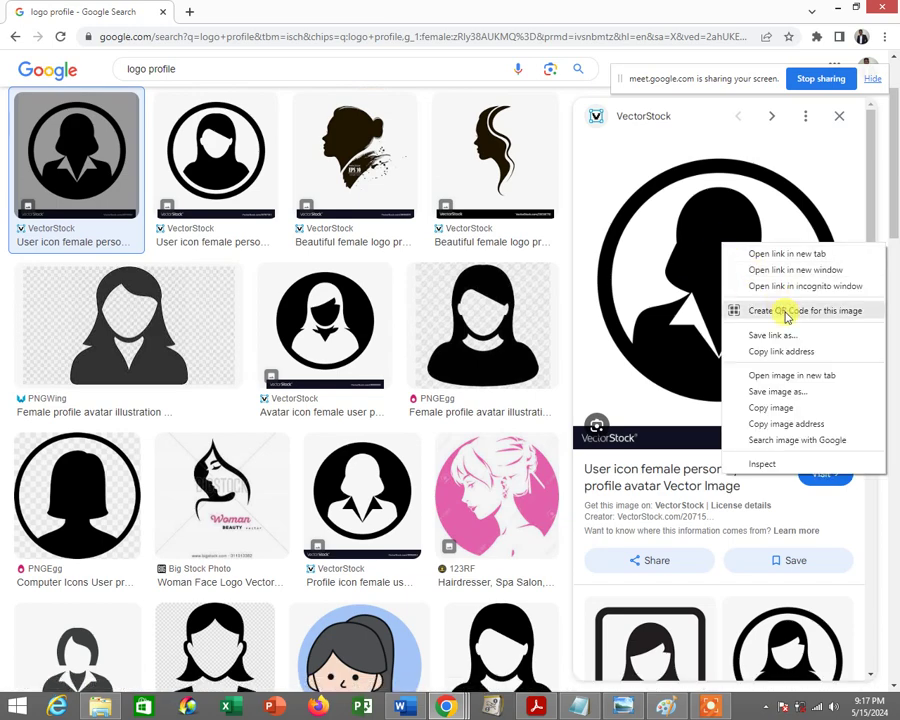
left_click(780, 391)
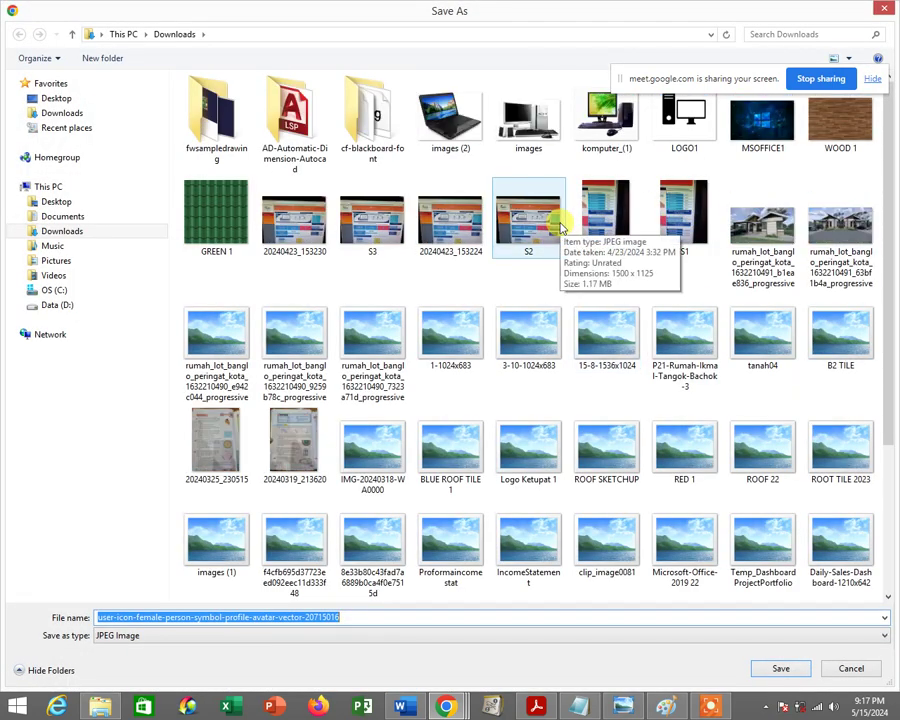
left_click(849, 669)
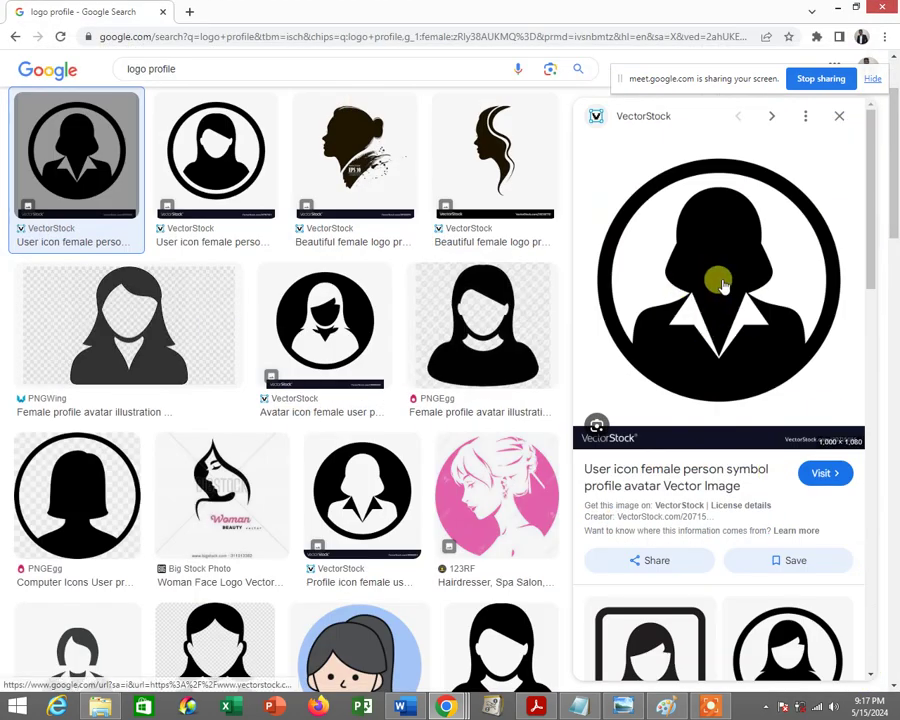
Save the icon as LOGO1 in JPEG format, replacing the existing LOGO1.jpg
right_click(723, 285)
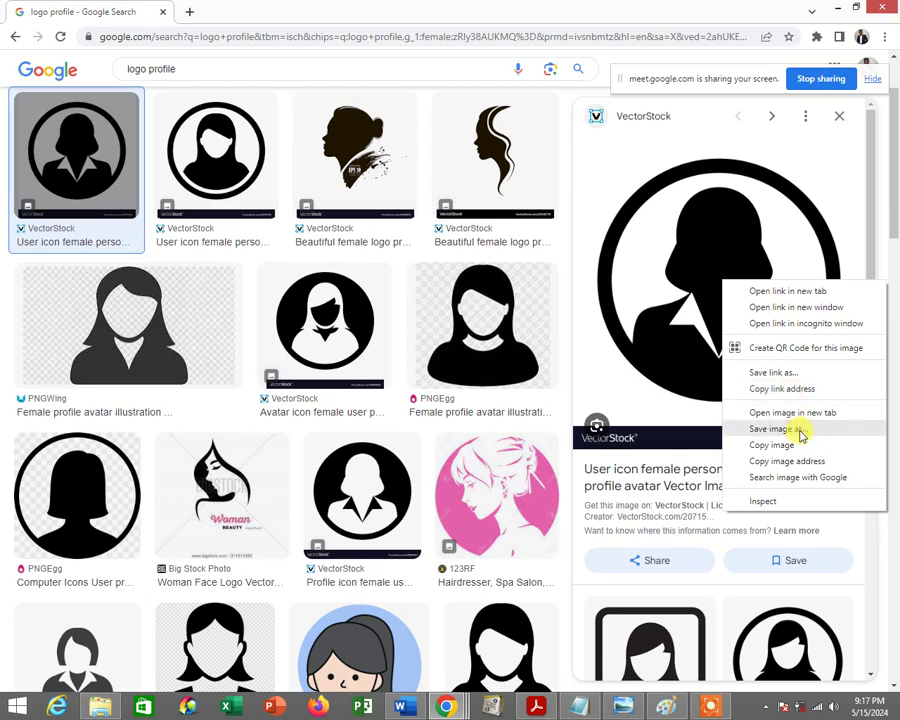
left_click(790, 429)
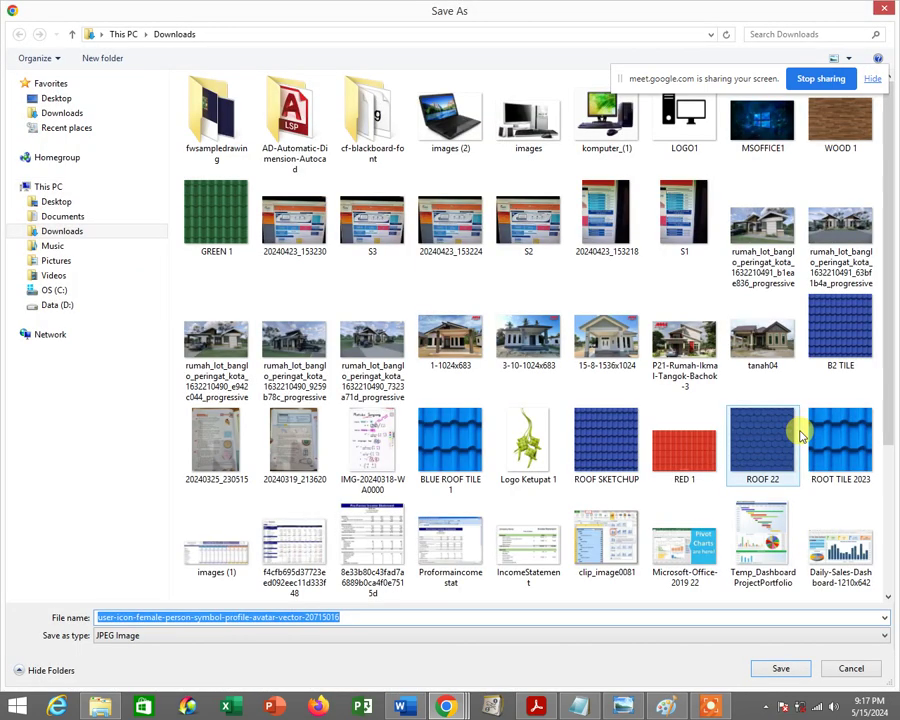
type("LO")
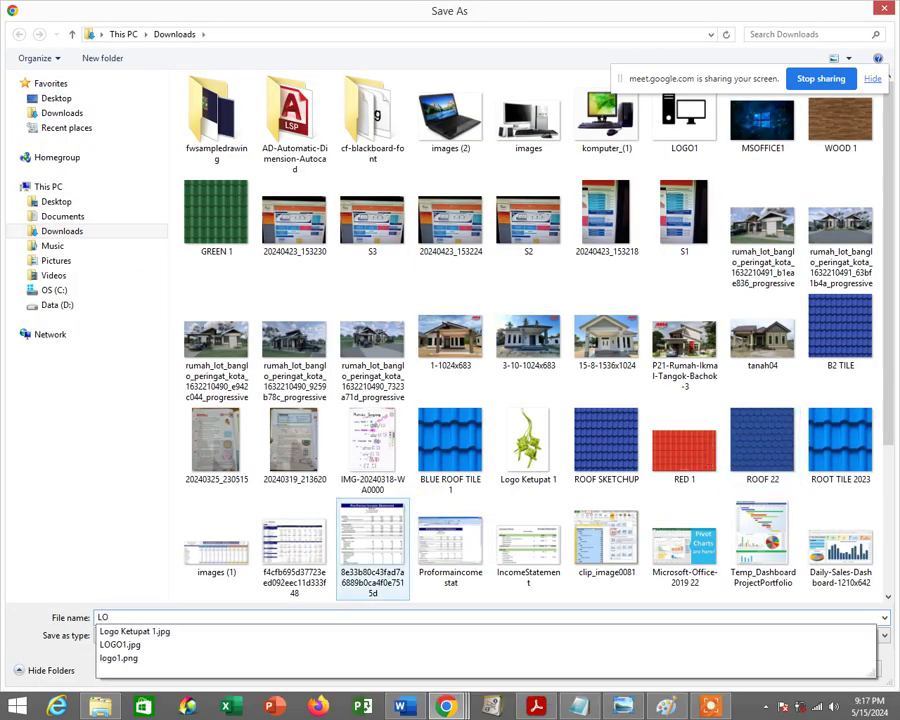
type("GO1")
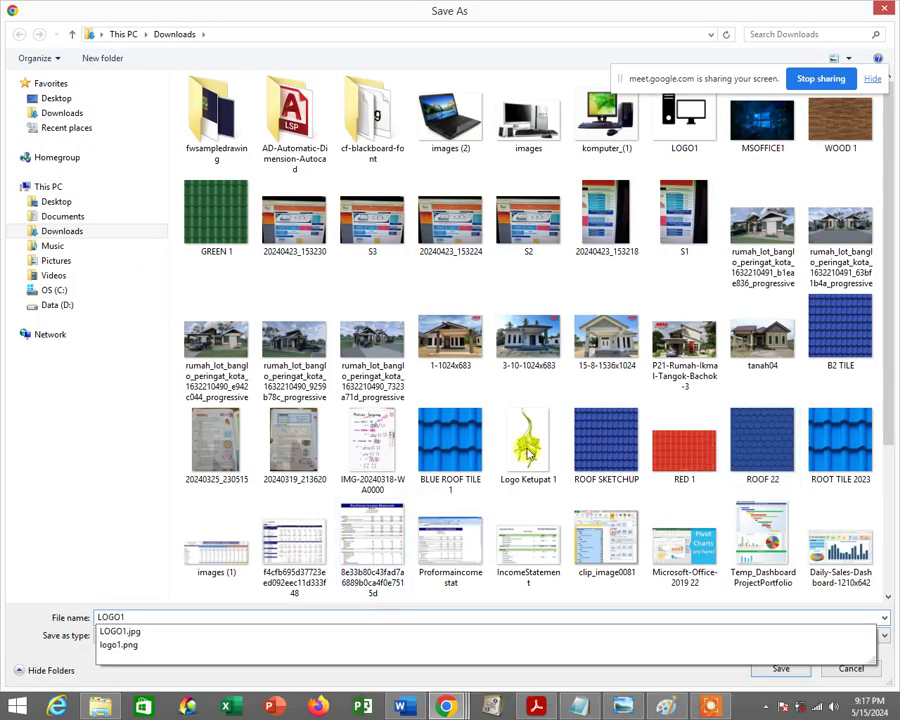
scroll(860, 540, "down", 2)
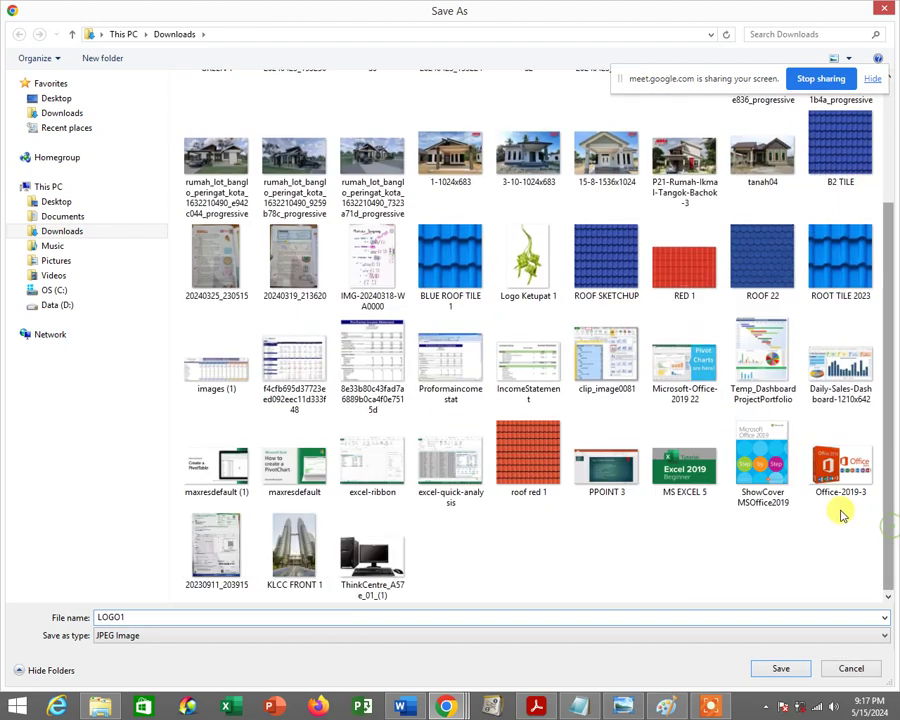
left_click(170, 633)
left_click(168, 633)
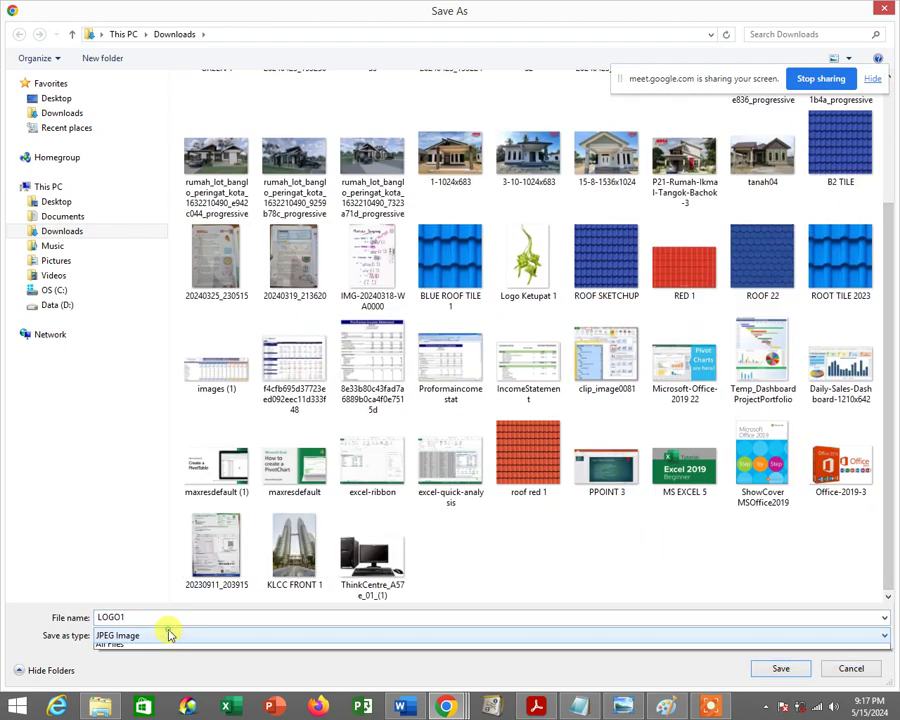
left_click(168, 633)
left_click(168, 633)
left_click(168, 633)
left_click(168, 633)
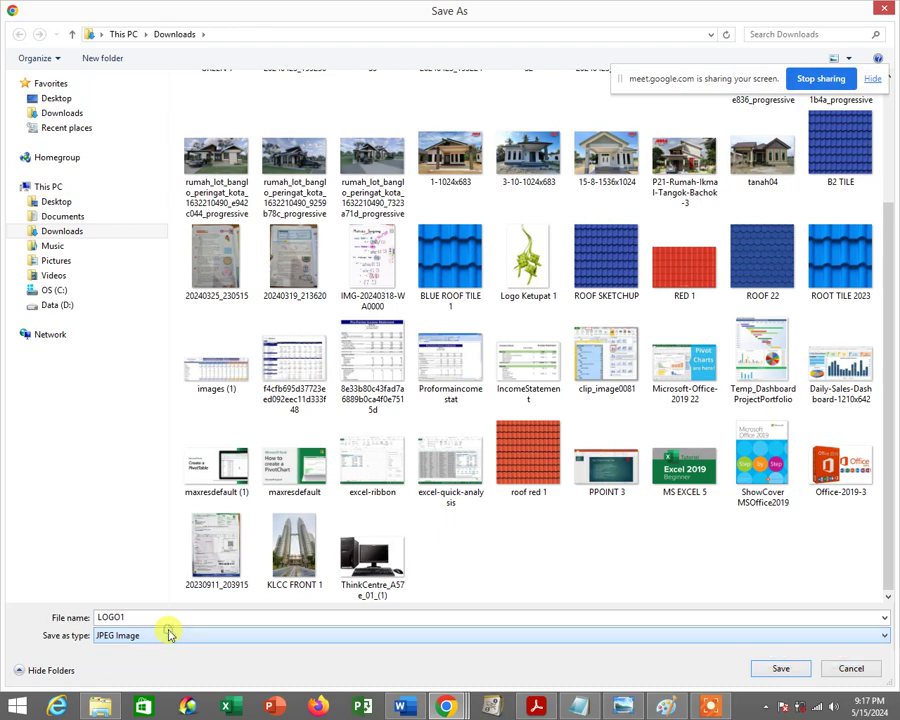
left_click(168, 633)
left_click(168, 633)
left_click(782, 668)
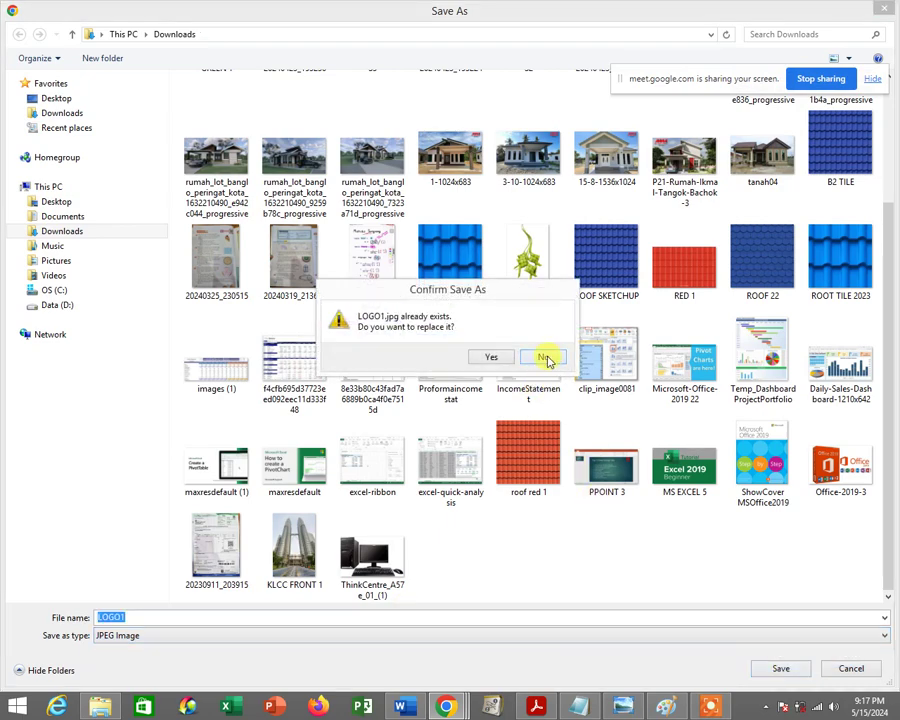
left_click(484, 358)
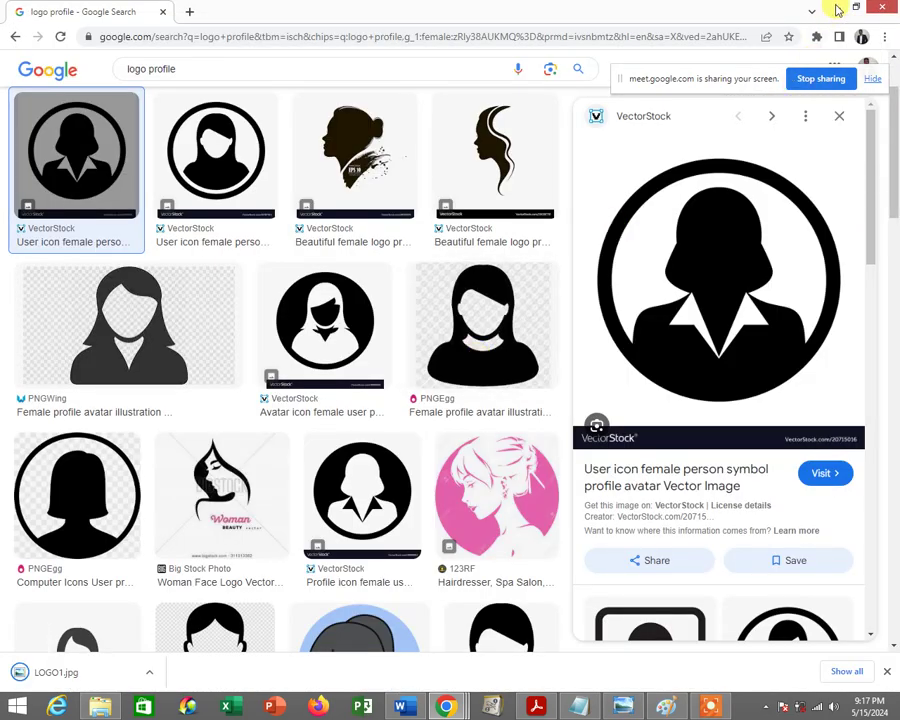
Open LOGO1 from This PC > Downloads to verify the saved icon, then minimize Explorer
left_click(838, 8)
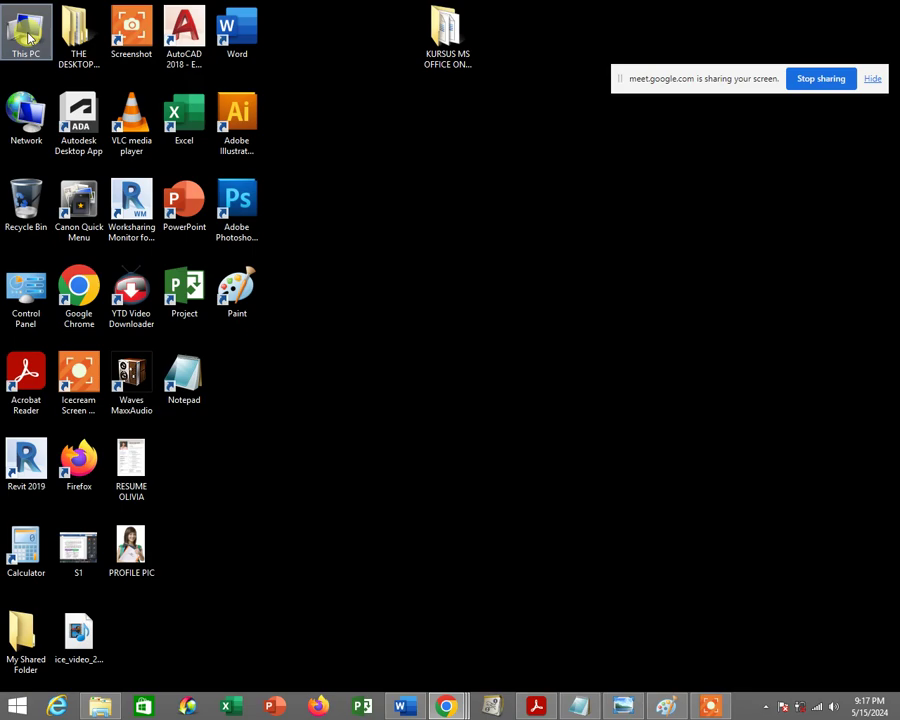
double_click(28, 37)
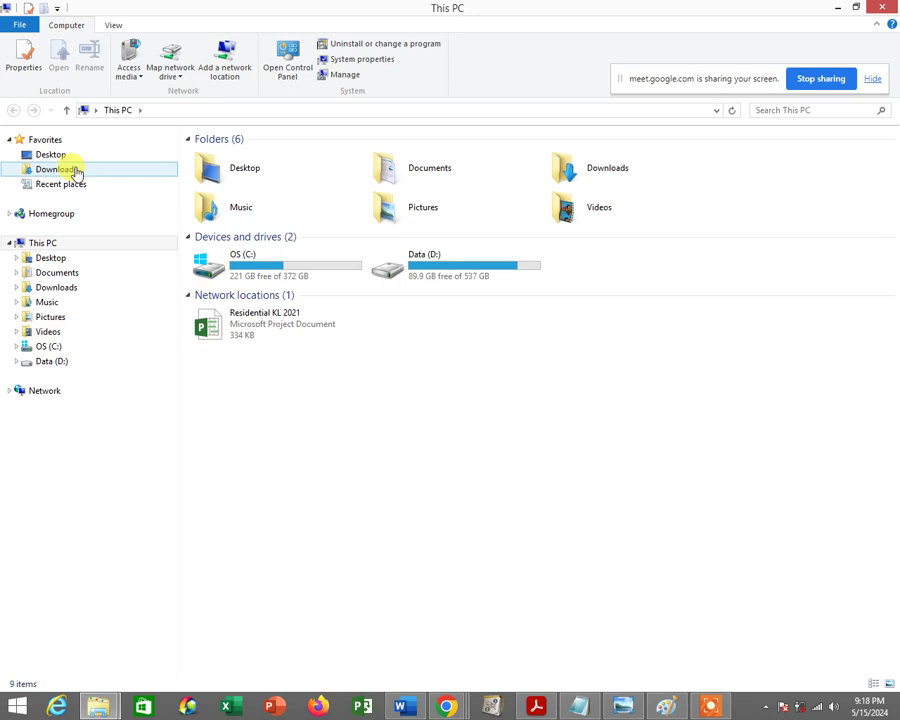
left_click(76, 171)
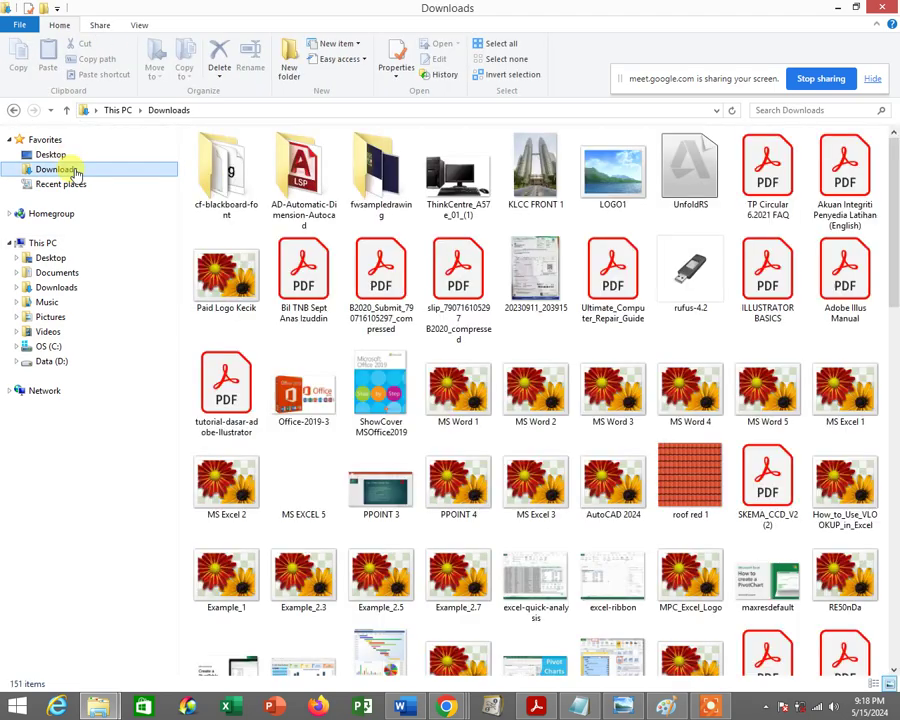
left_click(562, 272)
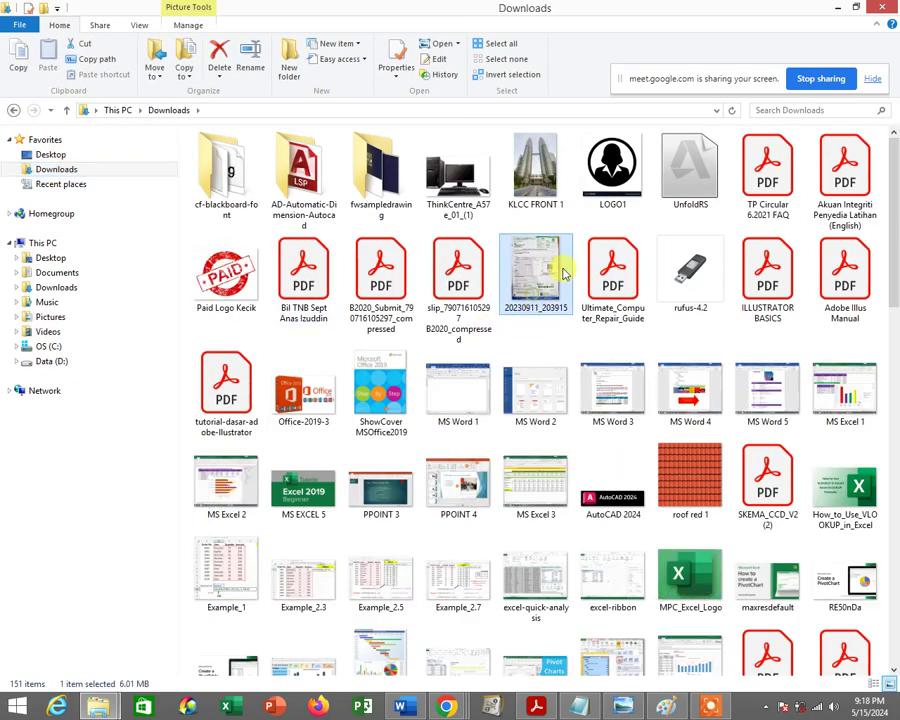
left_click(618, 178)
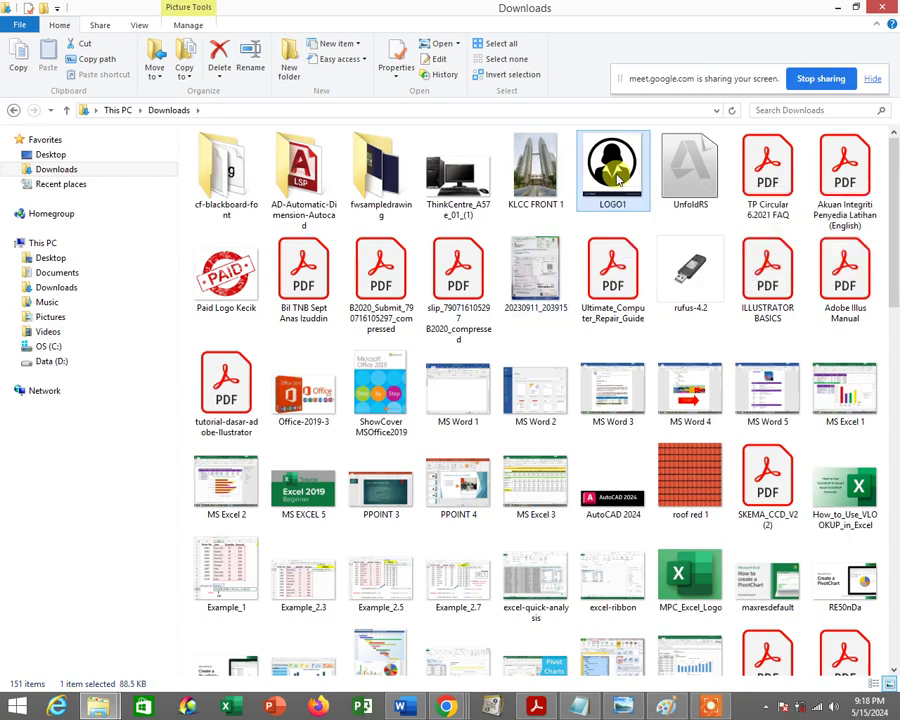
double_click(618, 178)
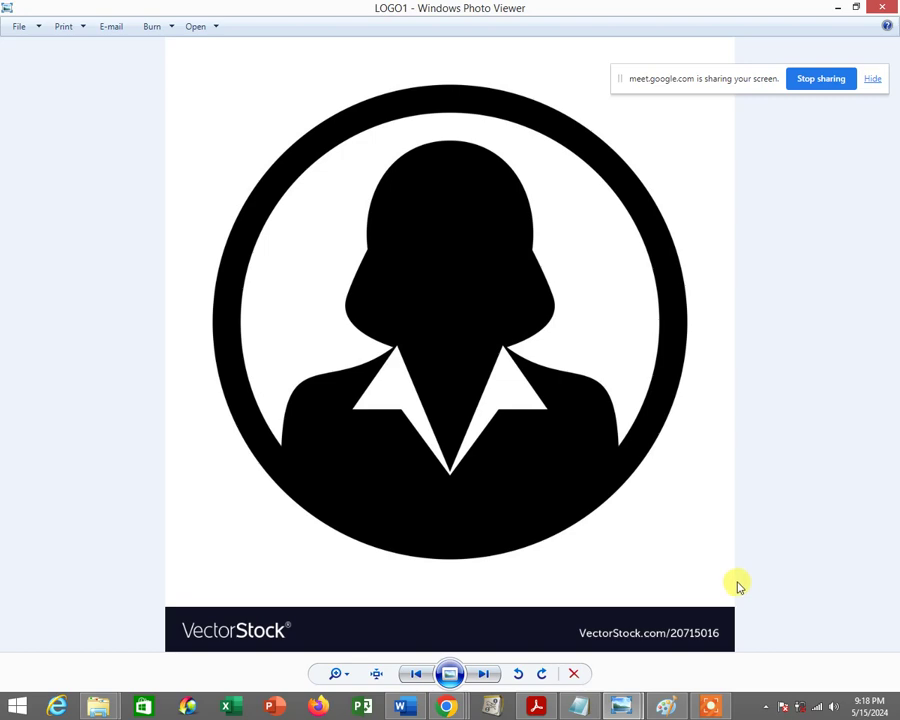
left_click(882, 8)
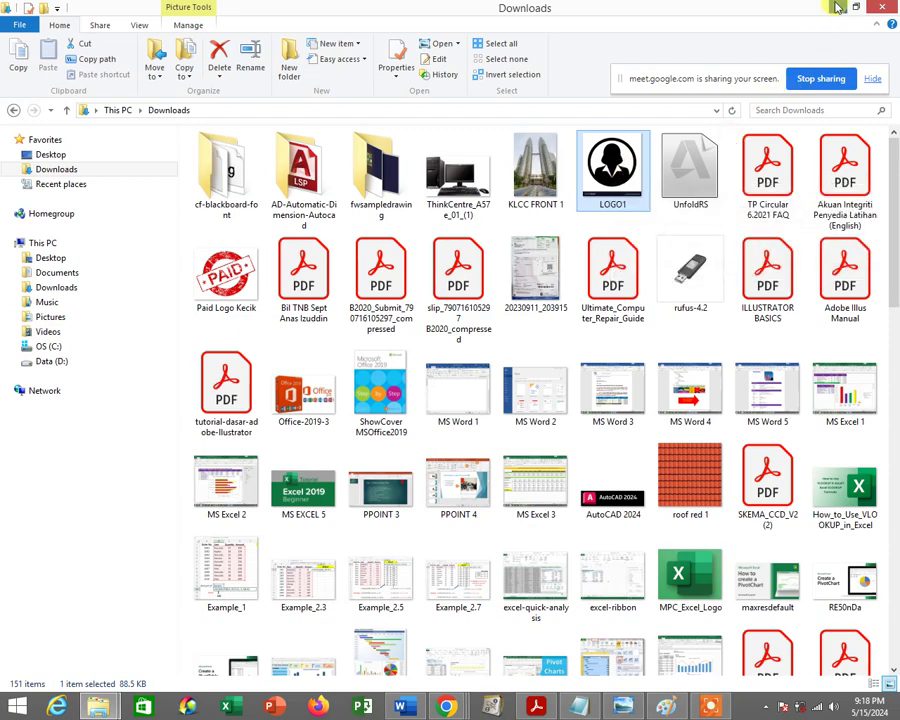
left_click(838, 7)
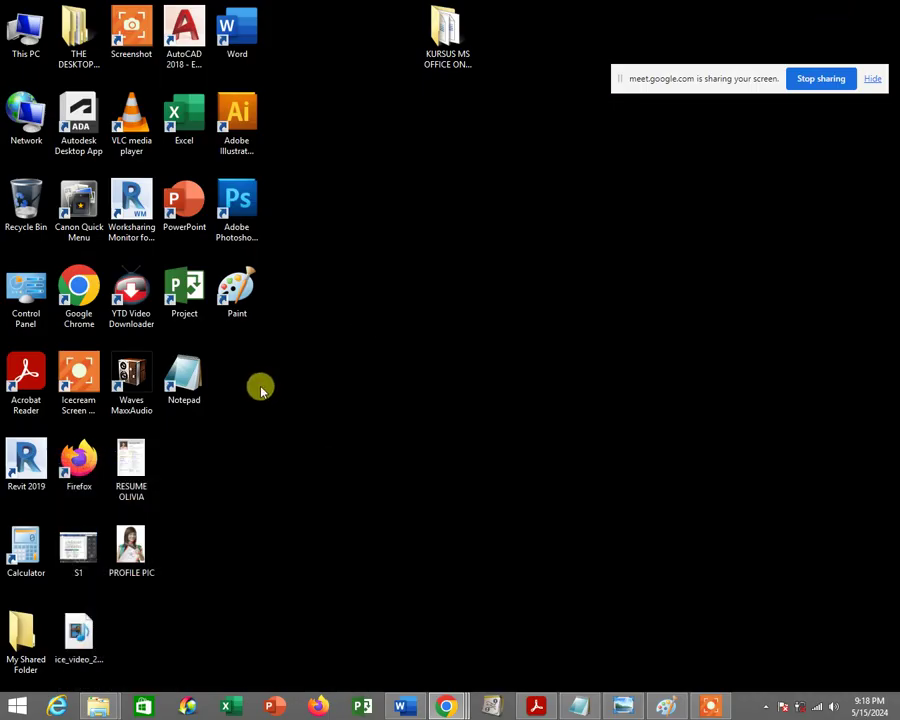
Launch Paint with a blank canvas and copy the LOGO1 image from Downloads
left_click(240, 293)
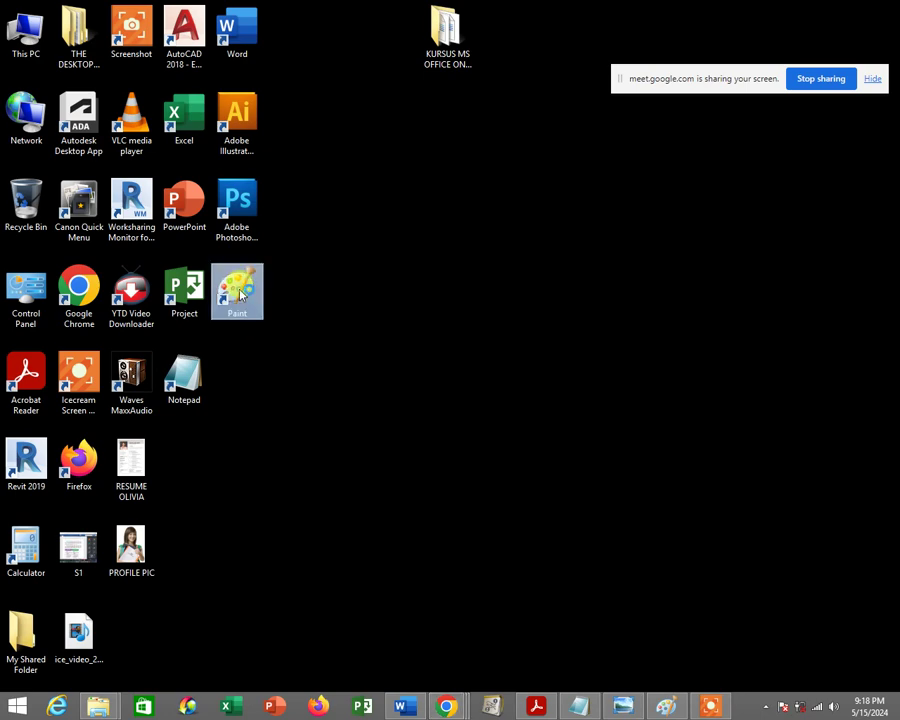
double_click(240, 293)
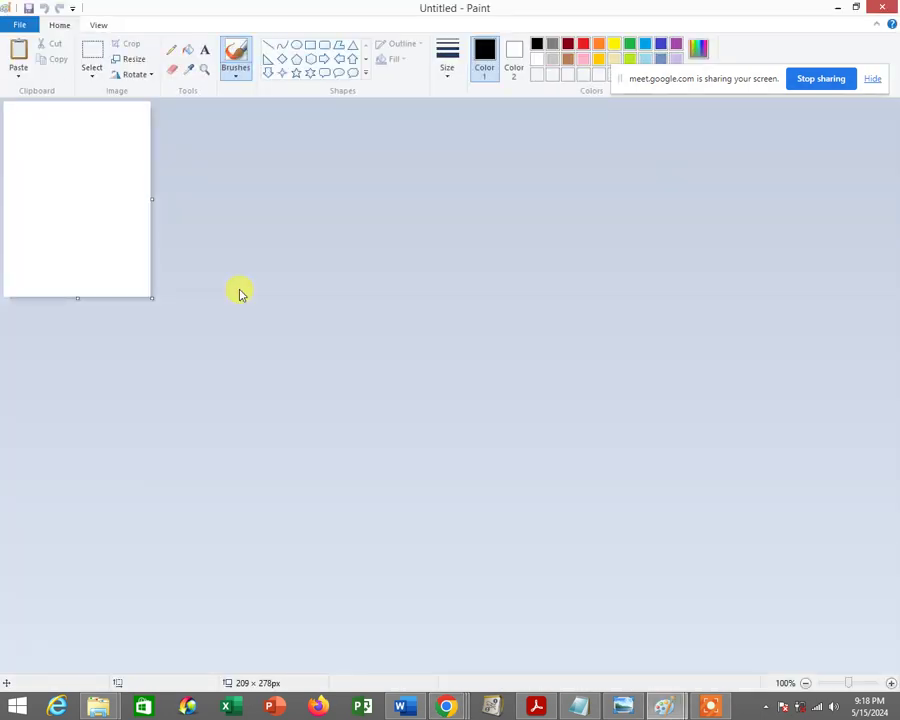
mouse_move(98, 706)
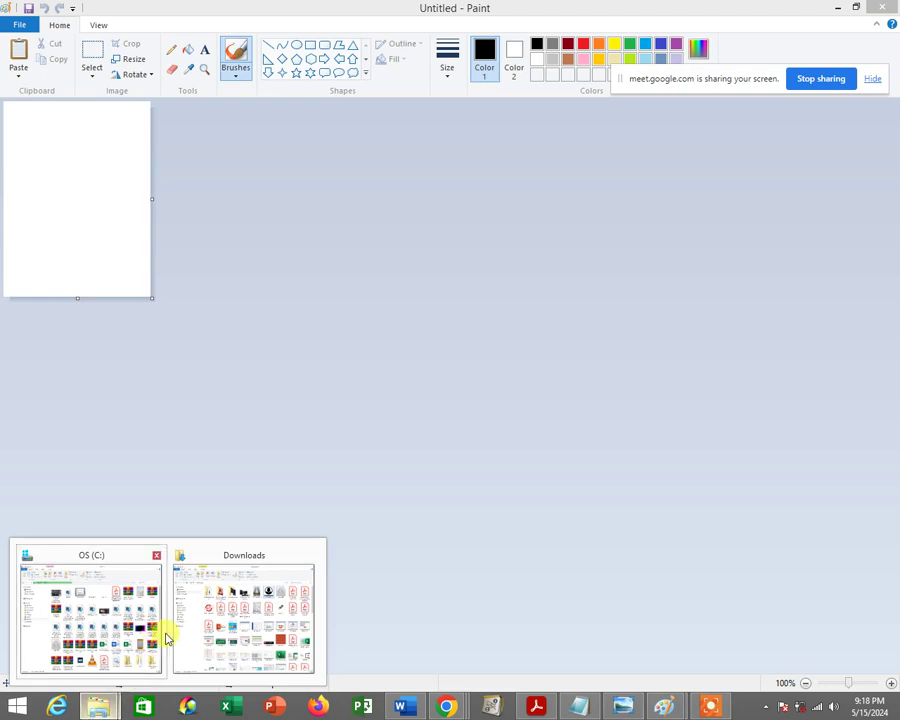
left_click(243, 624)
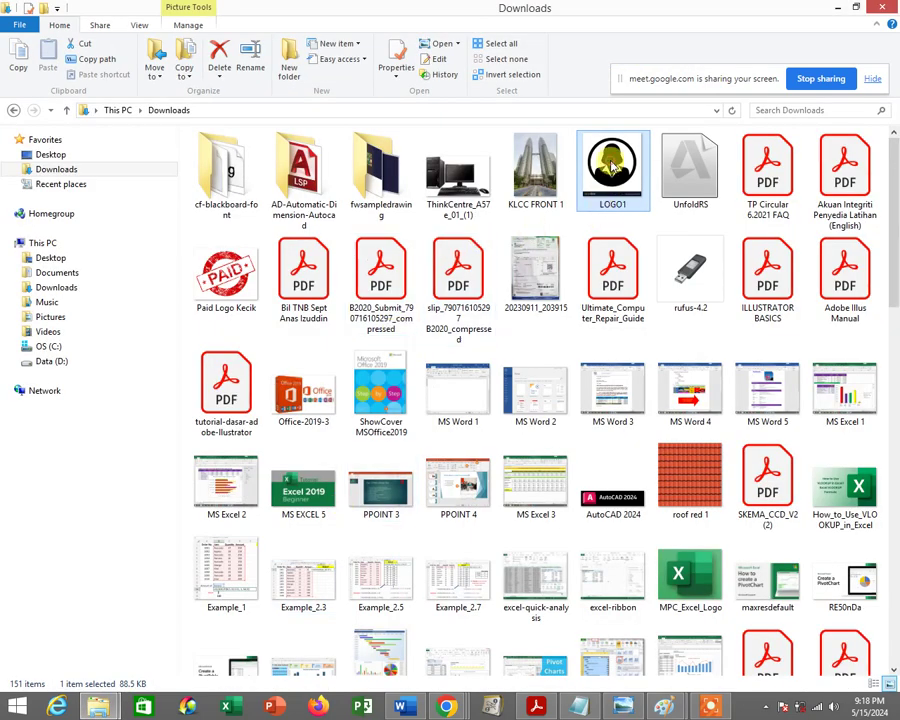
right_click(612, 162)
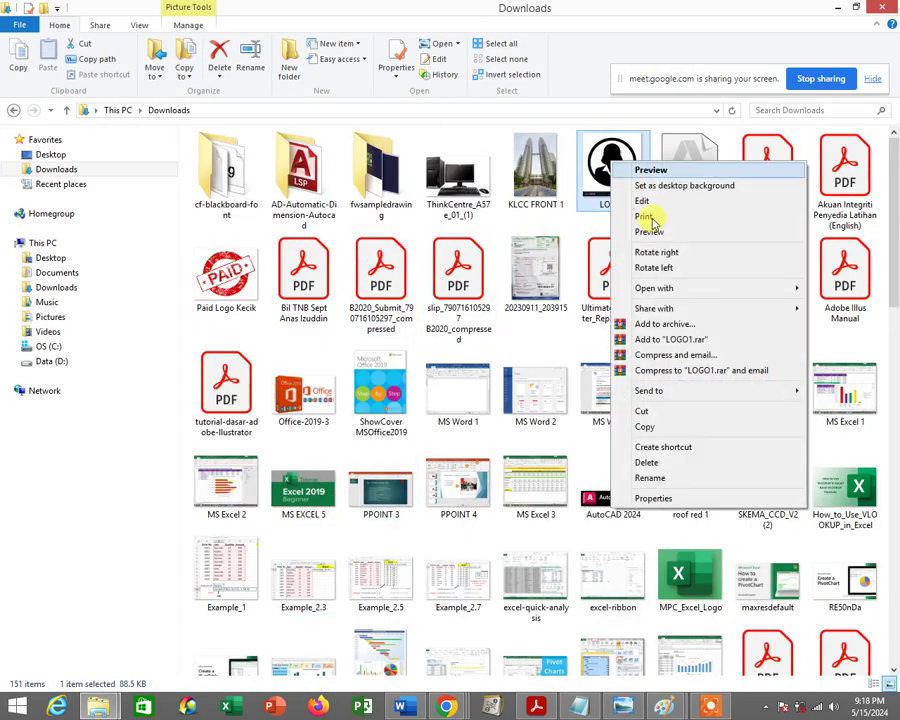
left_click(686, 428)
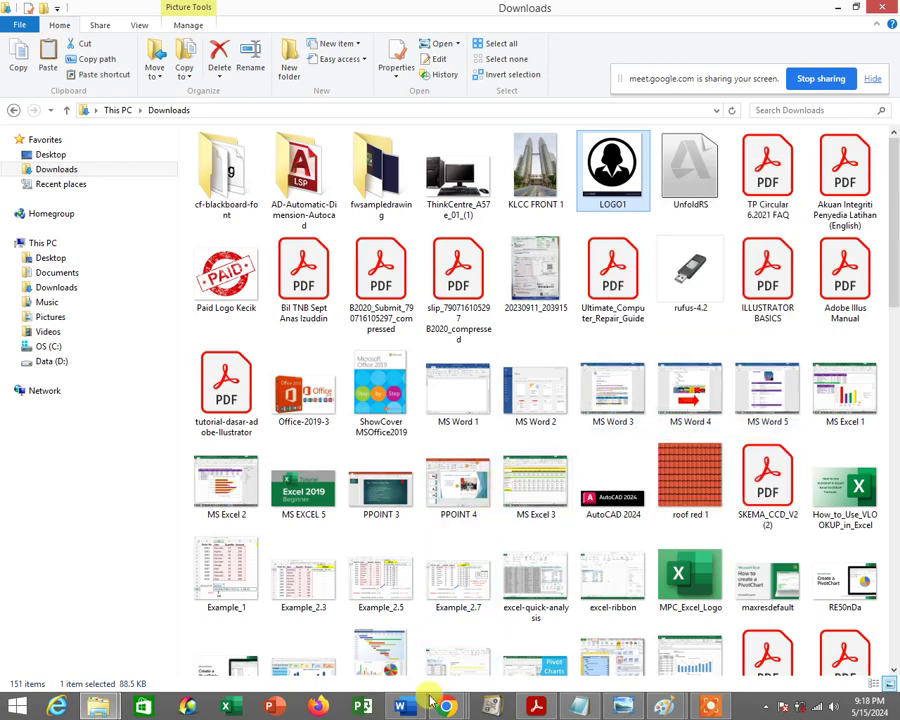
Go back to the Downloads folder and copy the LOGO1 image file again
left_click(668, 704)
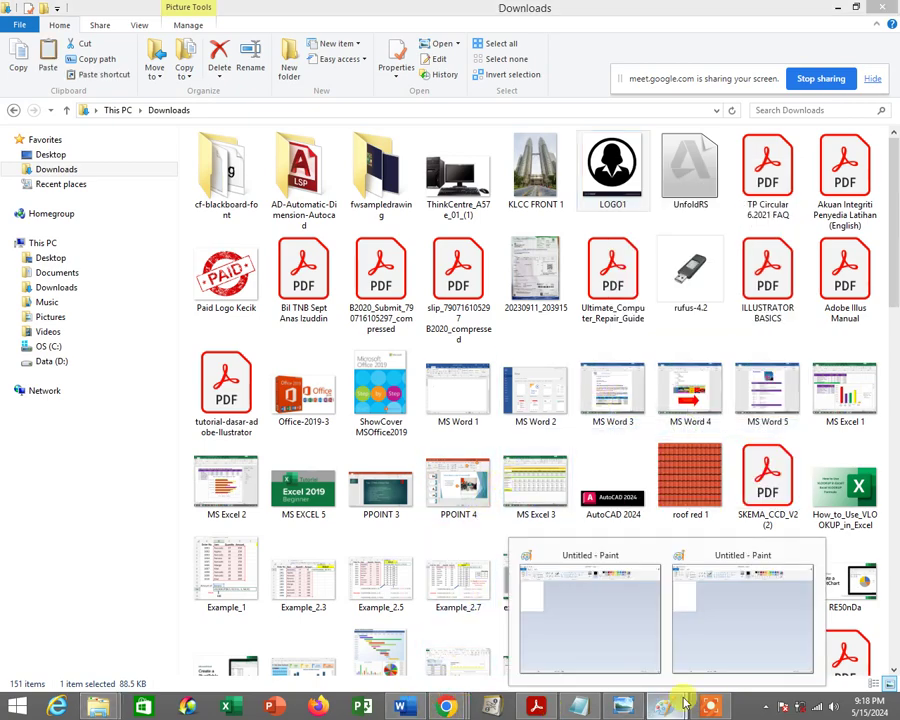
left_click(726, 573)
left_click(837, 7)
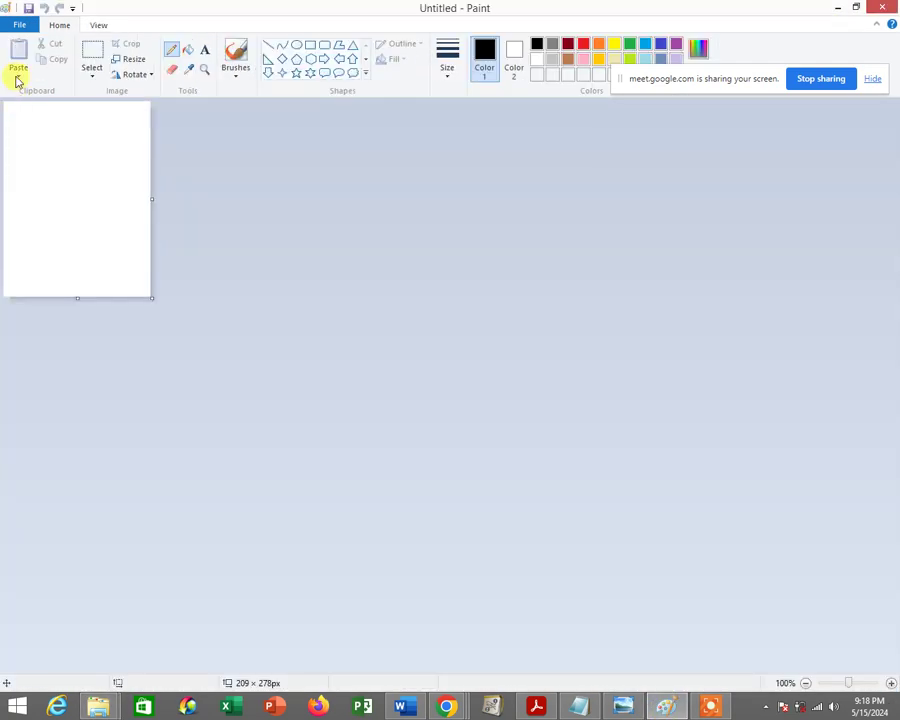
left_click(98, 707)
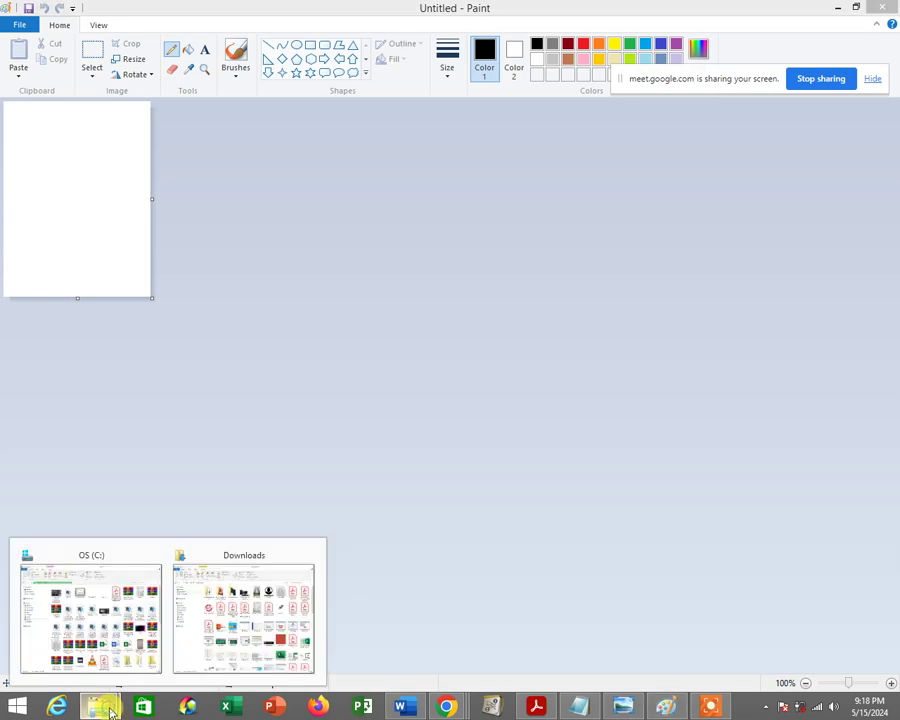
left_click(237, 603)
right_click(627, 172)
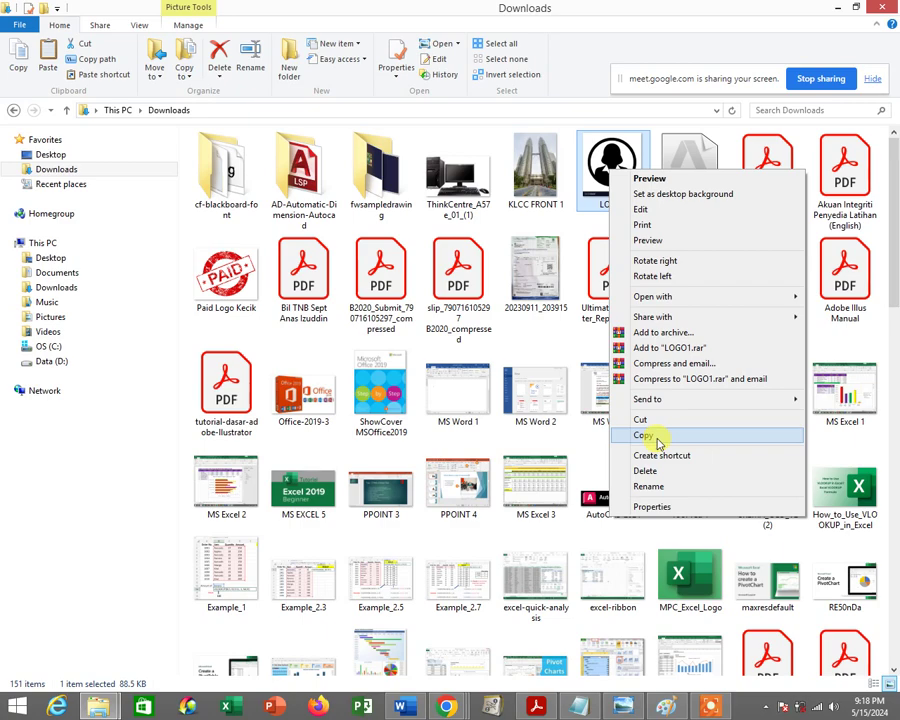
left_click(658, 437)
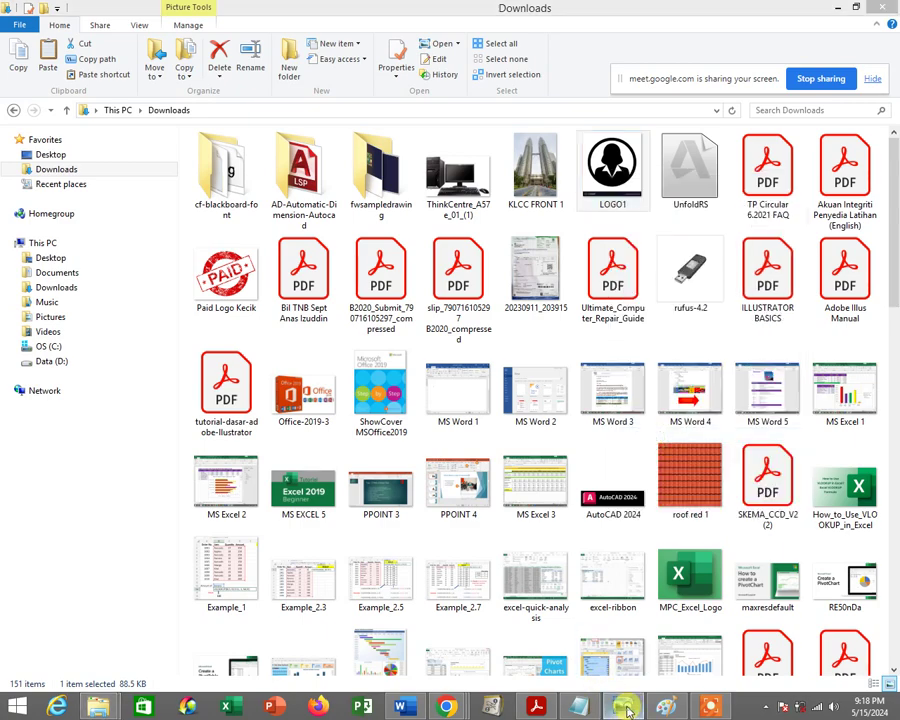
Try the paste options on the blank Paint canvas, then minimize Paint and the photo viewer
left_click(622, 706)
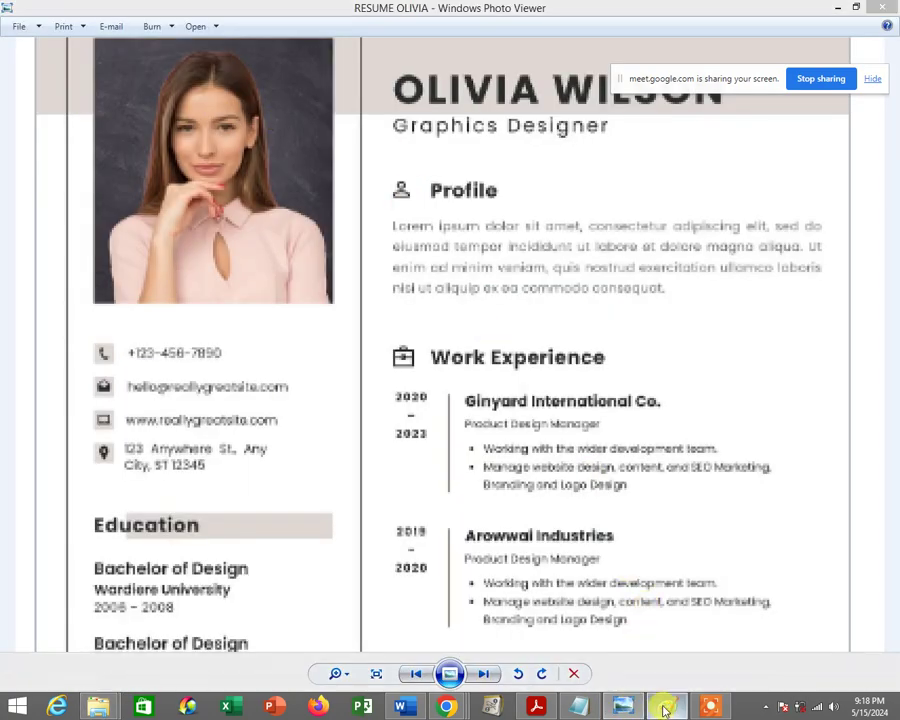
left_click(665, 707)
left_click(19, 79)
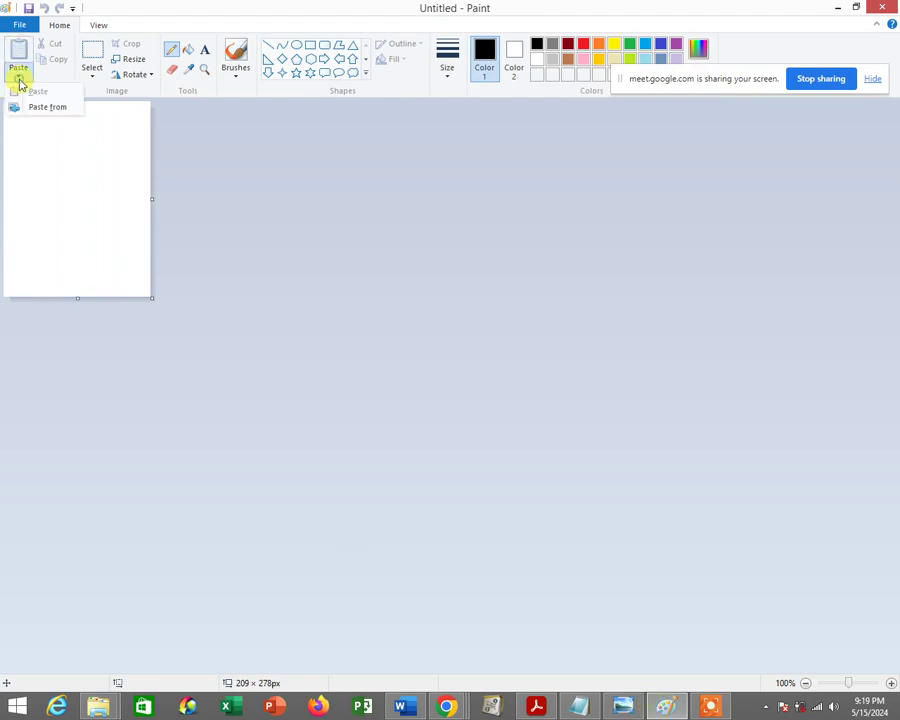
left_click(19, 79)
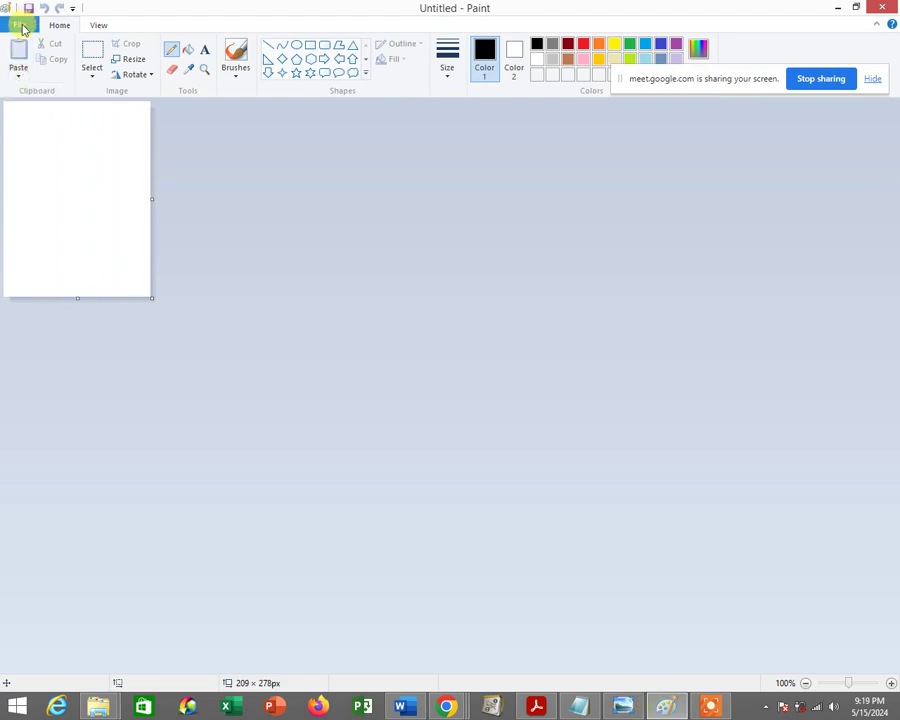
left_click(22, 28)
left_click(36, 46)
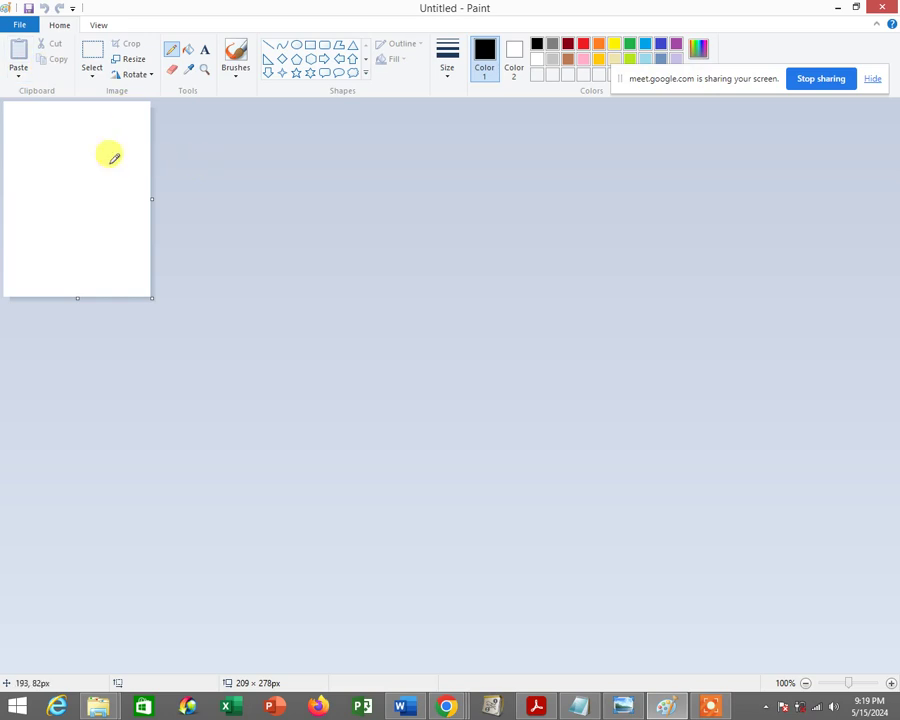
left_click(17, 77)
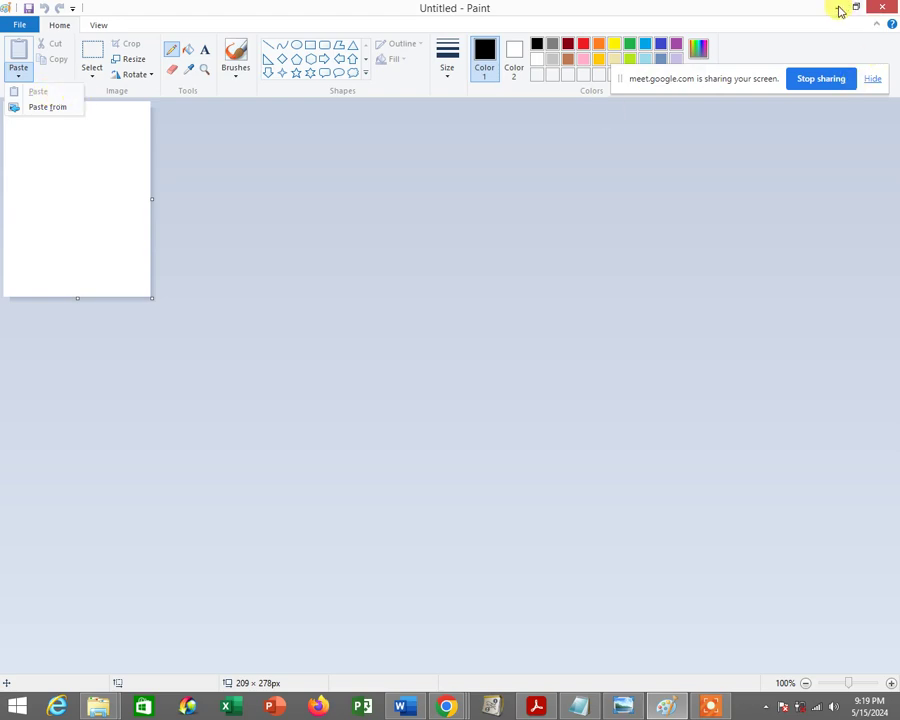
left_click(838, 8)
left_click(838, 8)
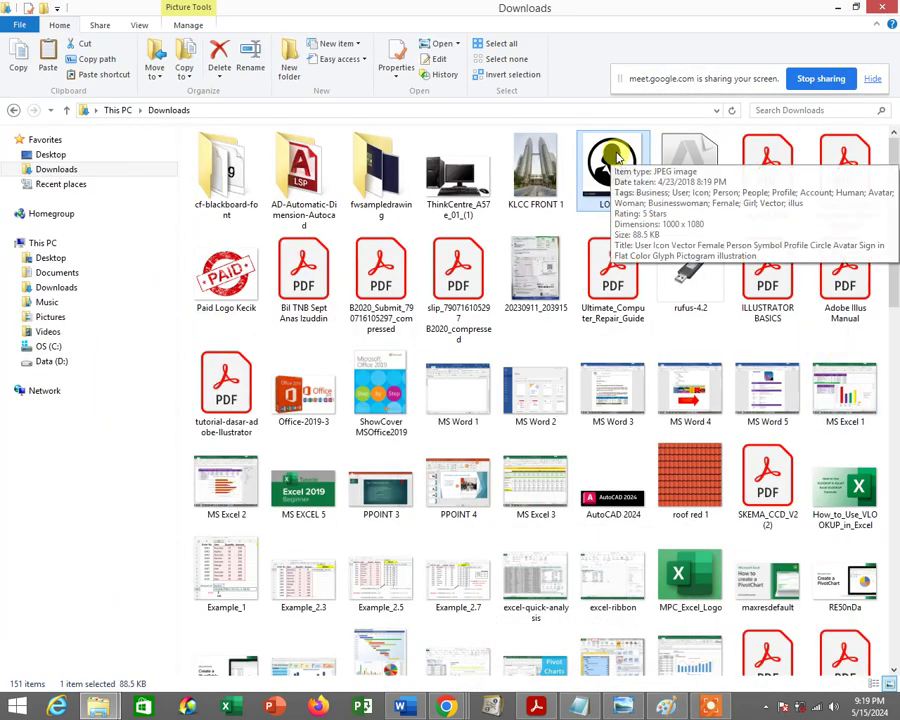
Open LOGO1 in Paint and rectangle-select the avatar above the VectorStock banner
right_click(616, 157)
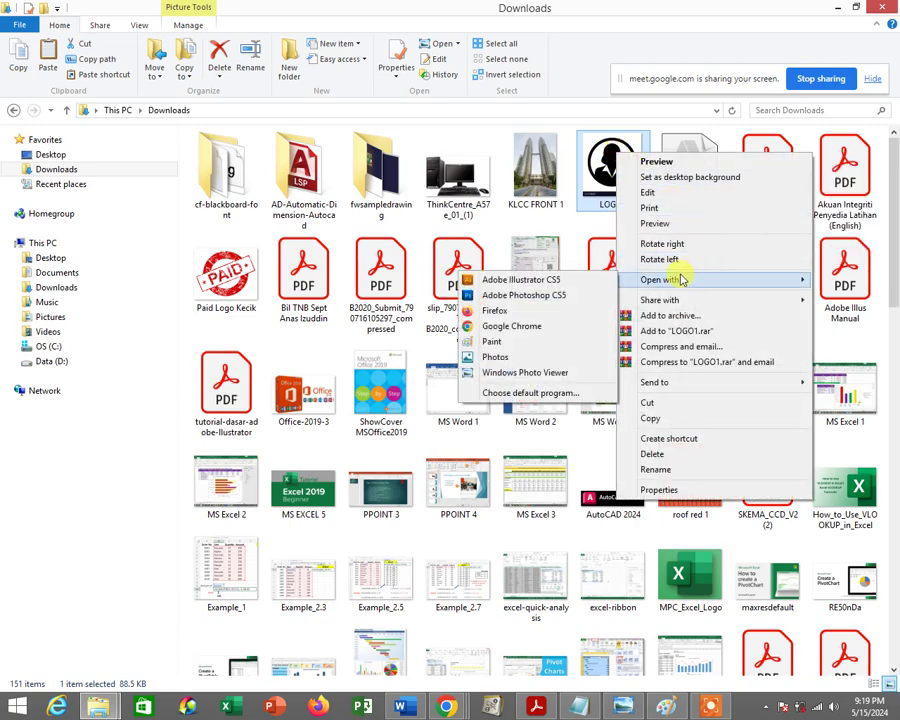
mouse_move(660, 279)
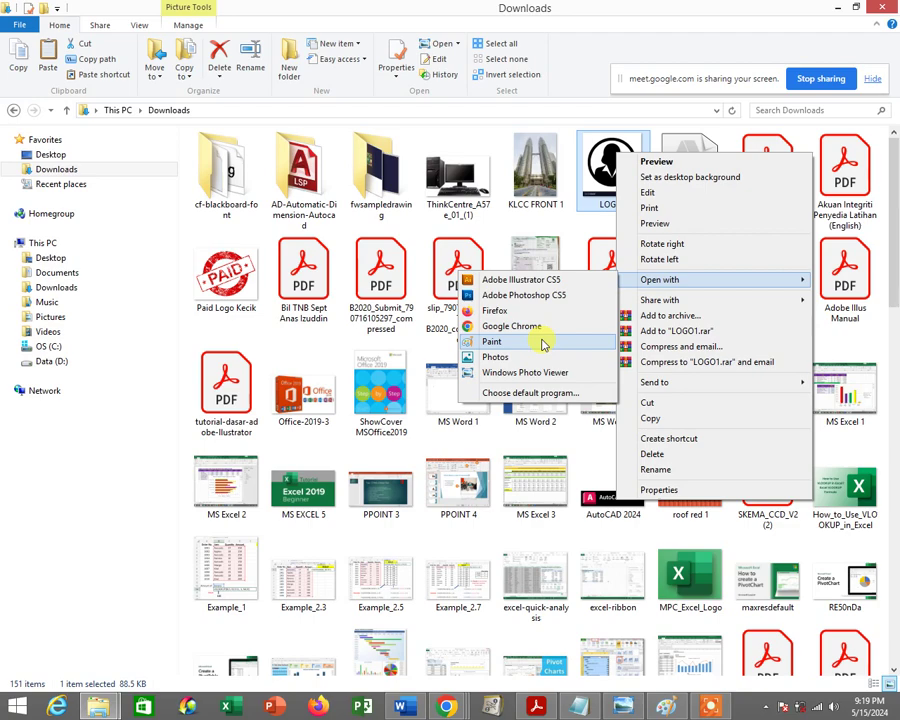
left_click(542, 344)
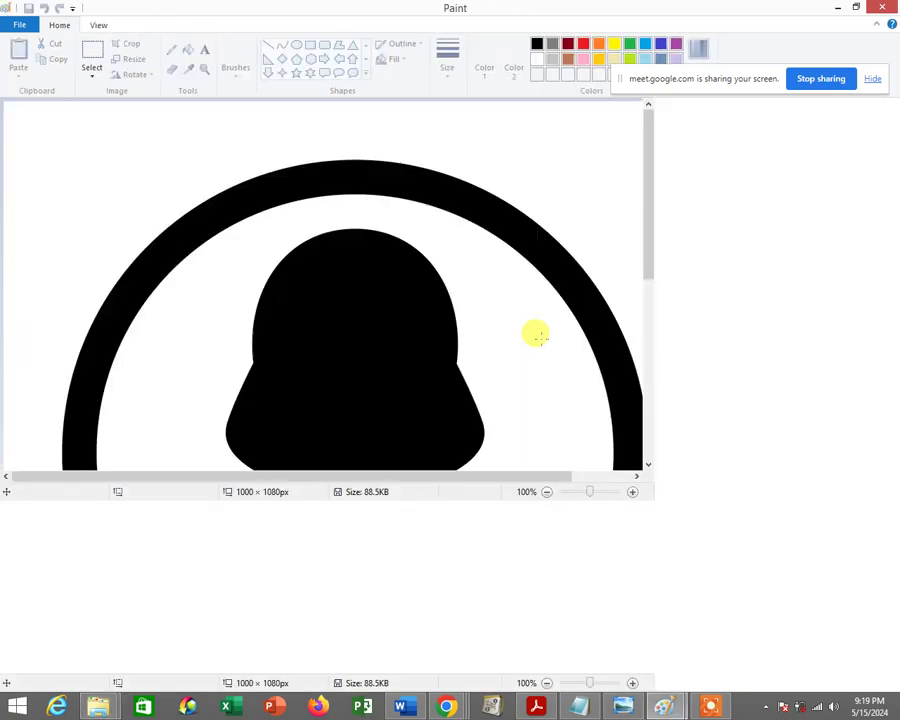
scroll(124, 284, "down", 4)
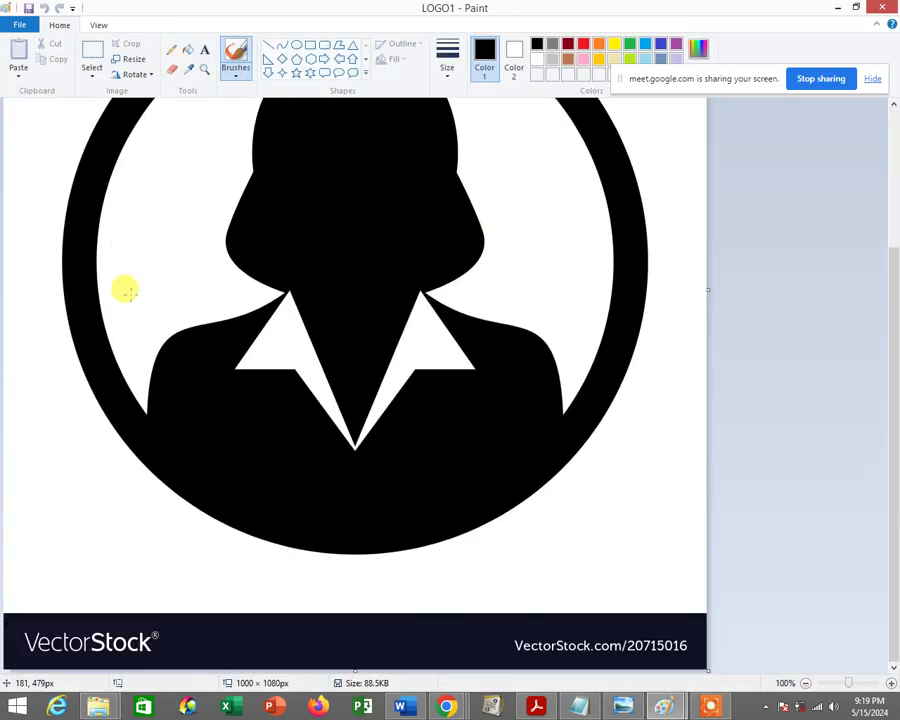
scroll(124, 286, "up", 3)
left_click(91, 75)
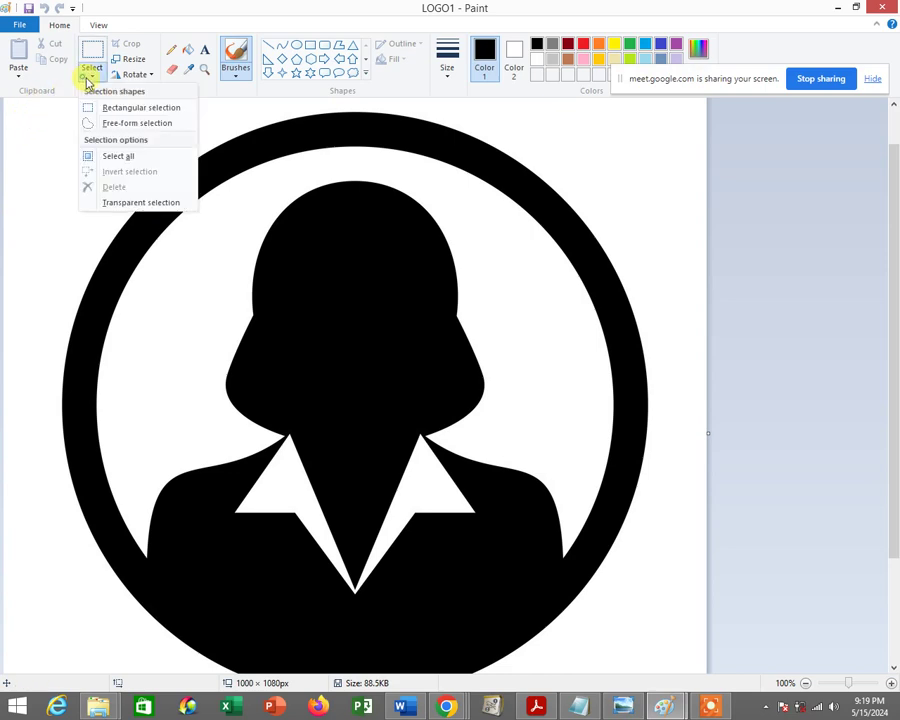
left_click(110, 106)
scroll(38, 152, "up", 1)
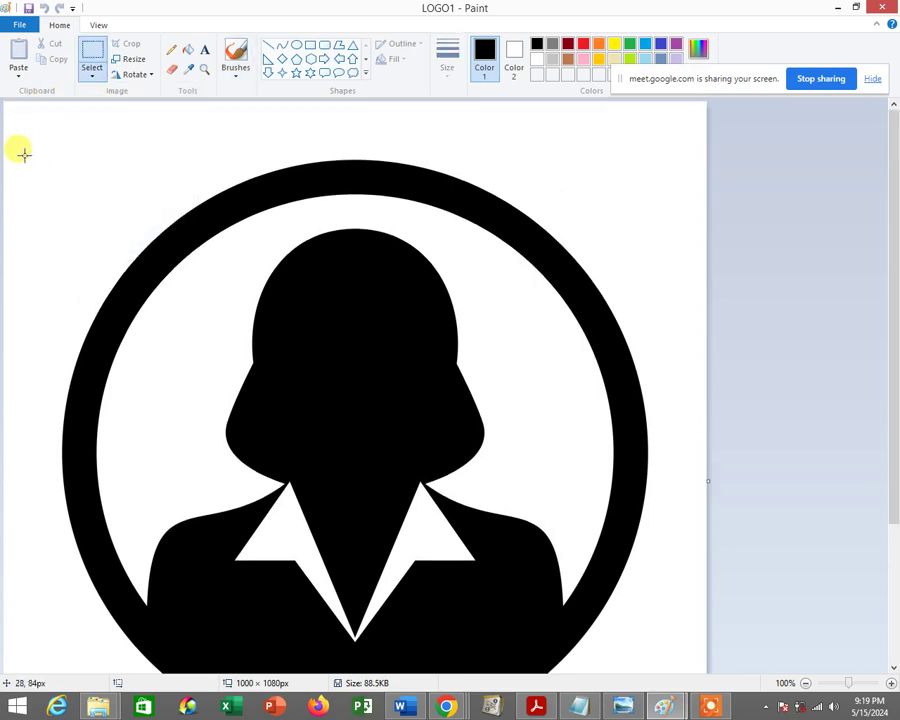
mouse_move(26, 145)
left_mouse_down()
mouse_move(416, 363)
mouse_move(681, 624)
left_mouse_up()
scroll(416, 363, "down", 3)
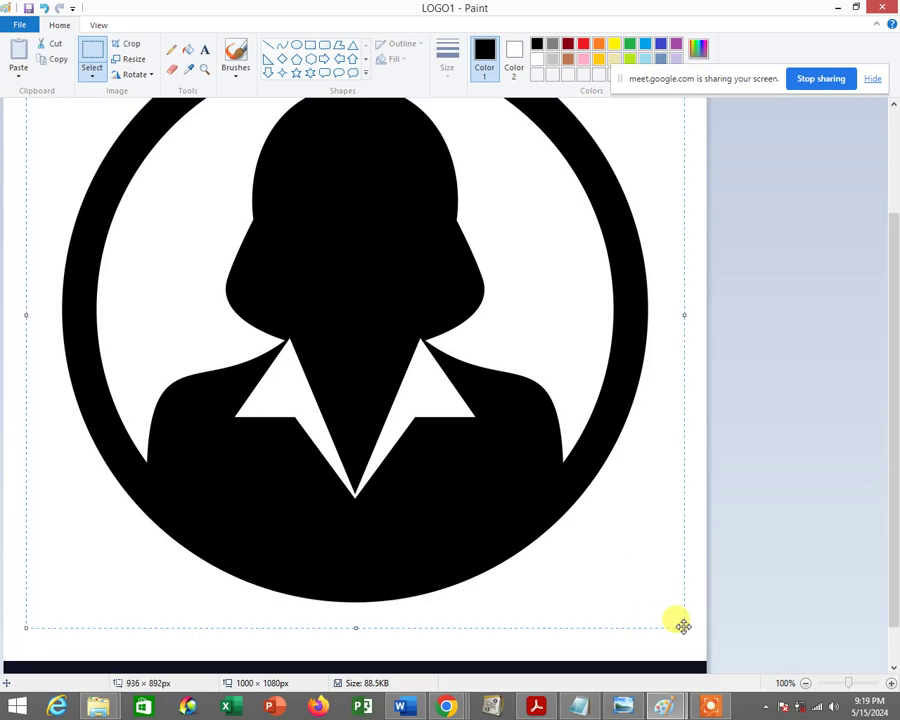
Cut the avatar, start a new image without saving LOGO1, and paste it in
left_click(57, 46)
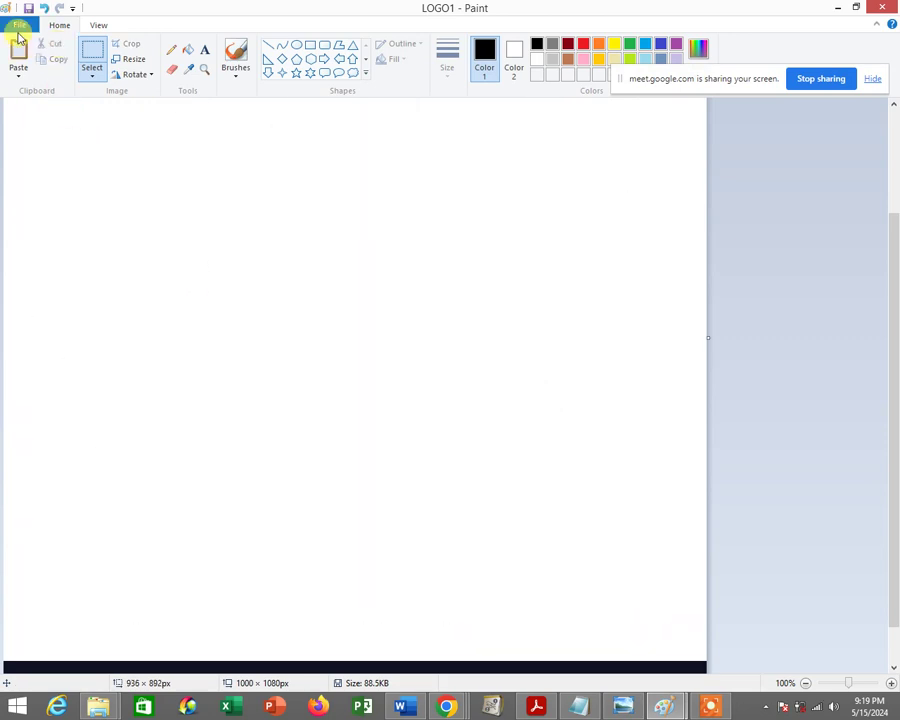
left_click(18, 25)
left_click(34, 48)
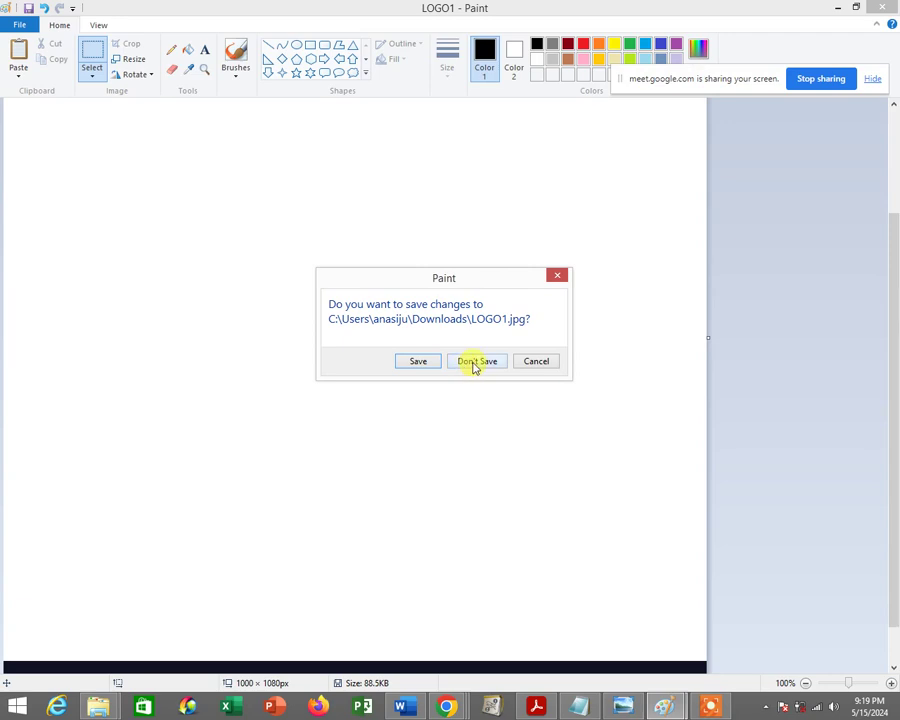
left_click(476, 361)
left_click(18, 55)
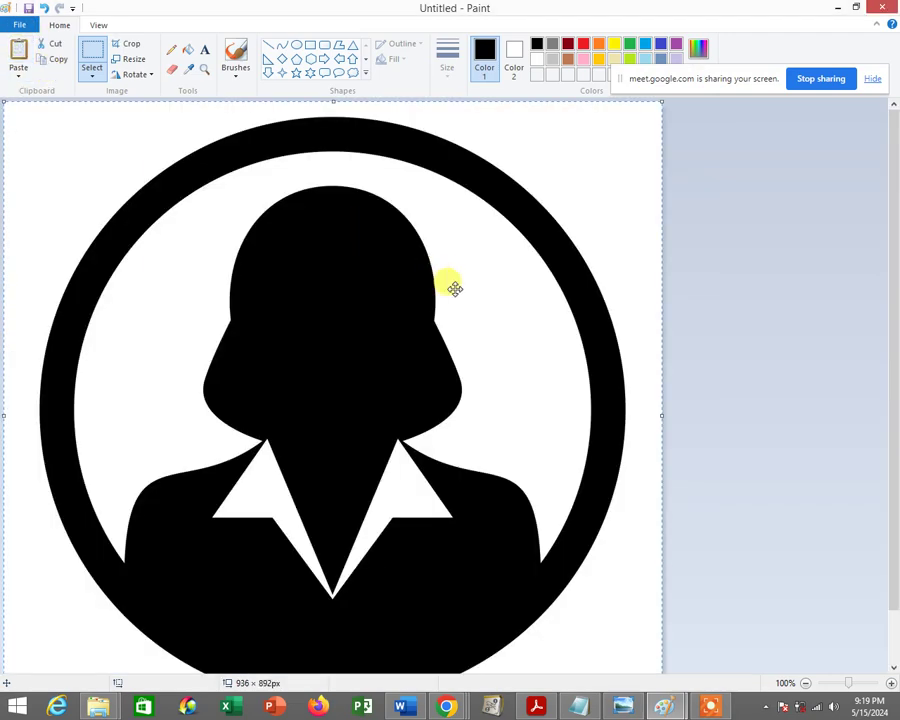
scroll(455, 289, "down", 3)
scroll(582, 442, "up", 3)
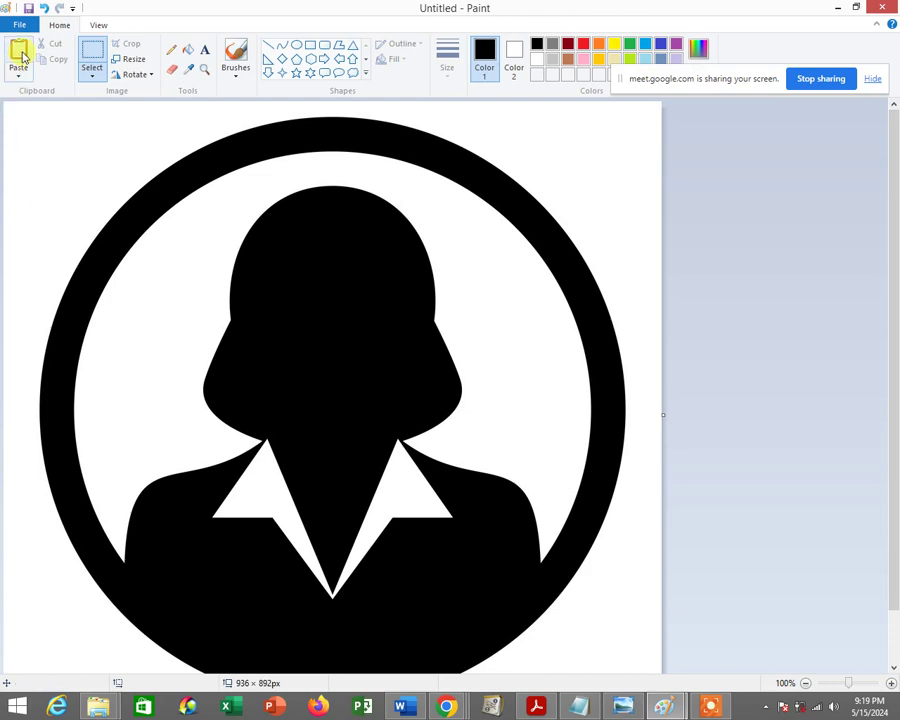
Save the cropped avatar as LOGO1.png on the Desktop and minimize Paint and Downloads
left_click(29, 10)
type("LOGO1")
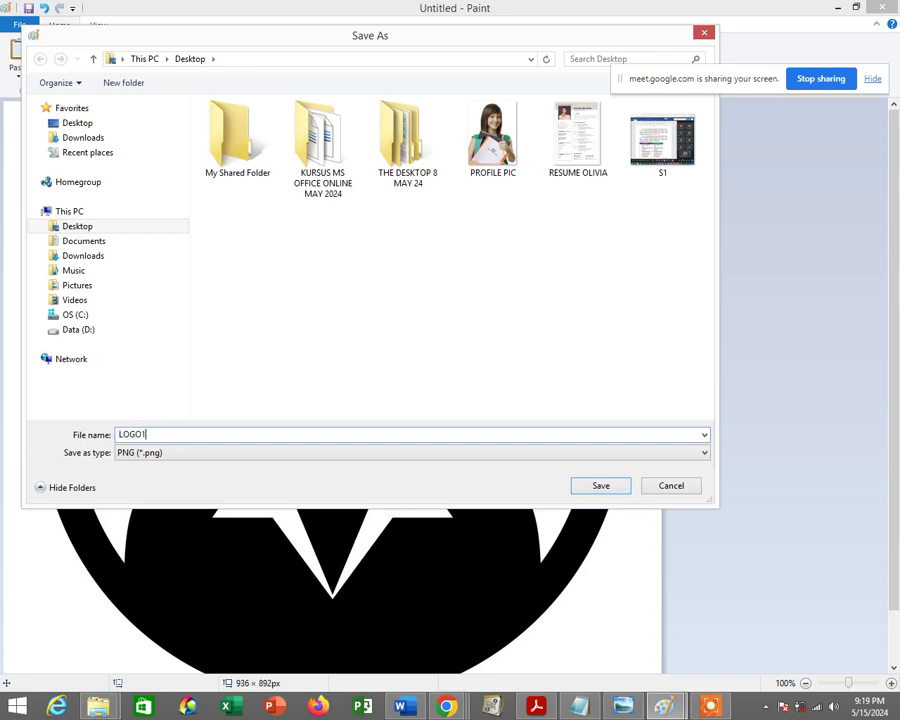
left_click(601, 486)
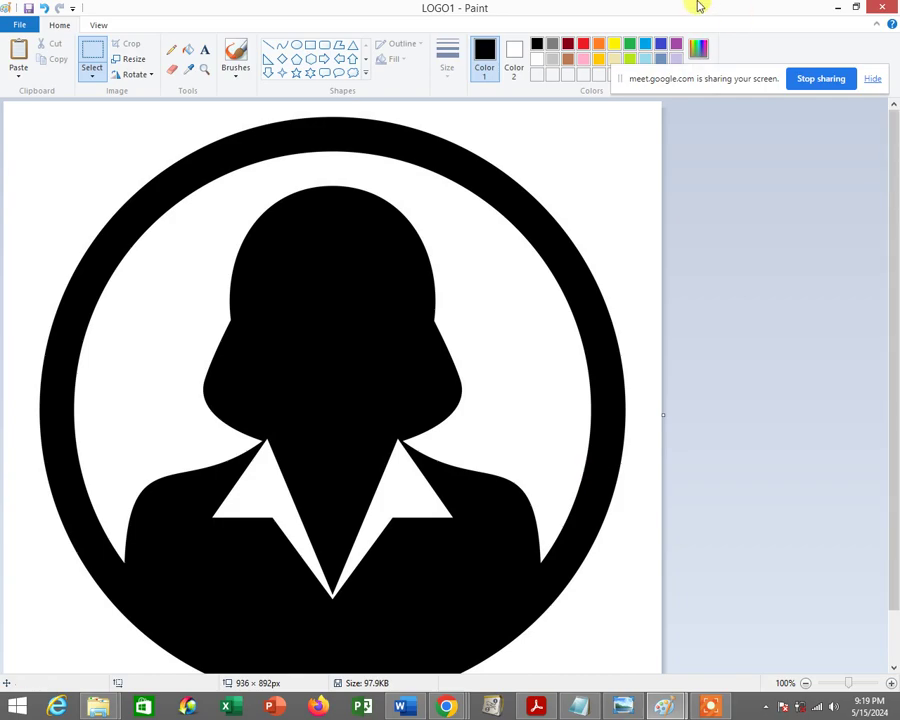
left_click(837, 7)
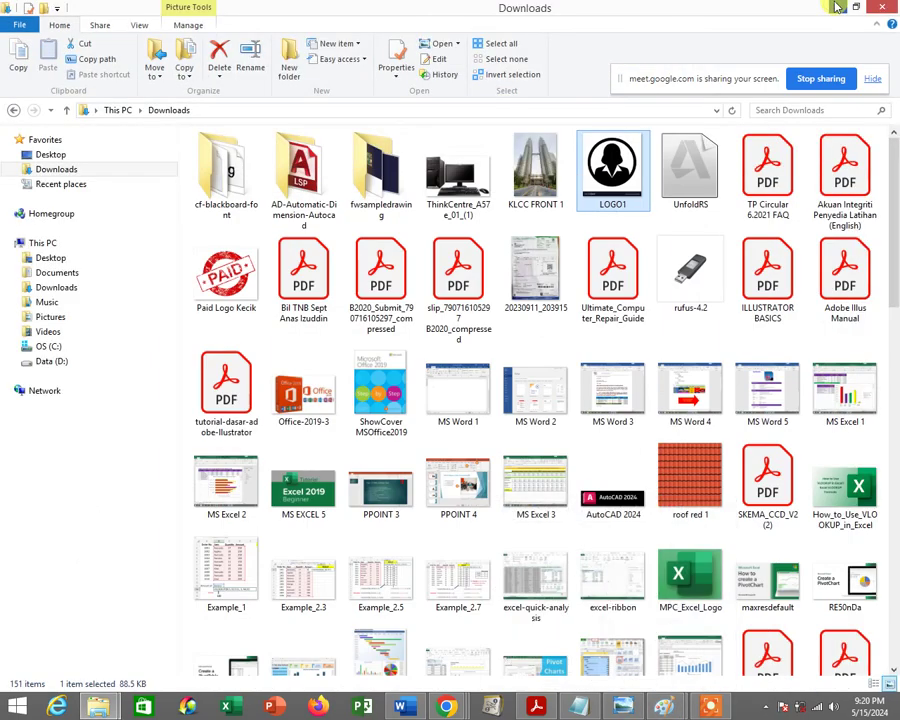
left_click(837, 7)
Preview the saved LOGO1 on the desktop, copy it, and bring back the Word résumé
left_click(130, 633)
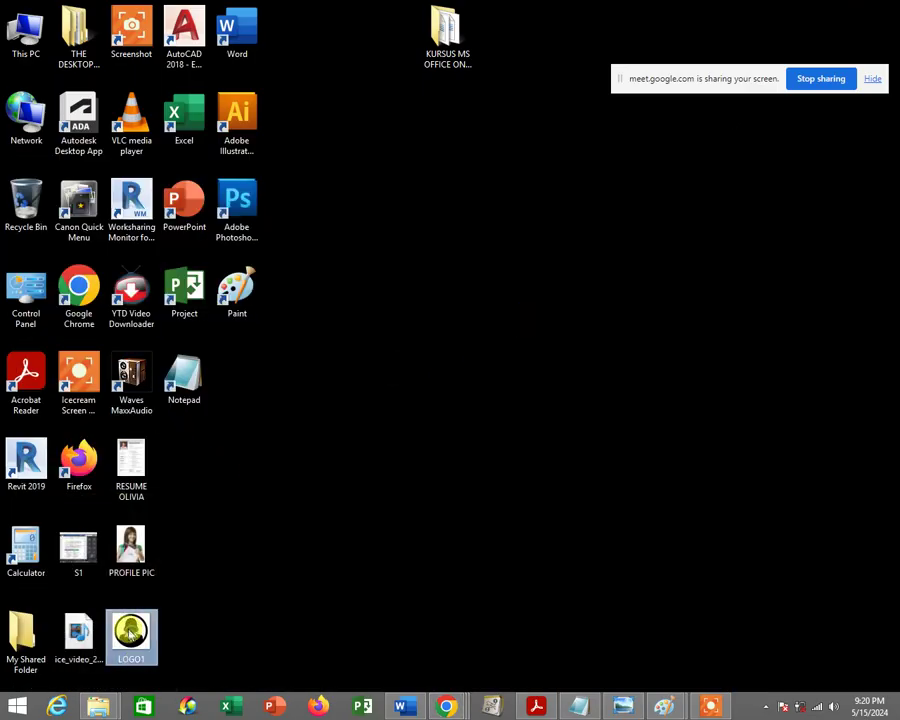
double_click(130, 633)
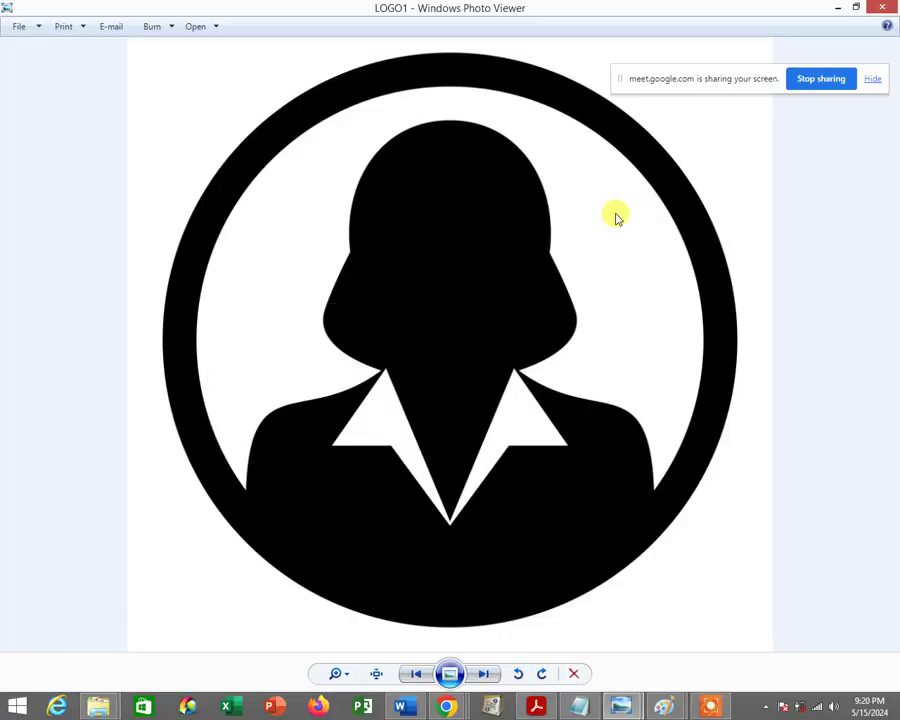
left_click(882, 7)
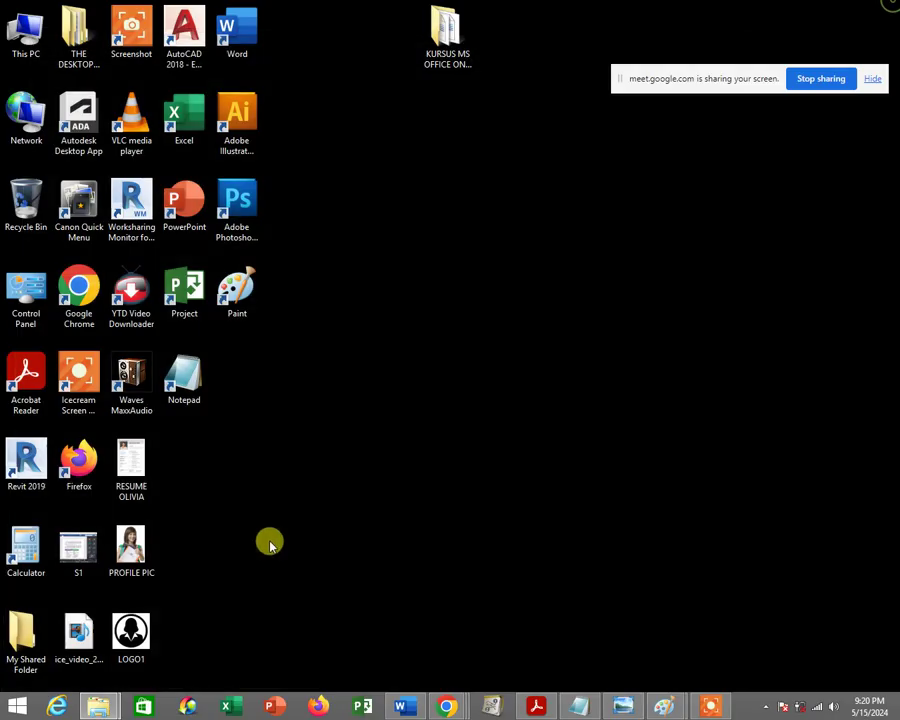
right_click(133, 636)
left_click(199, 546)
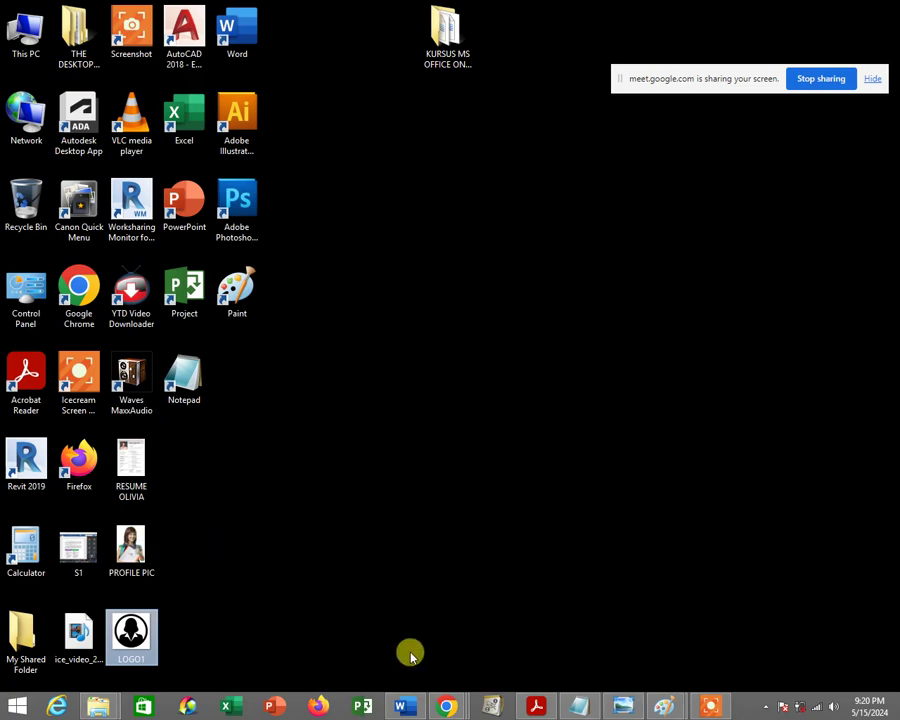
left_click(403, 706)
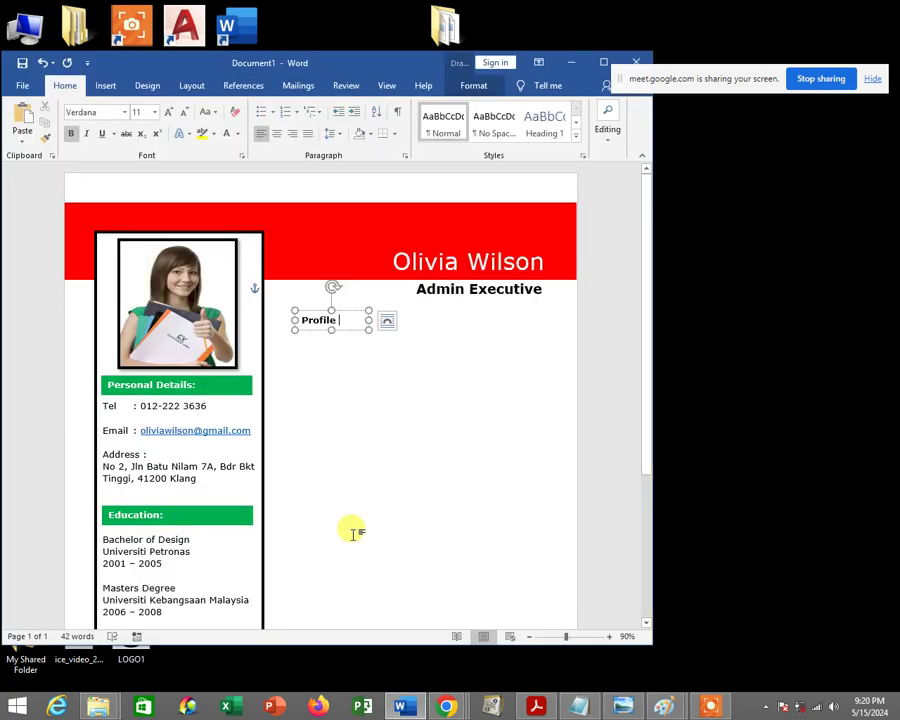
Paste the LOGO1 avatar near the Profile heading, shrink it to a tiny icon, and maximize Word
left_click(309, 348)
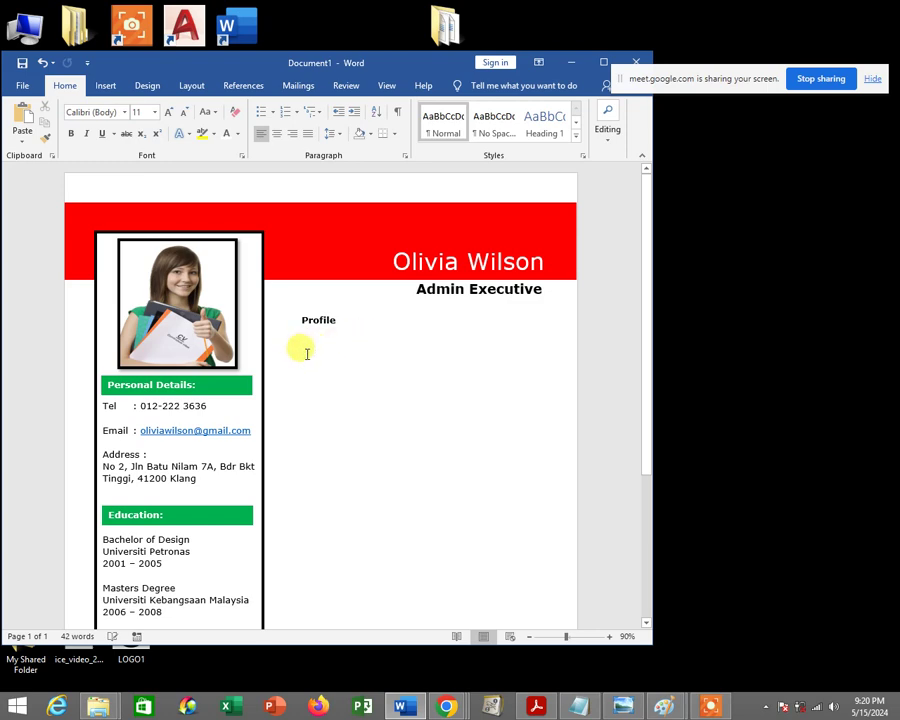
right_click(307, 353)
left_click(330, 411)
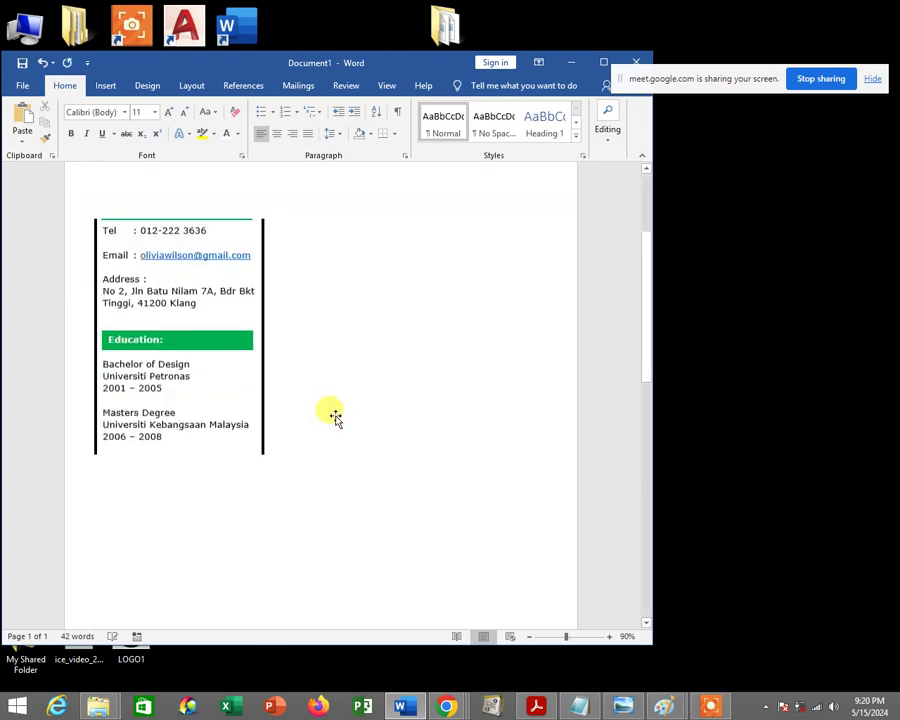
scroll(406, 410, "up", 2)
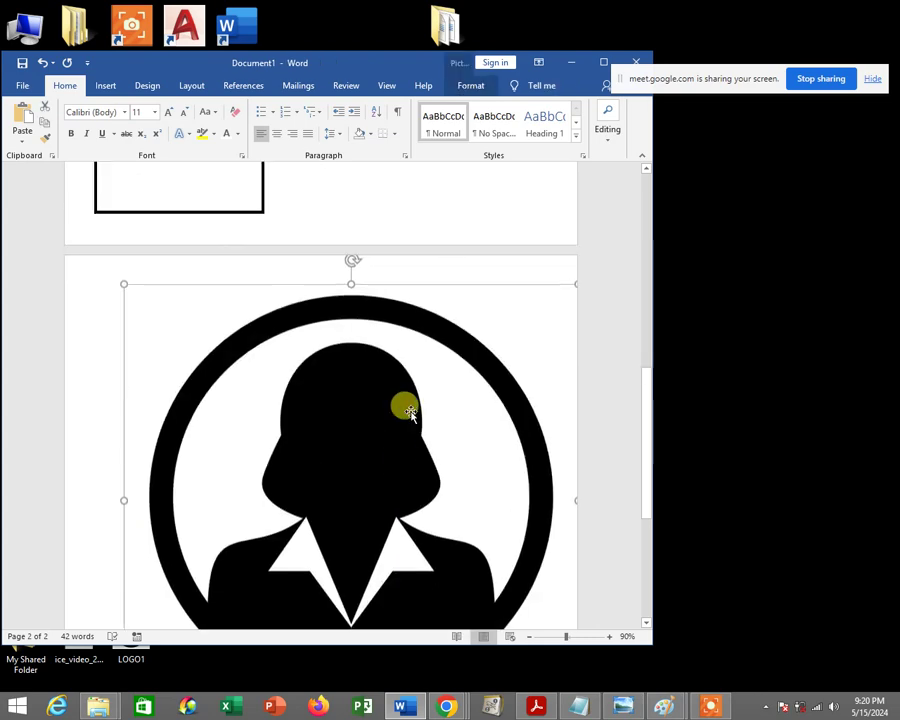
left_click_drag(238, 418, 331, 500)
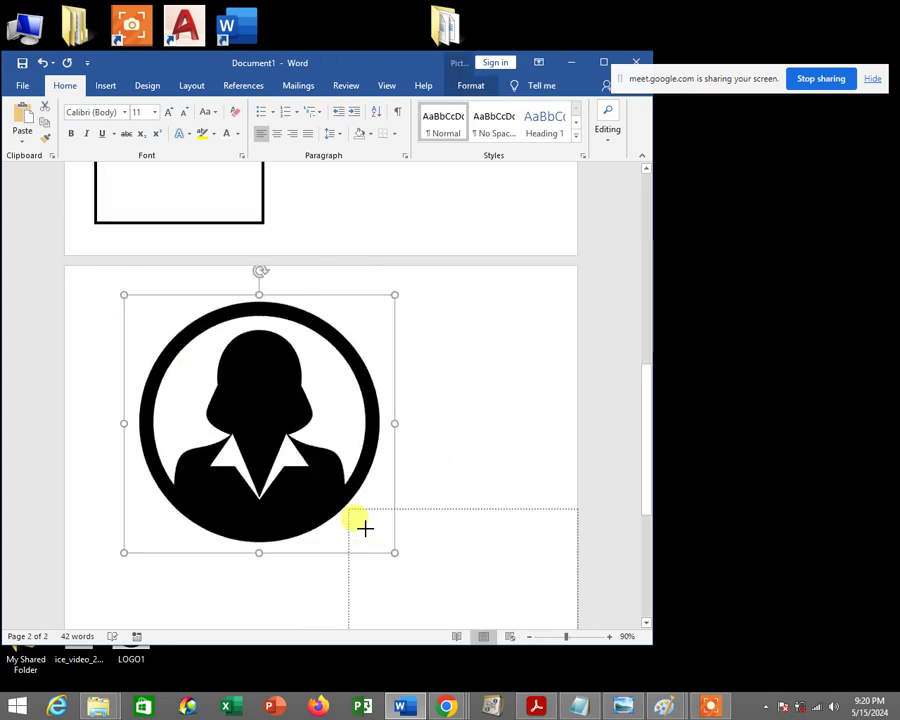
scroll(358, 474, "up", 3)
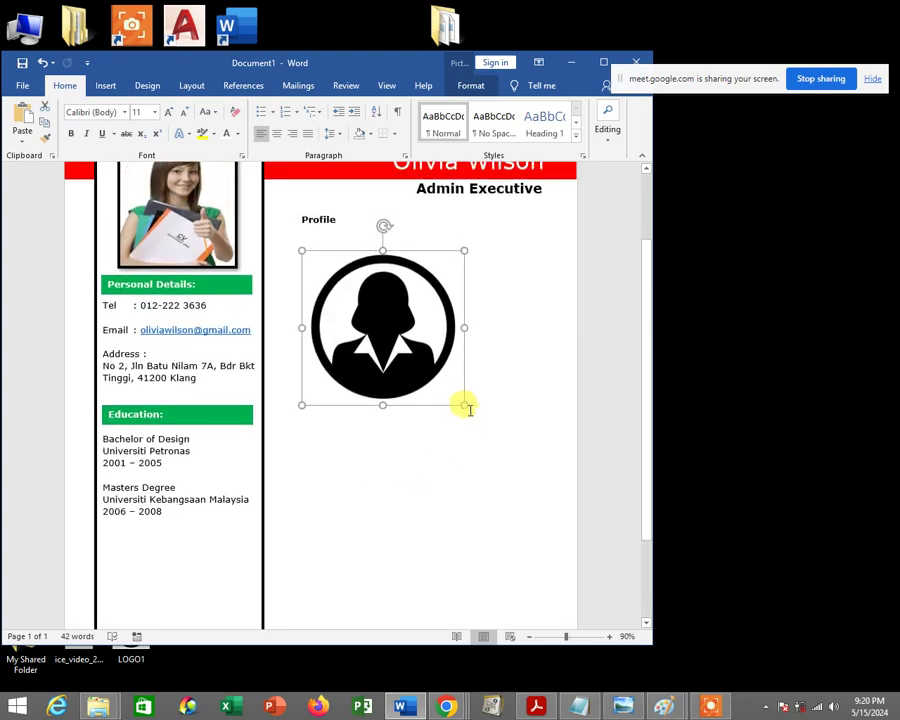
left_click_drag(460, 405, 315, 265)
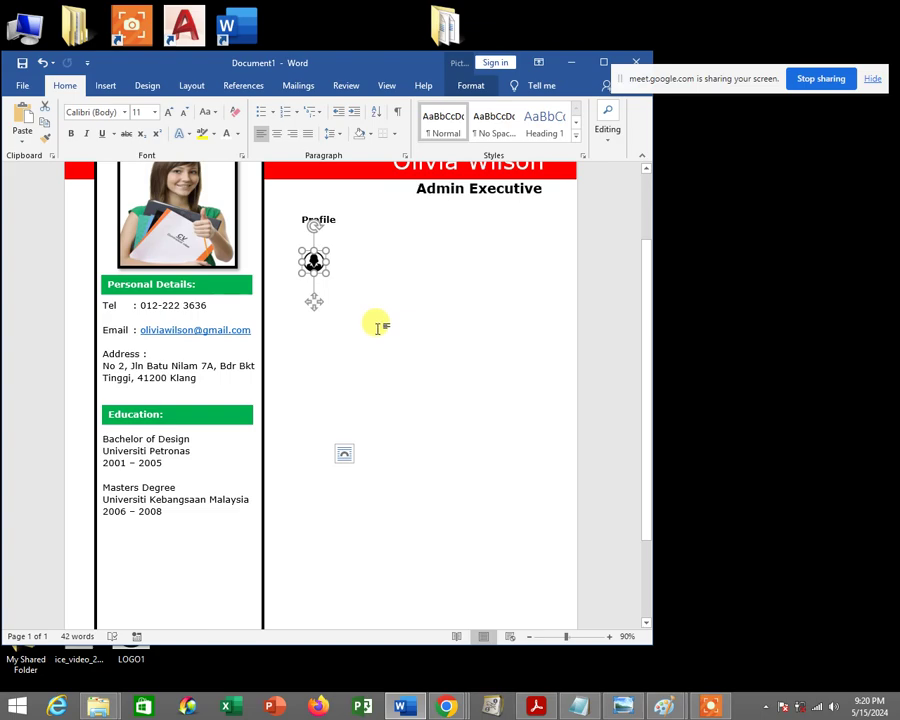
left_click(603, 62)
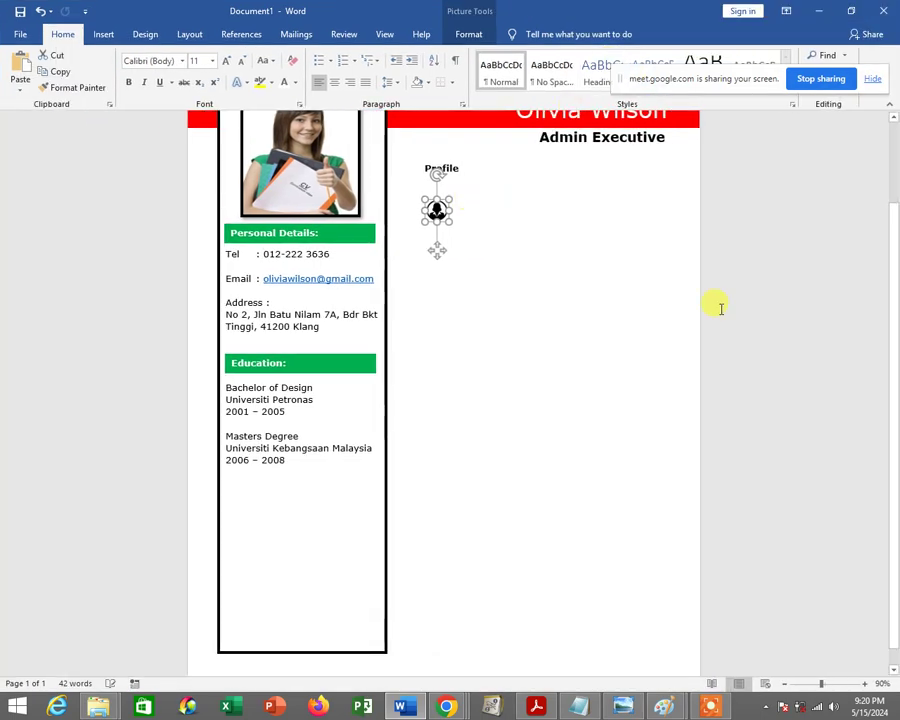
Zoom in, enlarge the profile icon slightly, and open its Picture Tools Format tab
left_click(864, 684)
left_click(864, 684)
left_click(864, 684)
left_click(864, 684)
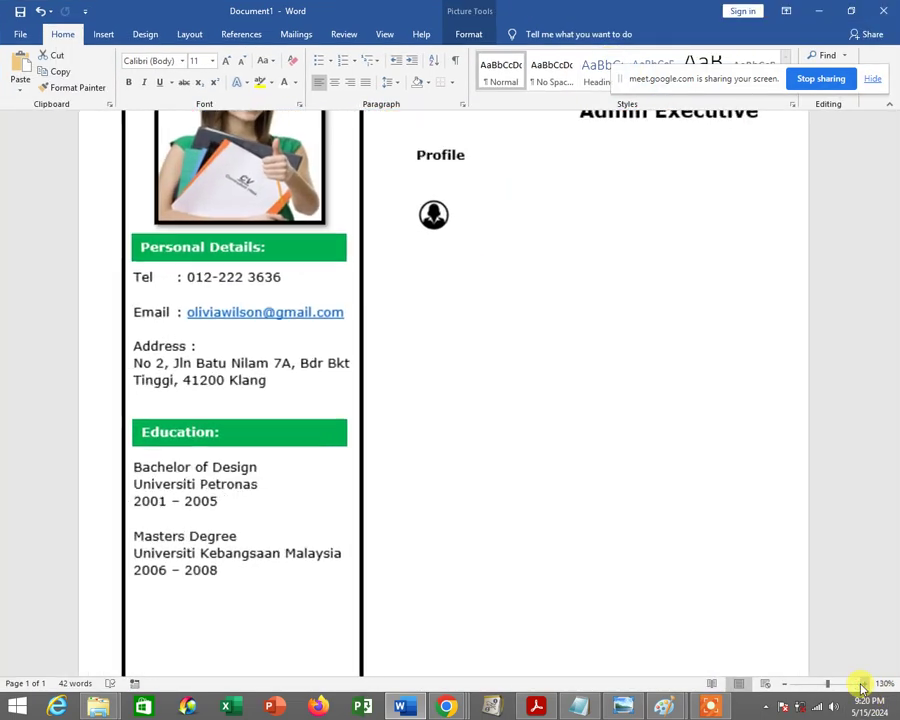
left_click(862, 686)
left_click(862, 686)
left_click(437, 215)
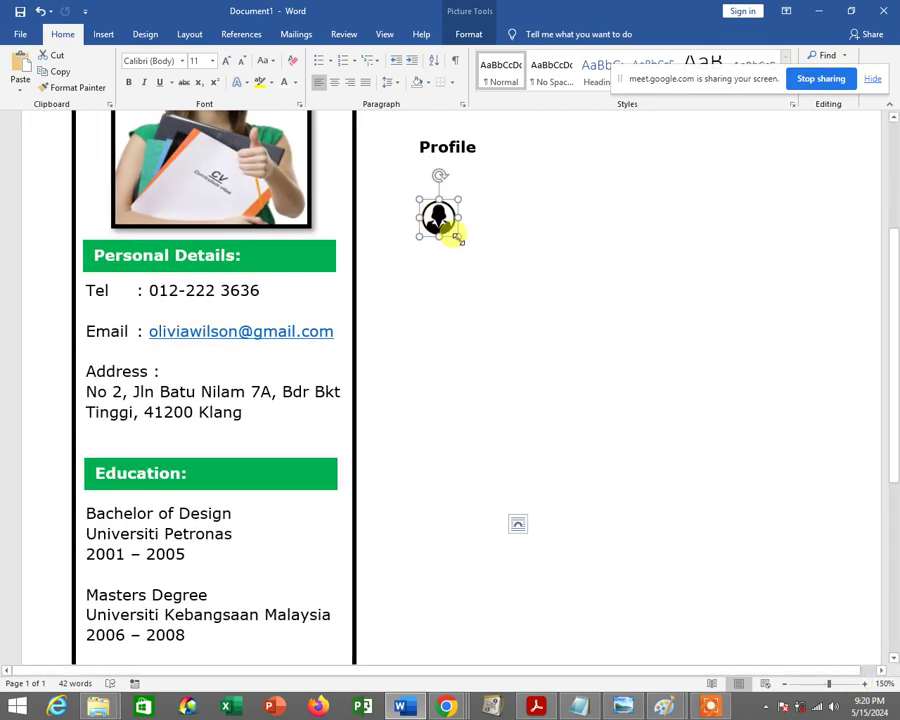
mouse_move(459, 239)
left_mouse_down()
mouse_move(638, 382)
mouse_move(451, 212)
left_mouse_up()
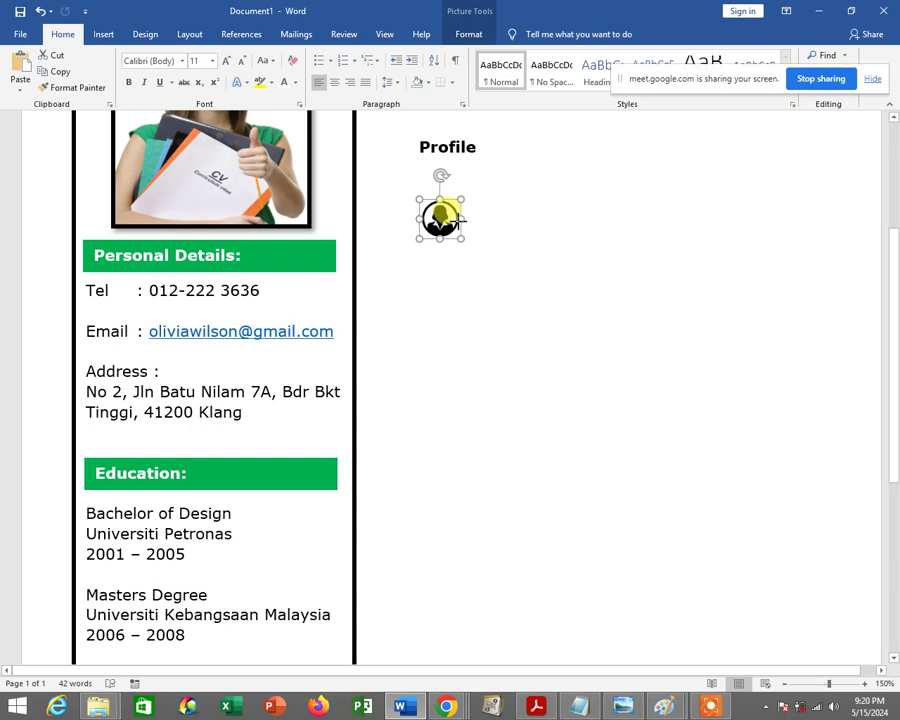
left_click_drag(452, 212, 460, 237)
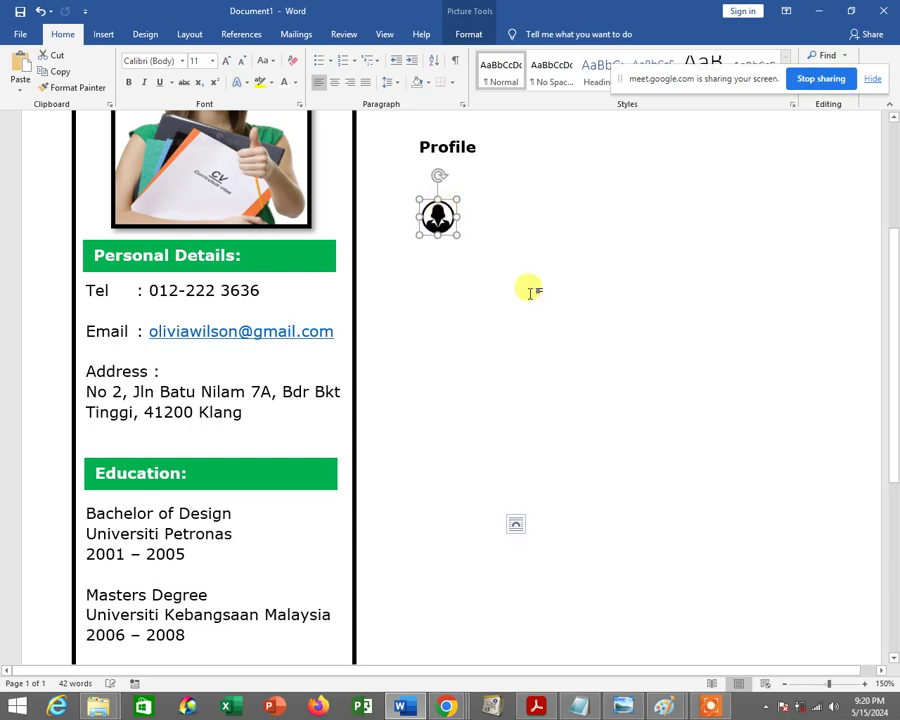
scroll(541, 313, "up", 2)
scroll(533, 313, "up", 1)
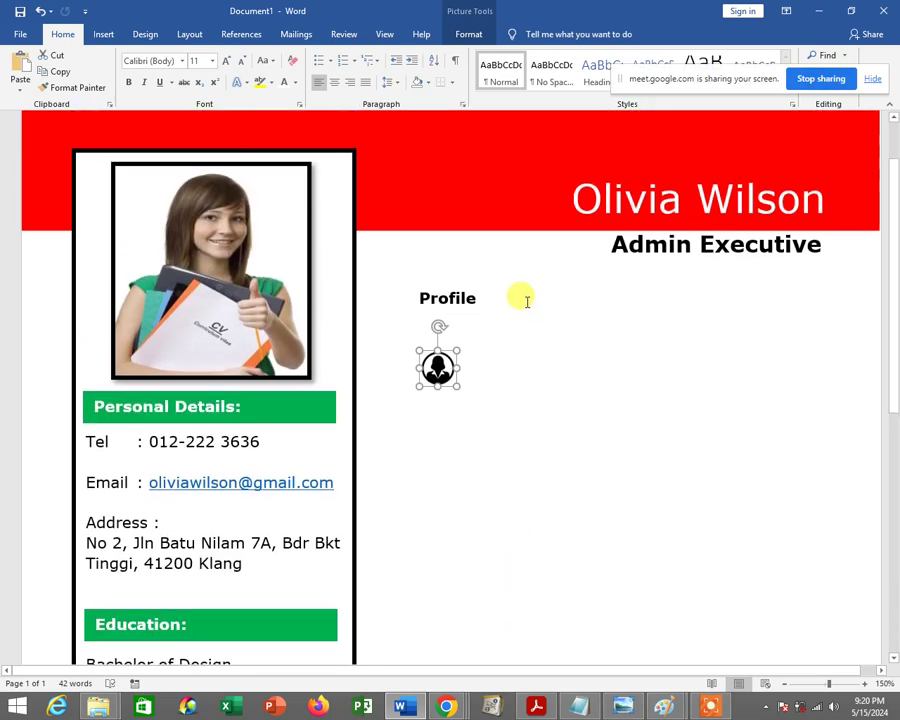
double_click(440, 373)
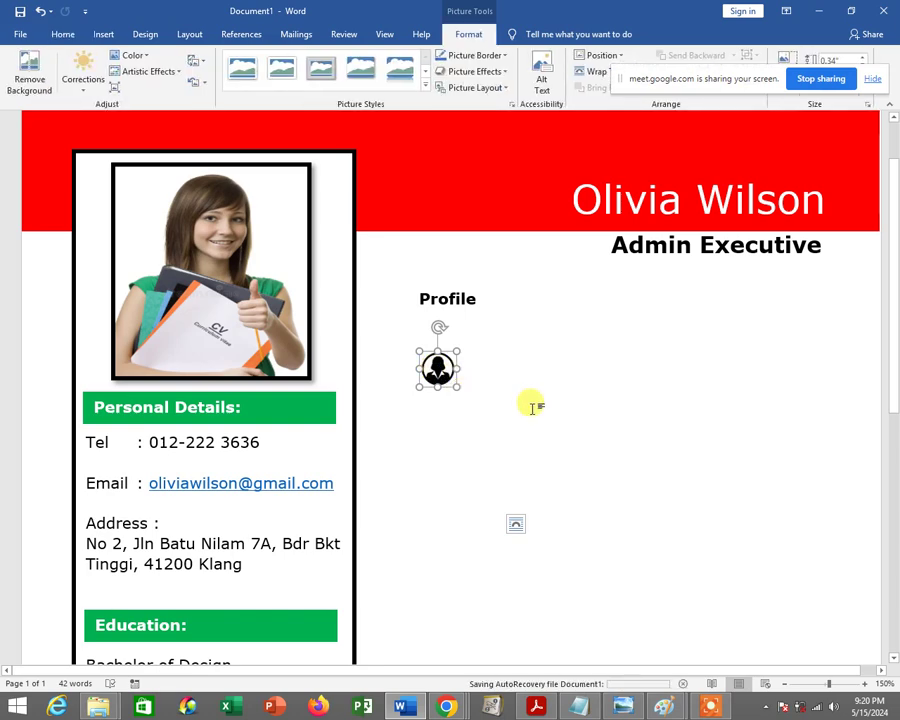
Paste a screenshot of the Word résumé onto the blank Paint canvas
mouse_move(664, 706)
left_click(740, 620)
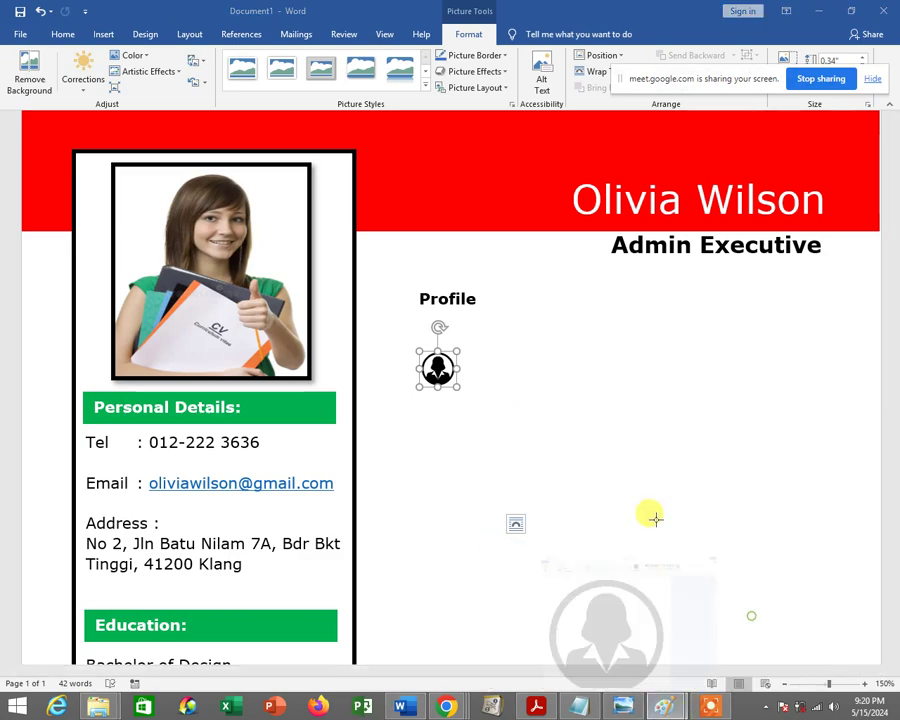
key("alt+Tab")
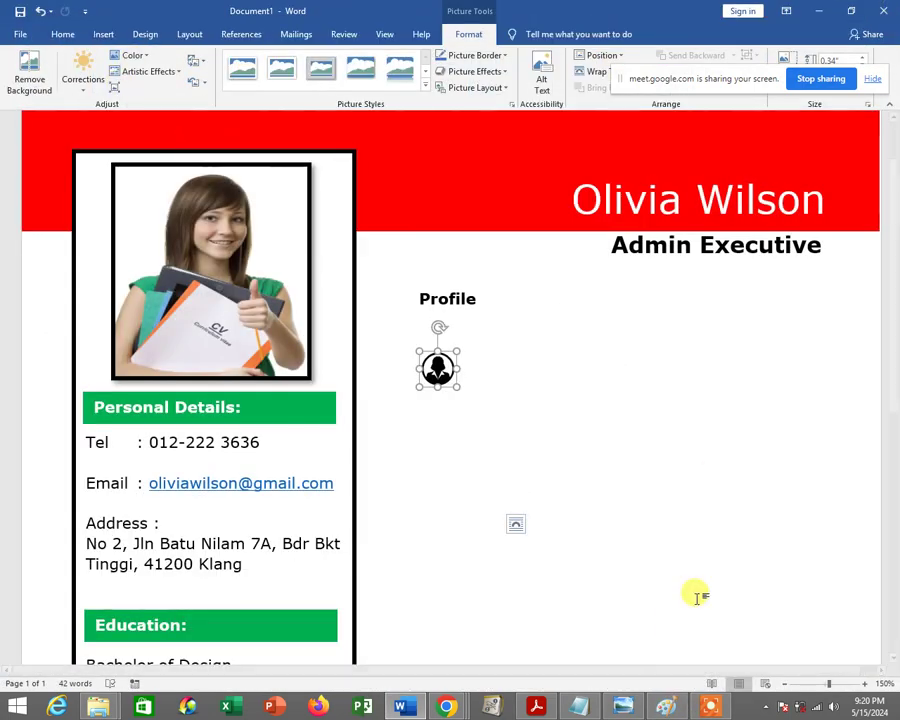
left_click(623, 706)
left_click(623, 706)
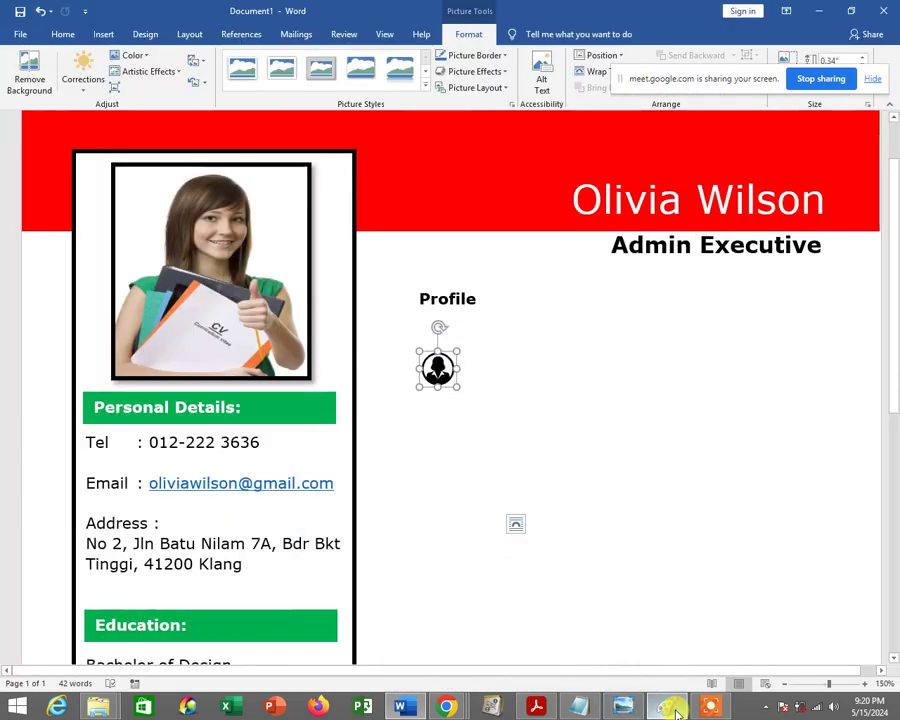
left_click(670, 706)
left_click(18, 55)
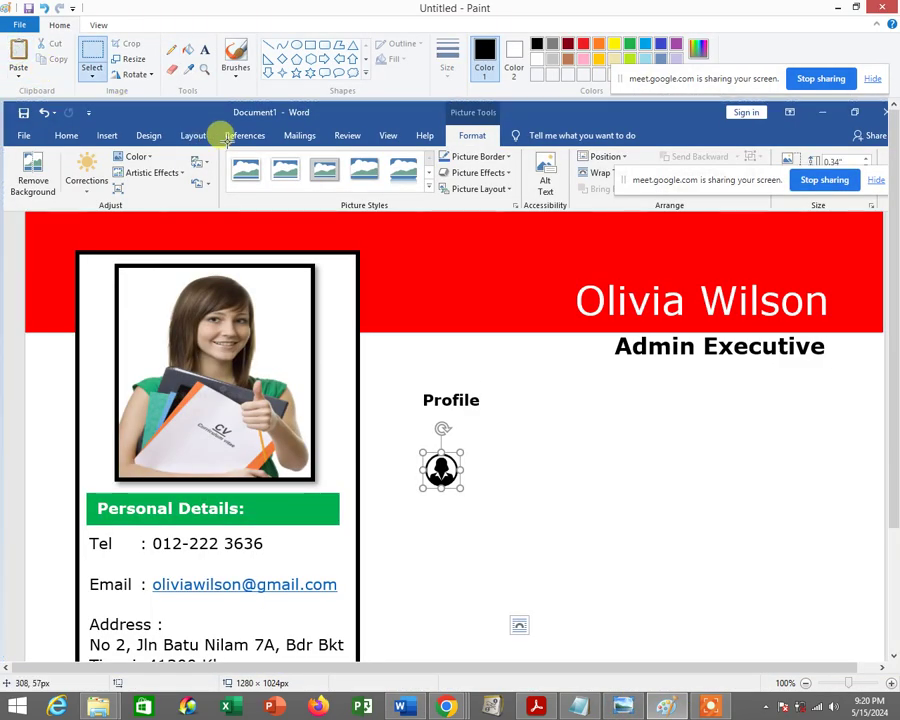
With a red pencil, draw an arrow and circle around the profile icon and circle the Format tab
left_click(174, 50)
left_click(583, 44)
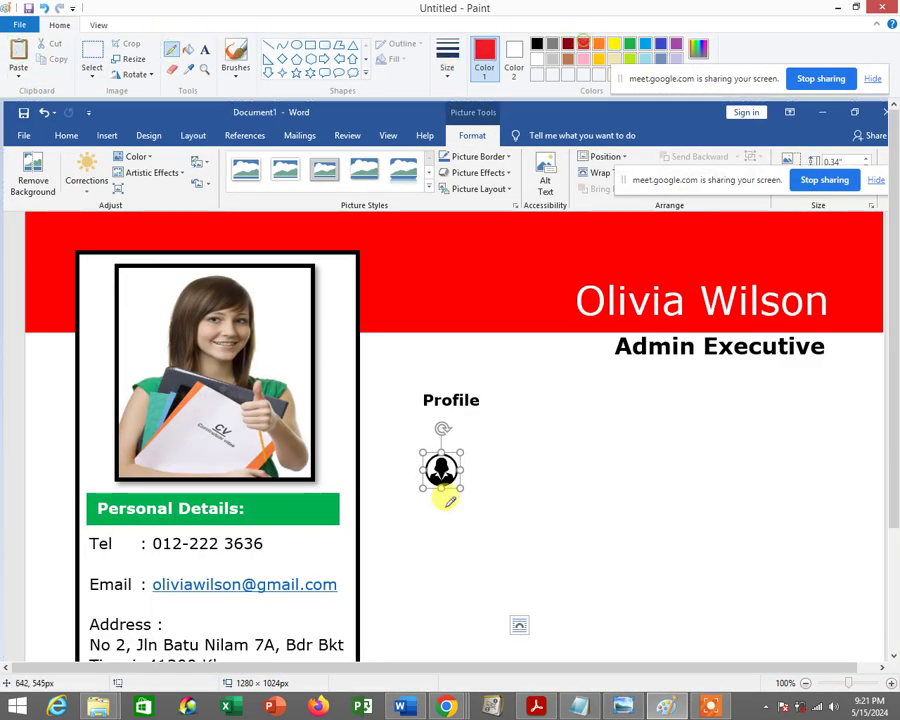
mouse_move(406, 484)
left_mouse_down()
mouse_move(423, 487)
mouse_move(386, 543)
left_mouse_up()
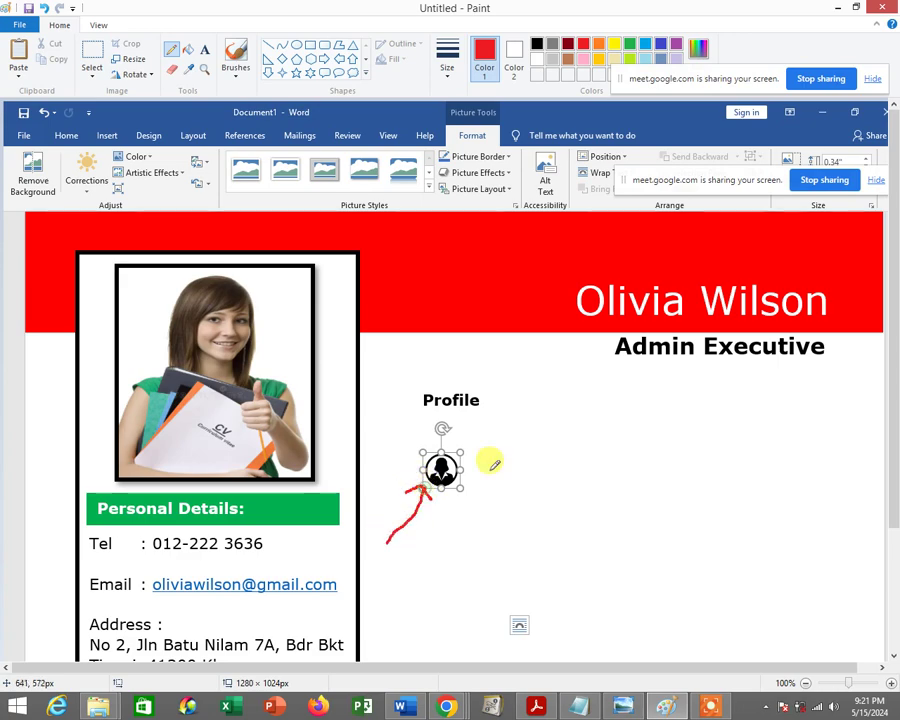
mouse_move(486, 458)
left_mouse_down()
mouse_move(410, 420)
mouse_move(492, 472)
mouse_move(497, 449)
left_mouse_up()
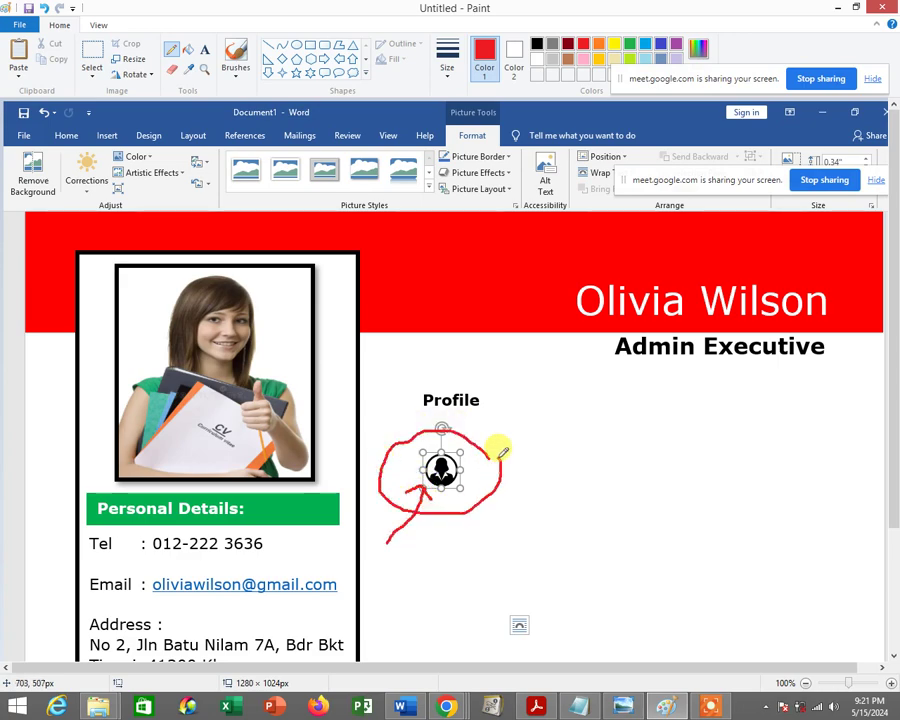
mouse_move(488, 118)
left_mouse_down()
mouse_move(450, 100)
mouse_move(500, 140)
left_mouse_up()
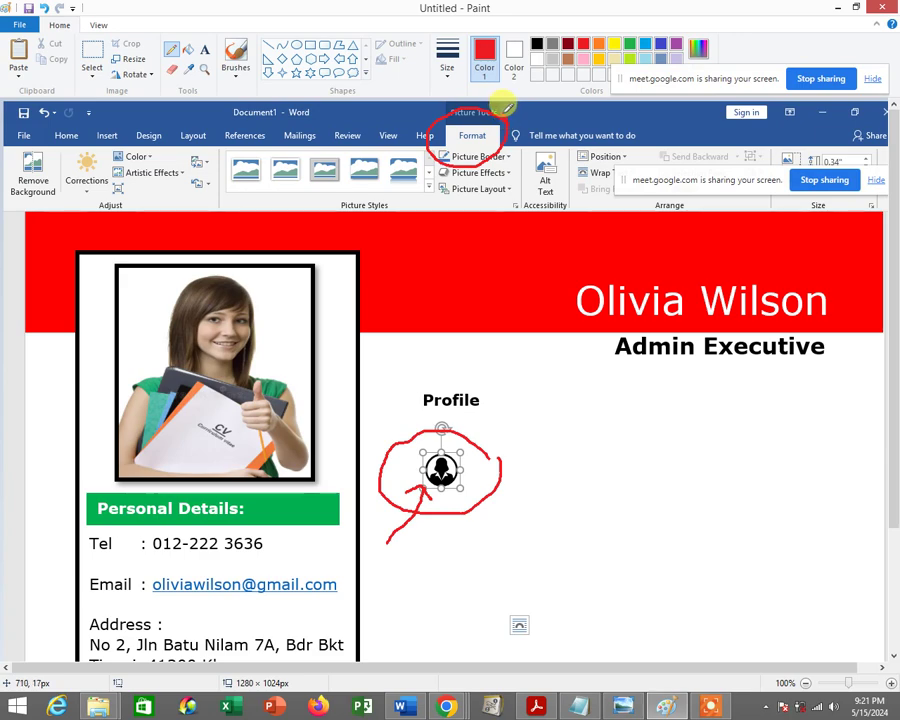
left_click(403, 707)
Set the profile icon's Wrap Text option to Tight
left_click(505, 88)
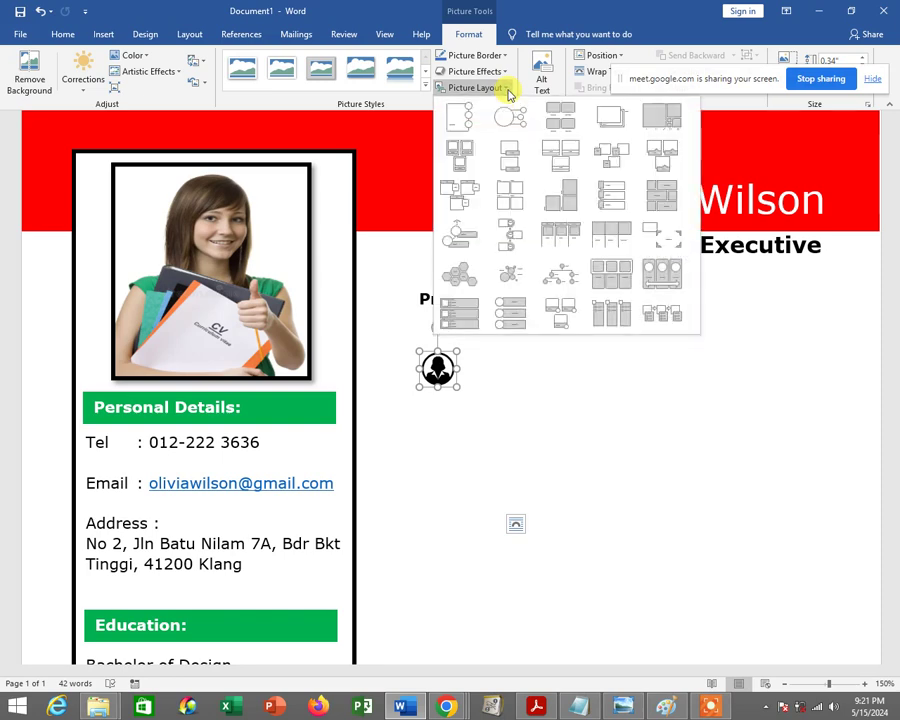
left_click(507, 88)
left_click_drag(622, 78, 633, 311)
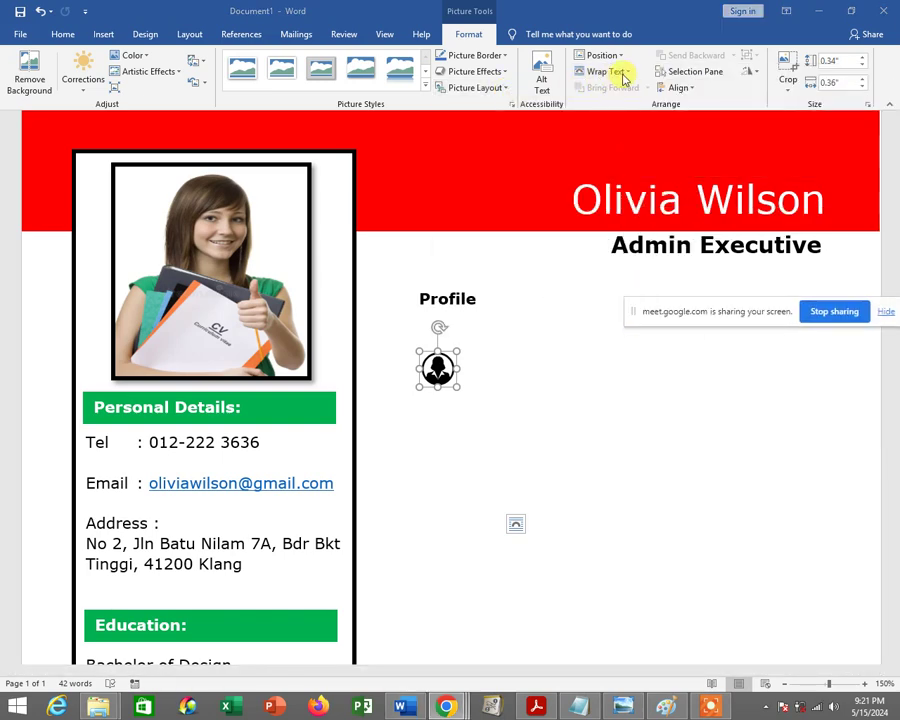
left_click(624, 76)
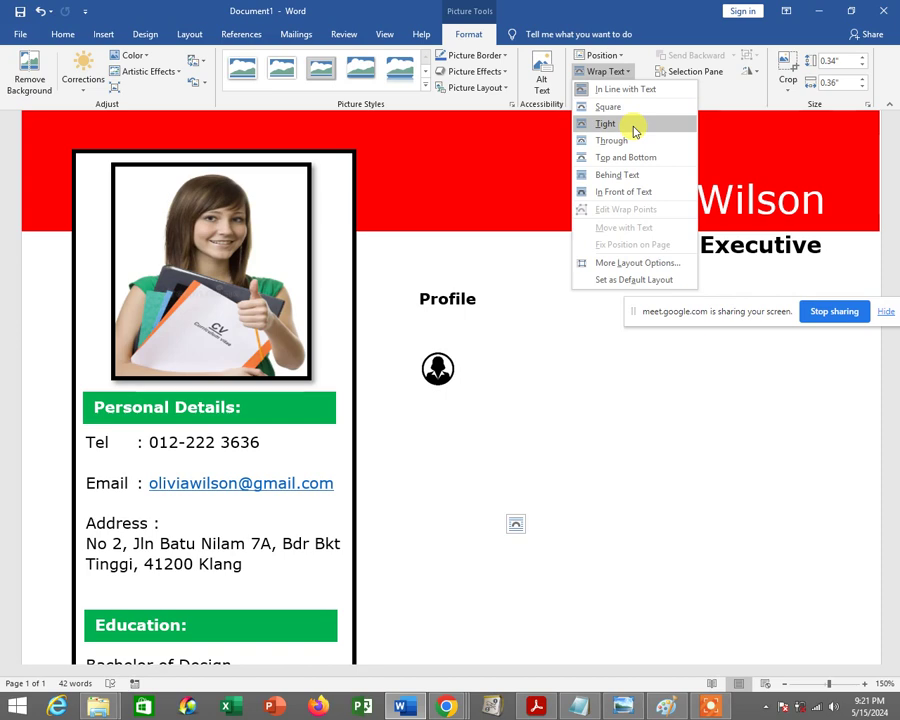
left_click(627, 123)
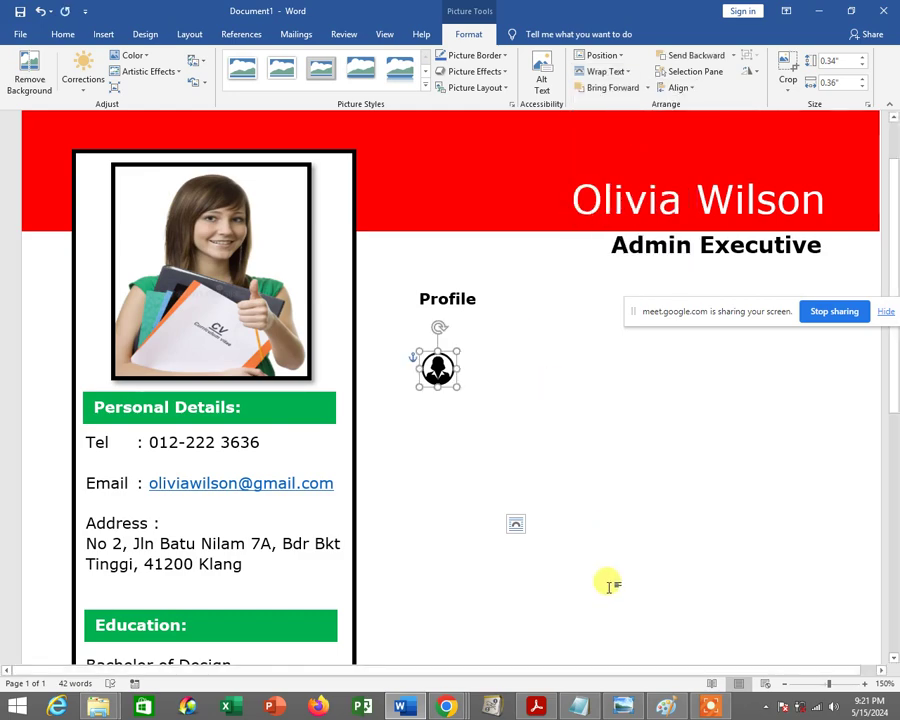
left_click(665, 706)
Replace the old screenshot, without saving, with a fresh screenshot of the CV page
left_click(16, 27)
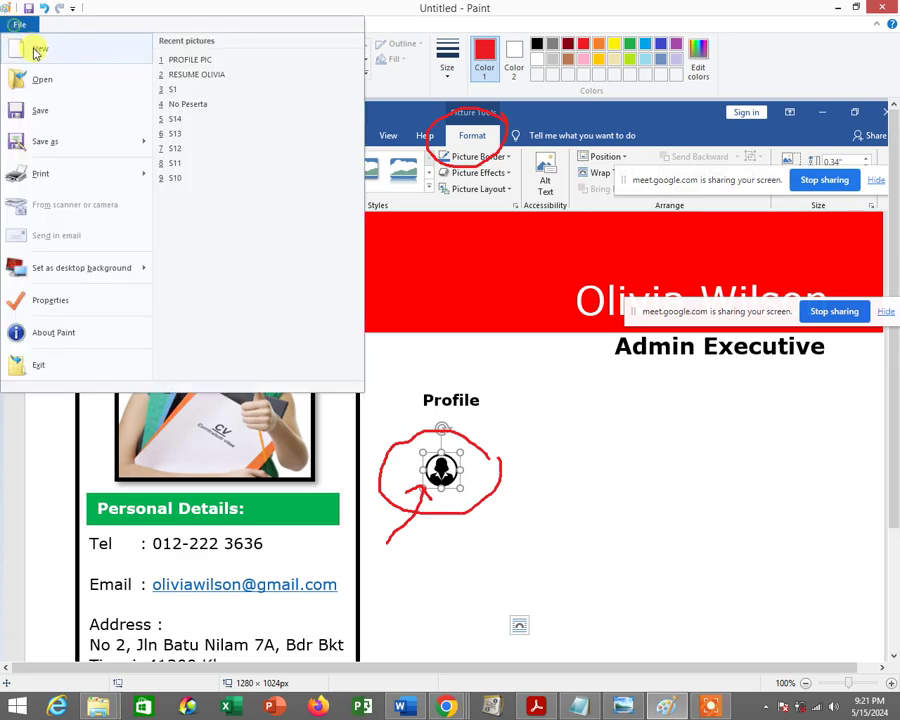
left_click(40, 46)
left_click(477, 352)
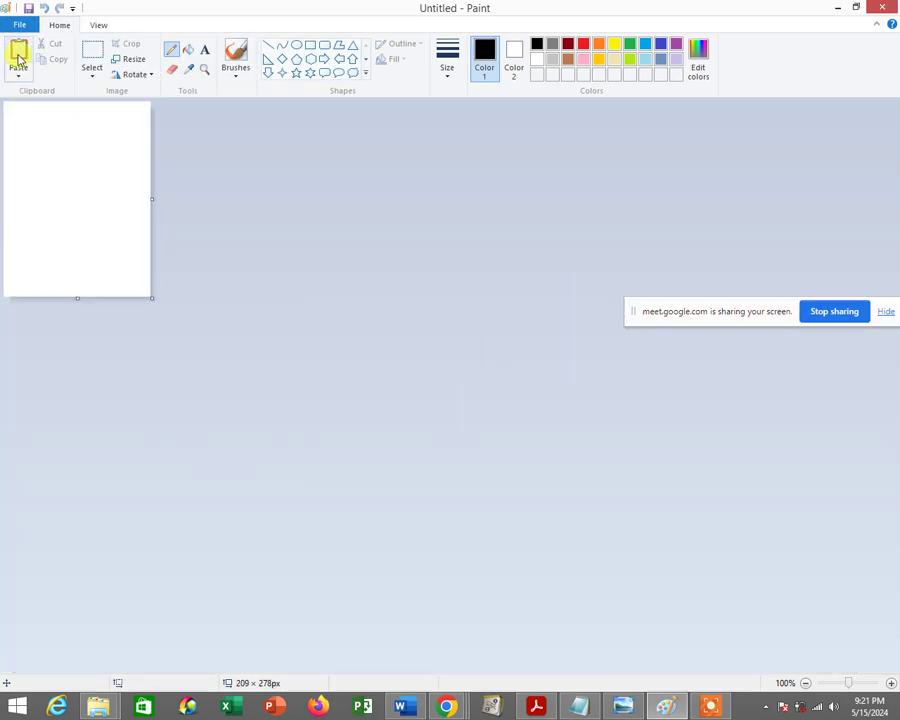
left_click(18, 52)
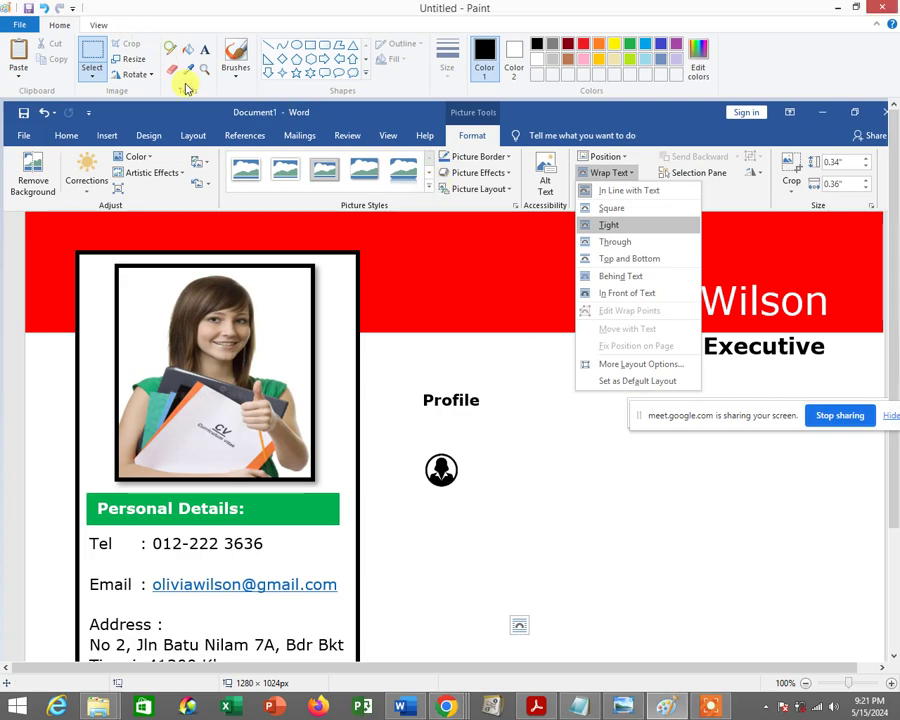
Circle the profile icon and the Tight wrapping option in red pencil, with a line to Profile
left_click(172, 49)
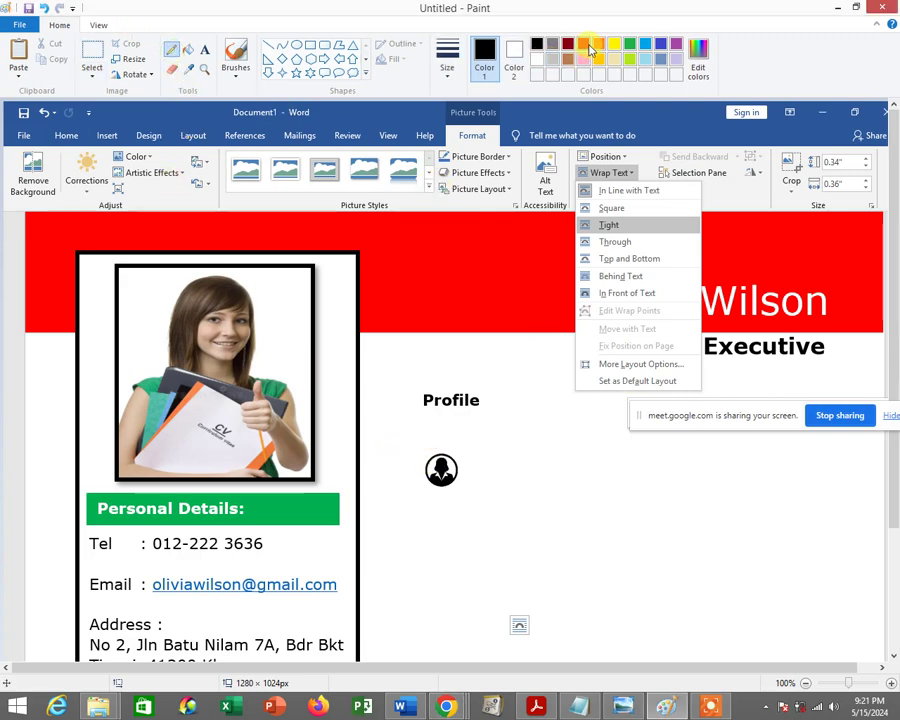
left_click(584, 44)
left_click_drag(466, 440, 477, 473)
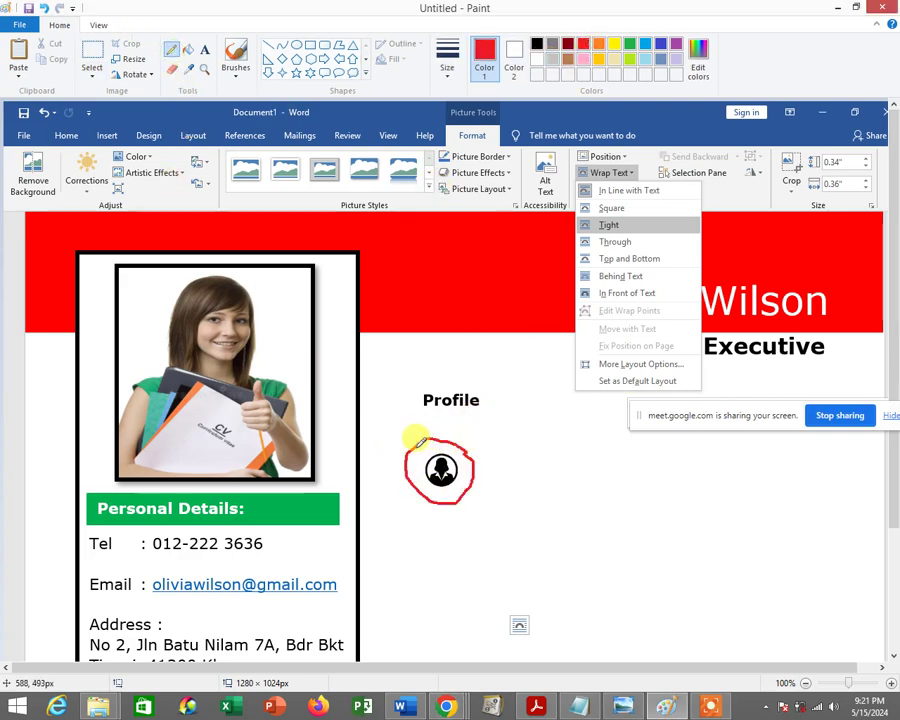
mouse_move(413, 446)
left_mouse_down()
mouse_move(396, 402)
mouse_move(414, 409)
left_mouse_up()
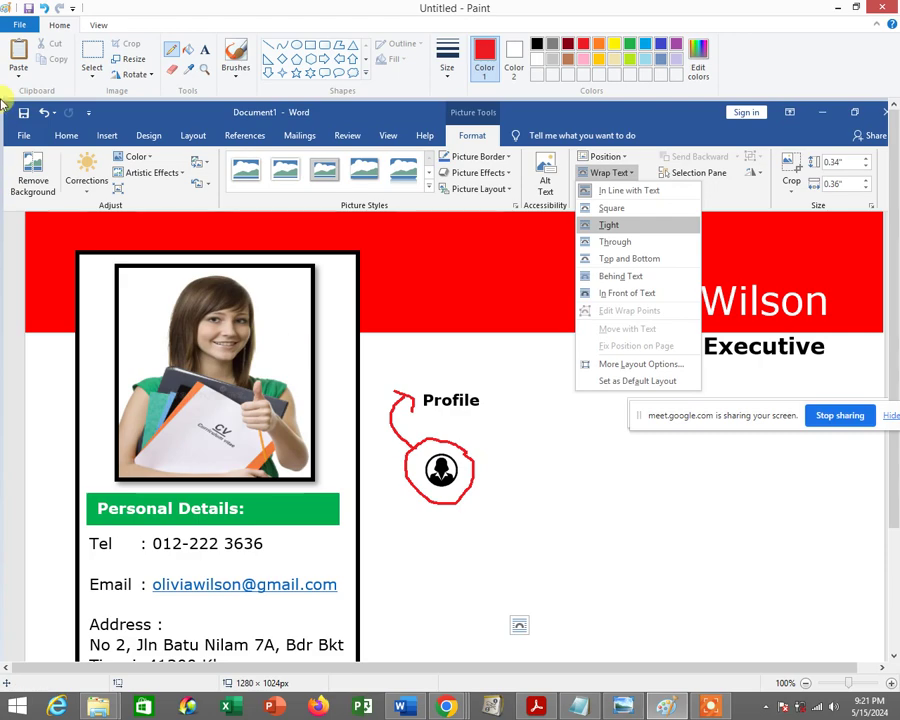
left_click_drag(639, 190, 637, 209)
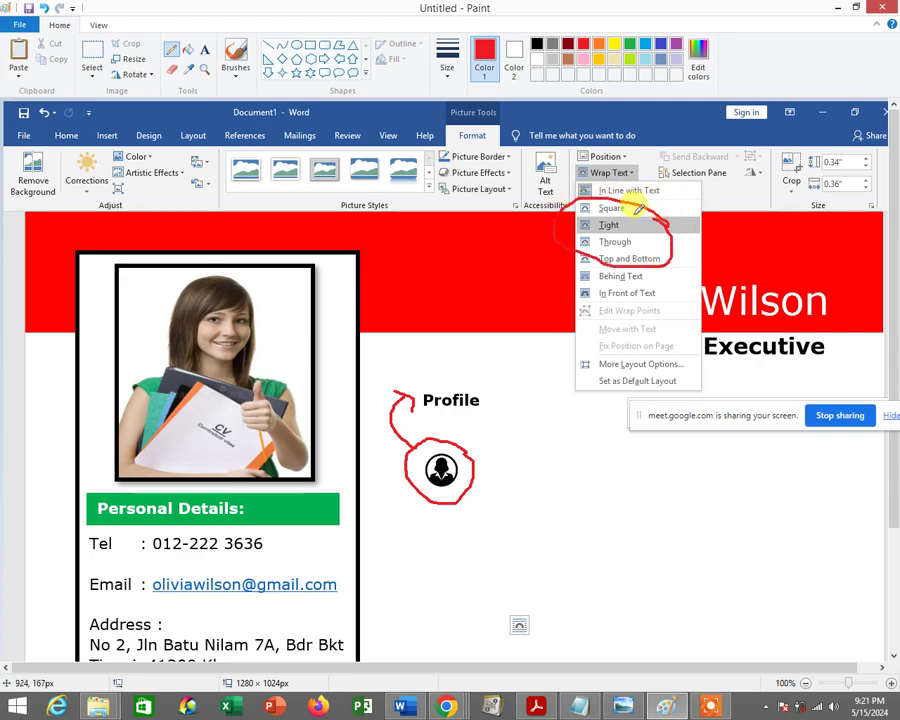
mouse_move(685, 177)
left_mouse_down()
mouse_move(612, 237)
mouse_move(634, 233)
mouse_move(603, 238)
left_mouse_up()
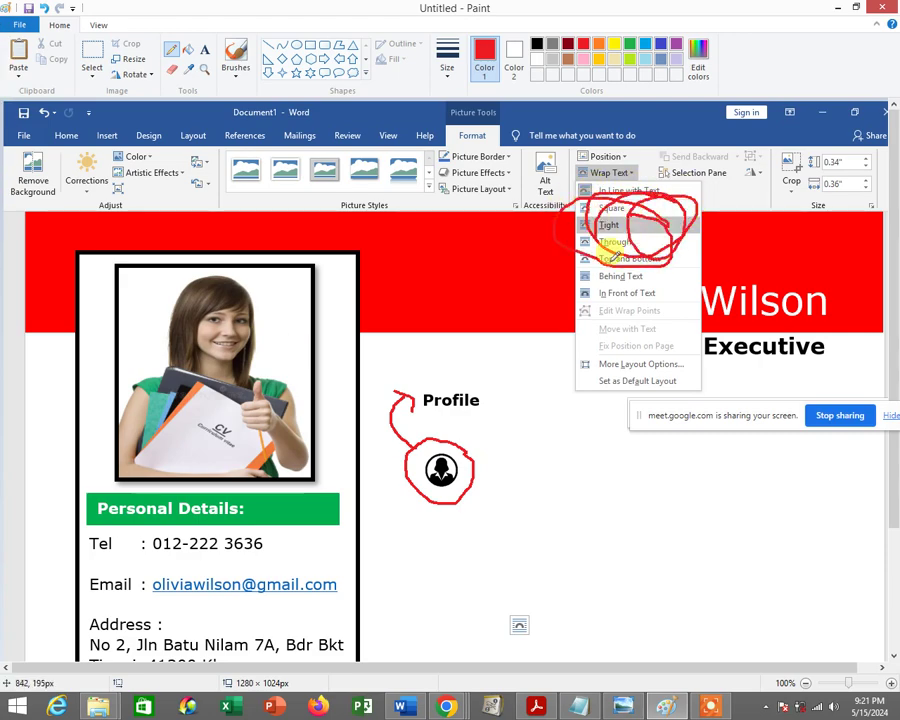
Start a new blank Paint canvas, discarding the marked-up screenshot
left_click(12, 28)
left_click(16, 42)
left_click(482, 352)
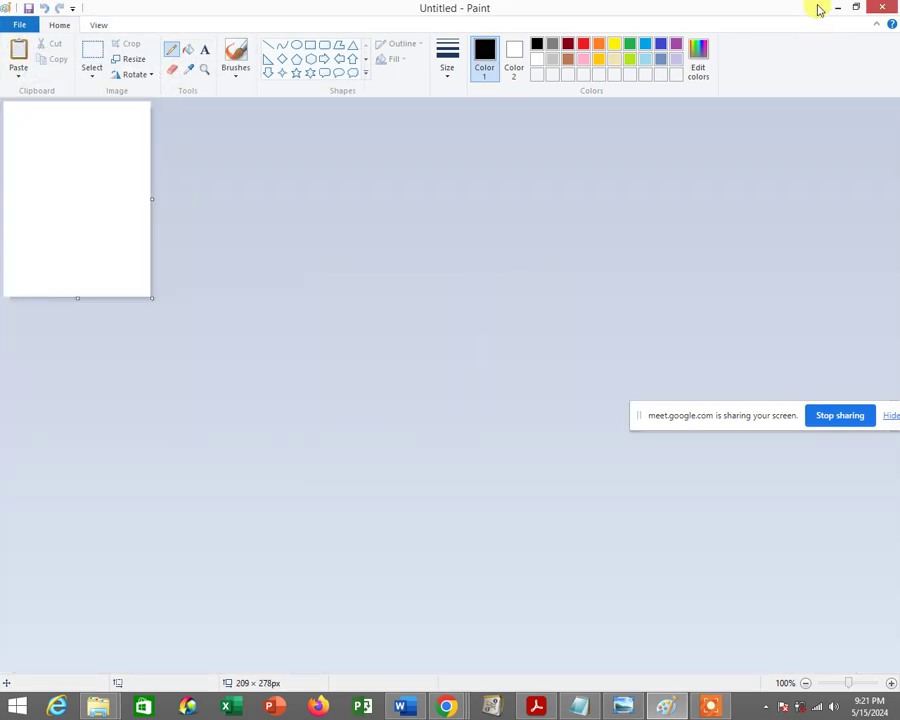
Back in Word, reapply Tight wrapping and drag the icon beside the Profile heading
left_click(838, 8)
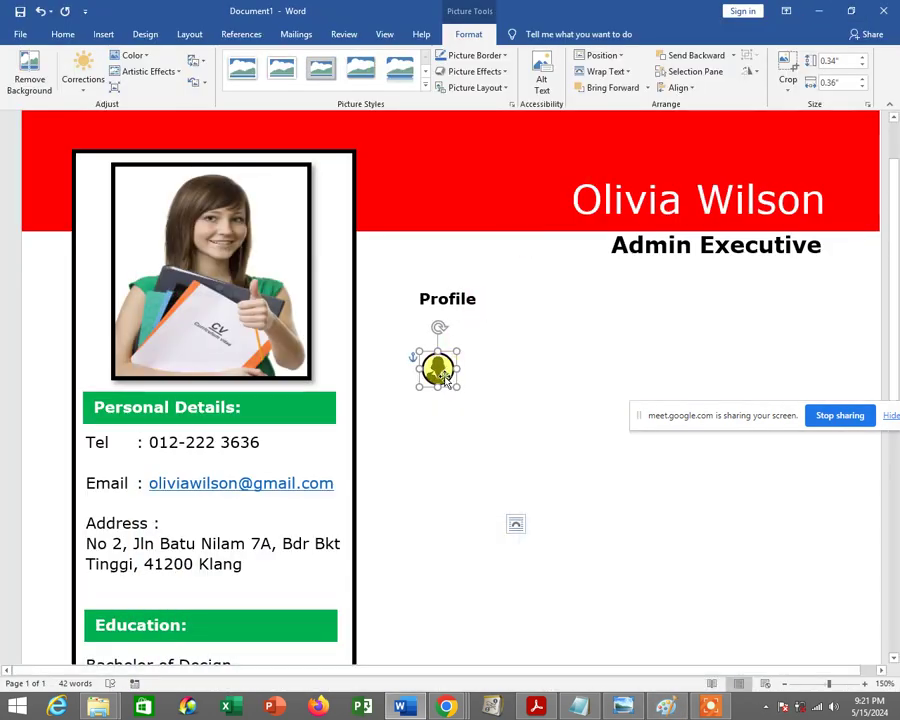
left_click(613, 71)
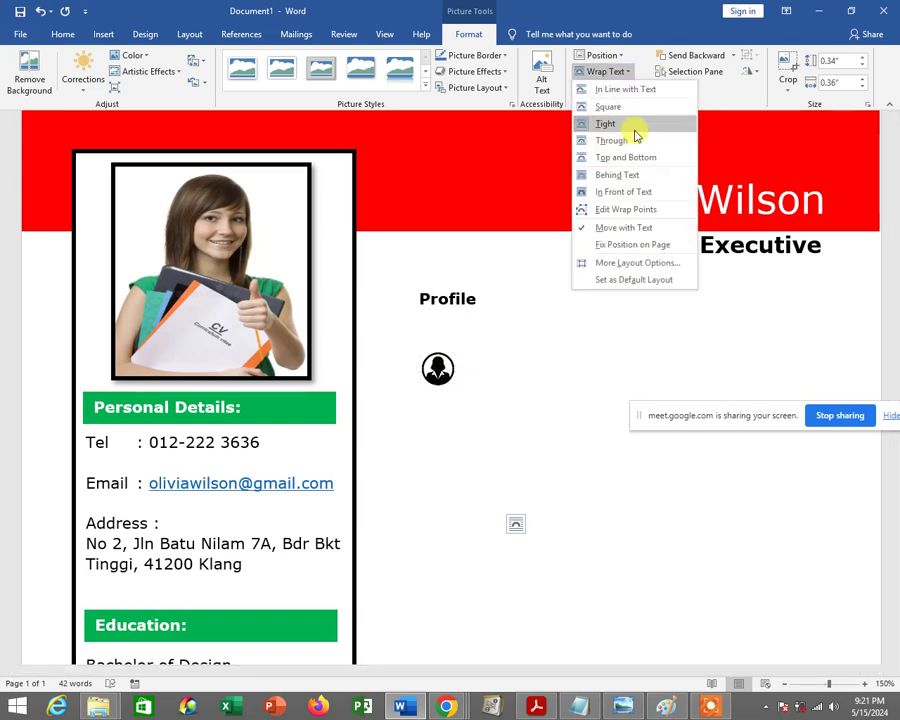
left_click(636, 124)
left_click_drag(430, 367, 391, 288)
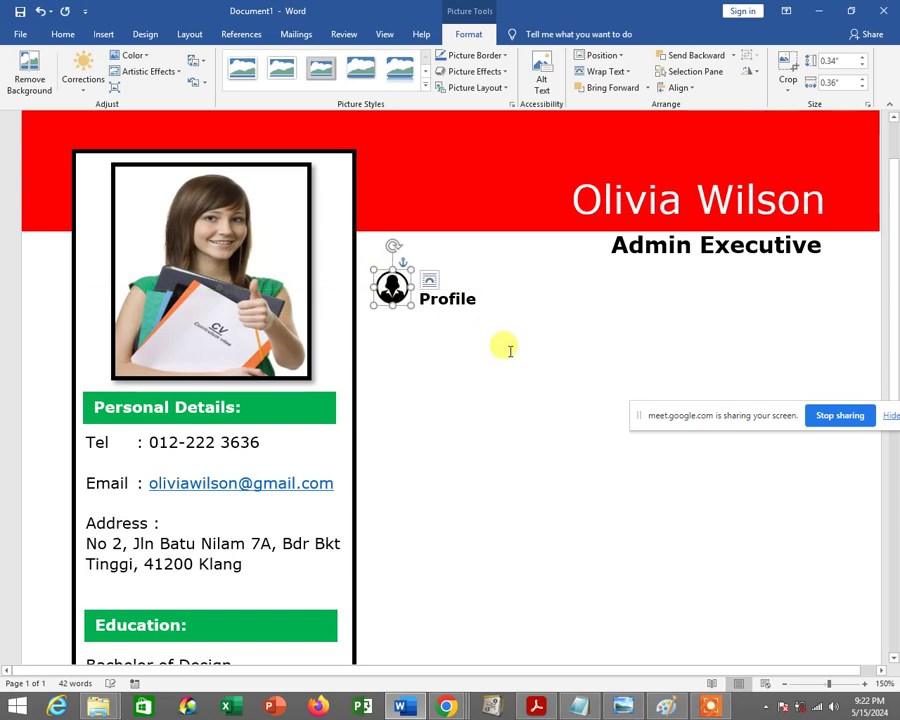
Nudge the icon with the arrow keys until it is level with Profile, then deselect it
key("Down")
key("Down")
key("Down")
key("Up")
key("Up")
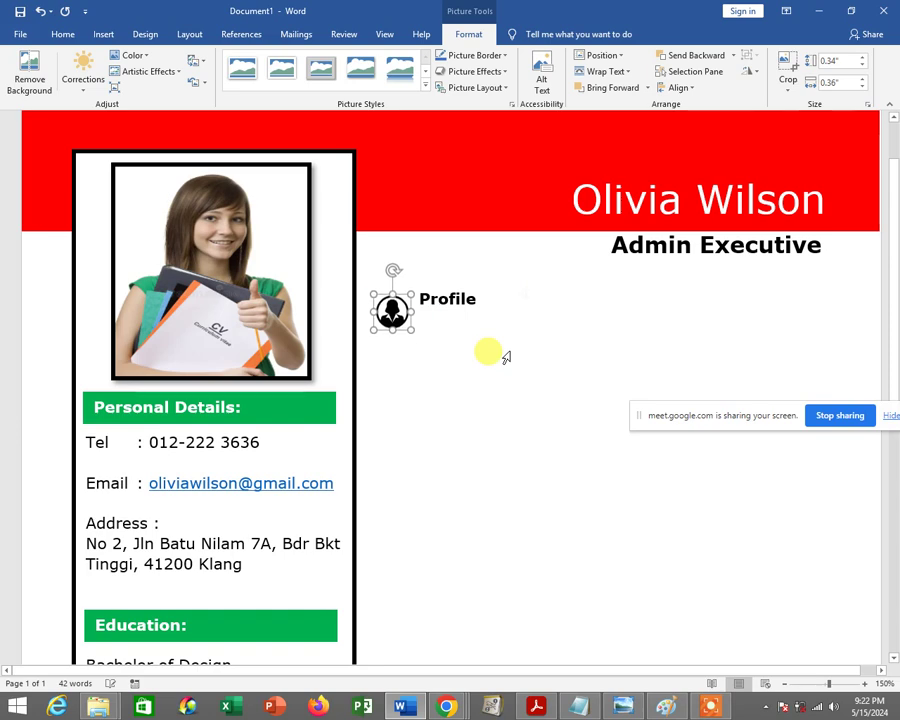
key("Up")
key("Up")
key("Up")
key("Down")
key("Down")
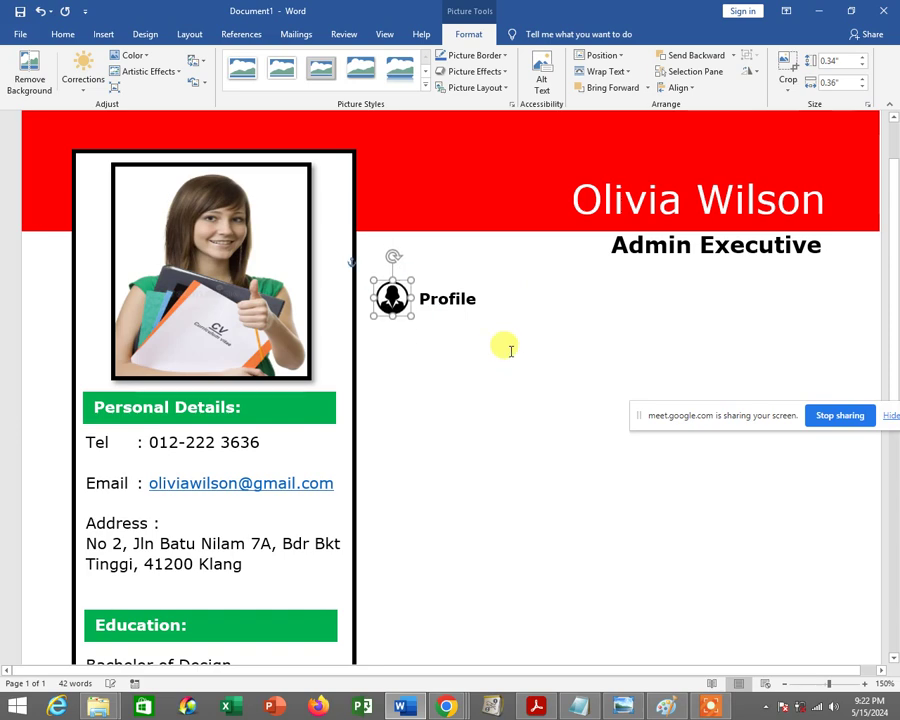
key("Down")
key("Down")
left_click(510, 350)
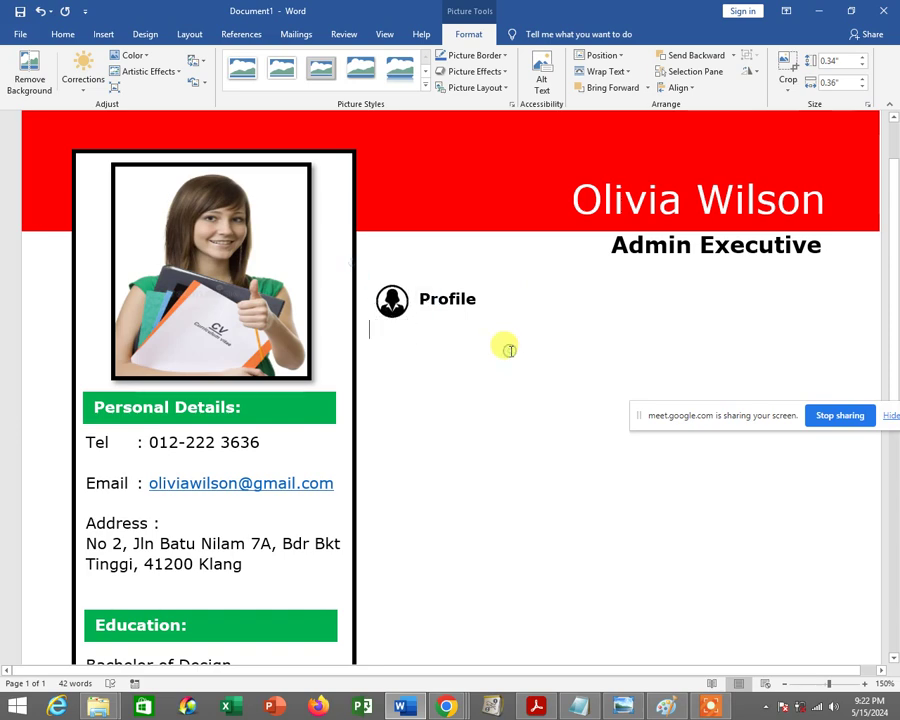
left_click(399, 308)
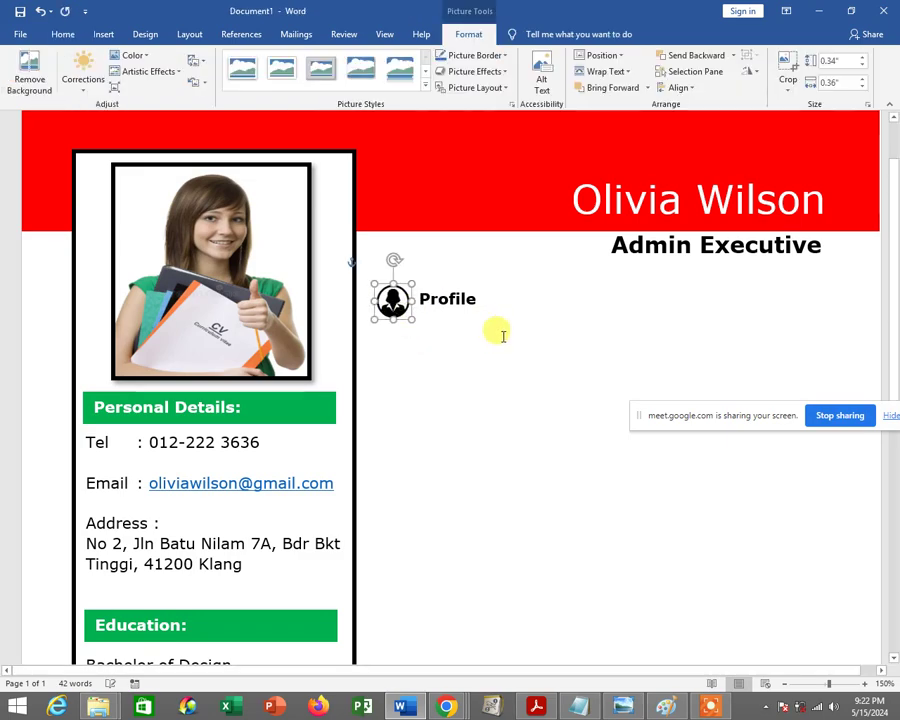
left_click(503, 336)
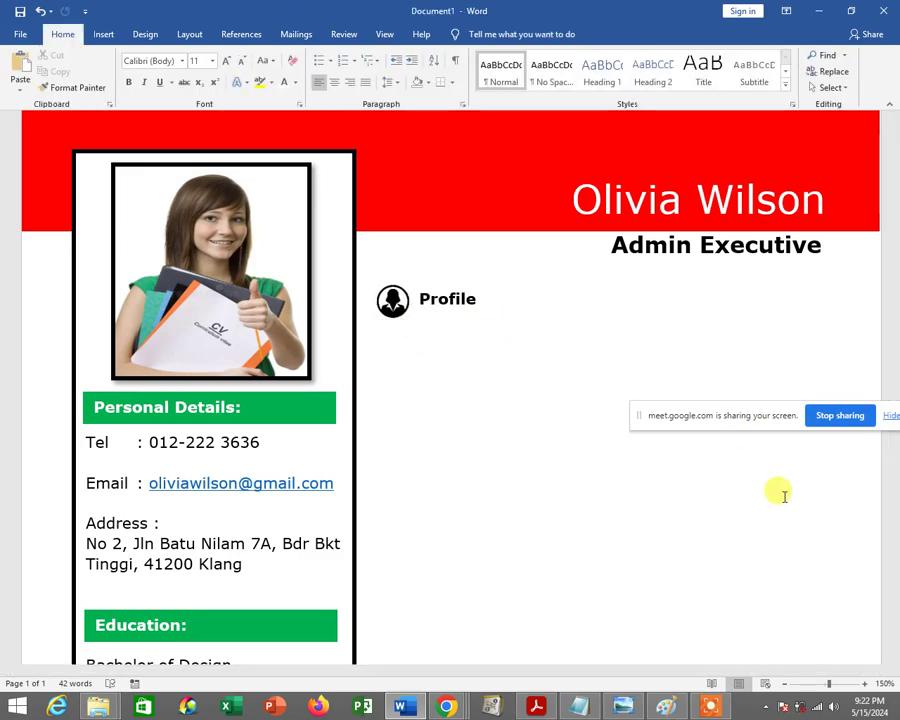
Restore down the Word window and zoom out until the whole résumé page shows
left_click(851, 11)
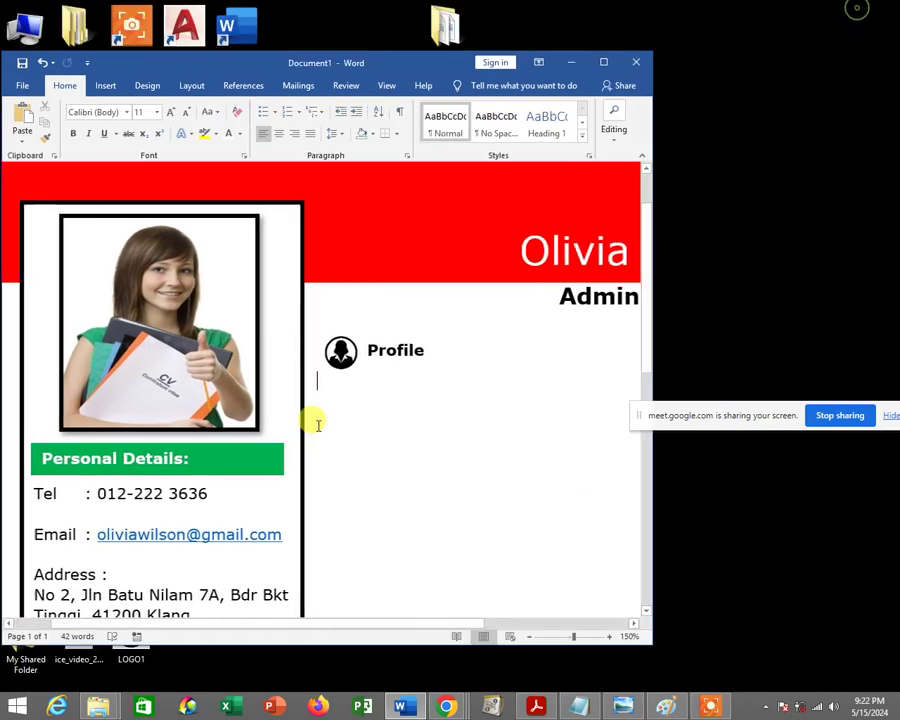
left_click(527, 640)
left_click(527, 640)
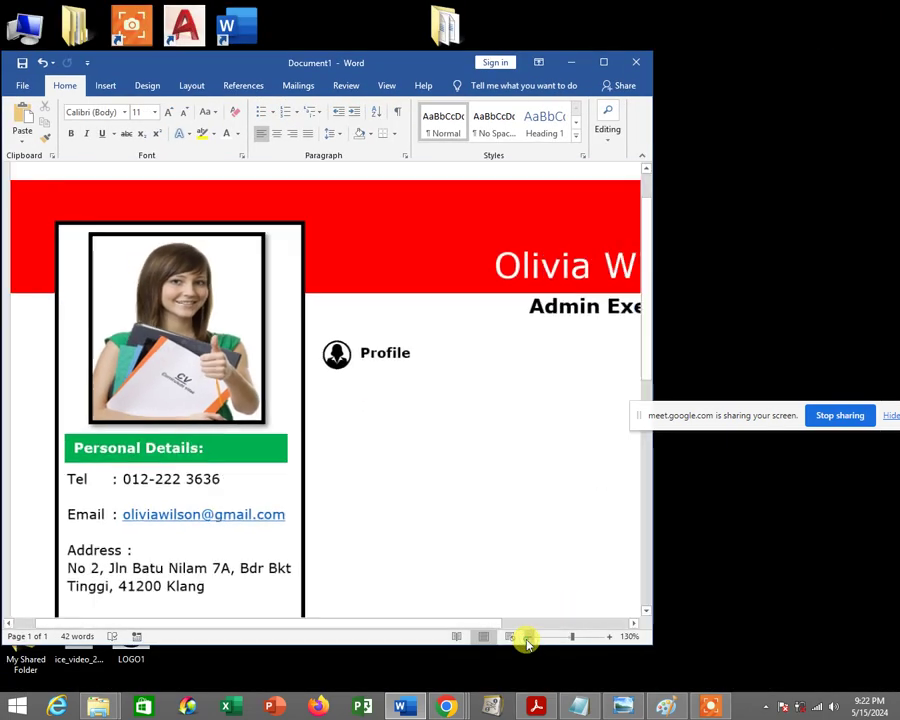
left_click(527, 640)
left_click(527, 640)
left_click(527, 640)
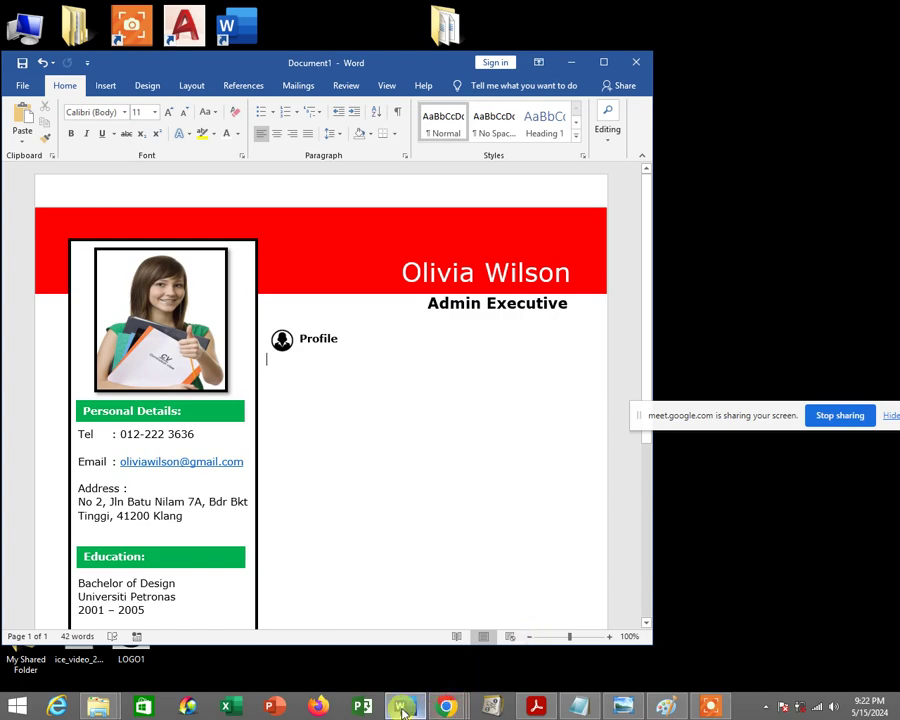
mouse_move(446, 706)
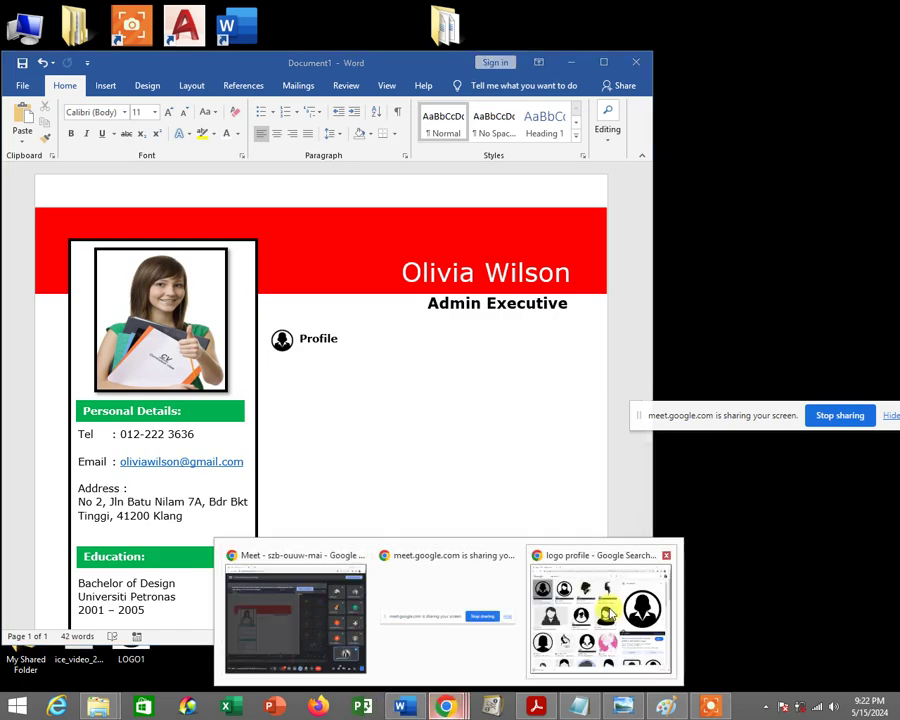
Check the logo image search and the reference résumé PDF, then switch to Google Meet
left_click(598, 612)
left_click(884, 10)
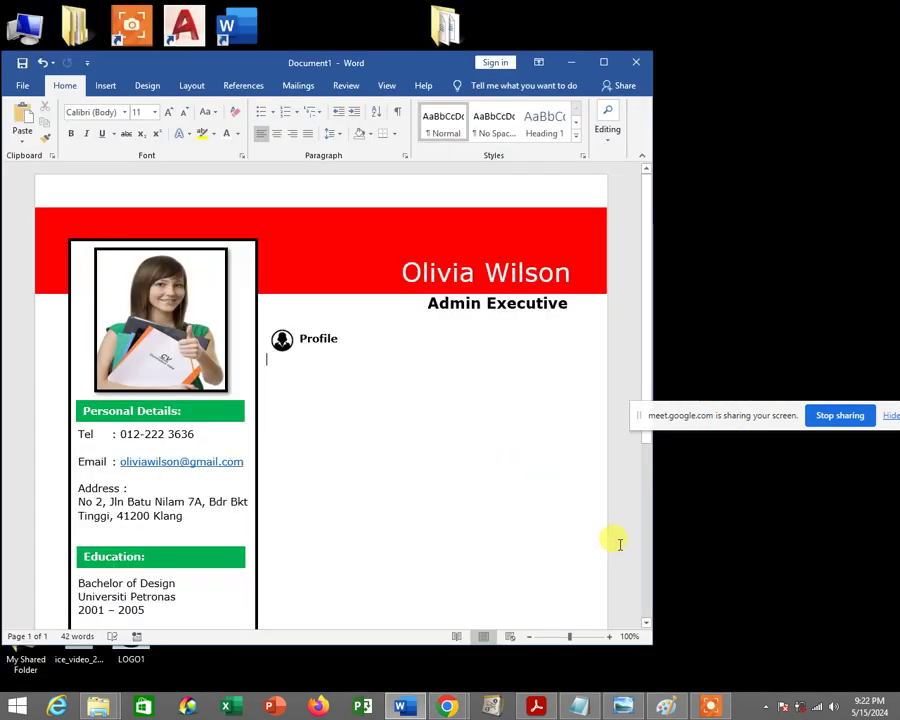
left_click(535, 708)
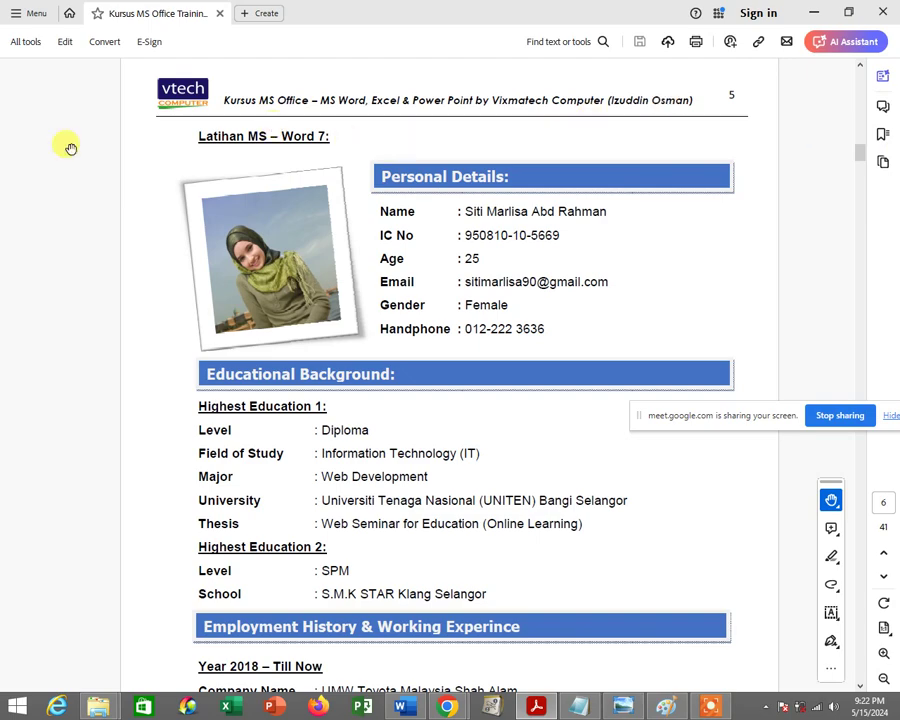
left_click(819, 14)
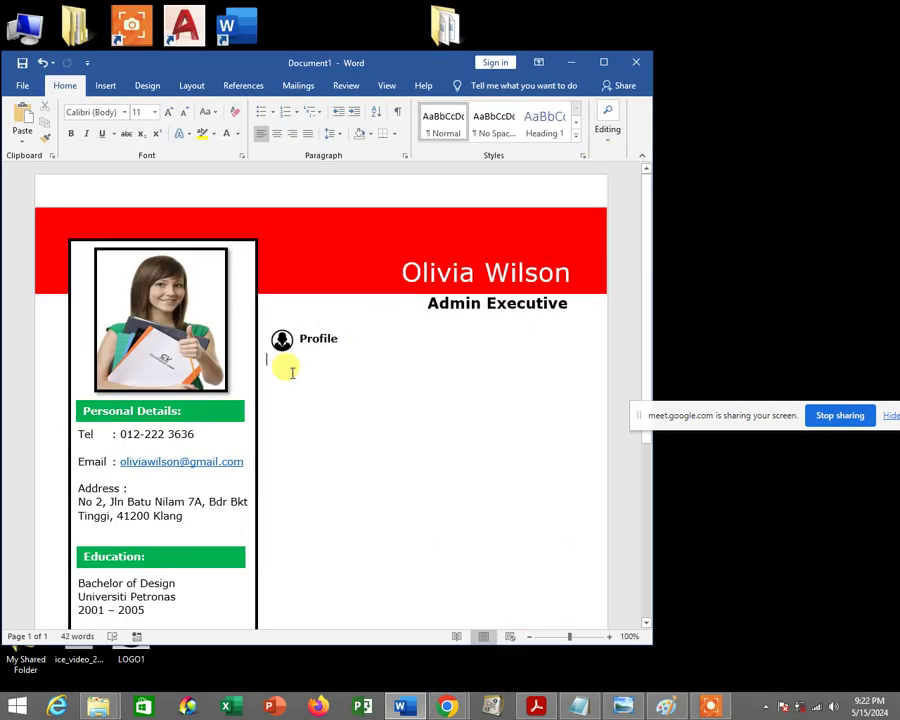
mouse_move(447, 706)
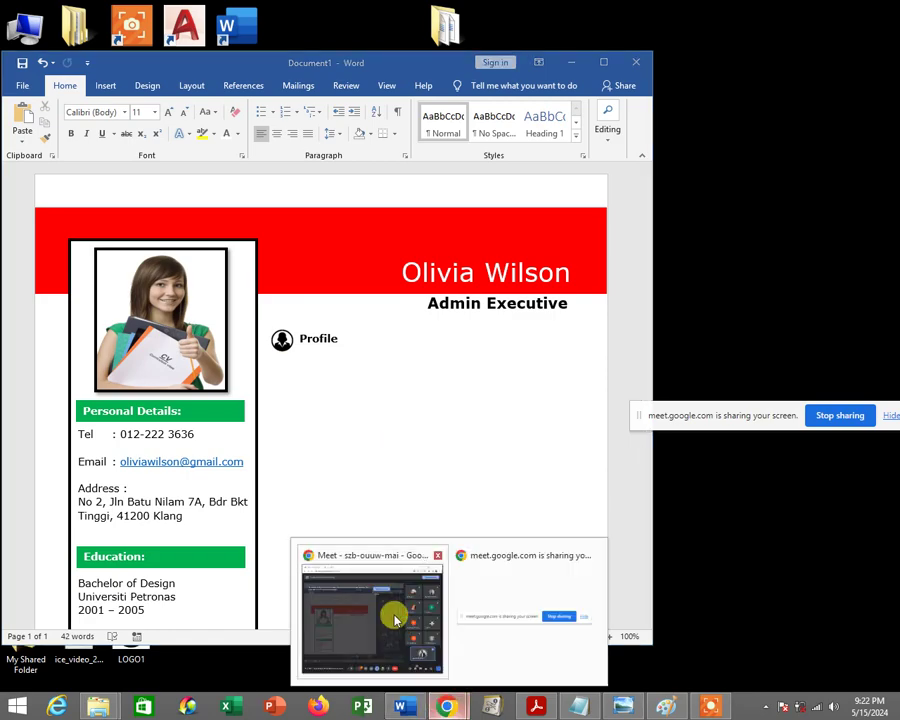
left_click(396, 620)
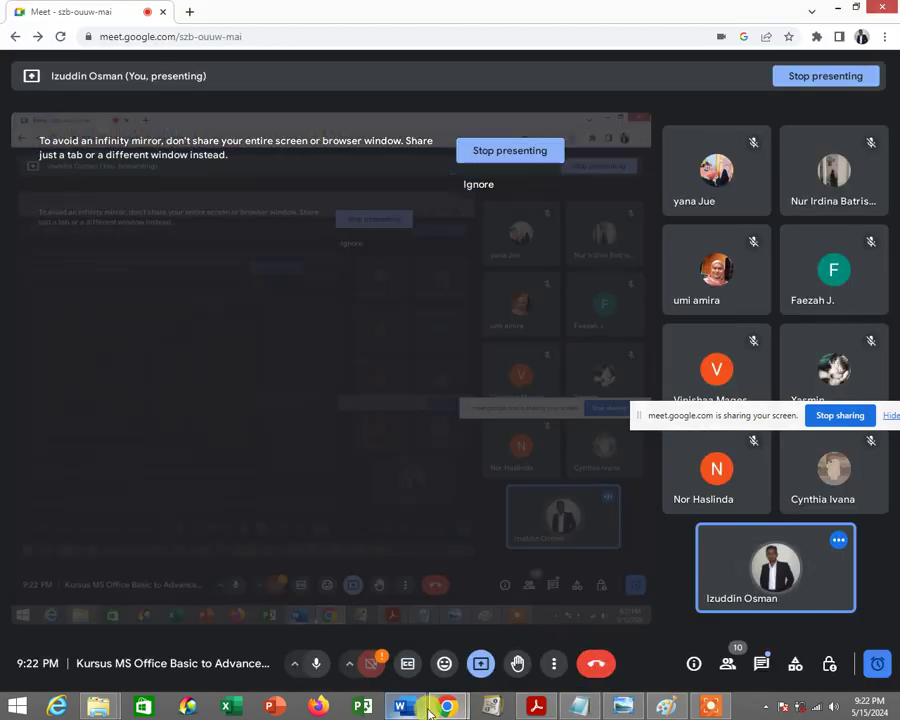
Bring the Word résumé forward, dismiss the presenting toast, and move the sharing bar to the top
left_click(401, 707)
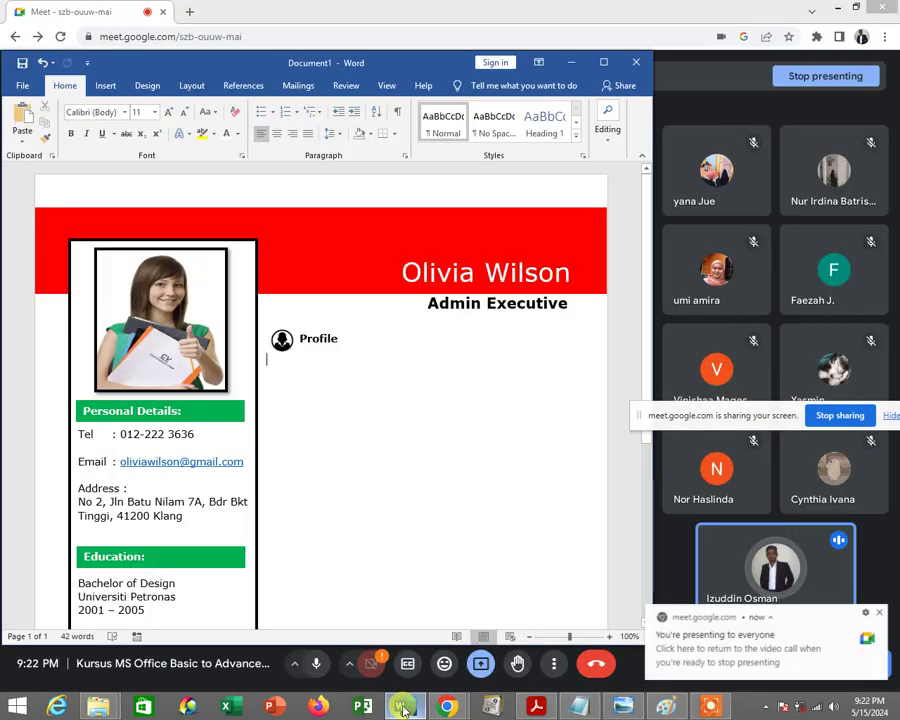
left_click(882, 613)
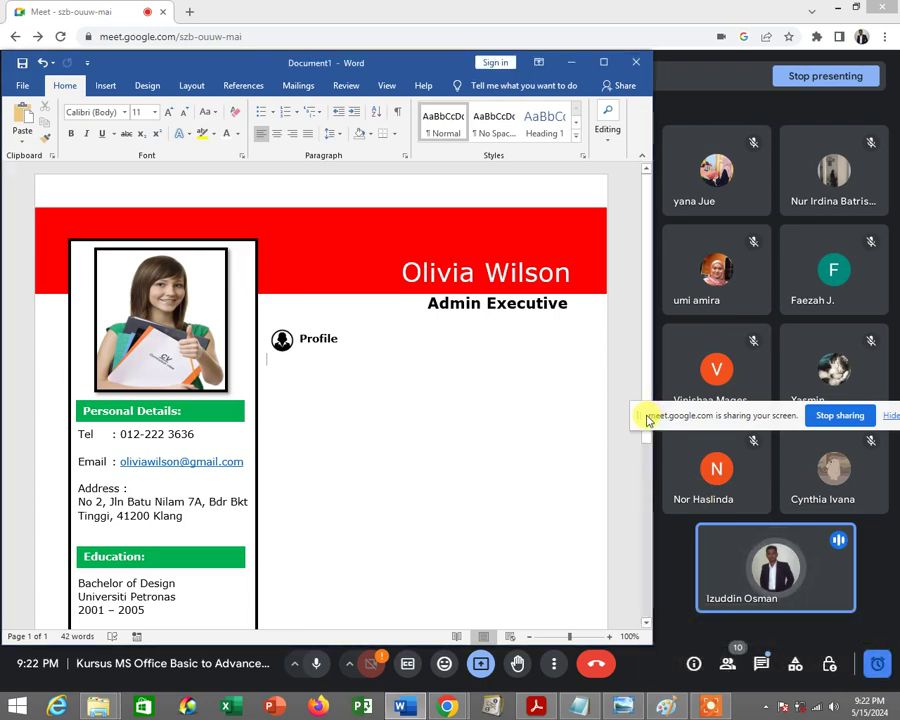
left_click_drag(647, 420, 637, 76)
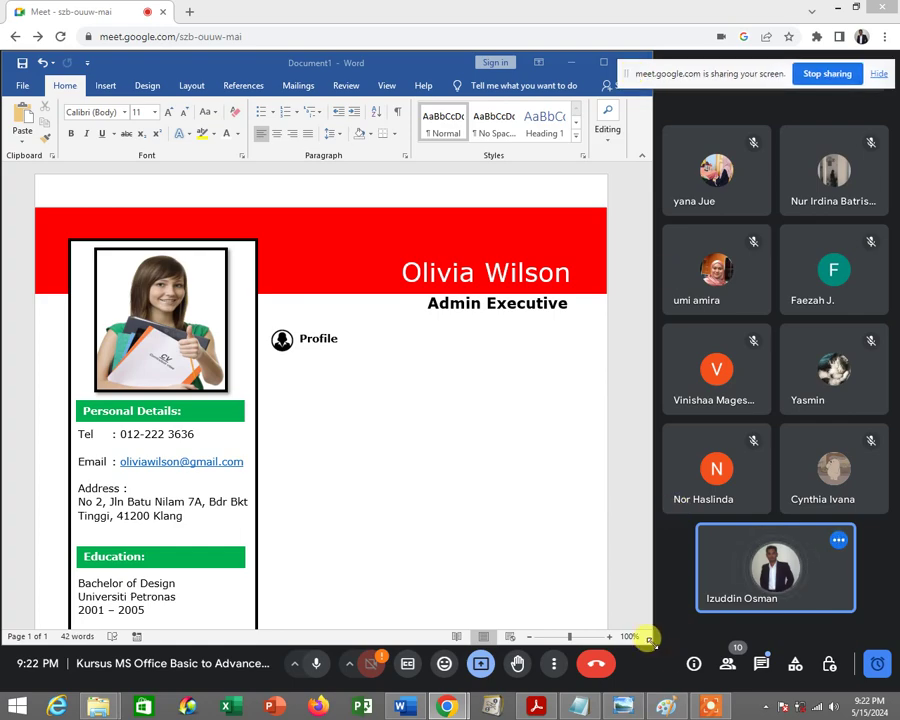
left_click_drag(647, 641, 651, 645)
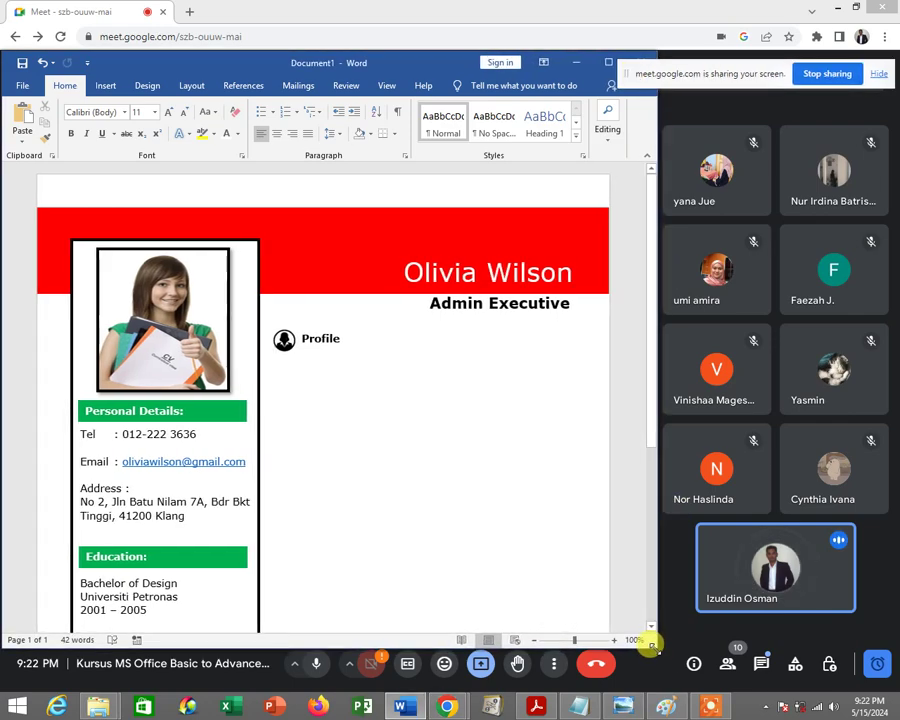
left_click(763, 666)
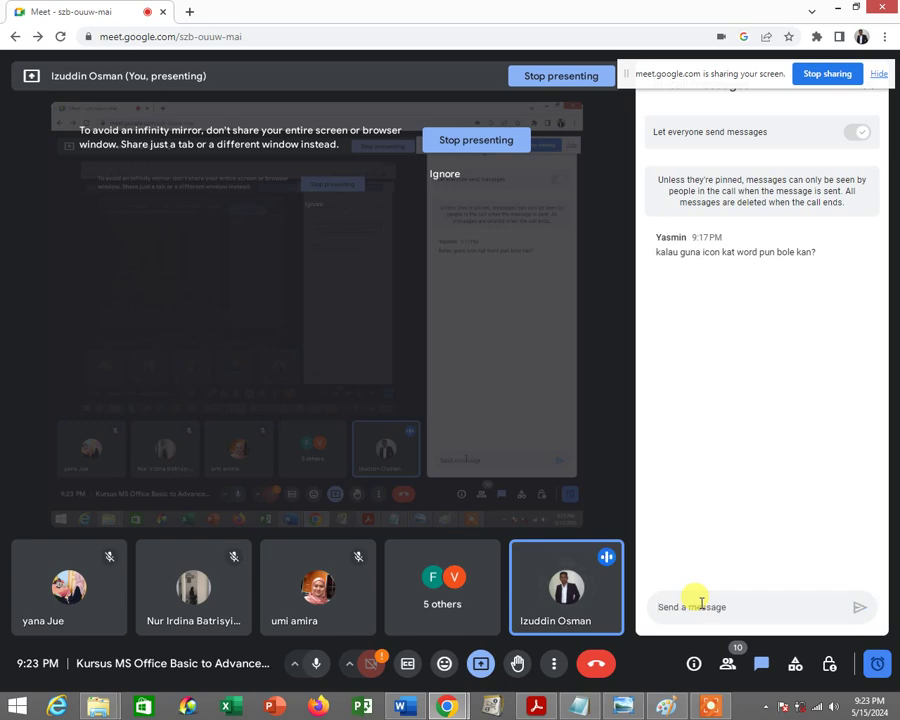
Reply "Yes boleh" in the Meet chat confirming the Word icon is fine, then return to Word
left_click(701, 603)
type("Word icon pon okey jugak")
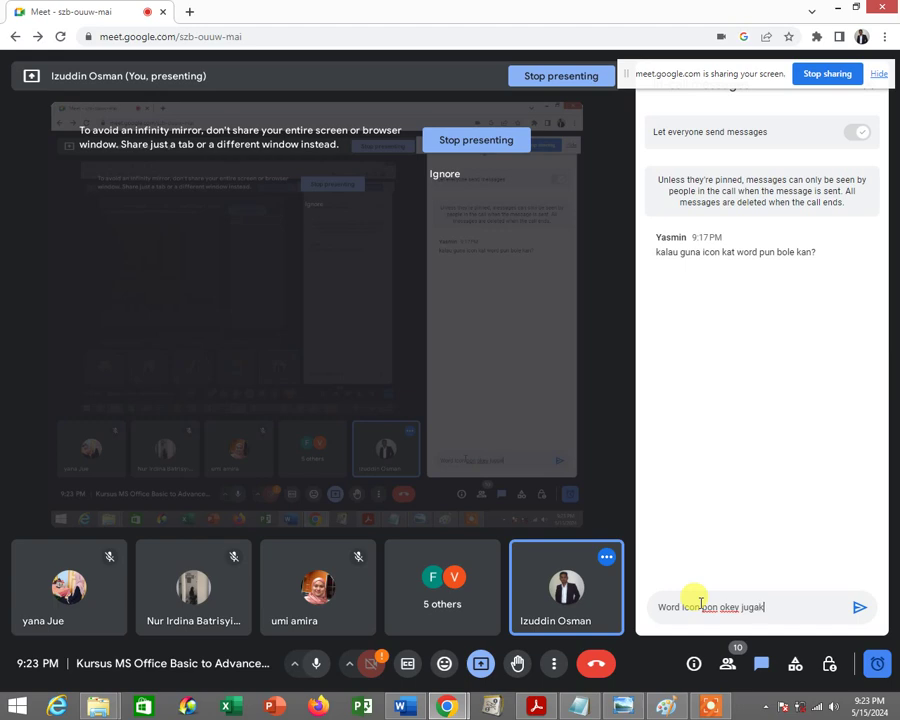
key("Return")
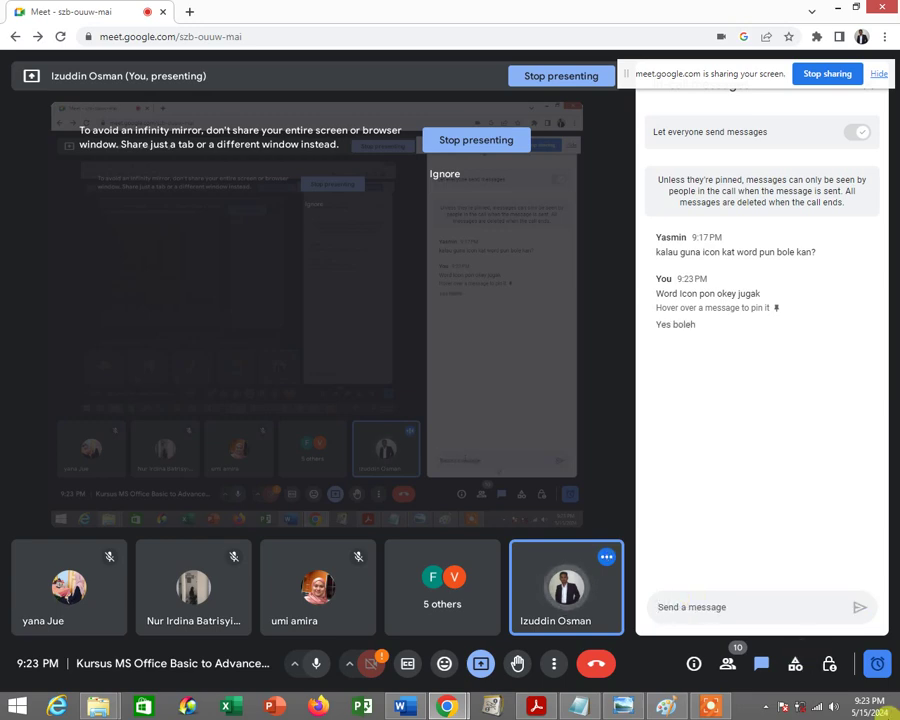
left_click(727, 667)
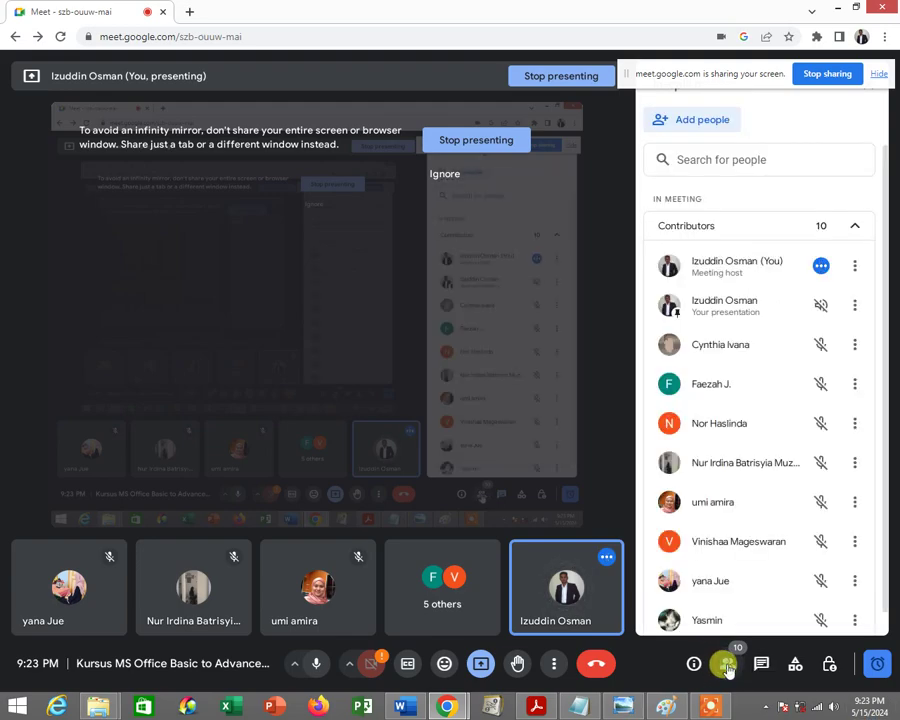
left_click(727, 667)
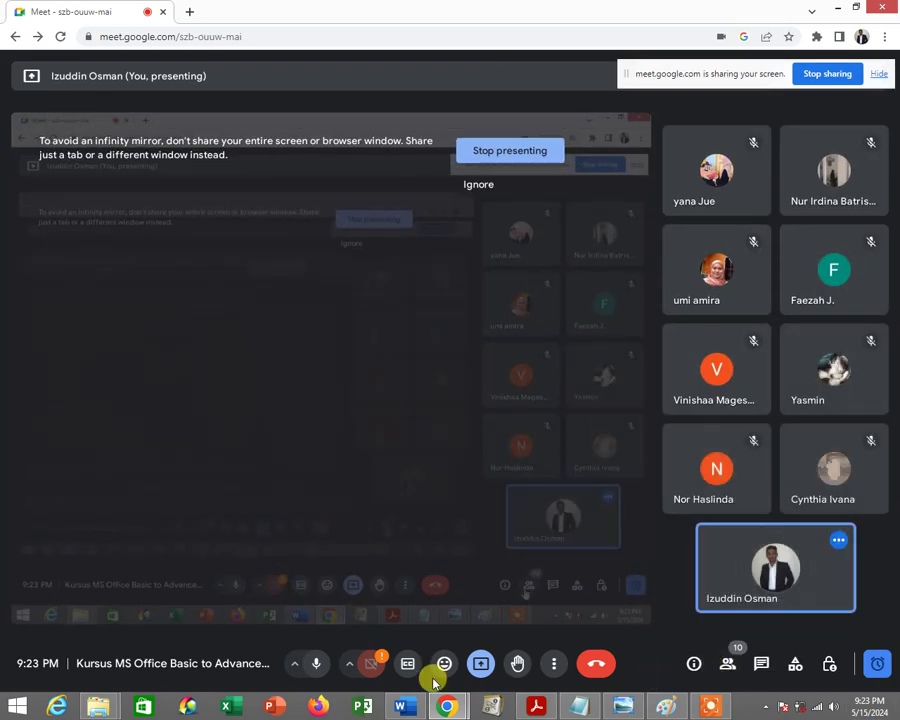
left_click(403, 706)
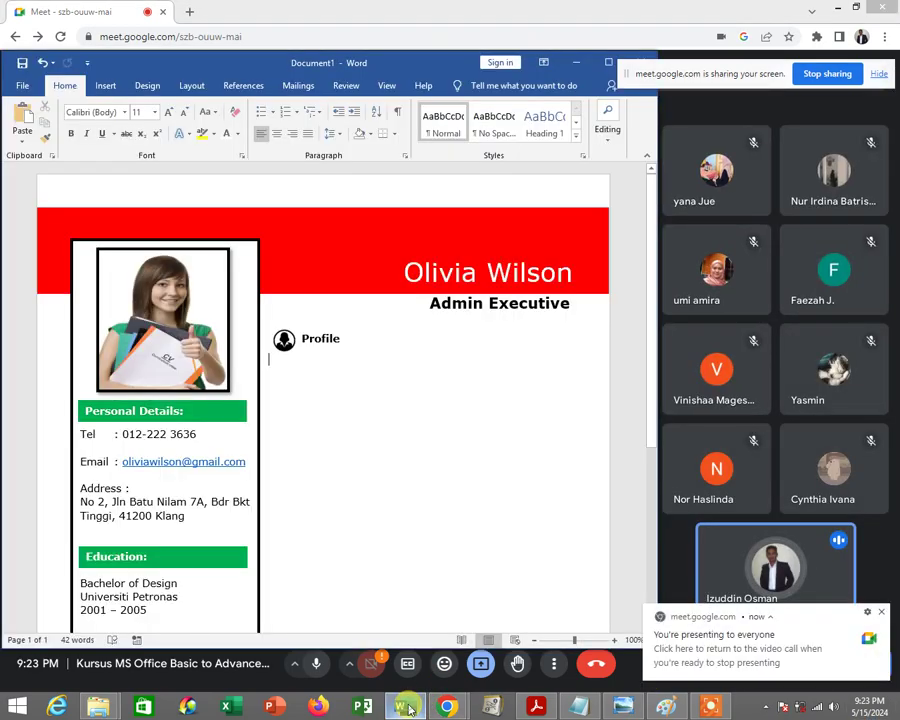
left_click(883, 612)
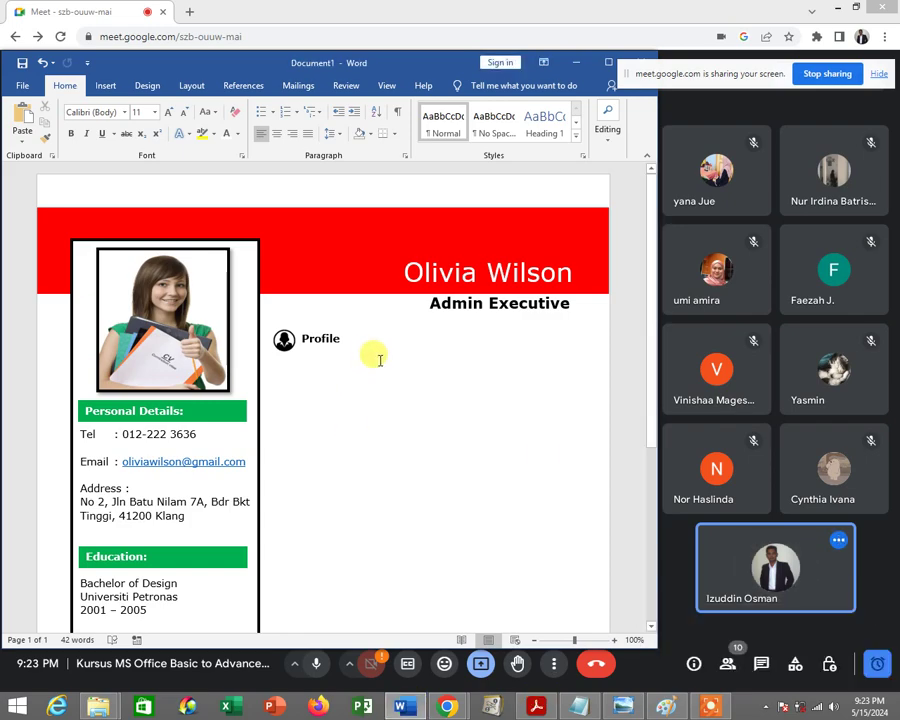
left_click(622, 706)
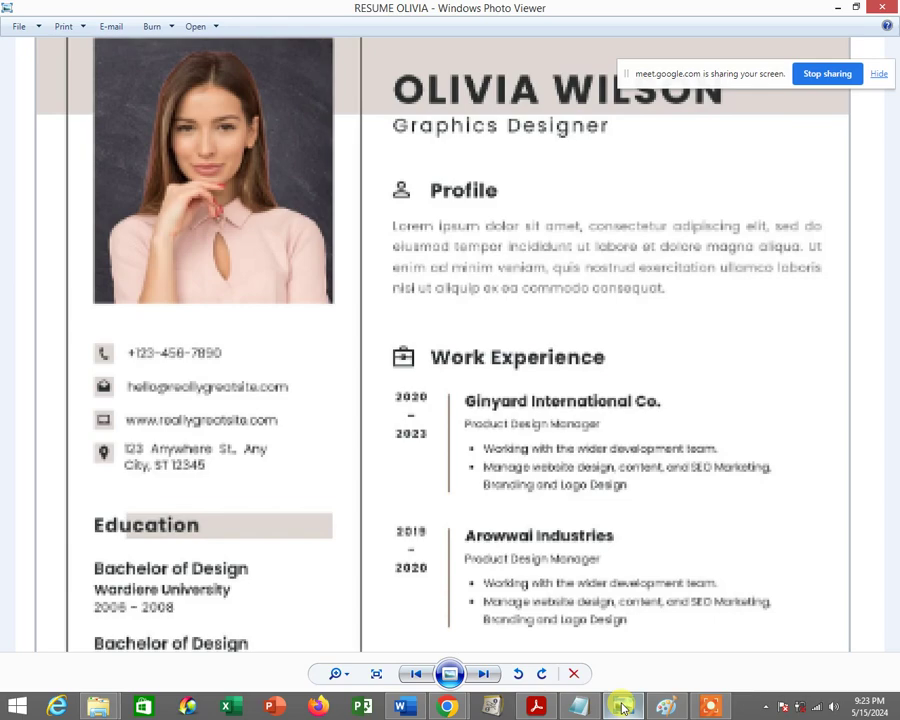
left_click(622, 706)
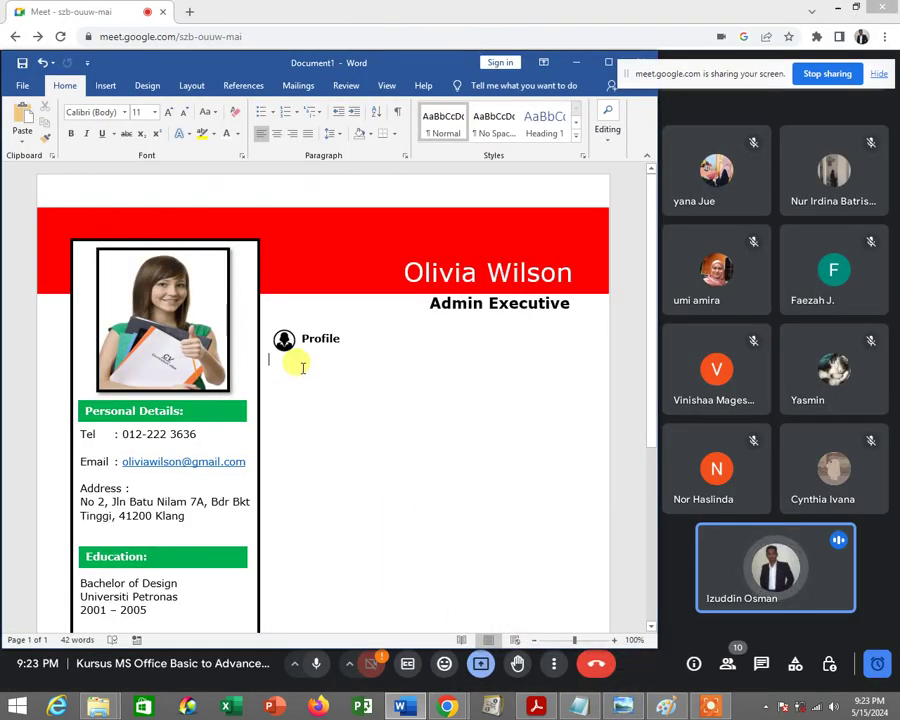
left_click(652, 628)
left_click(652, 628)
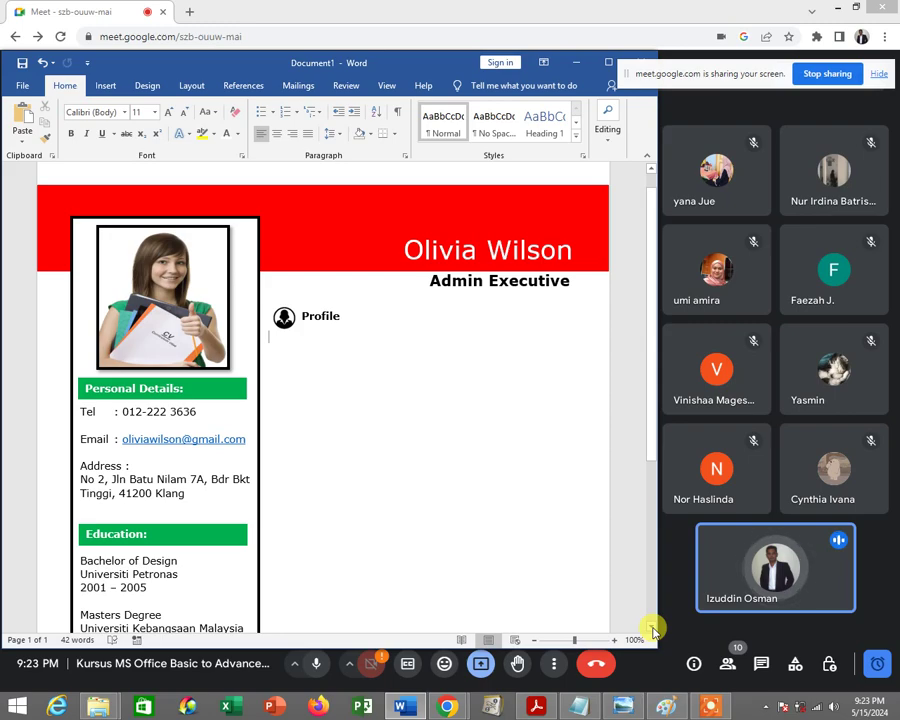
left_click(330, 328)
left_click(350, 332)
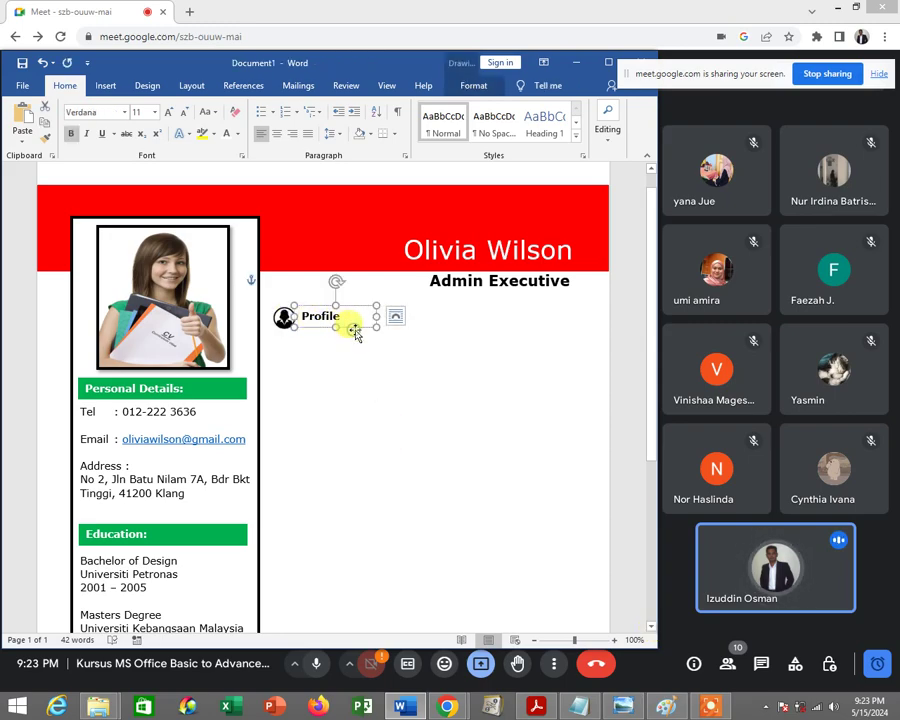
left_click(377, 349)
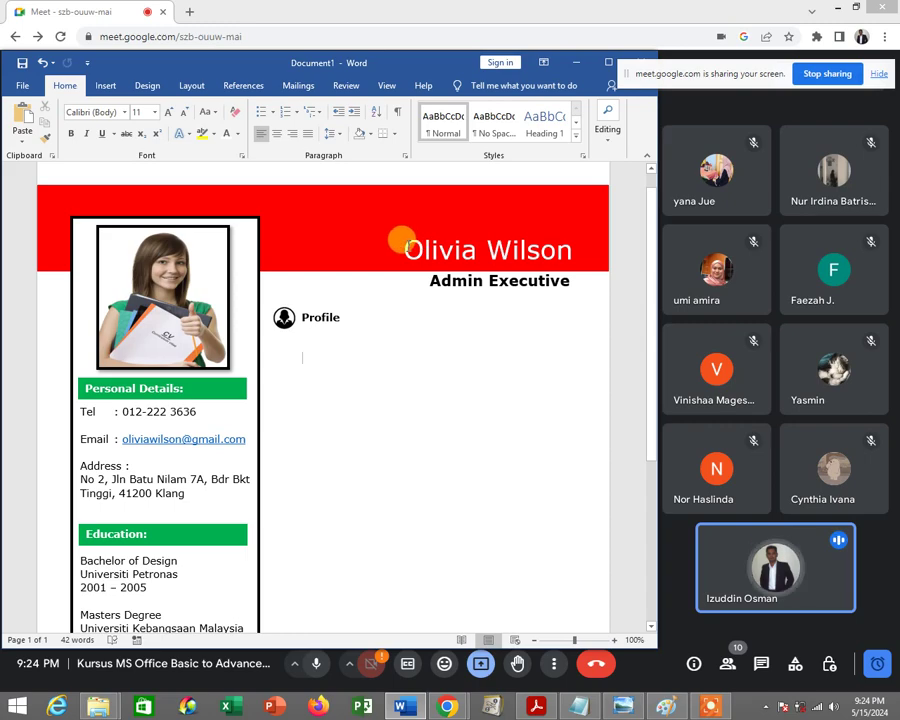
left_click_drag(405, 243, 572, 250)
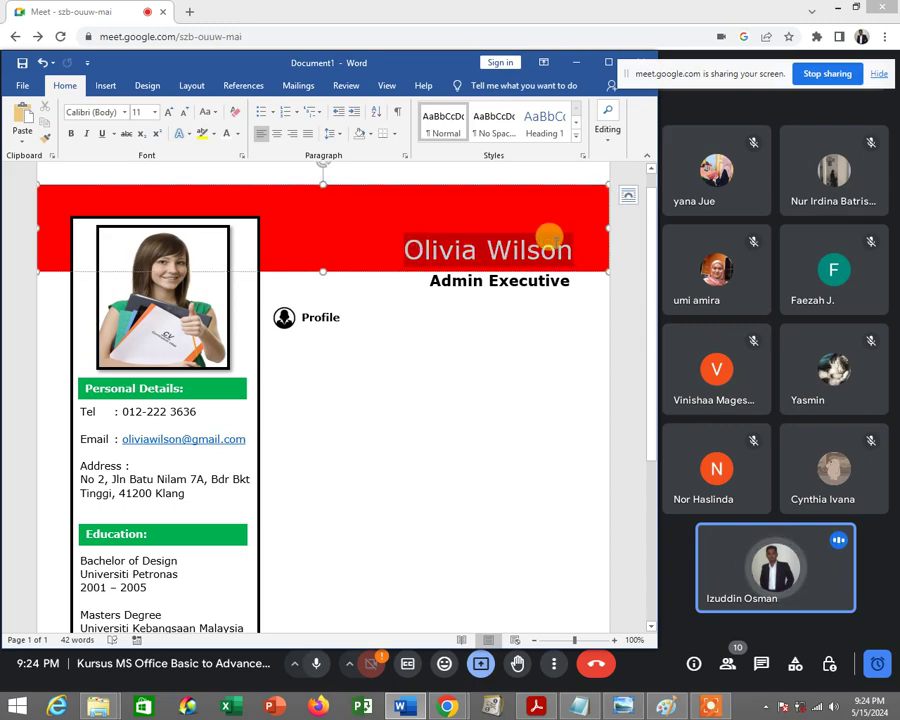
left_click(348, 344)
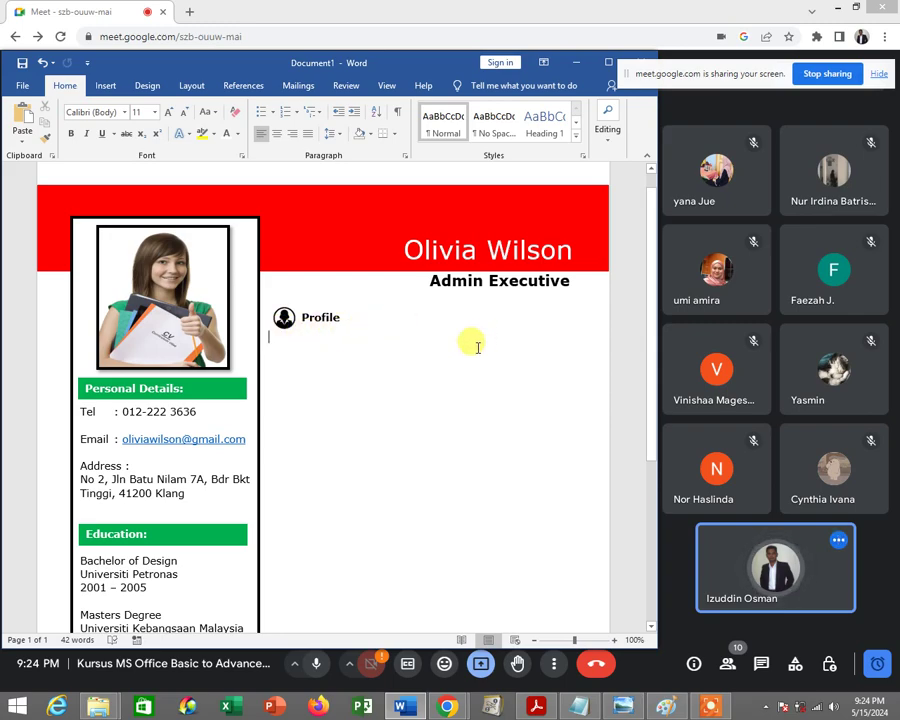
Insert a Simple Text Box from the Insert tab's Text Box gallery
left_click(105, 88)
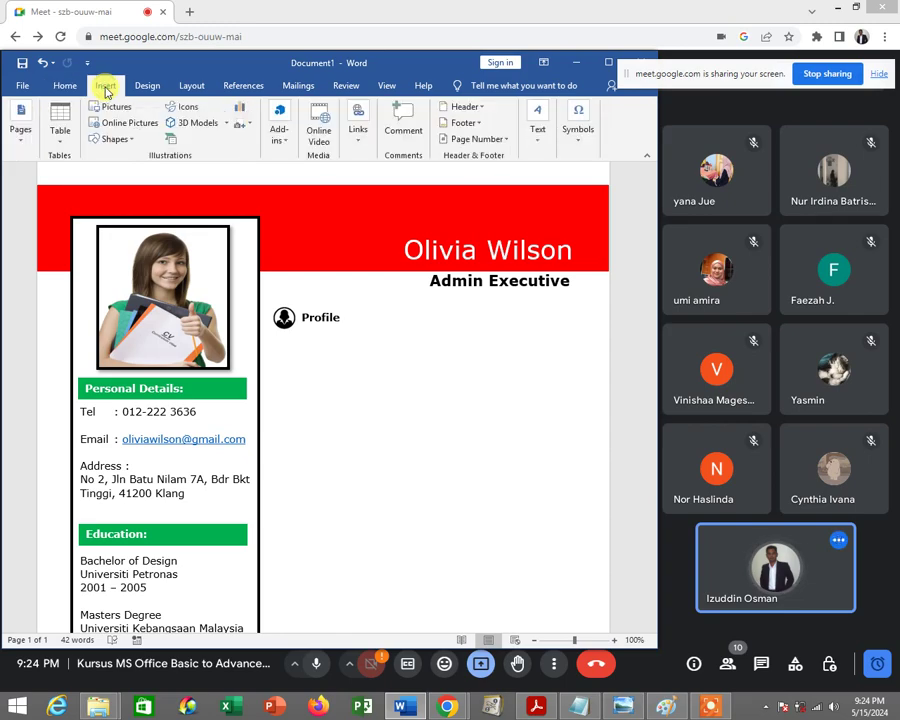
left_click(538, 125)
left_click(538, 190)
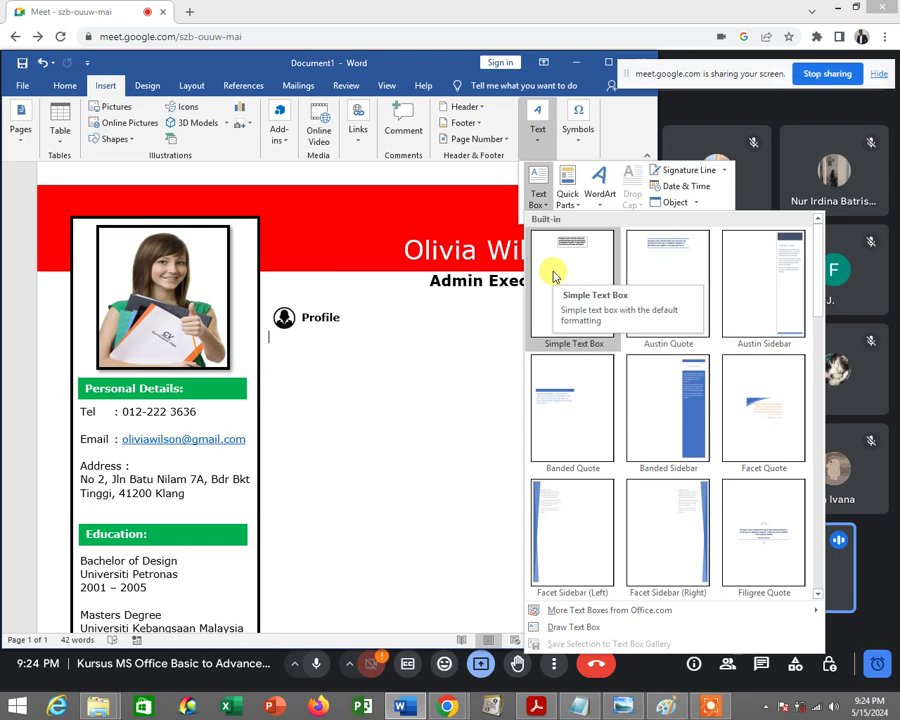
left_click(555, 275)
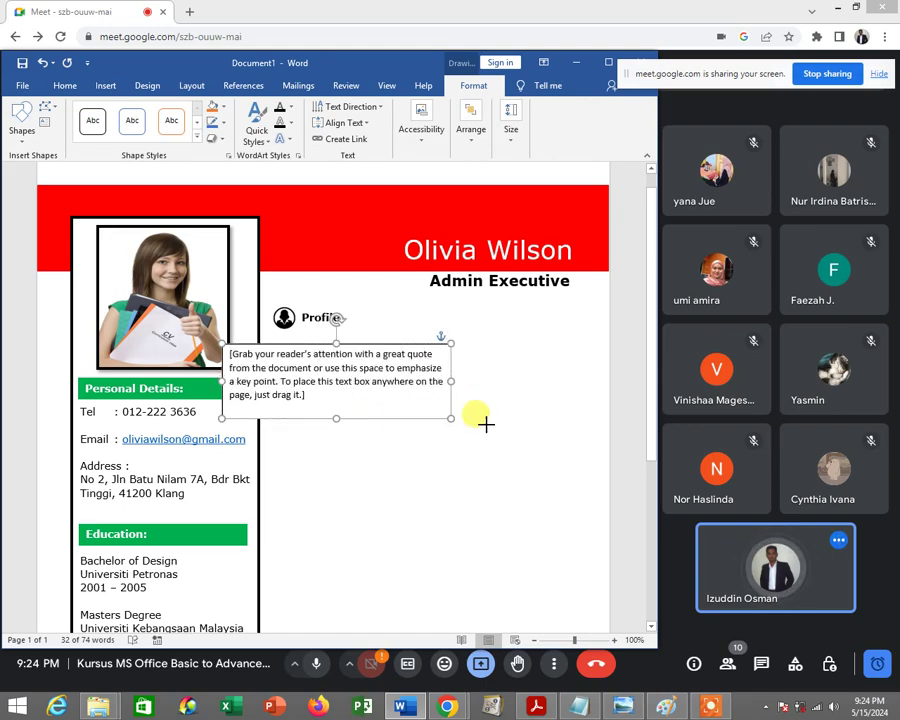
Enlarge the text box, place it under the Profile heading, and select its placeholder quote
left_click_drag(420, 410, 502, 426)
left_click_drag(443, 346, 493, 333)
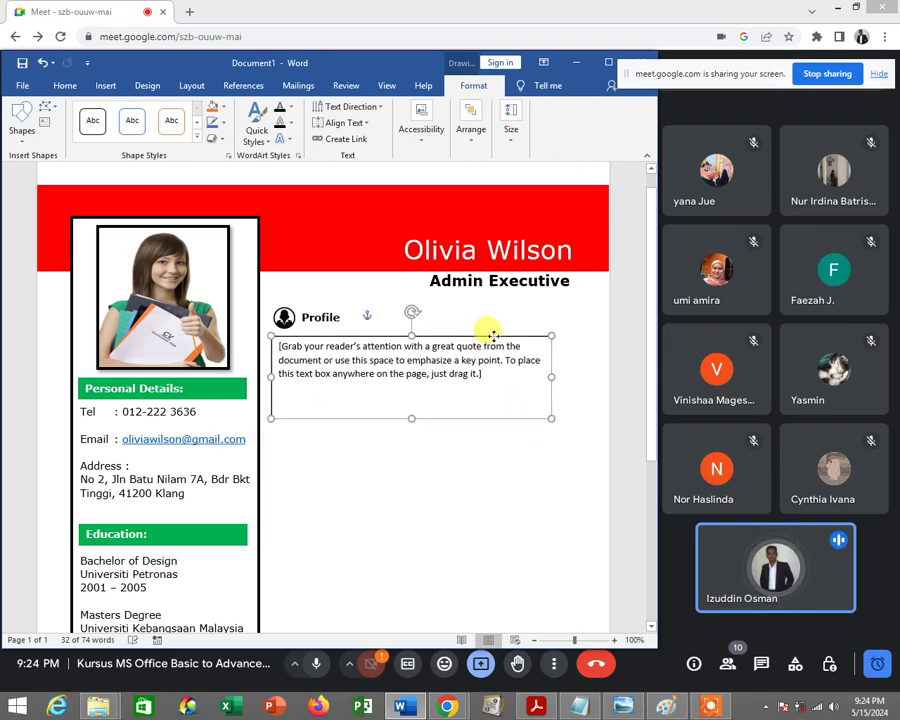
left_click(488, 344)
key("ctrl+a")
left_click_drag(490, 386, 492, 383)
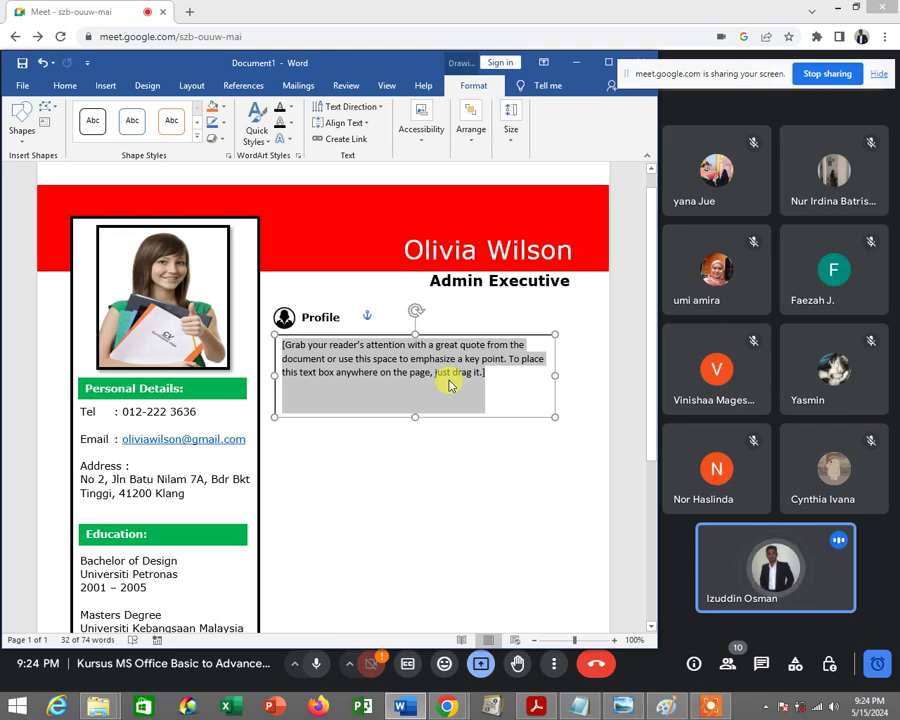
Delete the placeholder quote and widen the empty text box slightly toward the right edge
key("Delete")
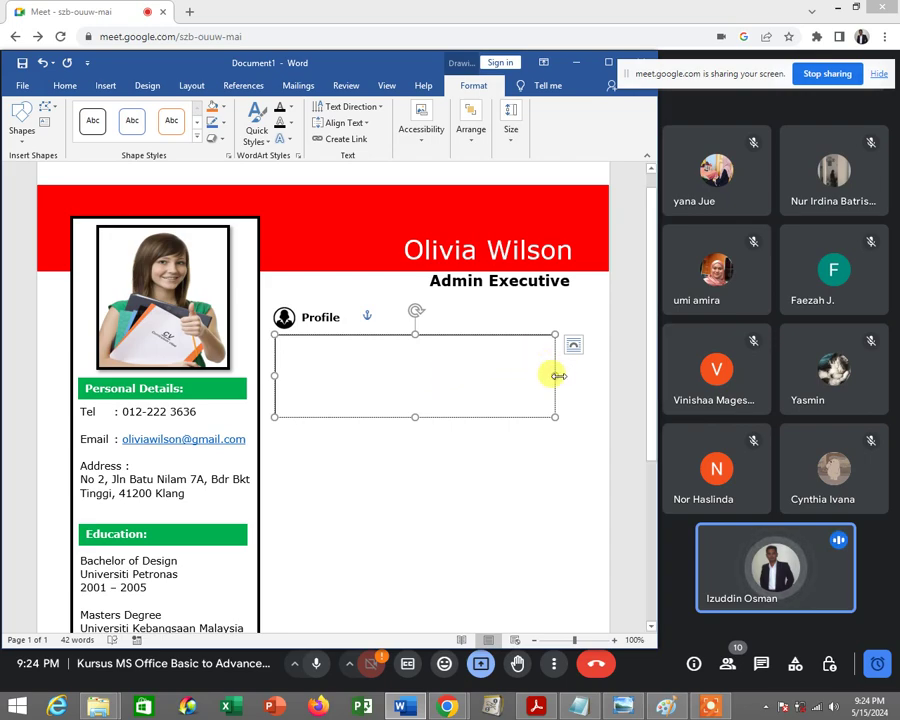
left_click_drag(560, 375, 589, 378)
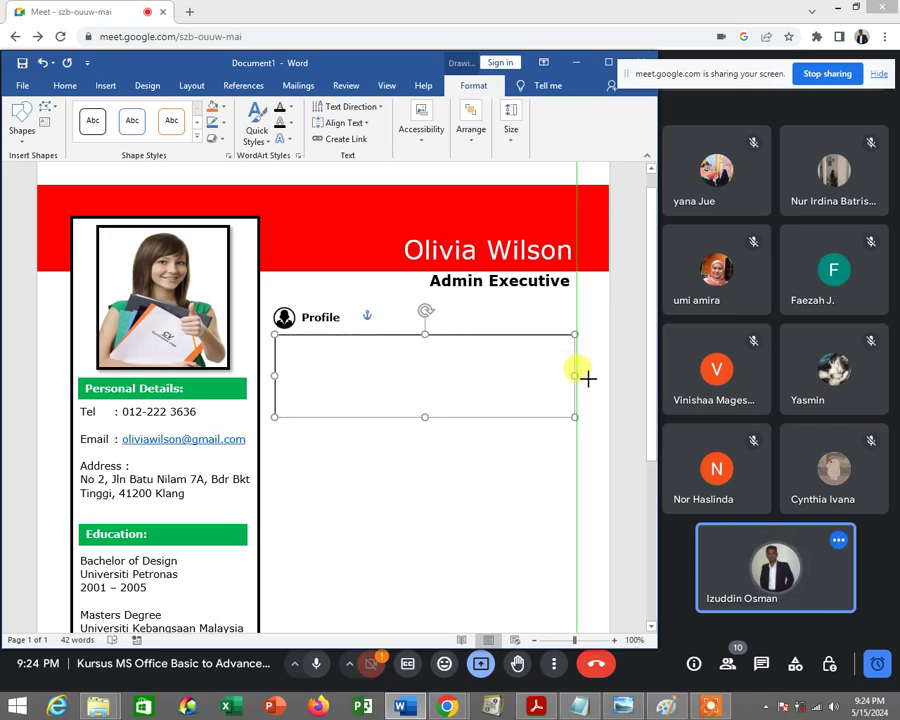
left_click_drag(589, 378, 594, 376)
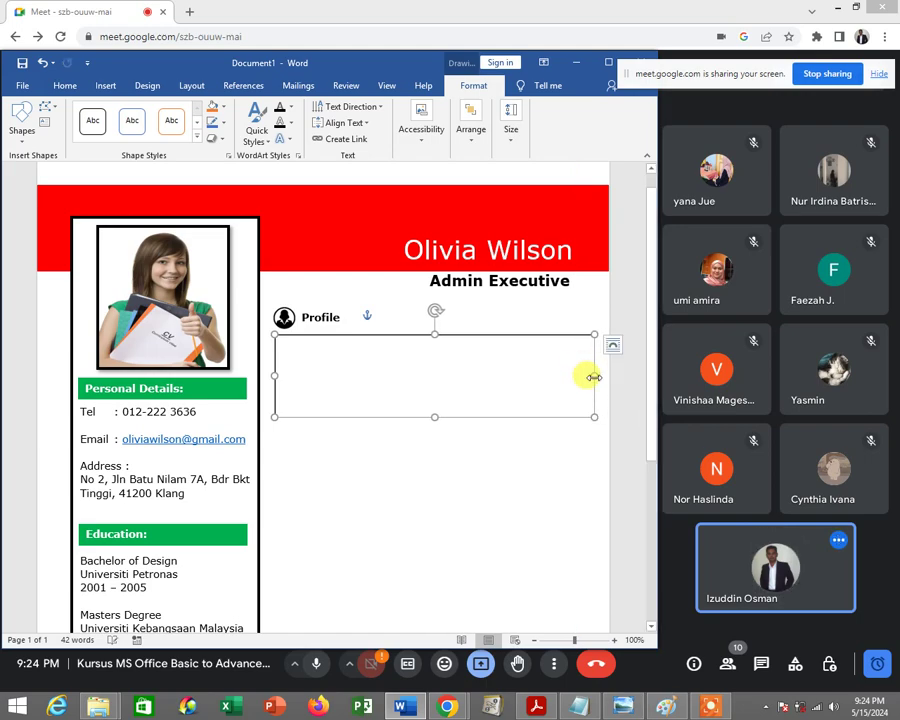
left_click_drag(594, 377, 586, 377)
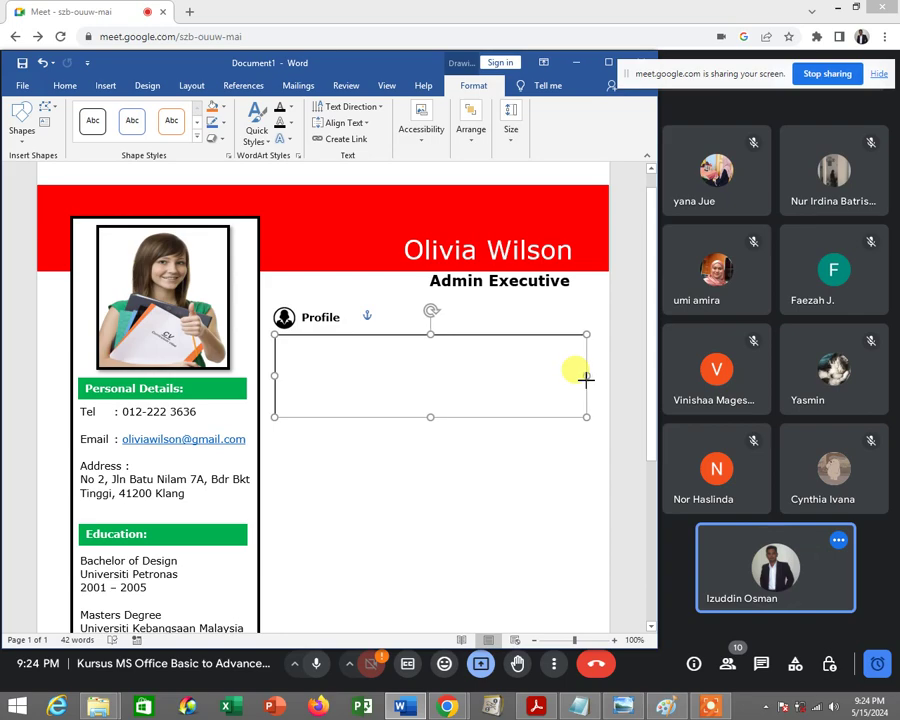
left_click(337, 348)
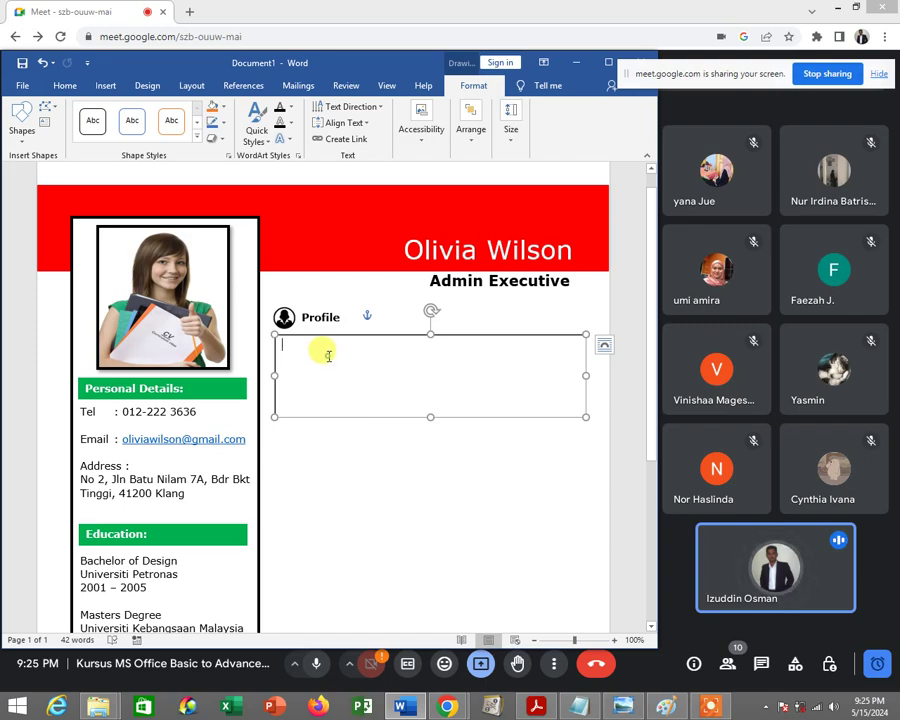
On the Layout tab, select the Spacing After value to change it to 0 pt
left_click(195, 88)
left_click(357, 140)
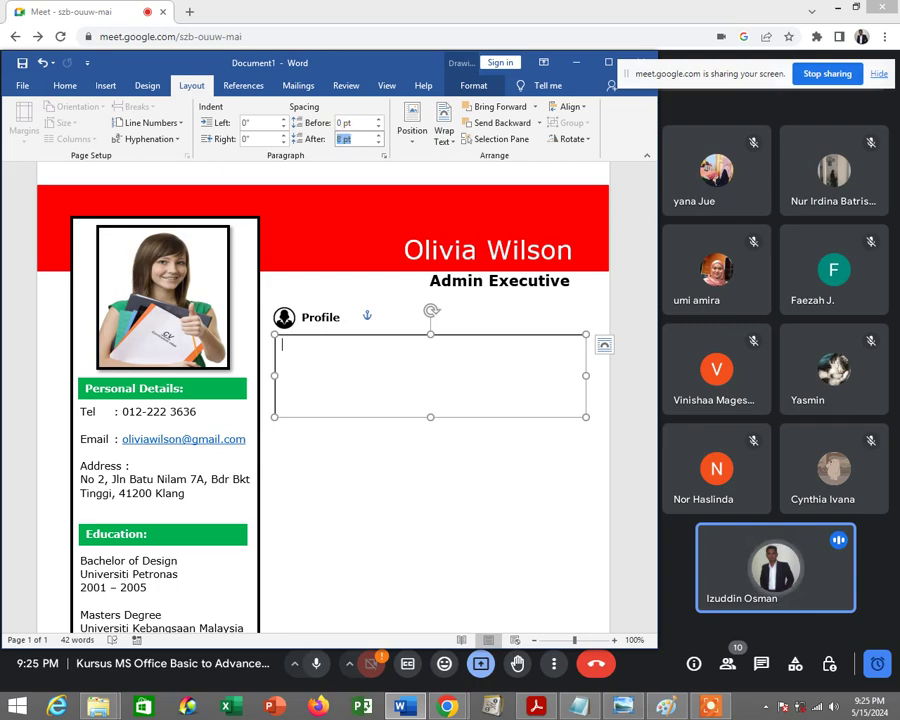
left_click(355, 140)
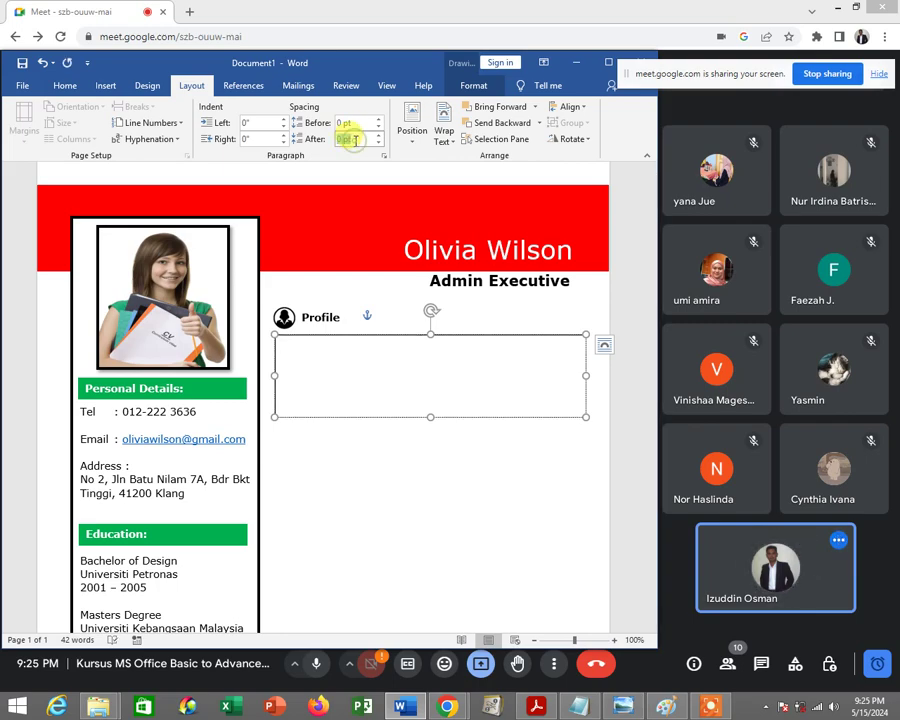
left_click(301, 346)
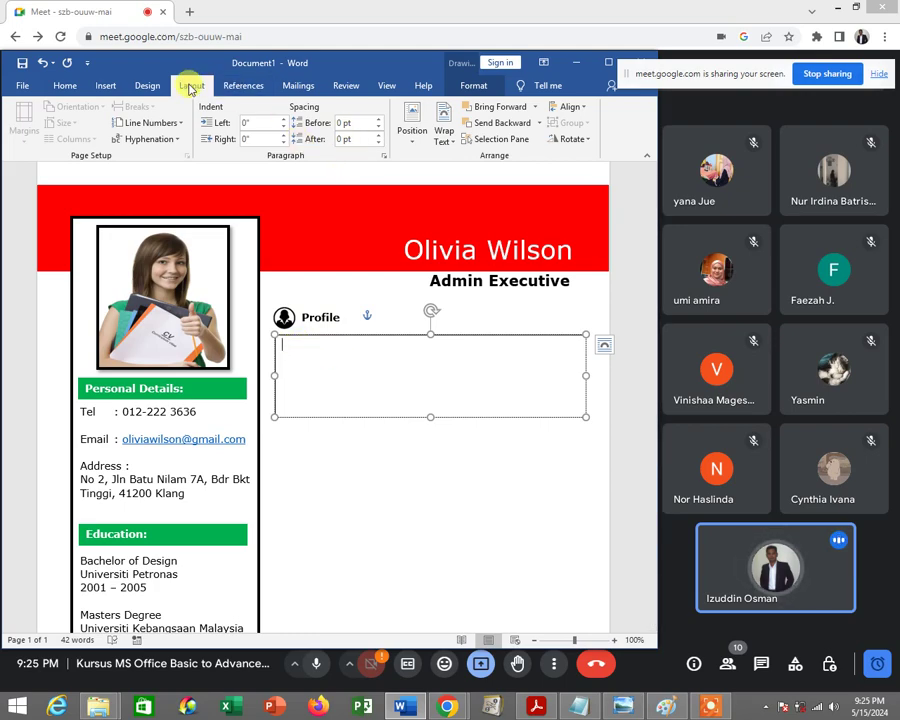
left_click(352, 137)
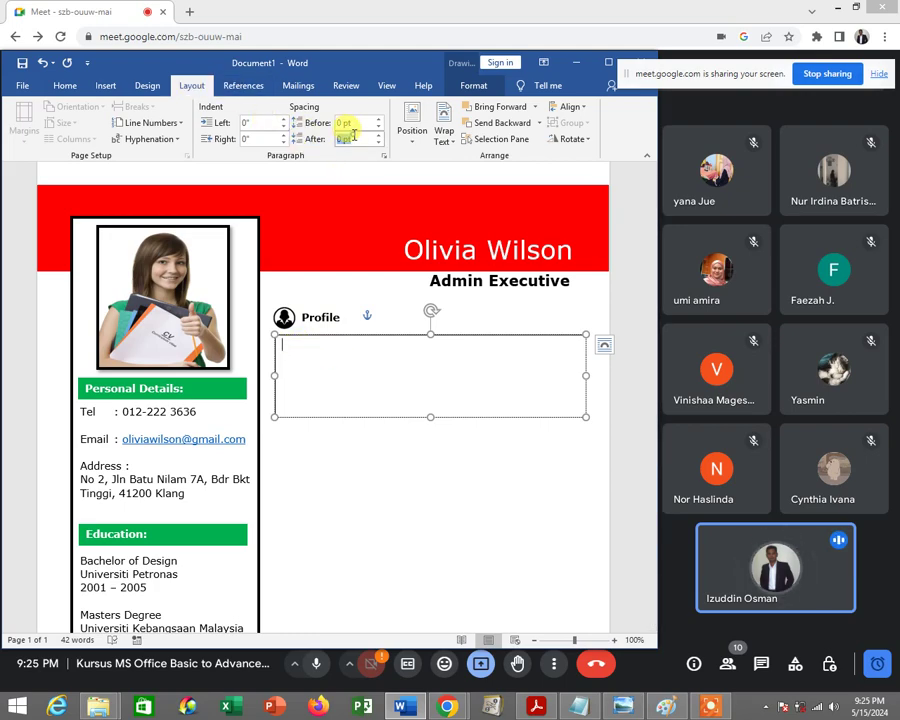
Apply 0 pt spacing, then type a profile sentence with the applicant's name and 6 years' Administration experience
type("0")
left_click(295, 366)
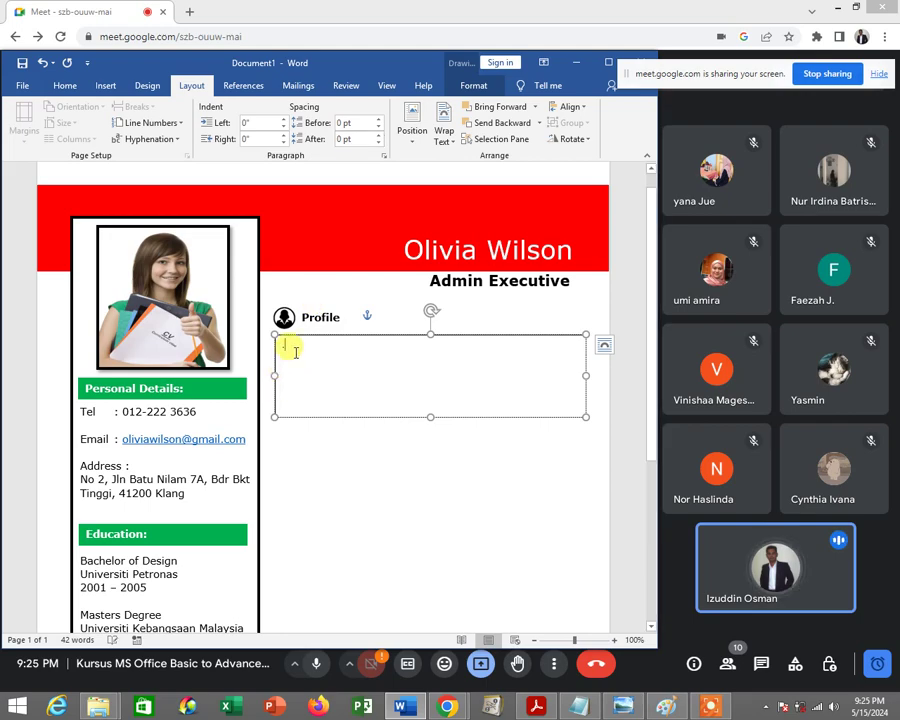
key("BackSpace")
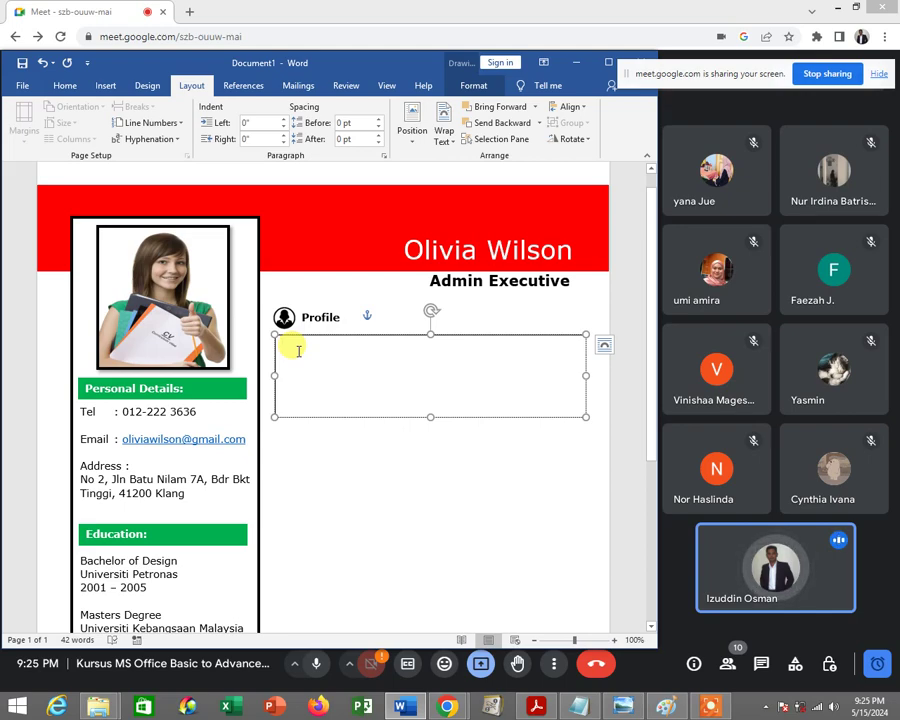
type("My")
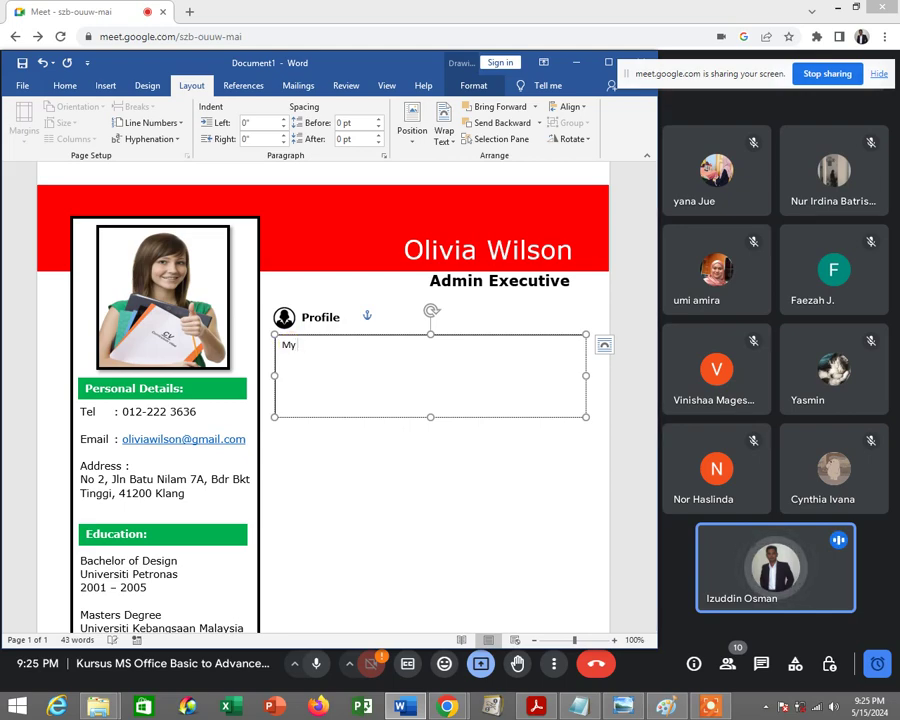
type(" name i")
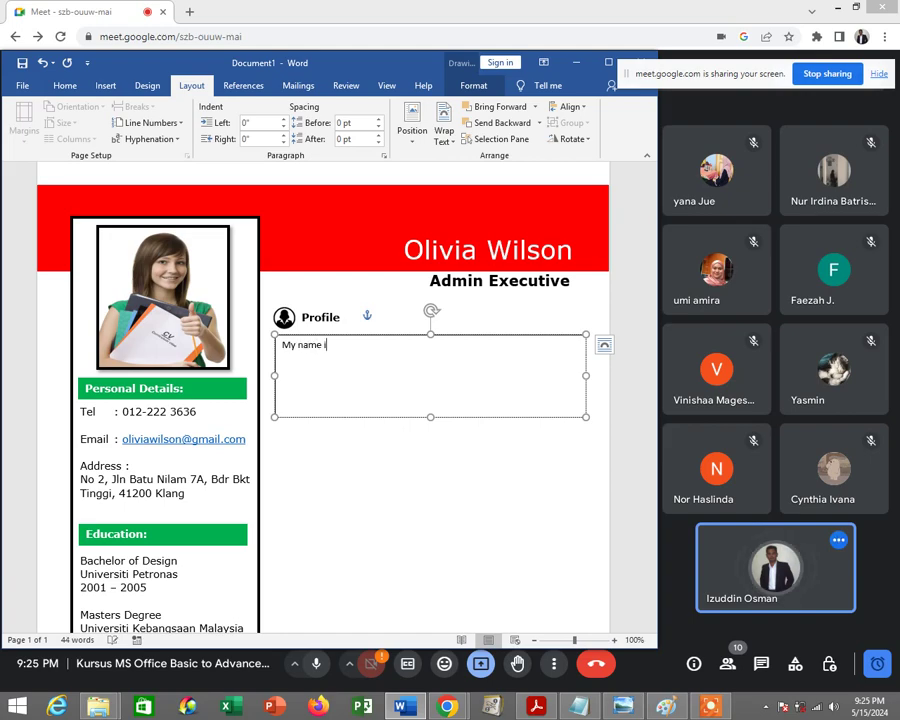
type("s Olivia")
type(" Wilson. ")
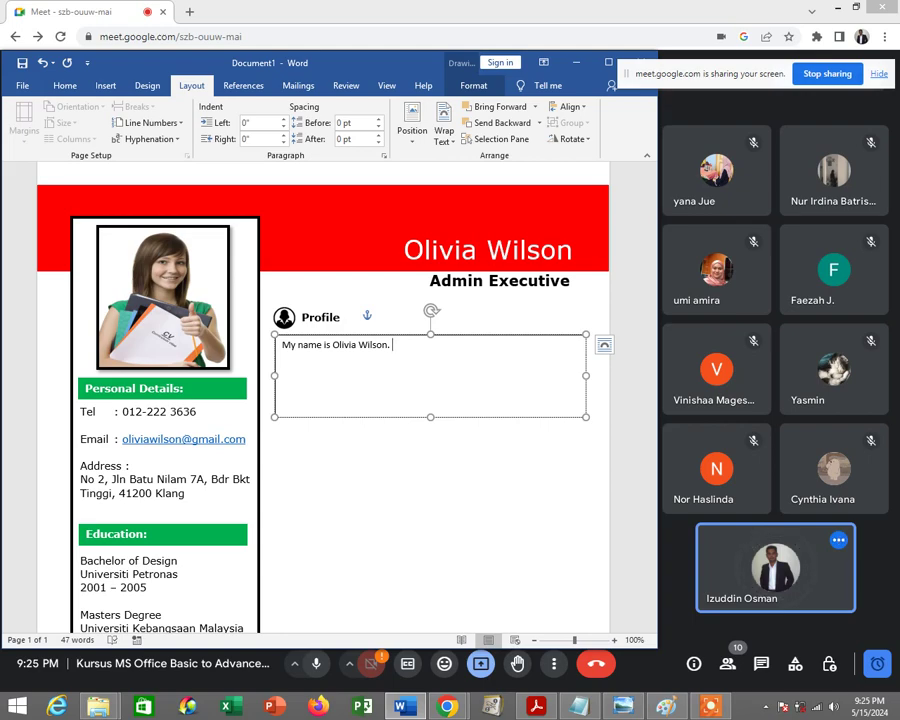
type("I")
type(" ha")
type("ve 6")
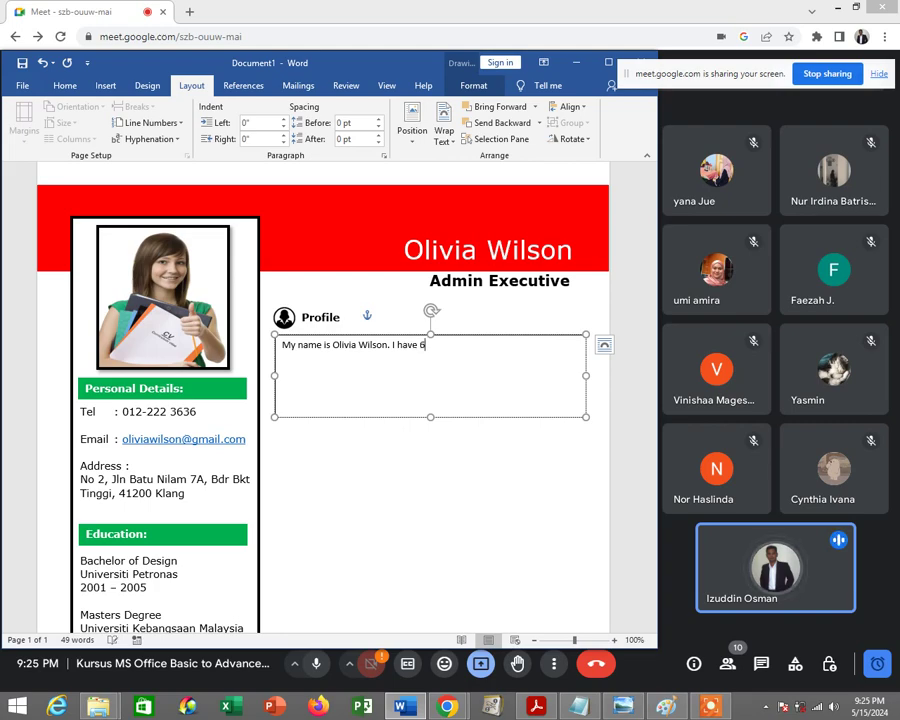
type(" years experience")
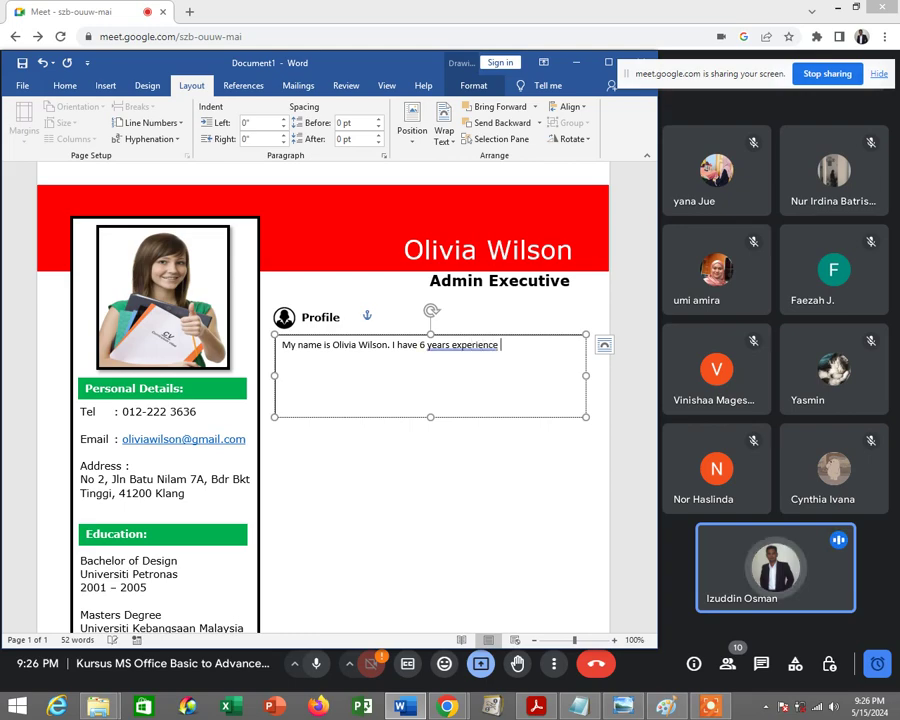
type("in the")
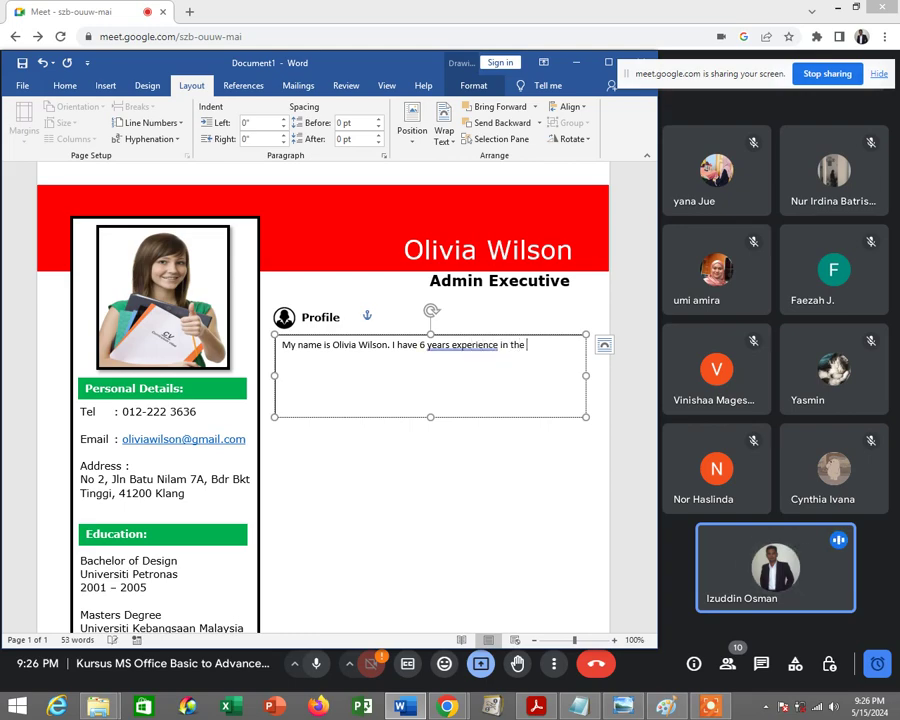
type(" Adm")
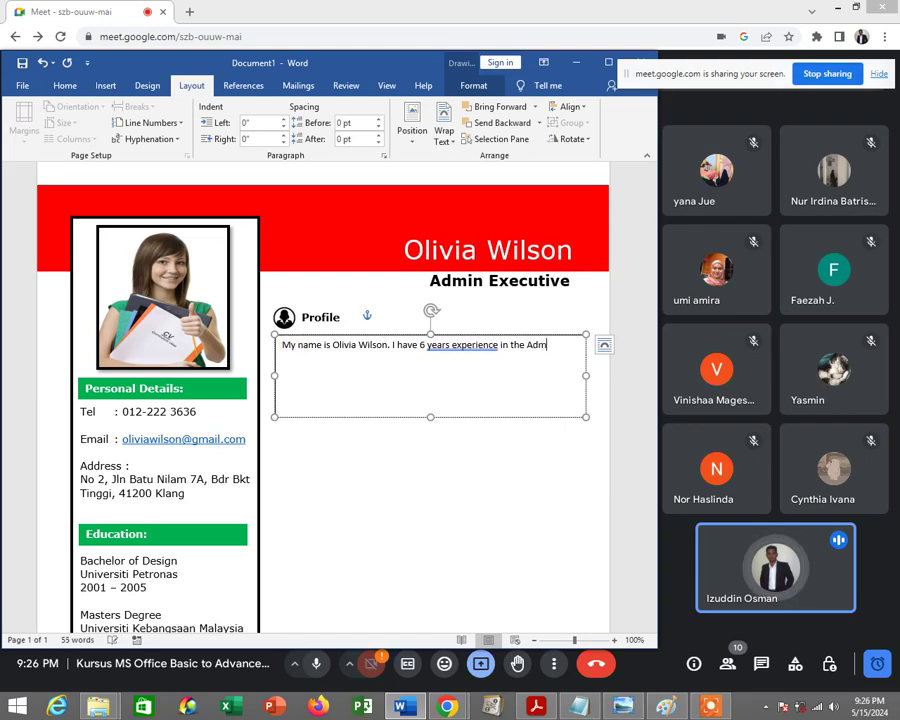
type("inistration f")
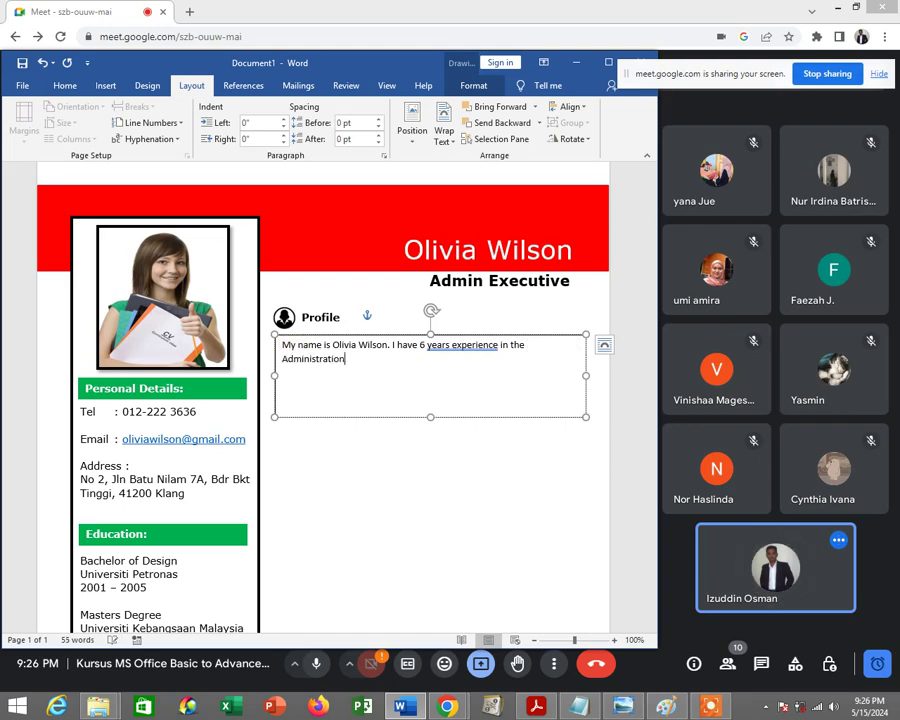
type("ield")
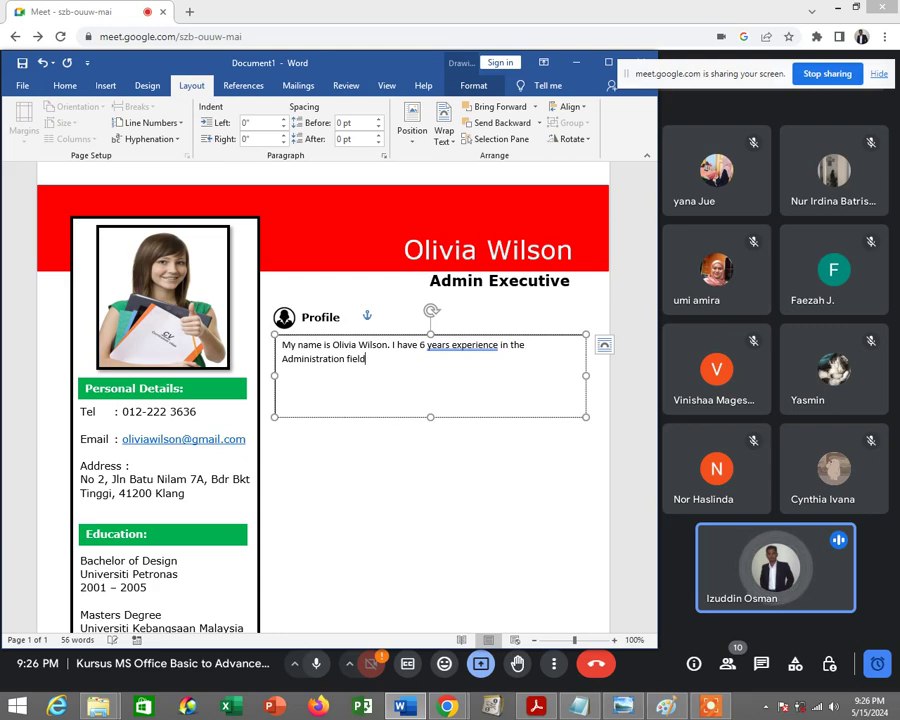
type(".")
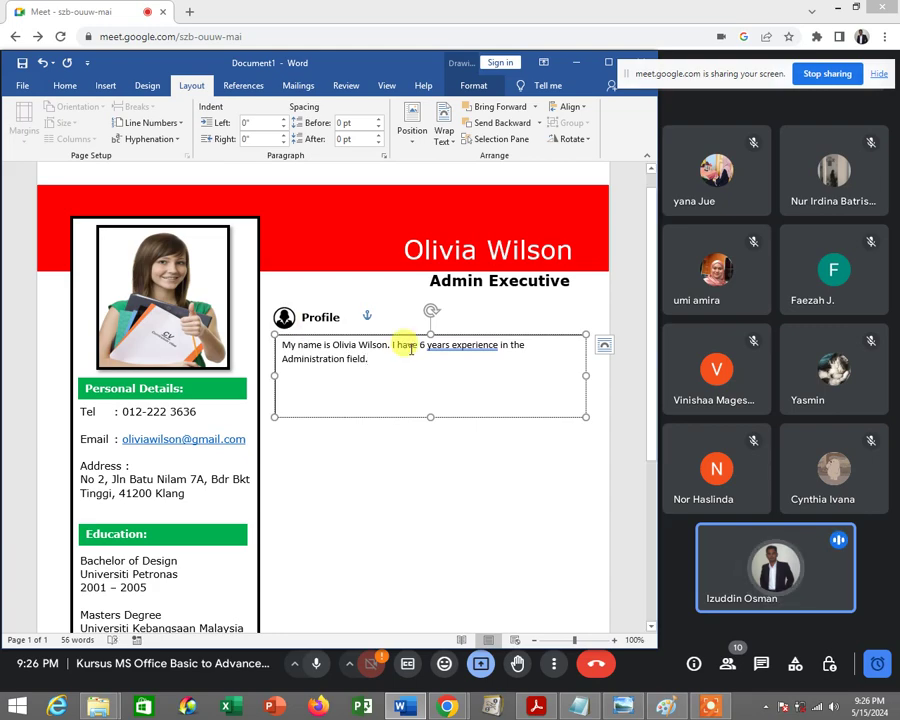
Accept the spelling suggestion so the sentence reads "6 years' experience" with the apostrophe
right_click(463, 345)
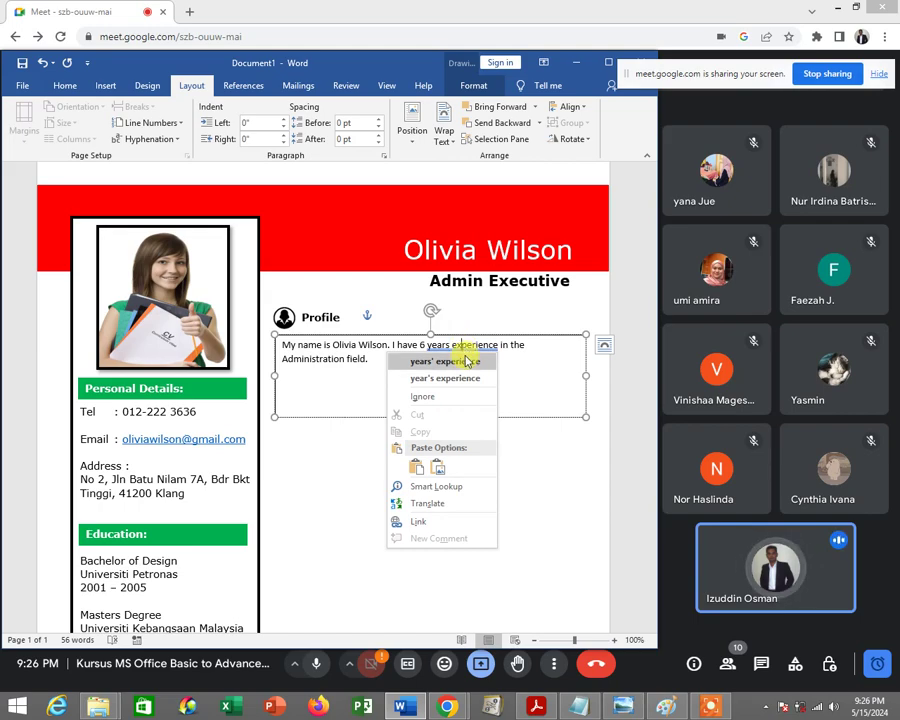
left_click(466, 362)
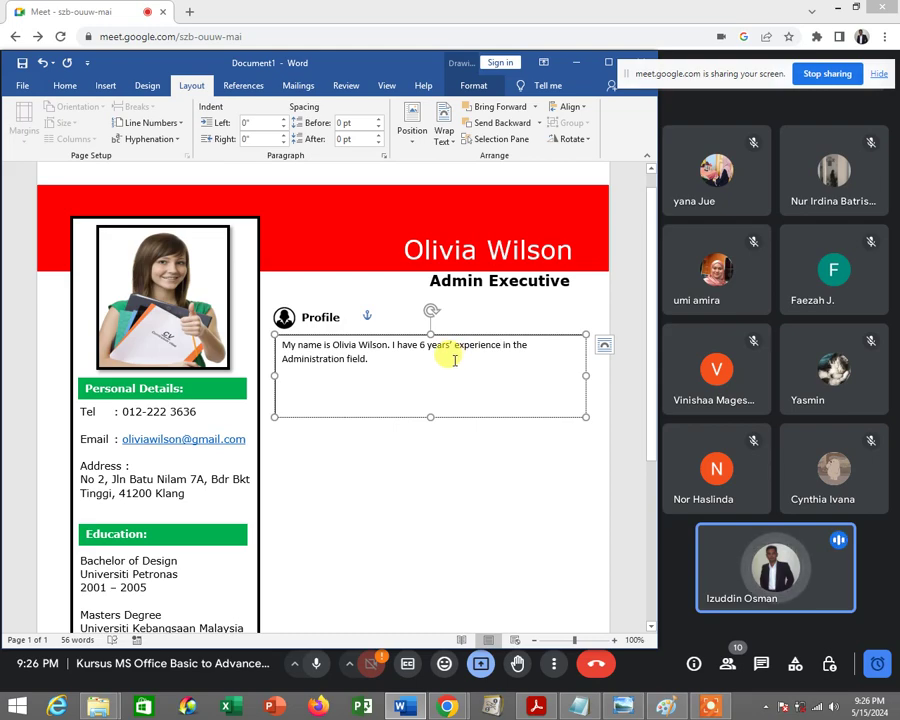
left_click(454, 360)
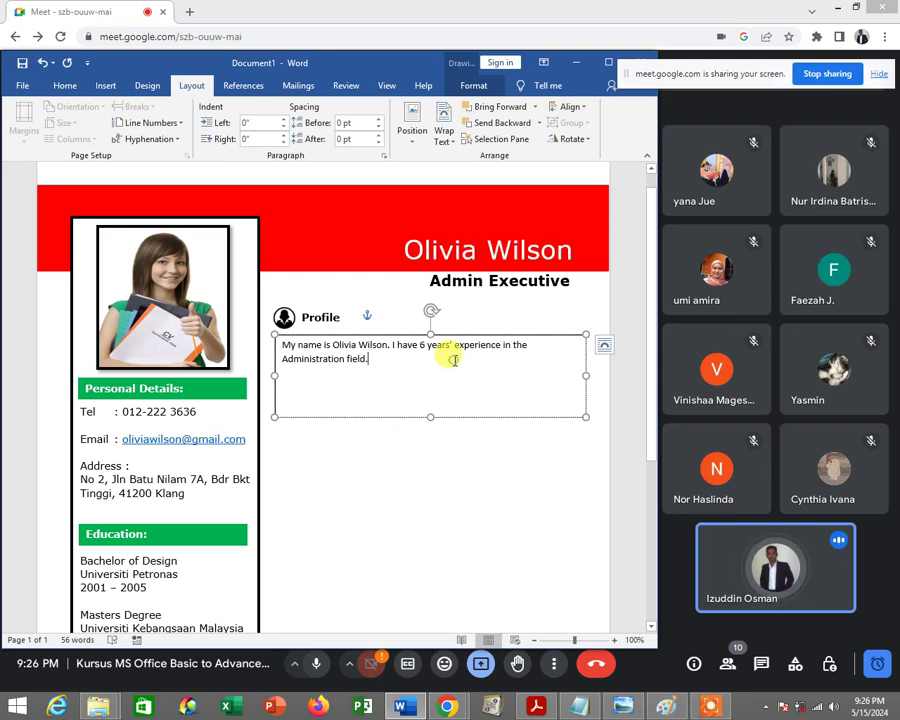
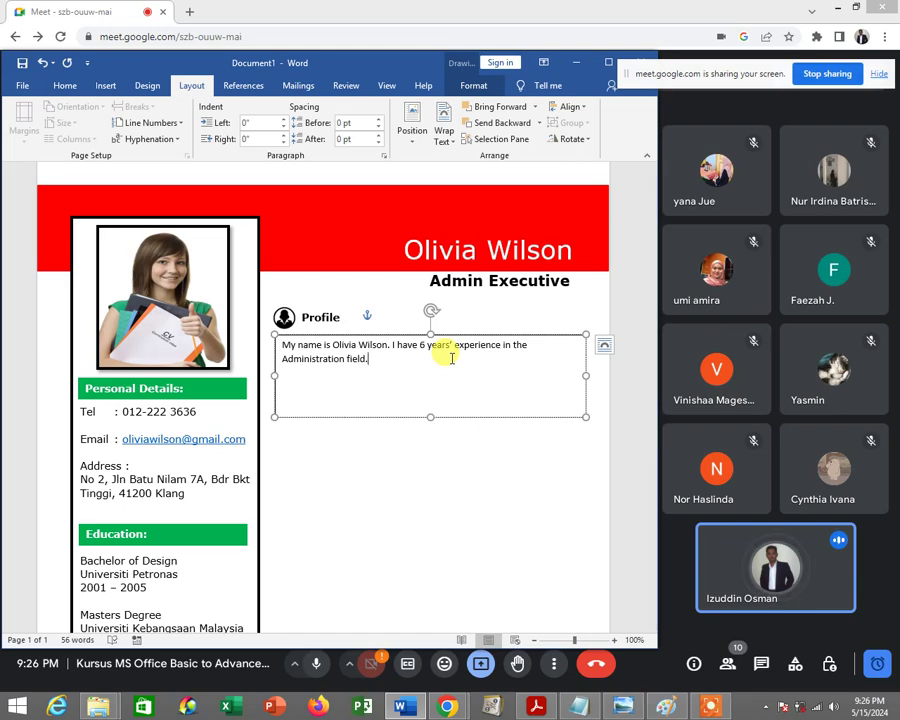
Replace the years-of-experience wording in the Profile with 'I am a specialist in Excel.'
key("BackSpace")
key("BackSpace")
key("BackSpace")
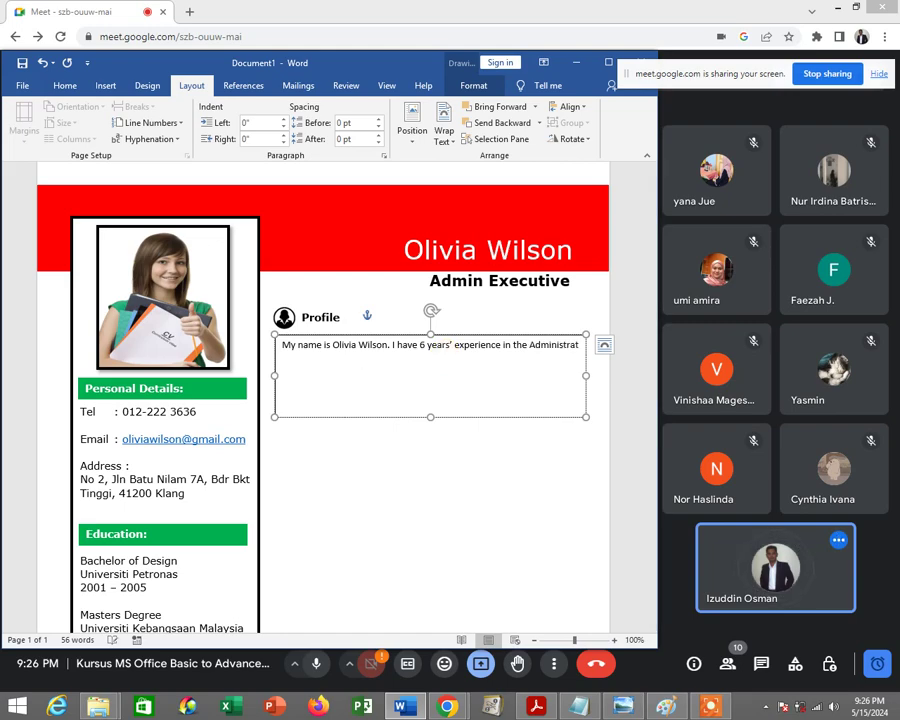
key("BackSpace")
key("BackSpace")
key("BackSpace")
key("BackSpace")
key("BackSpace")
key("BackSpace")
key("BackSpace")
key("BackSpace")
key("BackSpace")
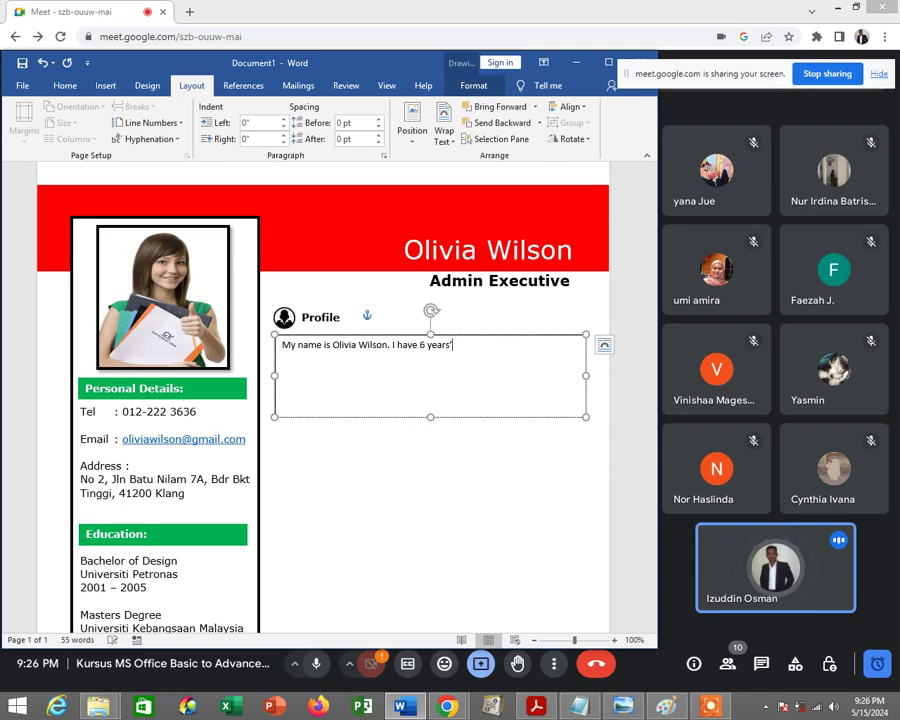
key("BackSpace")
key("BackSpace")
key("BackSpace")
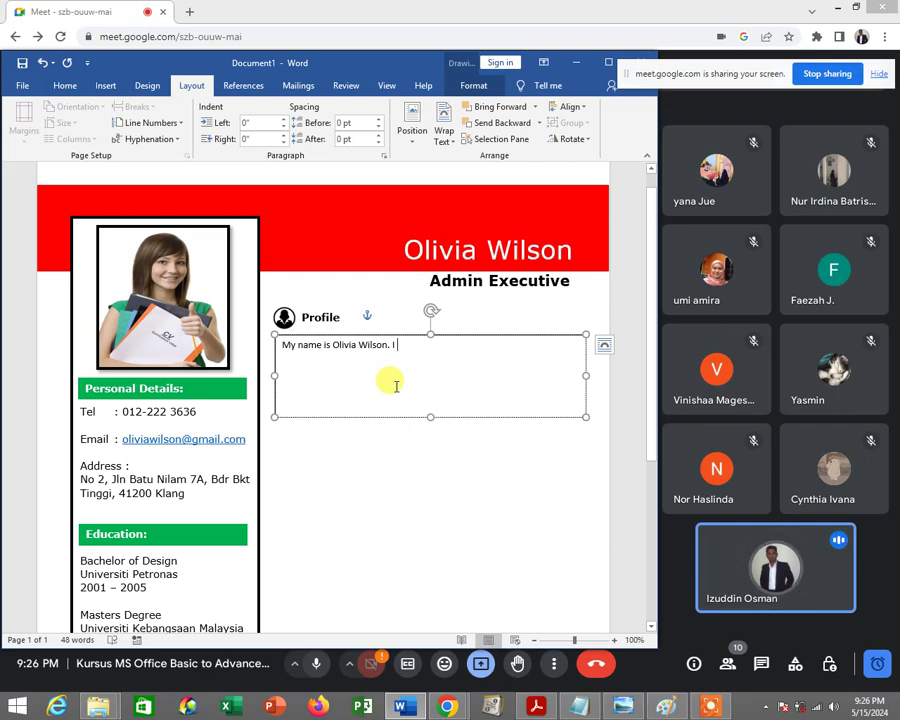
type("am ")
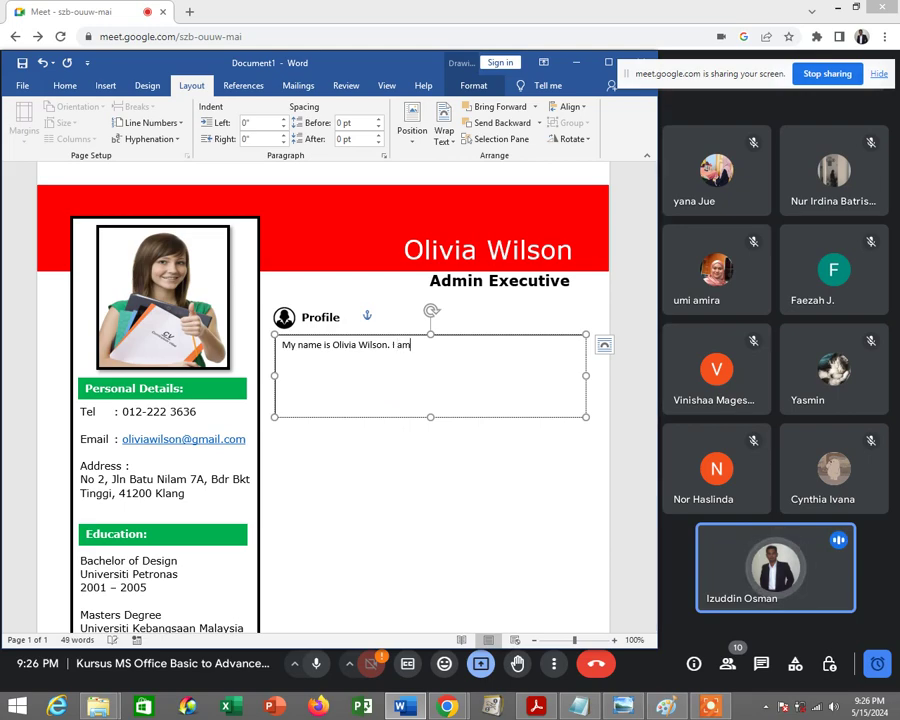
type("a spec")
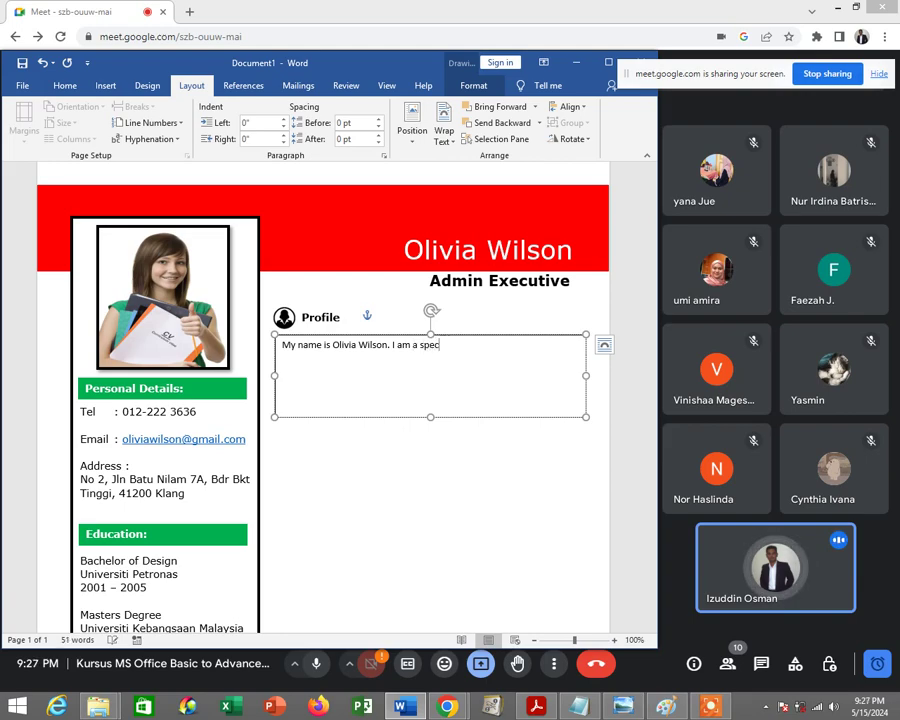
type("ial")
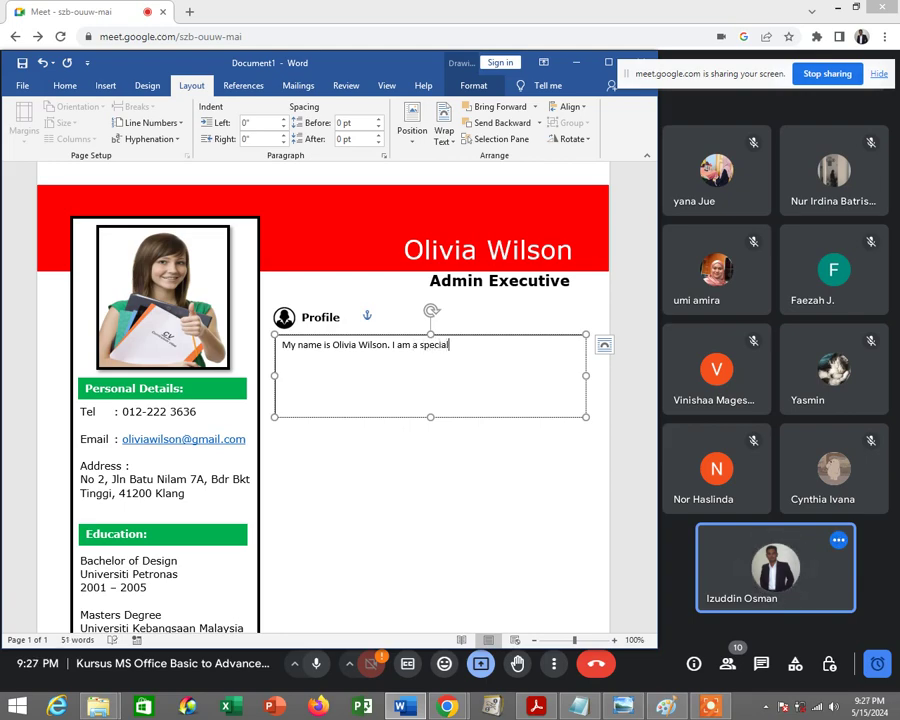
type("ist in")
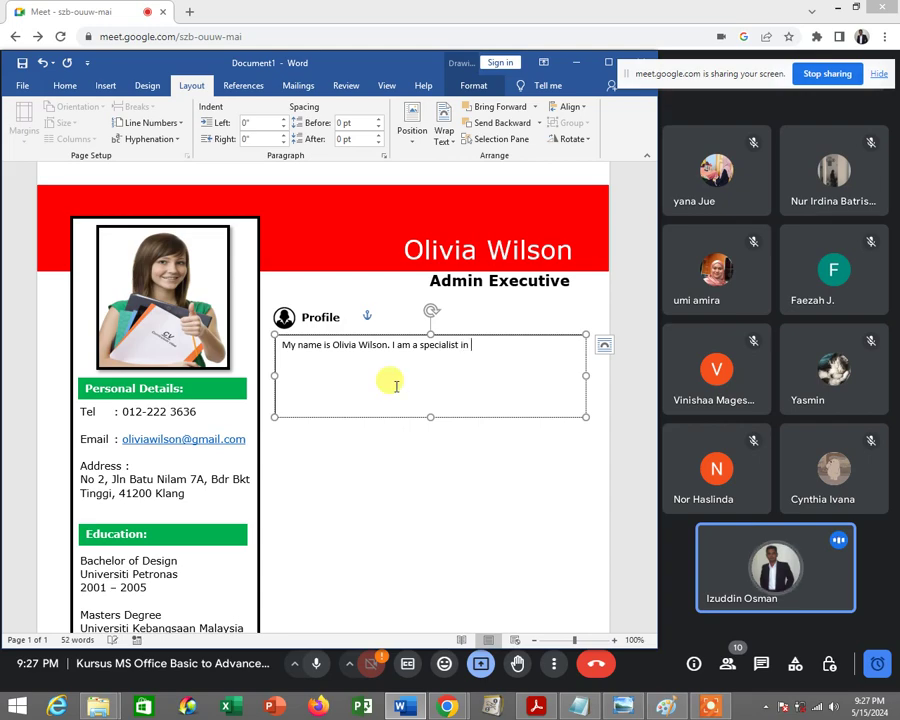
type(" Excel")
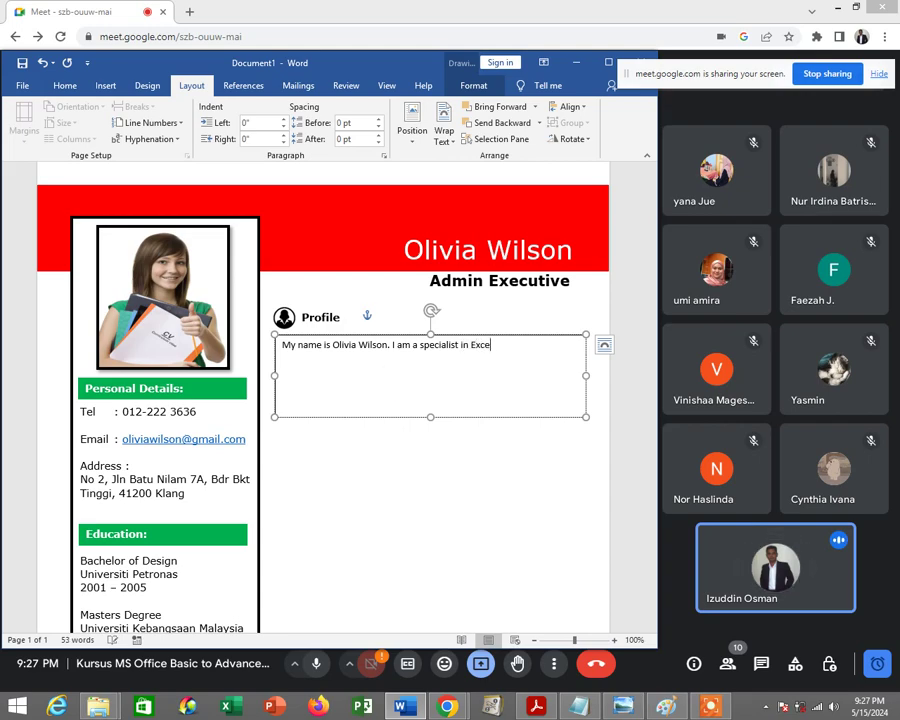
type(".")
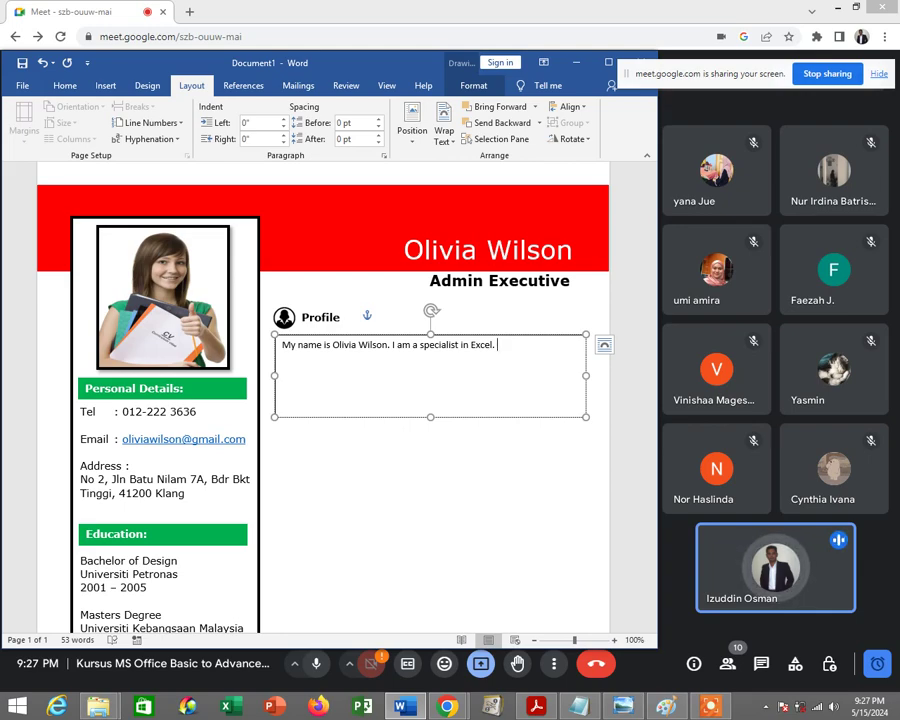
Erase the English profile text and type a Malay opening, 'Nama saya', introducing her name
key("BackSpace")
key("BackSpace")
key("BackSpace")
key("BackSpace")
key("BackSpace")
key("BackSpace")
key("BackSpace")
key("BackSpace")
key("BackSpace")
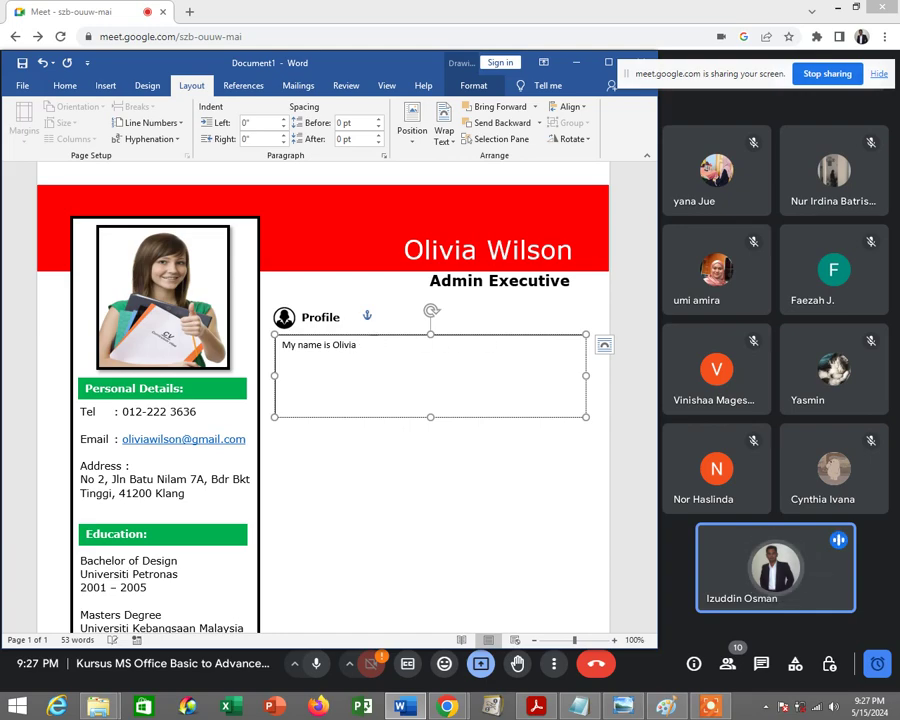
key("BackSpace")
key("BackSpace")
key("BackSpace")
key("BackSpace")
key("BackSpace")
key("BackSpace")
type("Na")
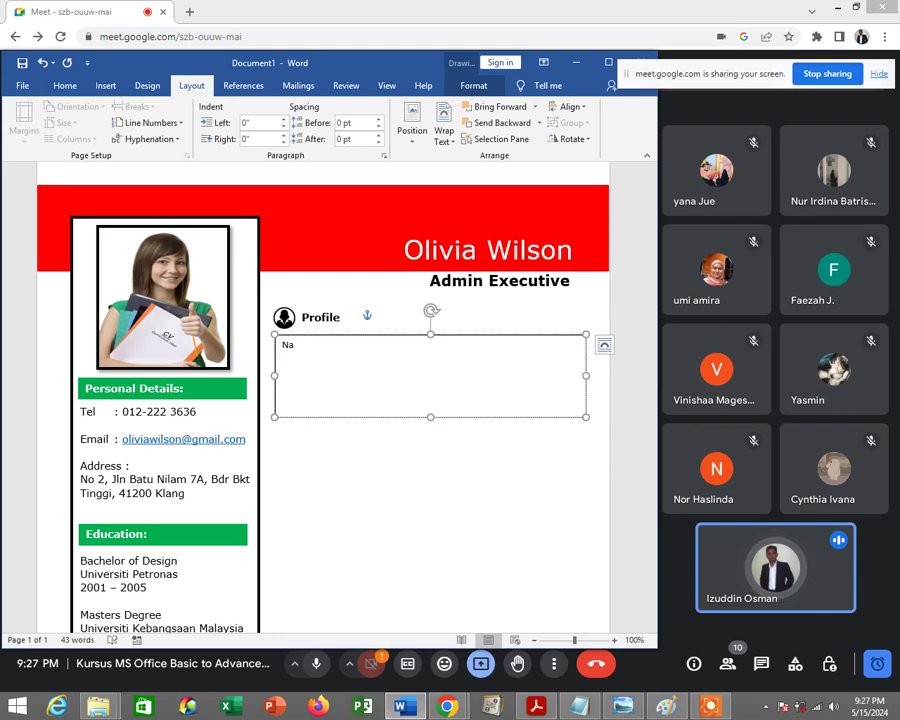
type("ma saya")
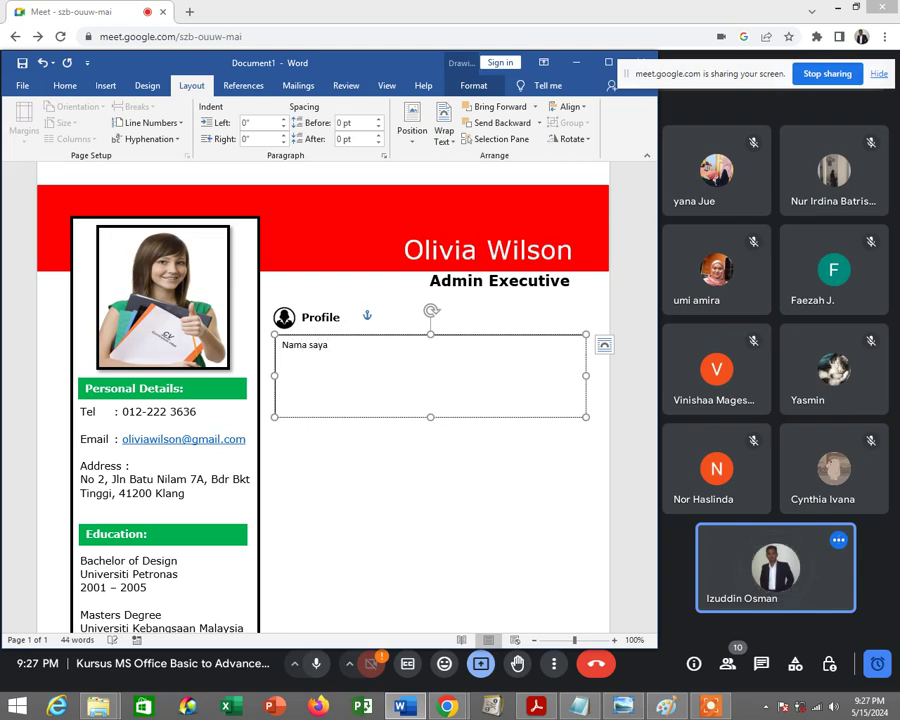
type(" Miss")
key("BackSpace")
key("BackSpace")
key("BackSpace")
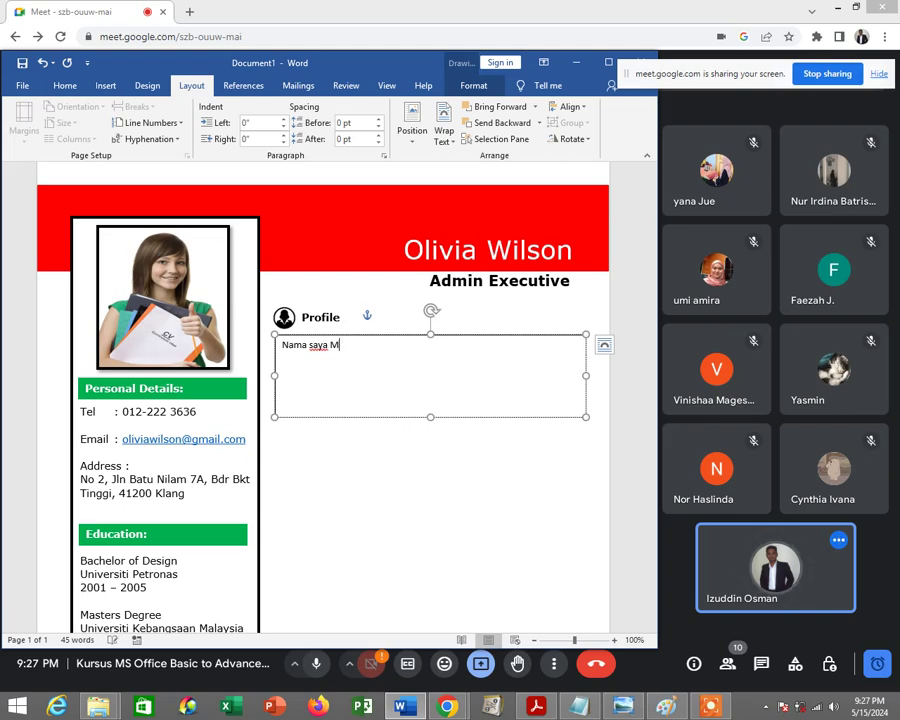
key("BackSpace")
type("i")
type("k Onli")
type("via")
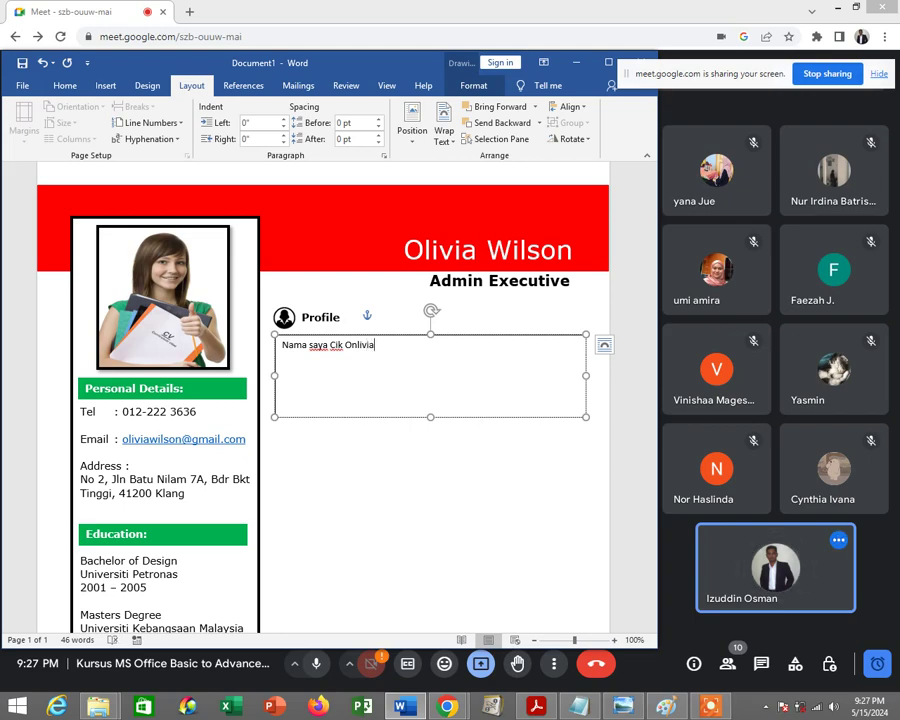
key("BackSpace")
key("Right")
key("Right")
key("Right")
key("Right")
key("Right")
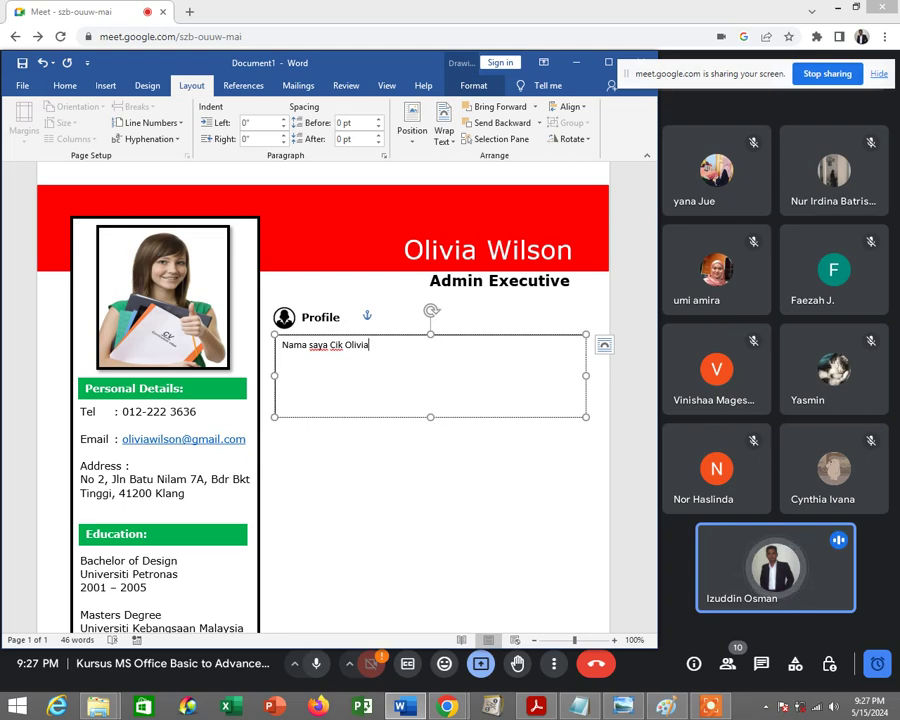
Add 'Saya mempunyai kepakaran di dalam Excel.' and start a new line 'Saya juga mempunyai kenderaan sendiri'
type(".")
type(" Saya ,")
type("e")
key("BackSpace")
key("BackSpace")
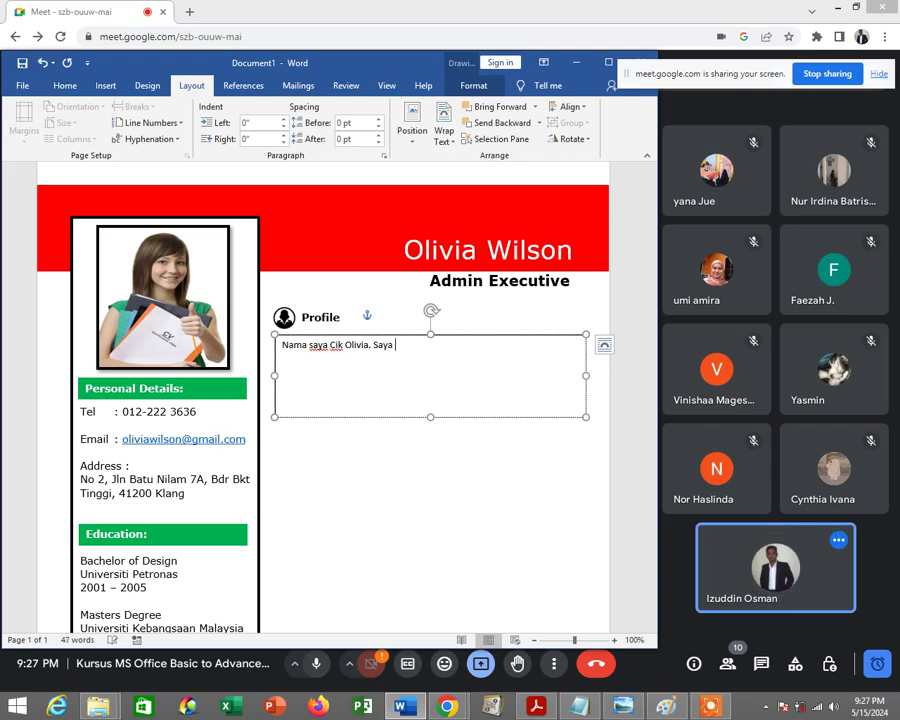
type("mem")
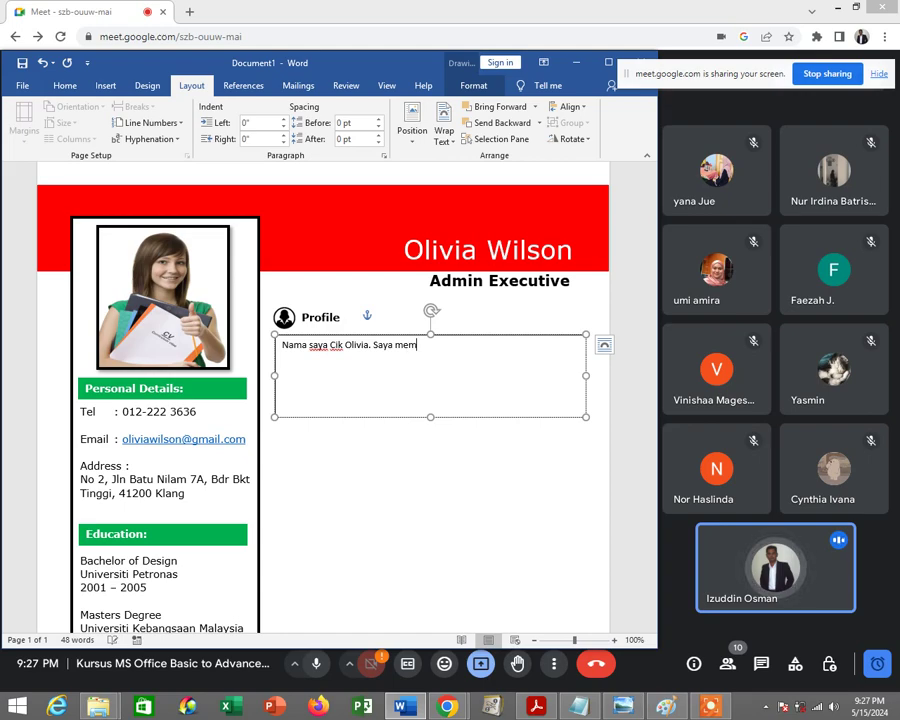
type("puny")
type("ai")
type(" kepaka")
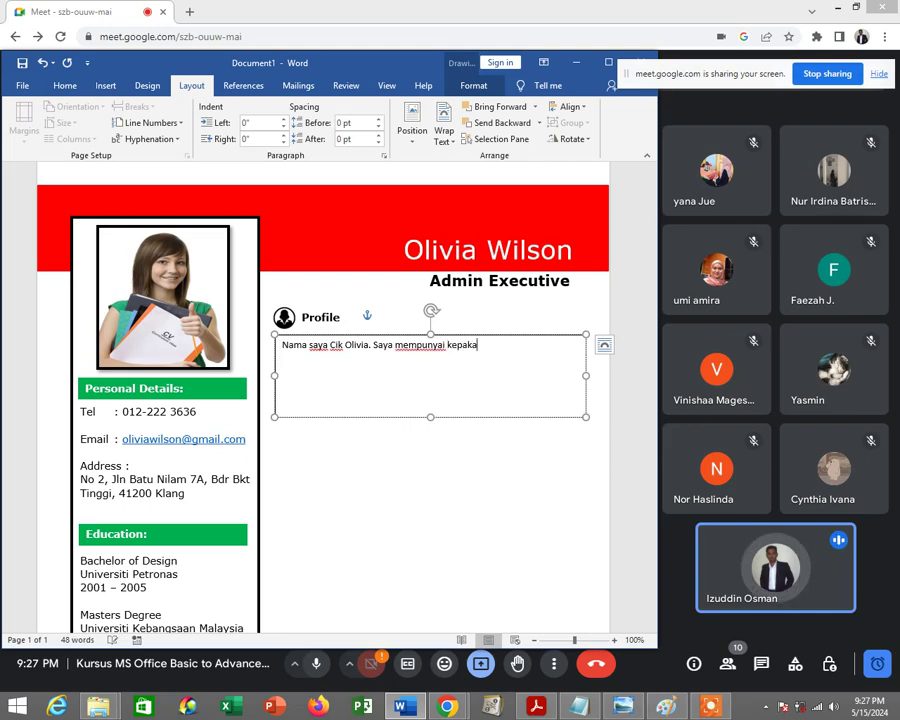
type("ran di")
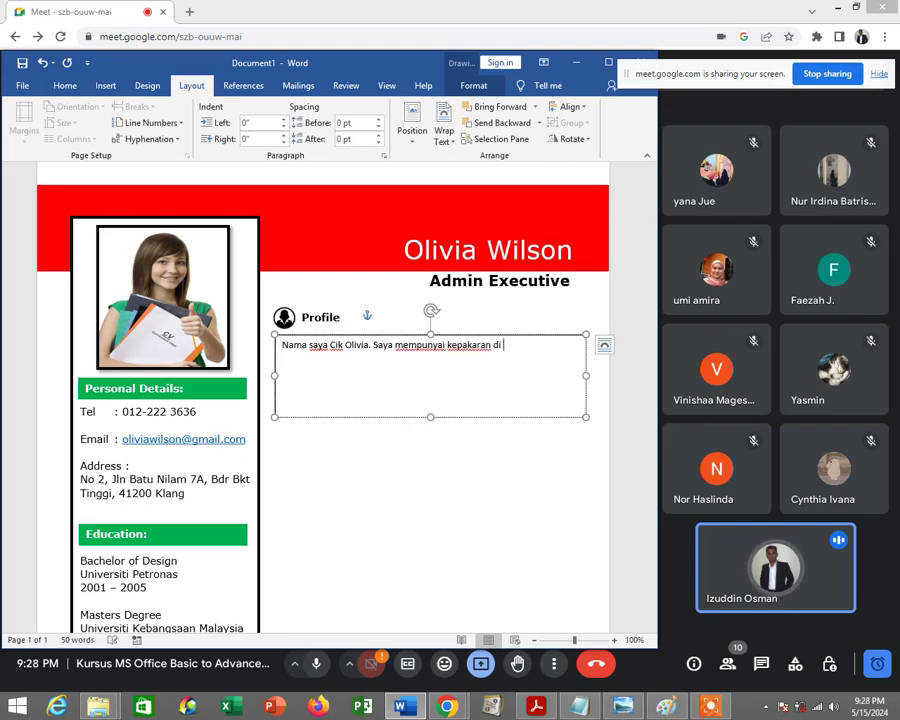
type(" dalam E")
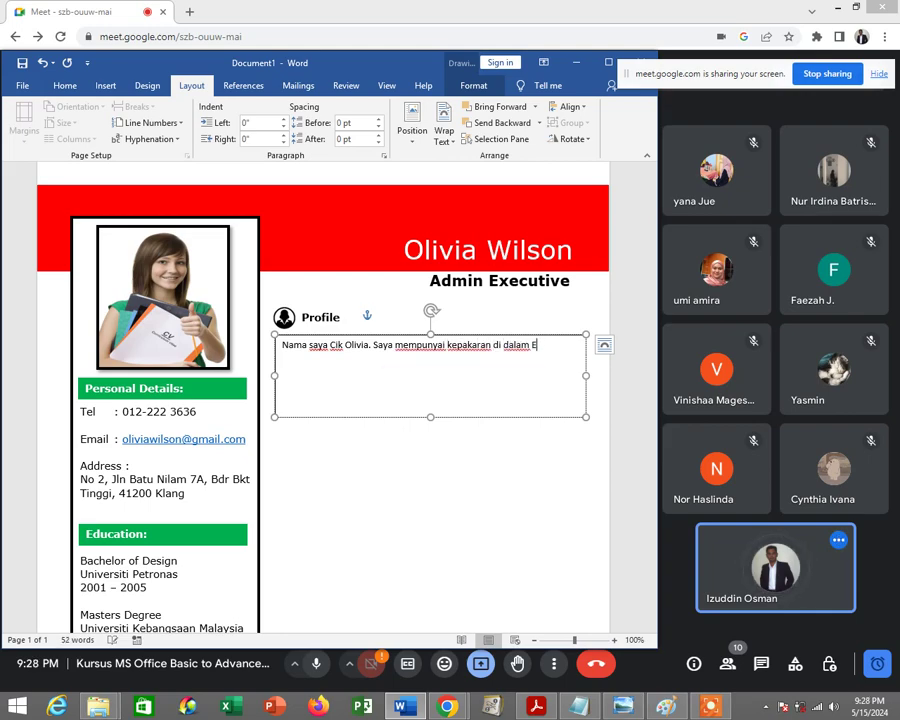
type("xcel.")
key("Return")
type("Saya ")
type("juga me")
type("mpu")
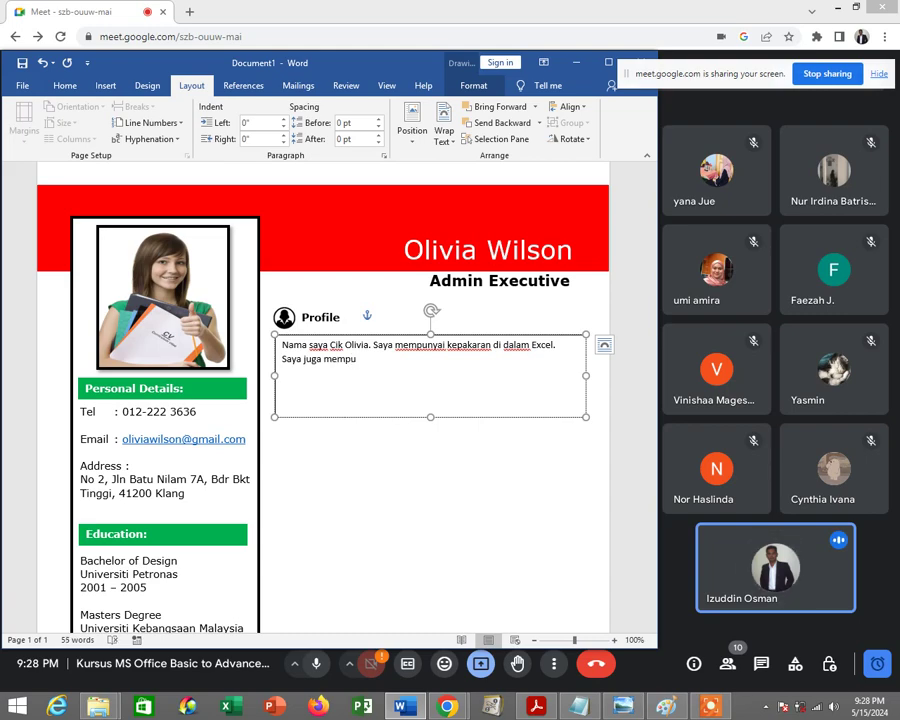
type("nyai")
type(" kendera")
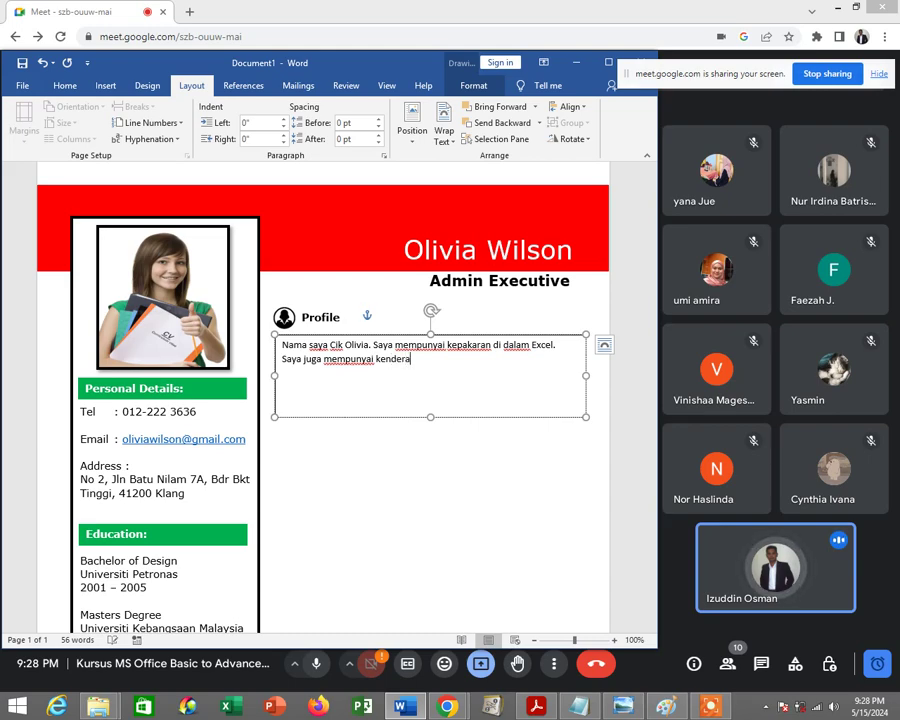
type("an sendi")
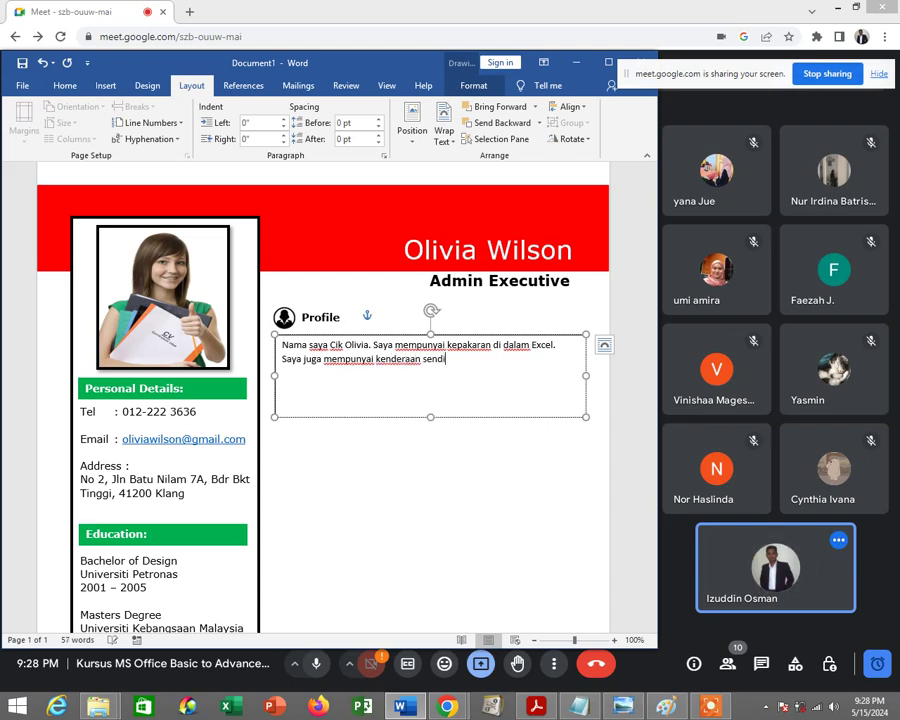
type("ri.")
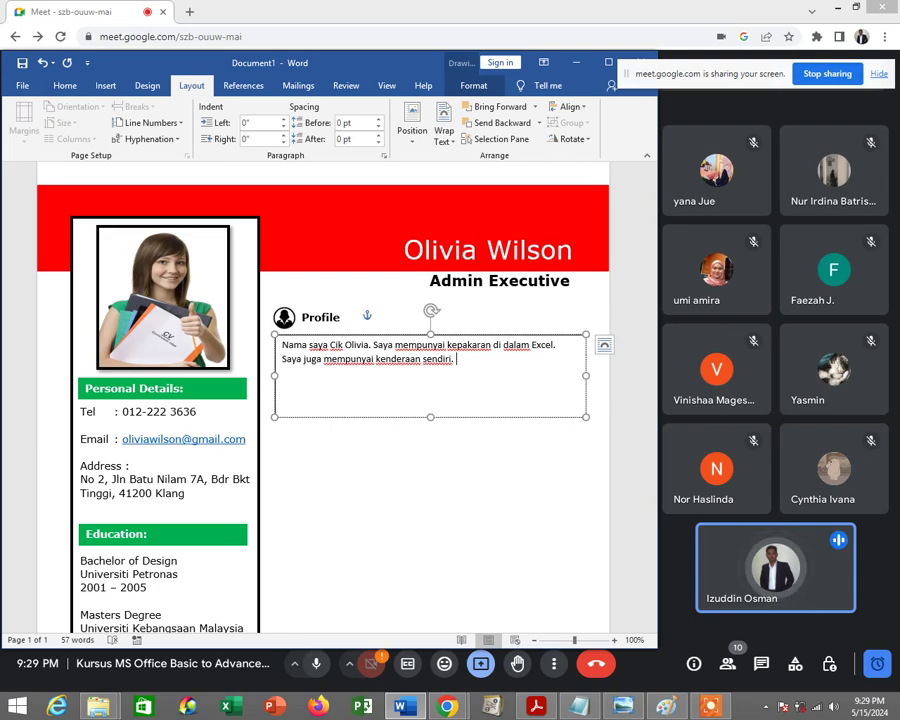
Highlight the 'Admin Executive' title, then put the cursor after 'sendiri.' in the Profile paragraph
left_click(465, 279)
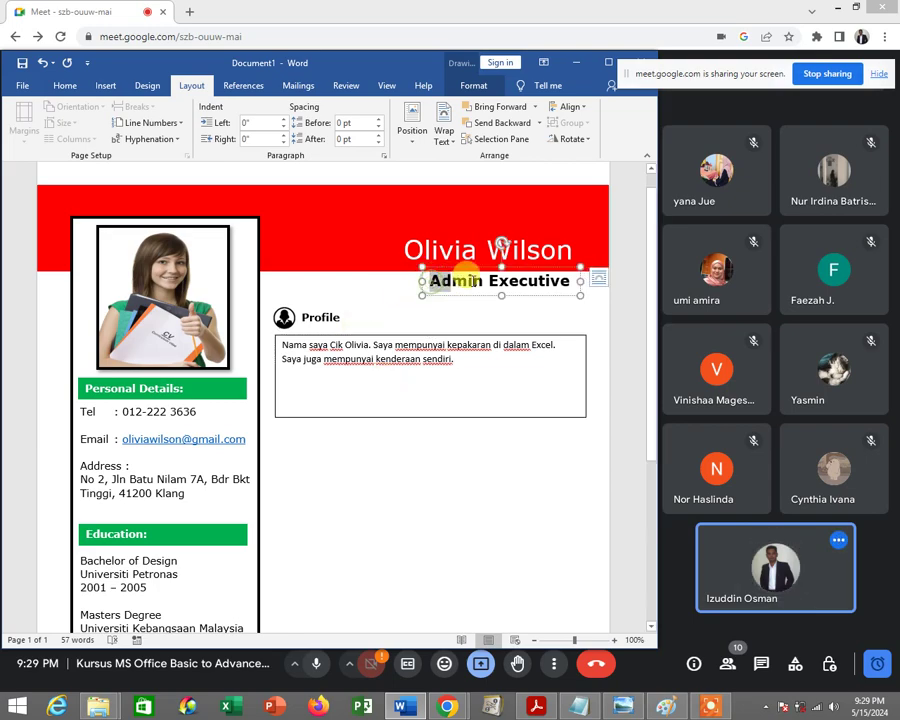
left_click_drag(430, 280, 568, 284)
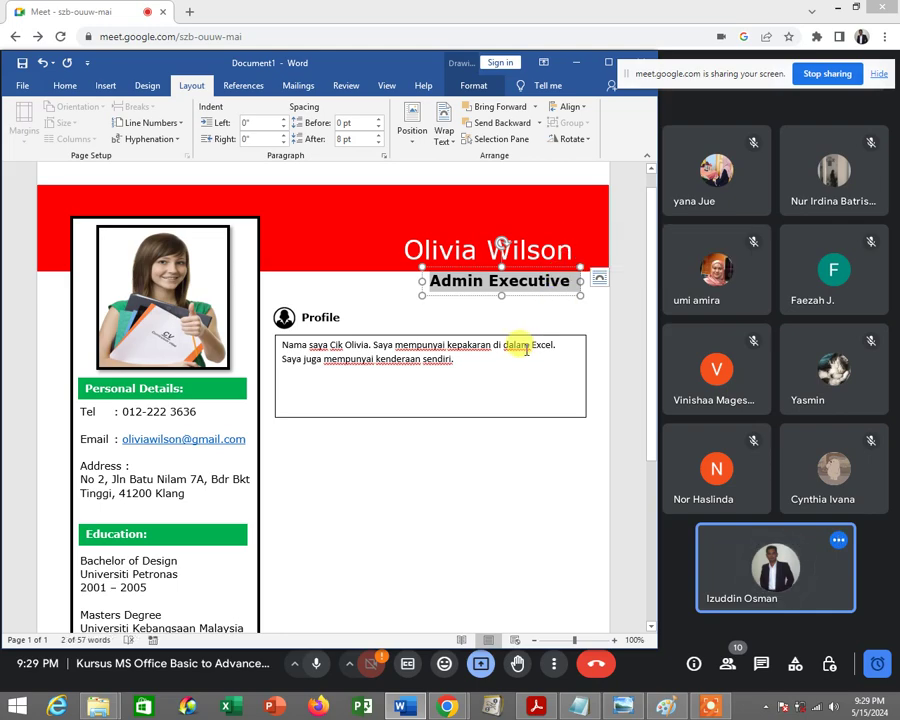
left_click(528, 347)
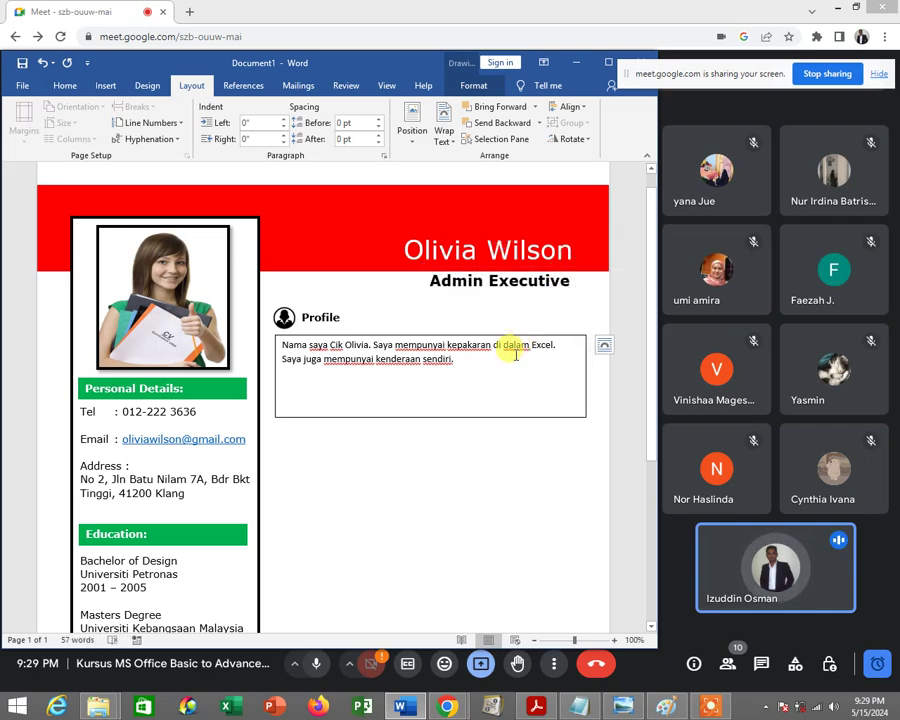
left_click(495, 360)
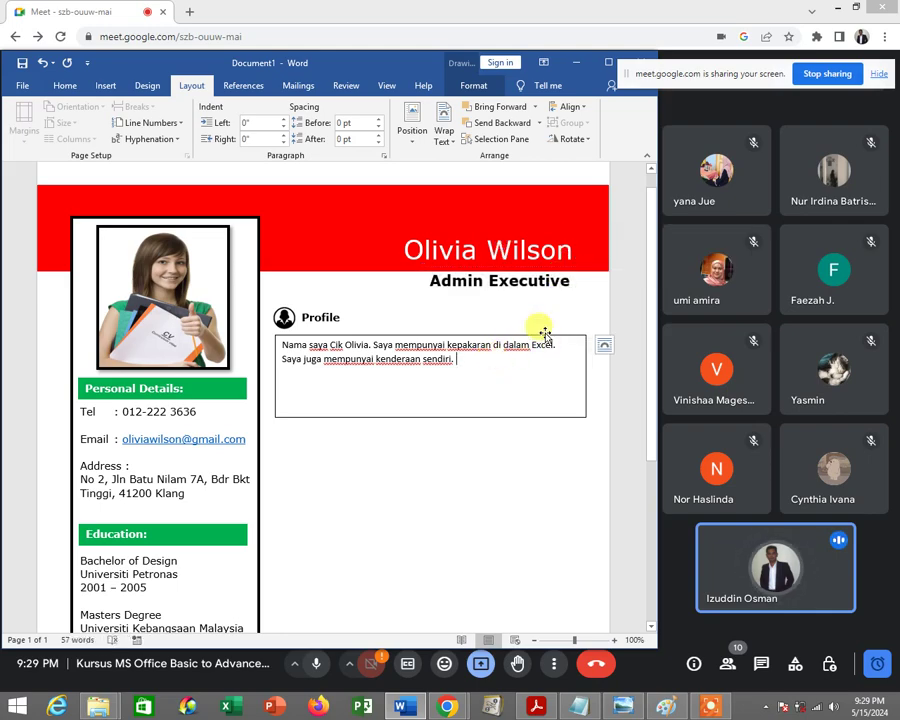
left_click_drag(420, 277, 528, 279)
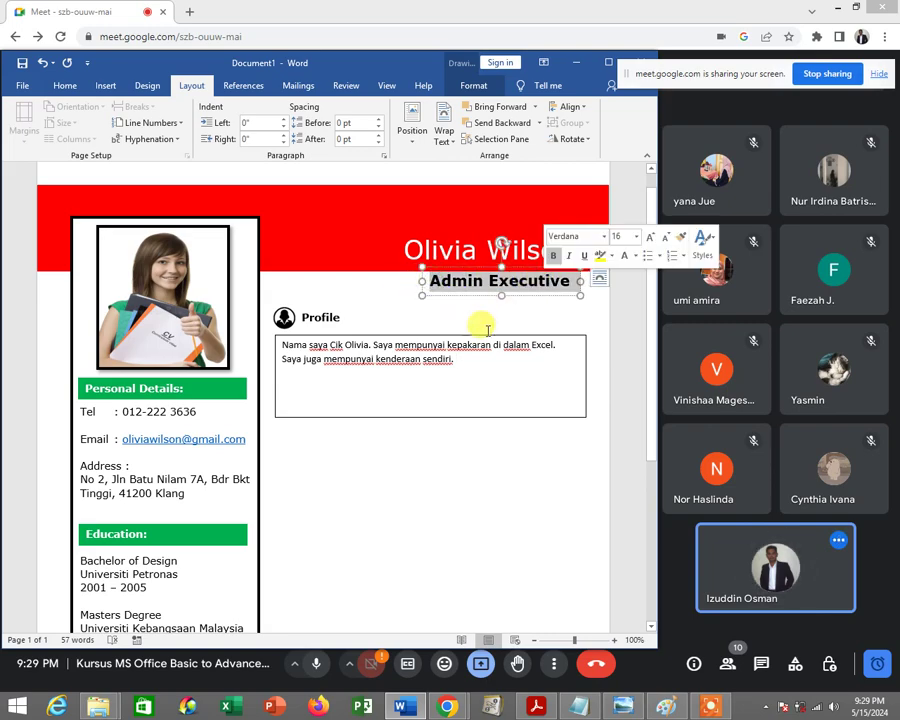
left_click(471, 365)
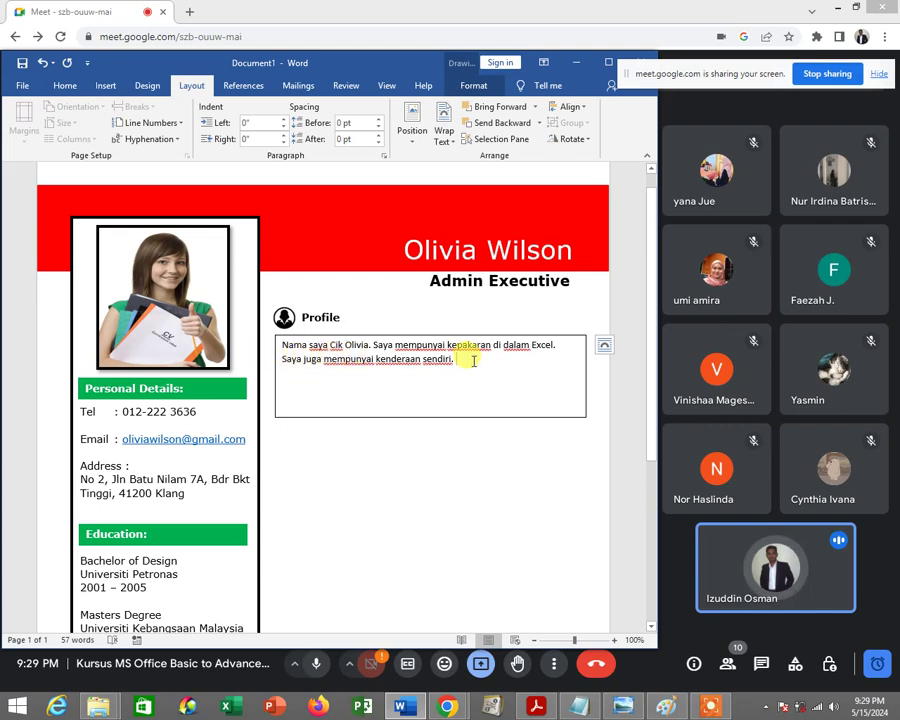
Type the independent-work and project-teamwork sentences, ending 'Saya boleh bekerja lebih masa jika diperlukan.'
type(" S")
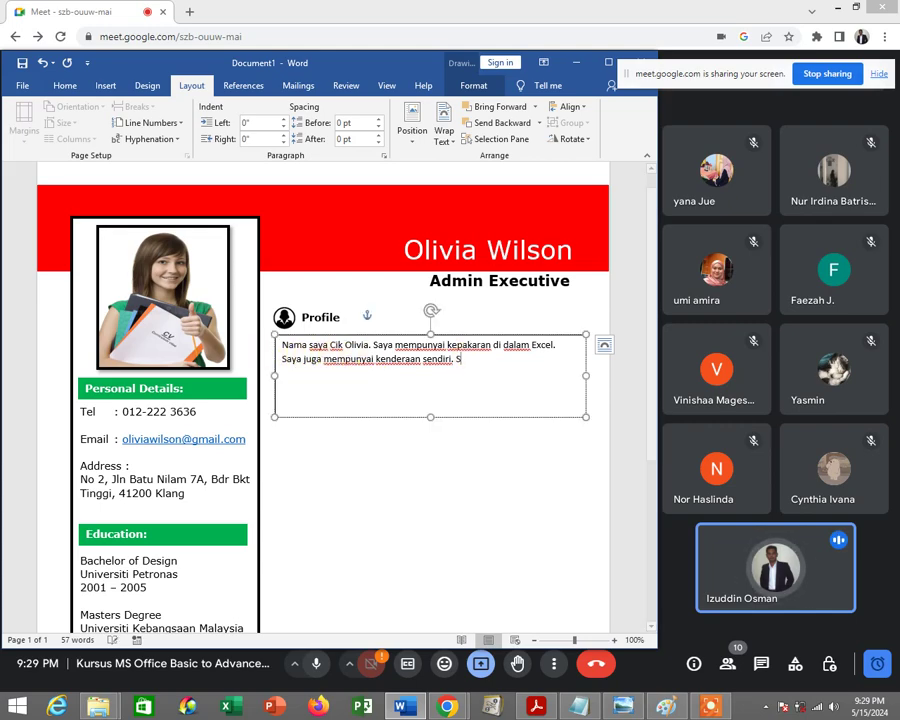
type("aya")
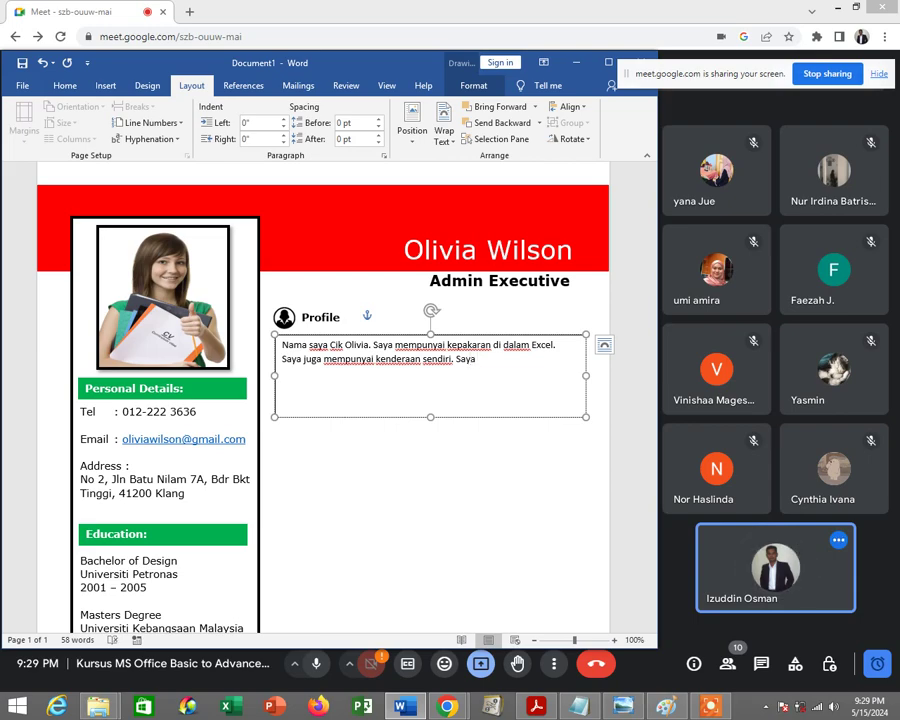
type(" boleh")
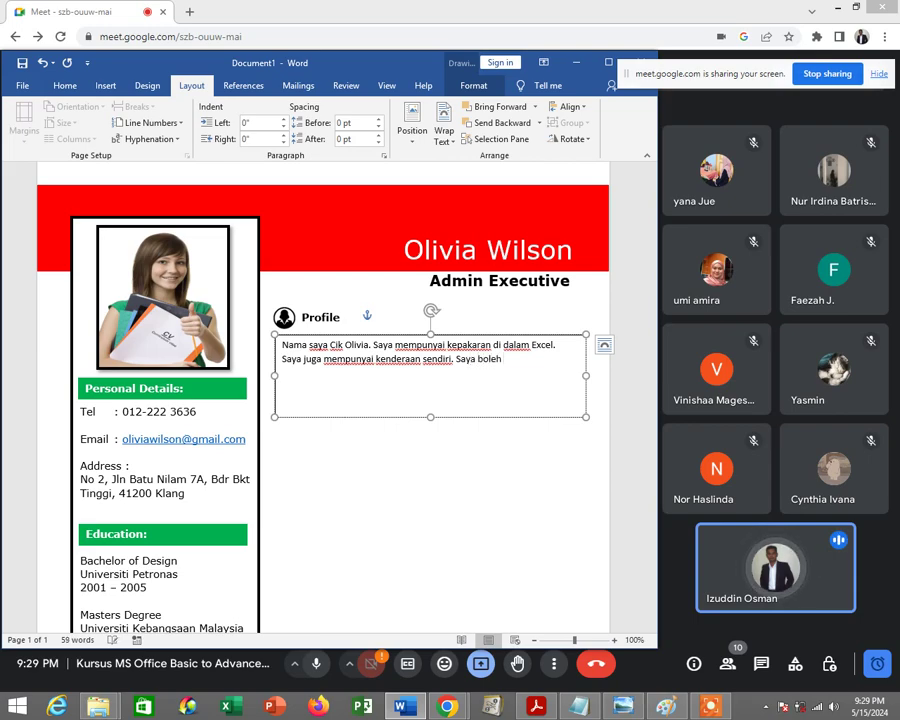
type(" ber")
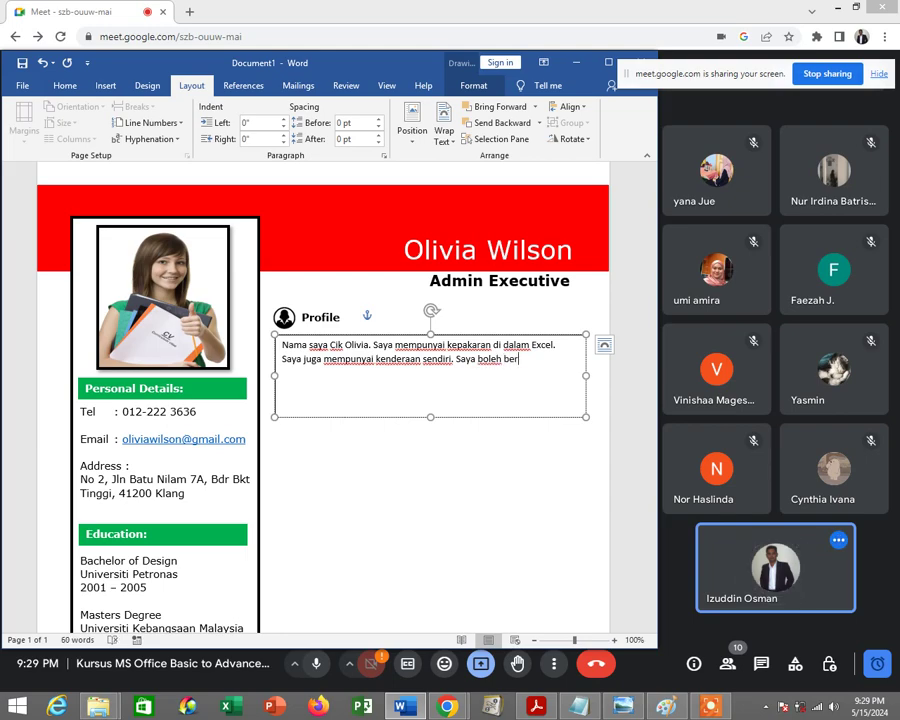
key("BackSpace")
type("kerja s")
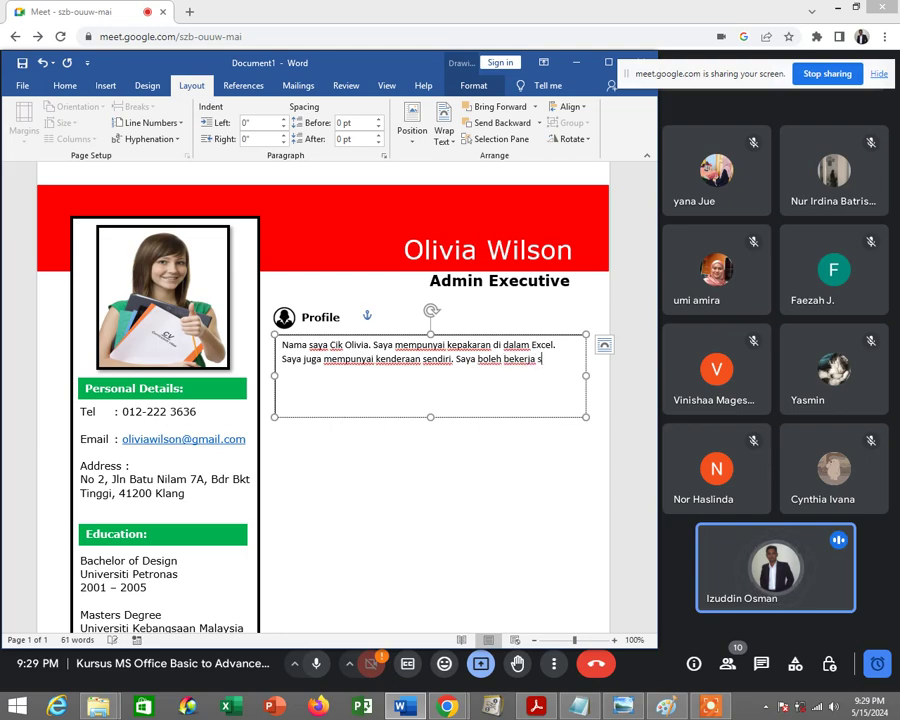
type("ecara")
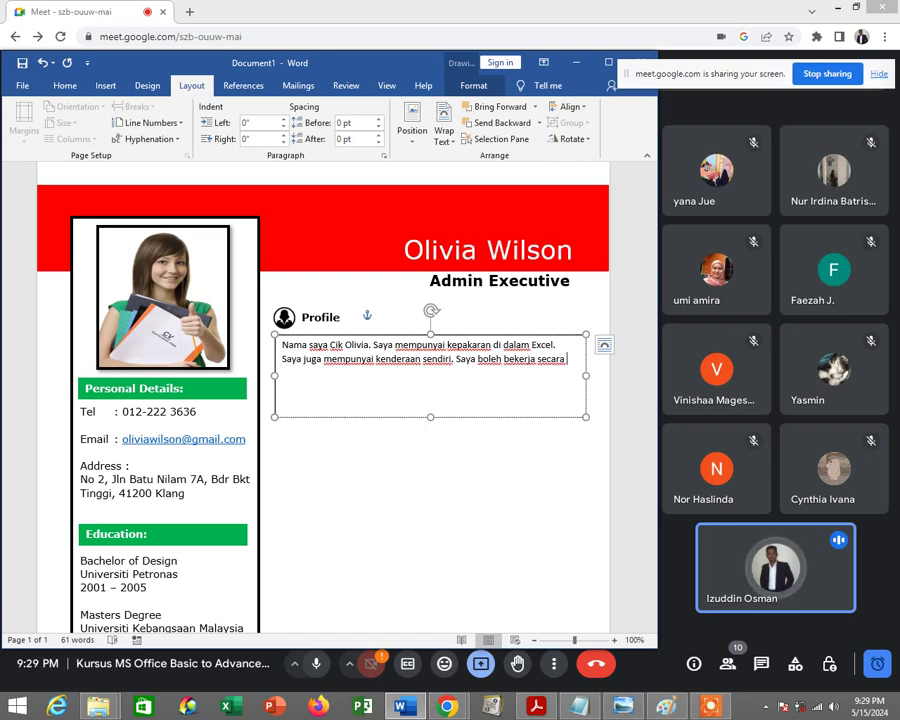
key("Return")
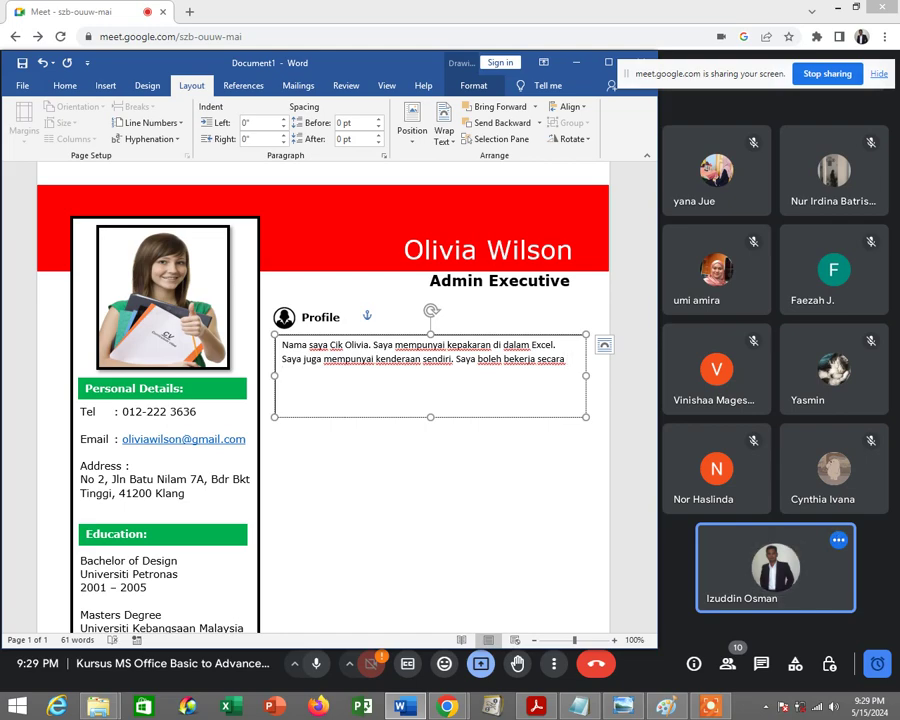
type("ind")
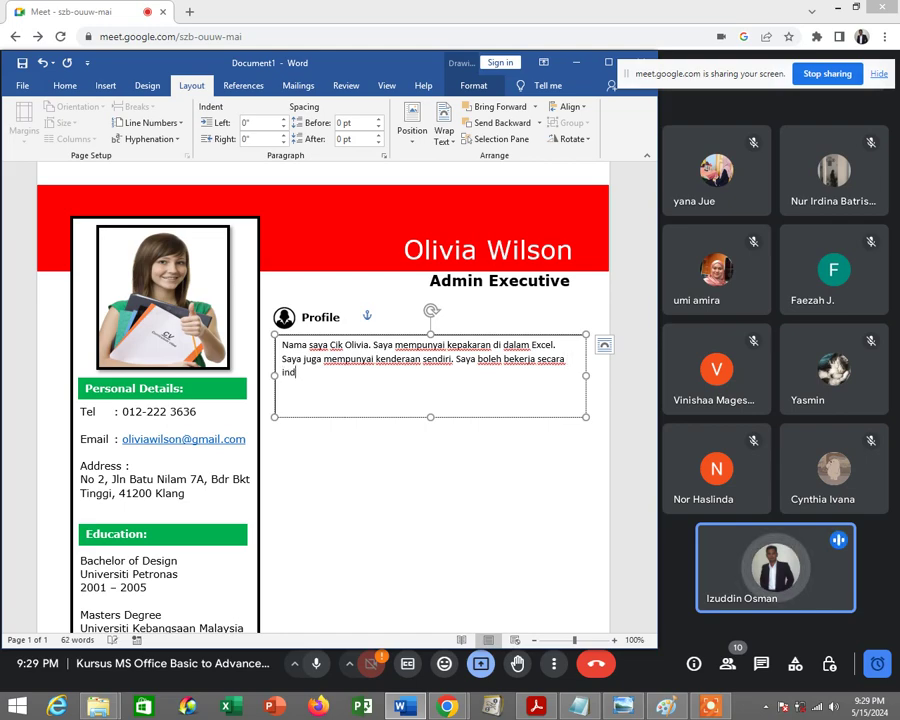
type("ependent")
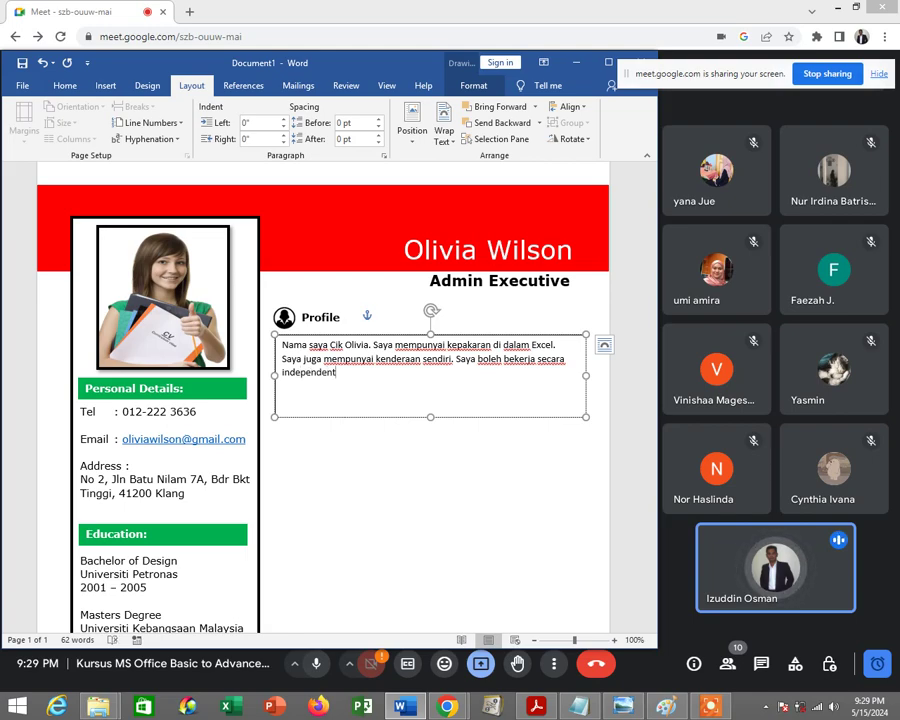
type(". Sa")
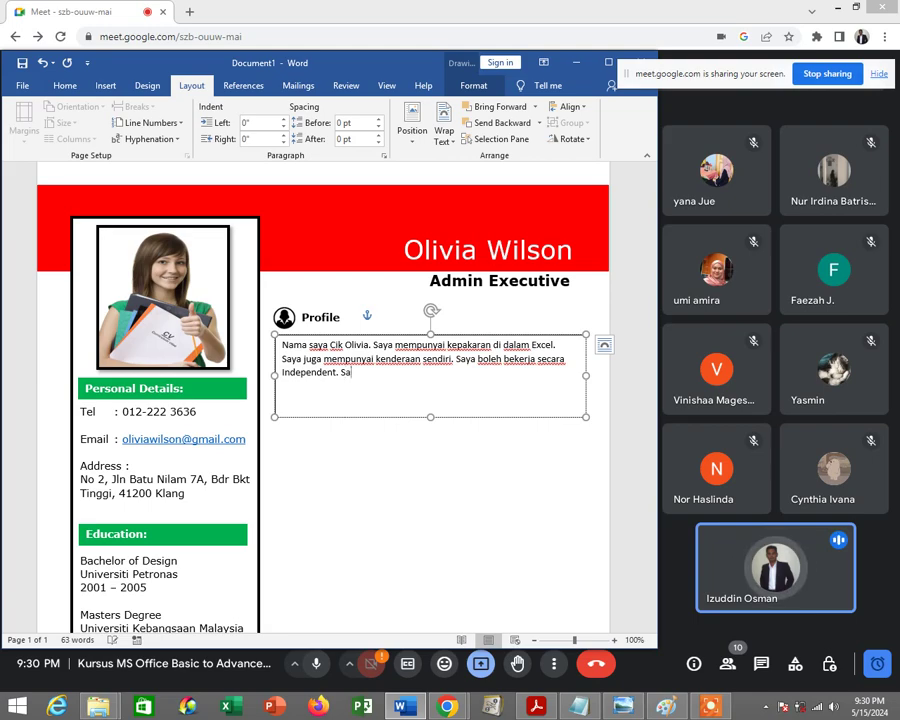
type("ya jug")
type("asangat")
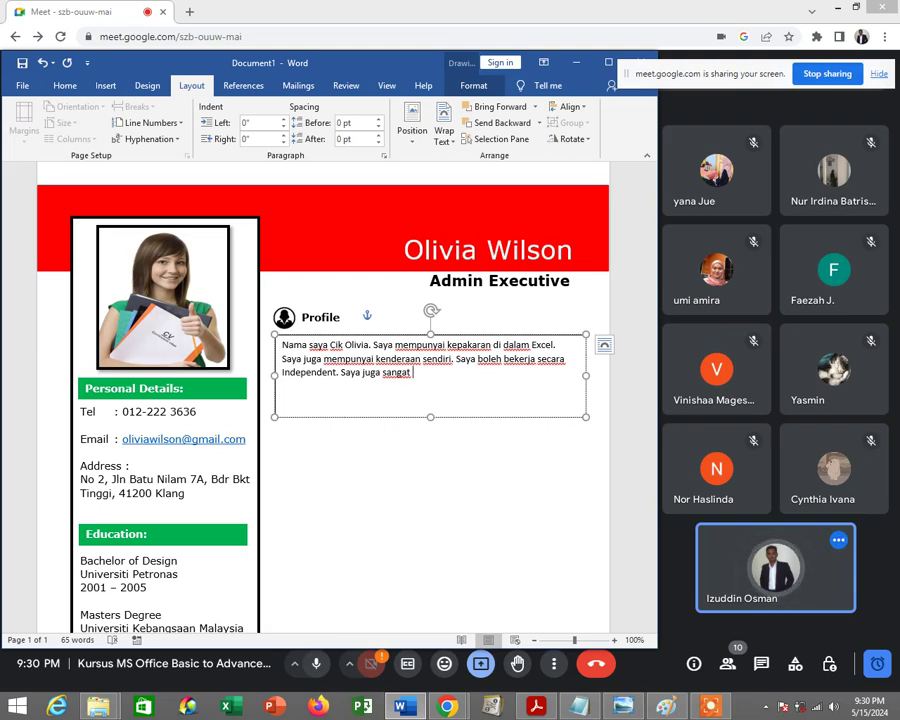
type("su")
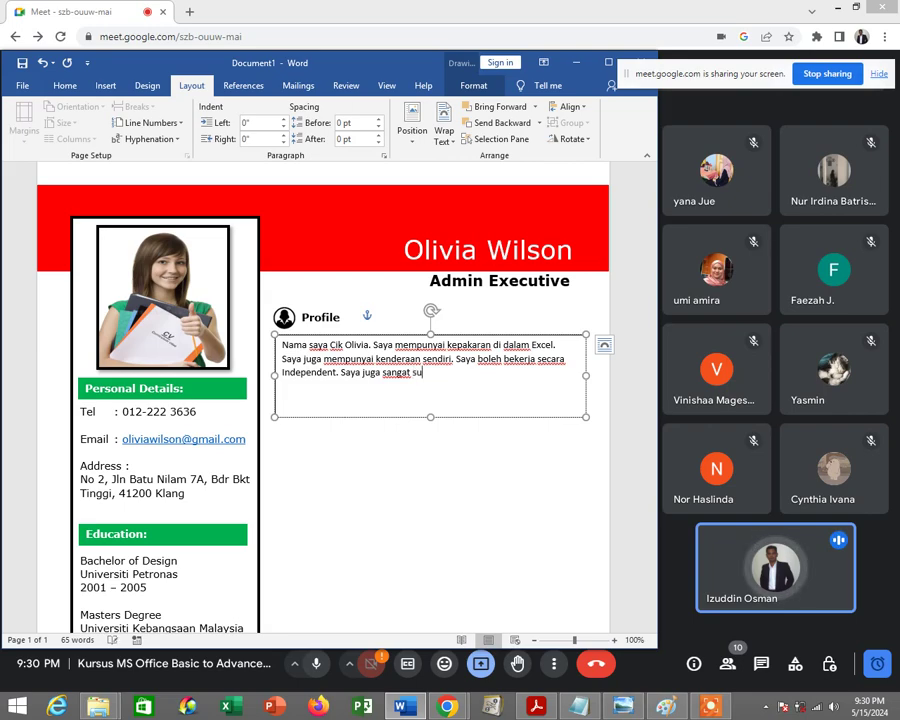
type("ka b")
type("ekerjasama")
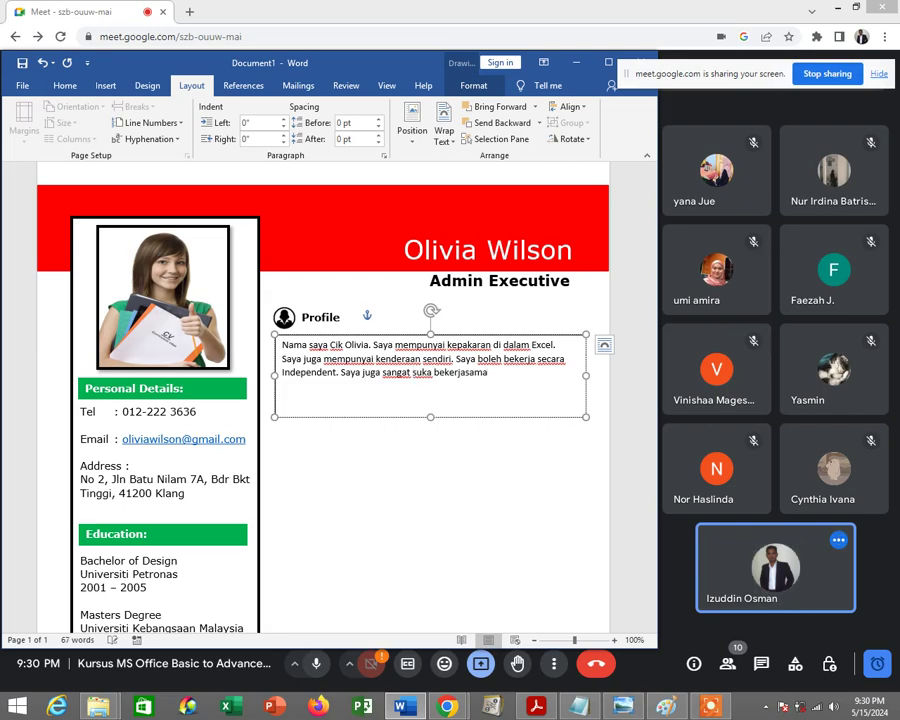
type(" dengan")
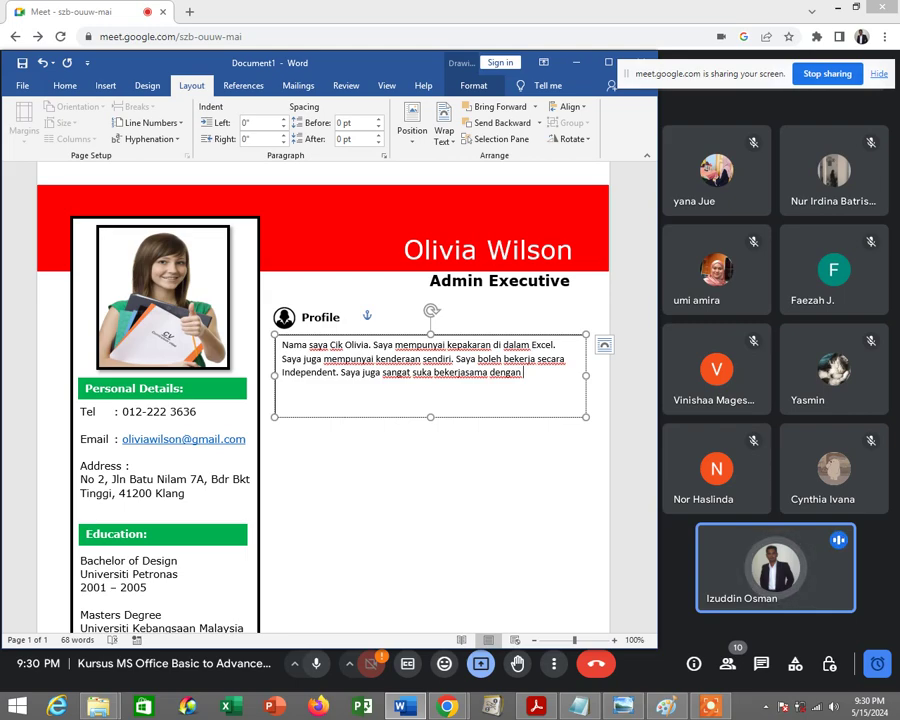
type("rak")
type("an")
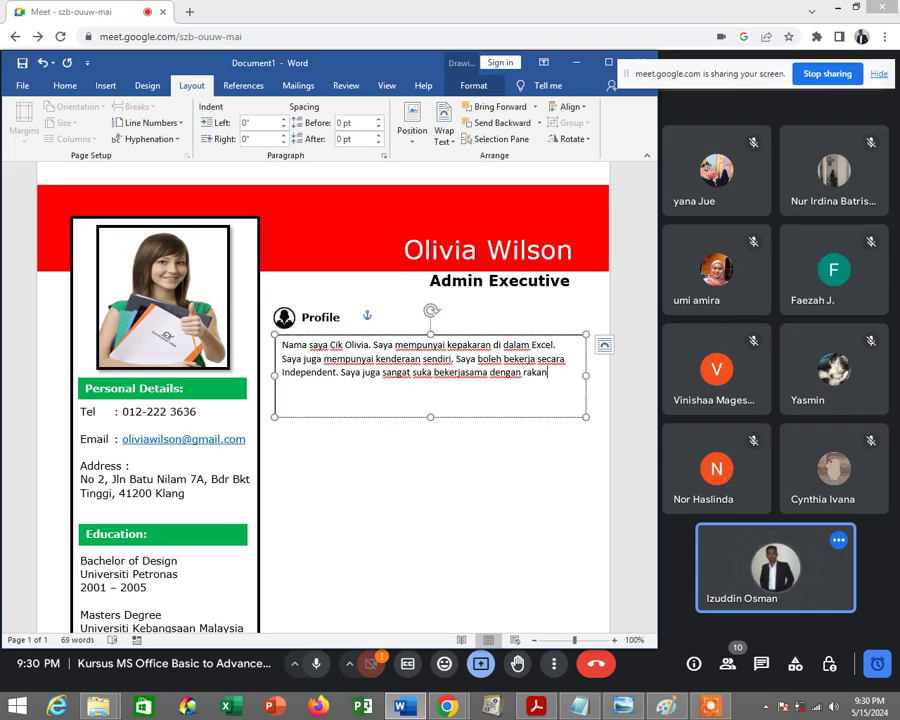
type(" sek")
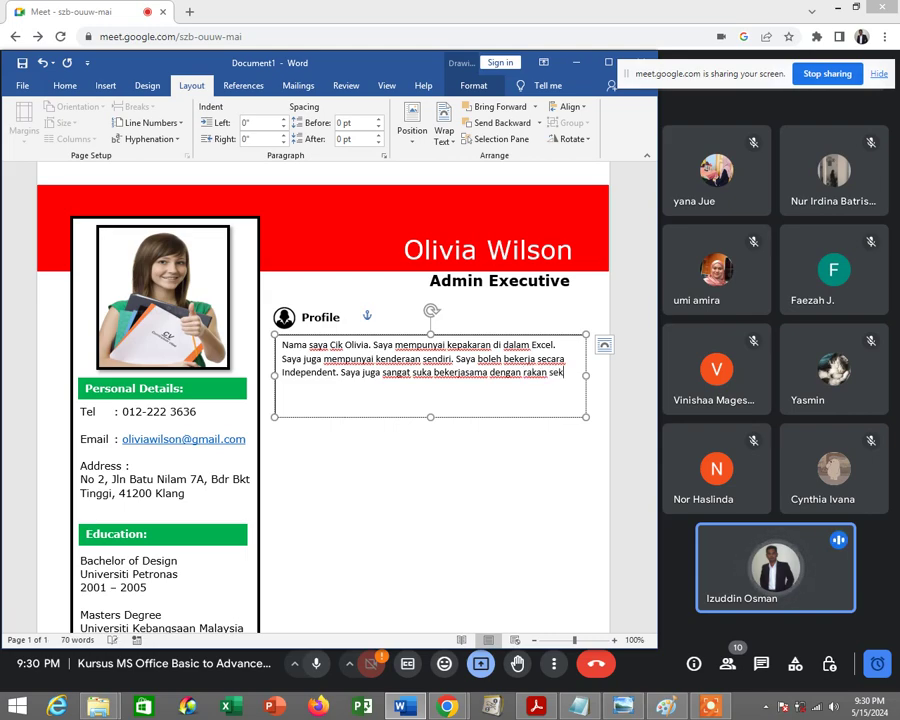
type("erja")
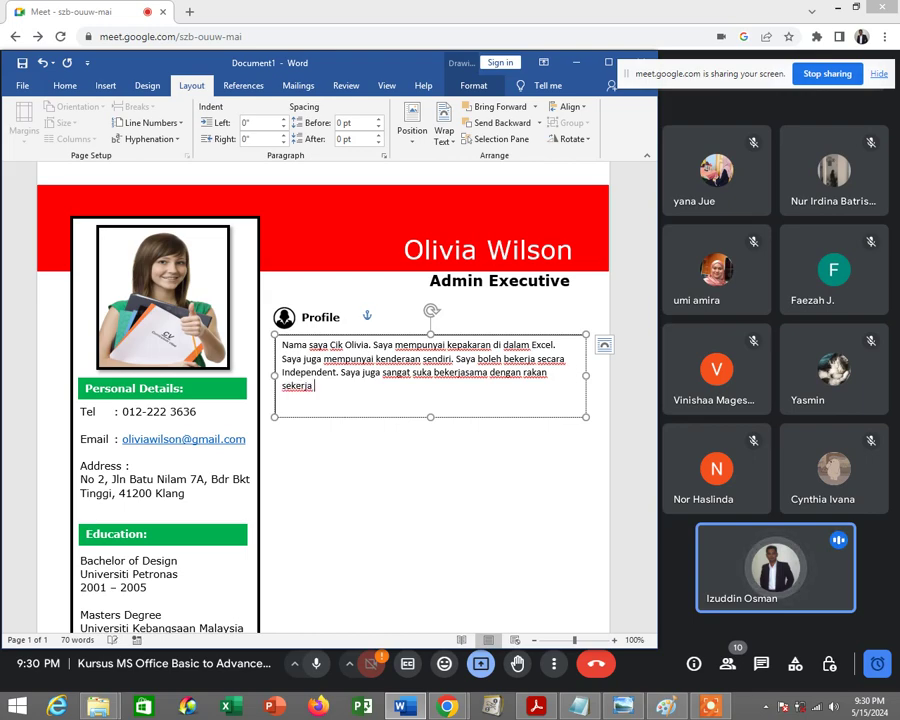
type(" di dalam")
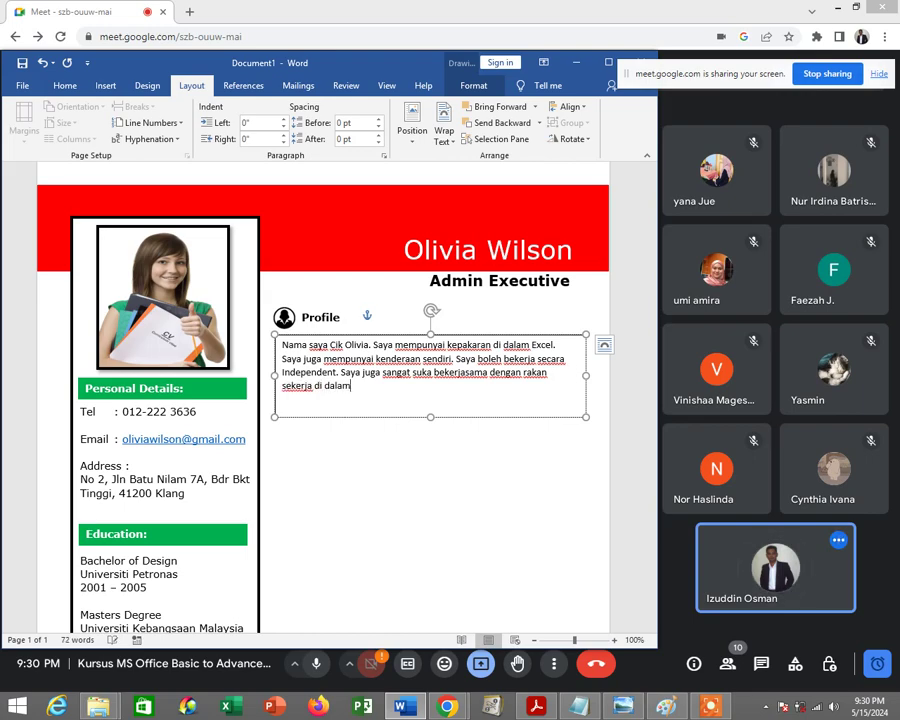
type(" sebuah")
type(" proje")
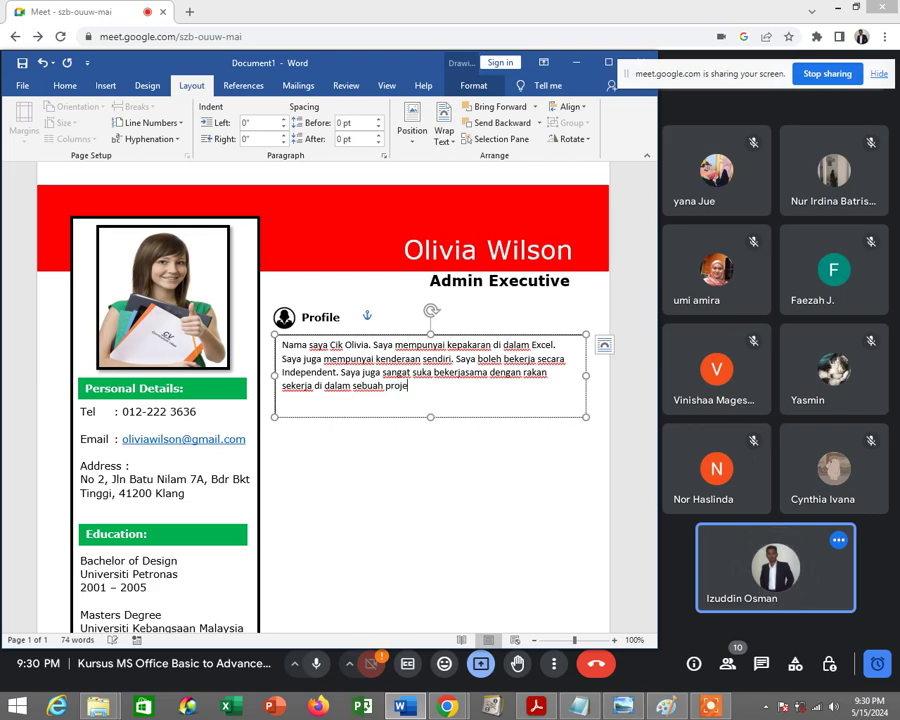
type("k.")
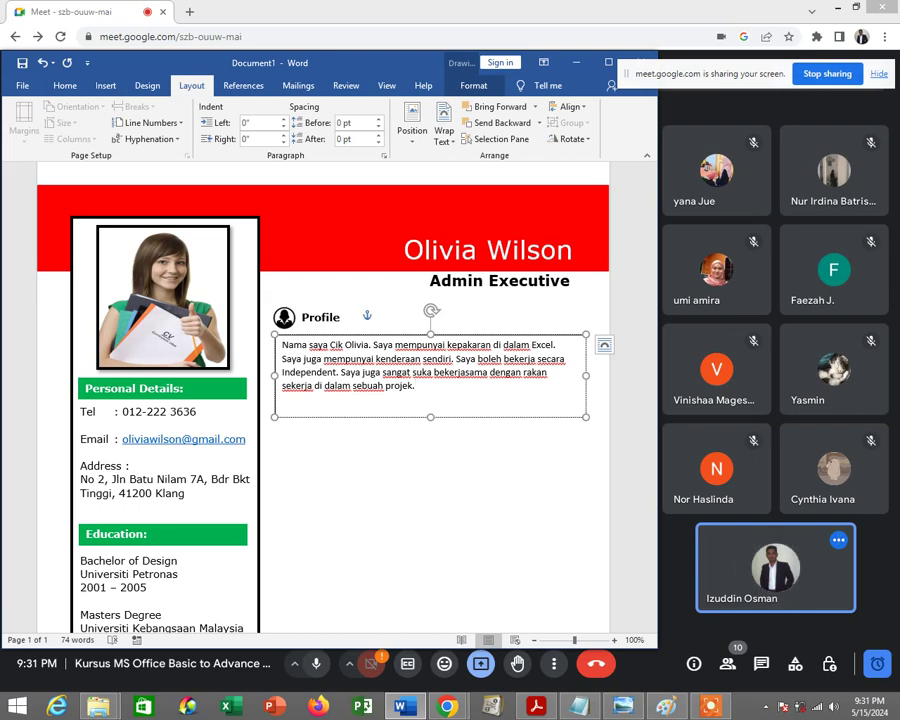
type("Saya ")
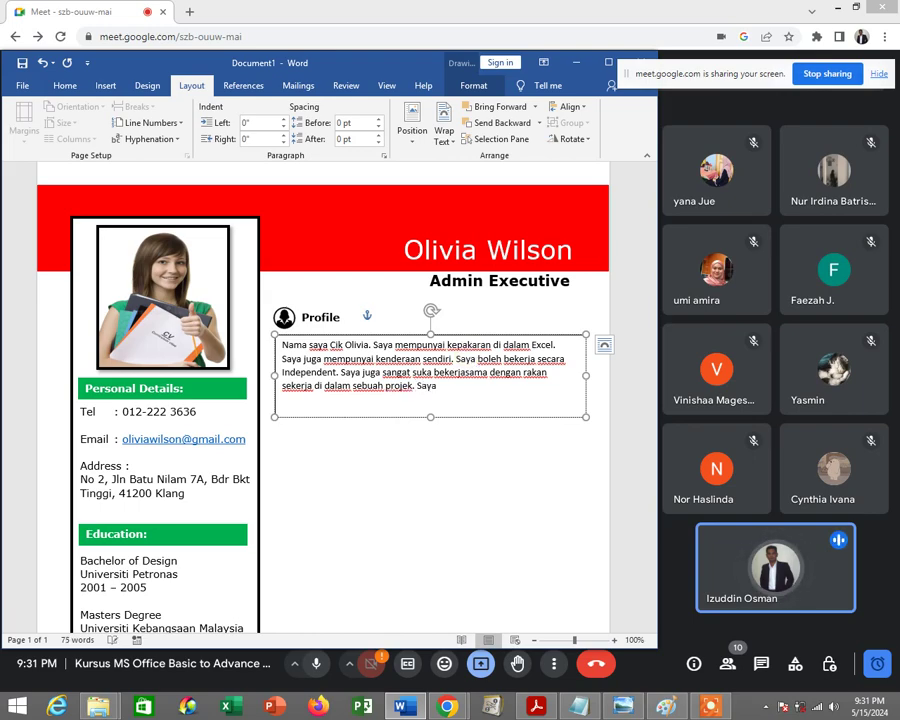
type("bole")
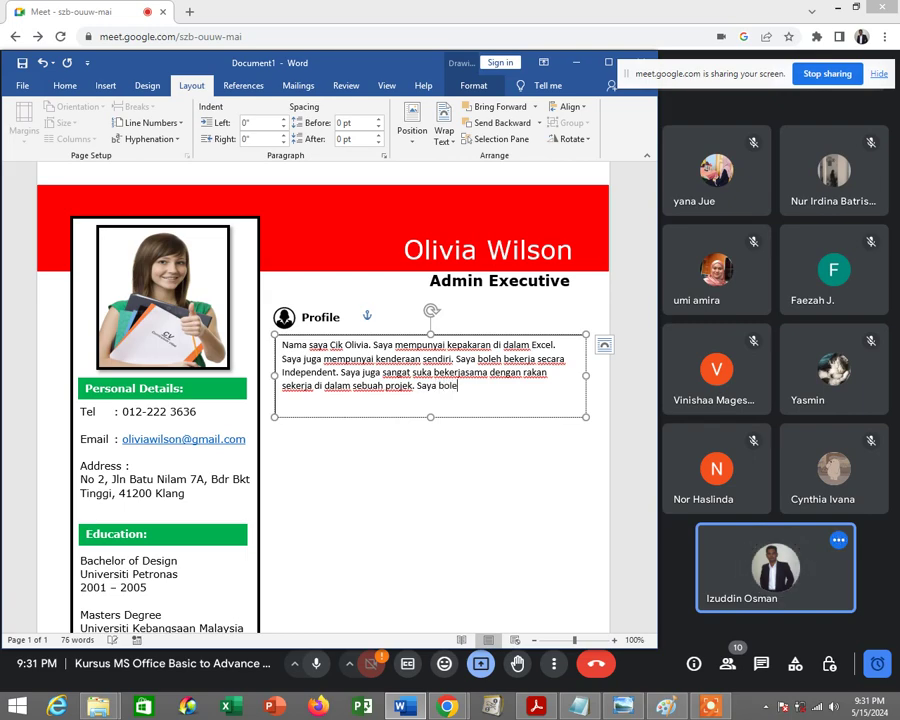
type("h bekerja ")
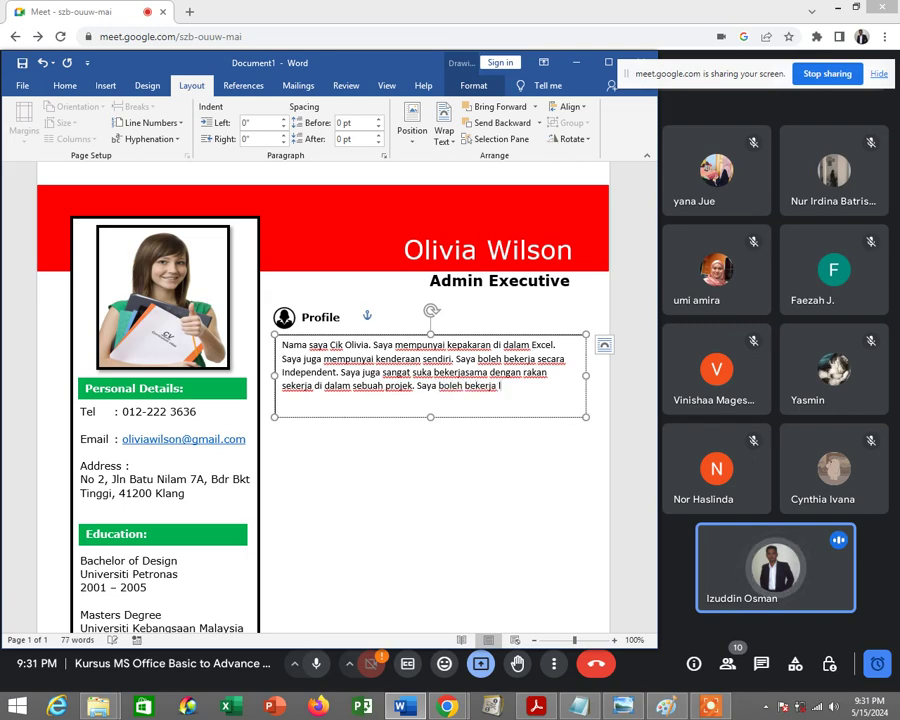
type("lebih masa ")
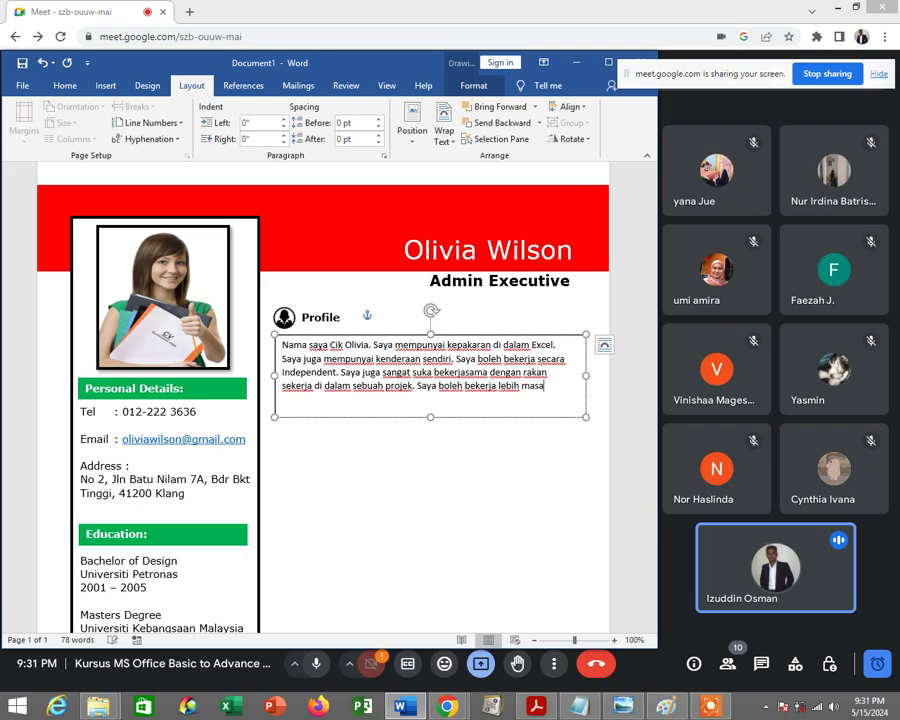
type("jika ")
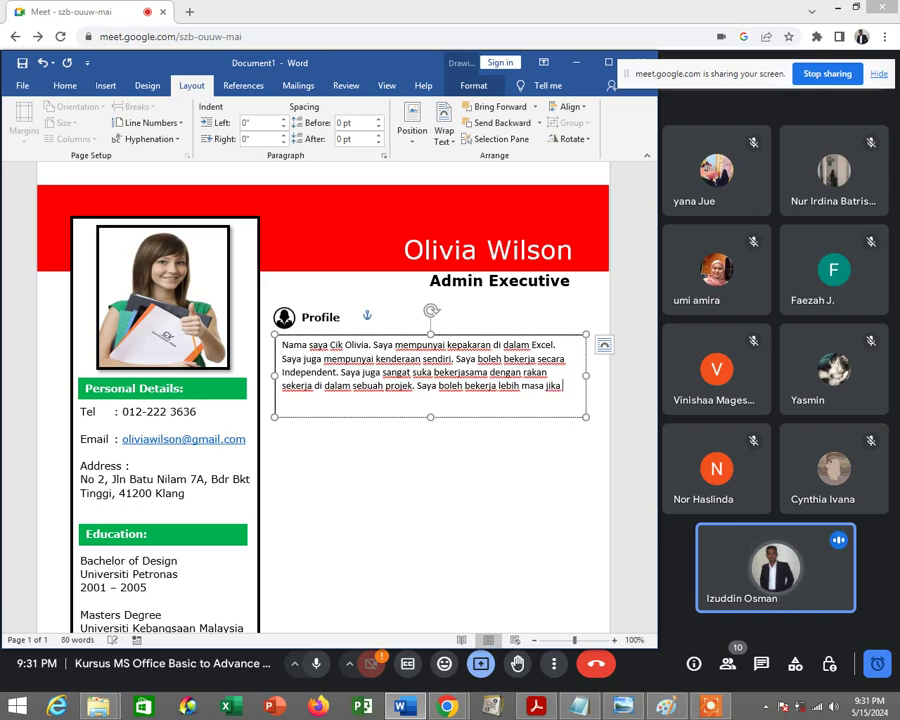
type("diperluka")
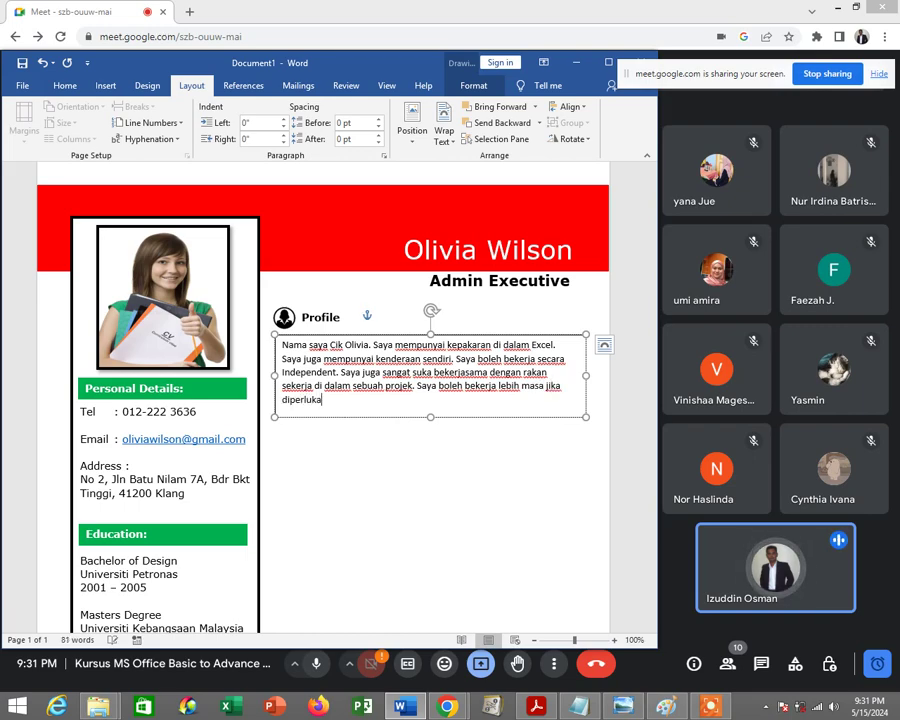
type("n.")
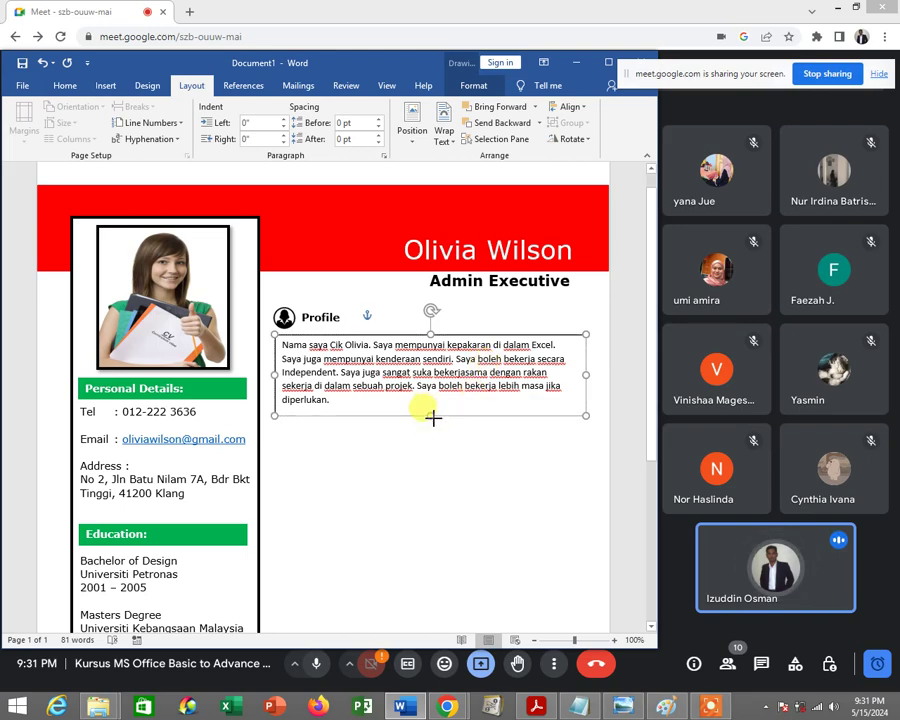
Drag the Profile text box's bottom edge downward so the box is taller
left_click_drag(433, 418, 434, 414)
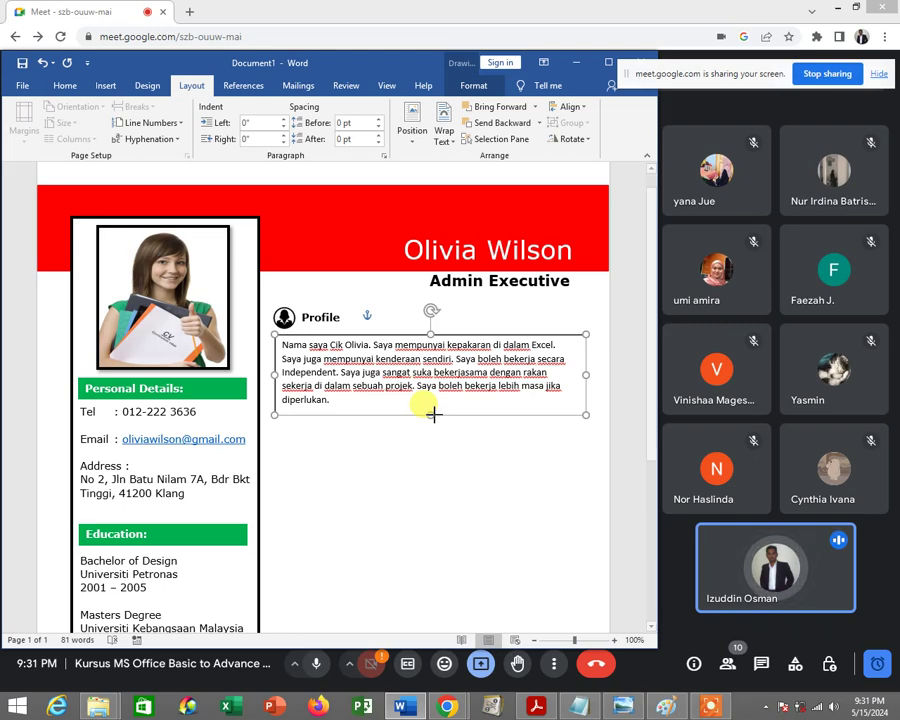
left_click_drag(434, 414, 432, 413)
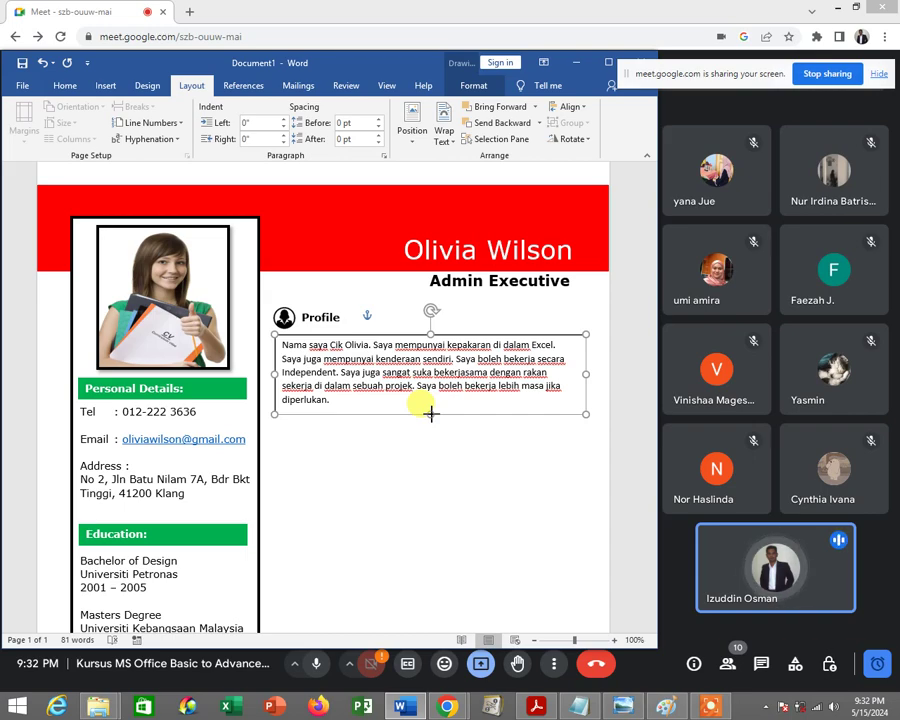
left_click_drag(431, 412, 431, 410)
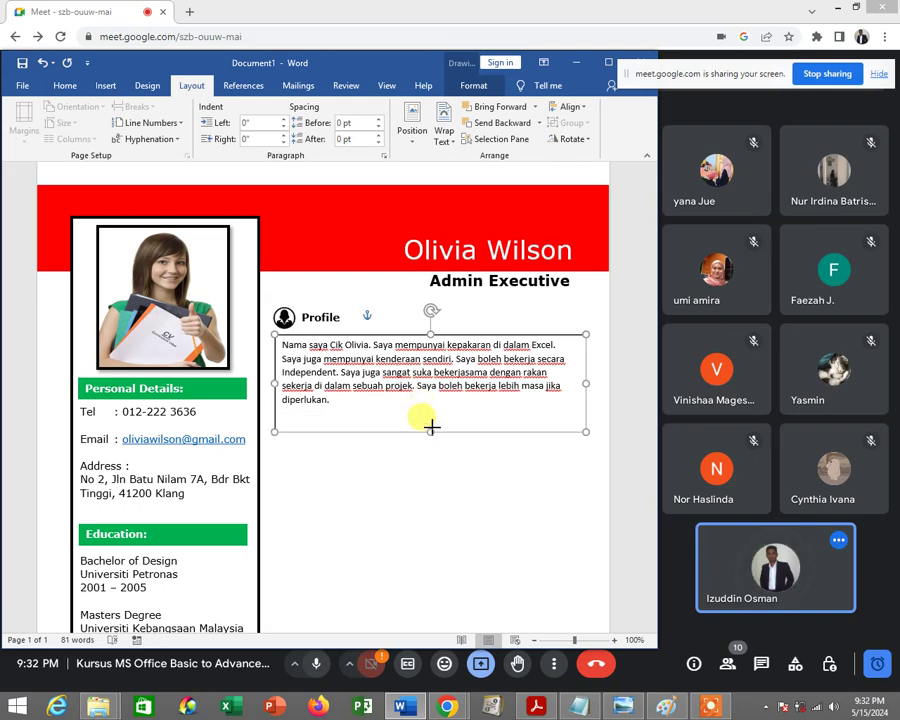
left_click_drag(431, 411, 431, 432)
Add 'Saya mempunyai kemahiran komunikasi yang baik dengan pelanggan.' and trim the box height slightly
left_click(376, 407)
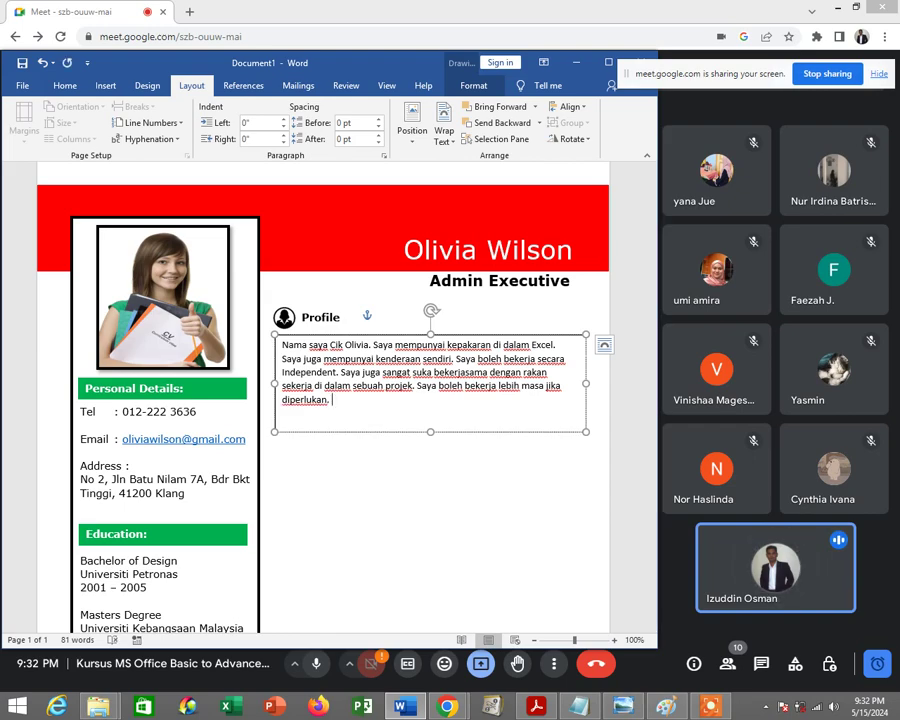
type("Saya")
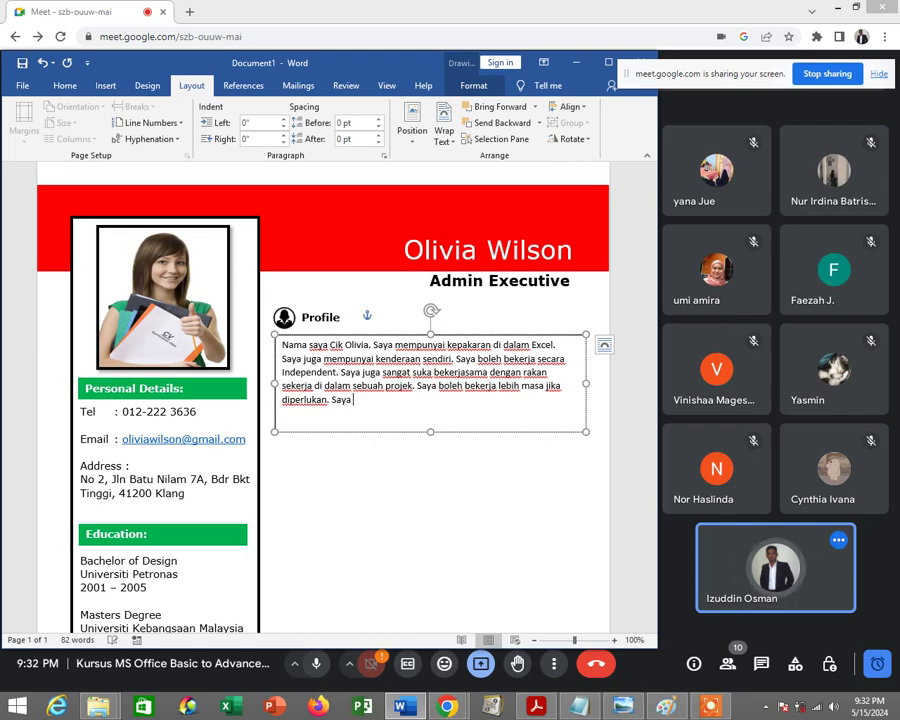
type(" mempunyai")
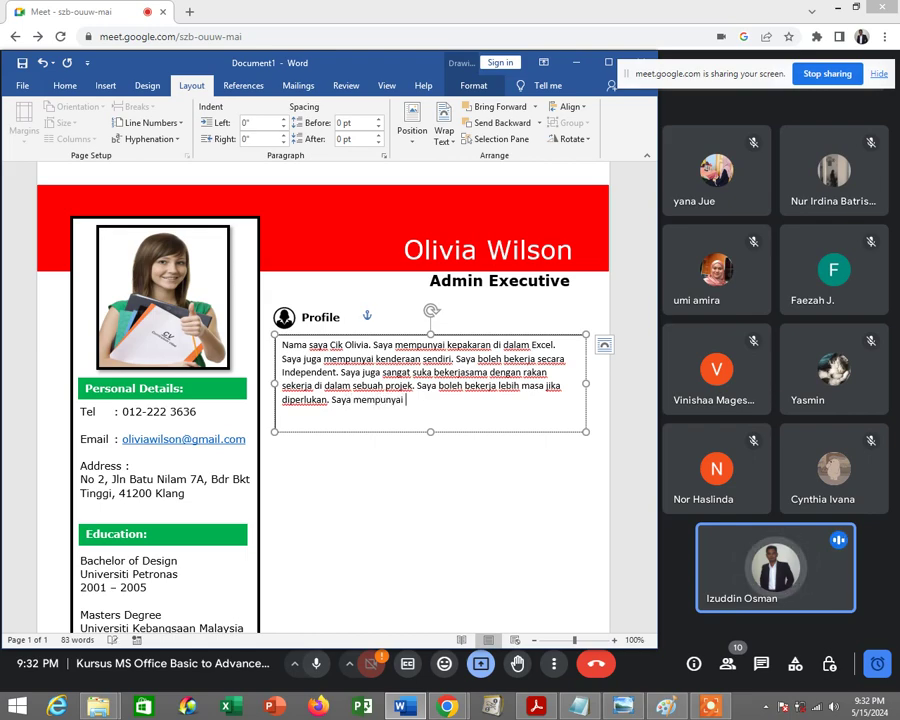
type(" kemahi")
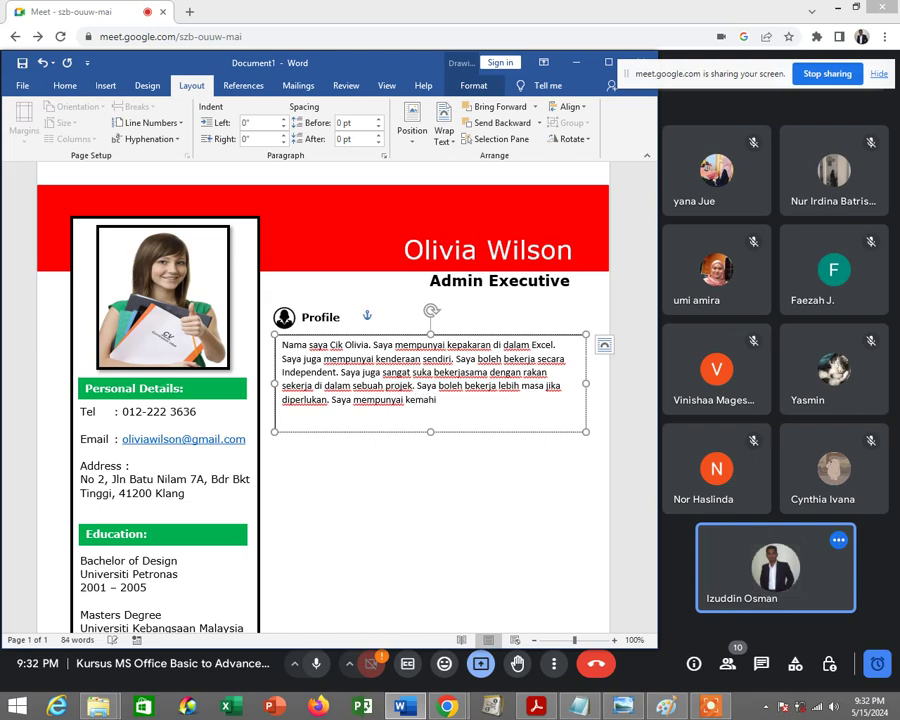
type("ran ")
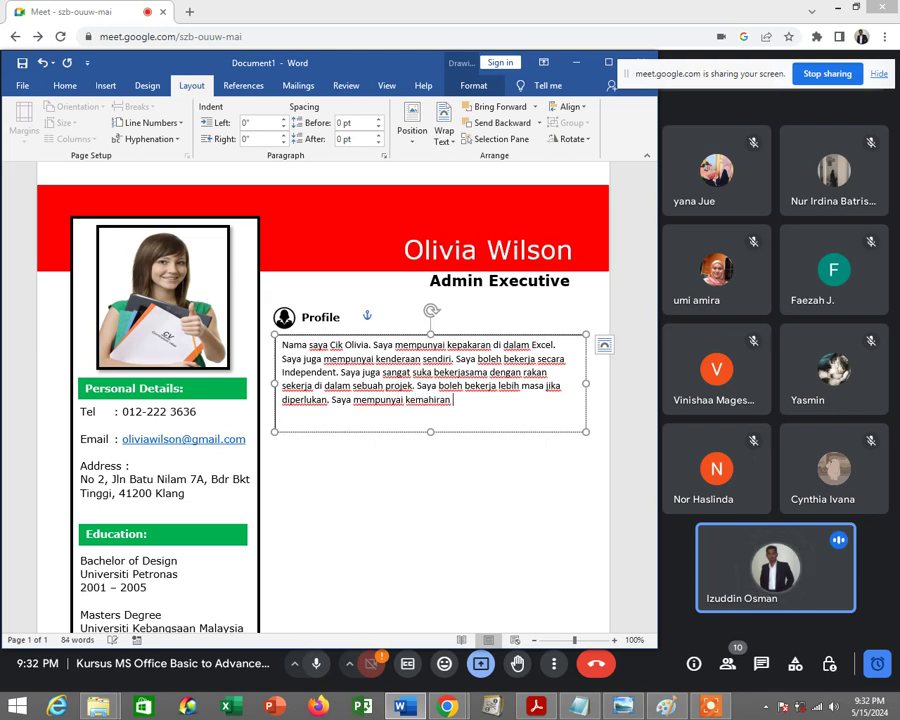
type("komunikasi")
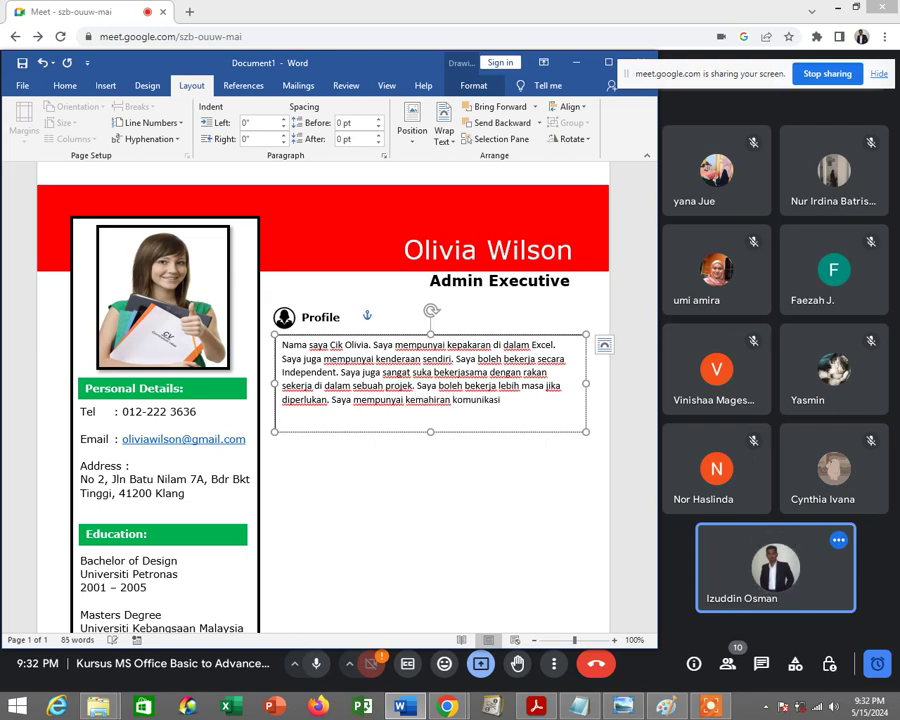
type(" dengan")
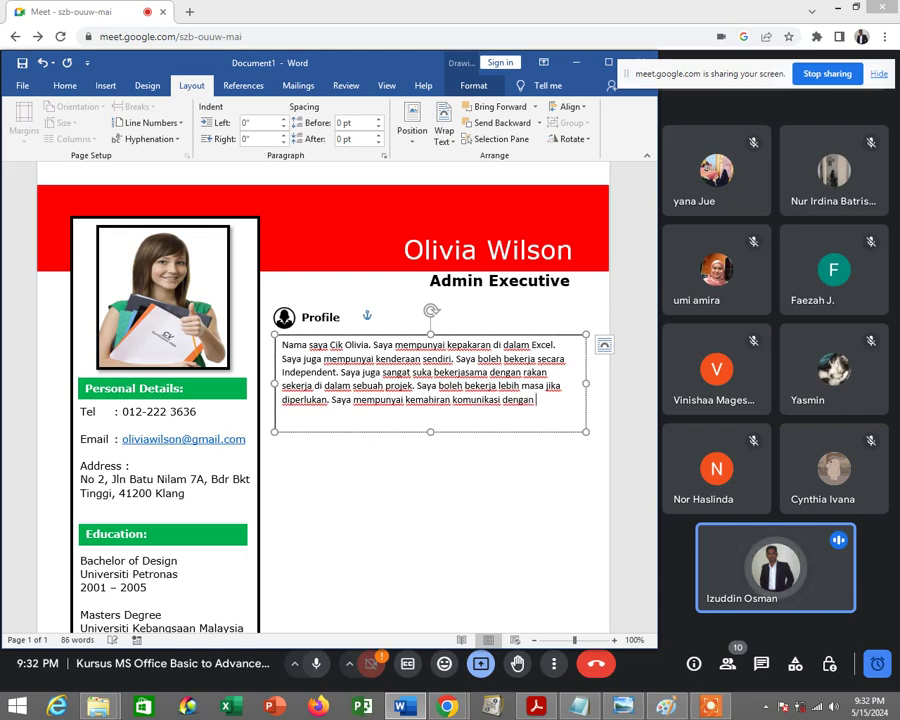
type(" pelanggan.")
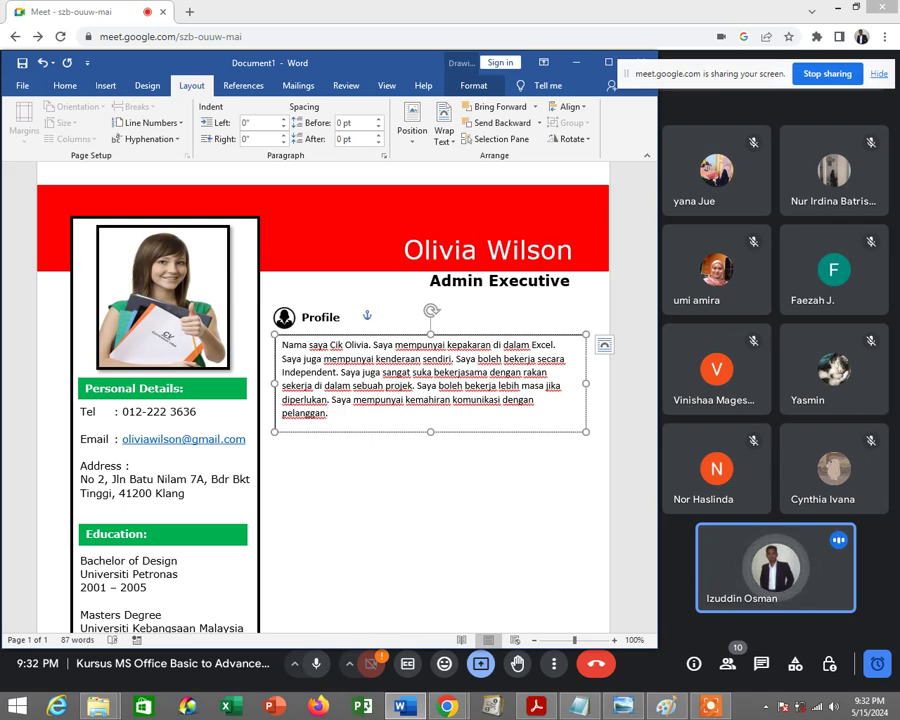
left_click(328, 399)
left_click(505, 399)
type("yang ")
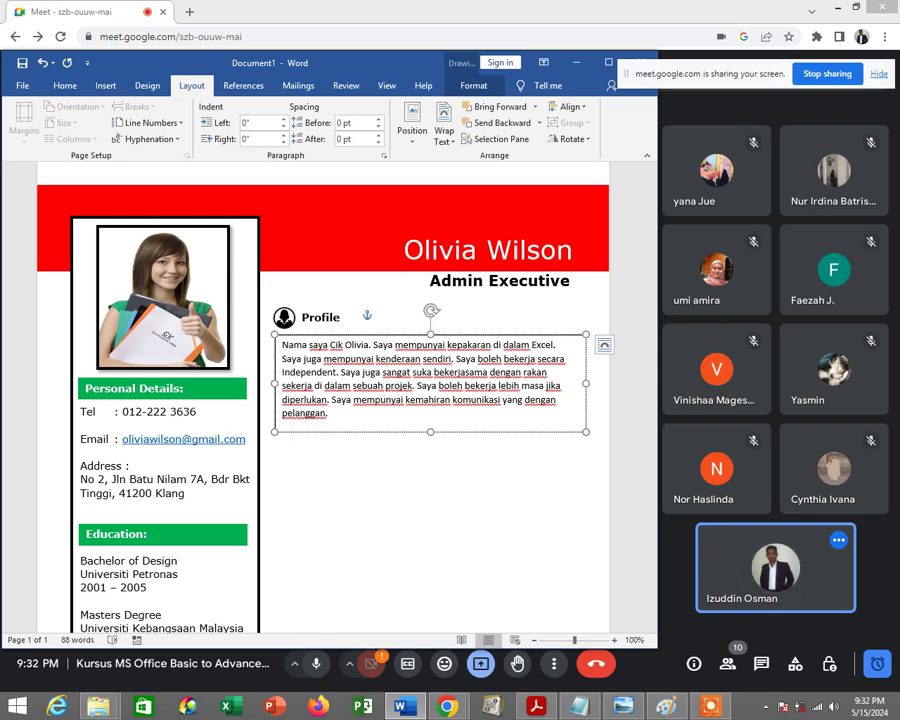
type("baik")
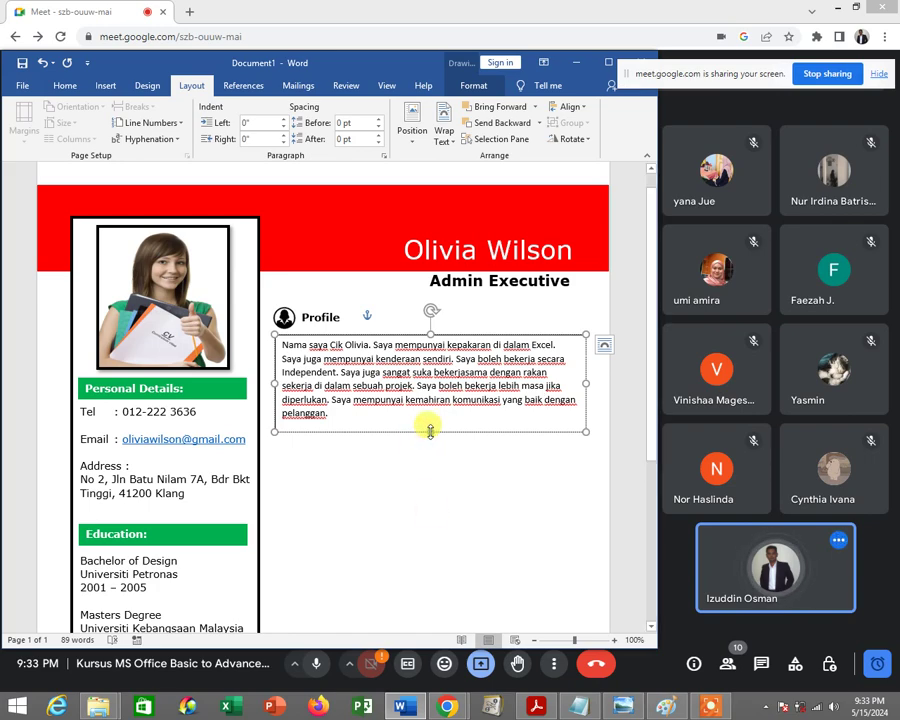
left_click_drag(430, 431, 433, 427)
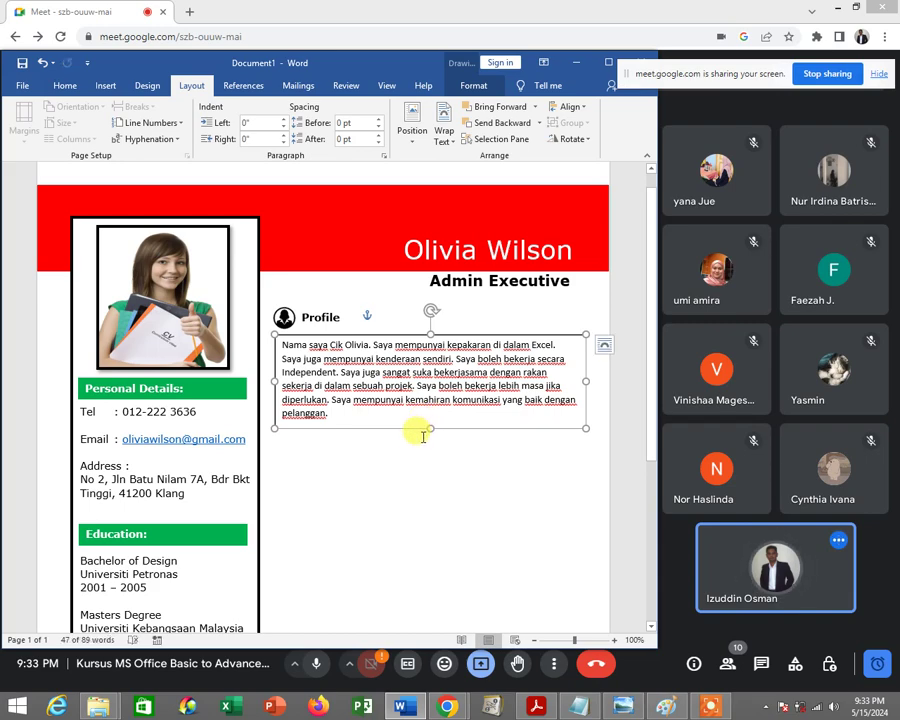
scroll(410, 430, "down", 1)
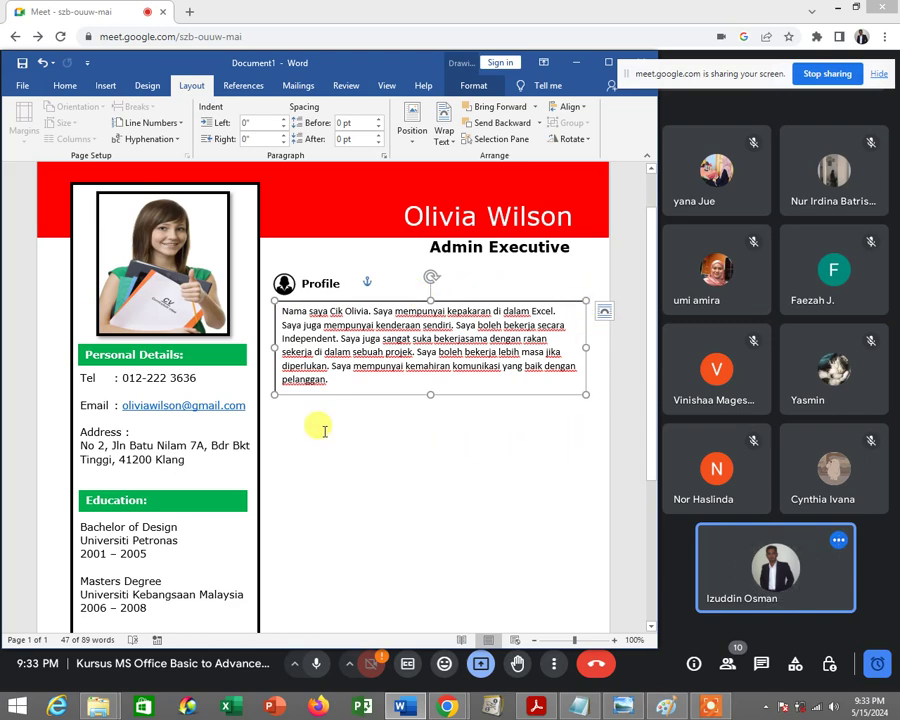
left_click(622, 708)
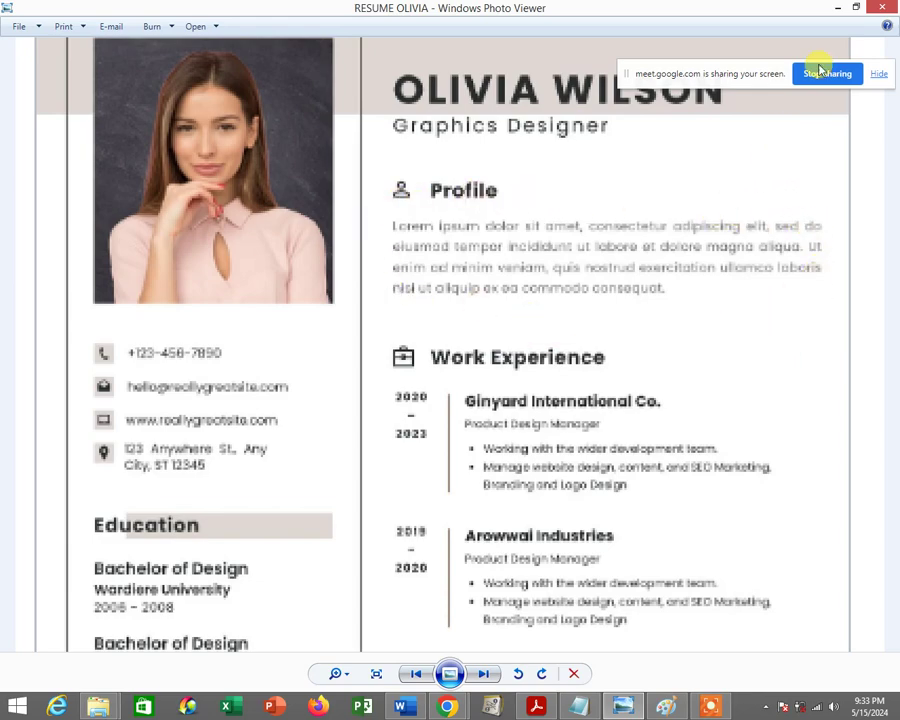
left_click(838, 7)
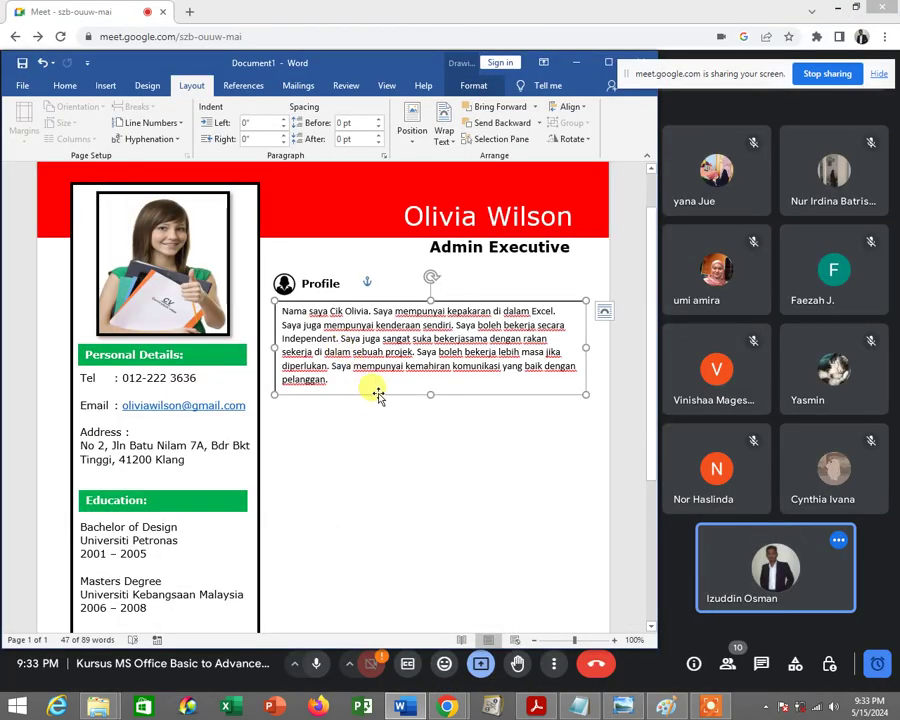
left_click(418, 427)
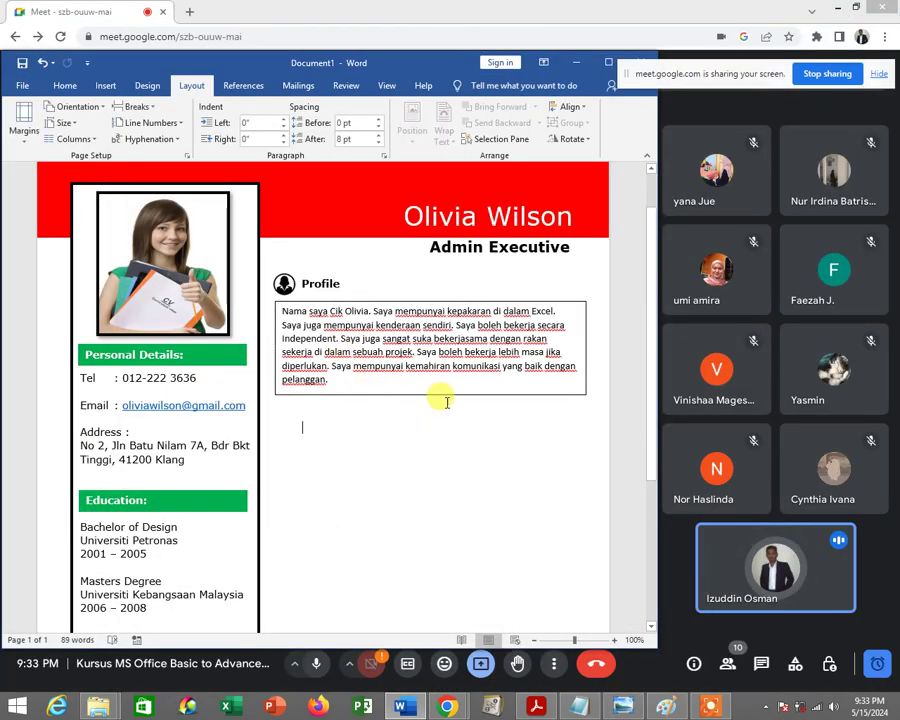
left_click(608, 66)
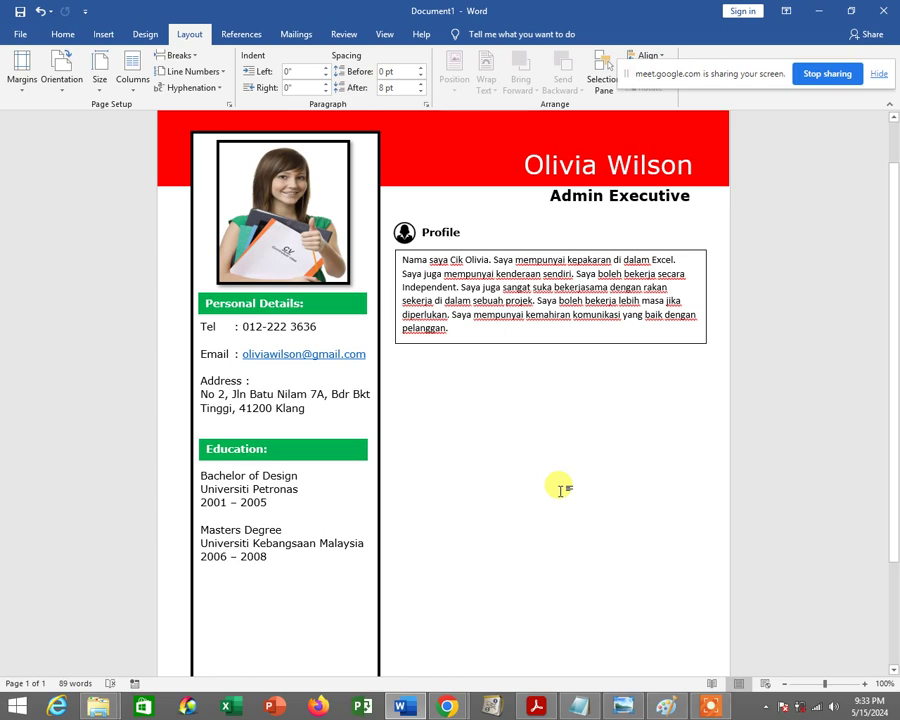
right_click(438, 261)
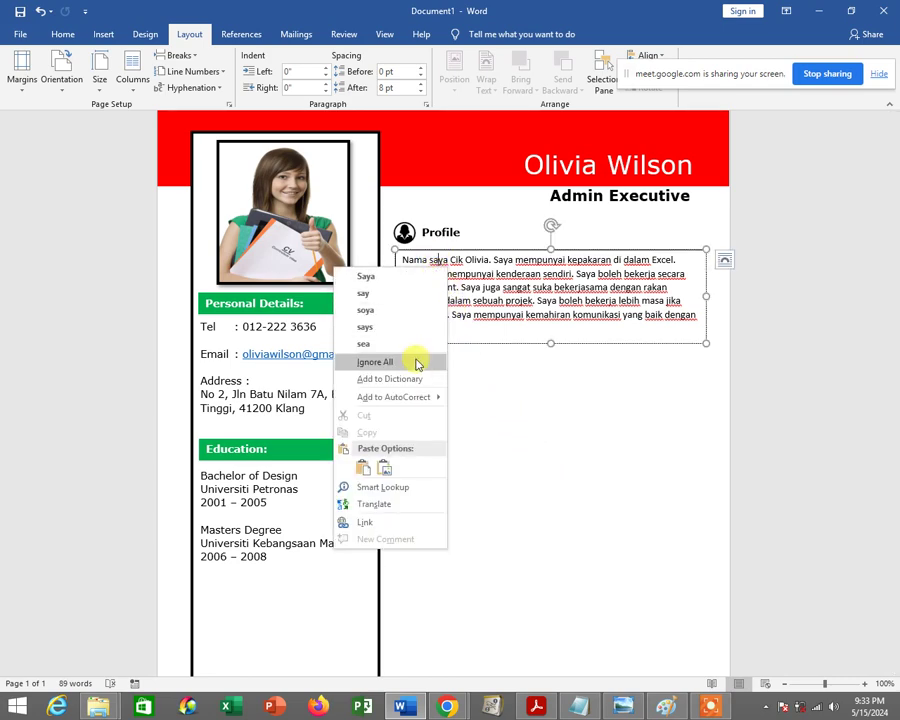
left_click(416, 361)
right_click(536, 259)
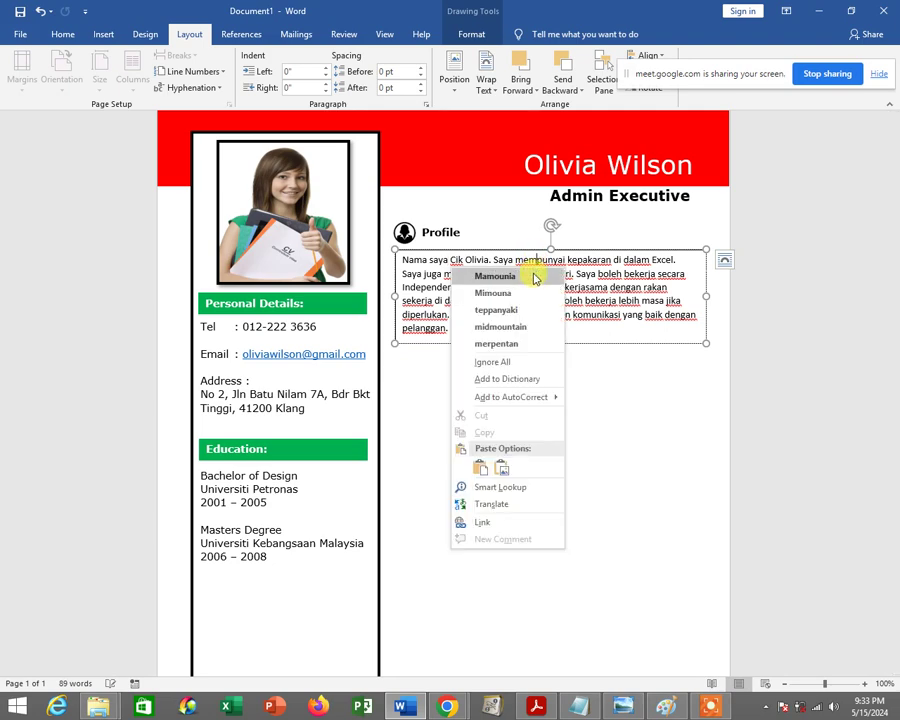
left_click(521, 362)
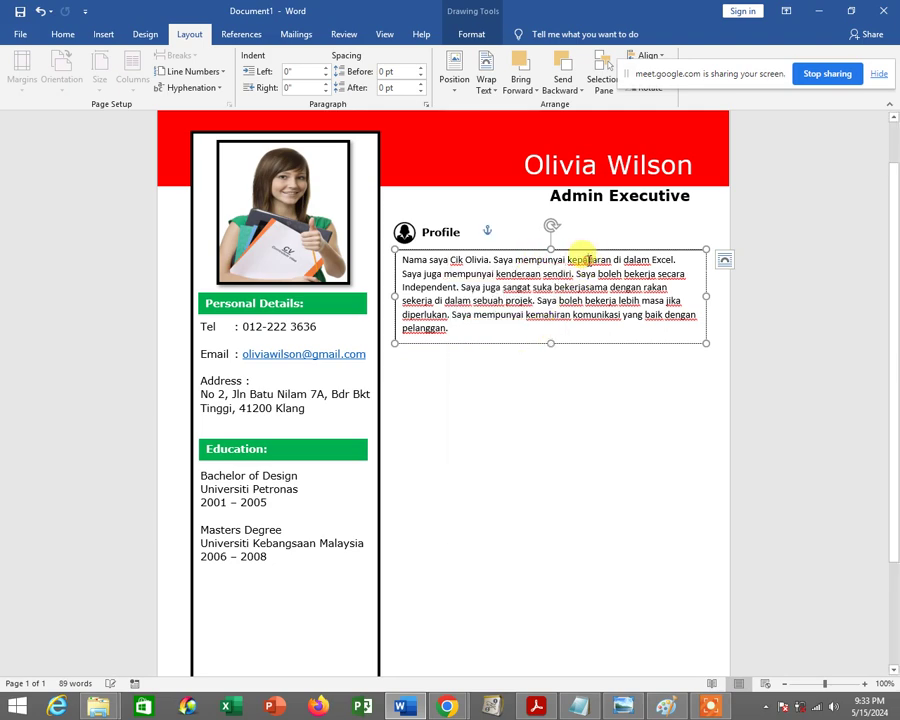
right_click(586, 258)
left_click(572, 345)
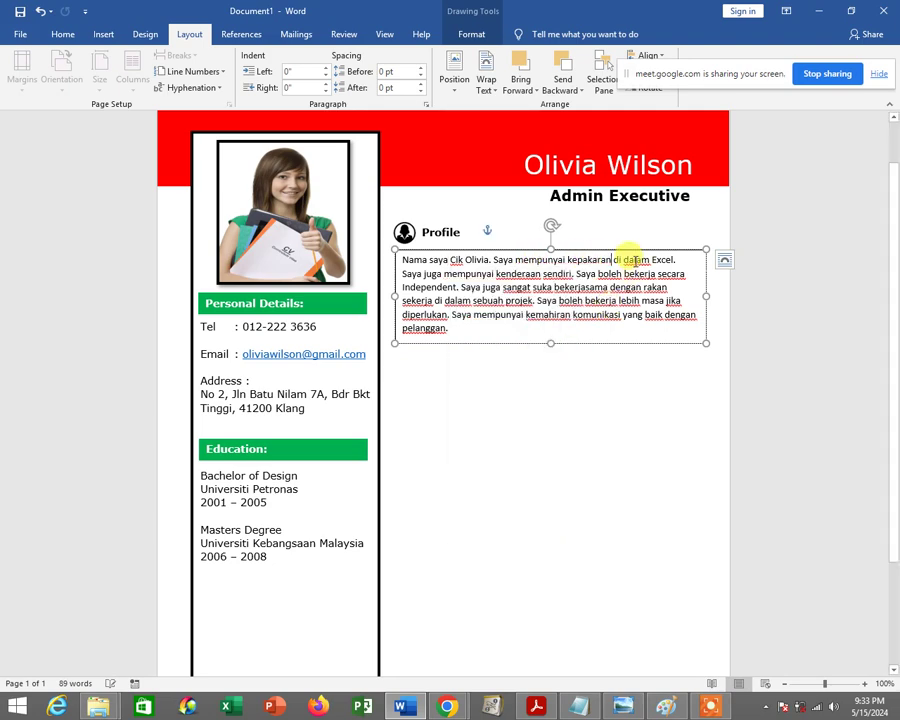
right_click(632, 260)
left_click(582, 360)
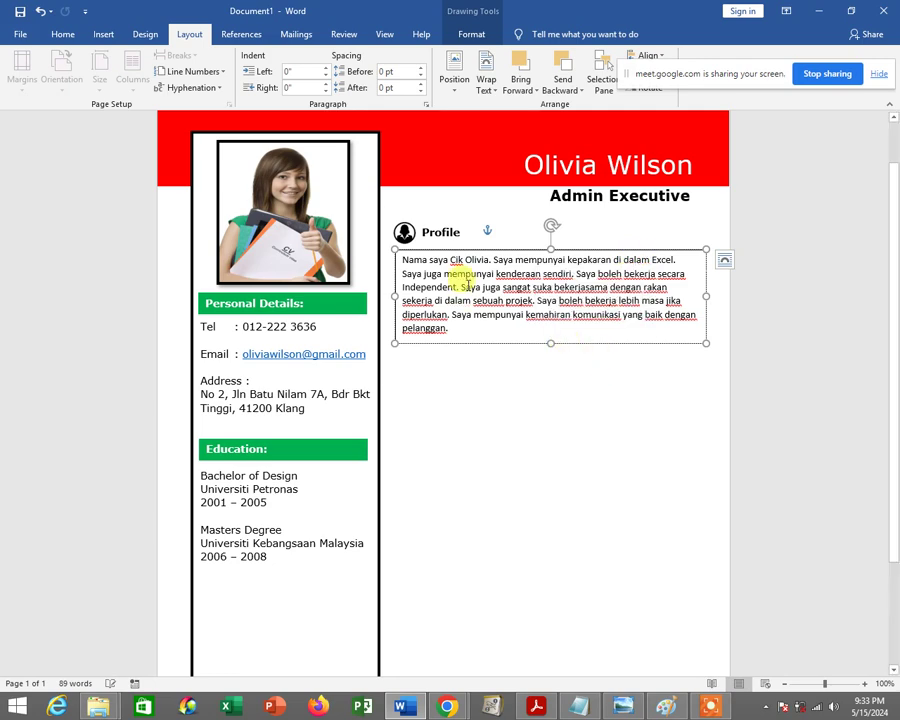
right_click(455, 262)
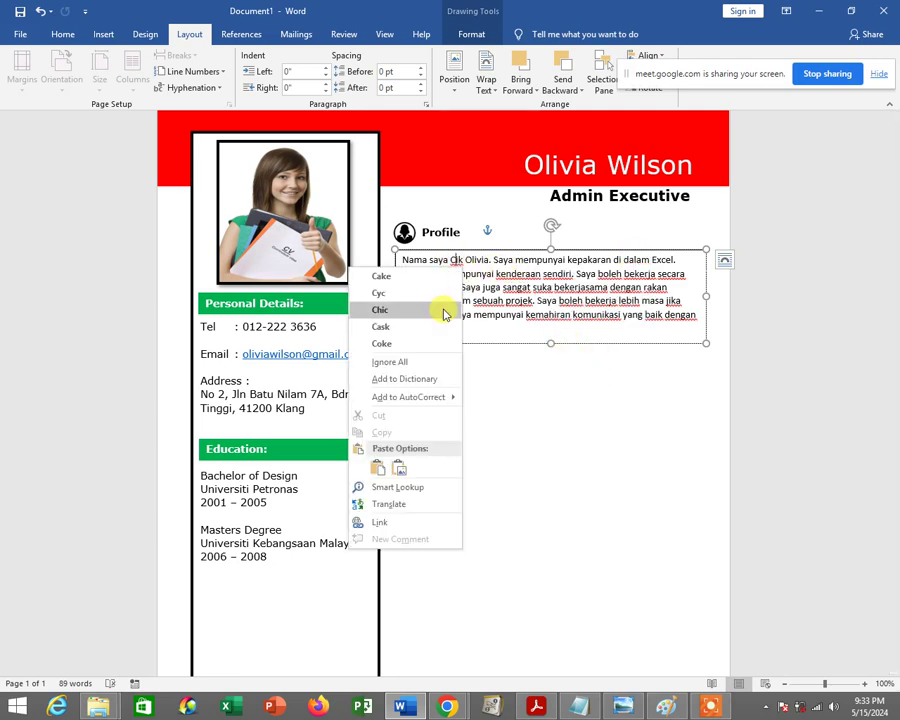
left_click(432, 363)
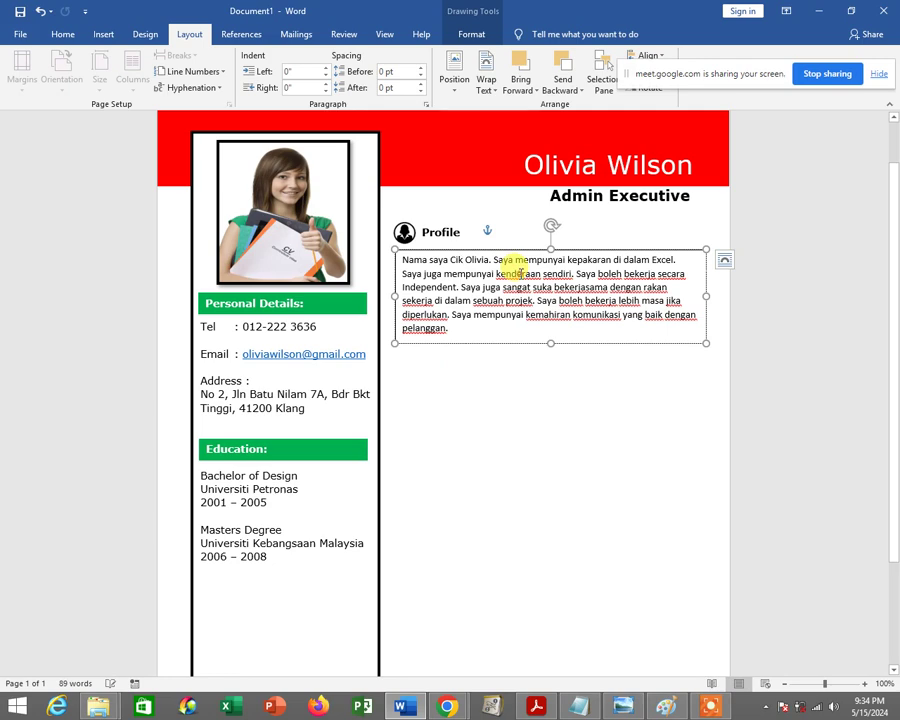
right_click(520, 272)
left_click(516, 311)
right_click(556, 275)
left_click(538, 375)
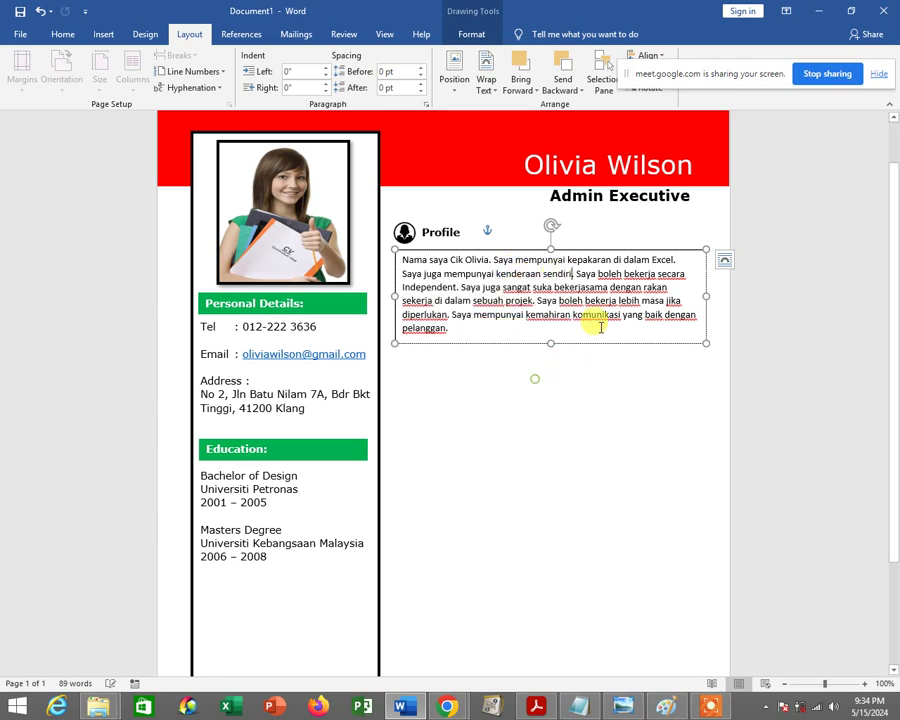
right_click(612, 275)
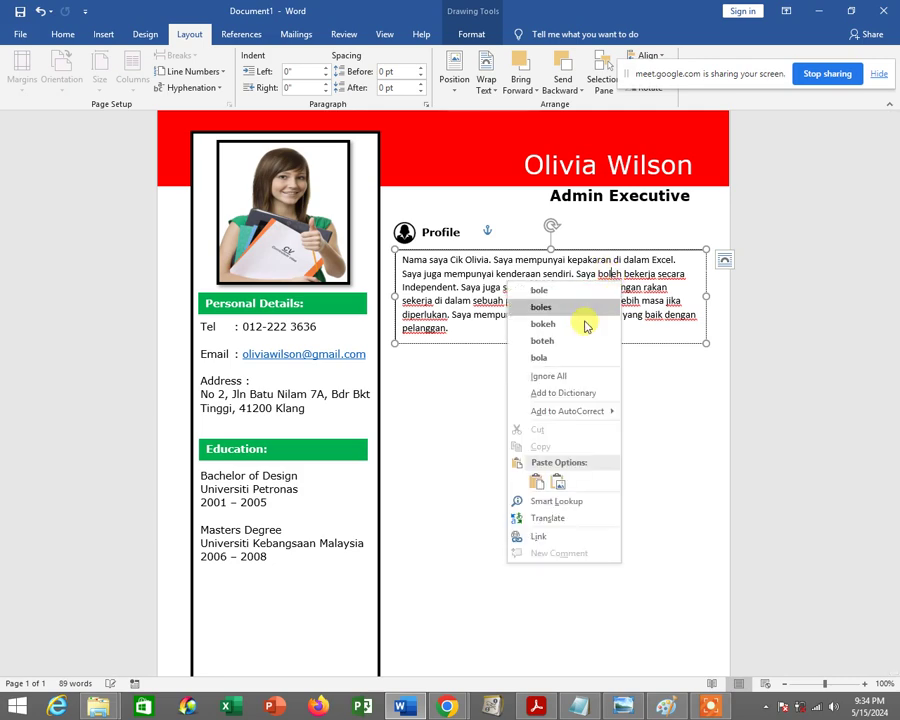
left_click(580, 375)
right_click(664, 277)
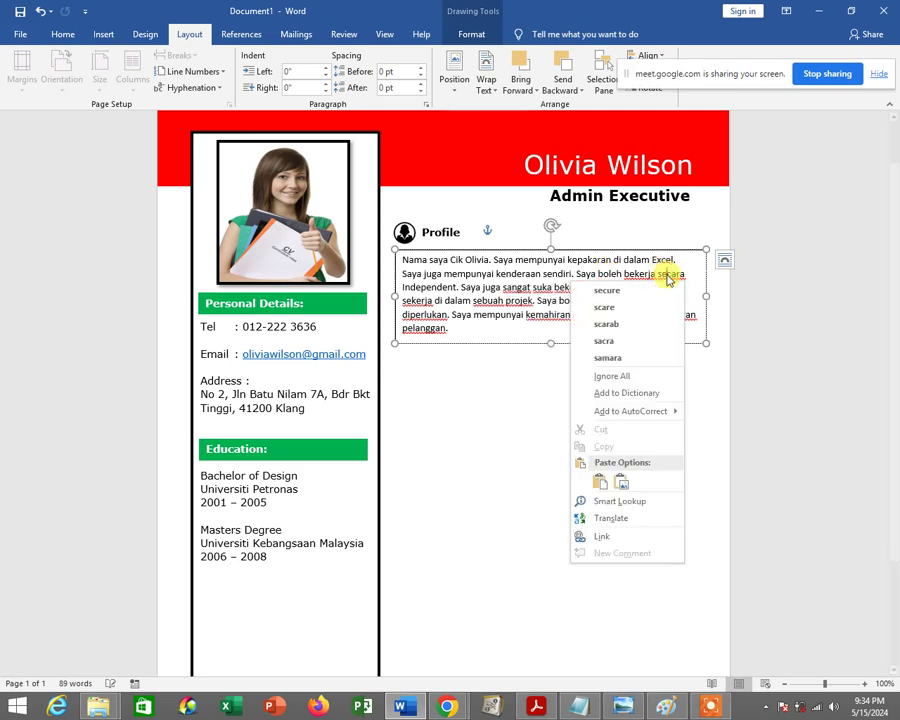
left_click(624, 377)
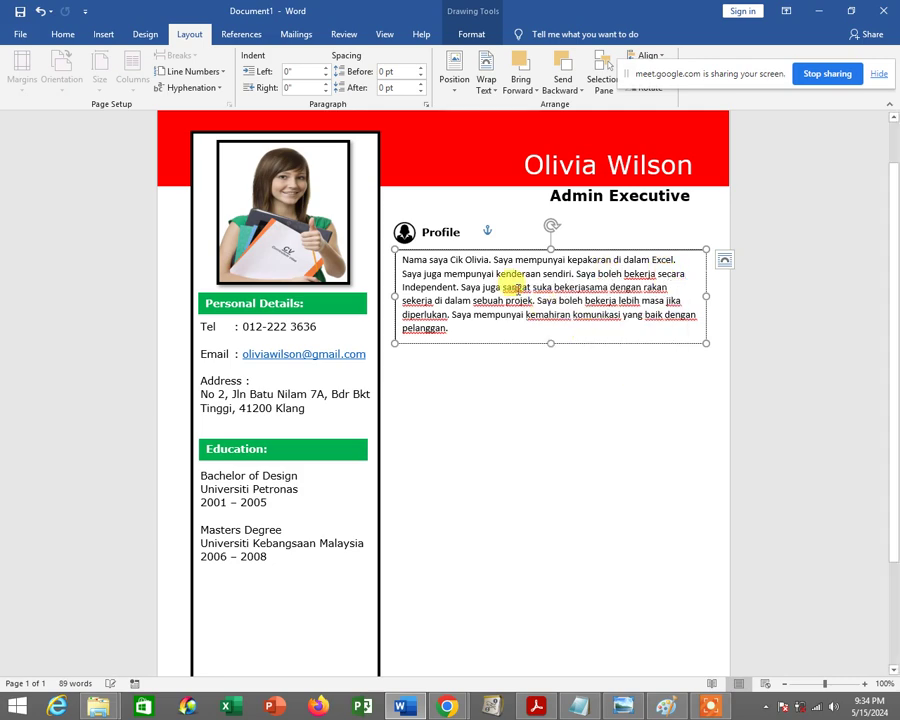
right_click(517, 288)
left_click(510, 390)
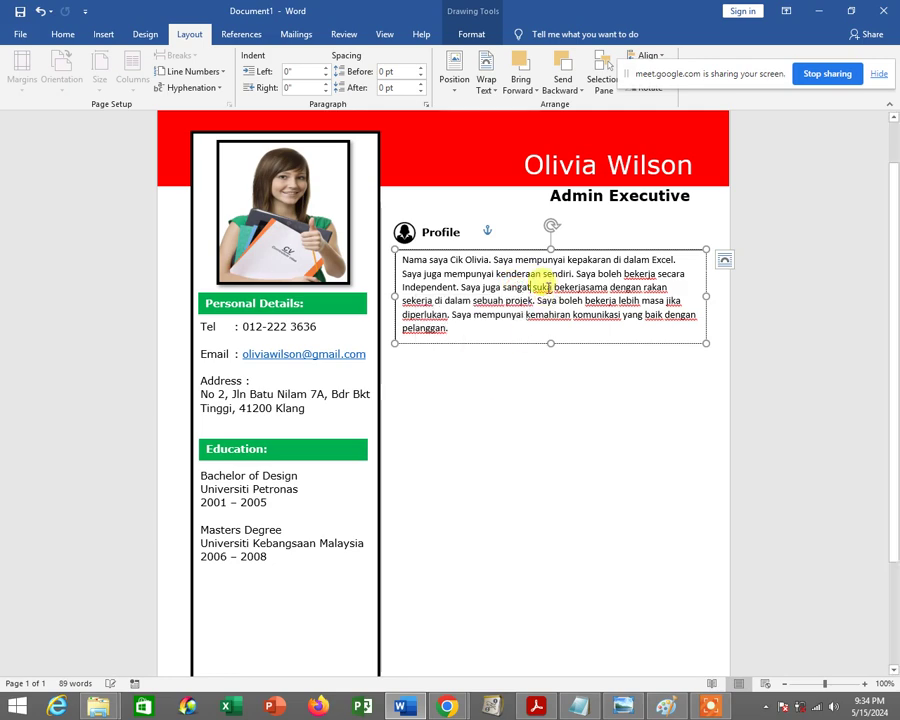
right_click(541, 287)
left_click(518, 389)
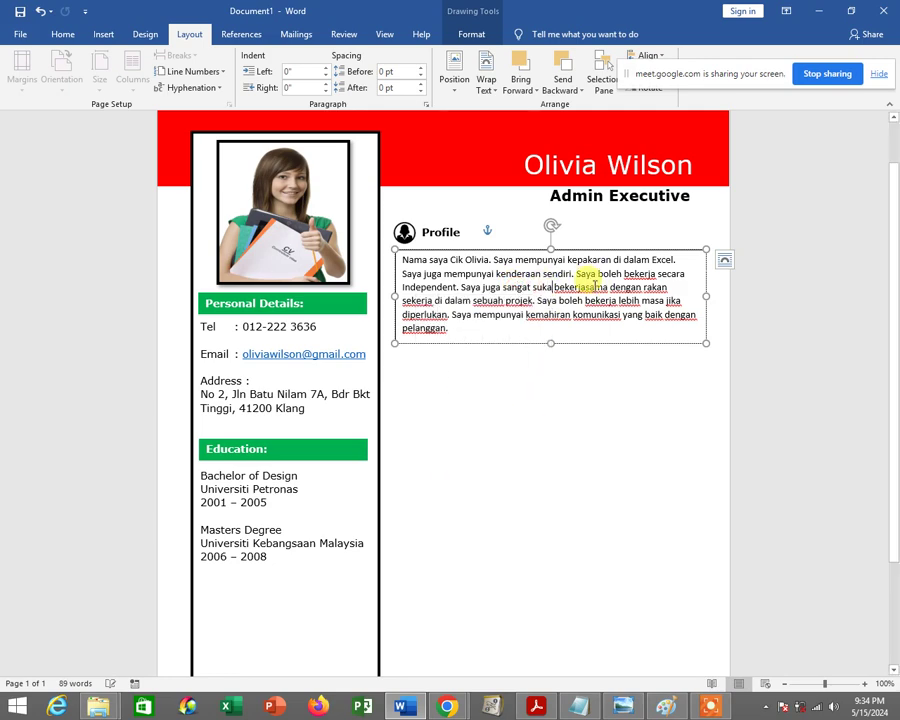
right_click(586, 286)
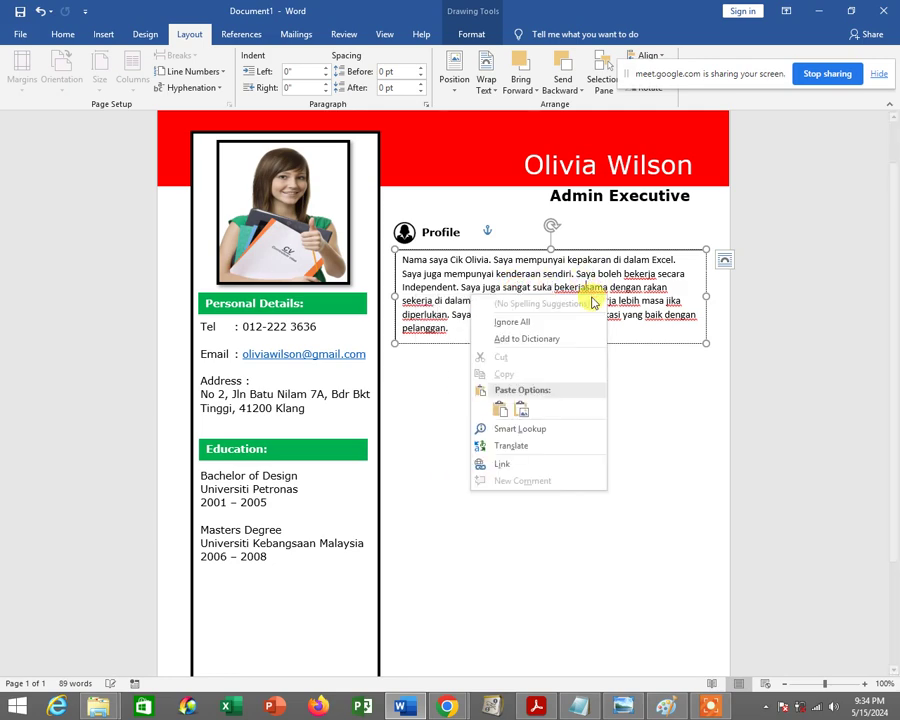
left_click(535, 324)
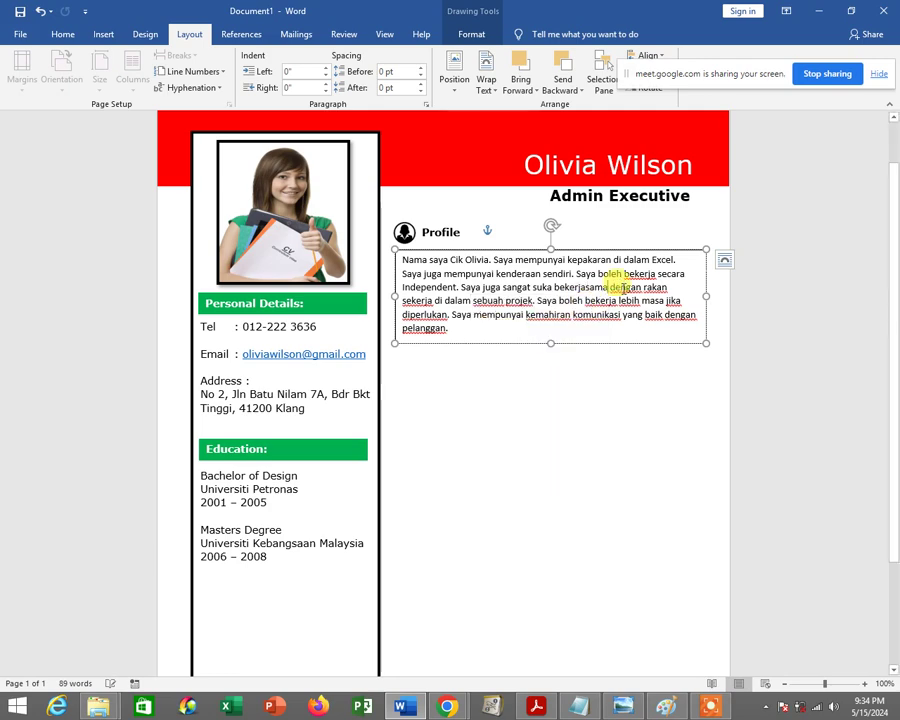
left_click(510, 365)
right_click(622, 287)
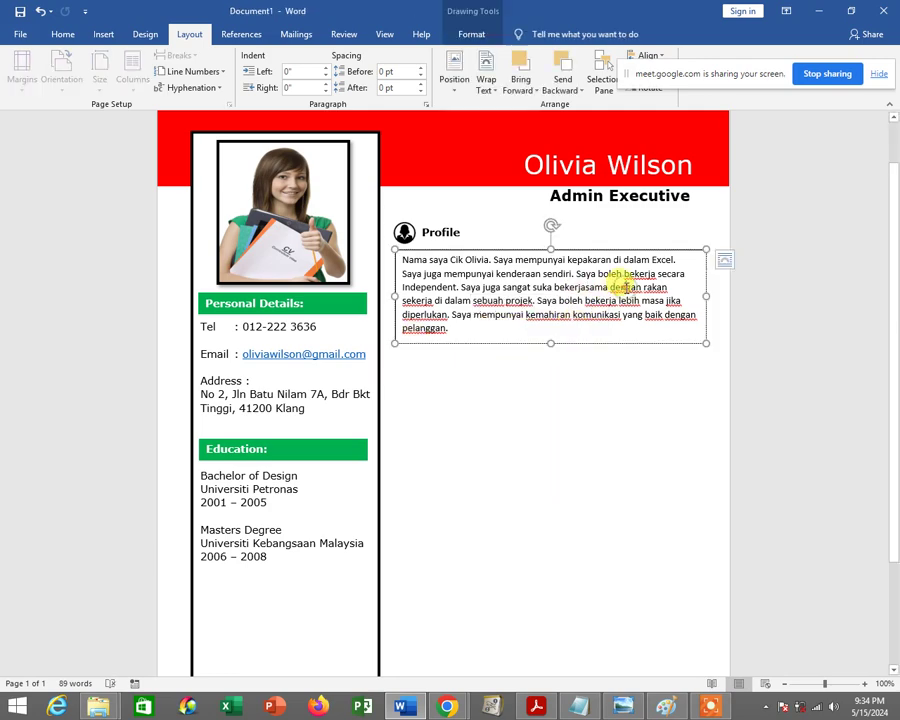
left_click(610, 377)
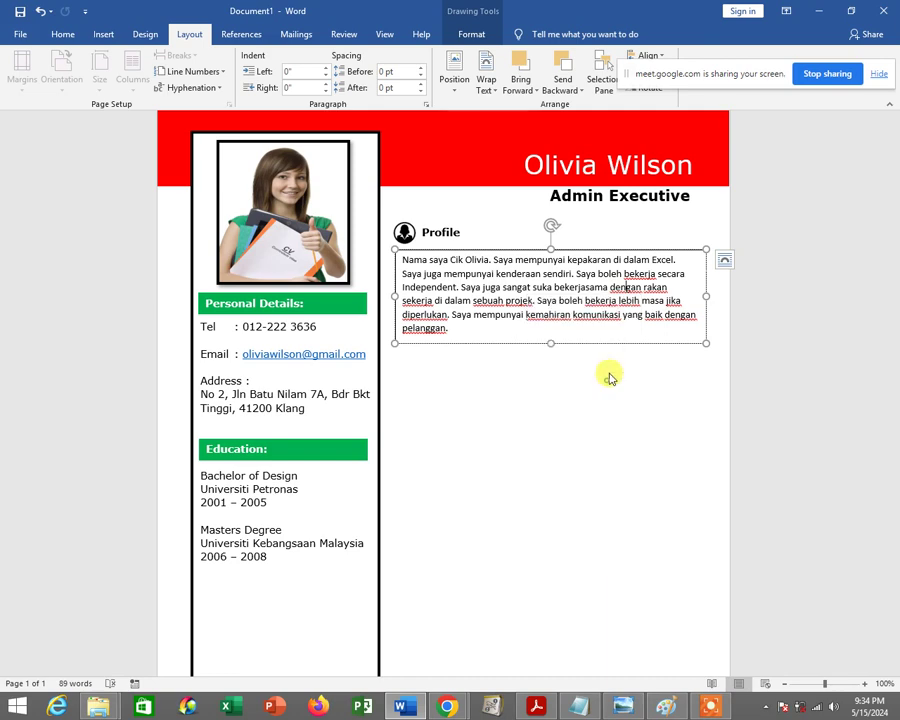
right_click(642, 278)
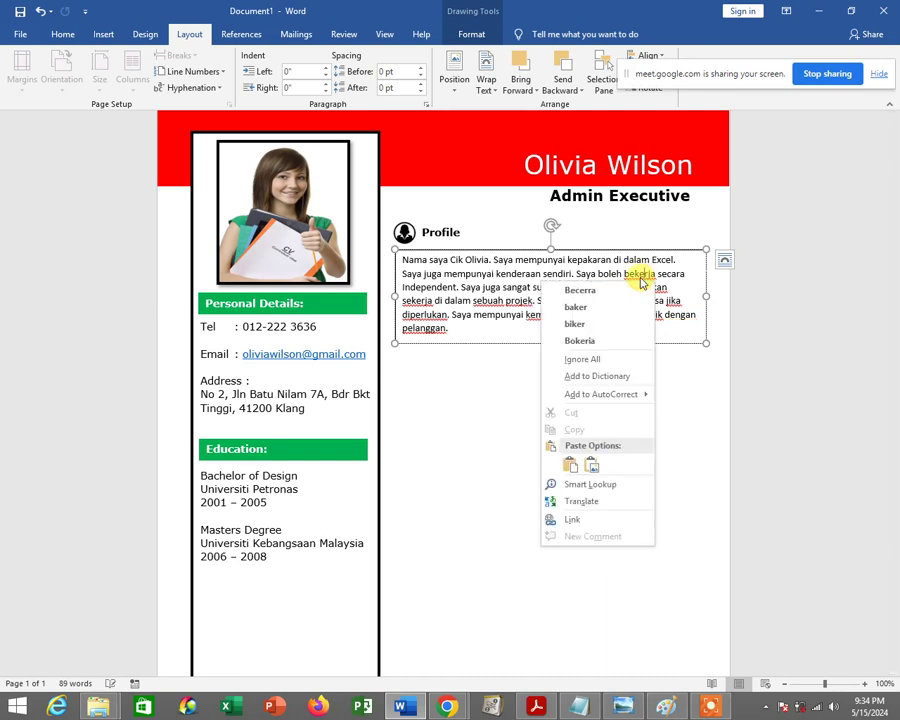
left_click(624, 358)
left_click_drag(469, 327, 381, 251)
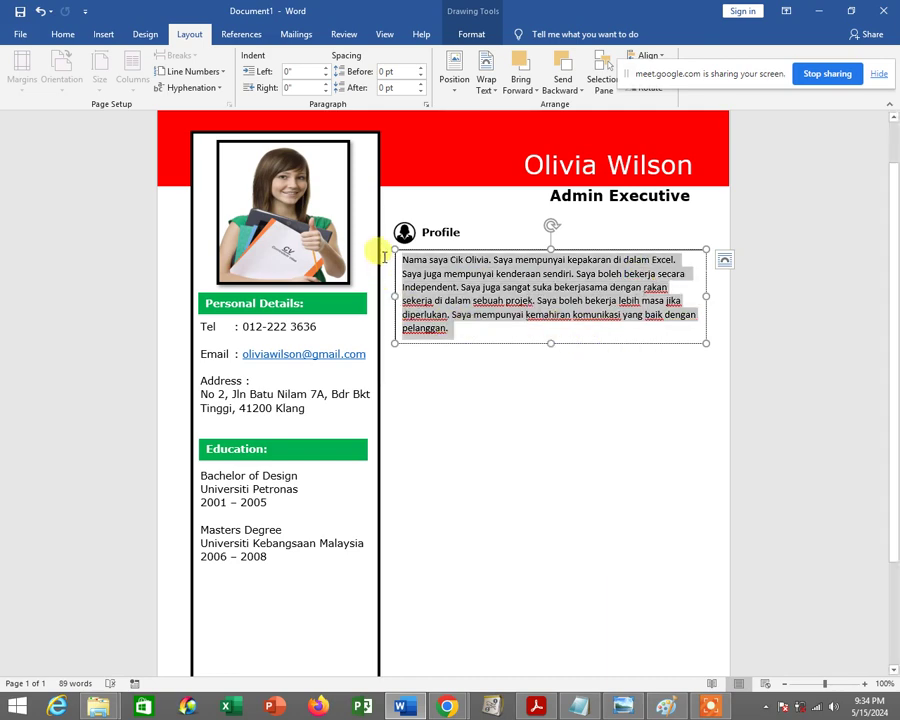
right_click(462, 287)
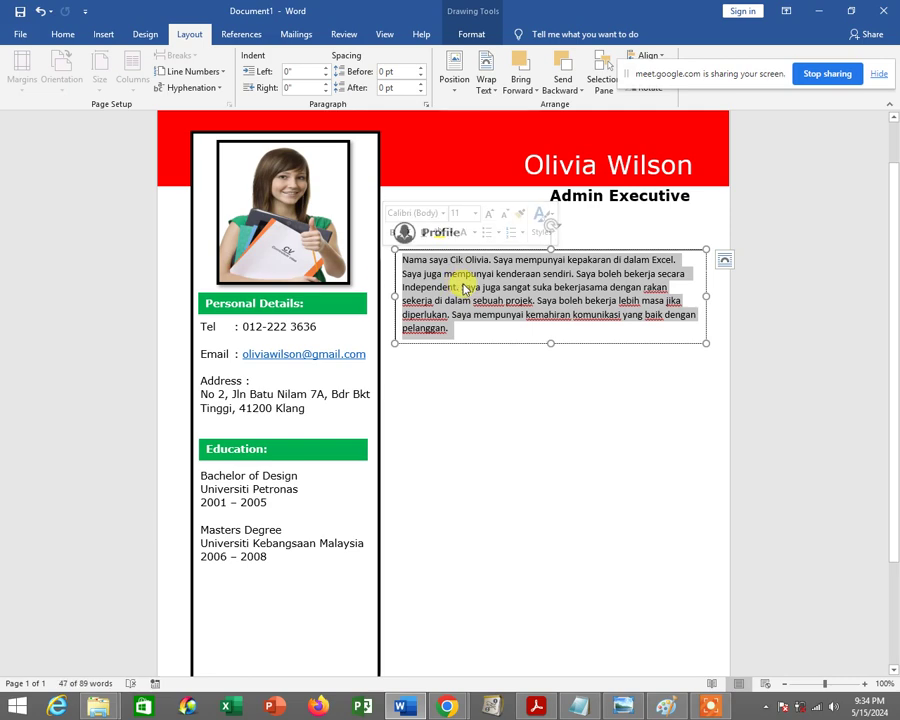
right_click(629, 318)
right_click(627, 303)
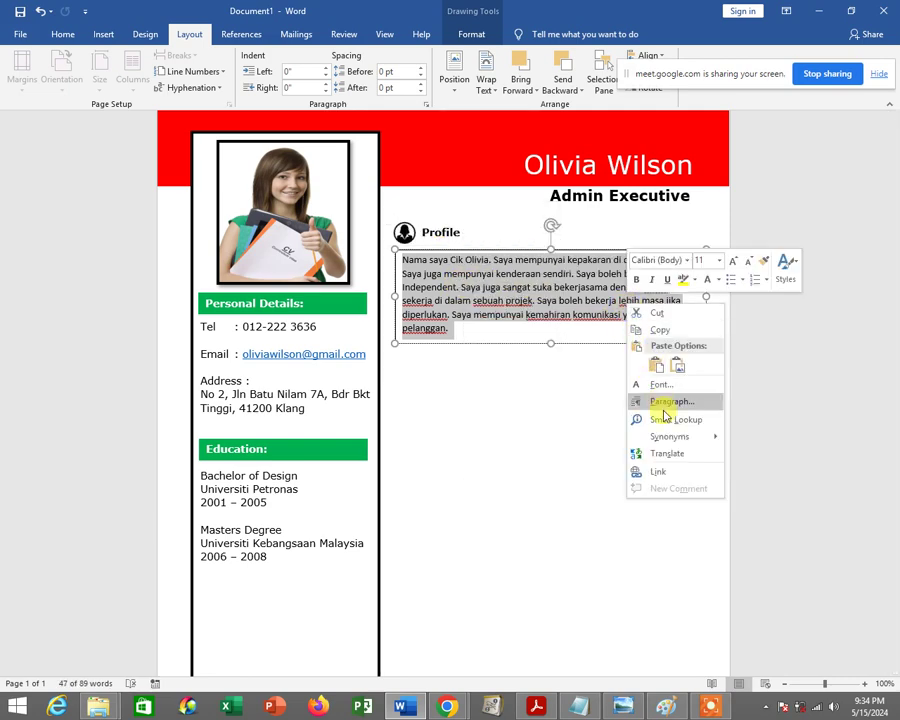
key("Escape")
right_click(657, 291)
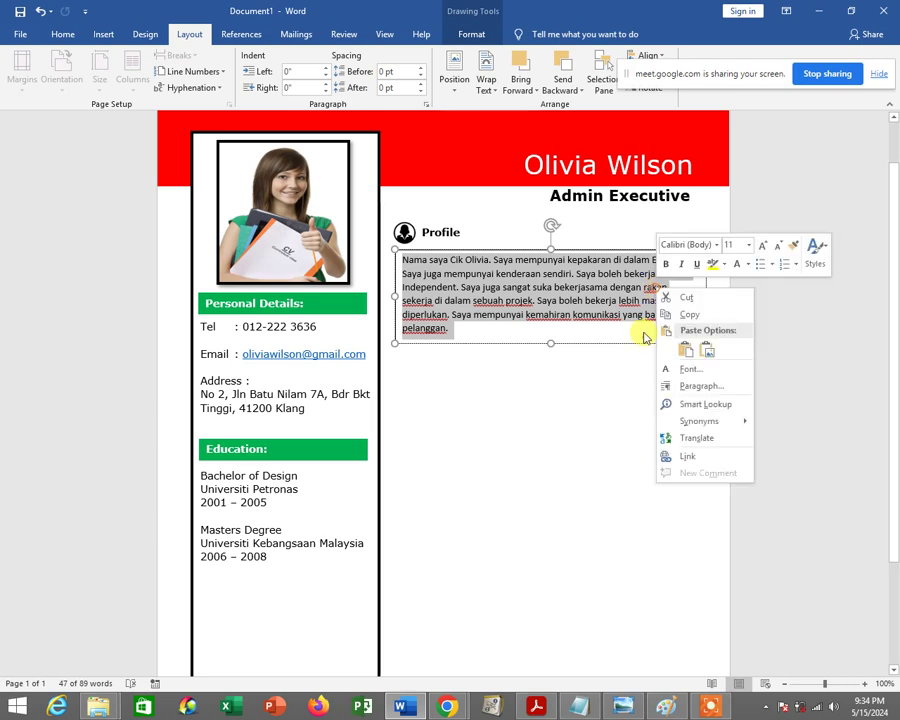
key("Escape")
left_click(577, 343)
left_click(577, 343)
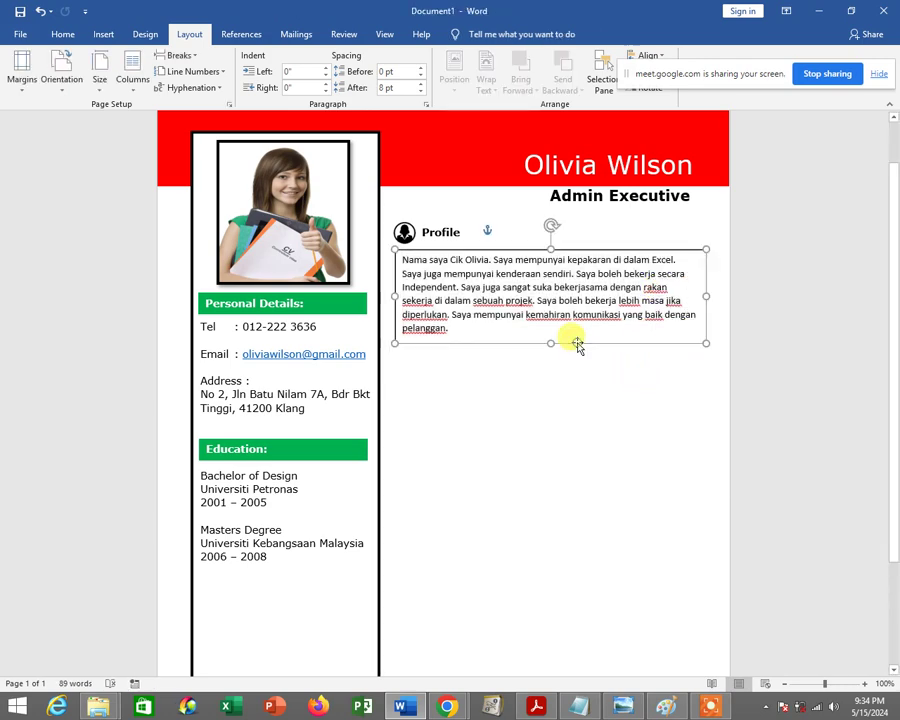
Set the Profile text box outline to No line through Format Shape
right_click(577, 344)
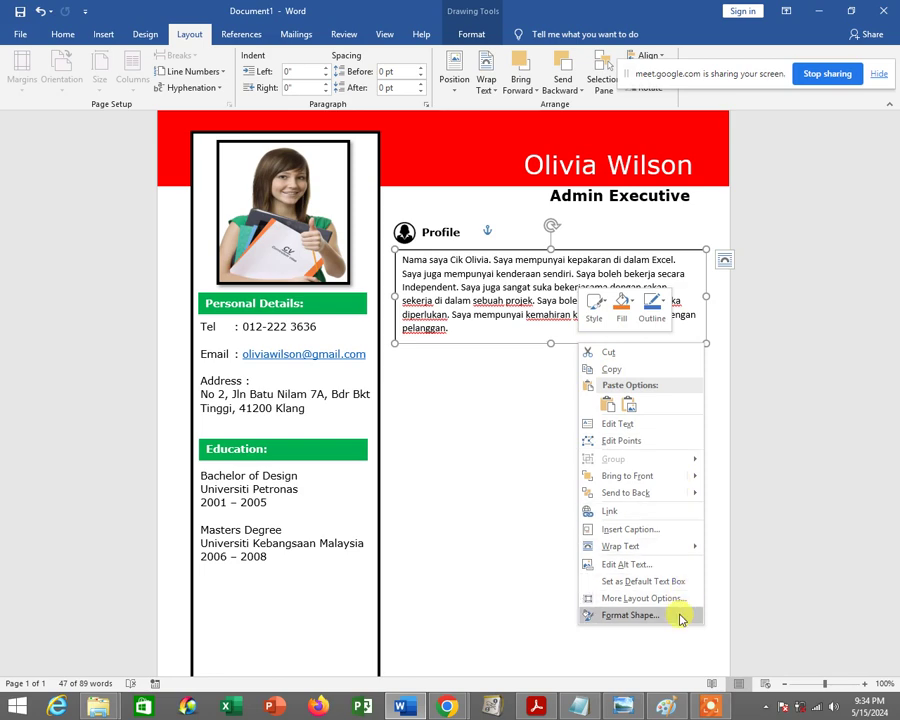
left_click(680, 617)
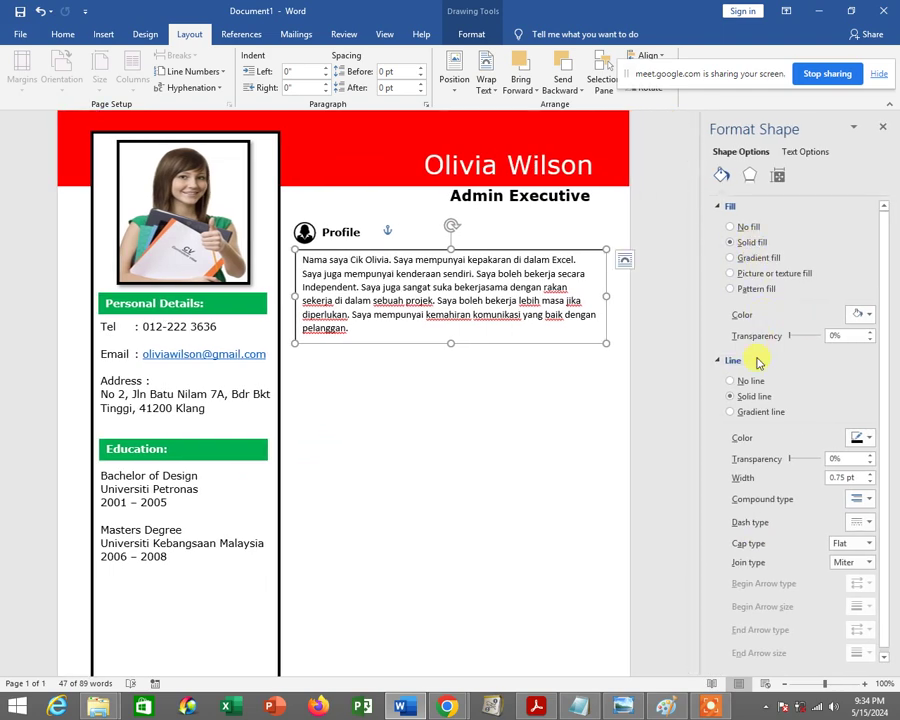
left_click(740, 382)
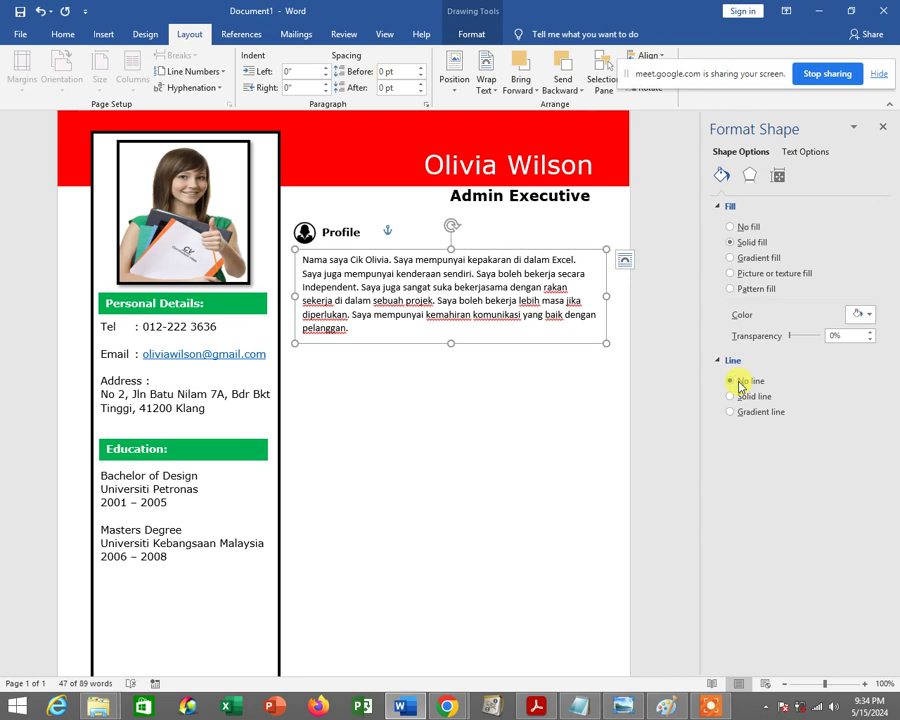
left_click(504, 369)
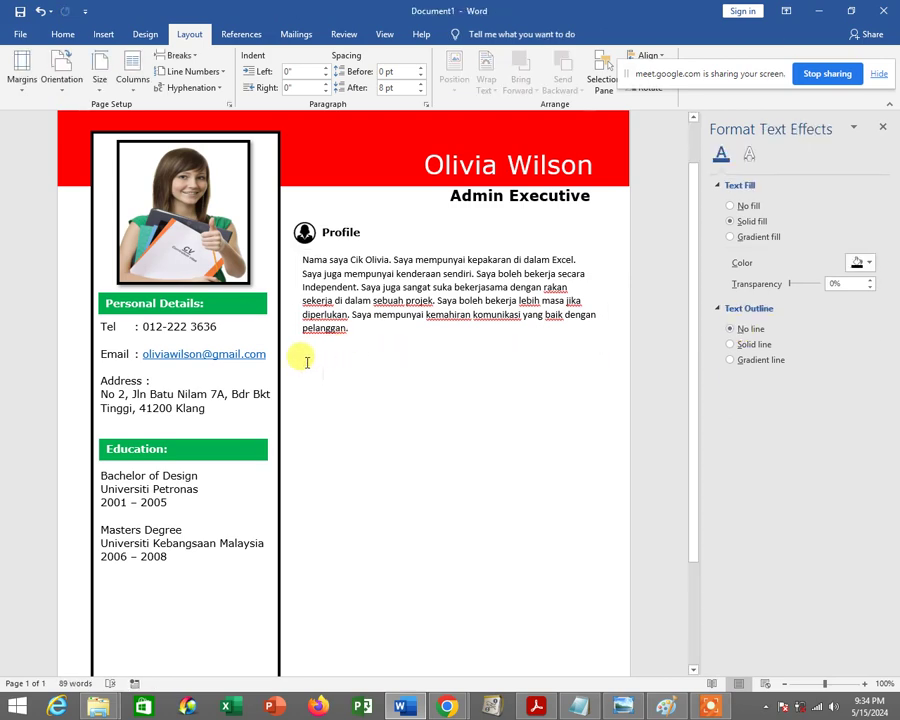
Insert a page break with Ctrl+Enter below the content, adding a blank second page
scroll(380, 366, "down", 2)
scroll(382, 368, "down", 1)
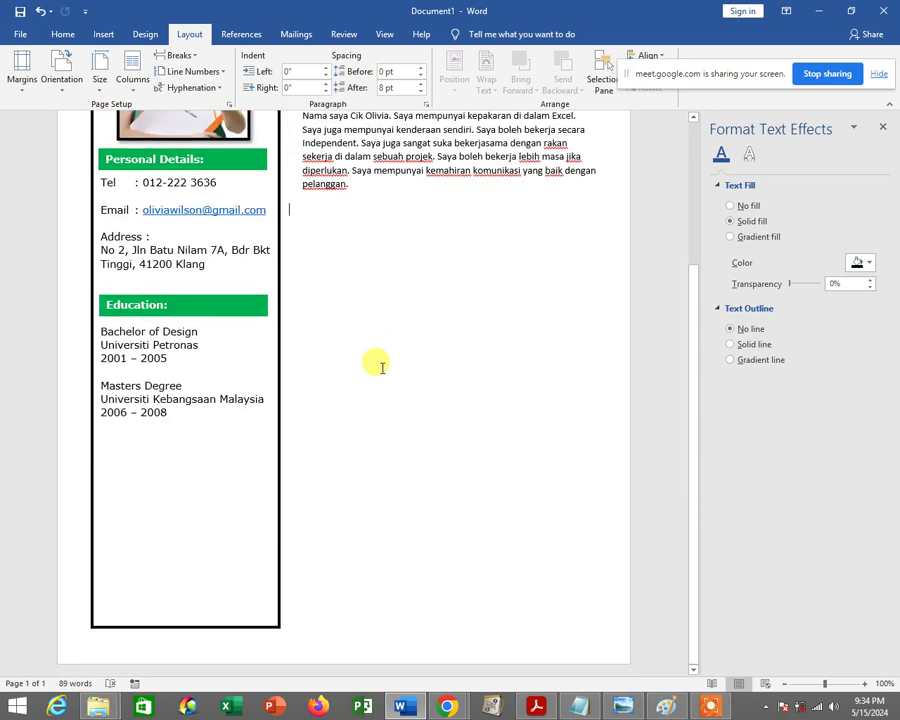
left_click(289, 255)
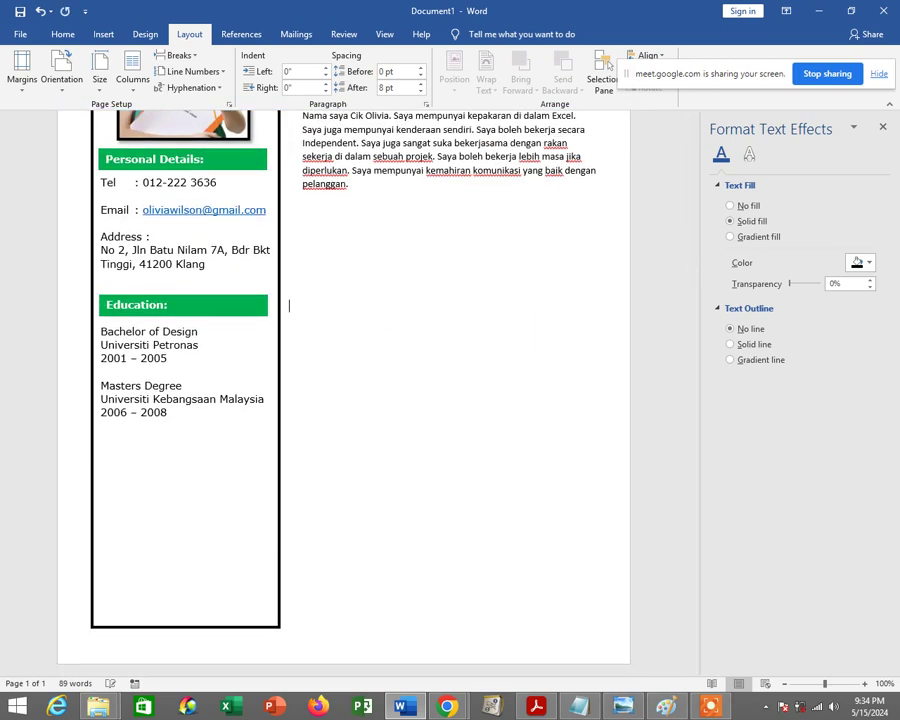
key("ctrl+Return")
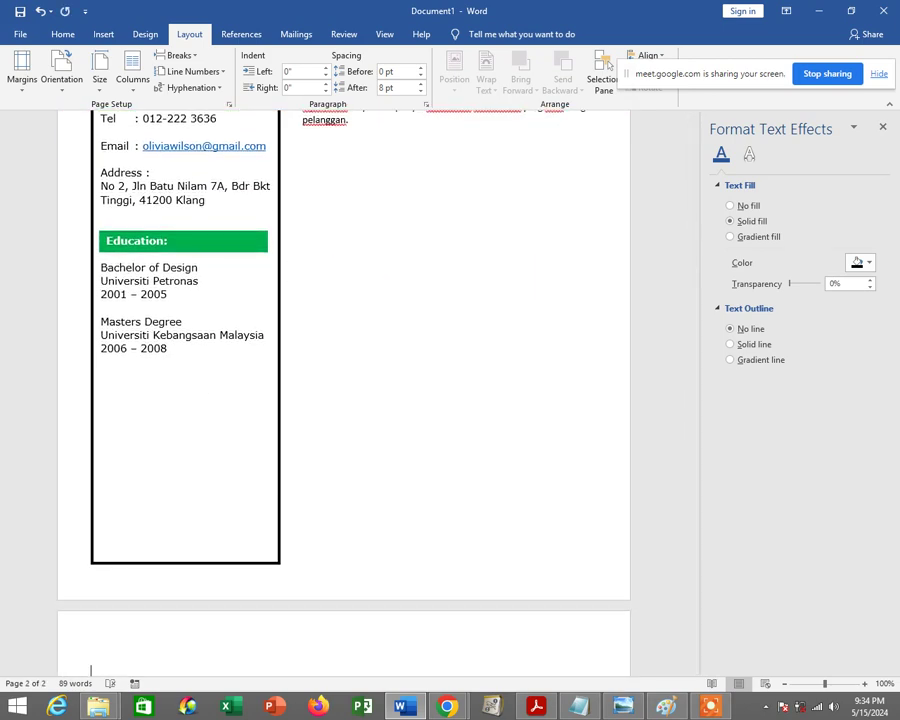
scroll(350, 224, "up", 2)
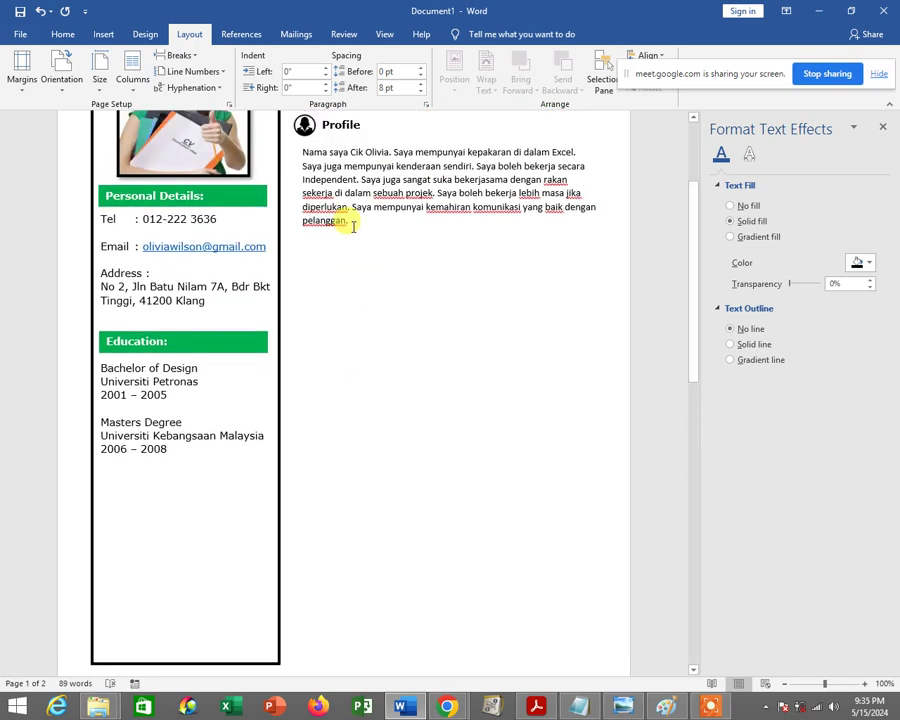
left_click(332, 247)
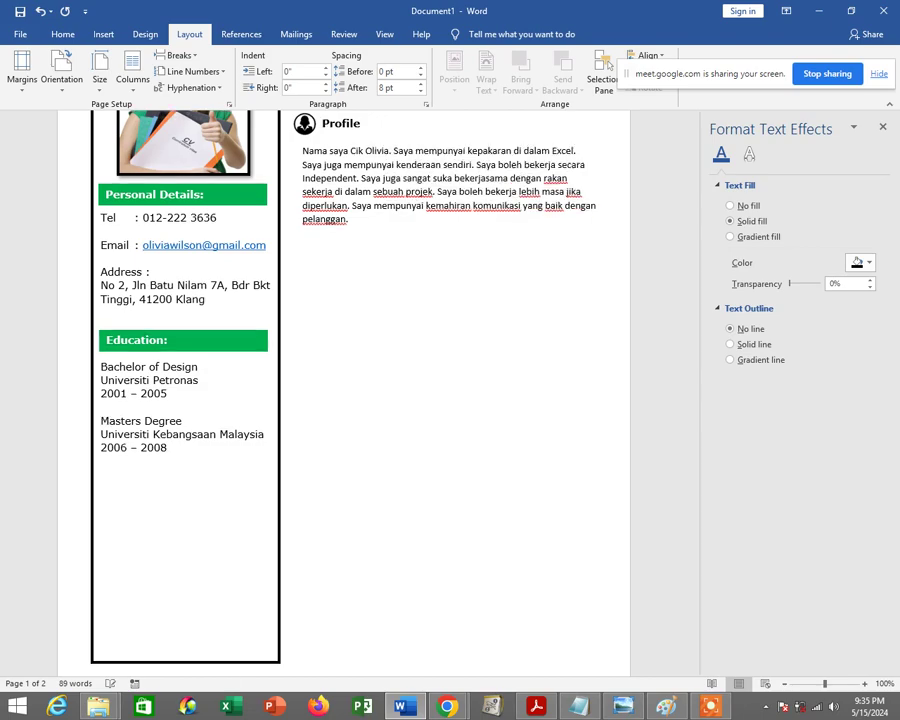
scroll(402, 277, "down", 2)
scroll(402, 277, "up", 5)
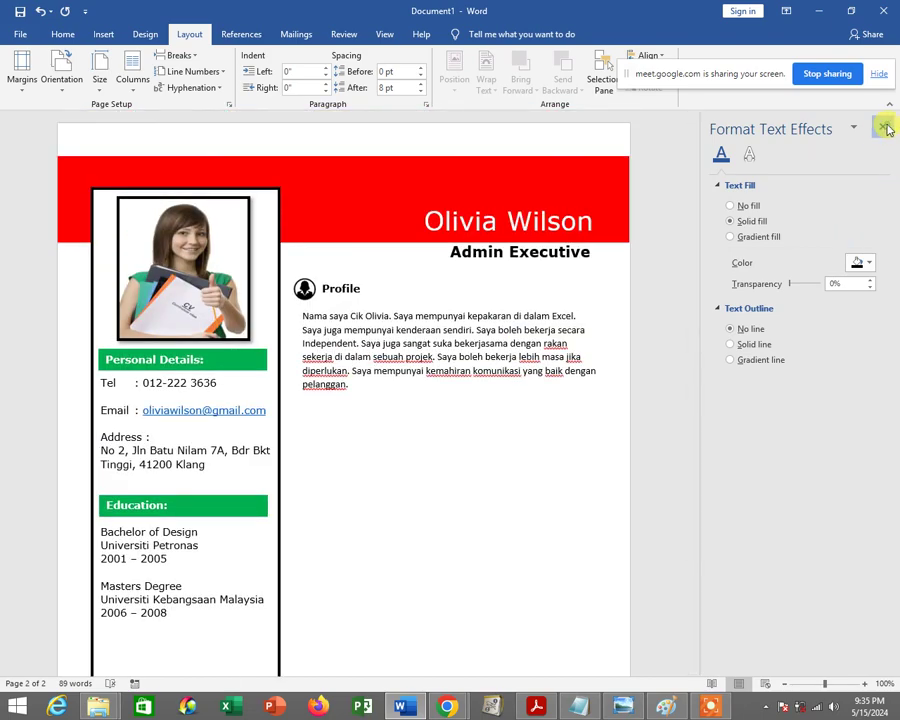
Close the formatting pane and deselect everything, leaving the cursor below the Profile paragraph
left_click(884, 127)
left_click(403, 288)
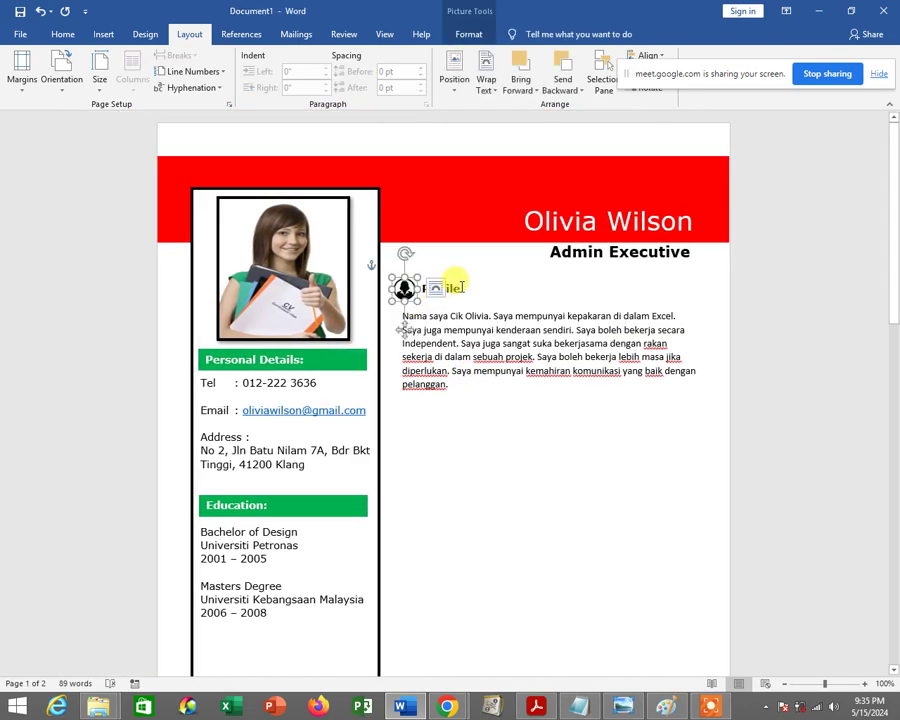
left_click(448, 287)
left_click(500, 477)
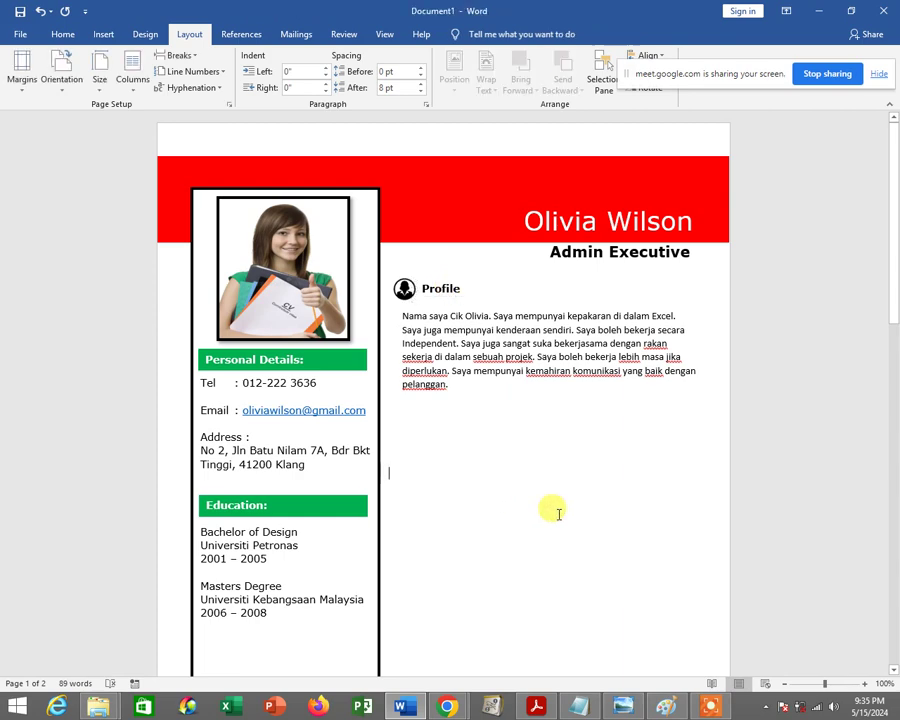
left_click(622, 707)
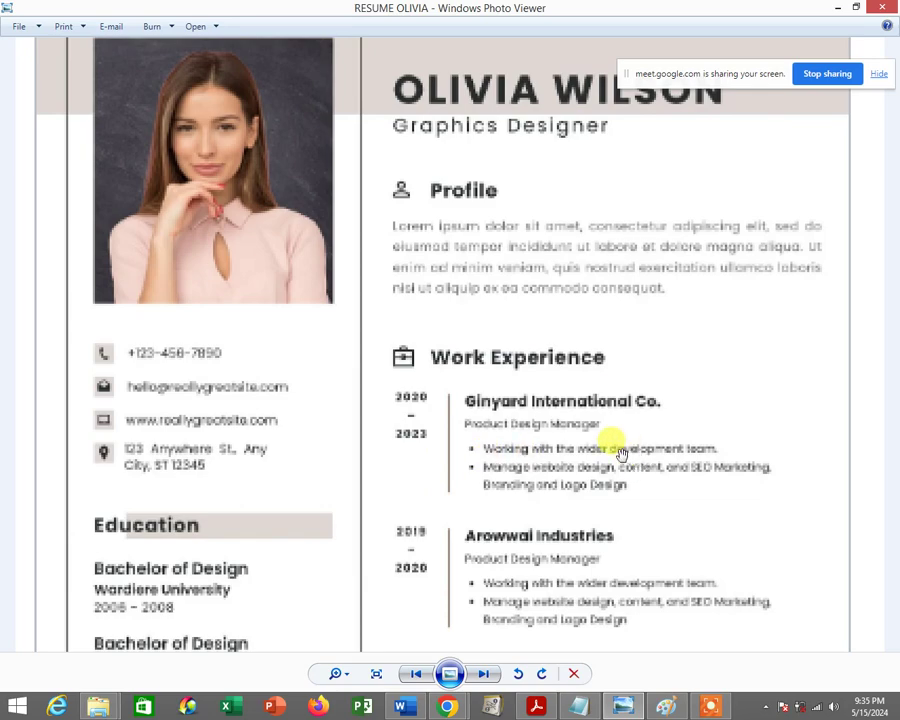
scroll(620, 453, "up", 1)
scroll(620, 453, "down", 2)
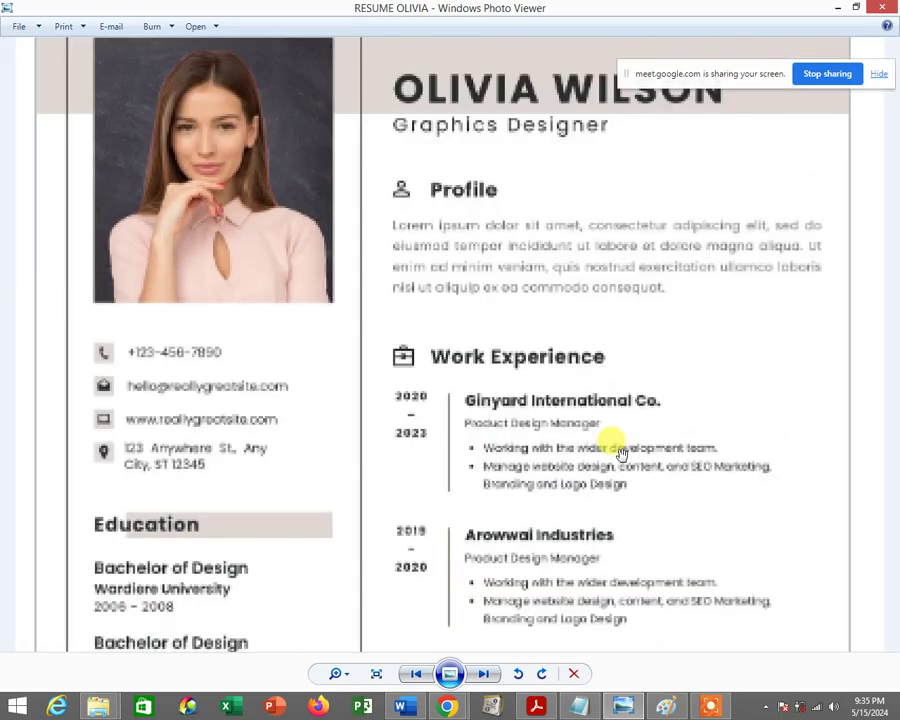
scroll(622, 420, "up", 1)
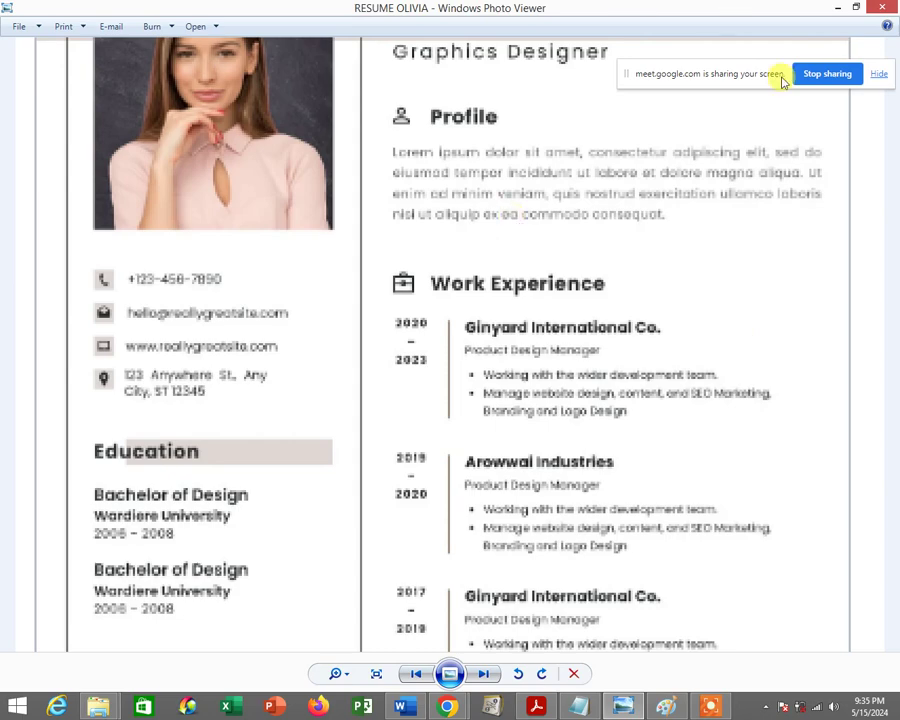
left_click(838, 8)
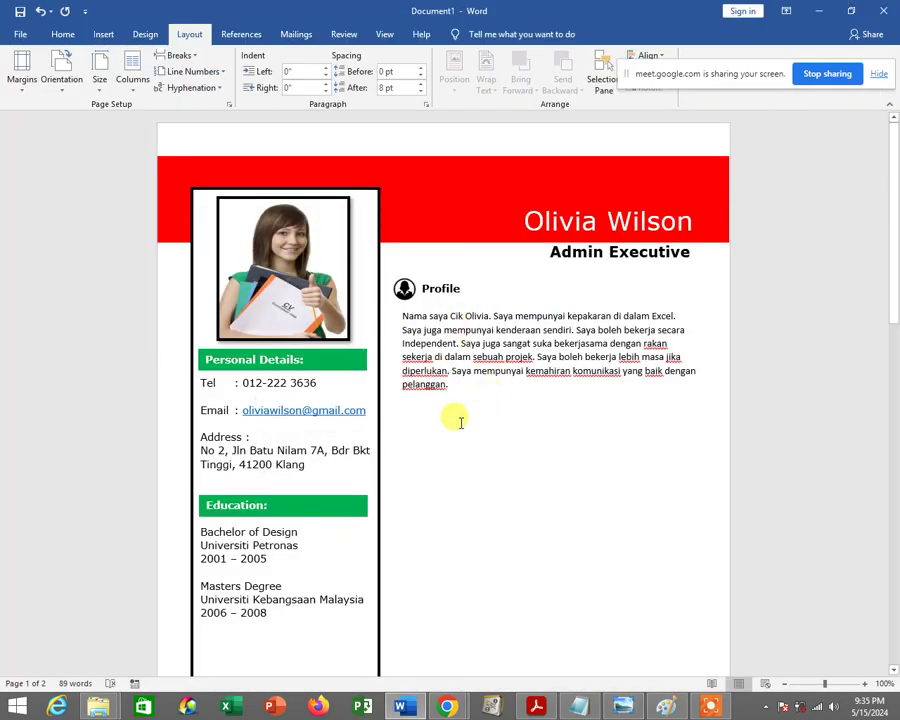
Minimize both the Word résumé and the Google Meet window to reveal the desktop
left_click(426, 422)
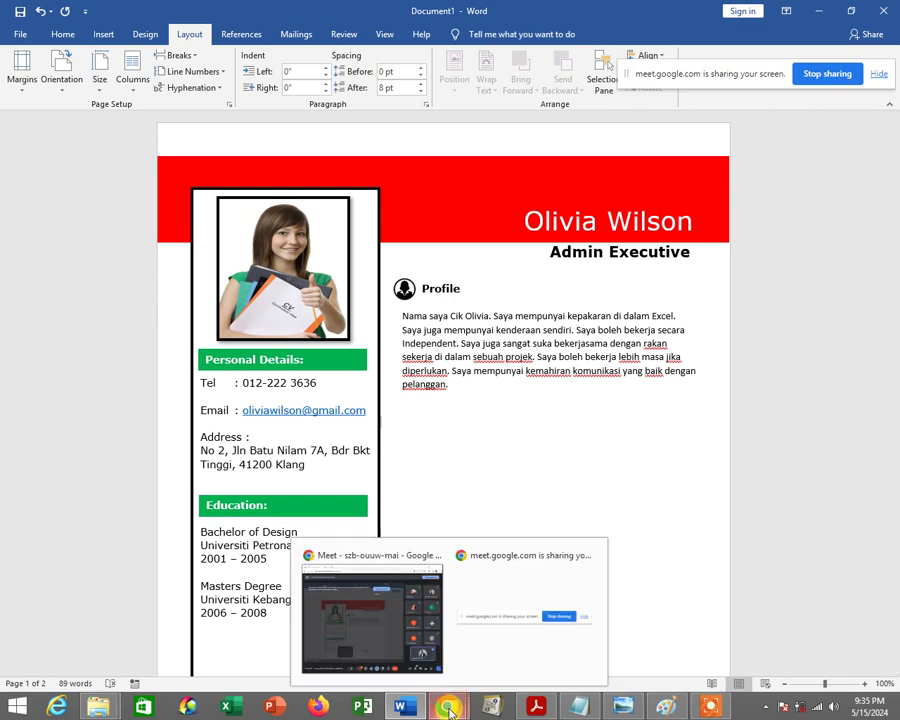
left_click(822, 11)
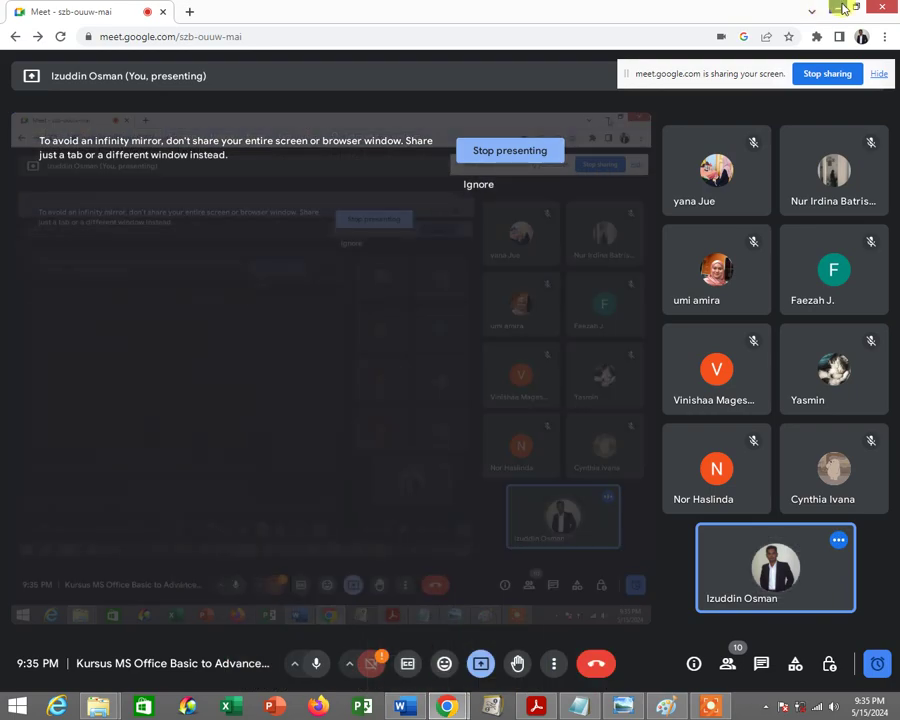
left_click(843, 7)
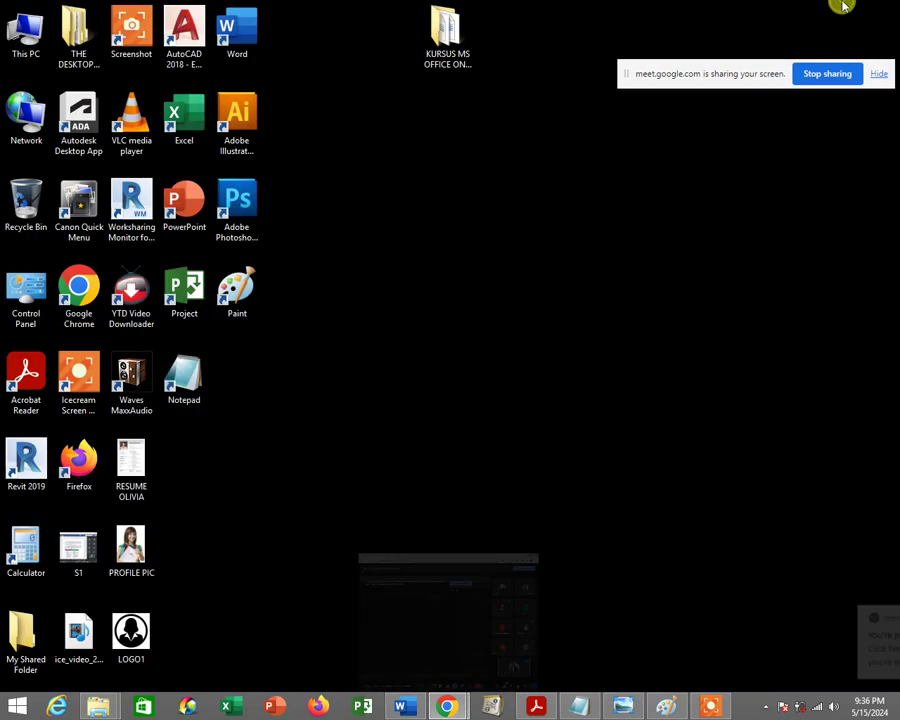
Search Google Images for 'work experience logo' in a new Chrome window
double_click(84, 287)
mouse_move(447, 706)
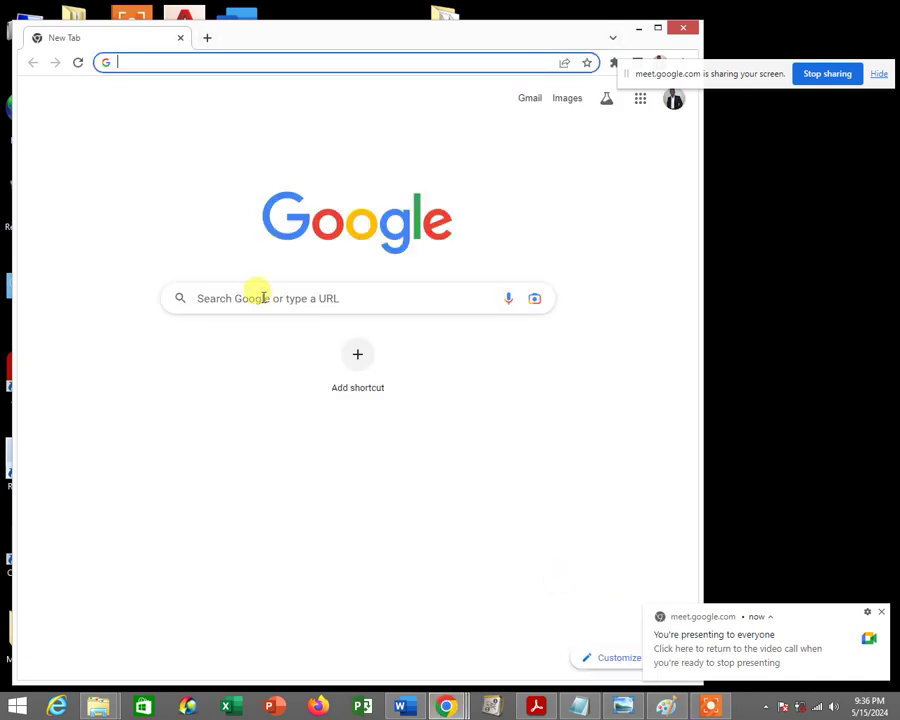
left_click(261, 296)
type("w")
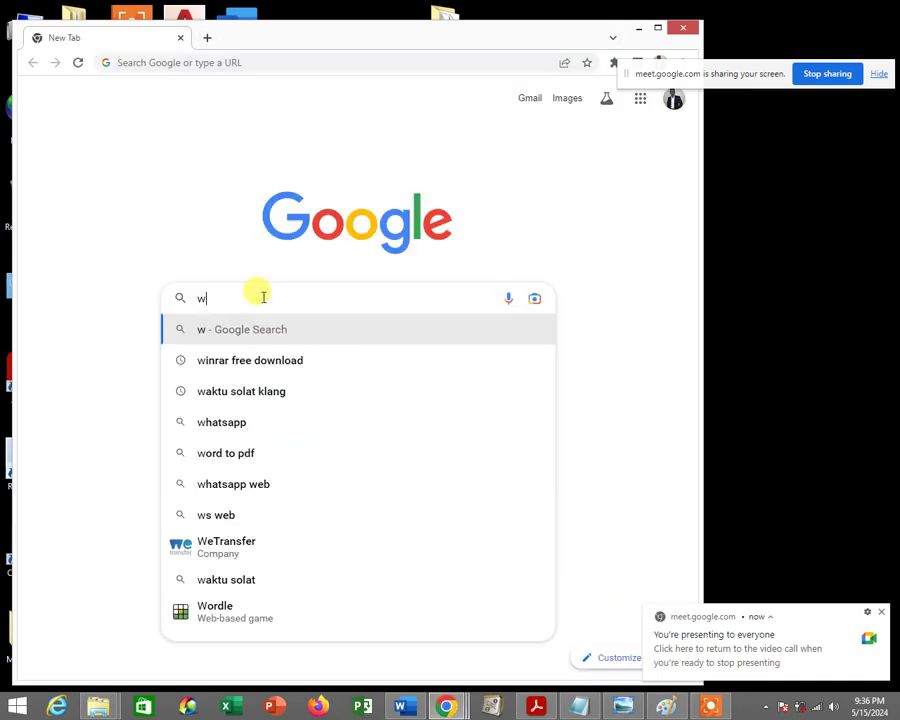
type("ork ex")
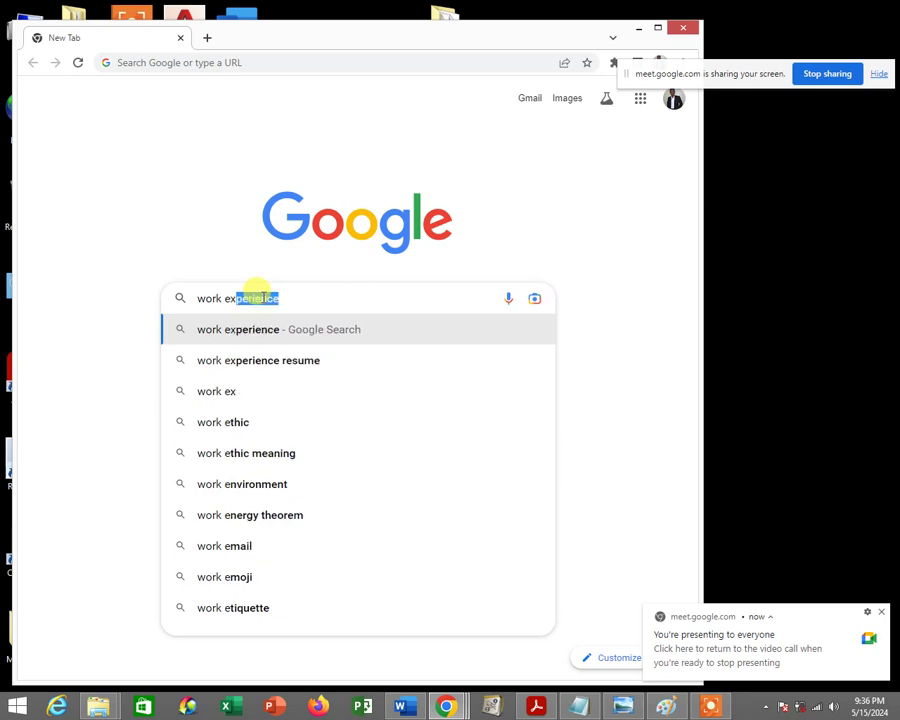
type("perienc")
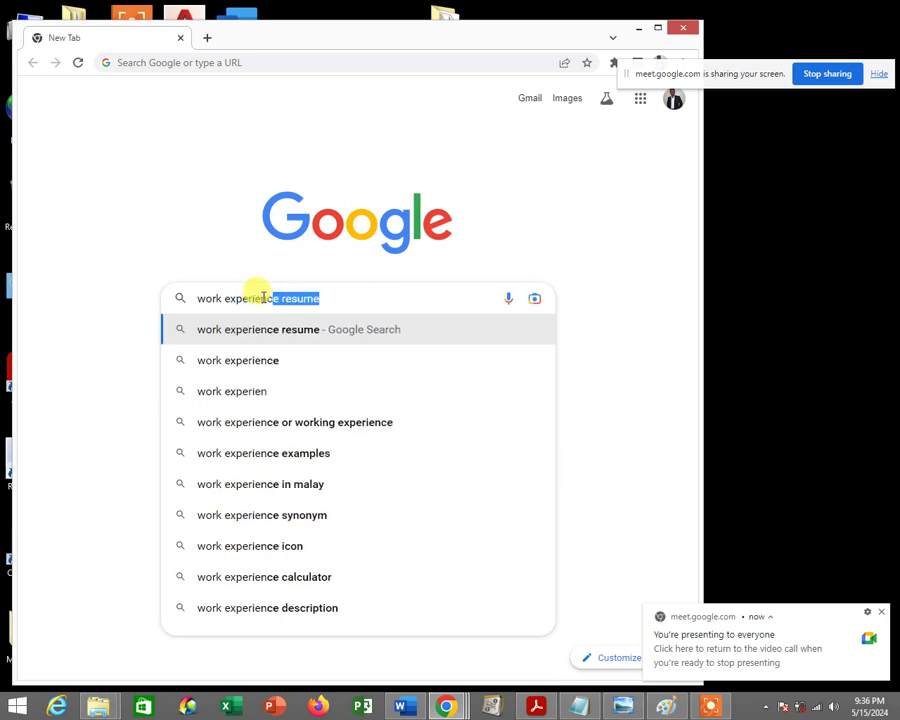
type("e logo")
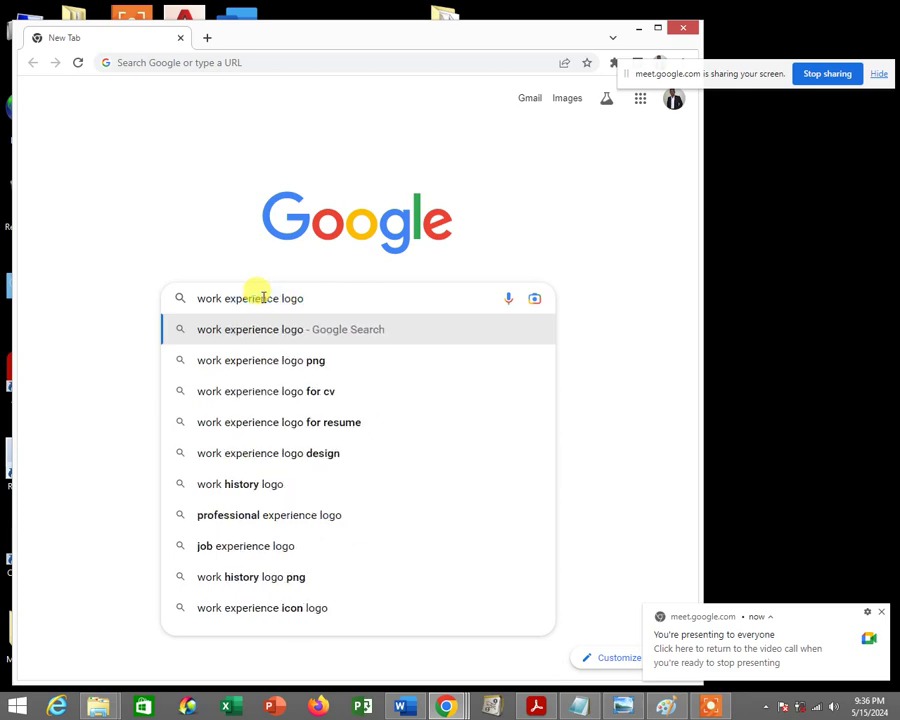
left_click(322, 343)
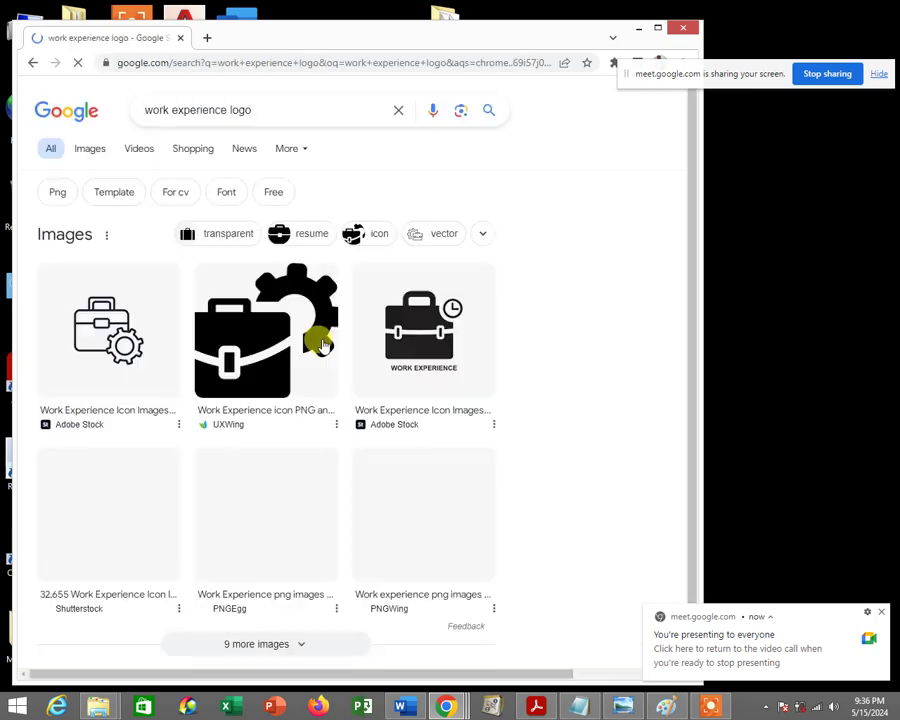
left_click(90, 150)
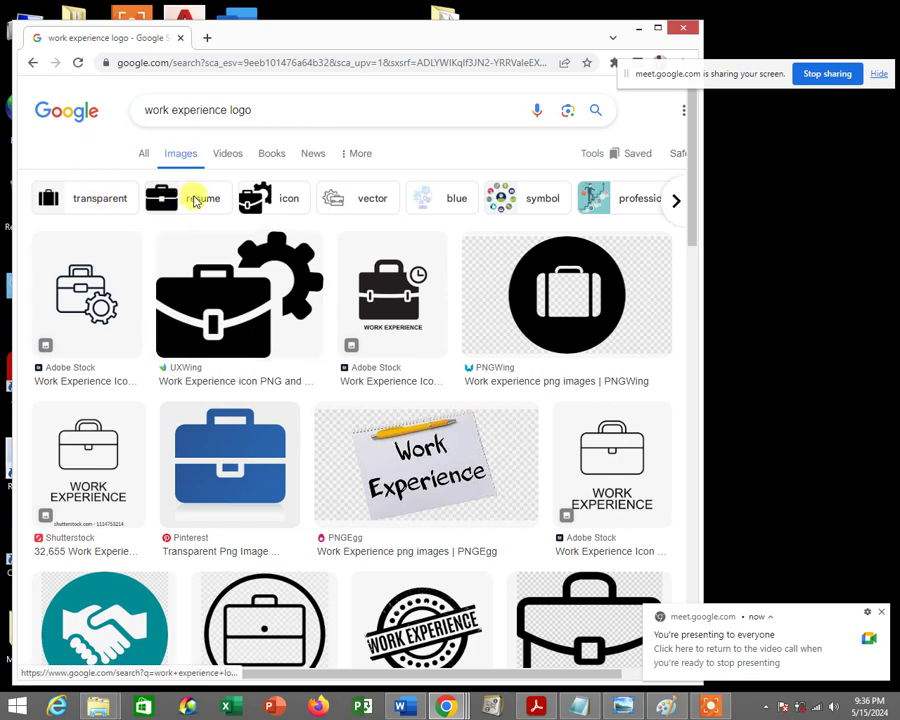
left_click(195, 199)
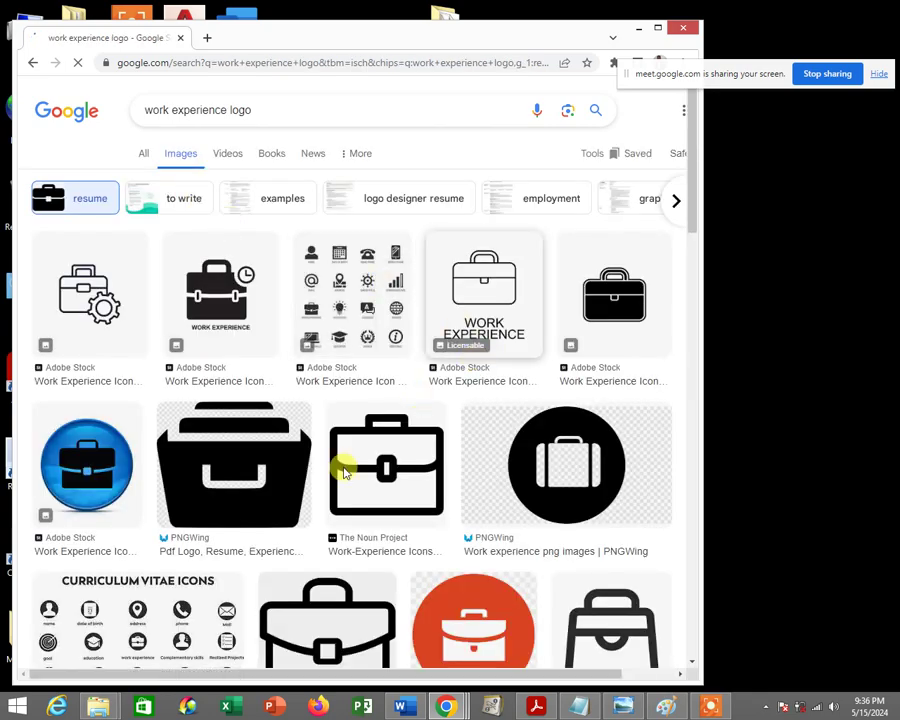
scroll(269, 474, "down", 2)
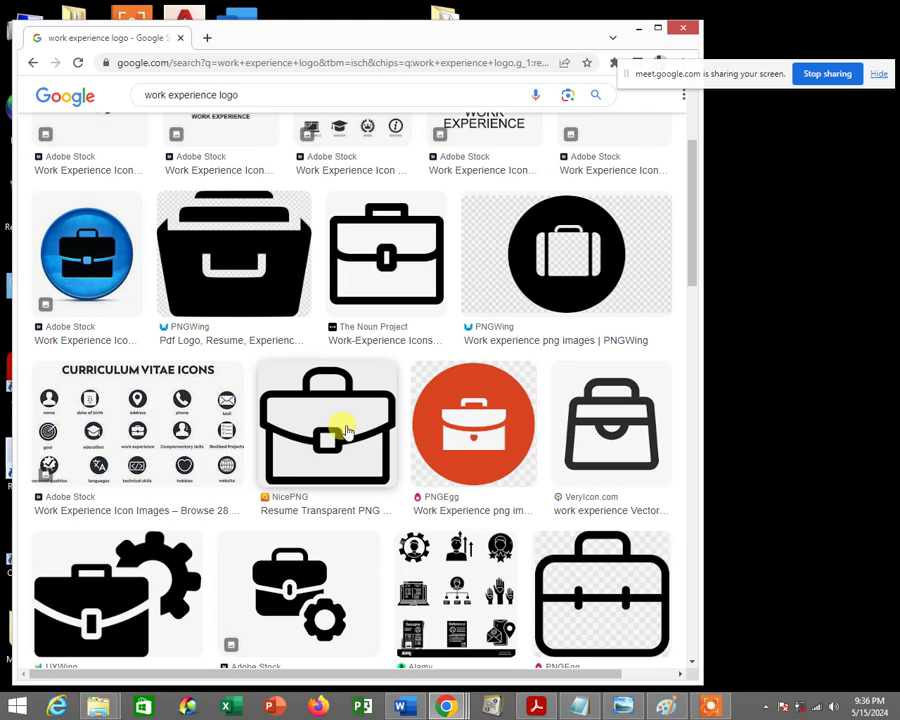
Preview the round blue briefcase WORK EXPERIENCE icon among the image results
left_click(624, 707)
left_click(628, 708)
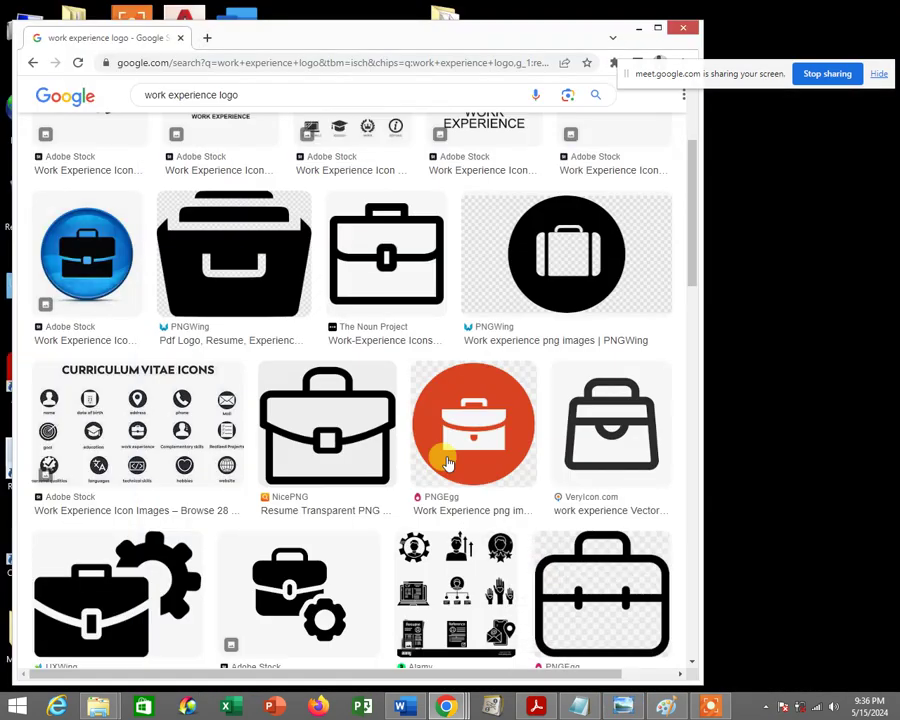
scroll(430, 440, "up", 2)
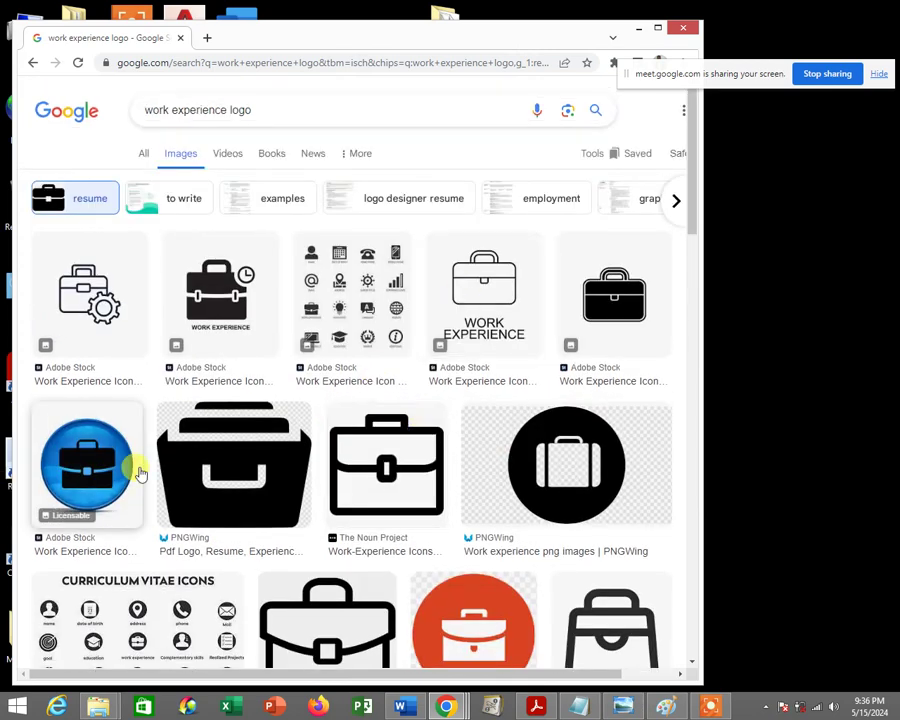
left_click(488, 285)
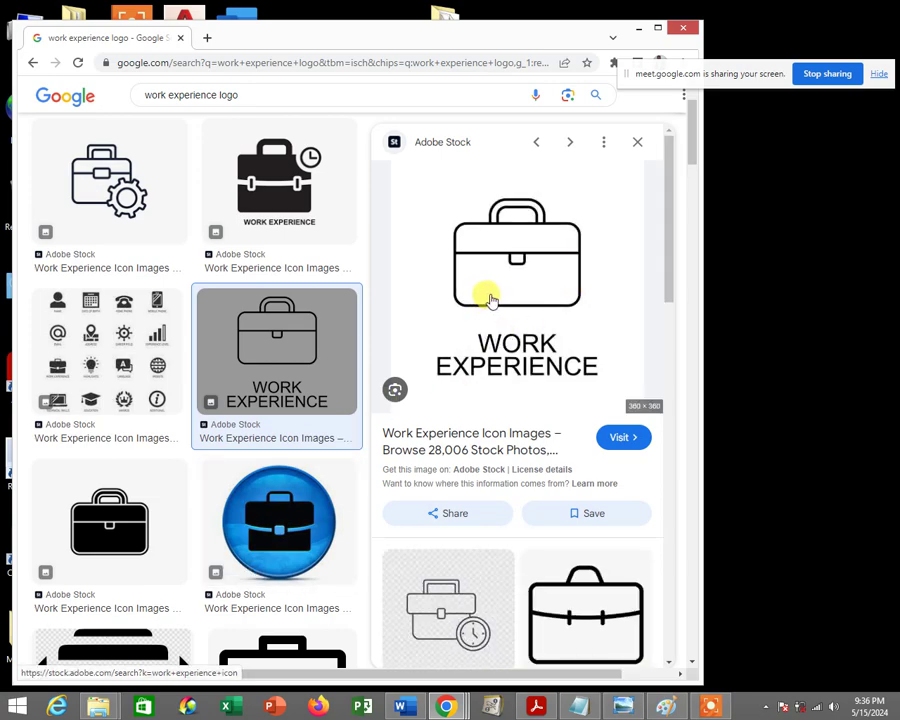
scroll(490, 296, "down", 1)
scroll(493, 300, "down", 2)
scroll(390, 455, "down", 1)
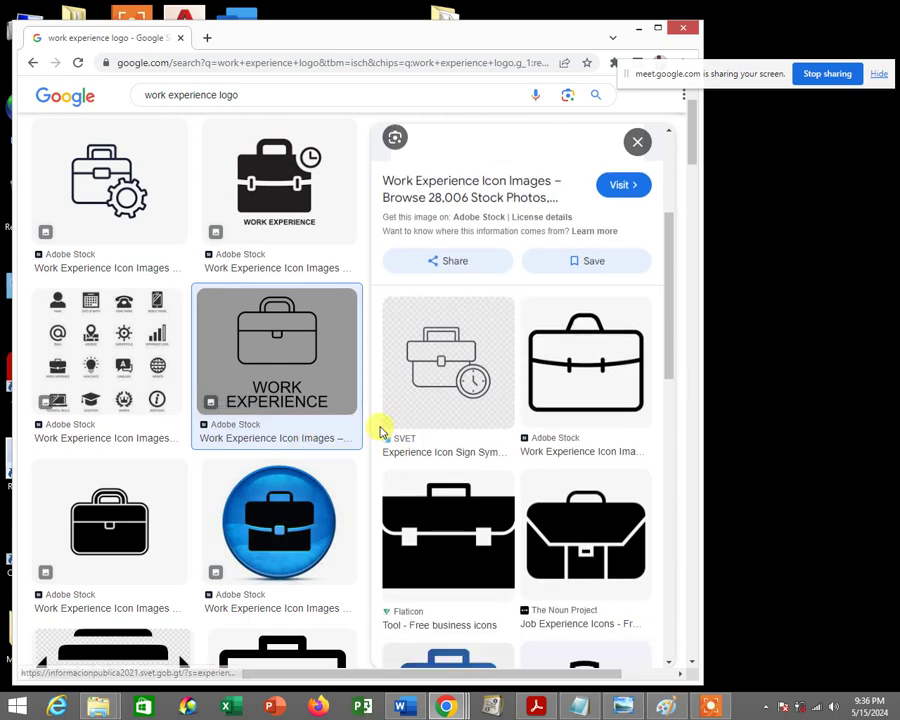
scroll(378, 426, "down", 2)
scroll(240, 490, "down", 3)
scroll(253, 468, "down", 1)
scroll(255, 468, "down", 2)
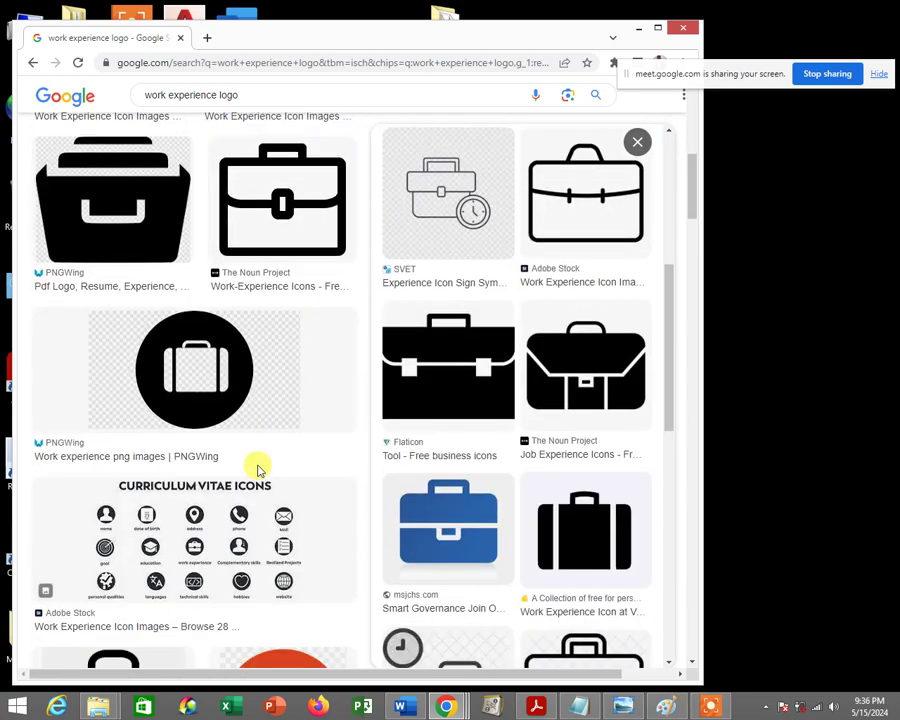
scroll(257, 468, "down", 2)
scroll(255, 466, "down", 4)
scroll(256, 465, "down", 2)
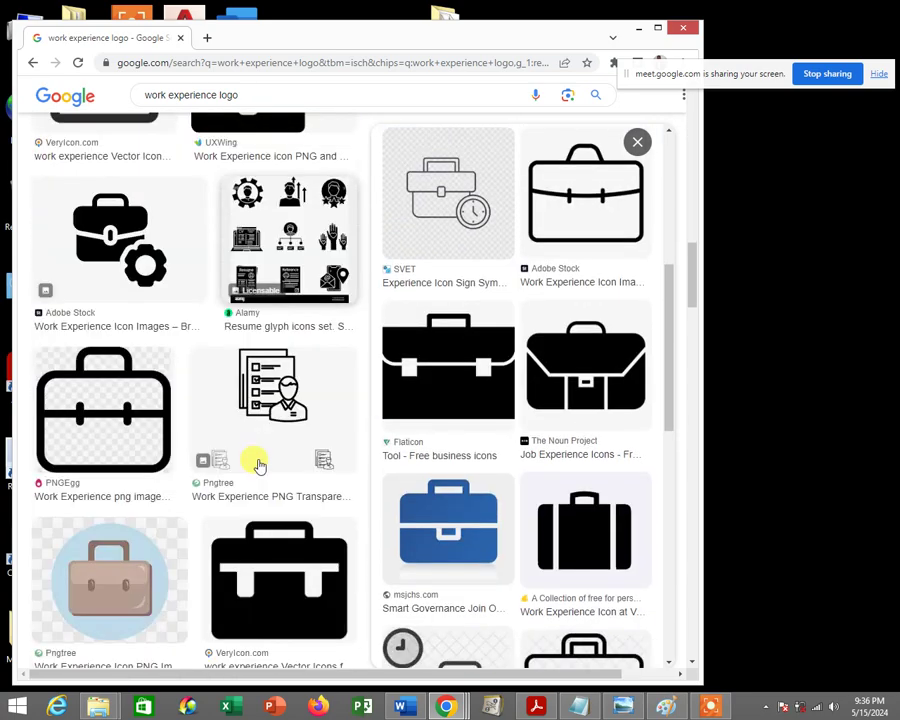
scroll(257, 465, "down", 3)
scroll(257, 465, "up", 5)
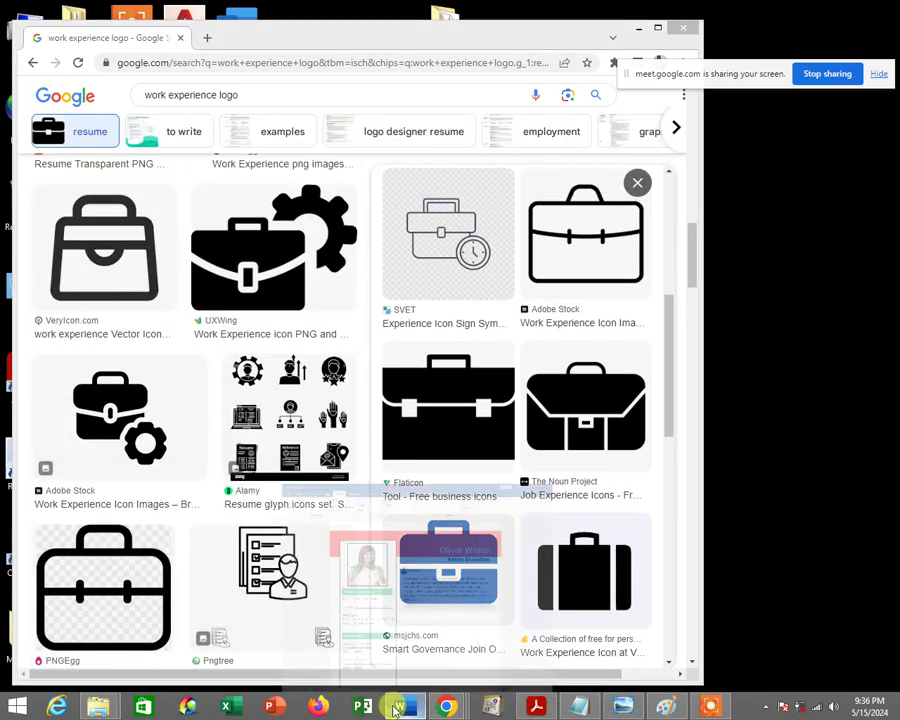
left_click(398, 708)
left_click(396, 707)
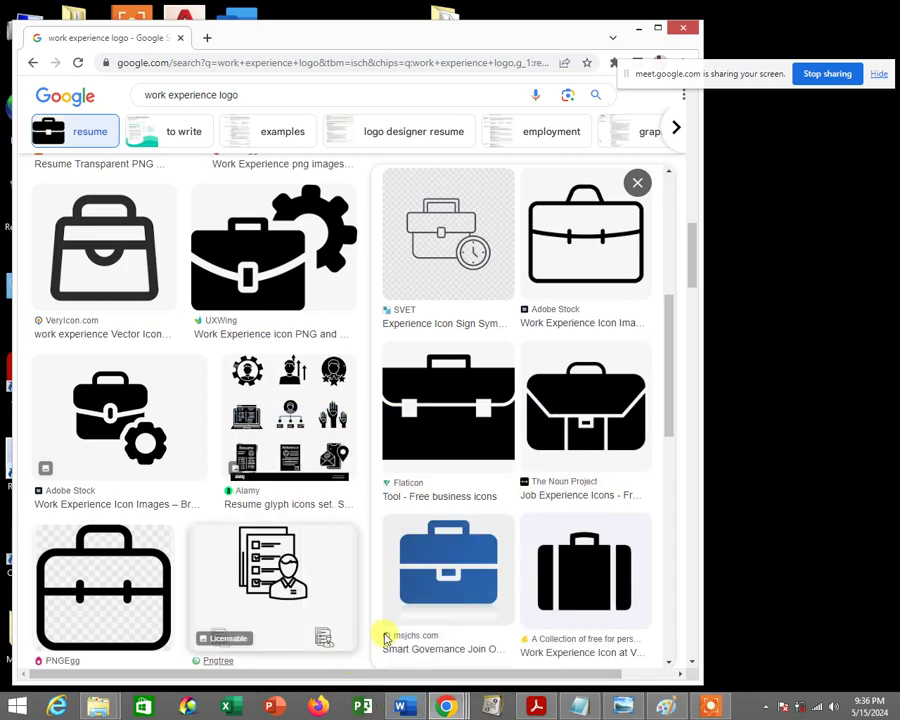
scroll(516, 266, "down", 3)
scroll(480, 406, "down", 3)
scroll(480, 410, "down", 2)
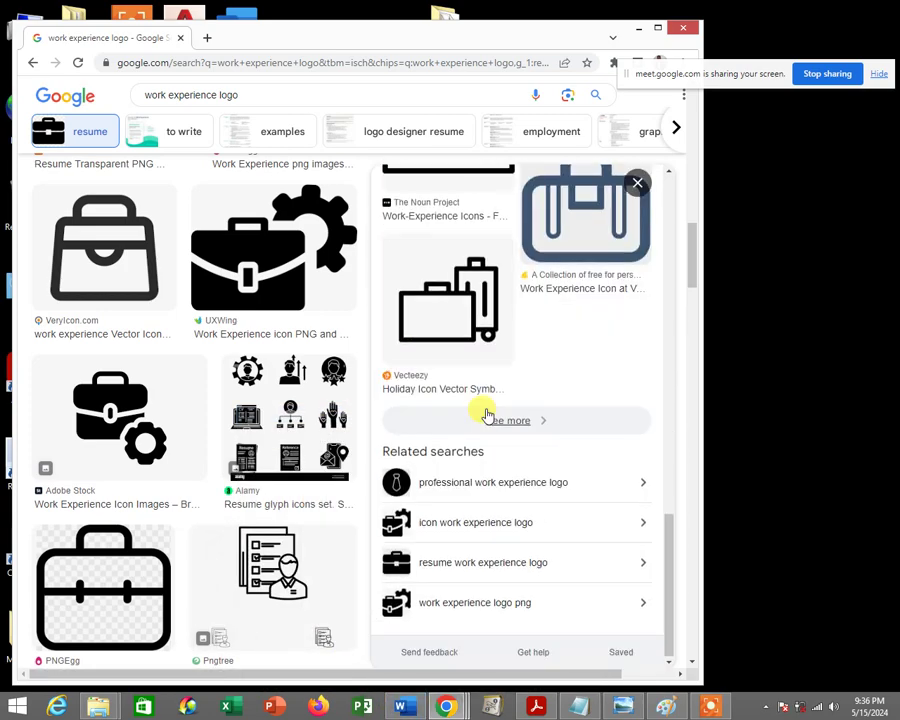
scroll(228, 345, "up", 4)
scroll(228, 345, "up", 3)
scroll(228, 345, "up", 1)
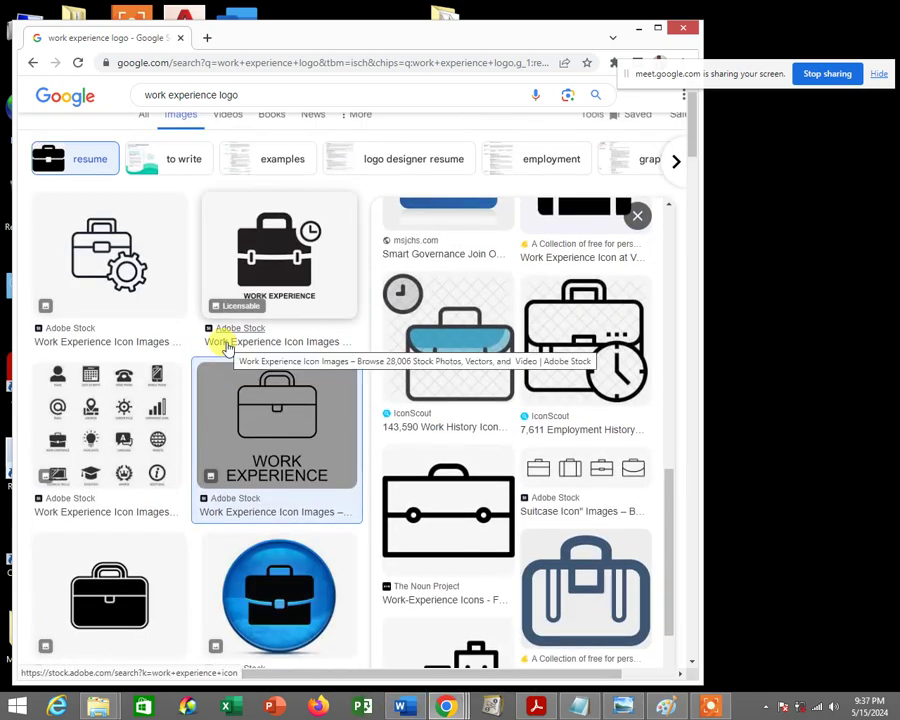
scroll(228, 348, "down", 1)
scroll(228, 347, "down", 2)
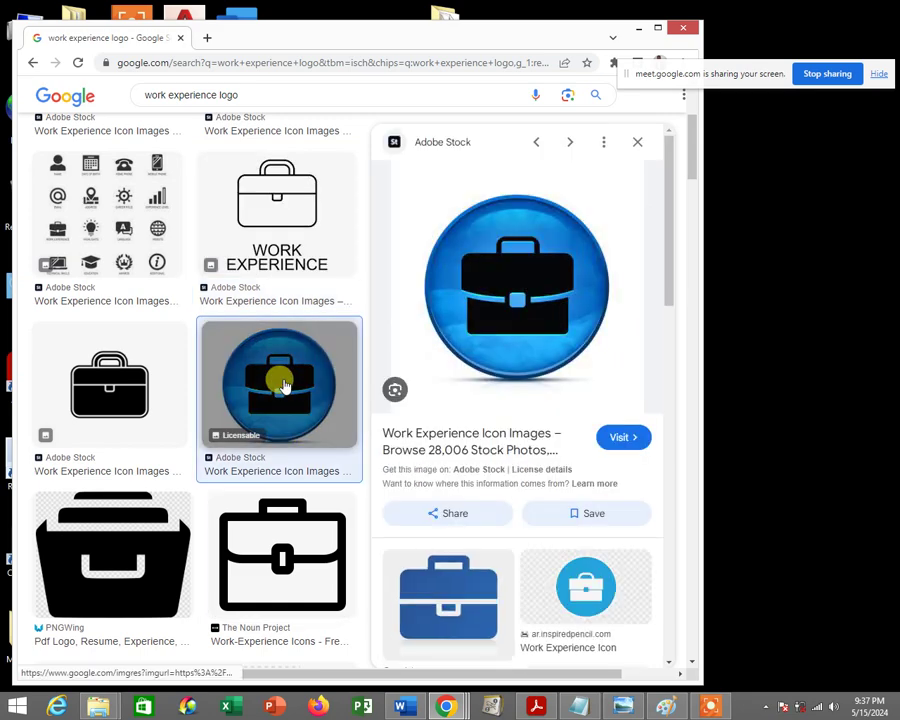
Save the blue briefcase image to Downloads as LOGO2.jpg
right_click(548, 289)
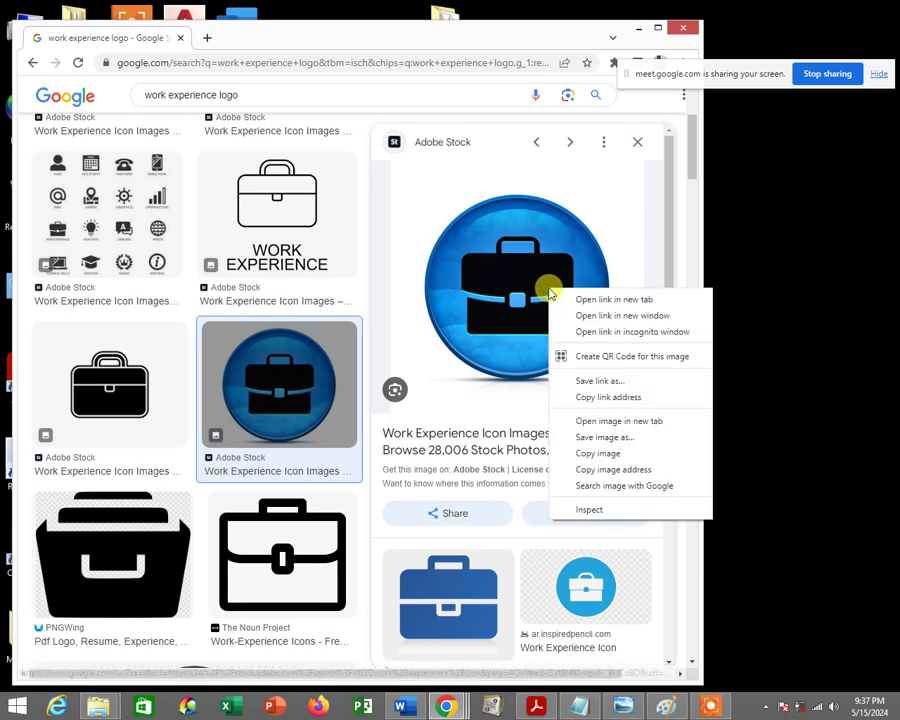
left_click(621, 440)
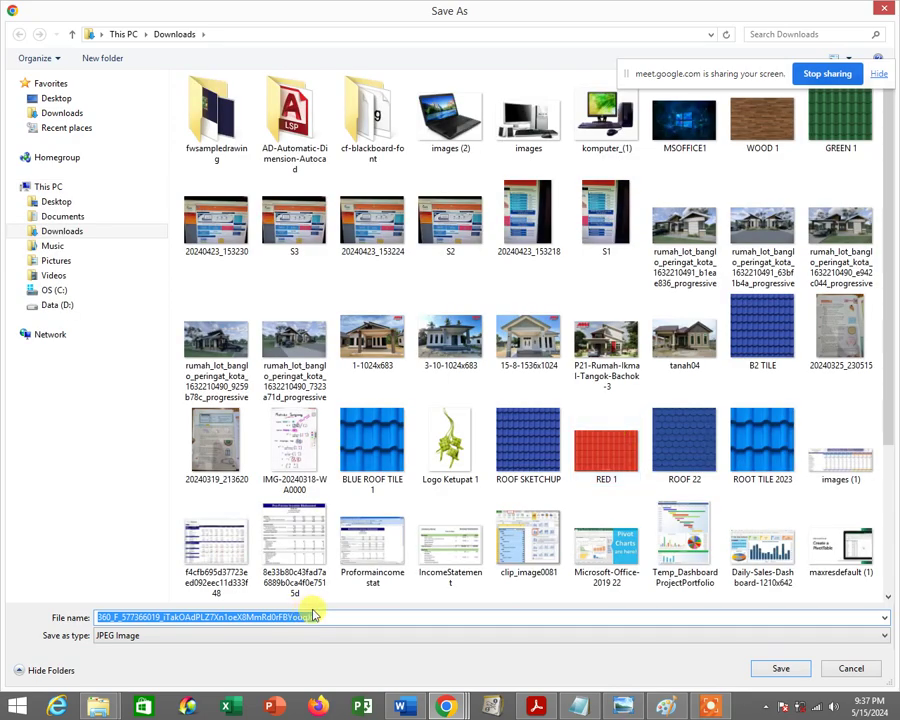
type("lo")
key("BackSpace")
key("BackSpace")
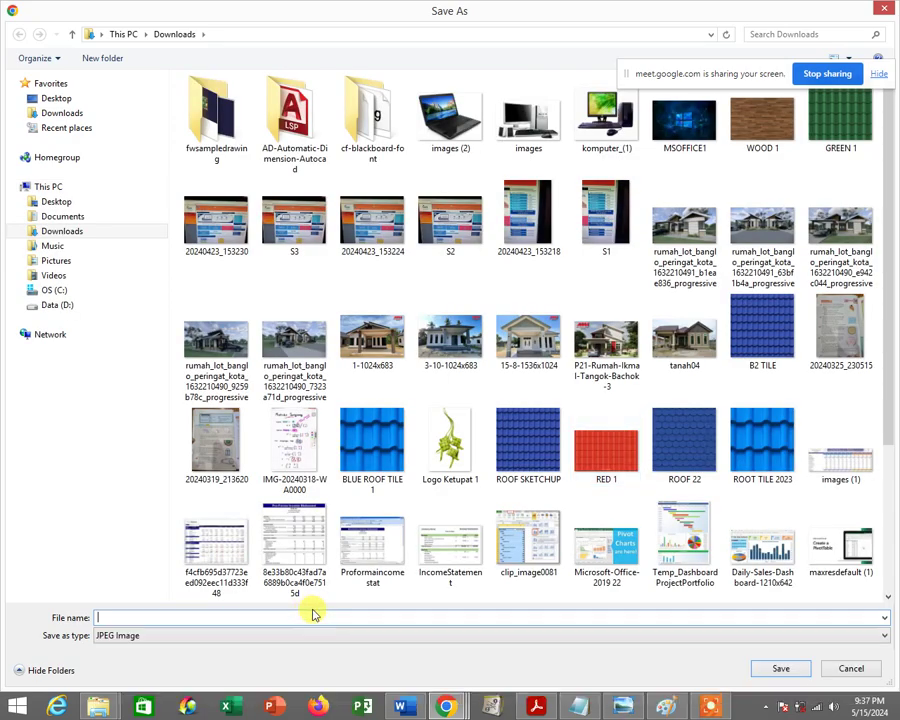
type("LOGO2")
left_click(776, 670)
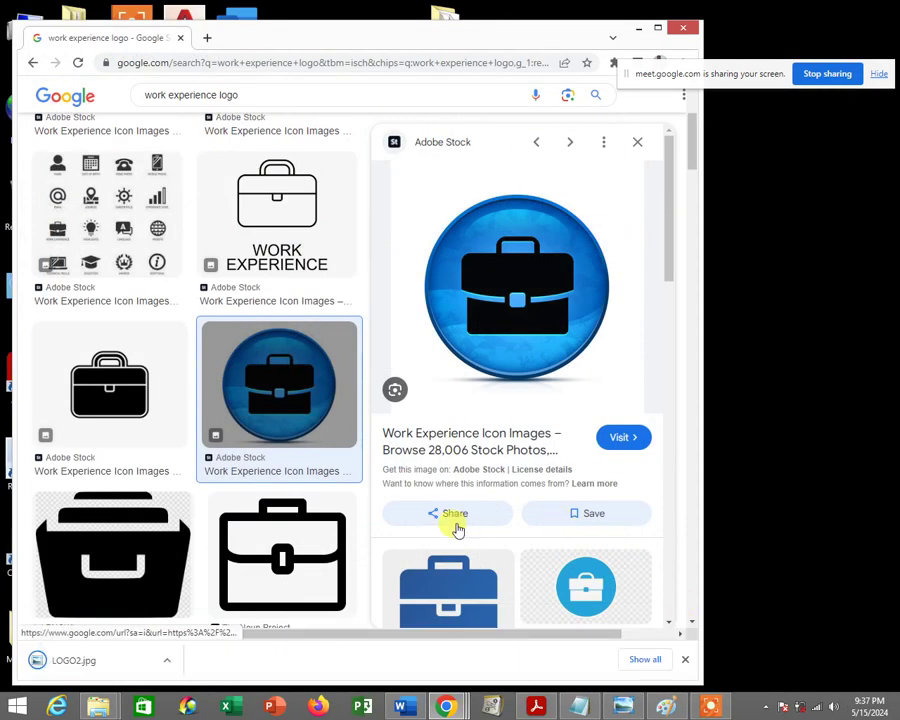
Open the Downloads folder from This PC in File Explorer
left_click(679, 30)
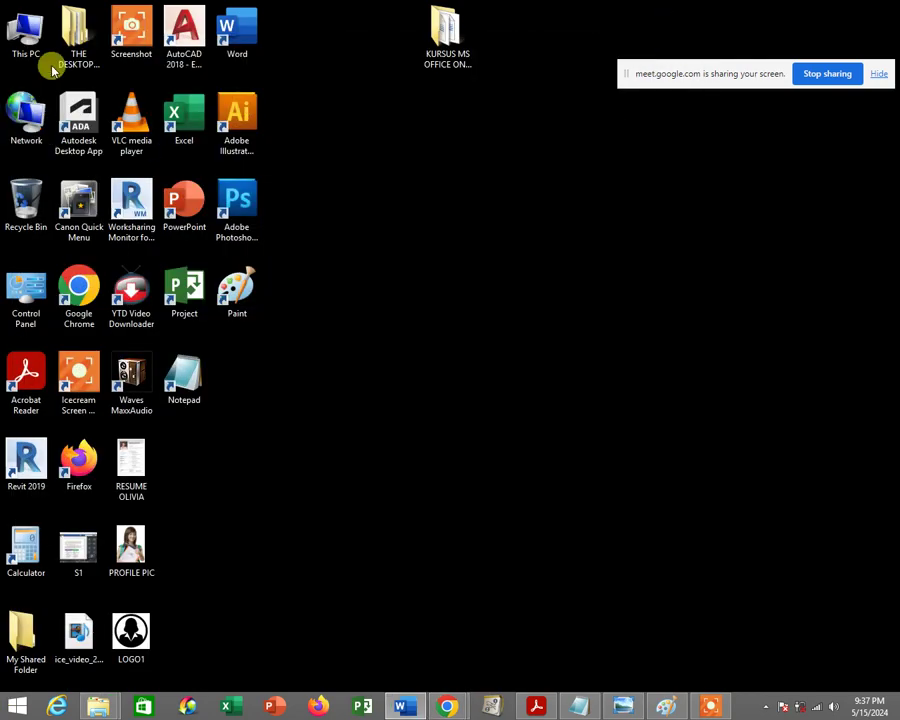
double_click(24, 28)
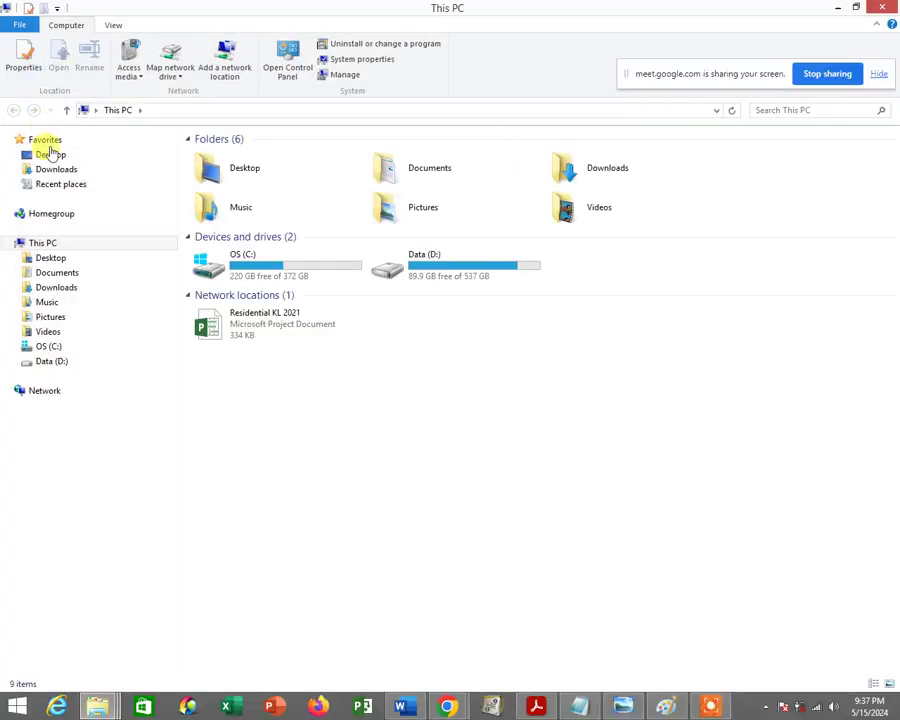
left_click(54, 170)
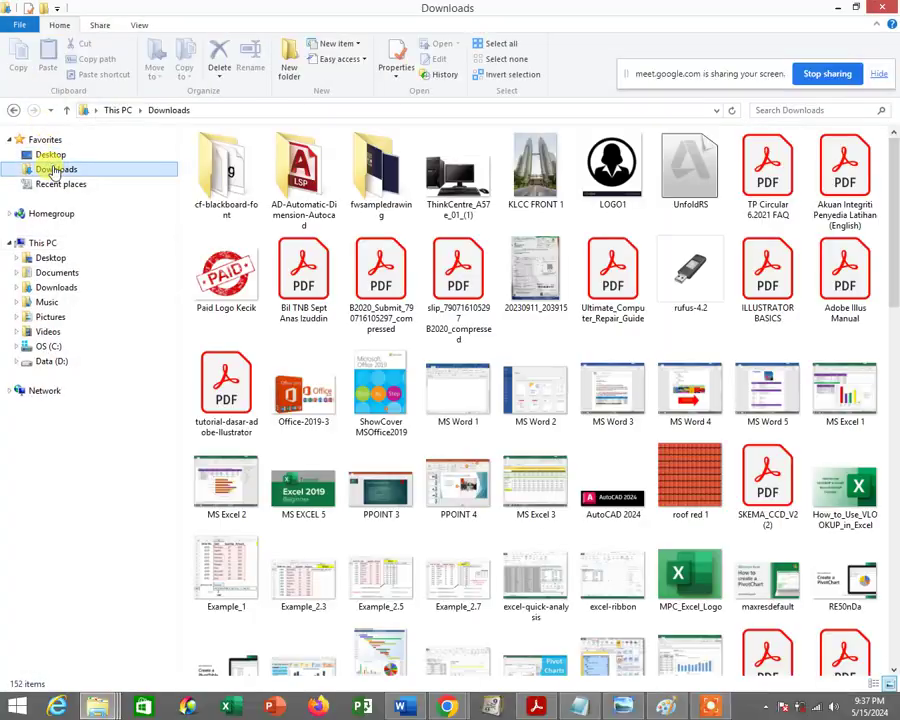
left_click(523, 280)
scroll(520, 338, "down", 5)
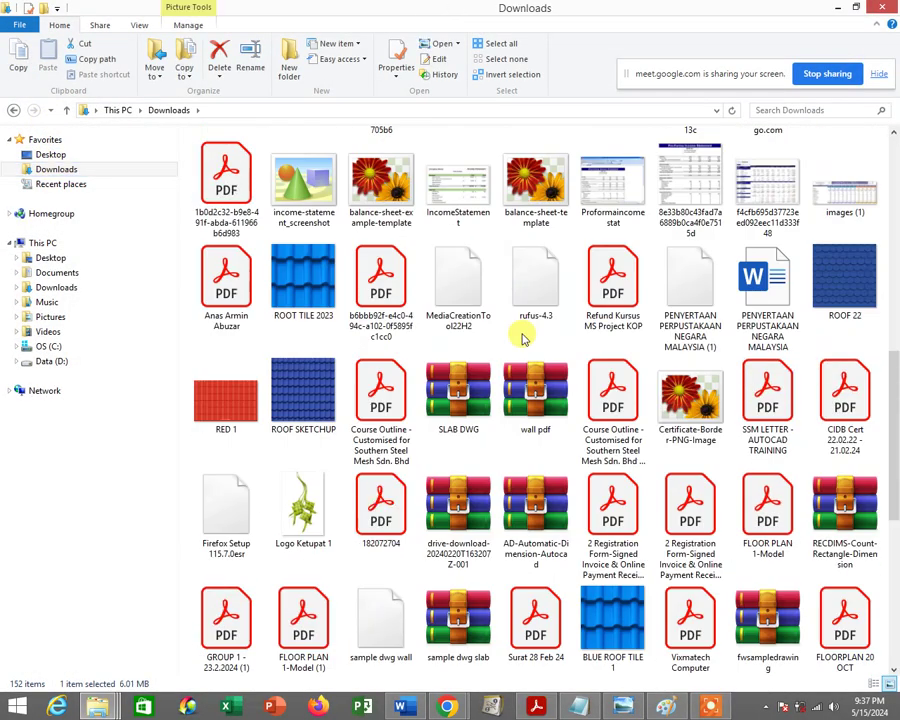
scroll(520, 338, "down", 5)
Copy the LOGO2 image and close the Explorer window
left_click(767, 632)
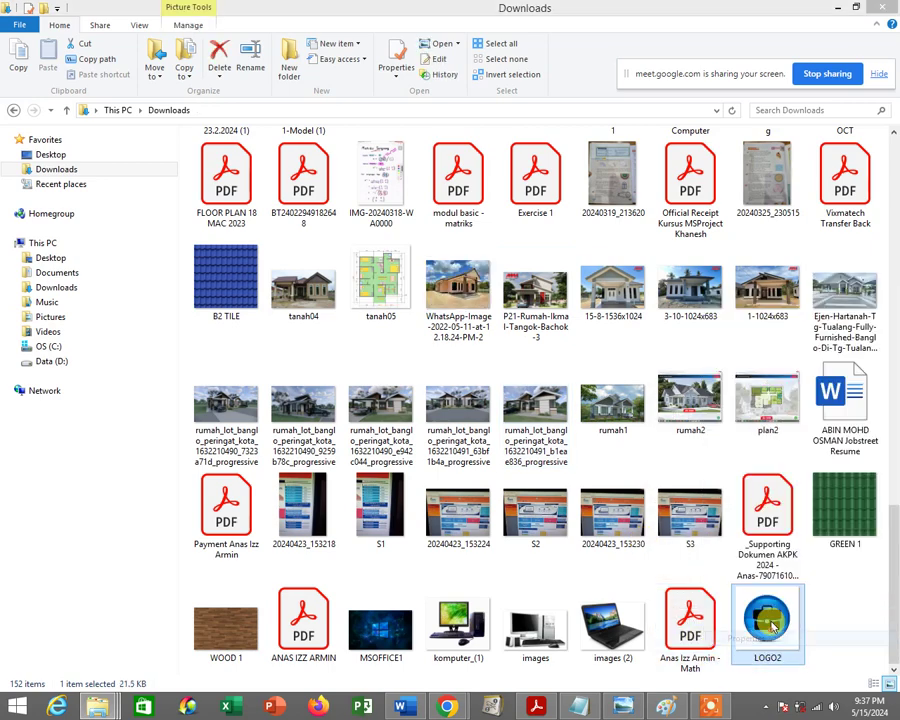
right_click(768, 640)
left_click(760, 611)
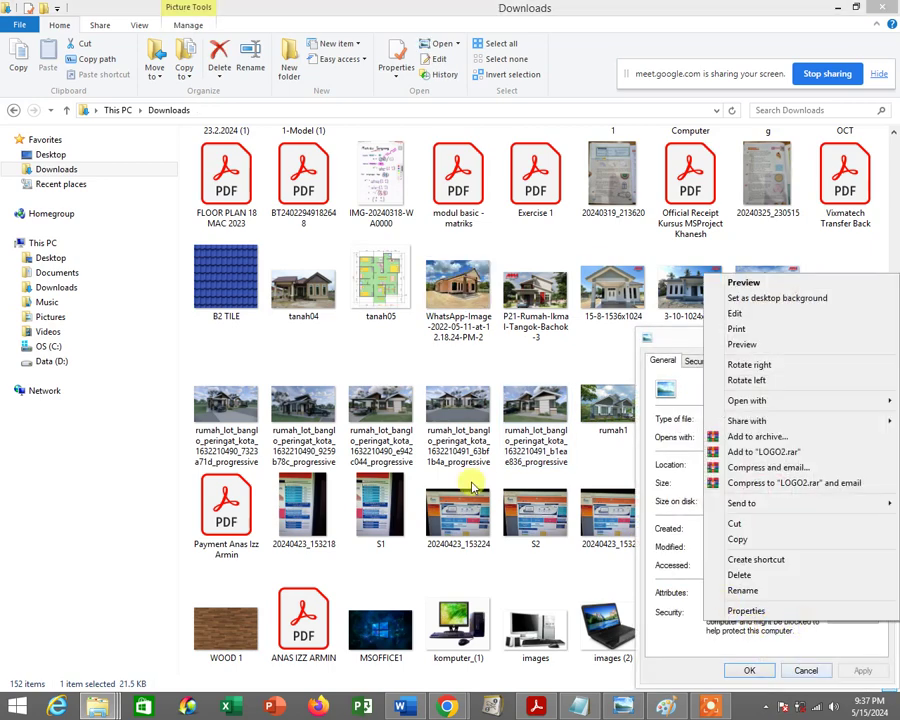
left_click(806, 670)
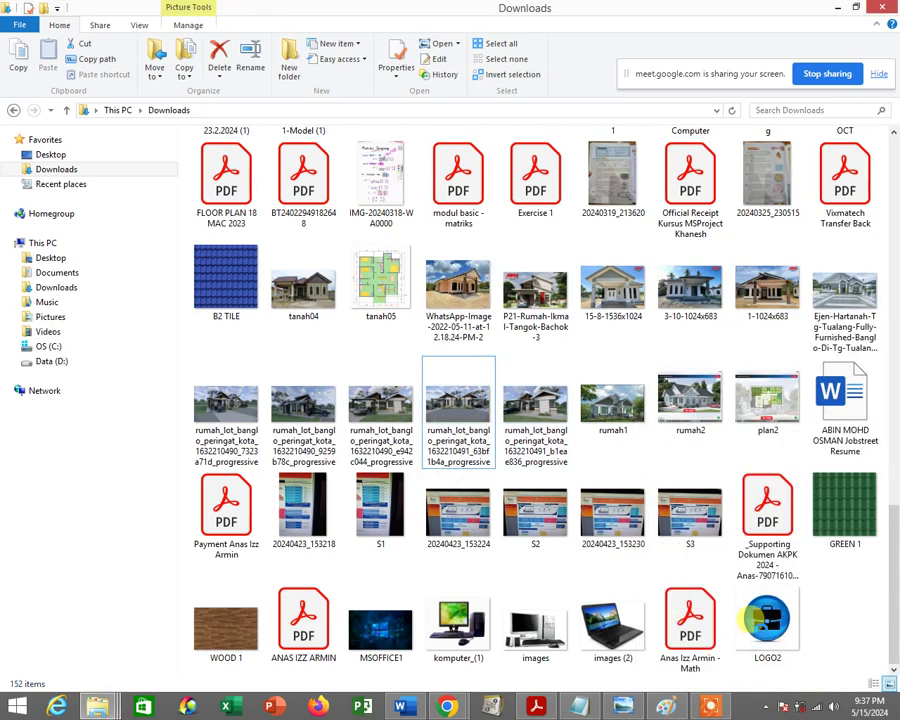
right_click(762, 636)
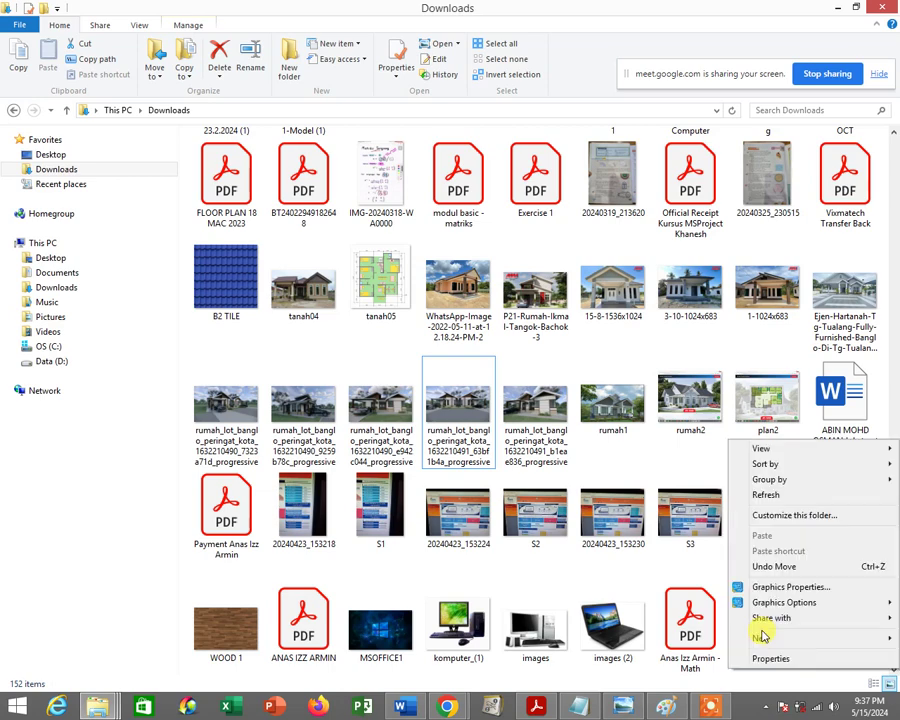
left_click(770, 658)
left_click(169, 452)
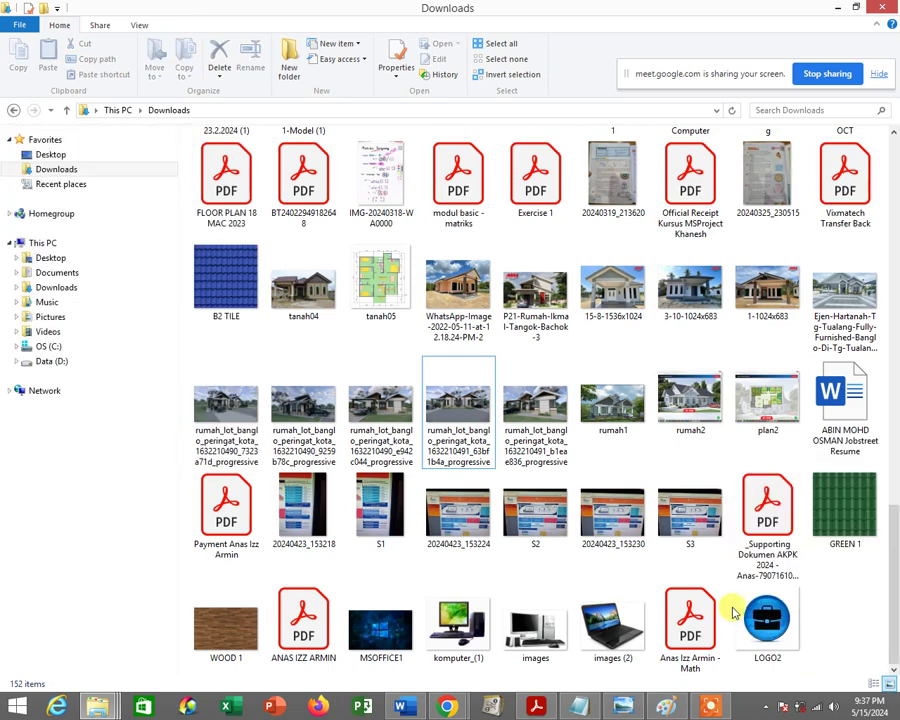
left_click(767, 625)
right_click(767, 628)
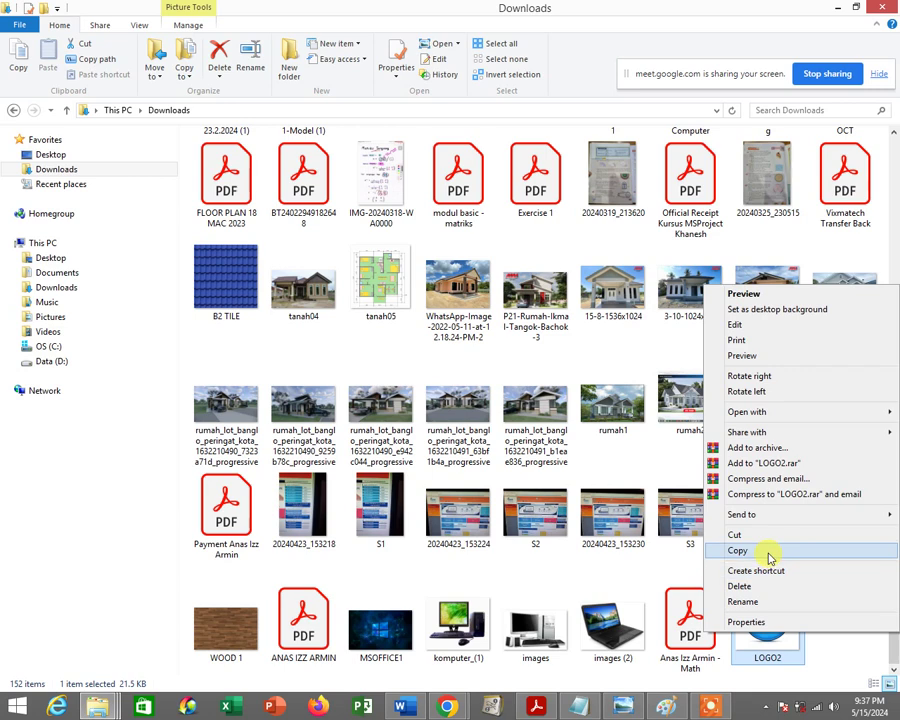
left_click(770, 551)
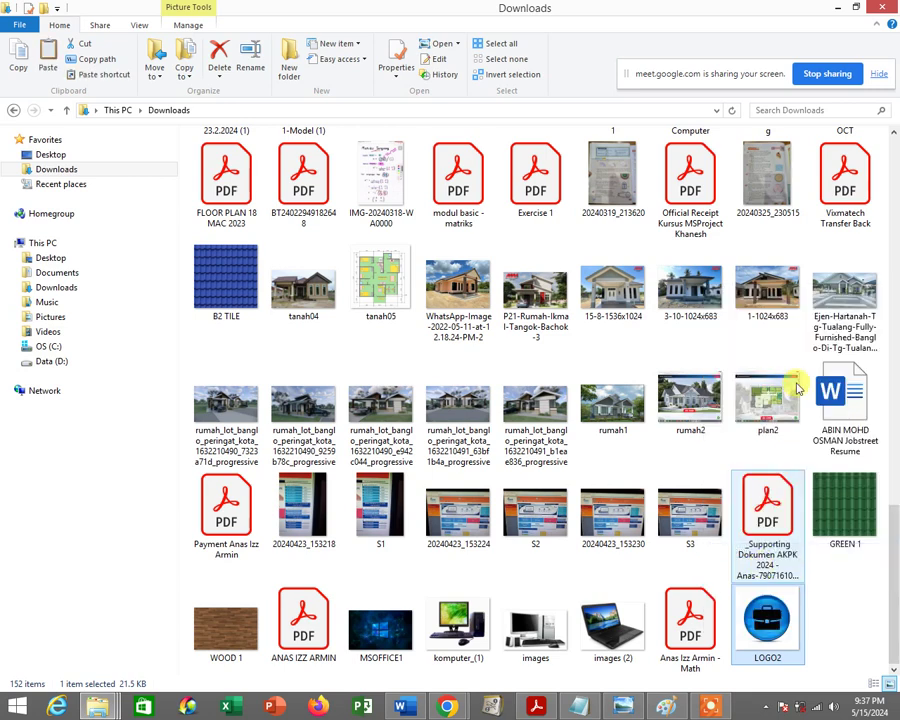
left_click(884, 8)
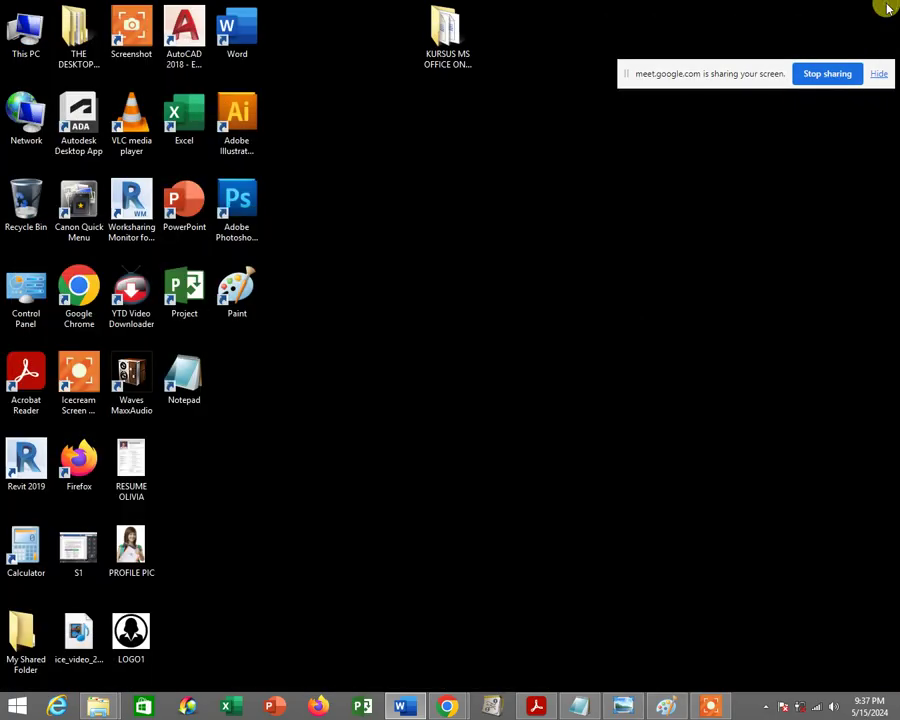
Paste the briefcase icon below the Profile paragraph in the Word résumé
left_click(418, 710)
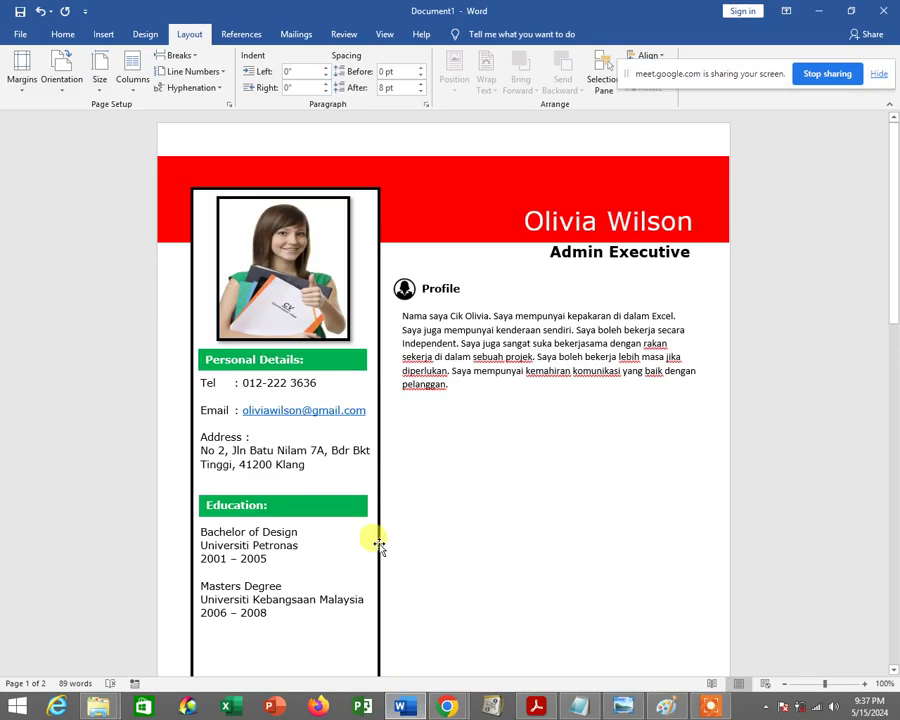
right_click(401, 417)
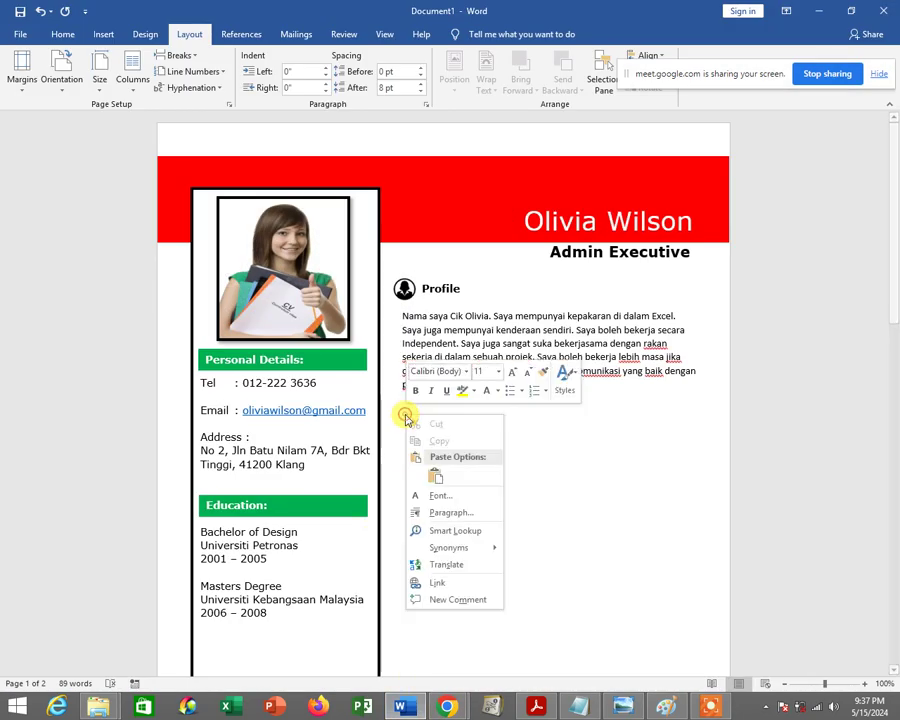
left_click(432, 474)
left_click(465, 482)
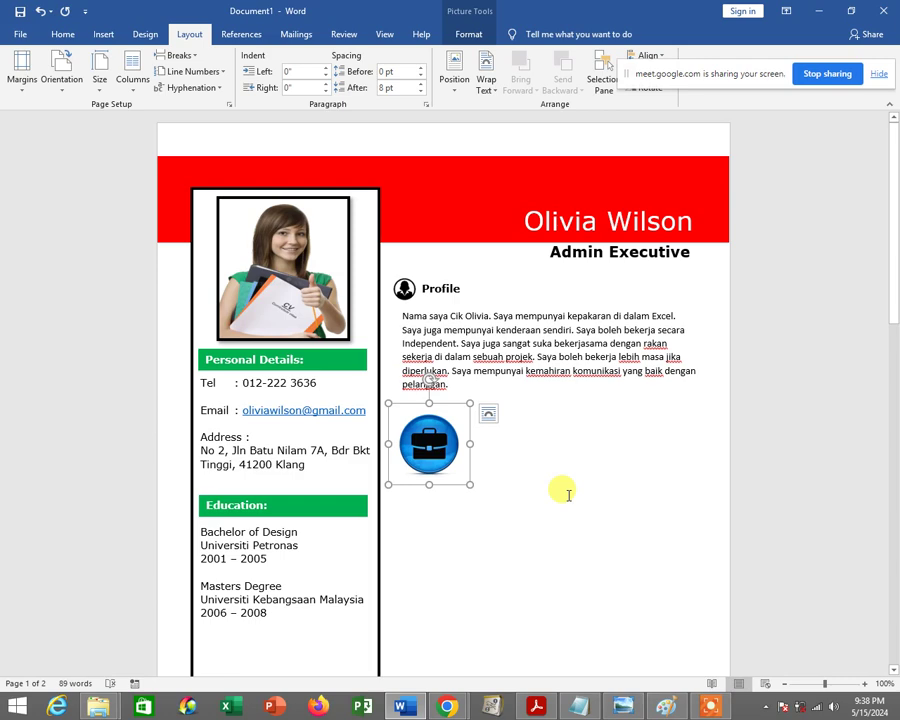
Set the briefcase picture's wrapping to Tight and shrink it to a 0.48-inch icon
double_click(433, 443)
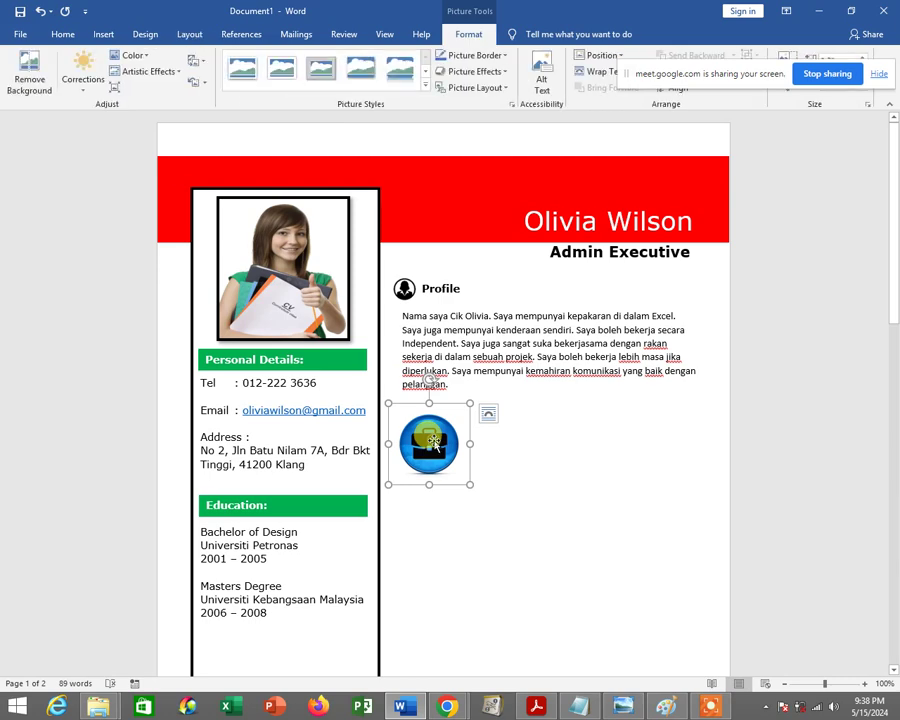
left_click_drag(627, 74, 610, 634)
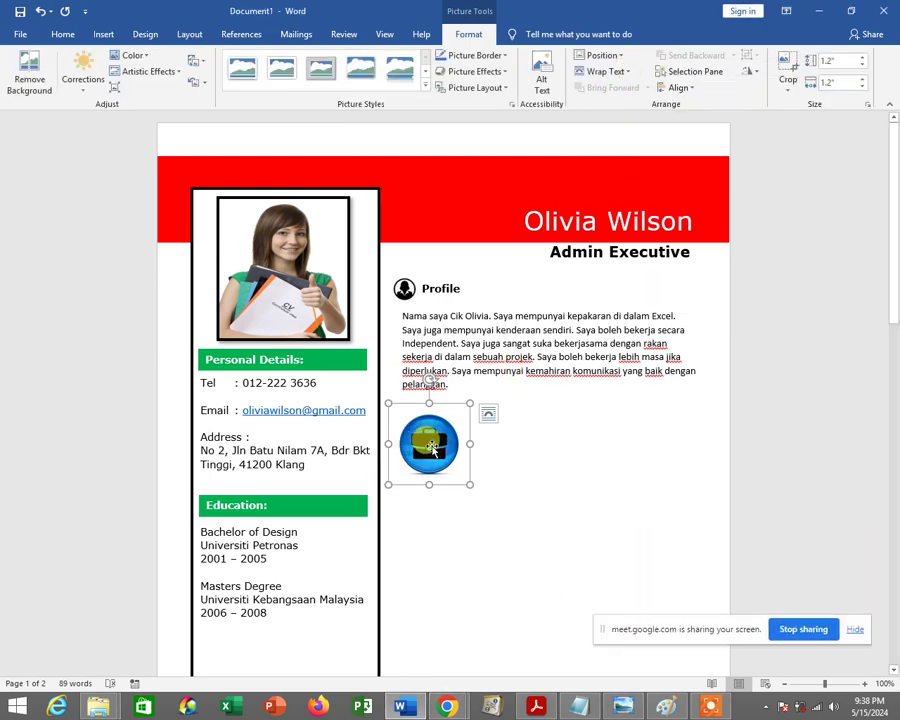
left_click(614, 73)
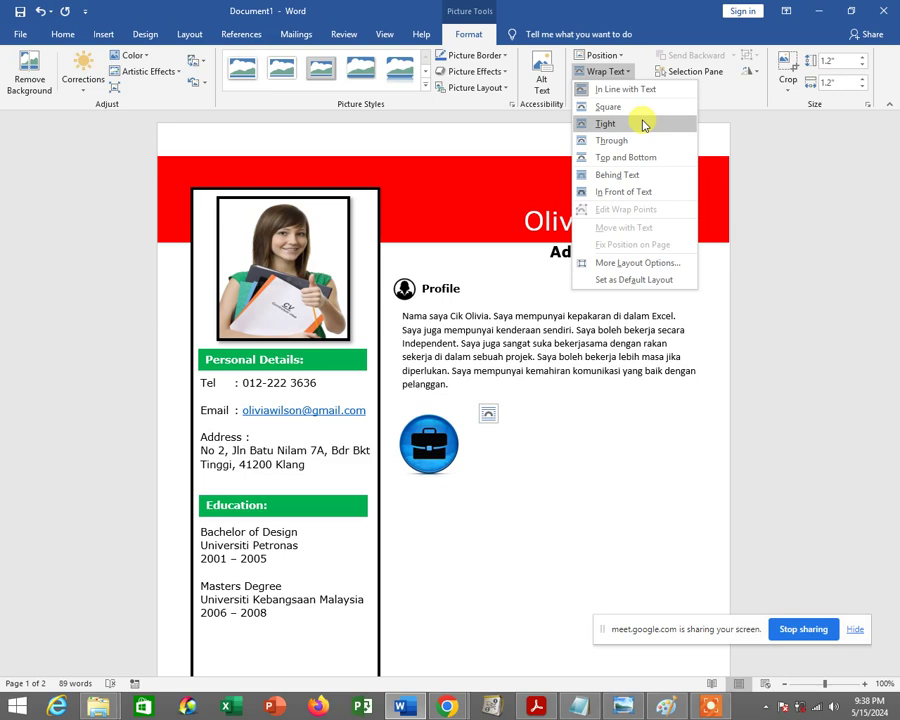
left_click(643, 125)
mouse_move(470, 478)
left_mouse_down()
mouse_move(430, 436)
mouse_move(598, 414)
mouse_move(414, 428)
left_mouse_up()
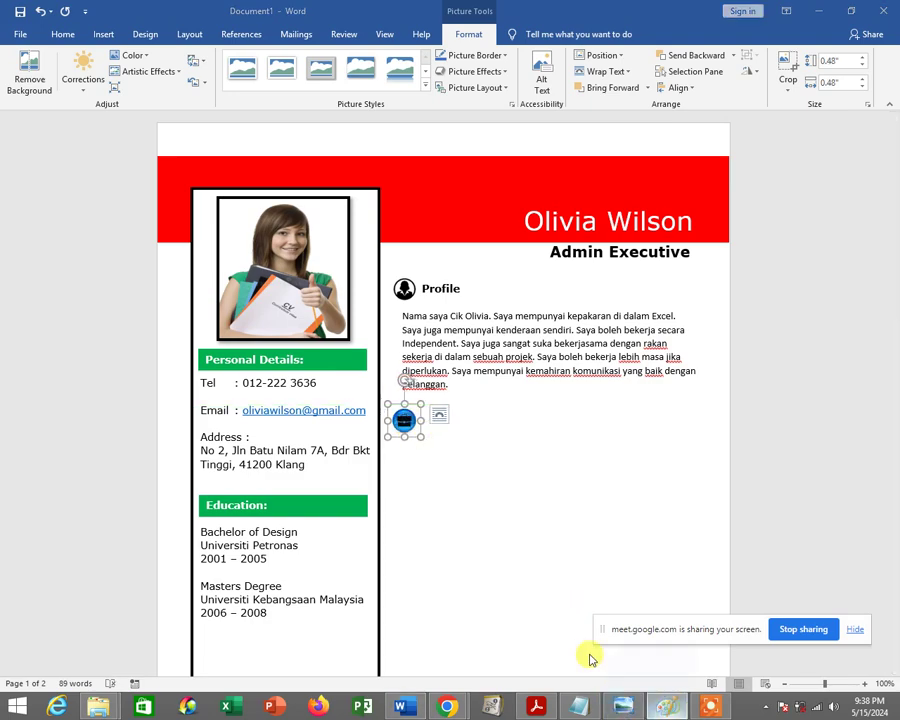
left_click(666, 706)
Paste the Word screenshot into Paint and pick the pencil in red
left_click(18, 52)
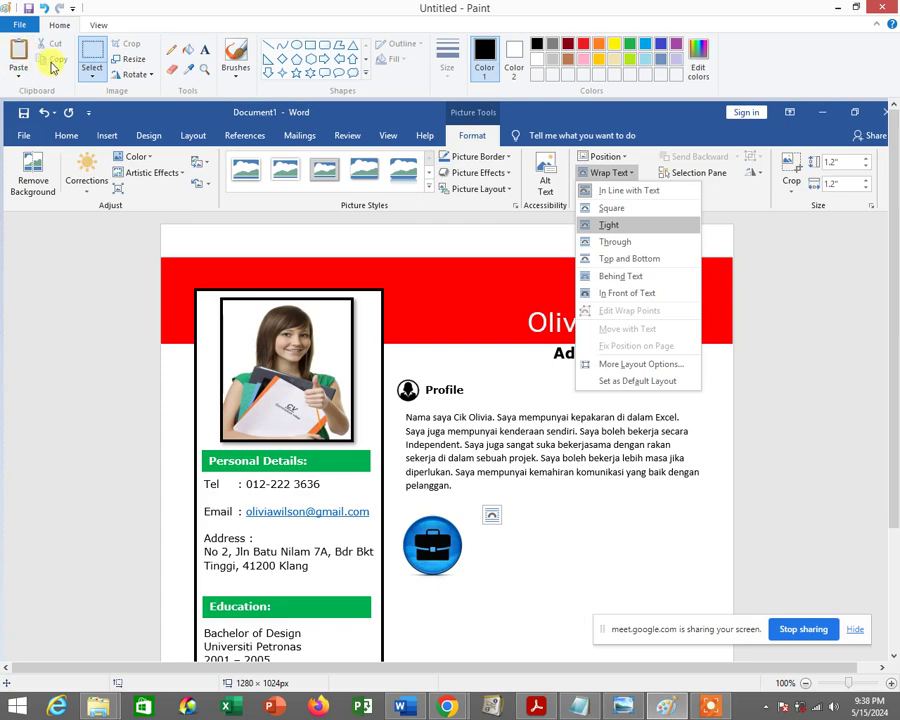
left_click(176, 50)
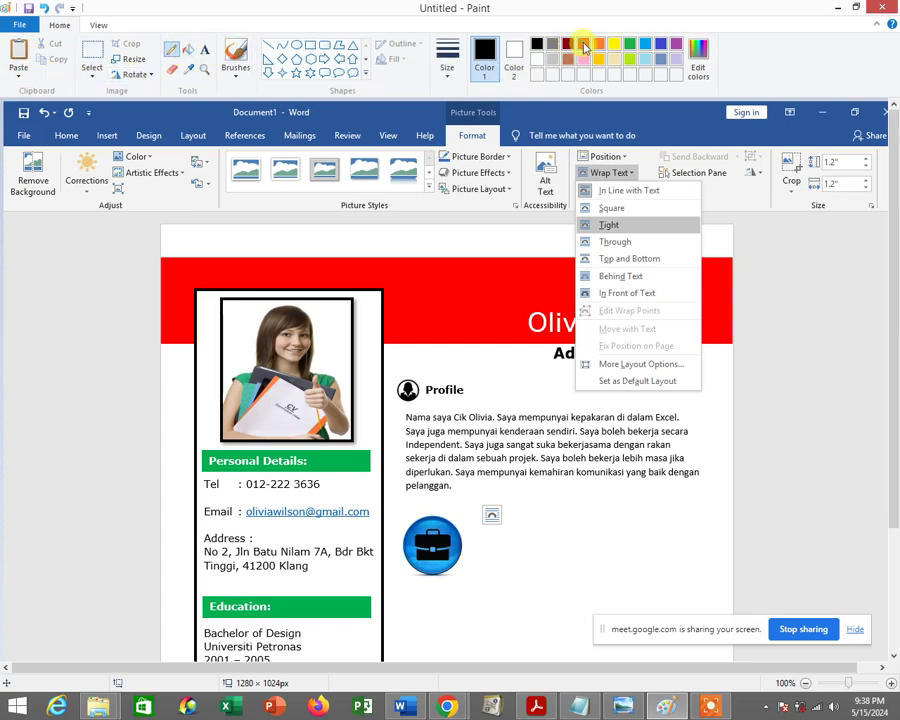
left_click(585, 46)
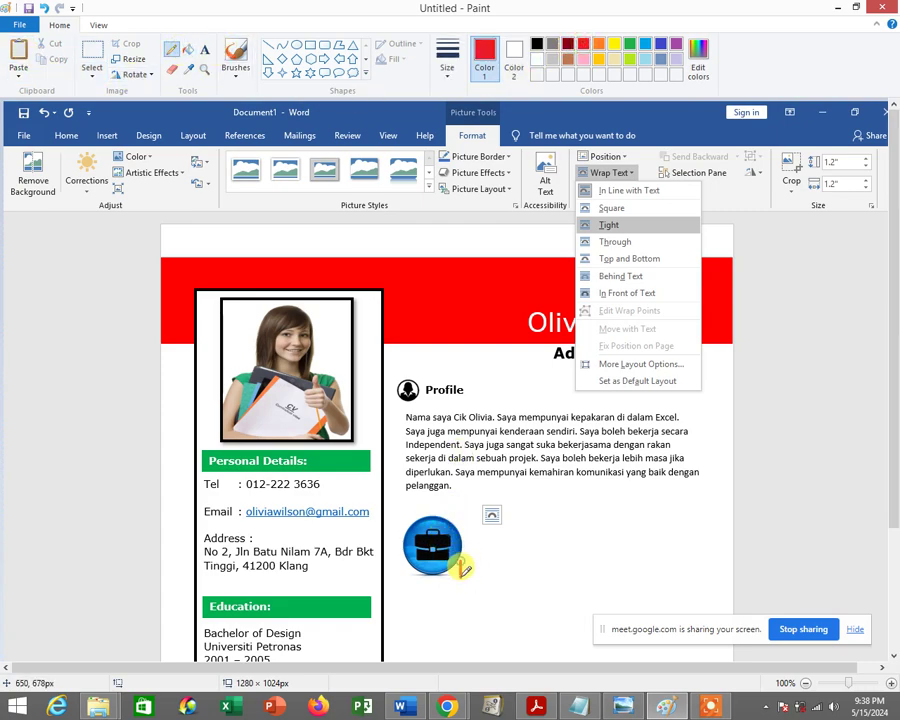
Circle the briefcase icon, Format tab, Position/Wrap Text and Tight/Through choices, adding red arrows
left_click_drag(461, 555, 497, 600)
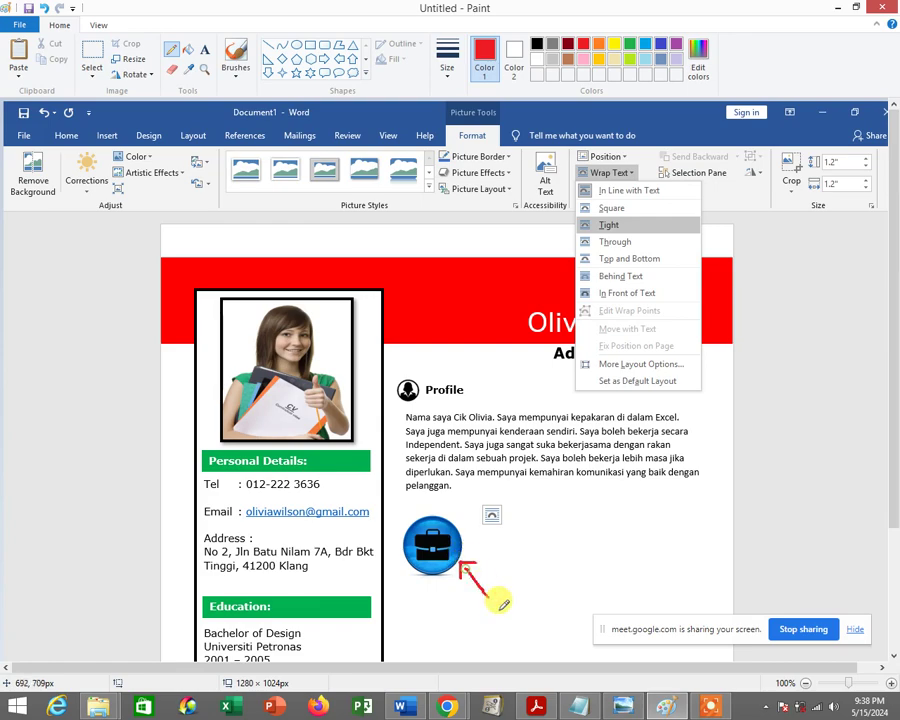
left_click_drag(488, 524, 497, 538)
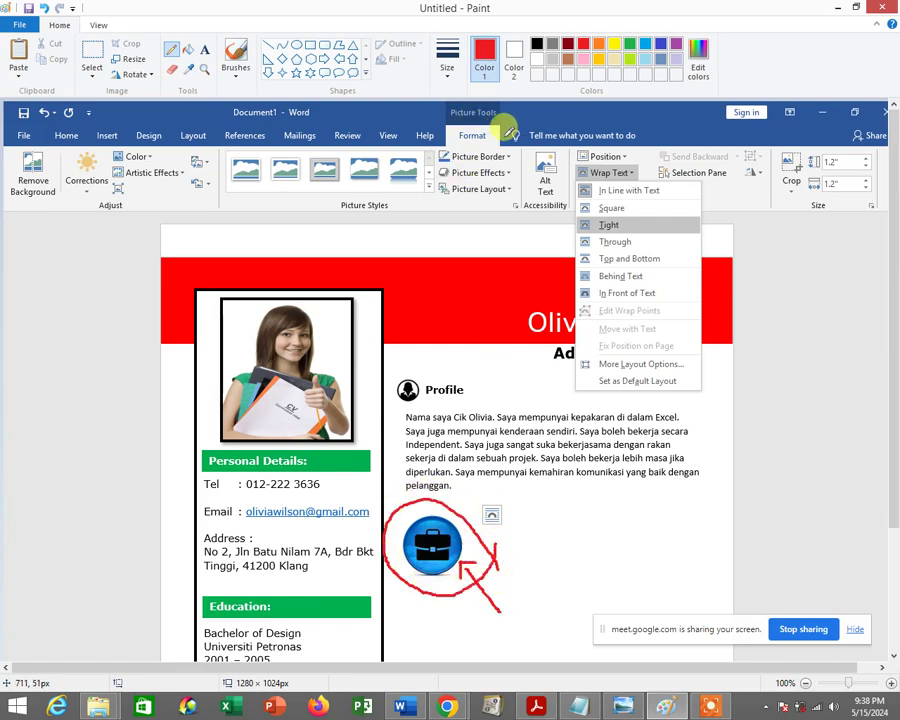
left_click_drag(440, 113, 488, 140)
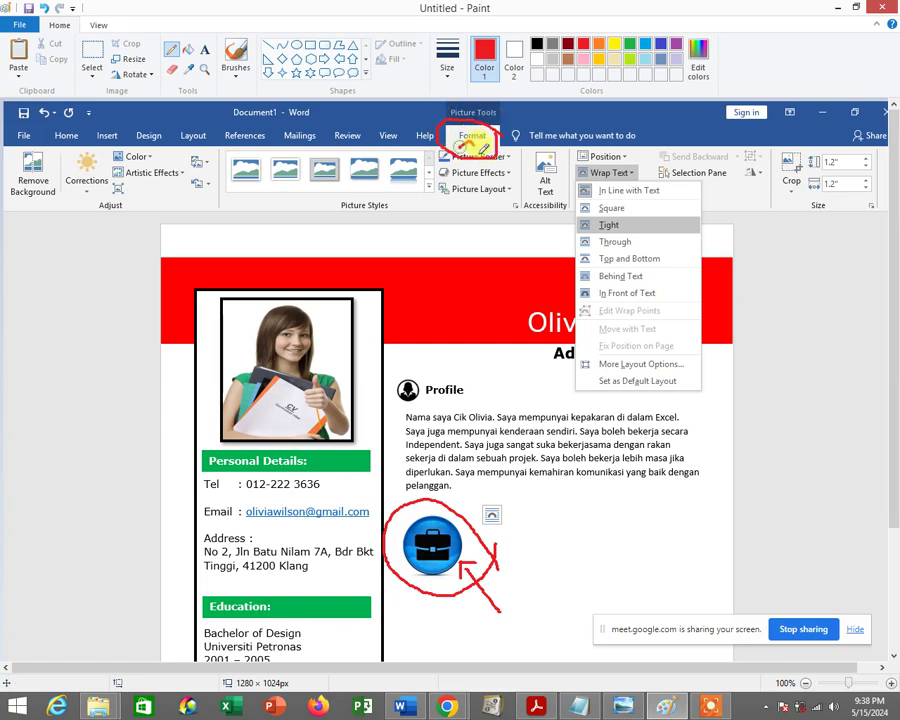
left_click_drag(440, 235, 470, 150)
mouse_move(648, 152)
left_mouse_down()
mouse_move(562, 160)
mouse_move(648, 178)
left_mouse_up()
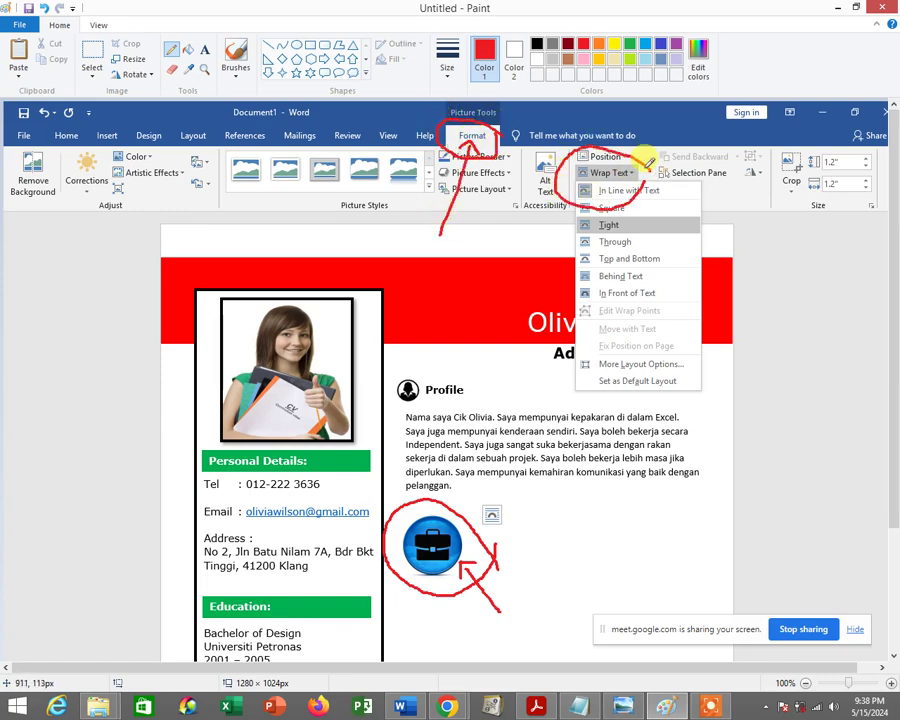
left_click_drag(667, 221, 675, 208)
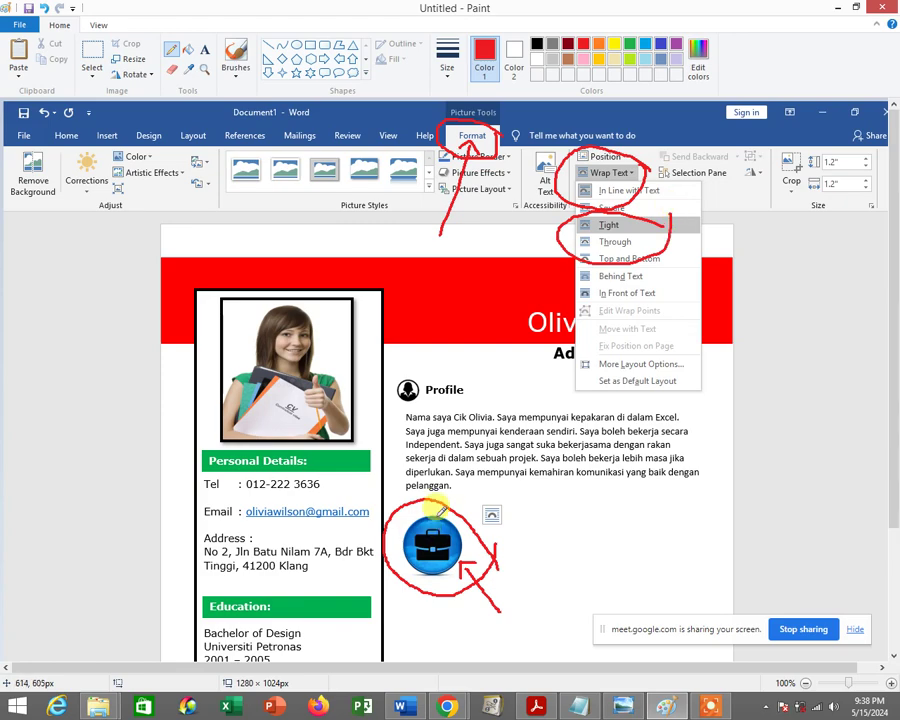
Discard the annotated picture via File > New > Don't Save, then minimize Paint
left_click(8, 30)
left_click(20, 51)
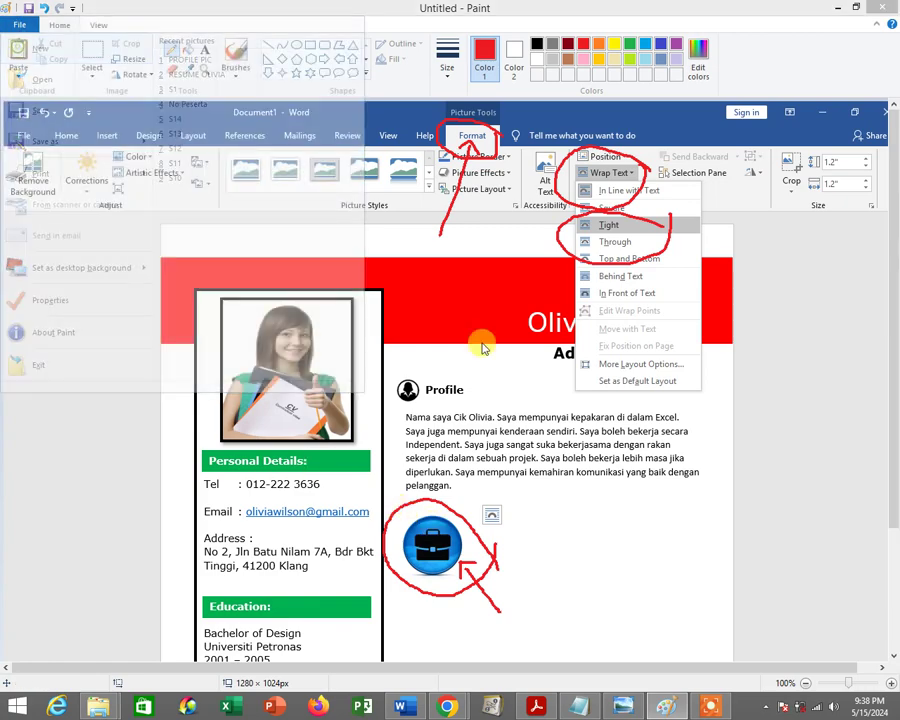
left_click(480, 353)
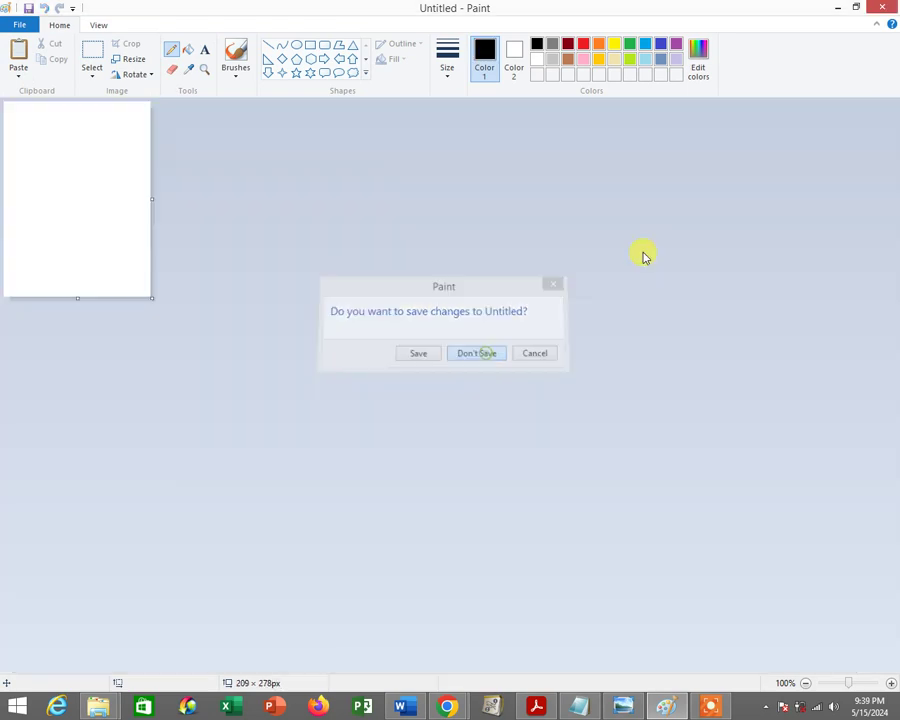
left_click(838, 7)
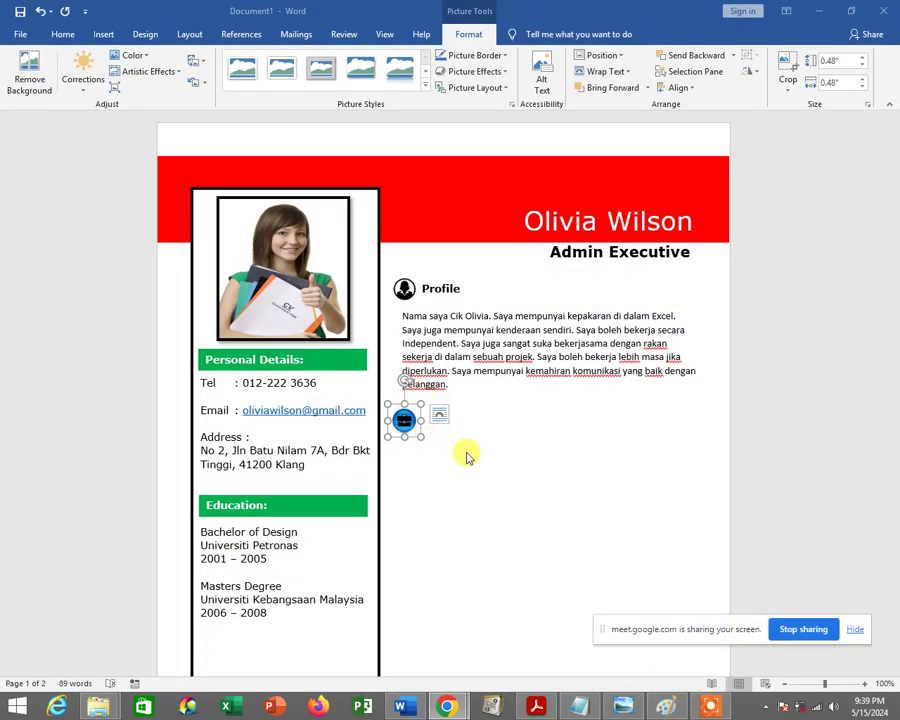
Nudge the briefcase icon two steps left and two down to sit below the Profile icon
mouse_move(408, 422)
left_mouse_down()
mouse_move(519, 437)
mouse_move(438, 420)
left_mouse_up()
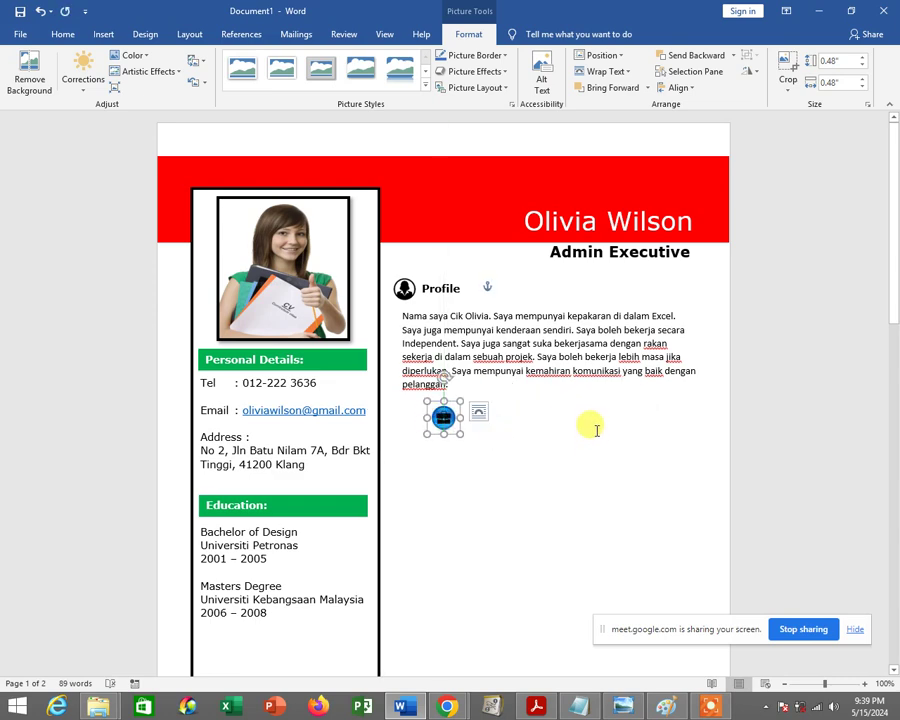
key("Left")
key("Left")
key("Left")
key("Left")
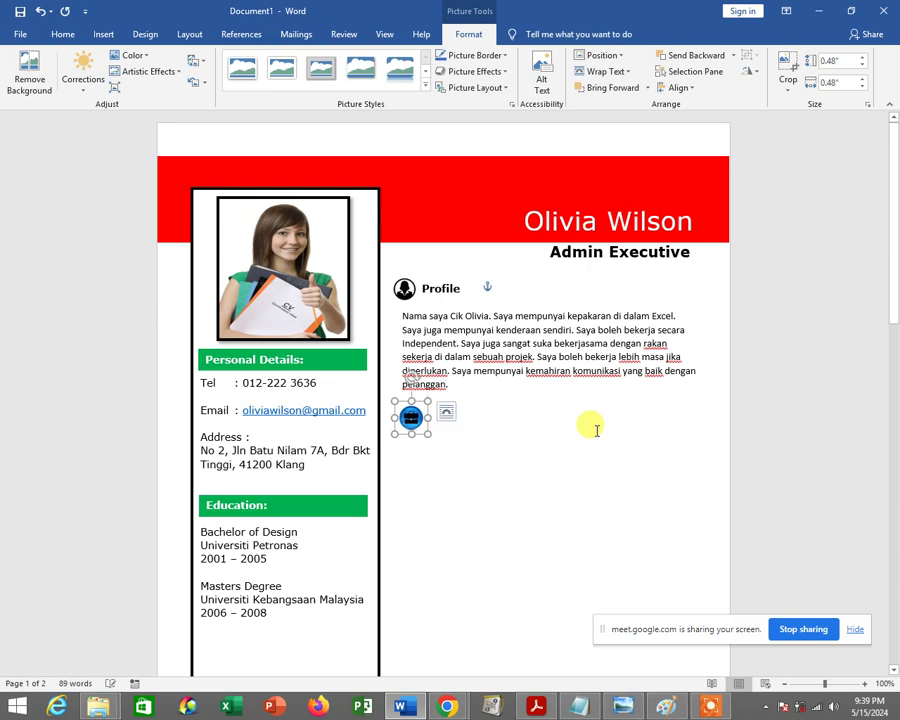
key("Left")
key("Left")
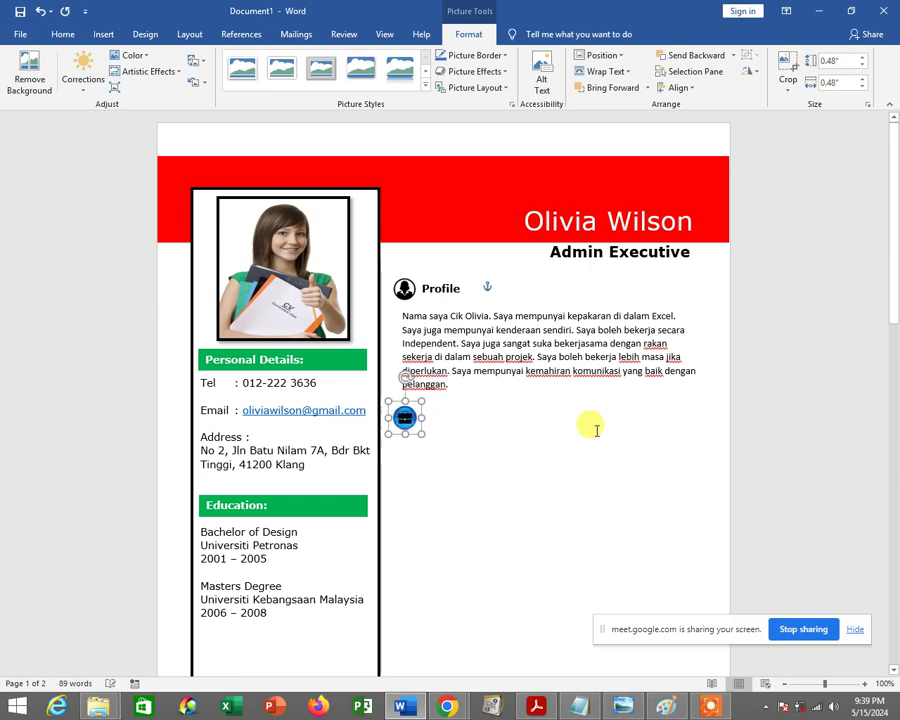
key("Down")
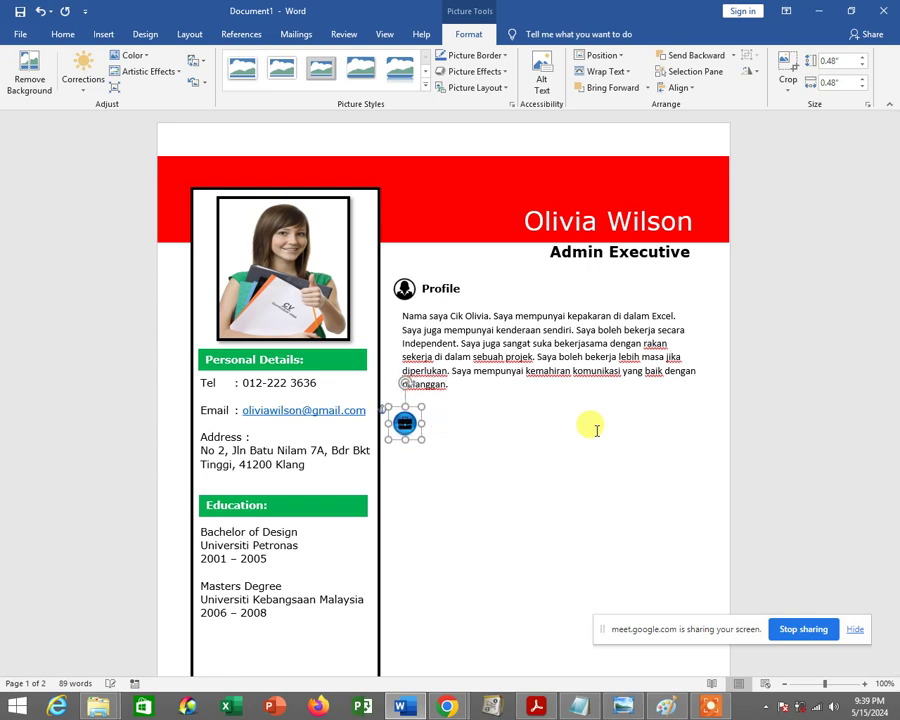
key("Down")
key("Down")
left_click(548, 440)
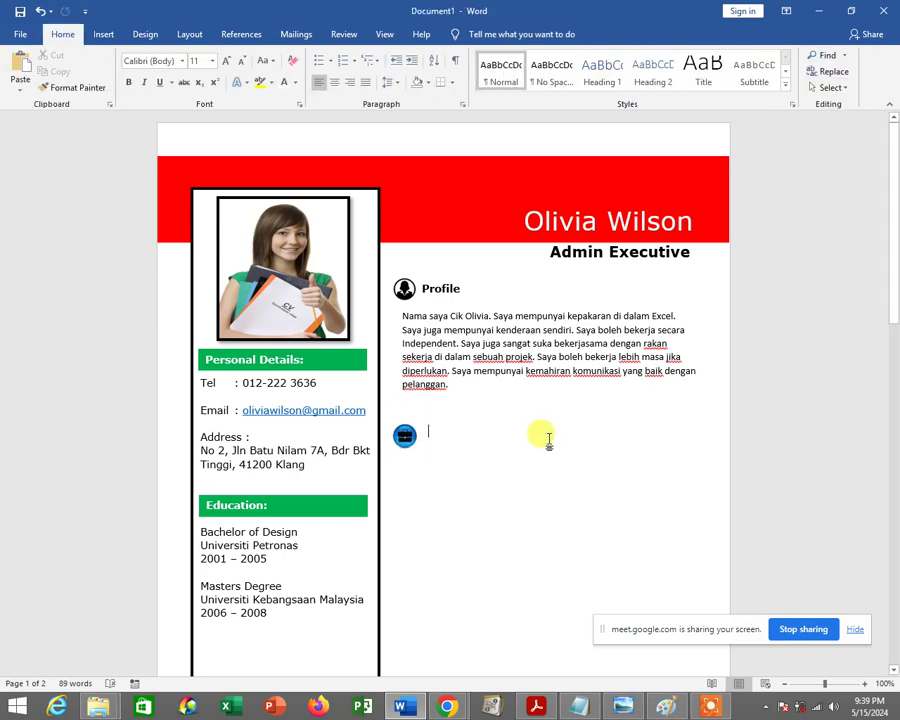
left_click(440, 288)
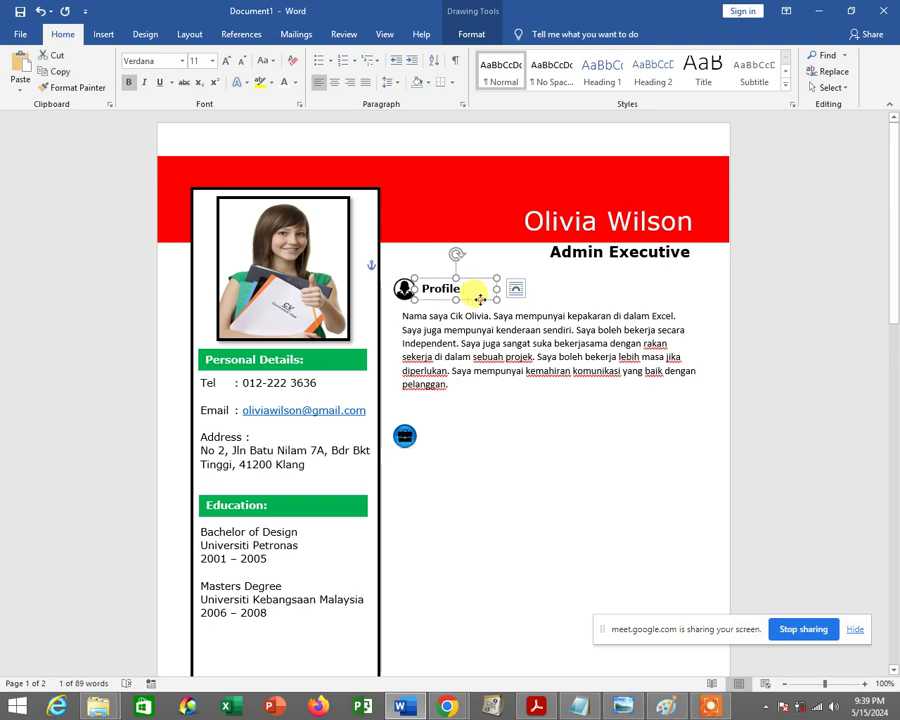
Copy the Profile heading box and paste the copy beside the briefcase icon
right_click(480, 302)
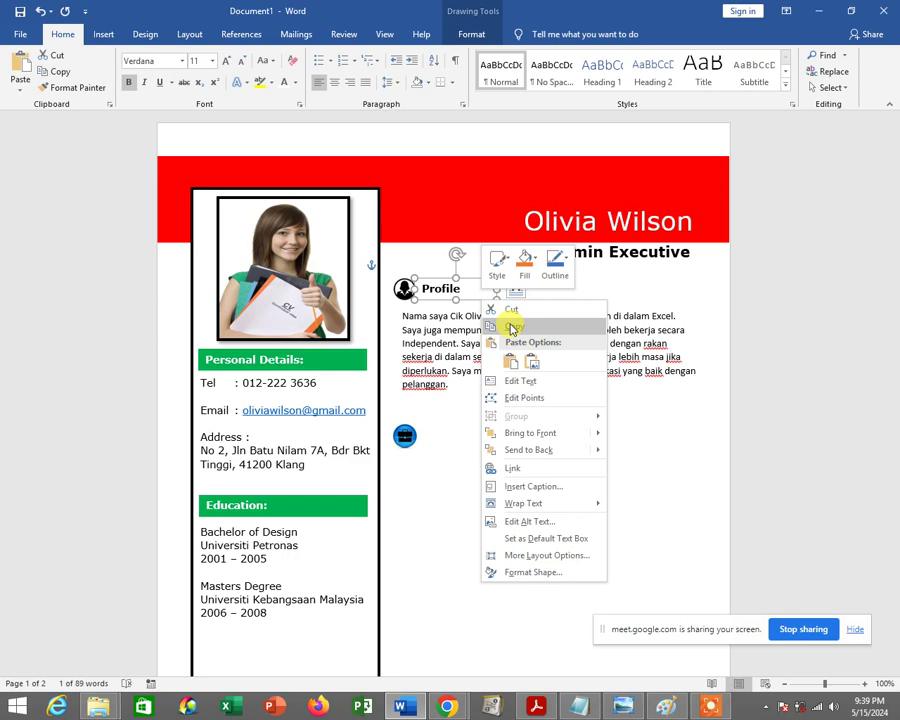
left_click(511, 328)
left_click(436, 434)
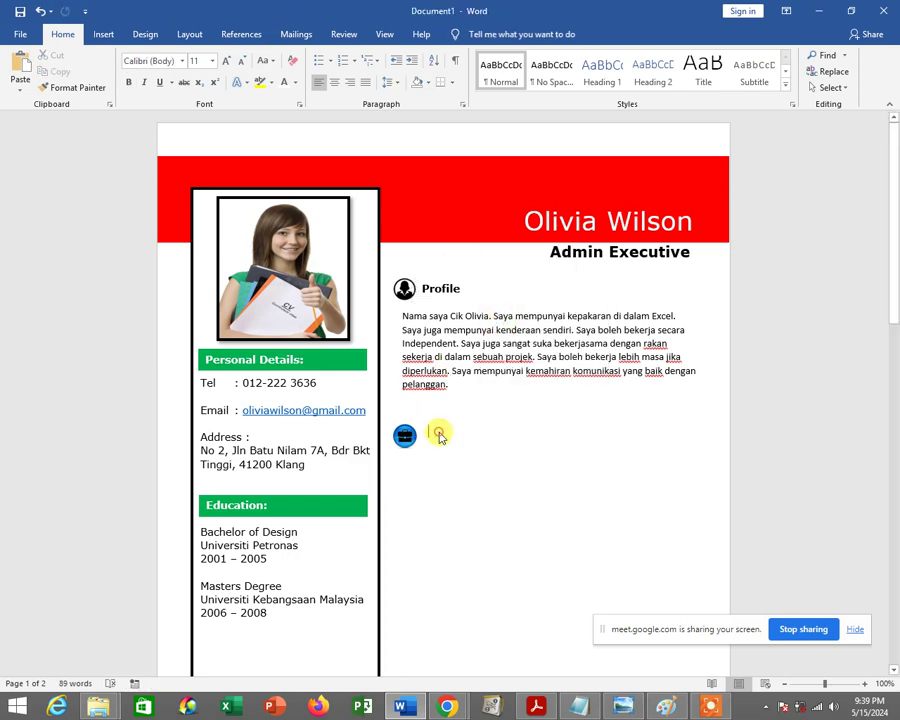
right_click(438, 431)
left_click(468, 495)
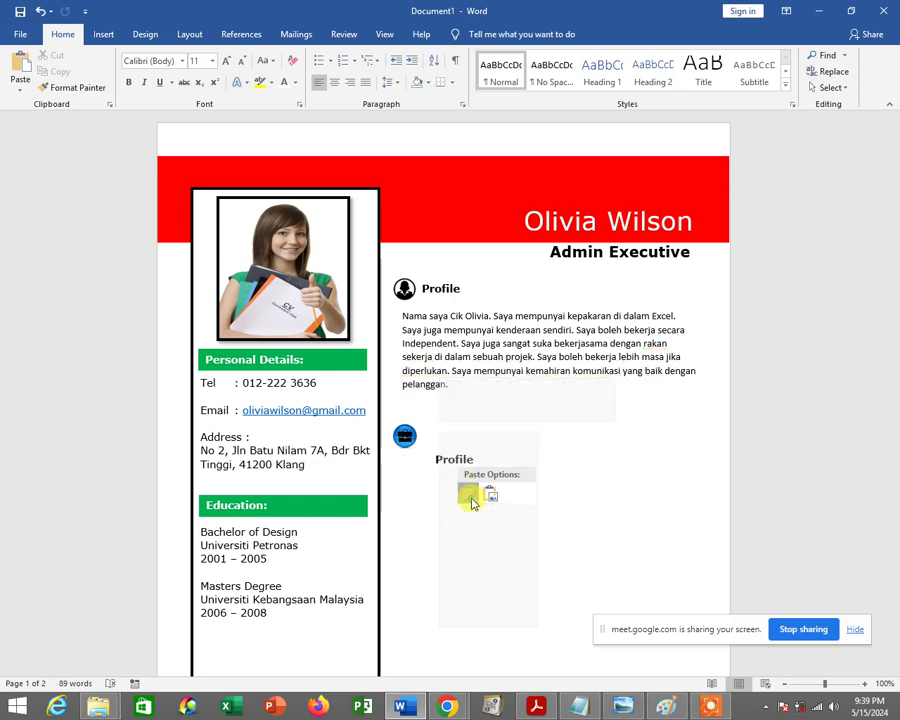
left_click_drag(484, 443, 481, 426)
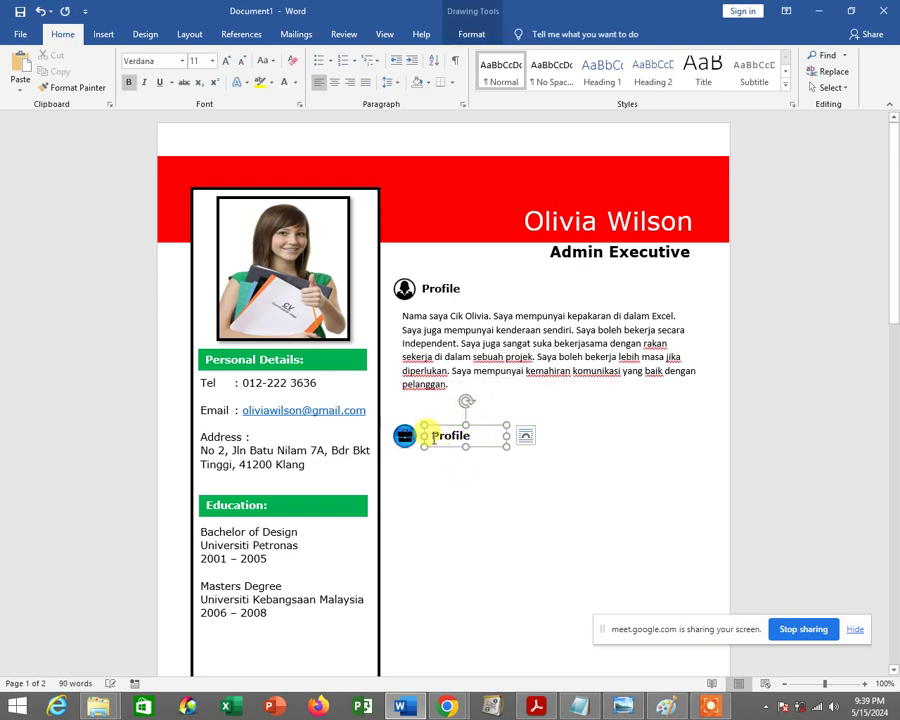
Widen the pasted heading box and retype its text as 'Work Experience'
left_click(628, 708)
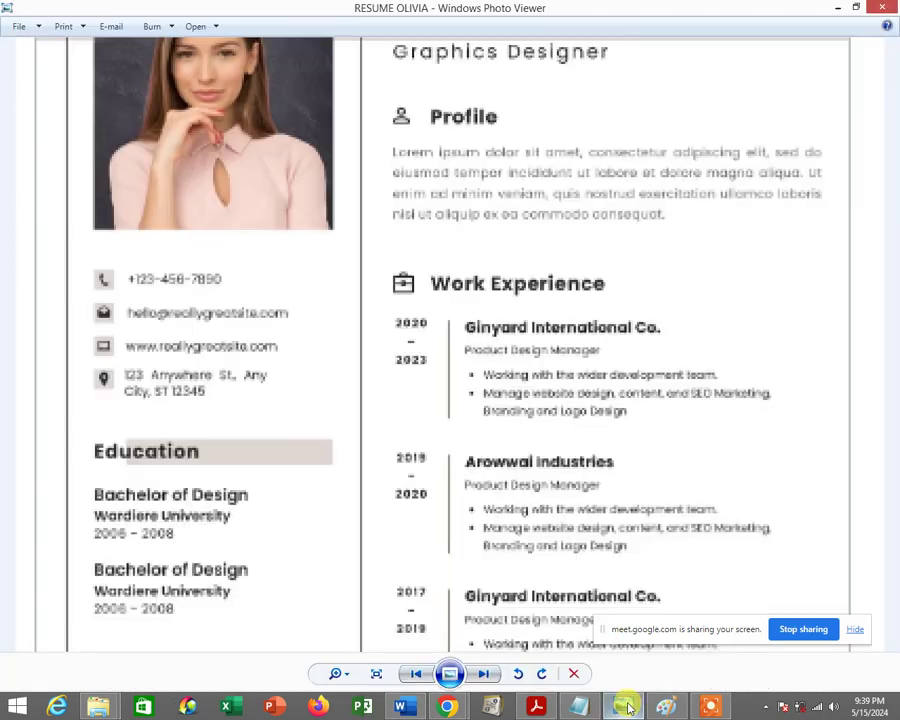
left_click(628, 708)
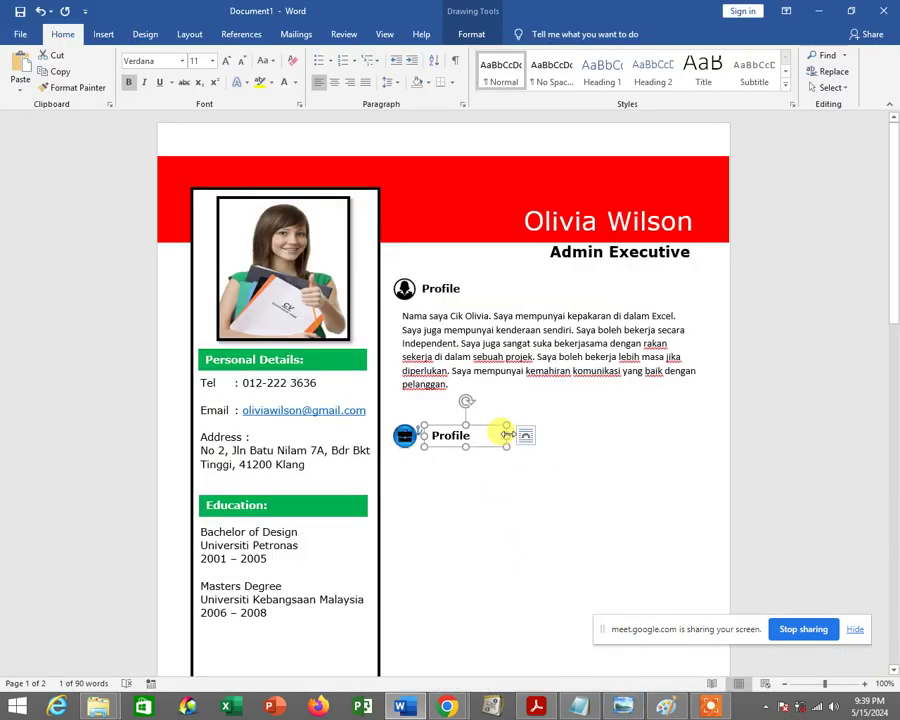
left_click_drag(506, 432, 553, 433)
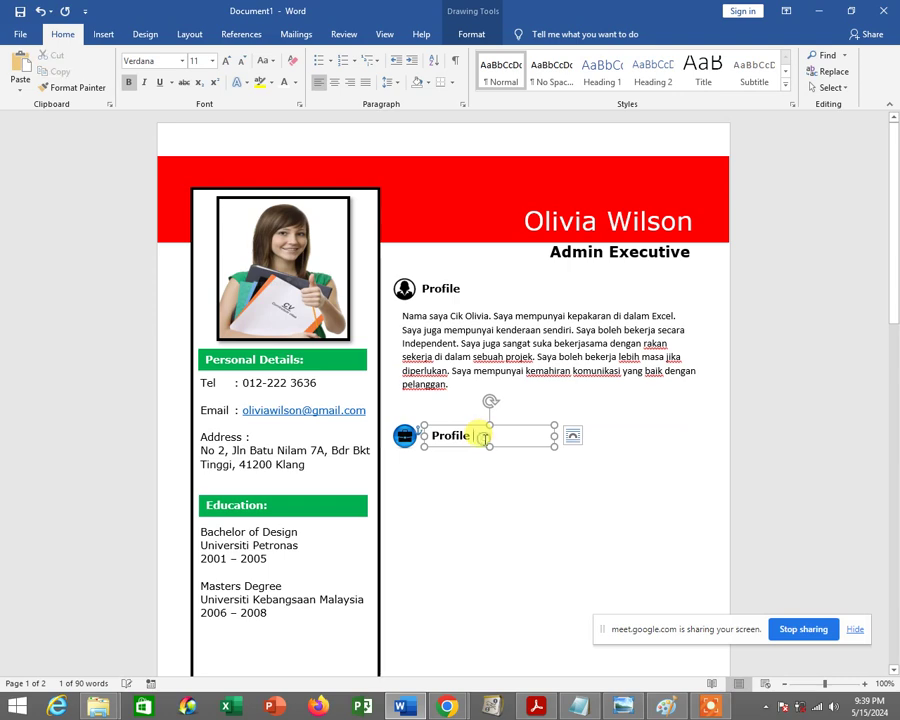
left_click(490, 437)
key("BackSpace")
key("BackSpace")
key("BackSpace")
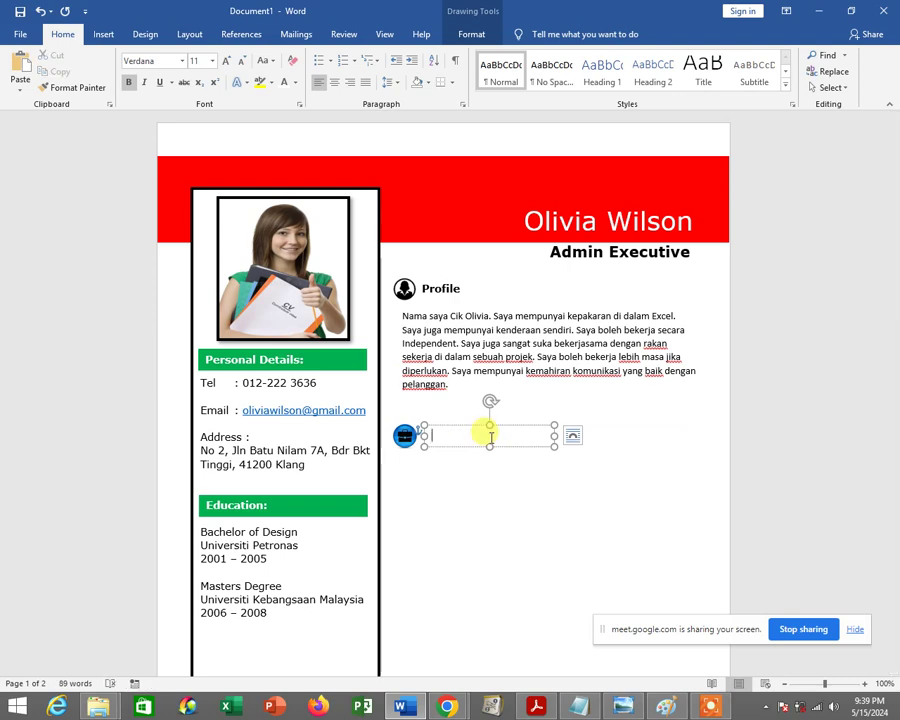
type("WK ")
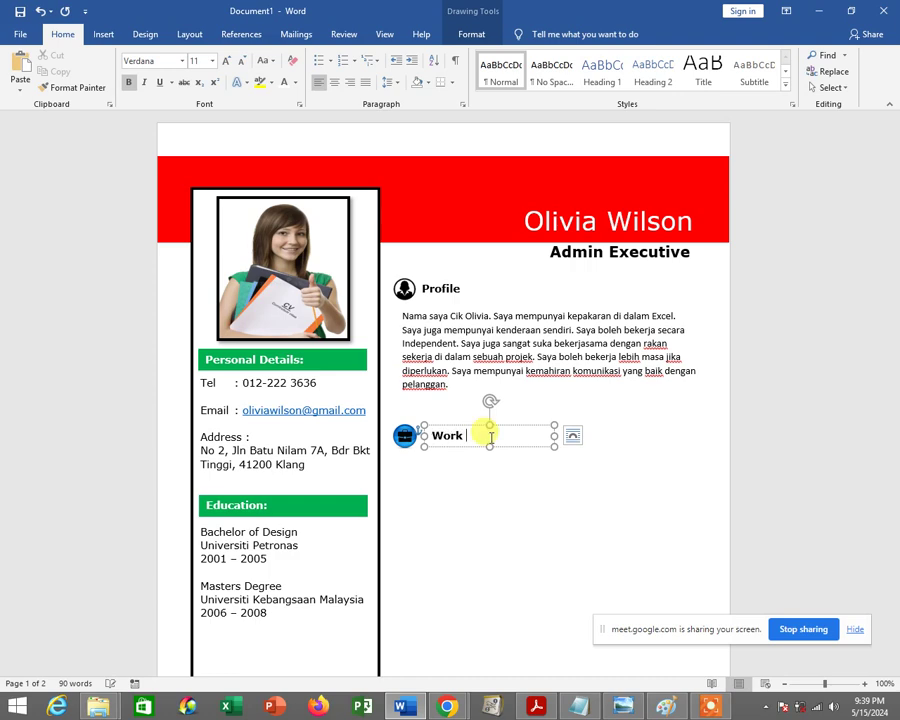
type("xperience")
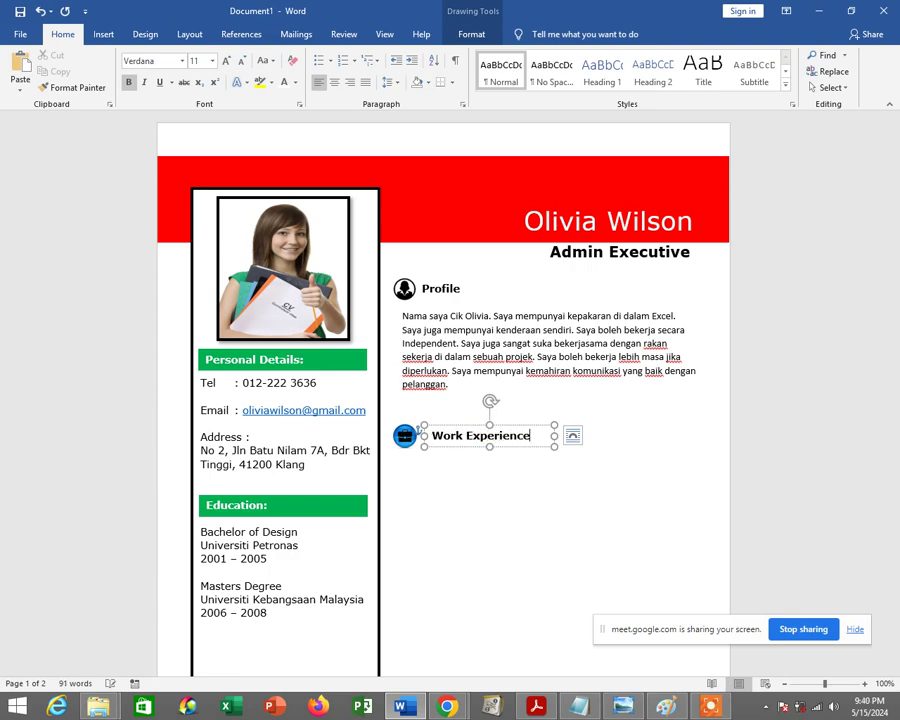
left_click(568, 481)
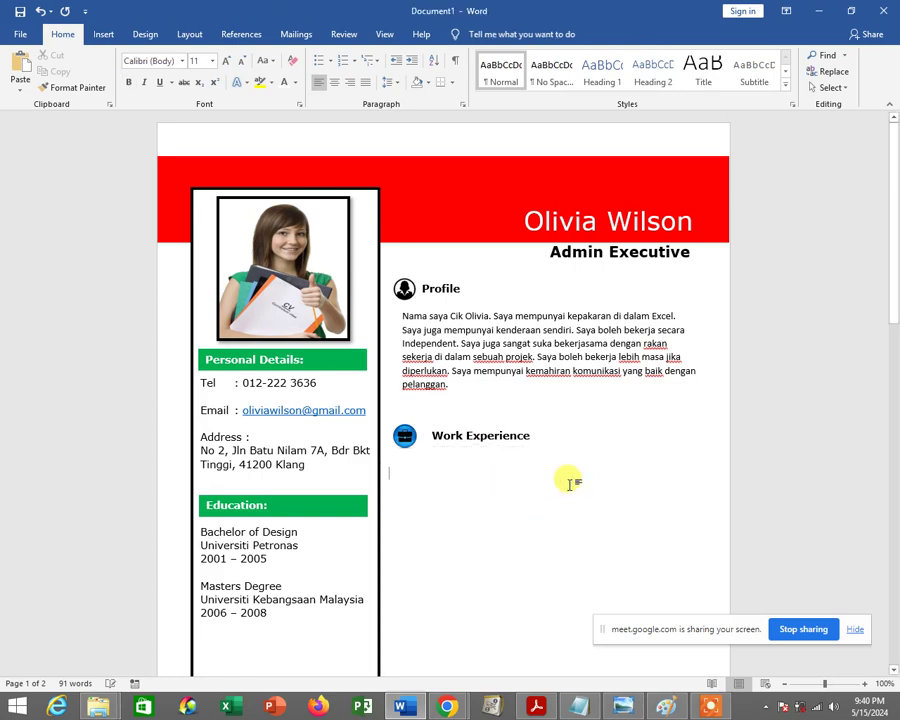
Zoom in and shift the Work Experience heading left toward its briefcase icon
left_click(866, 685)
left_click(866, 685)
left_click(866, 685)
left_click(866, 685)
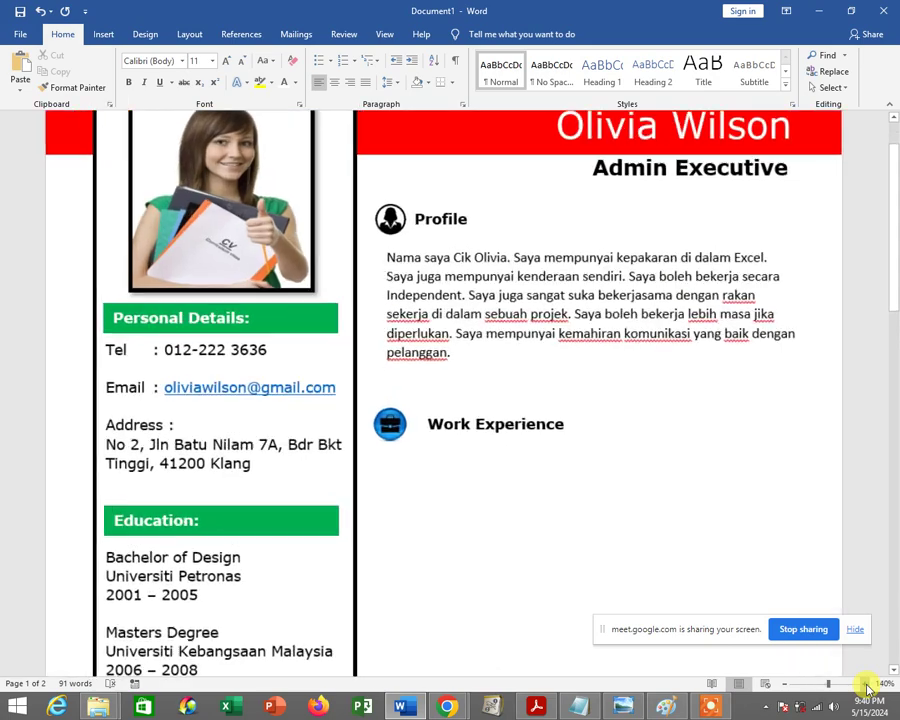
left_click(866, 685)
left_click(866, 685)
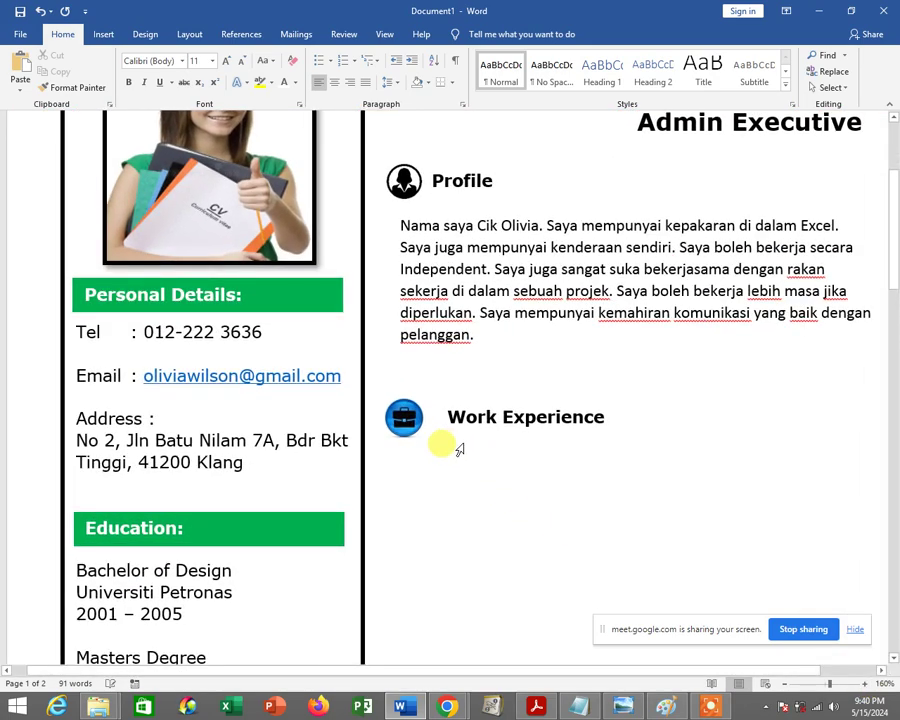
left_click(410, 425)
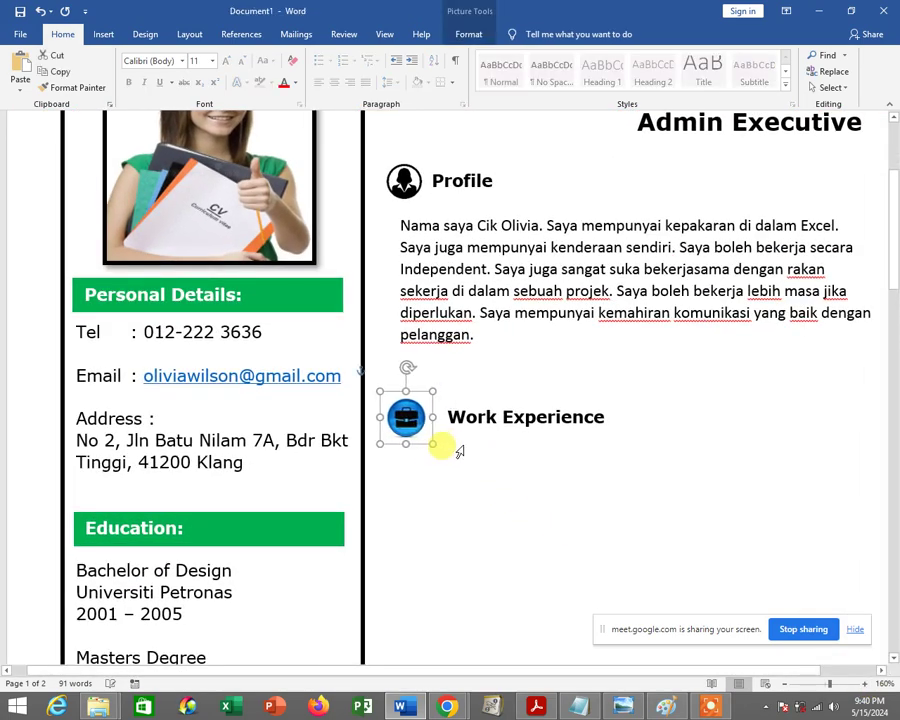
left_click(448, 417)
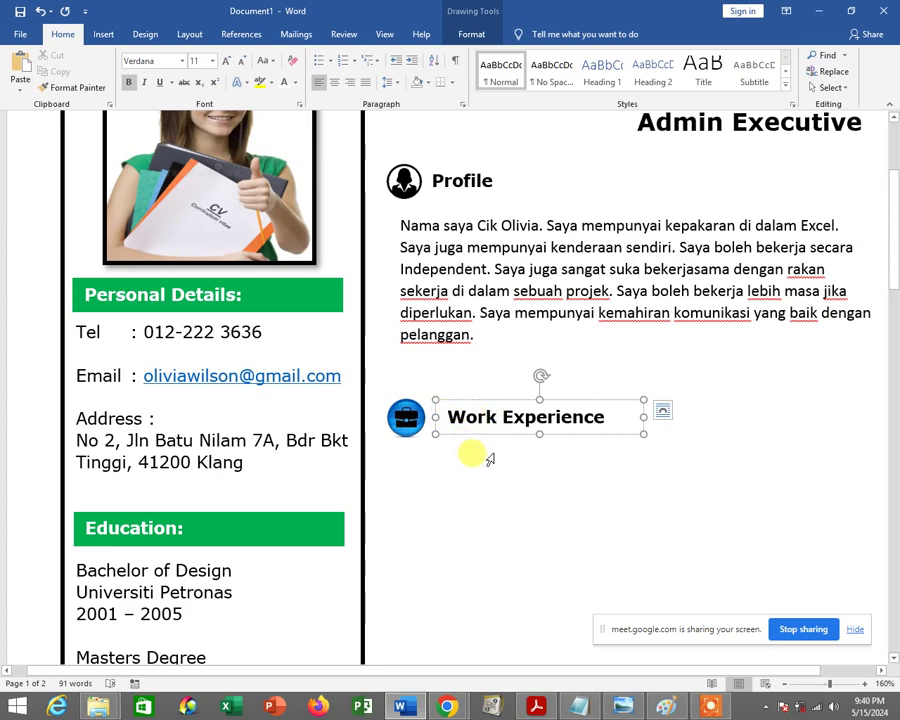
left_click_drag(494, 432, 490, 432)
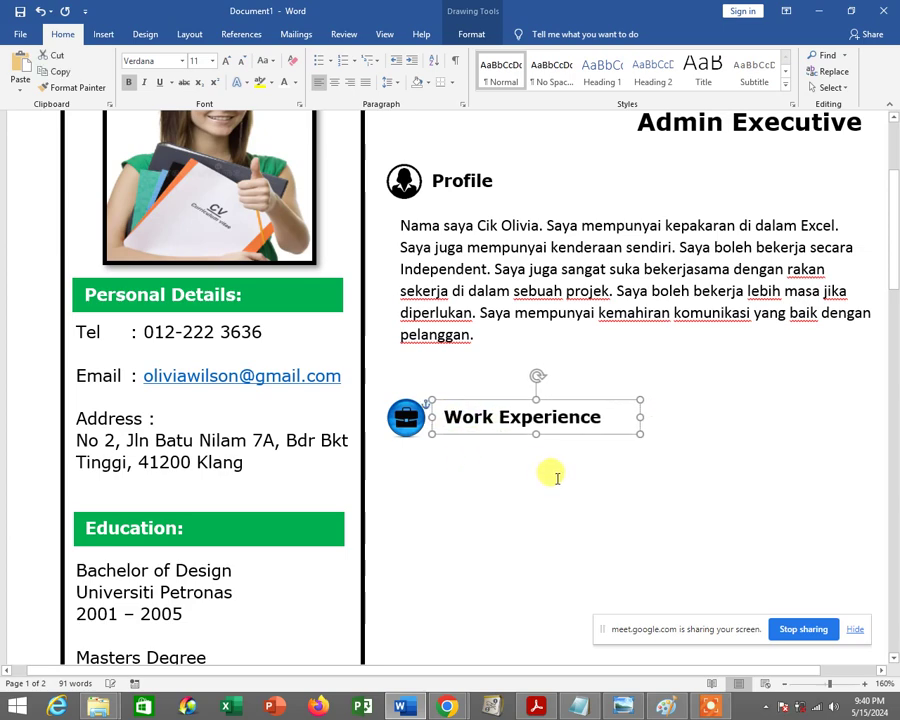
left_click(443, 414)
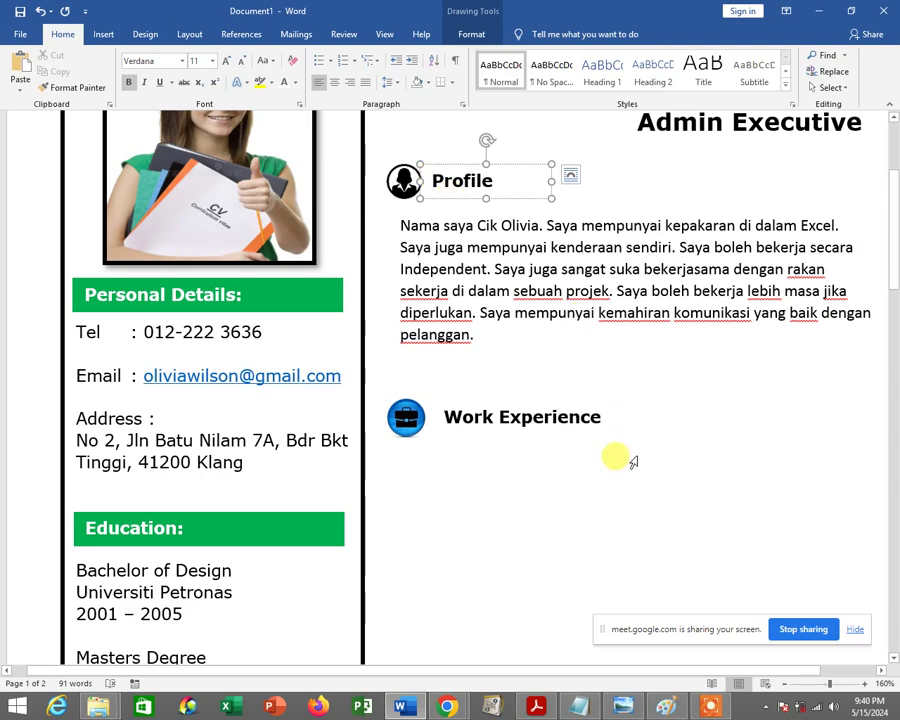
left_click(463, 414)
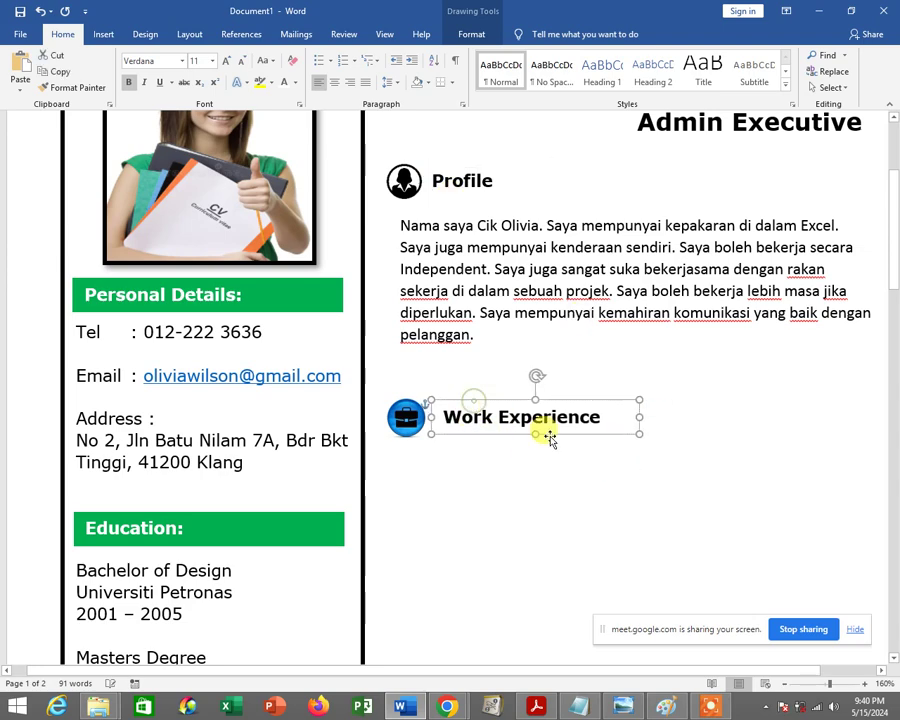
key("Left")
key("Left")
key("Left")
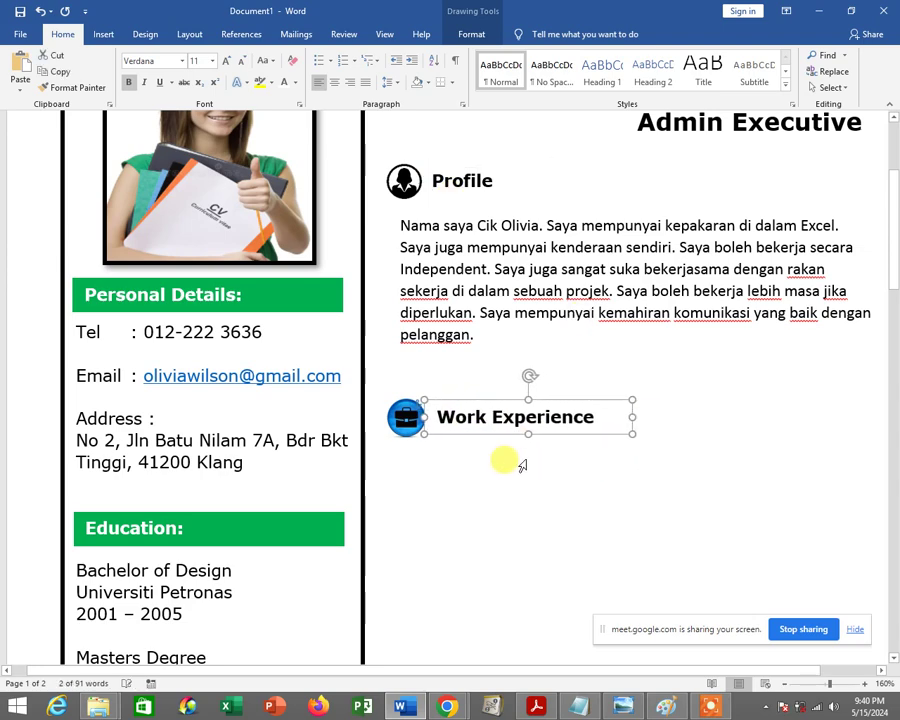
left_click(527, 474)
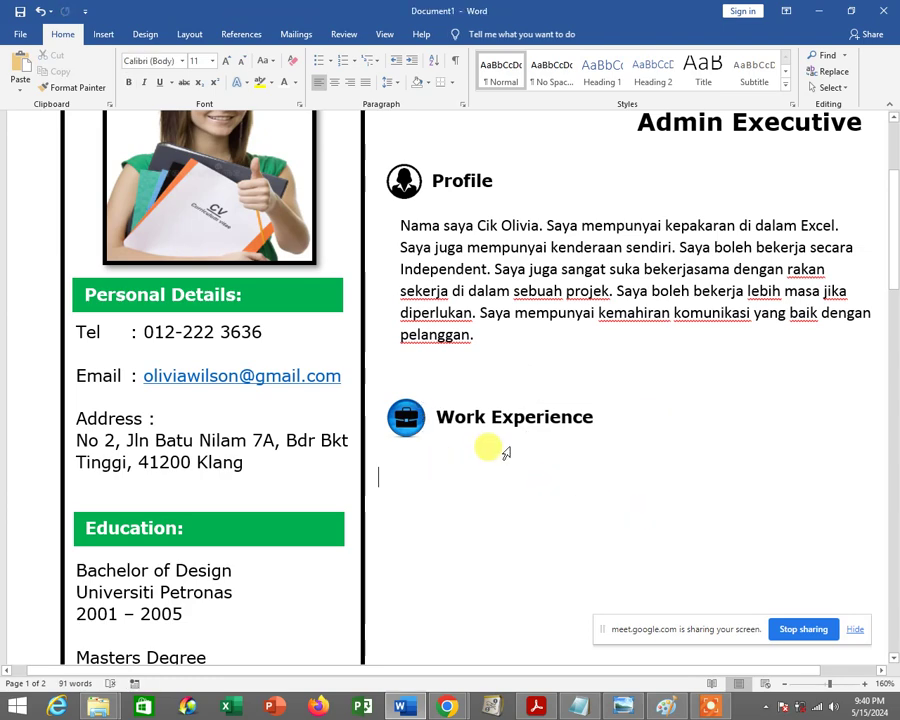
Zoom the page back out to 120% and compare with the reference resume
left_click(786, 684)
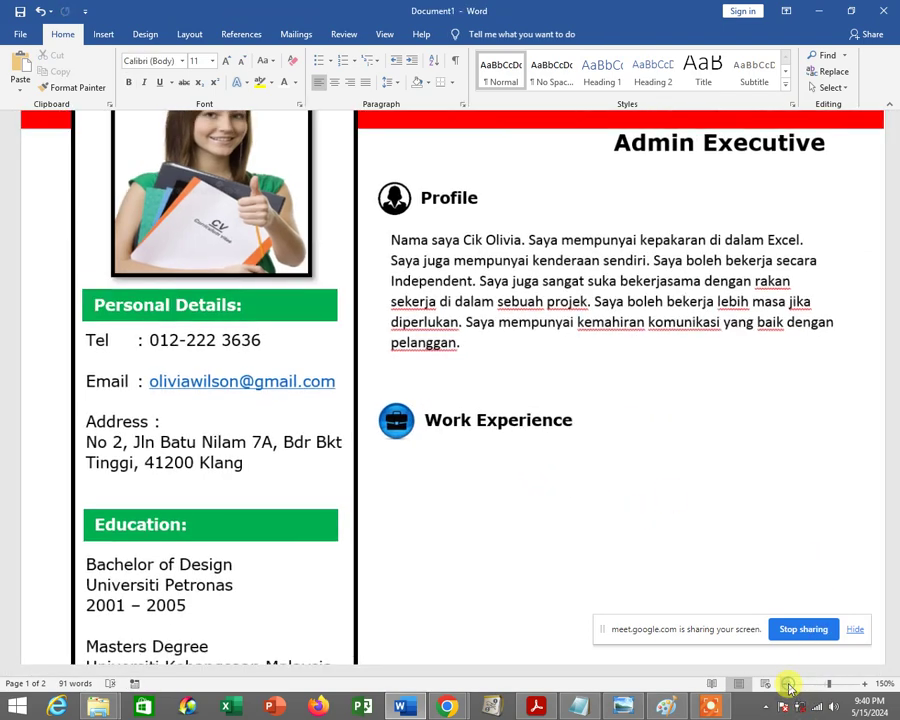
left_click(786, 684)
left_click(788, 686)
left_click(788, 686)
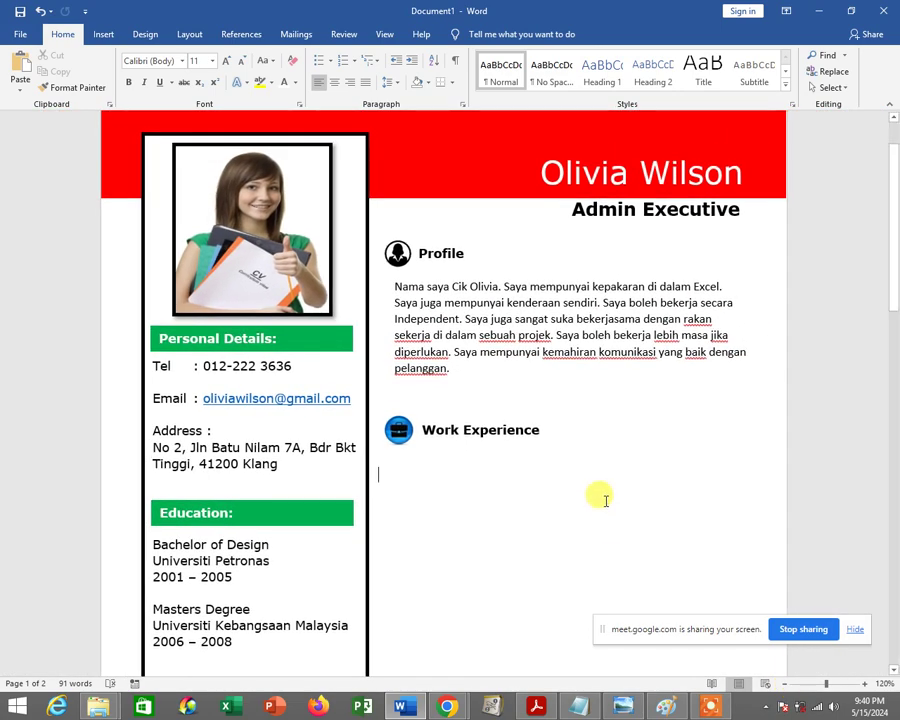
left_click(622, 707)
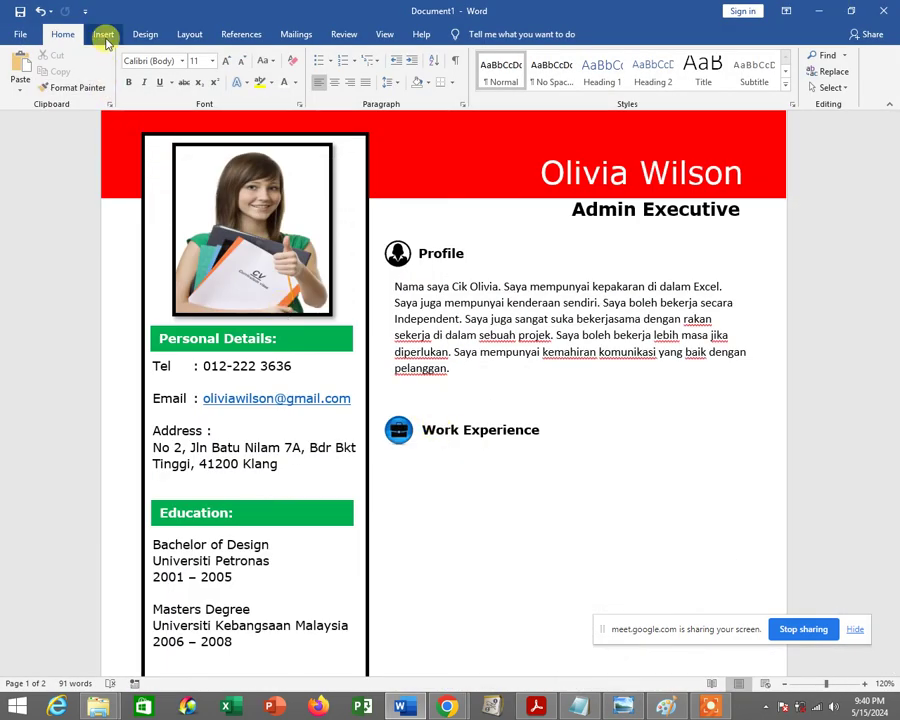
Insert a Simple Text Box and clear its placeholder text
left_click(104, 35)
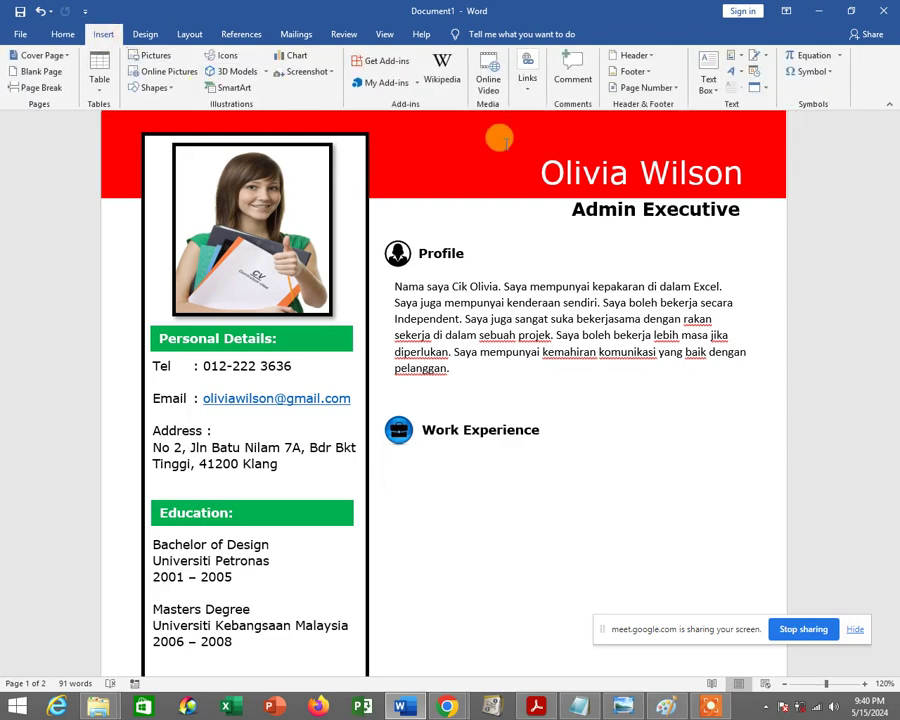
left_click(706, 90)
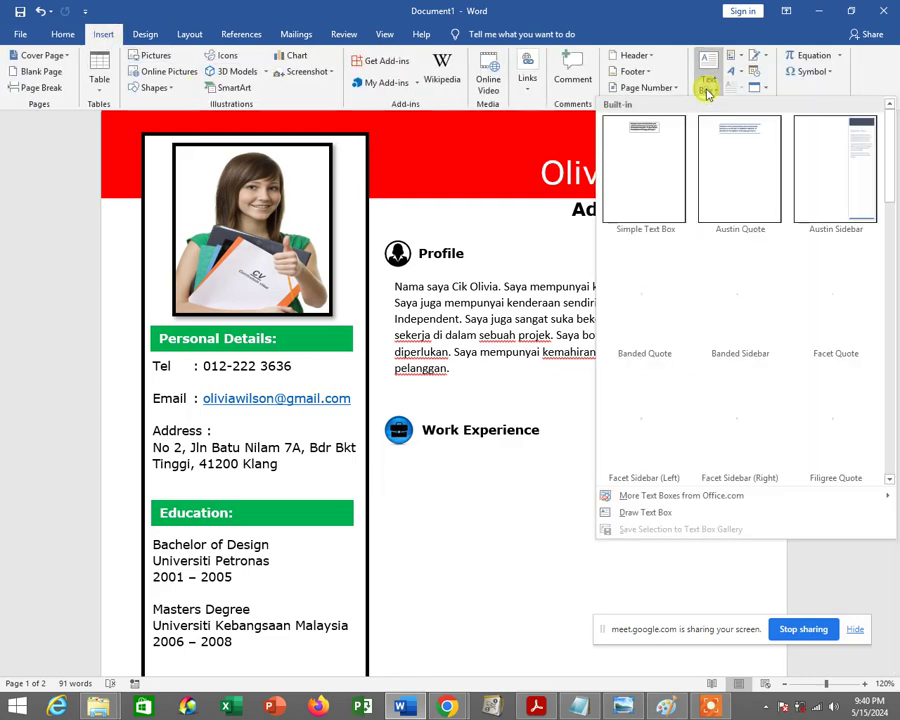
left_click(640, 150)
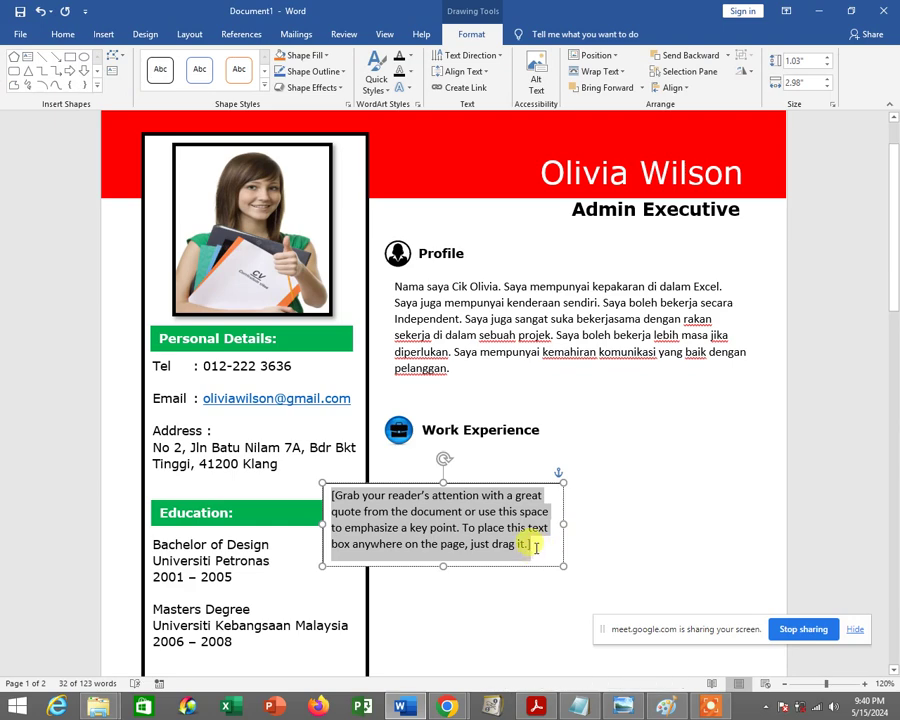
key("Delete")
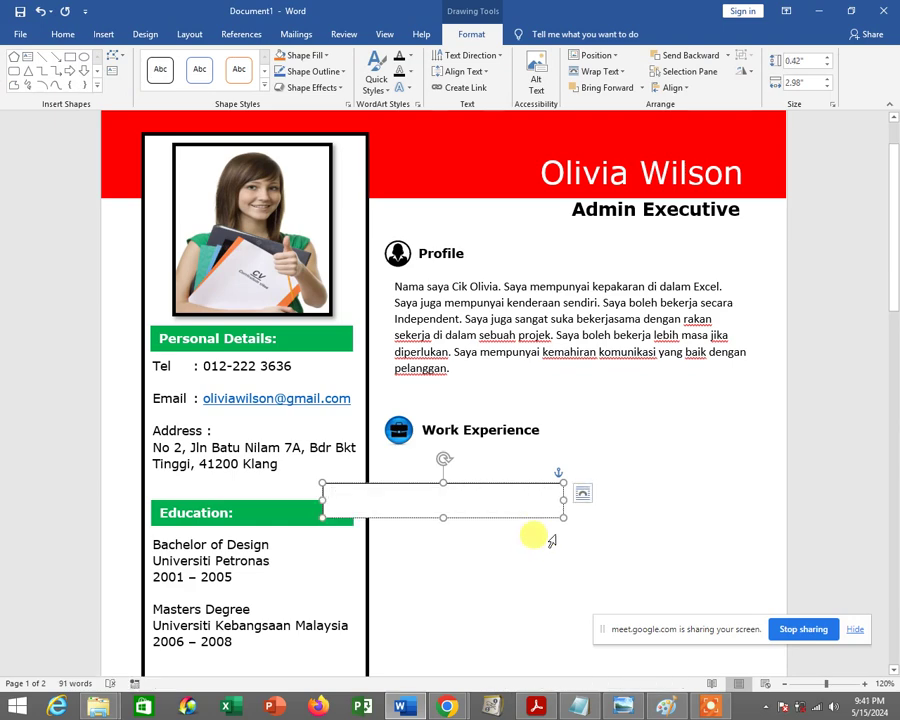
Resize the box to about 1.18 by 1.09 inches and place it under Work Experience
left_click_drag(497, 564, 418, 601)
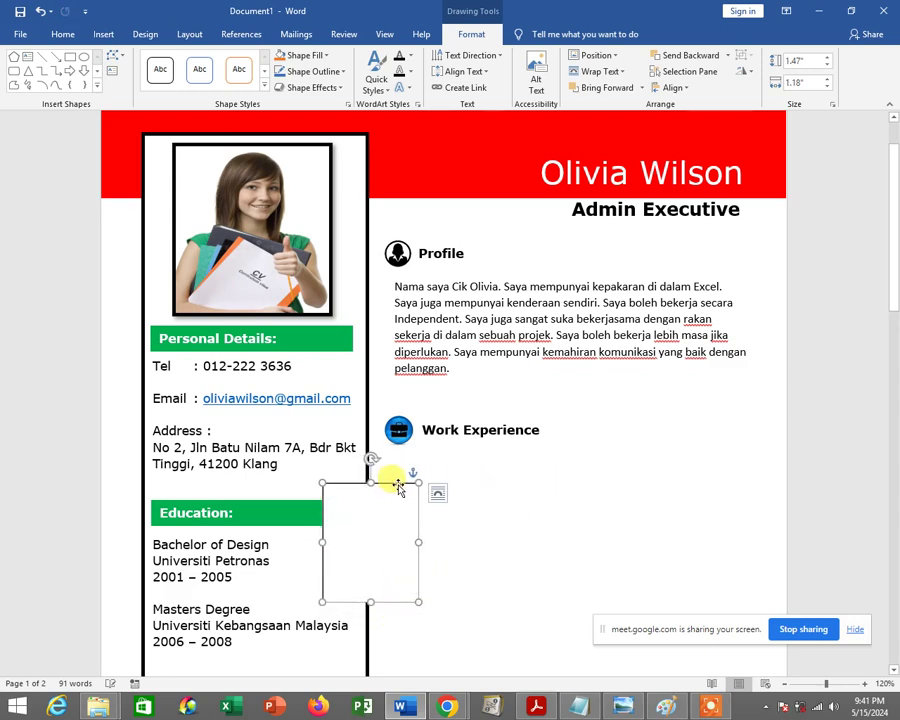
mouse_move(402, 483)
left_mouse_down()
mouse_move(465, 457)
mouse_move(455, 454)
left_mouse_up()
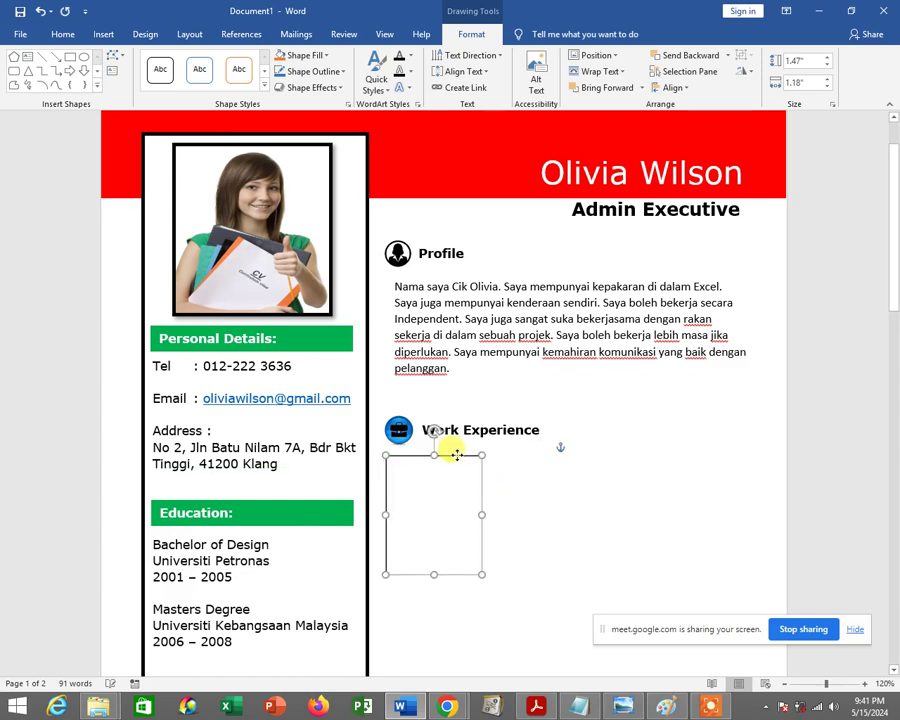
left_click(494, 500)
left_click(465, 512)
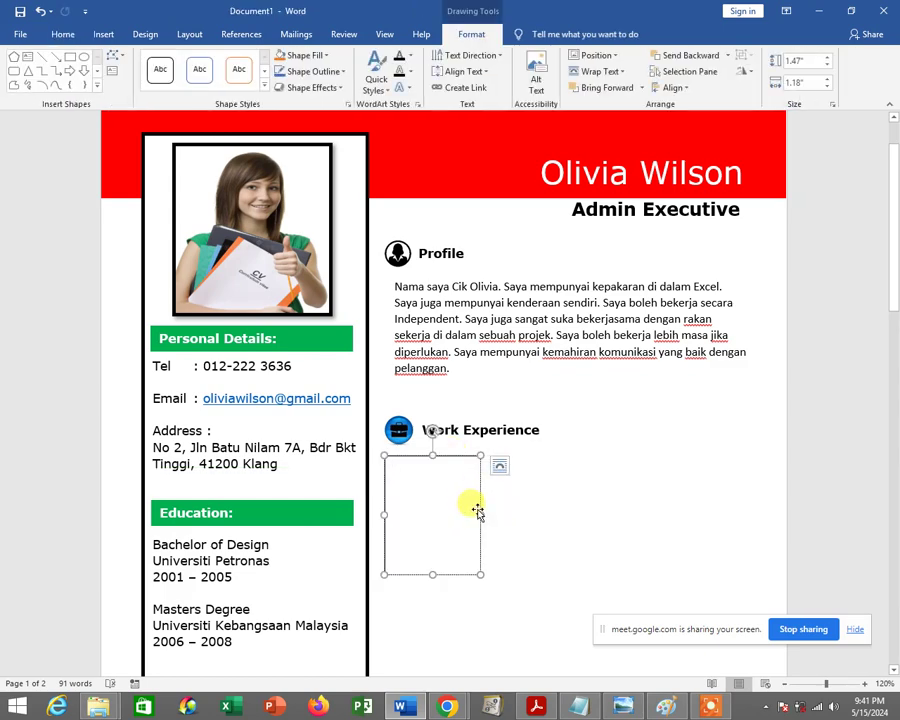
left_click_drag(480, 511, 466, 512)
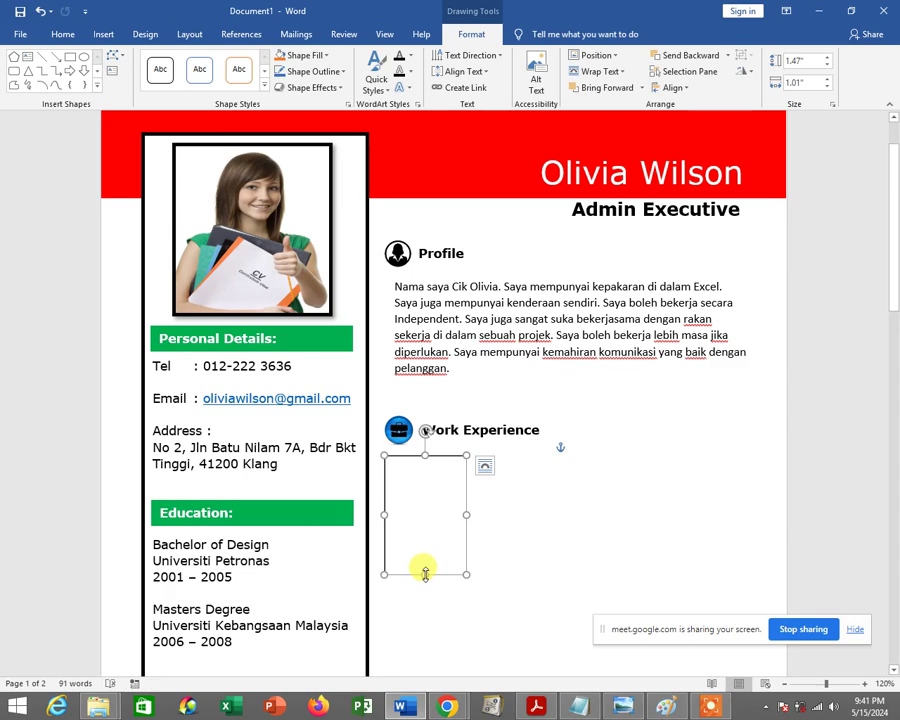
left_click_drag(428, 574, 426, 551)
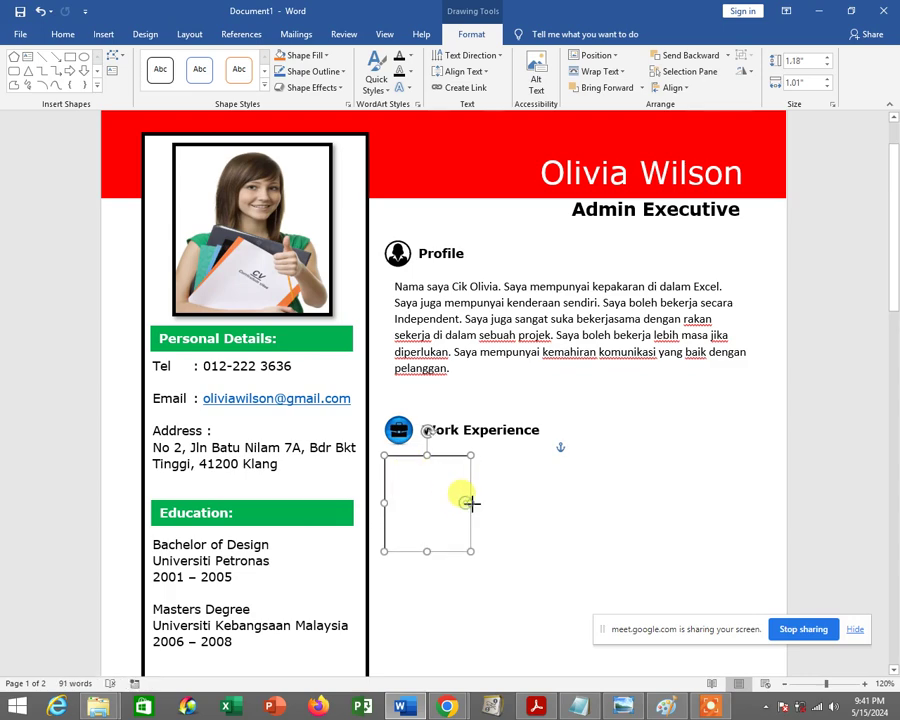
left_click_drag(466, 502, 472, 504)
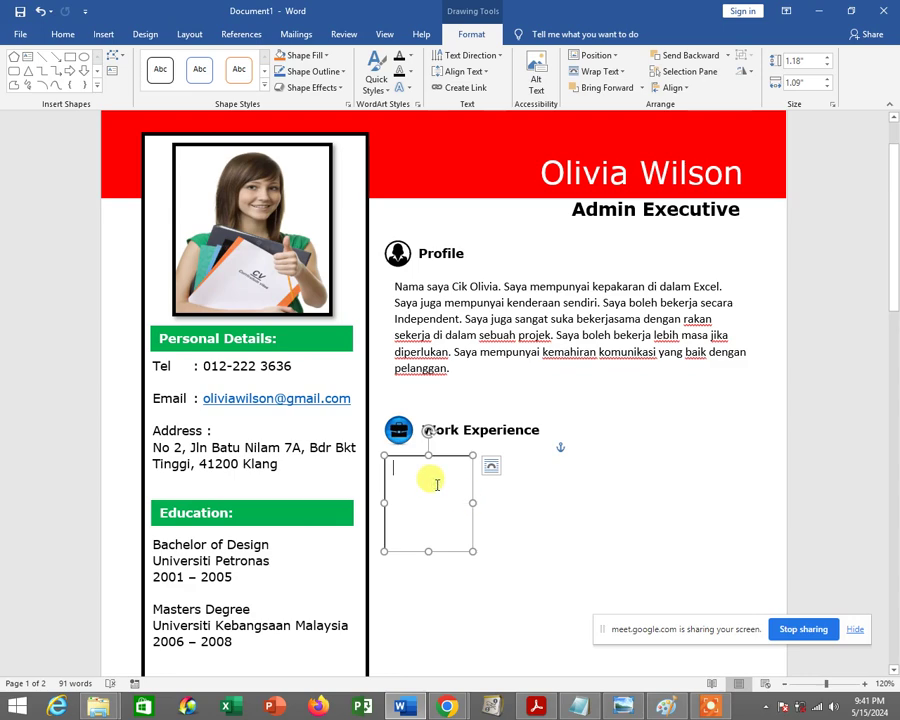
Copy the date box, place the copy beside it, and widen it to the right margin
left_click(190, 34)
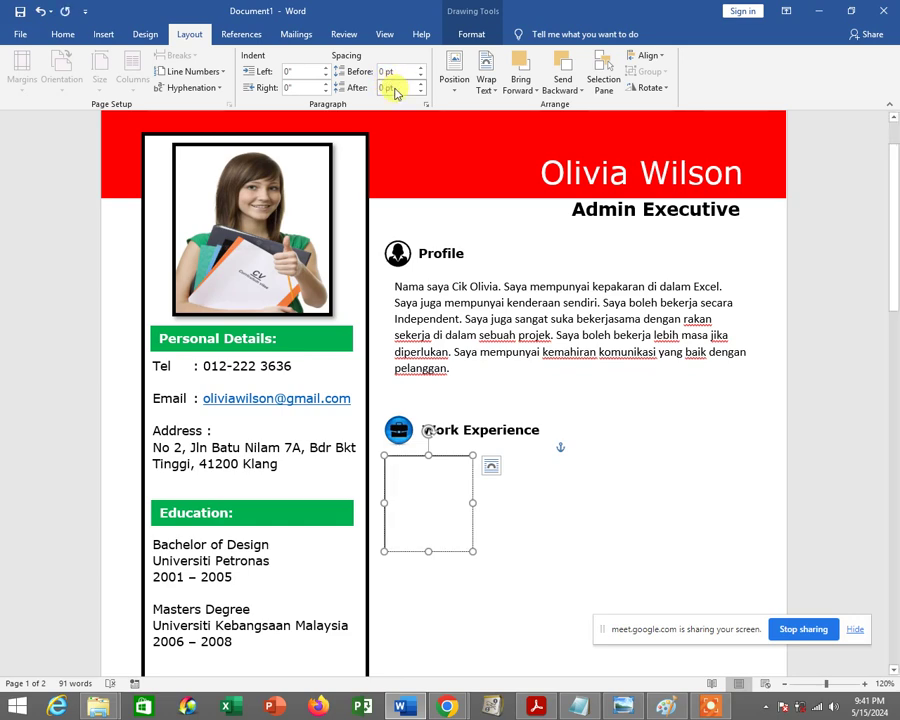
left_click(441, 478)
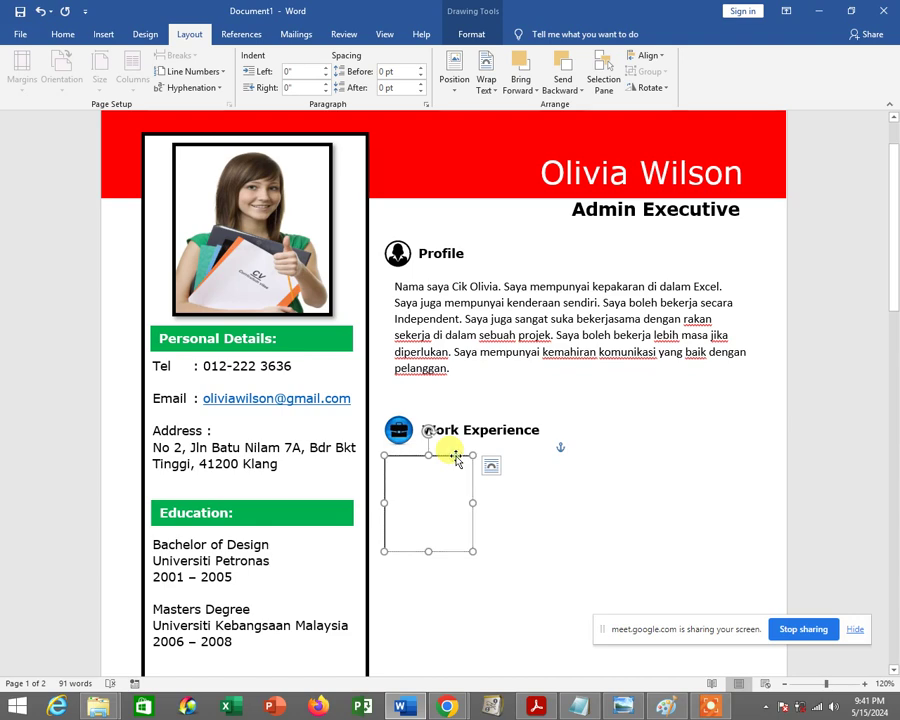
right_click(455, 455)
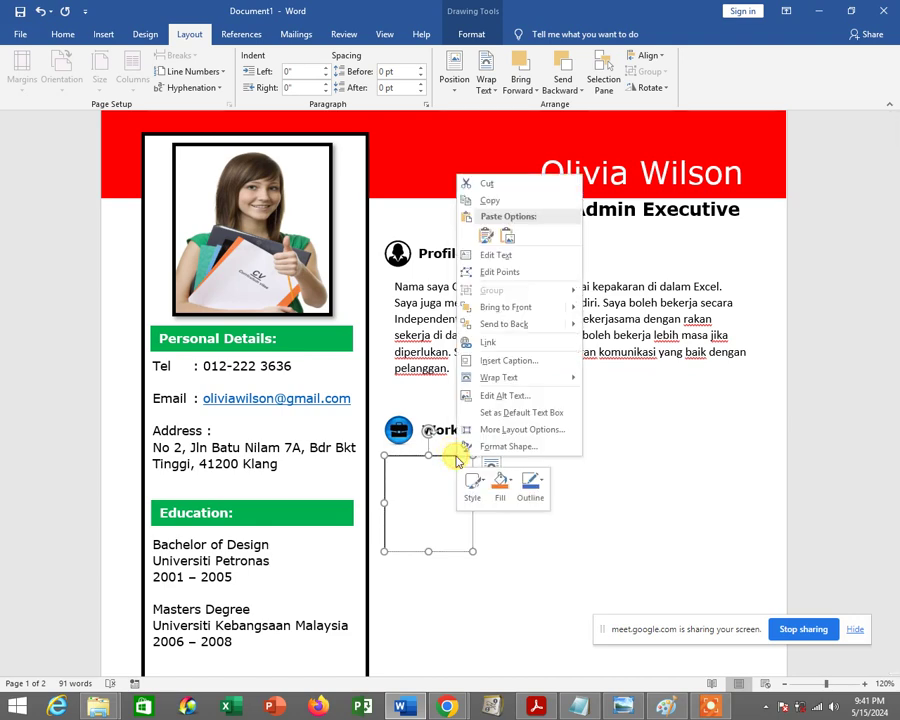
left_click(483, 203)
left_click(550, 464)
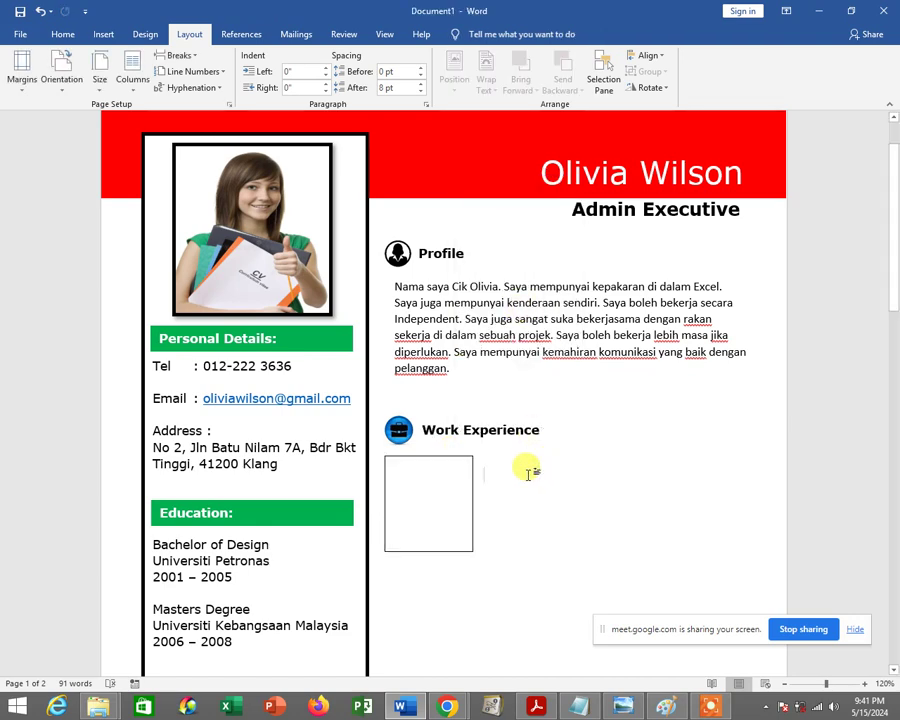
right_click(528, 478)
left_click(558, 537)
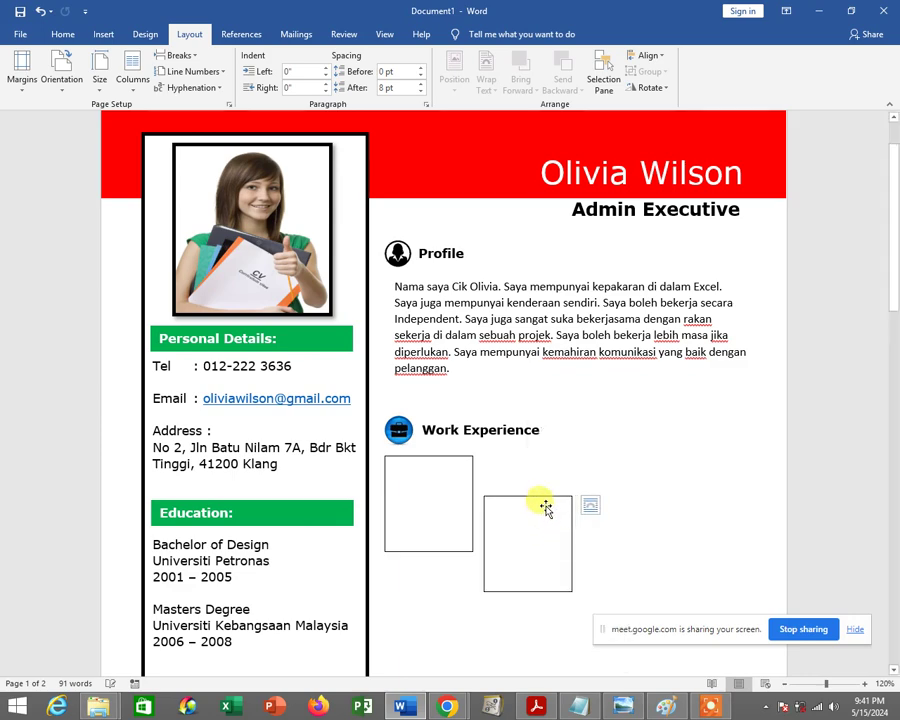
mouse_move(566, 537)
left_mouse_down()
mouse_move(581, 470)
mouse_move(582, 499)
left_mouse_up()
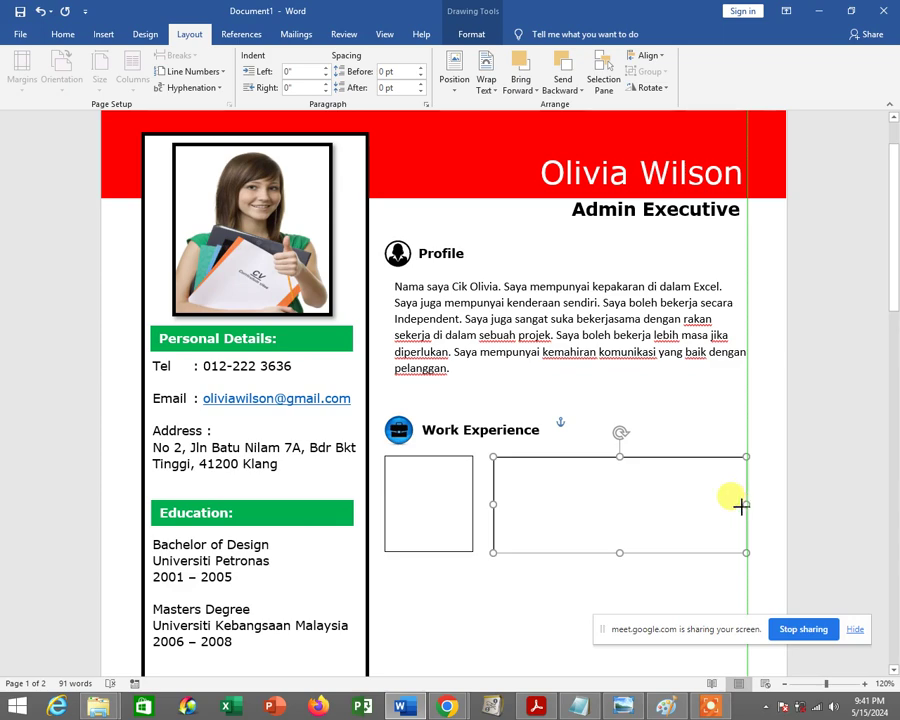
left_click_drag(615, 507, 740, 503)
Start typing the year 2020 into the narrow date box
left_click(432, 473)
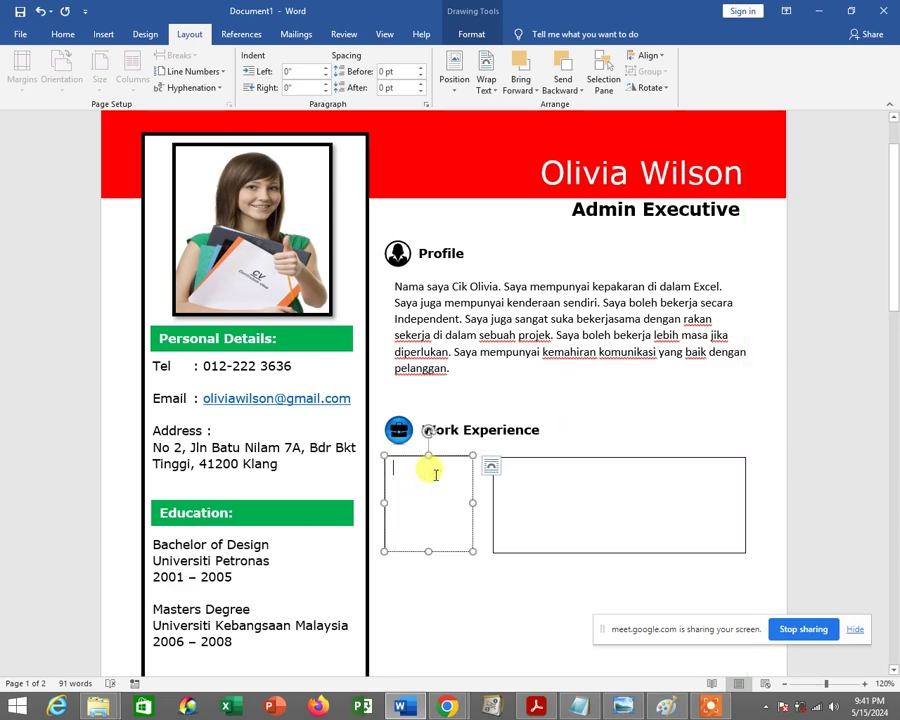
mouse_move(622, 706)
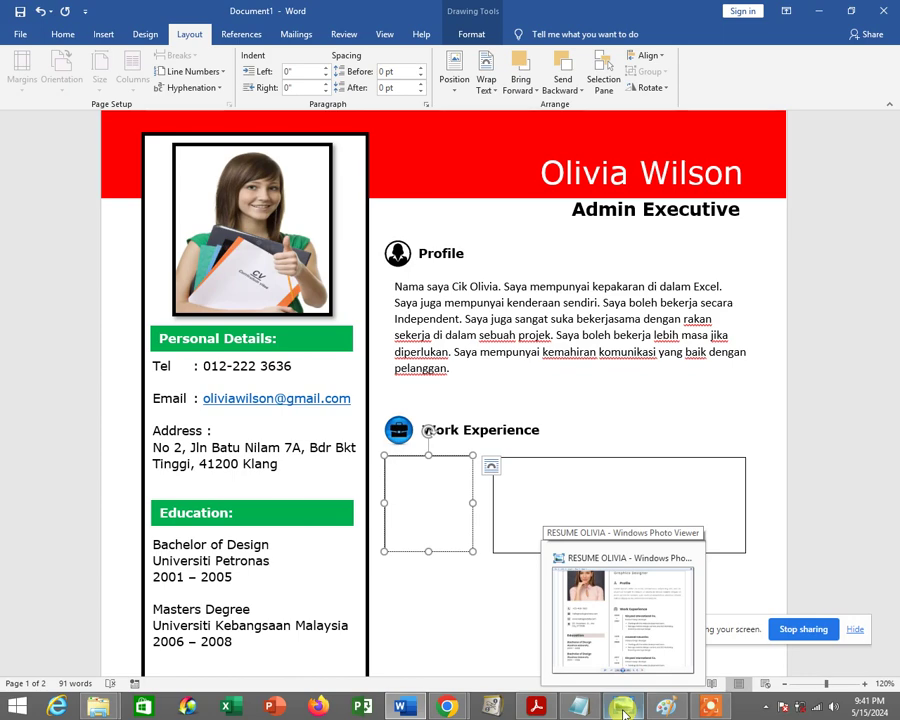
left_click(623, 710)
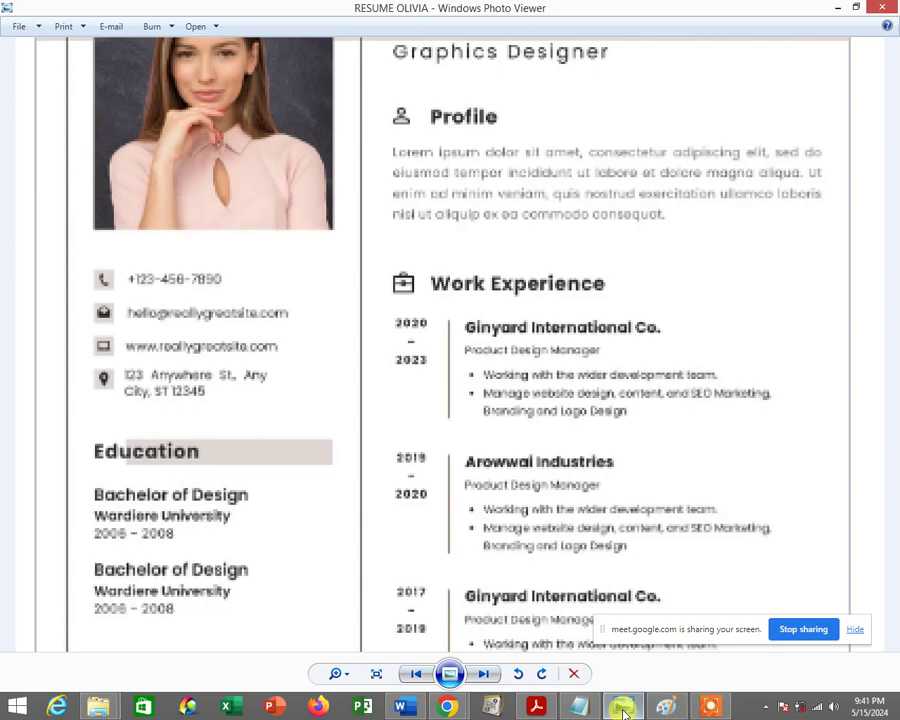
left_click(623, 710)
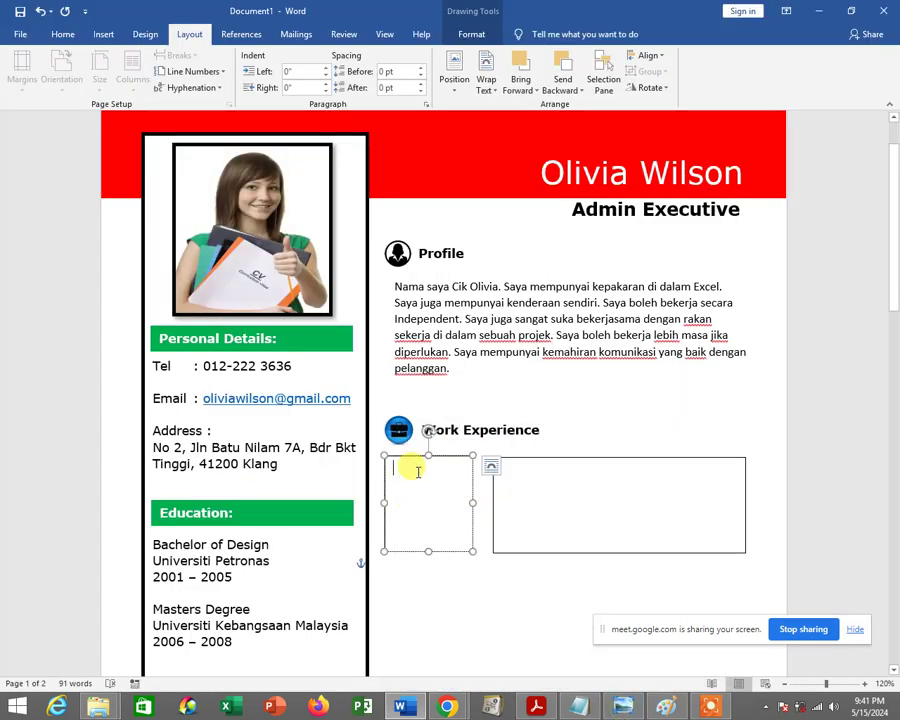
type("2020")
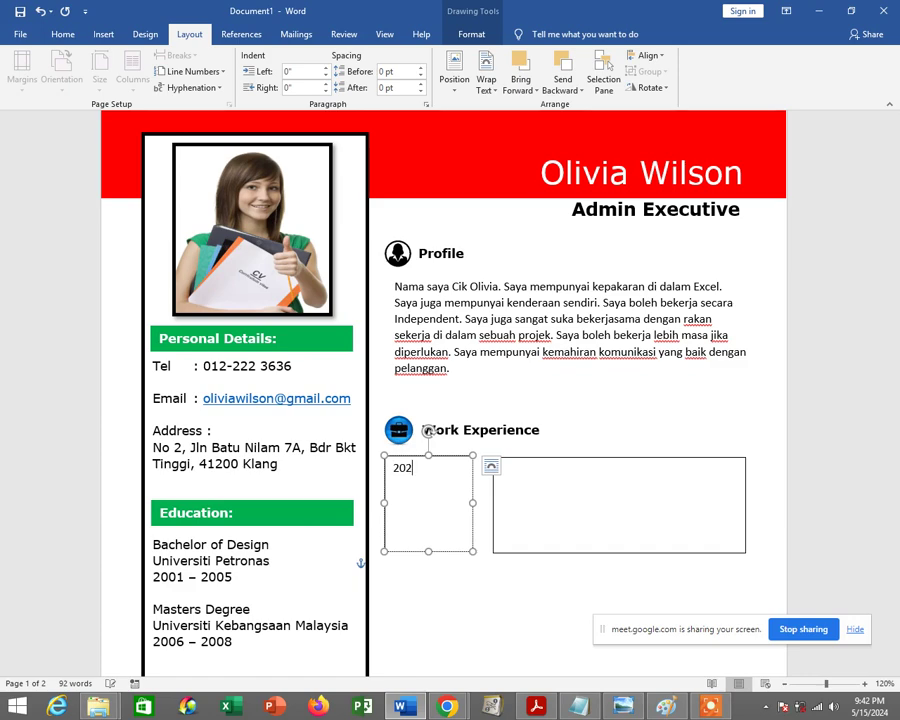
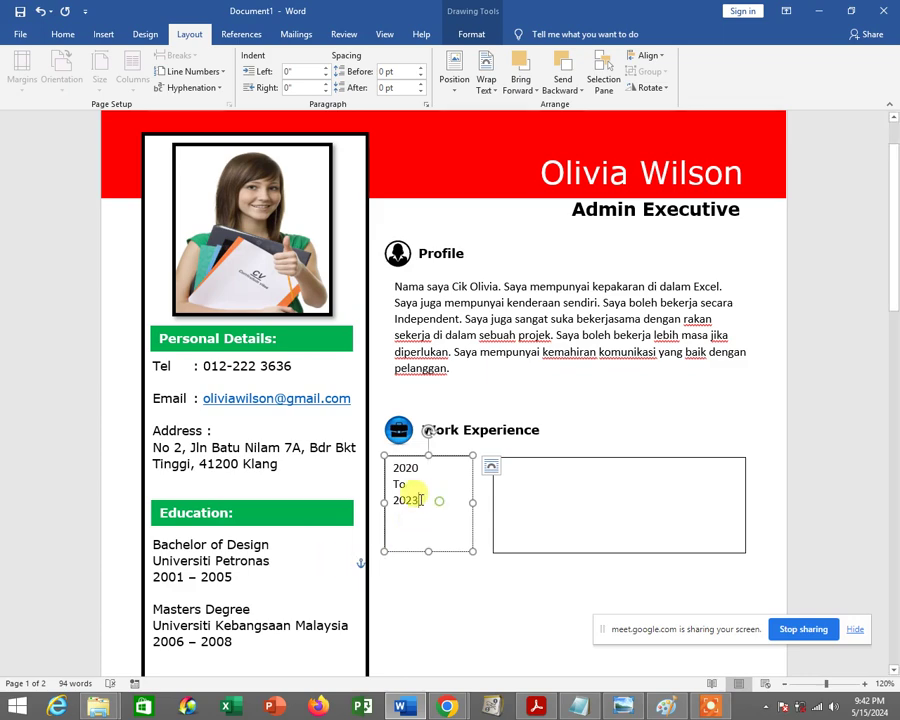
Make the '2020 To 2023' dates centred, bold and Century Gothic
left_click_drag(440, 502, 390, 467)
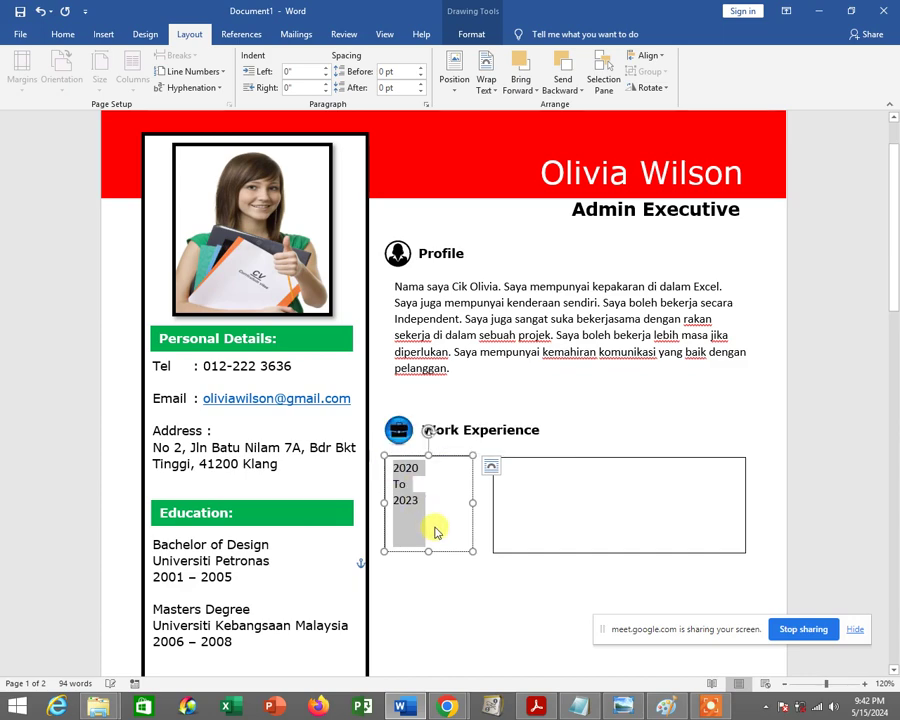
left_click(60, 38)
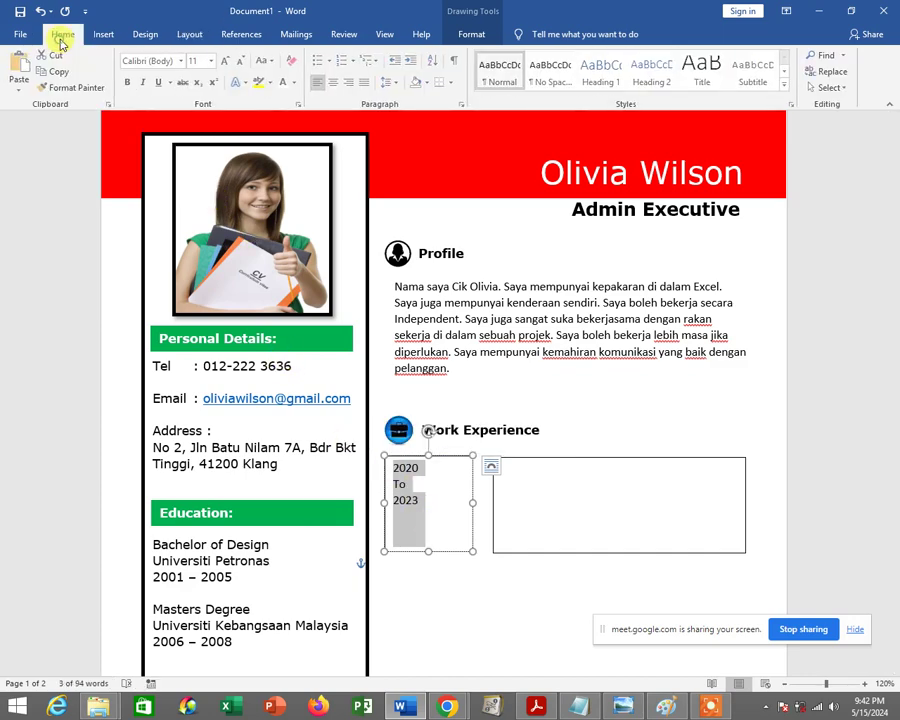
left_click(335, 88)
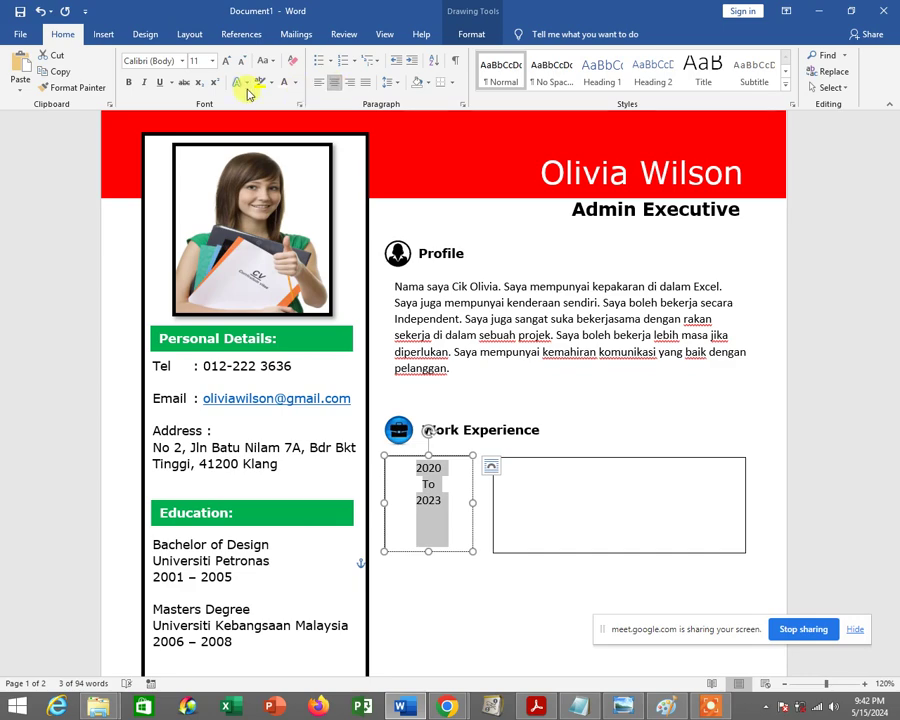
left_click(130, 84)
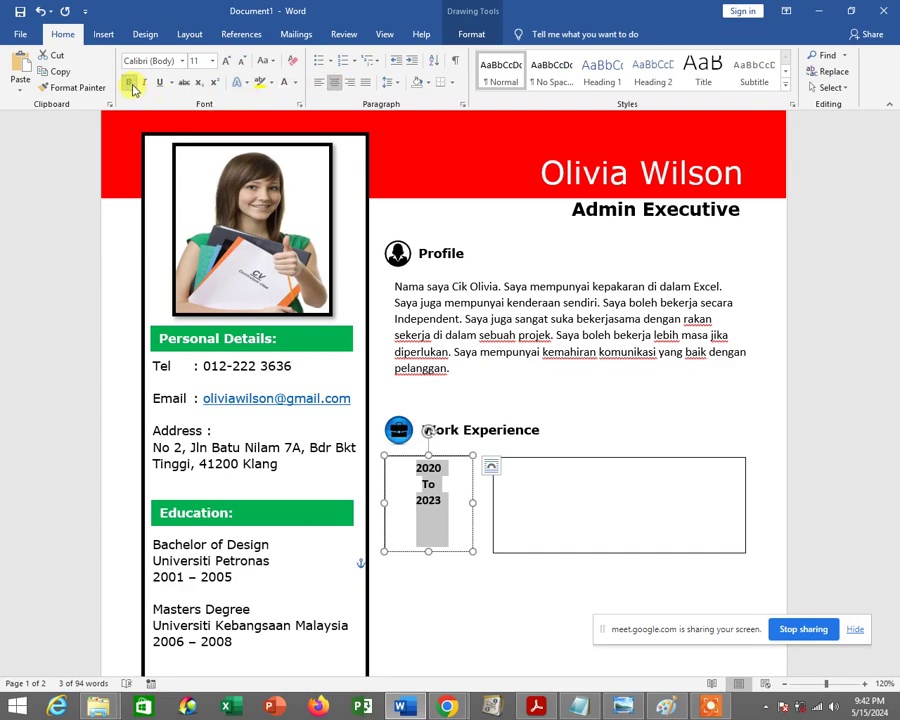
left_click(186, 62)
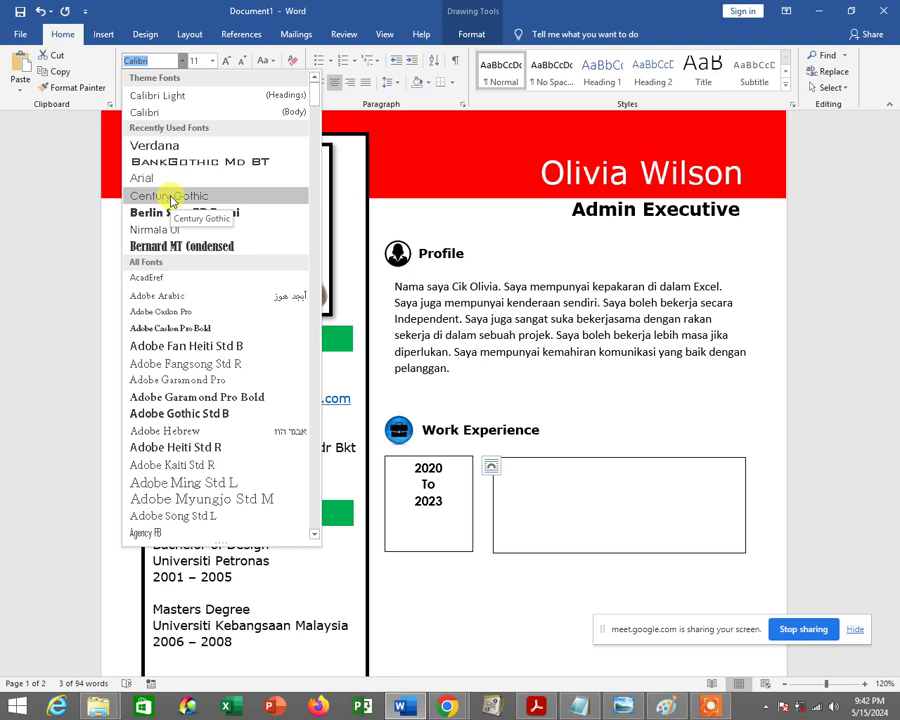
left_click(170, 197)
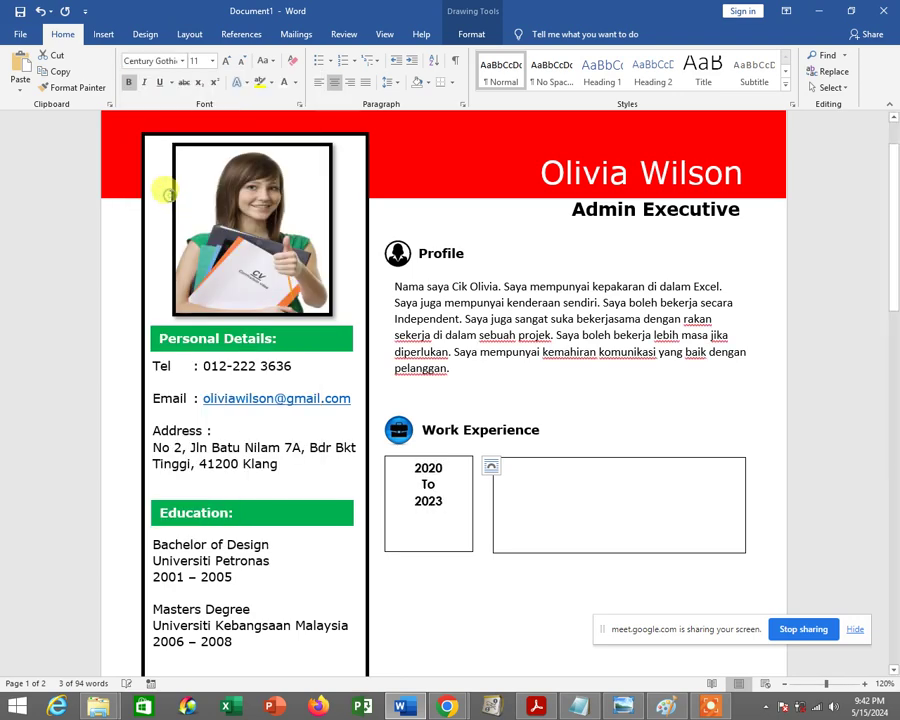
Change 'To' to lowercase so the dates read '2020 to 2023', then select the box
left_click(427, 483)
key("BackSpace")
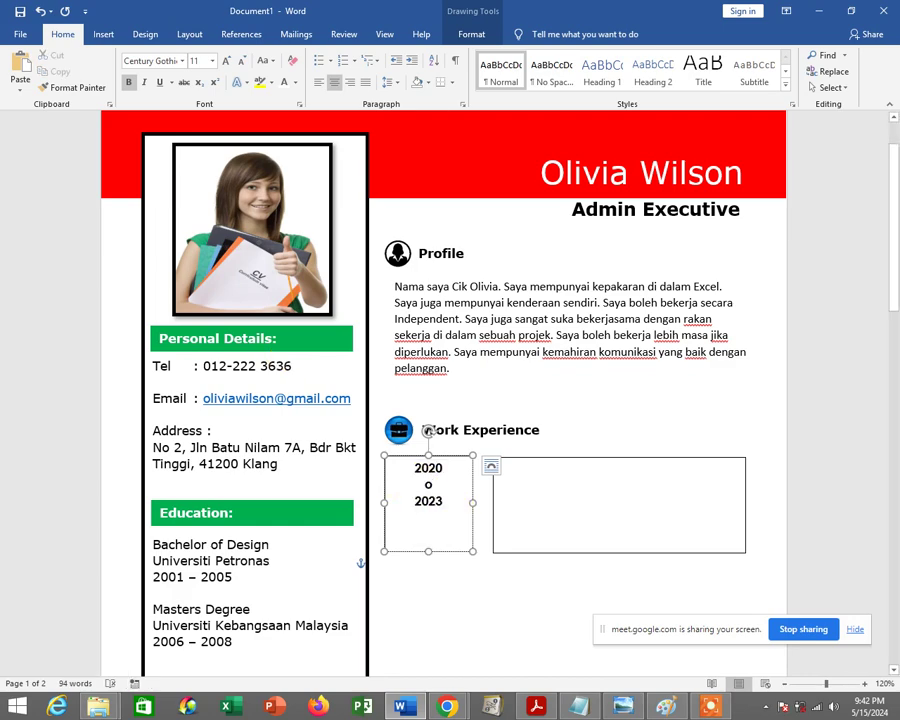
type("t")
left_click(537, 520)
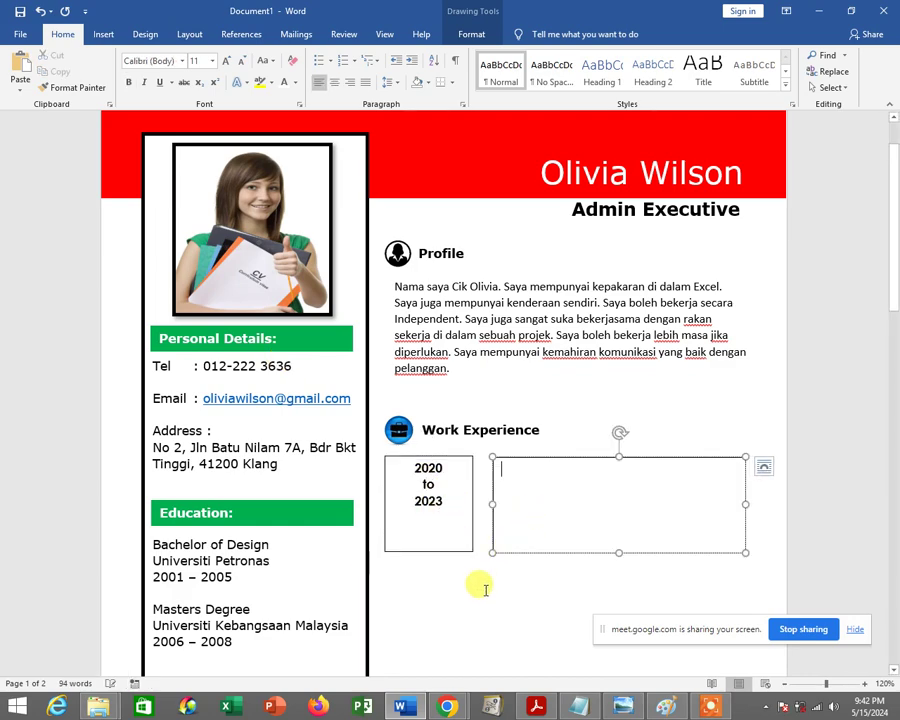
left_click(451, 551)
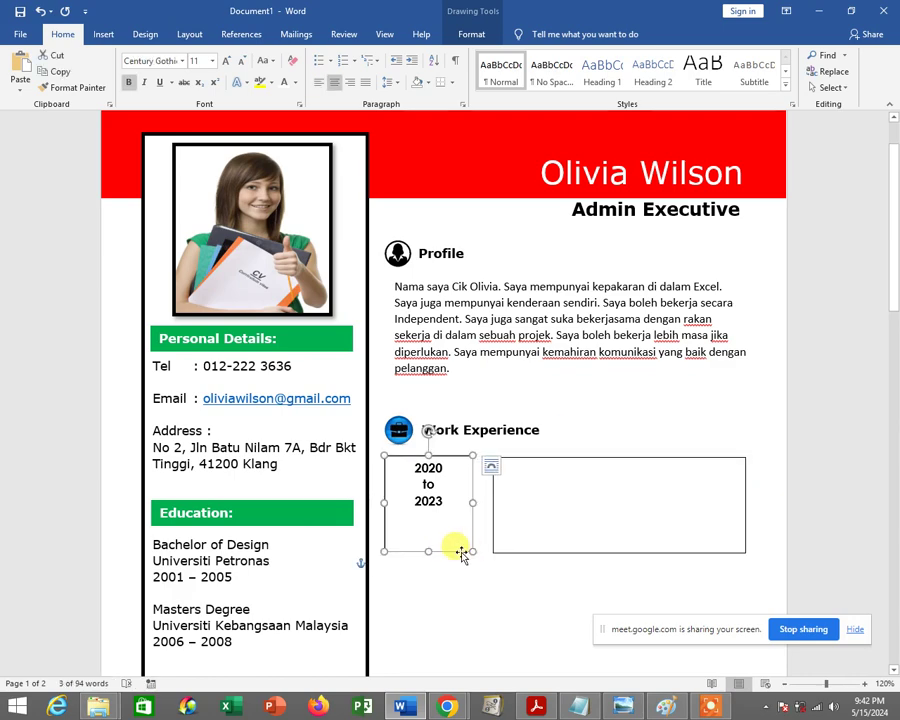
Set the outline of the 2020 to 2023 date box to No line
right_click(461, 554)
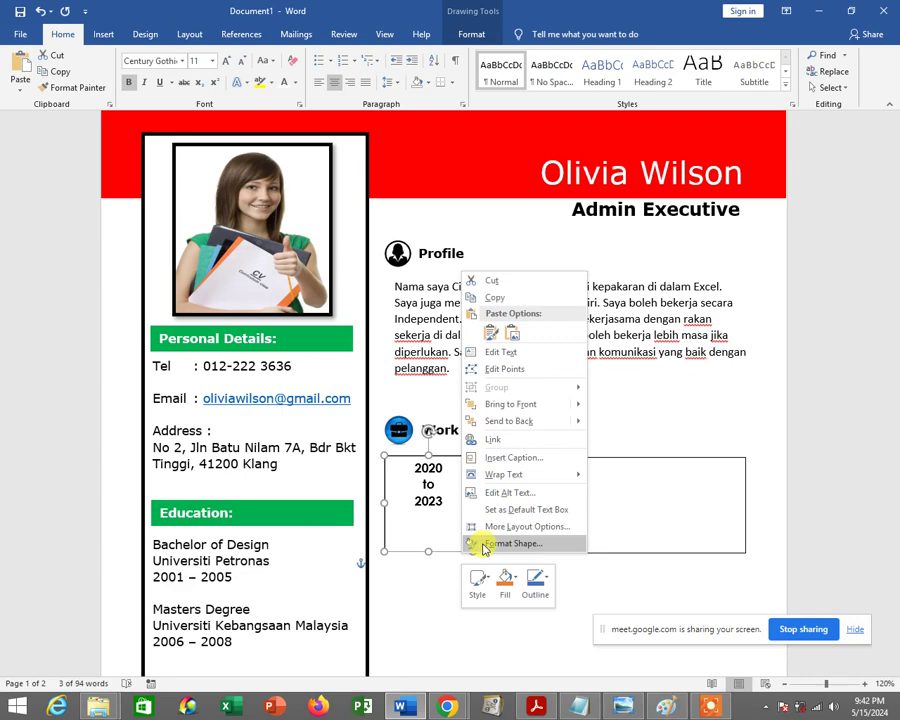
left_click(512, 543)
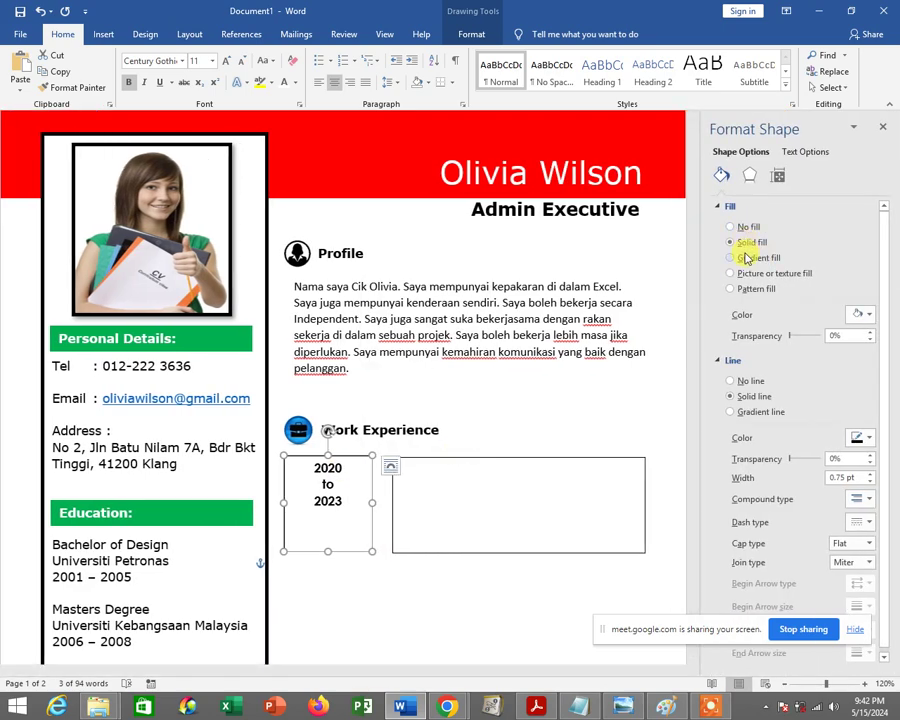
left_click(733, 384)
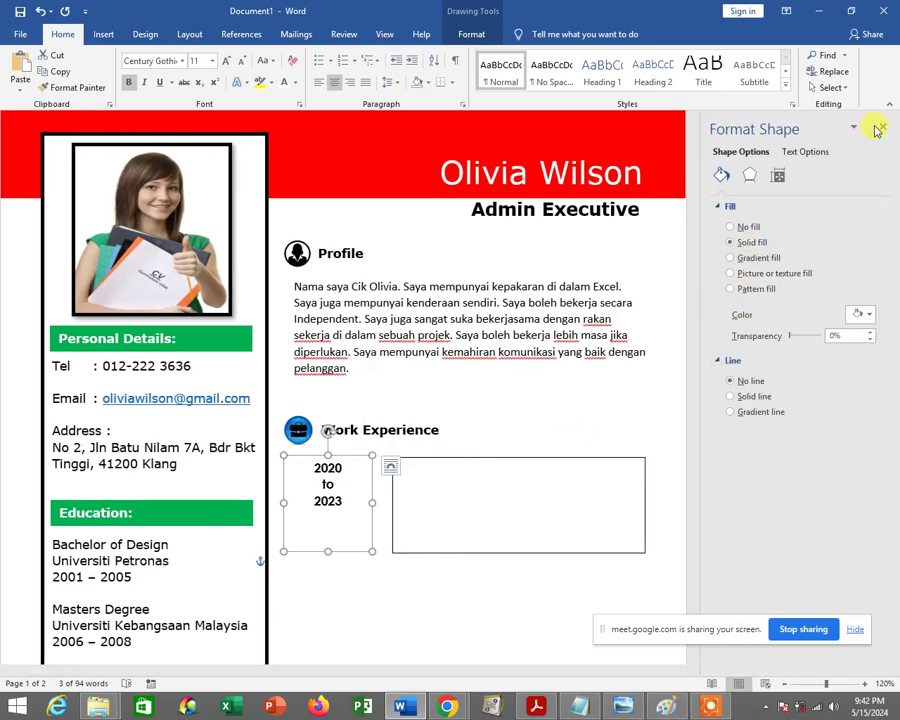
left_click(464, 558)
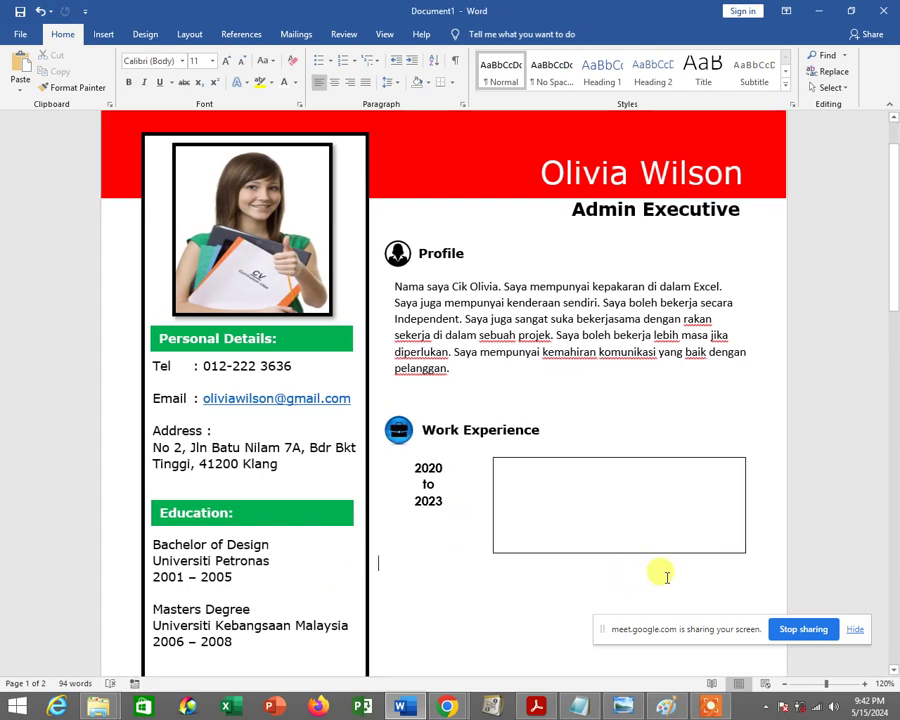
Type 'Watson Subang Jaya' into the work-experience box beside the dates
left_click(589, 497)
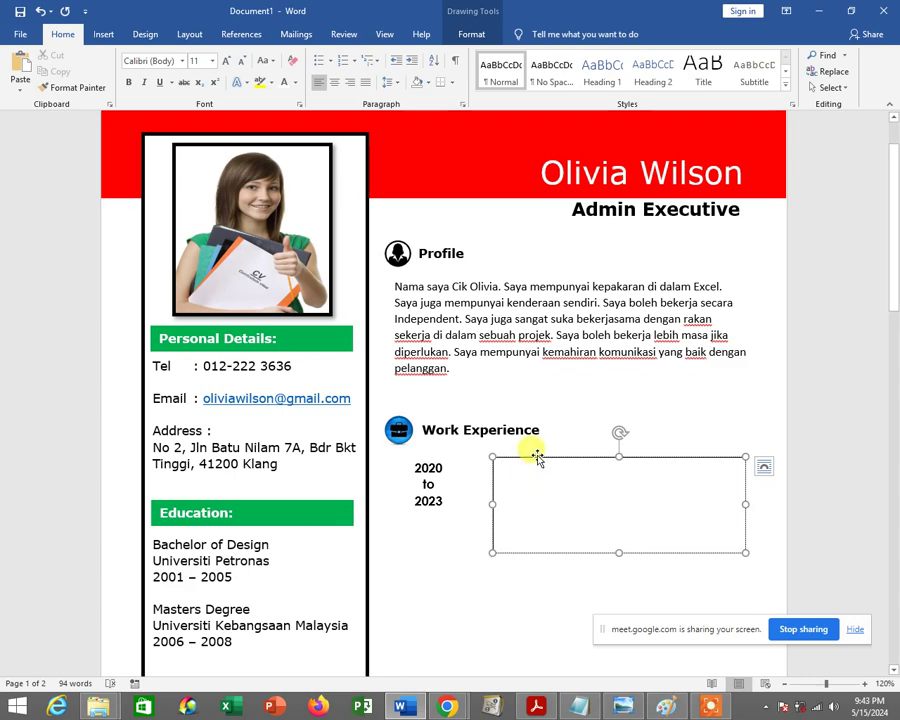
left_click(537, 457)
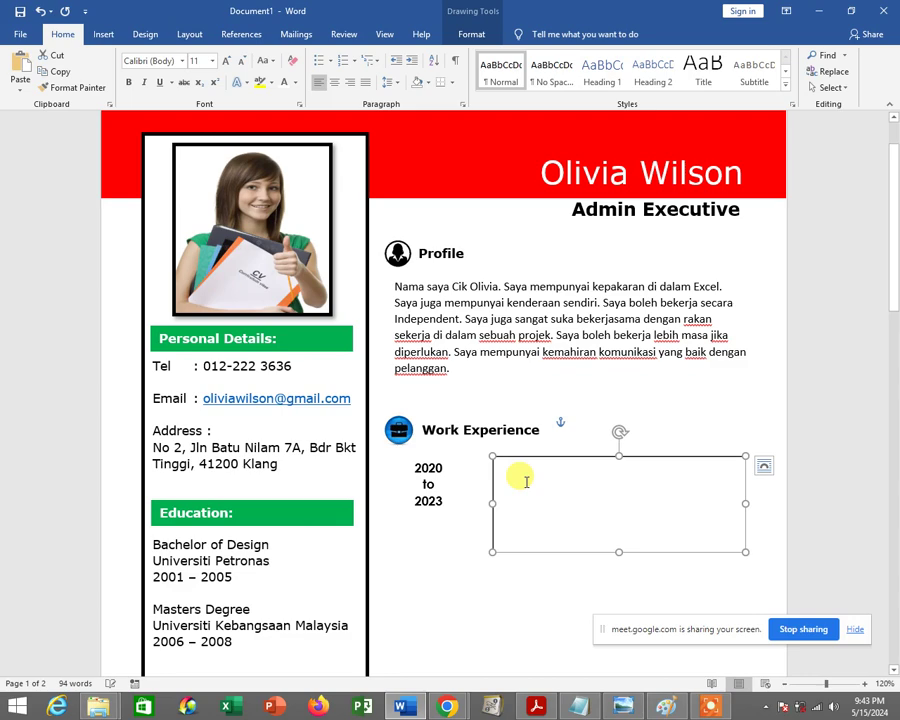
left_click(526, 481)
type("Watson ")
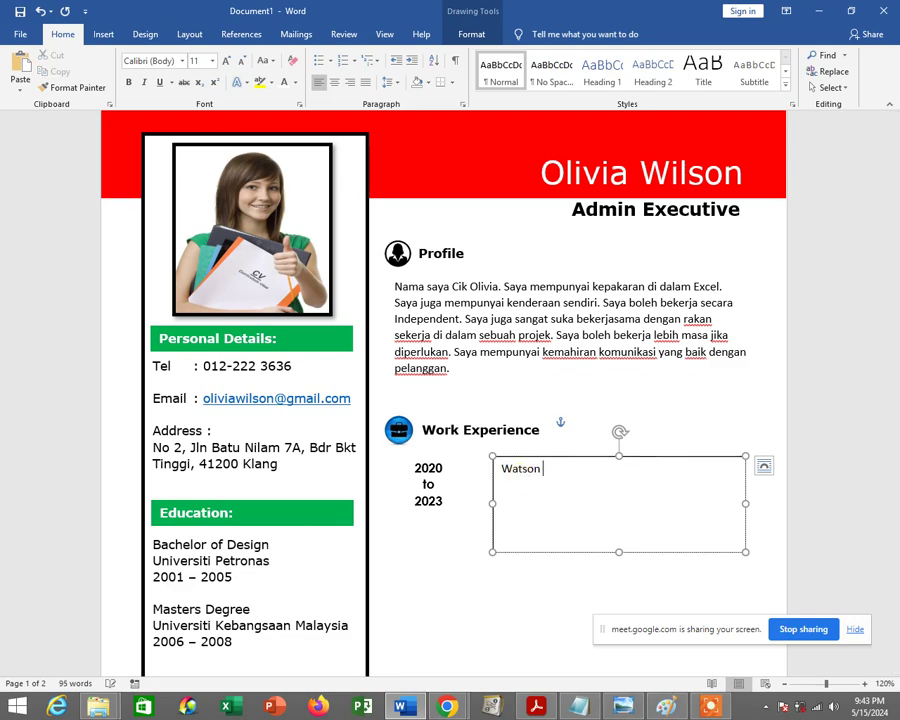
type("Suban")
type("g Jaya")
Make 'Watson Subang Jaya' bold and underlined in Calibri size 11
left_click(503, 470)
left_click_drag(524, 467, 607, 468)
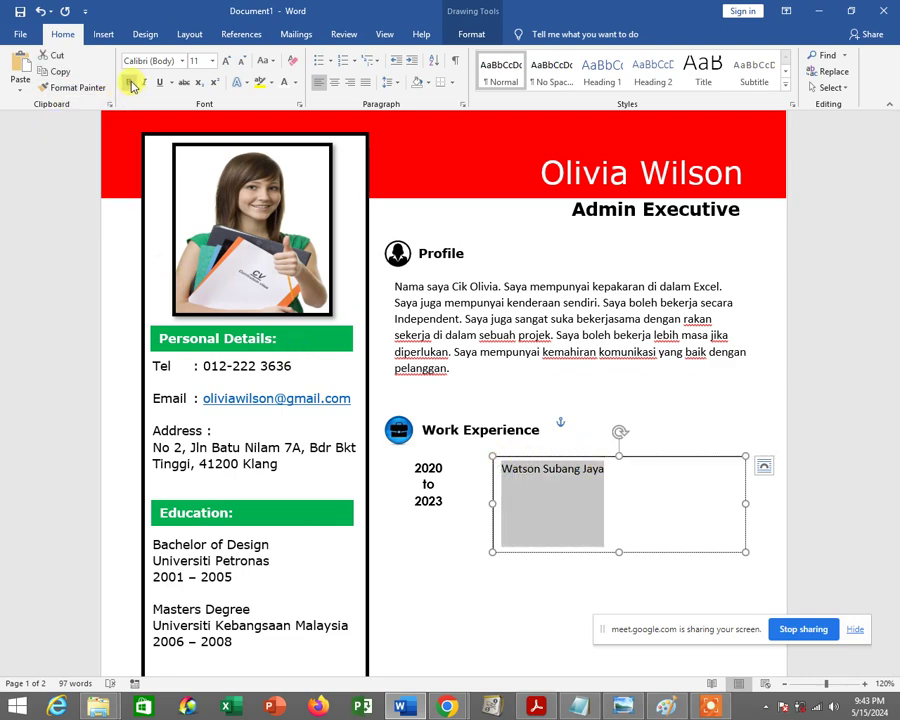
left_click(186, 62)
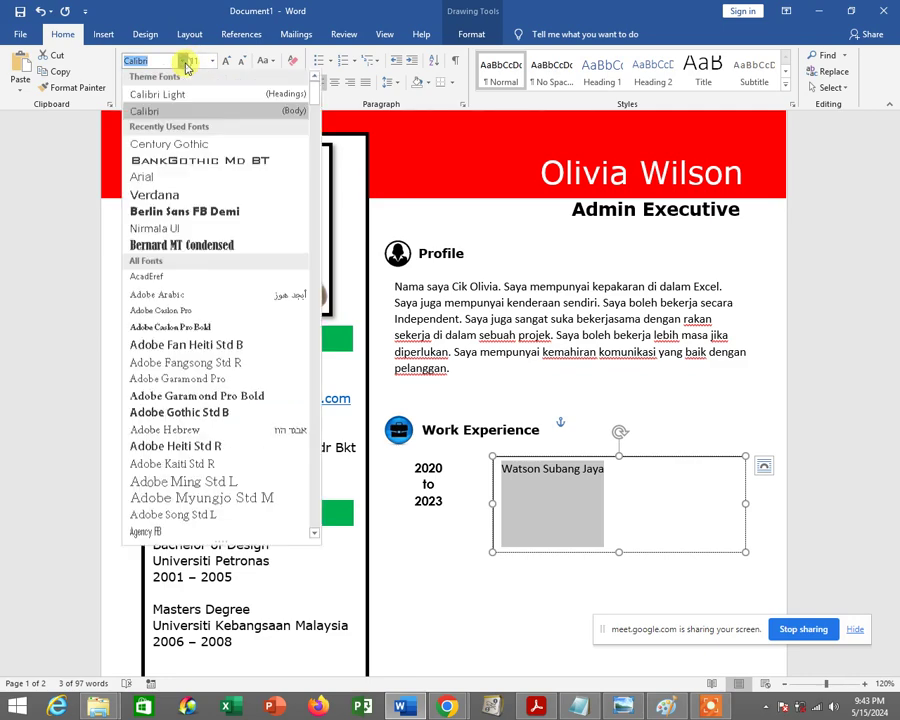
left_click(186, 113)
left_click(213, 62)
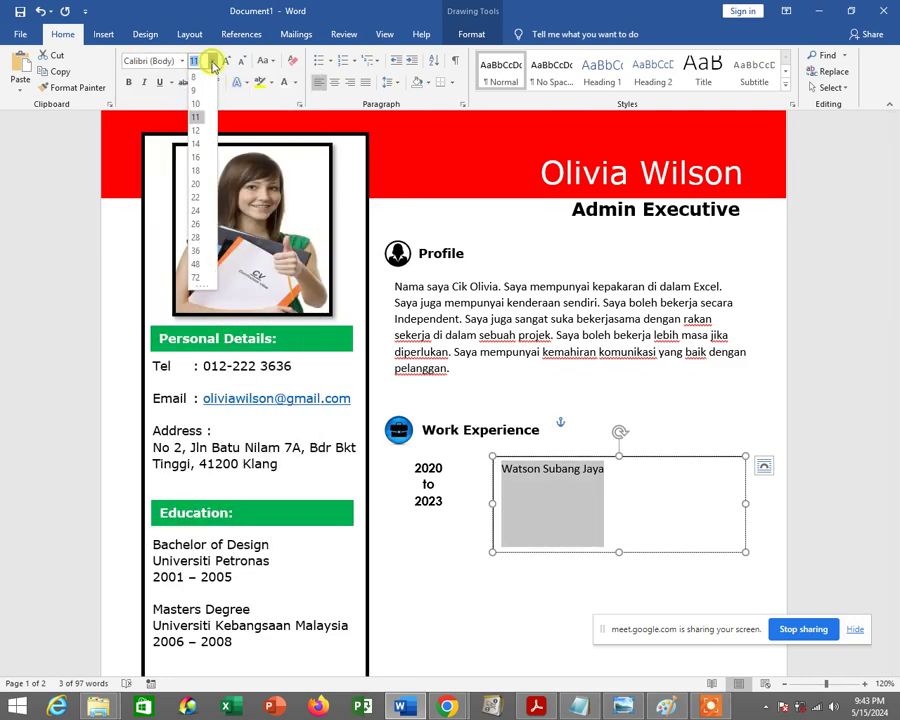
left_click(213, 62)
left_click(128, 82)
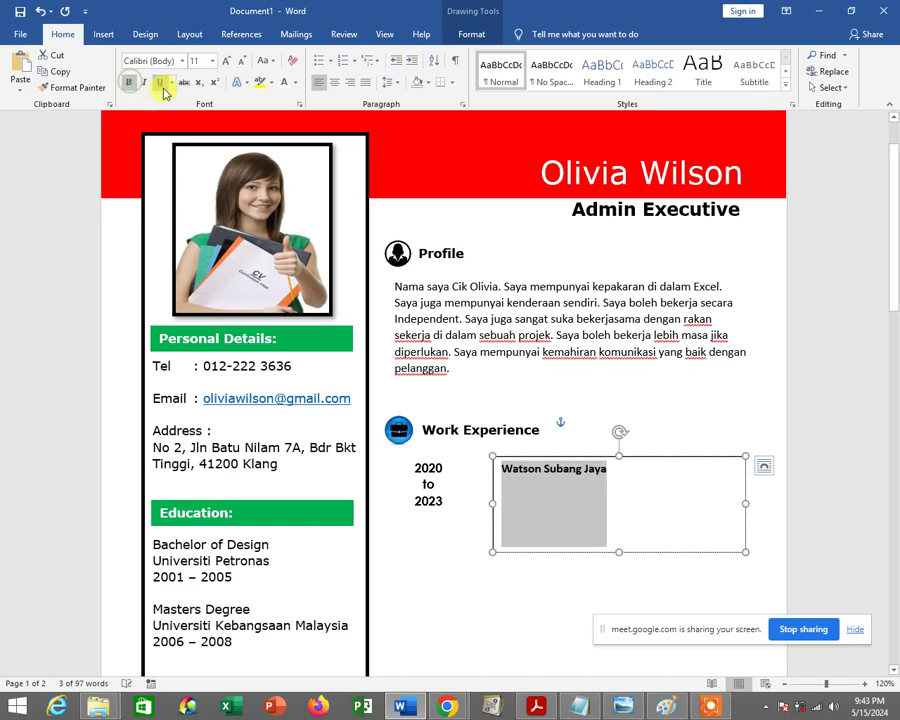
left_click(619, 480)
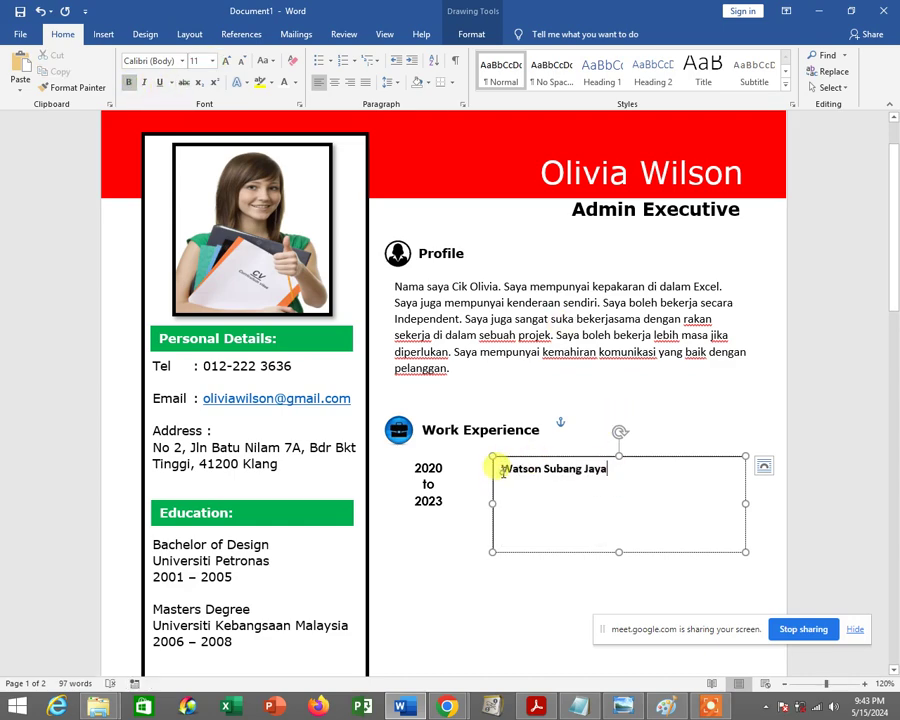
left_click_drag(503, 470, 614, 465)
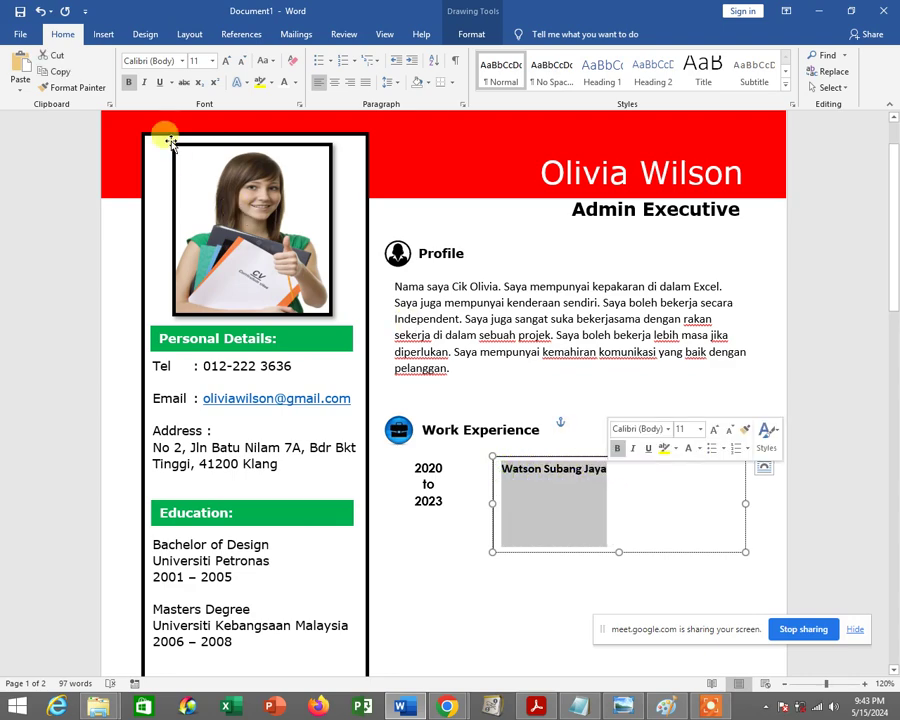
left_click(159, 82)
left_click(606, 496)
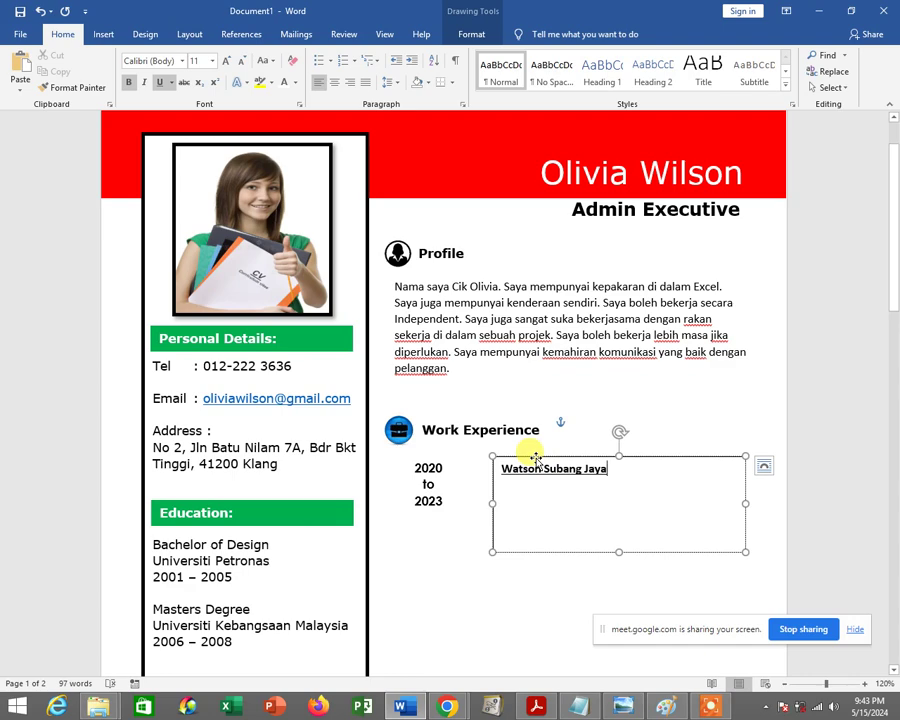
Check the reference resume image, then reselect the 'Watson Subang Jaya' text
right_click(455, 485)
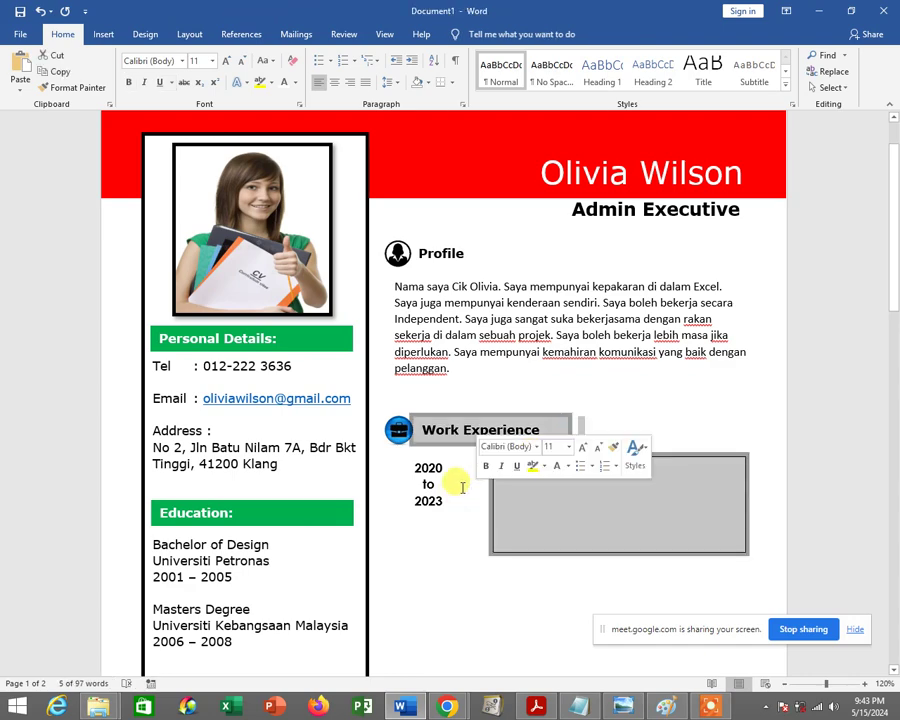
left_click(457, 490)
left_click(601, 469)
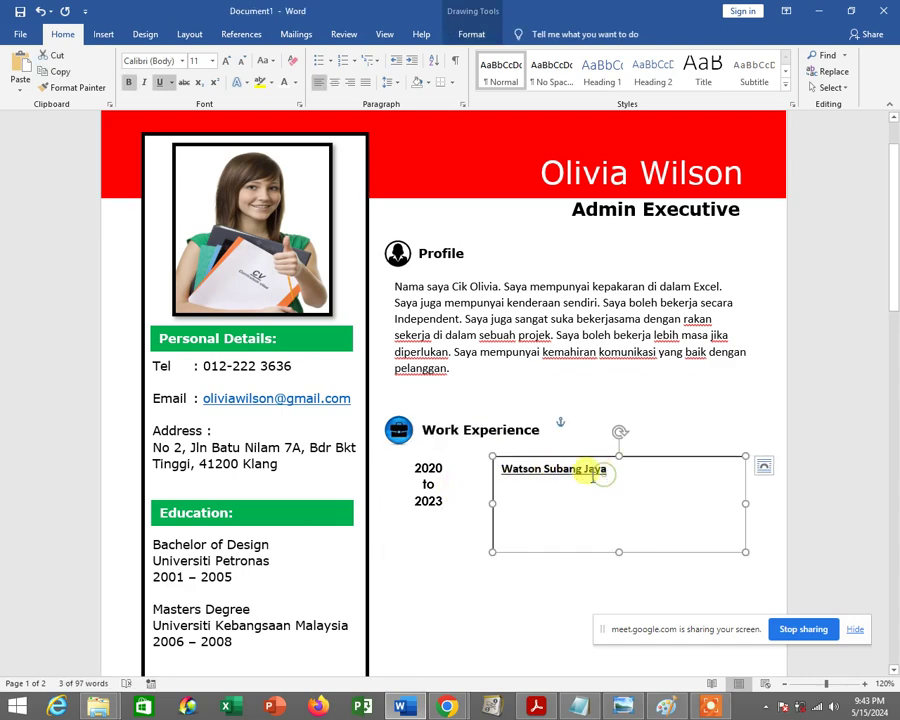
left_click(622, 700)
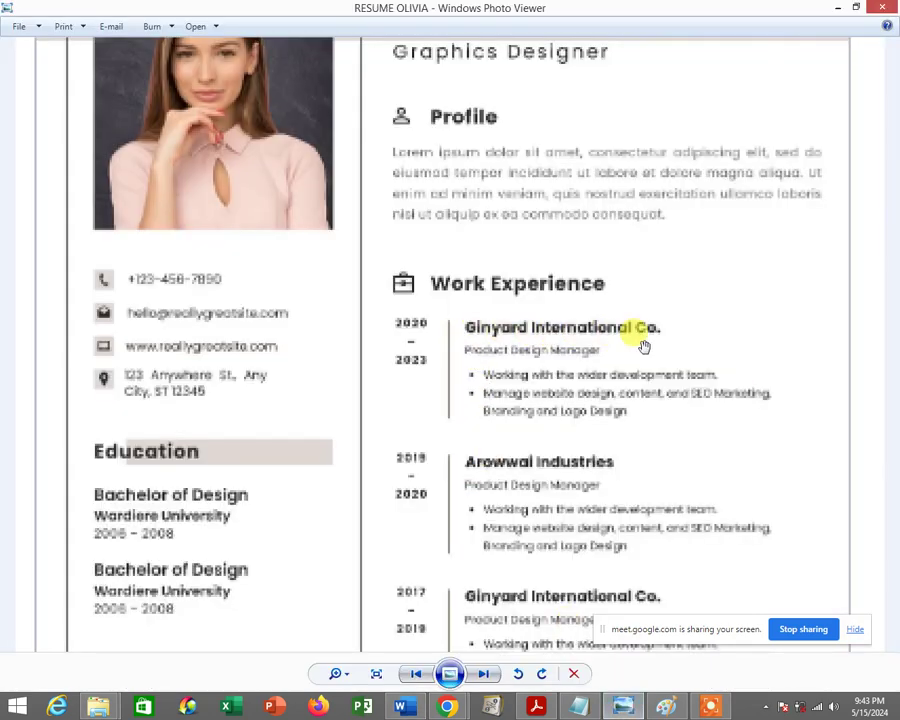
left_click(837, 7)
left_click_drag(503, 468, 609, 468)
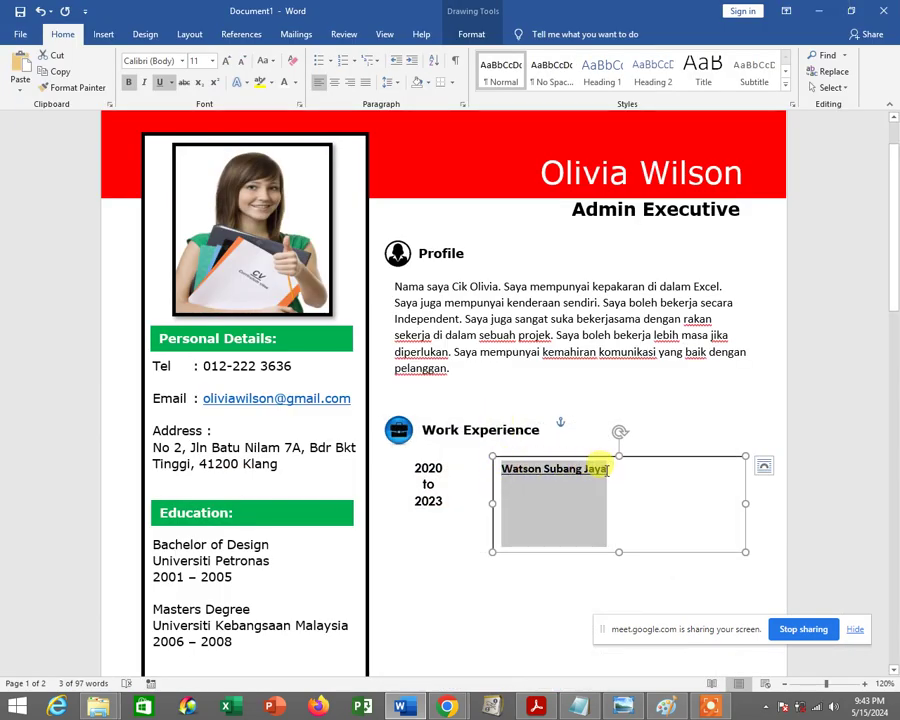
Remove the underline, make the heading 'Watson Subang Jaya:' at size 12, and start a size-11 line
left_click(163, 88)
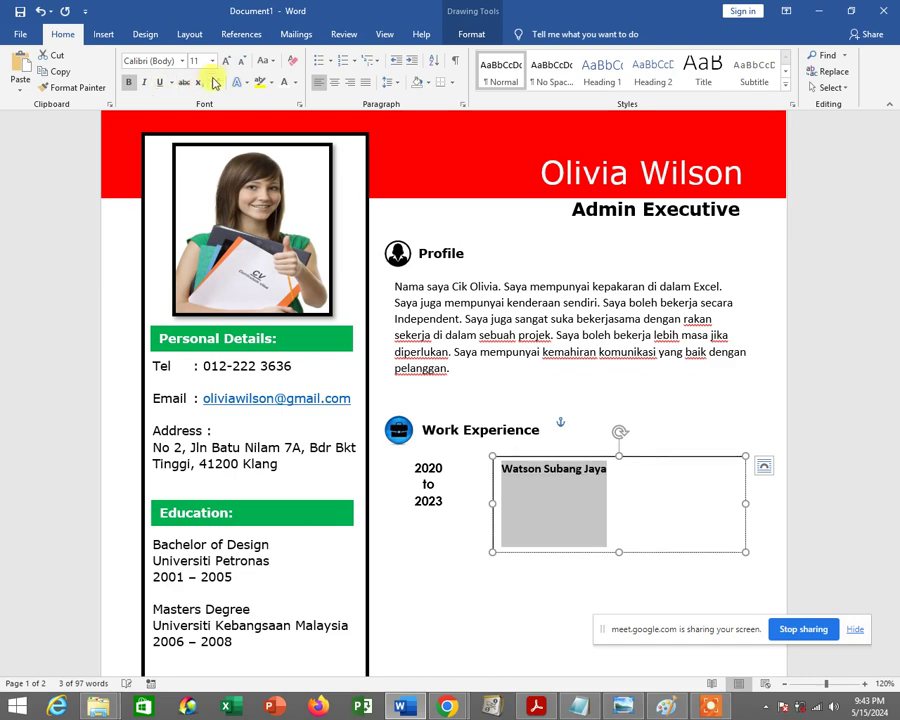
left_click(212, 61)
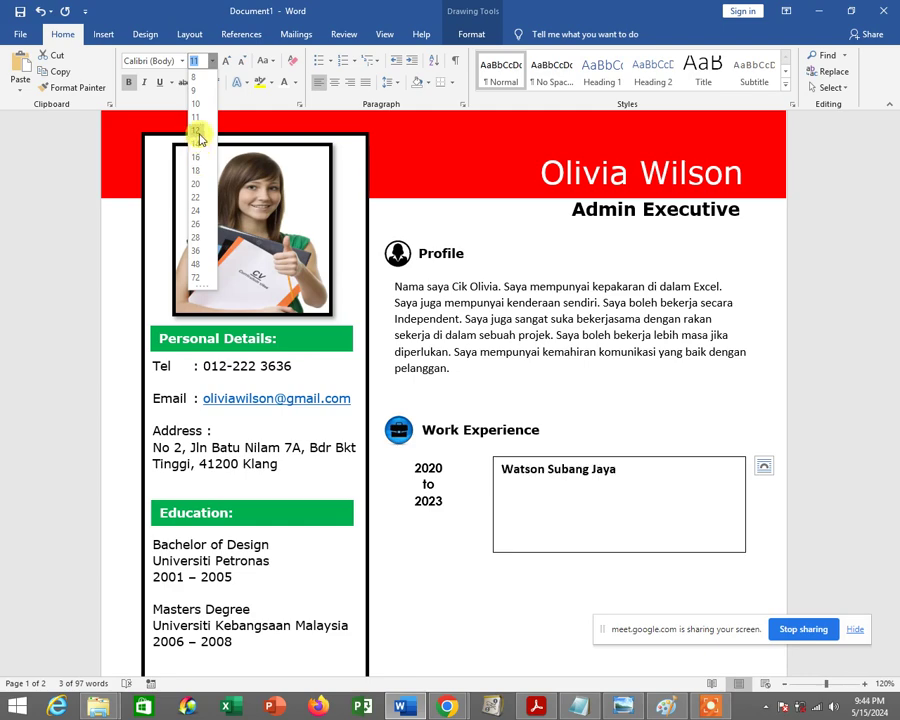
left_click(199, 138)
left_click(632, 467)
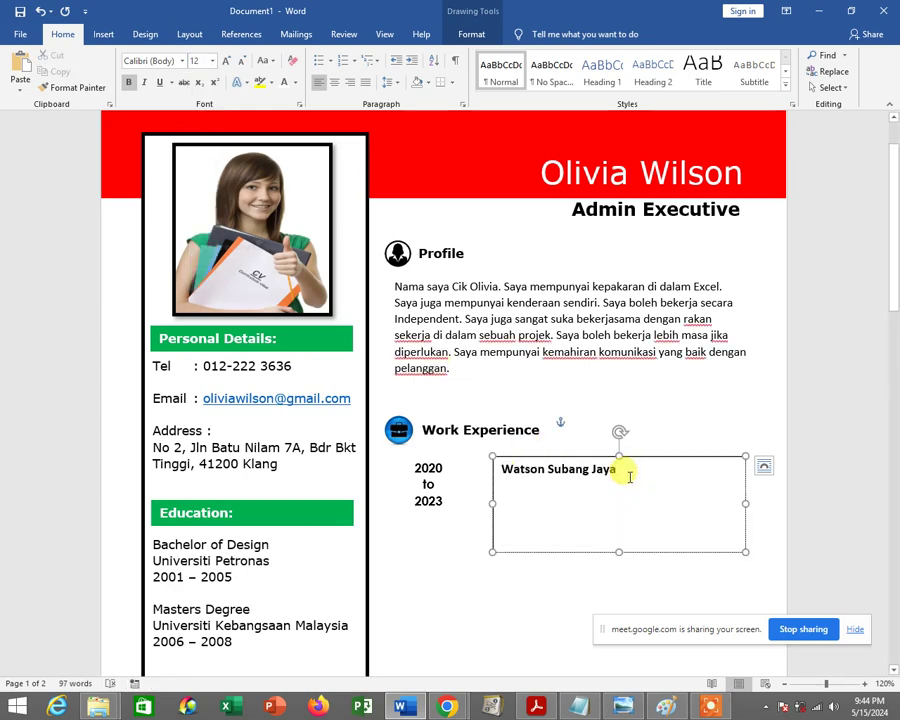
type(":")
key("Return")
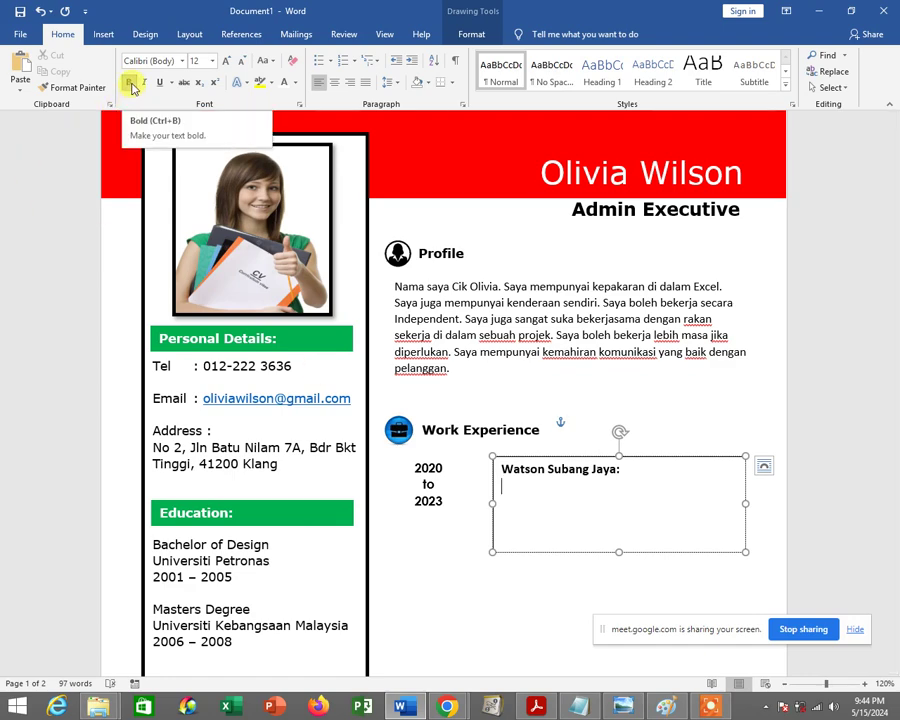
left_click(212, 61)
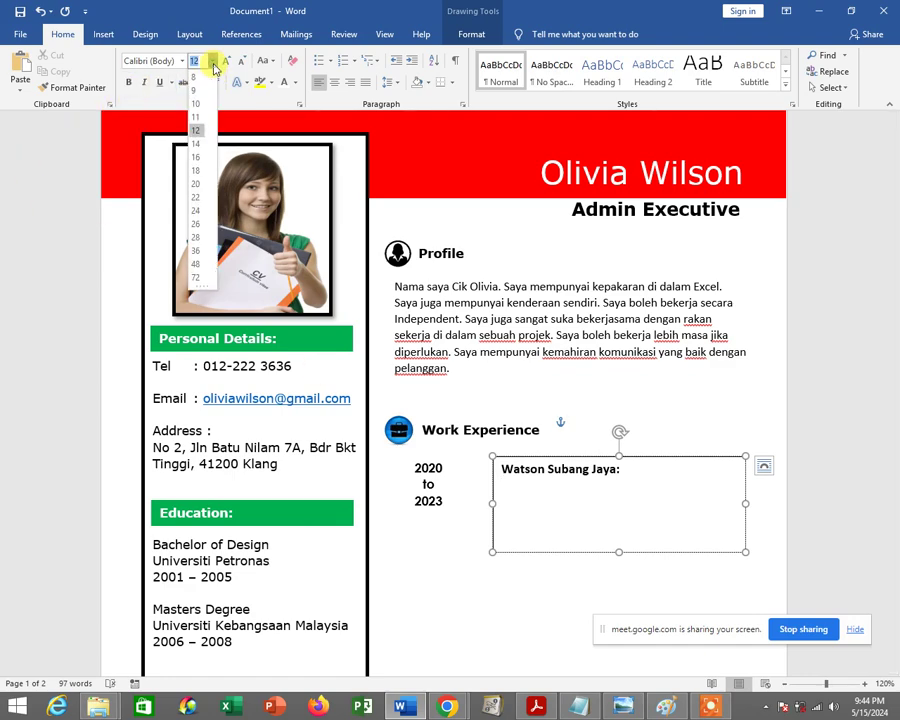
left_click(196, 117)
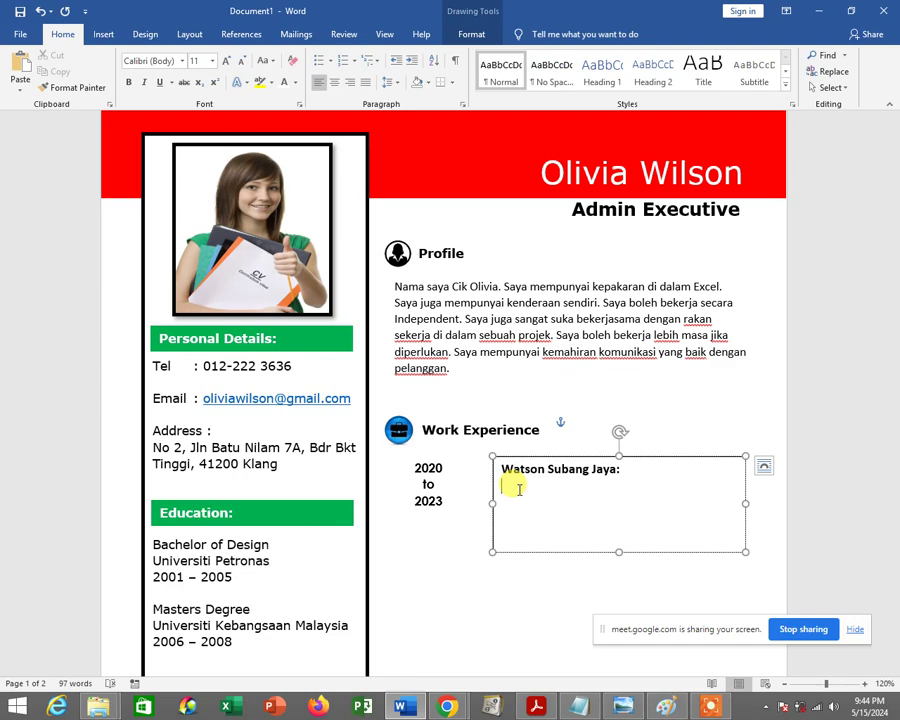
Type the first duty line about working as an admin clerk in stock management
type("bEKERJA ")
type("sebagai")
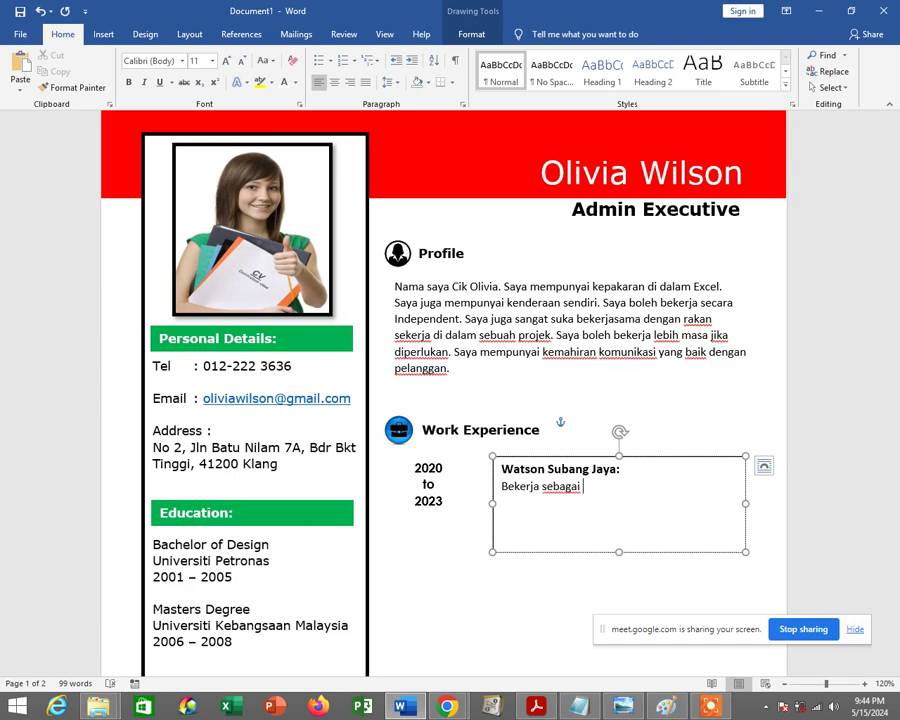
type(" kerana")
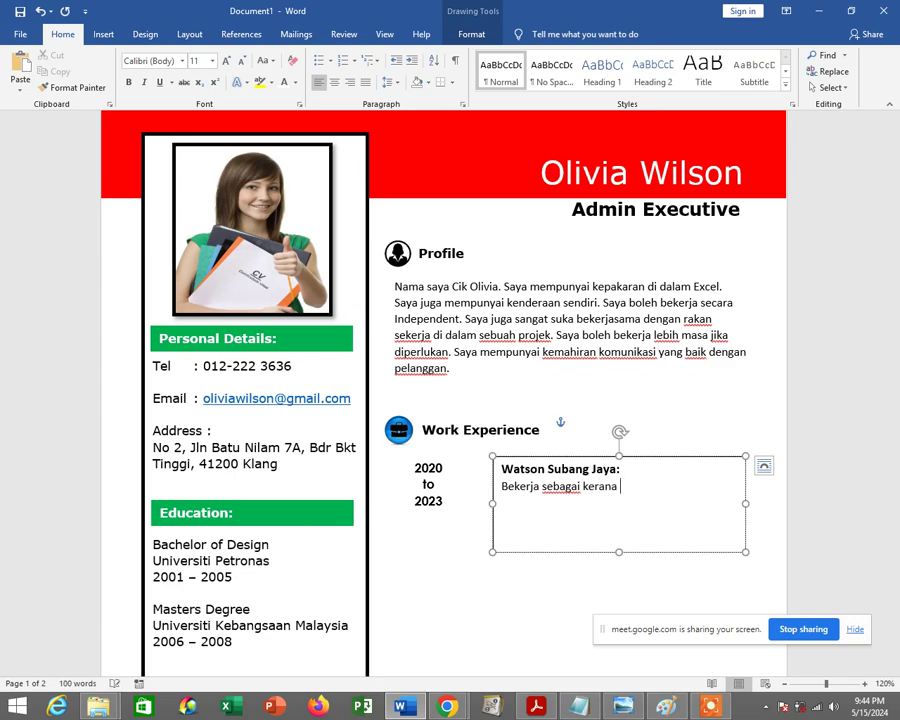
key("BackSpace")
type("p")
type("entadbiran")
type(" dalam")
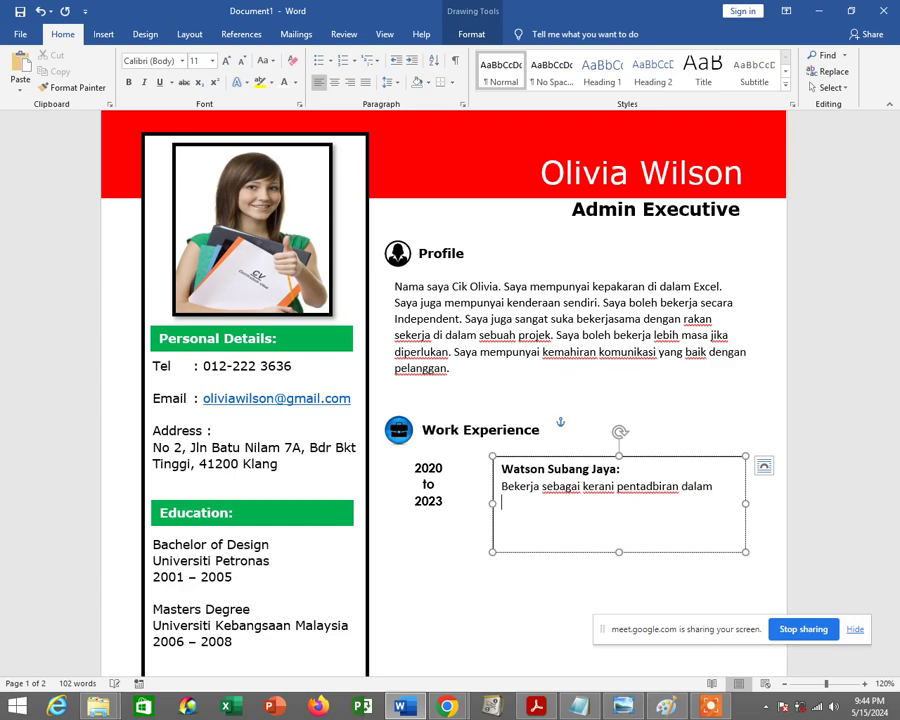
type("pengu")
type("rusan stok b")
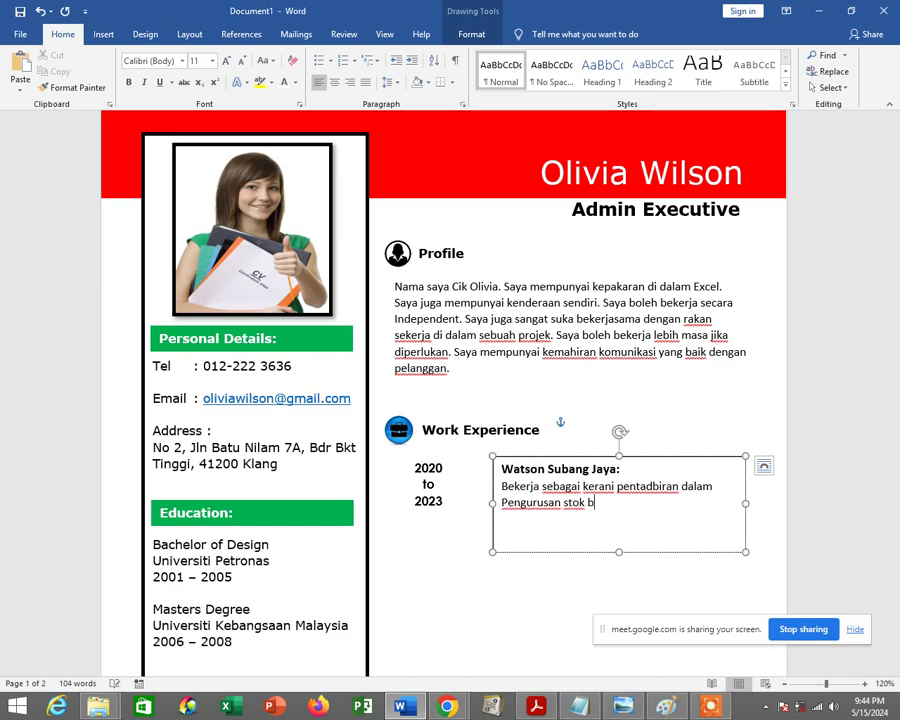
type("ang")
key("BackSpace")
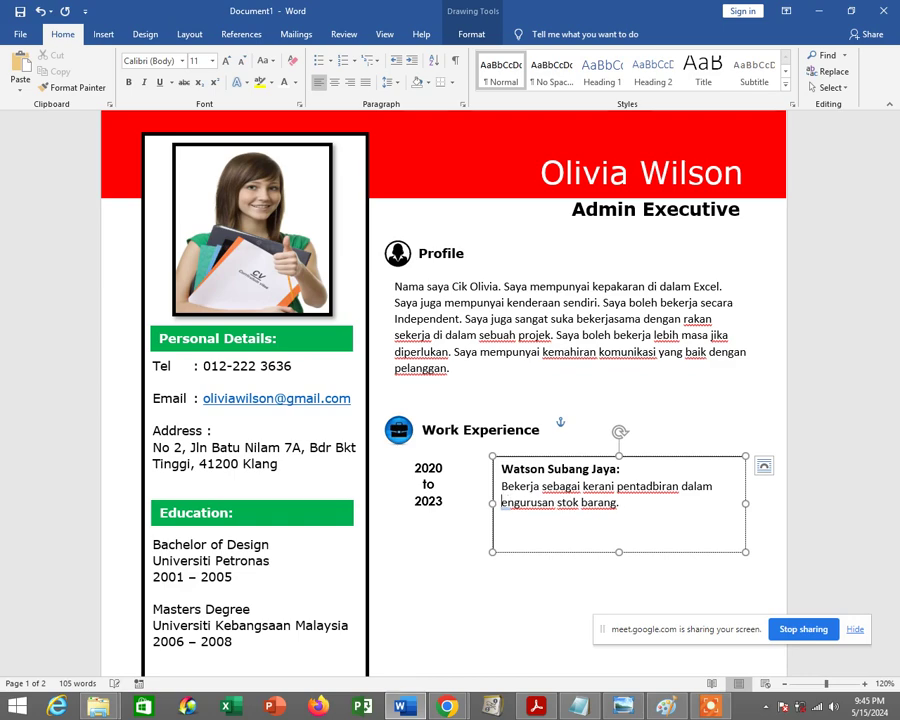
type("p")
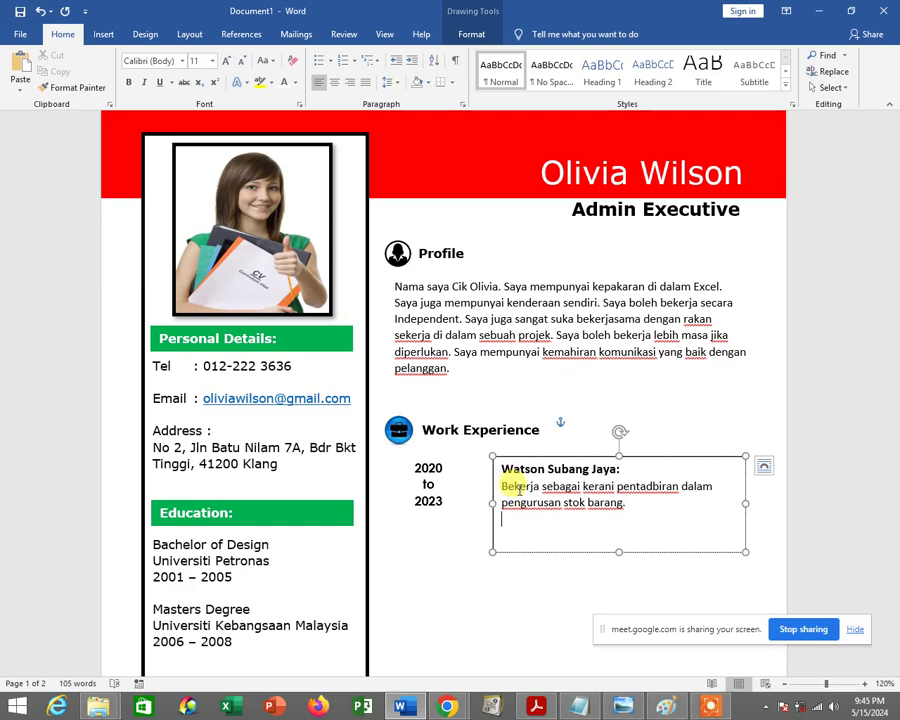
Add the second duty line 'Menguruskan perihal pekerja – pekerja.'
key("Return")
type("Mengu")
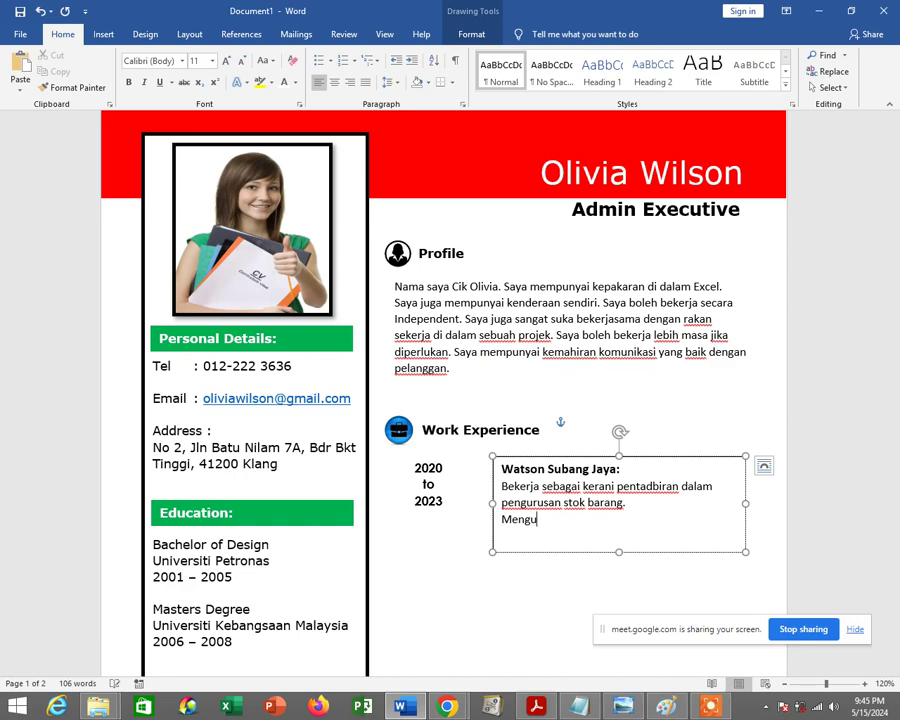
type("ruskan ")
type("per")
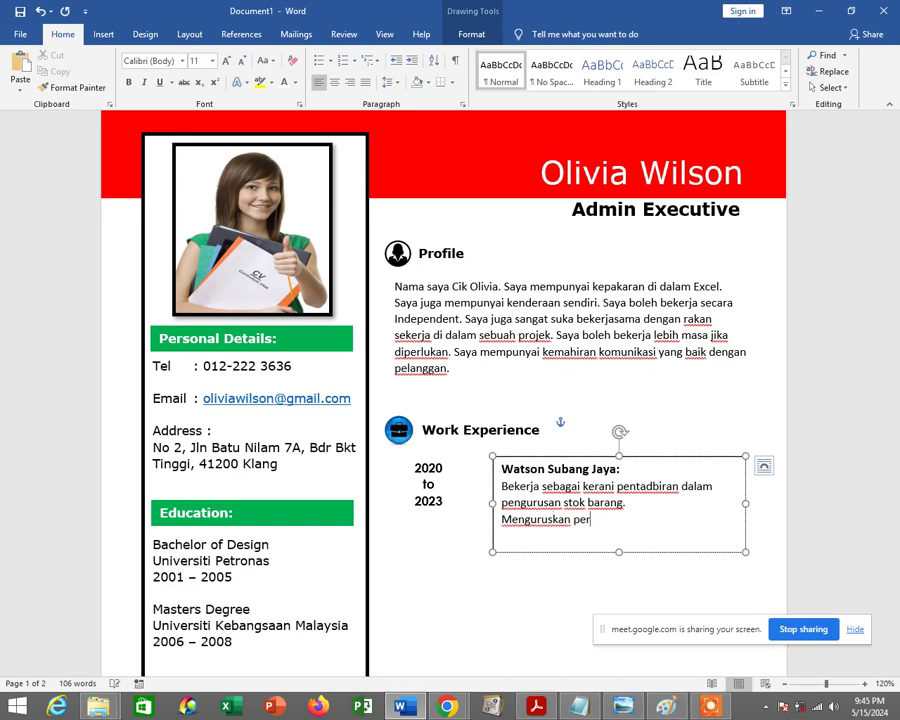
type("ihal pekerja")
type(" - pejerk")
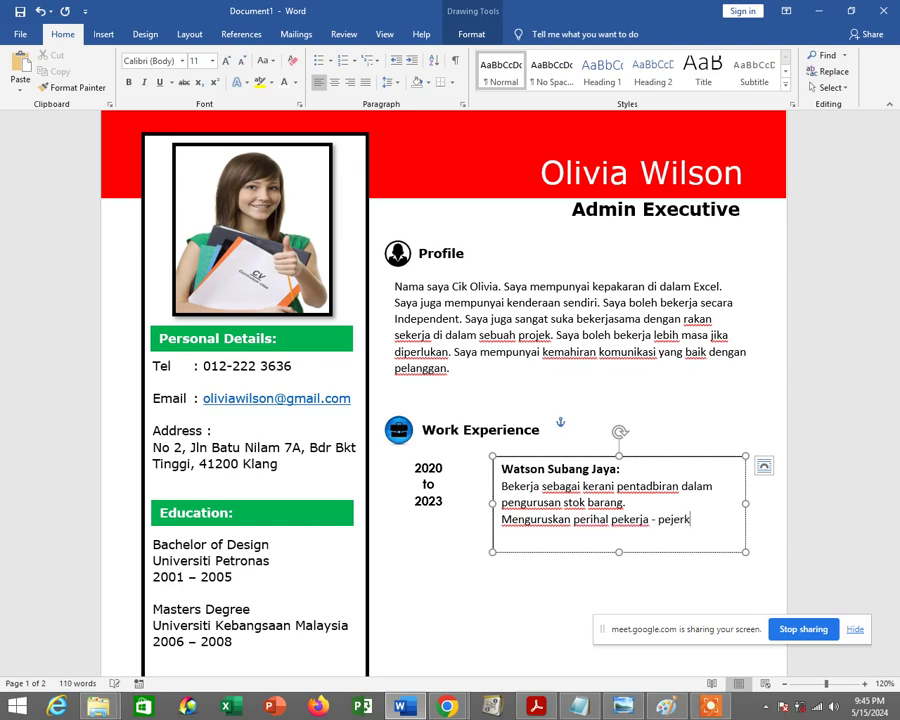
key("BackSpace")
key("BackSpace")
key("BackSpace")
key("BackSpace")
type(".")
left_click(669, 422)
scroll(670, 426, "down", 2)
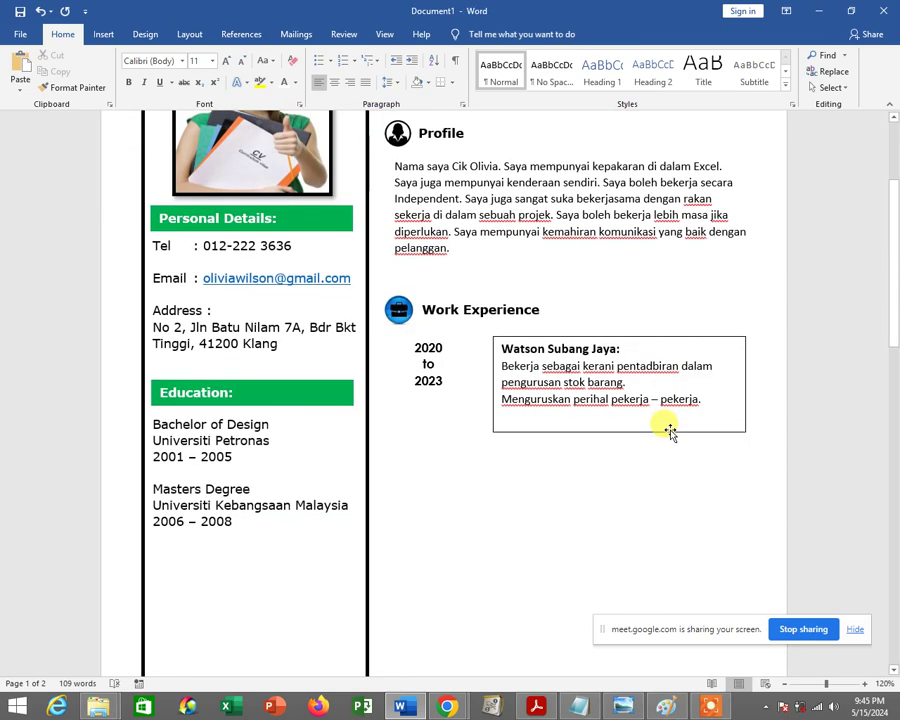
scroll(655, 445, "up", 2)
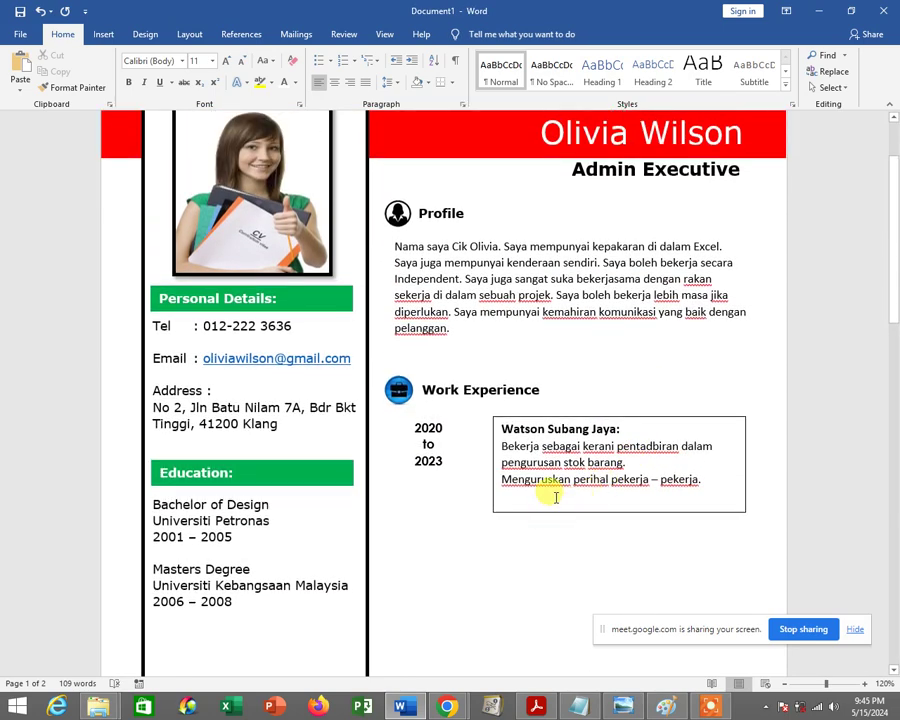
scroll(560, 490, "up", 1)
Shorten the Work Experience text box slightly and set its outline to No line
left_click(599, 539)
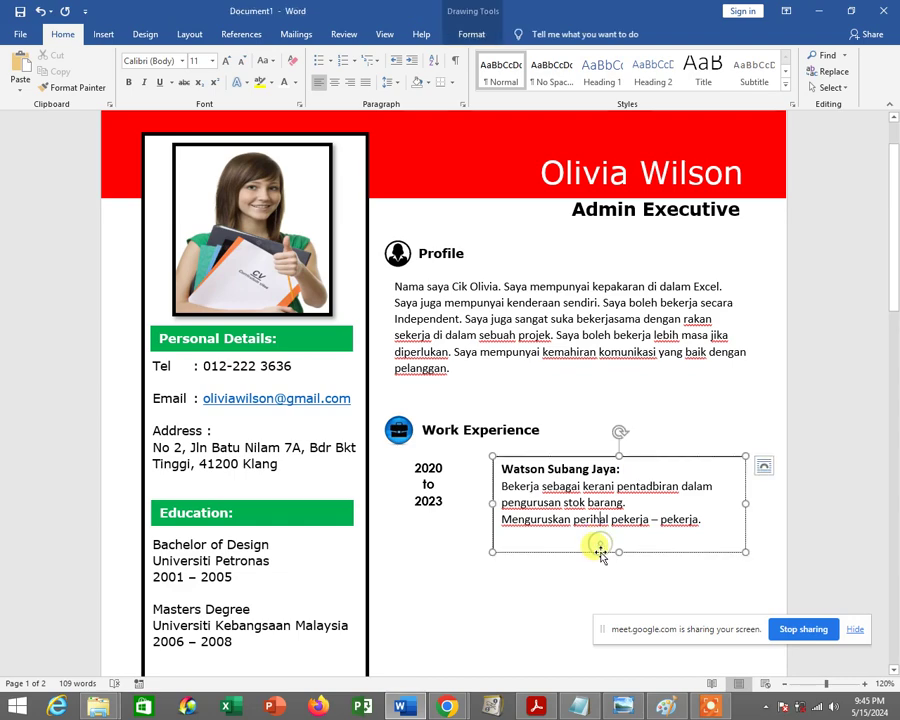
left_click_drag(600, 553, 616, 543)
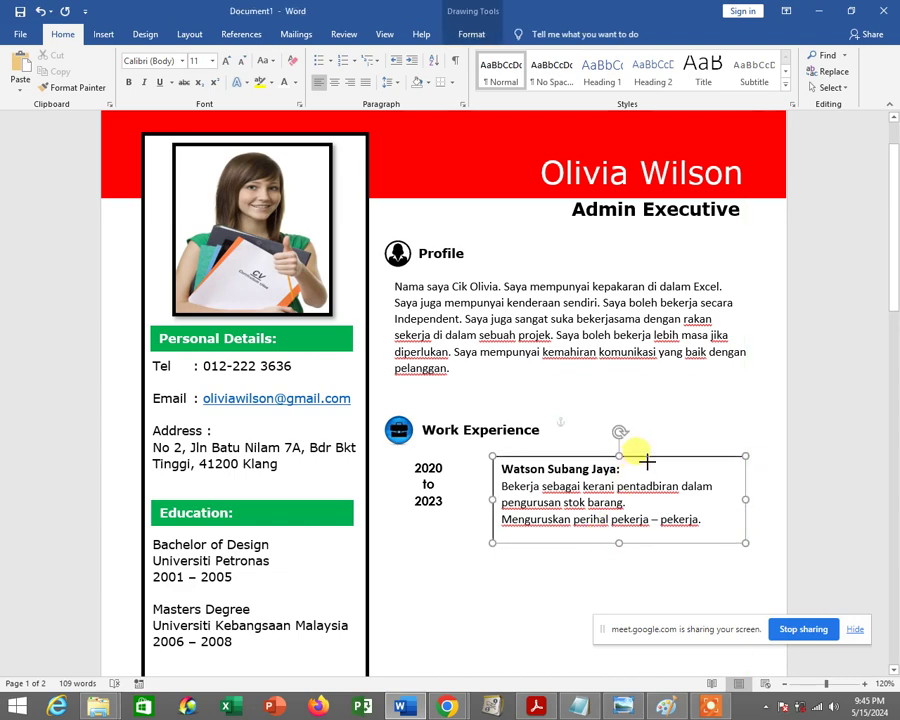
left_click(650, 458)
right_click(655, 457)
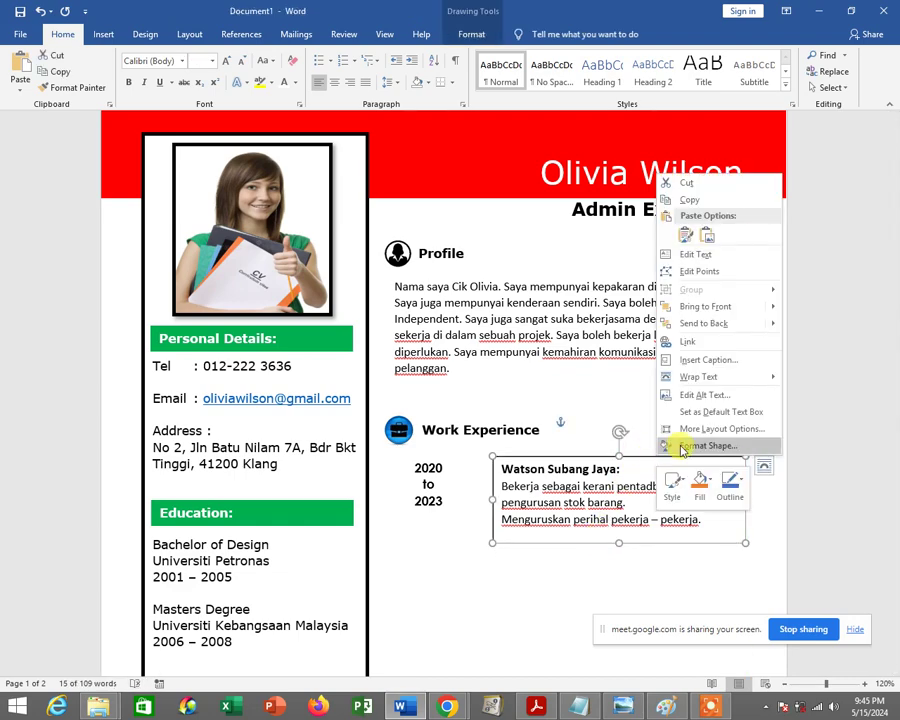
left_click(681, 447)
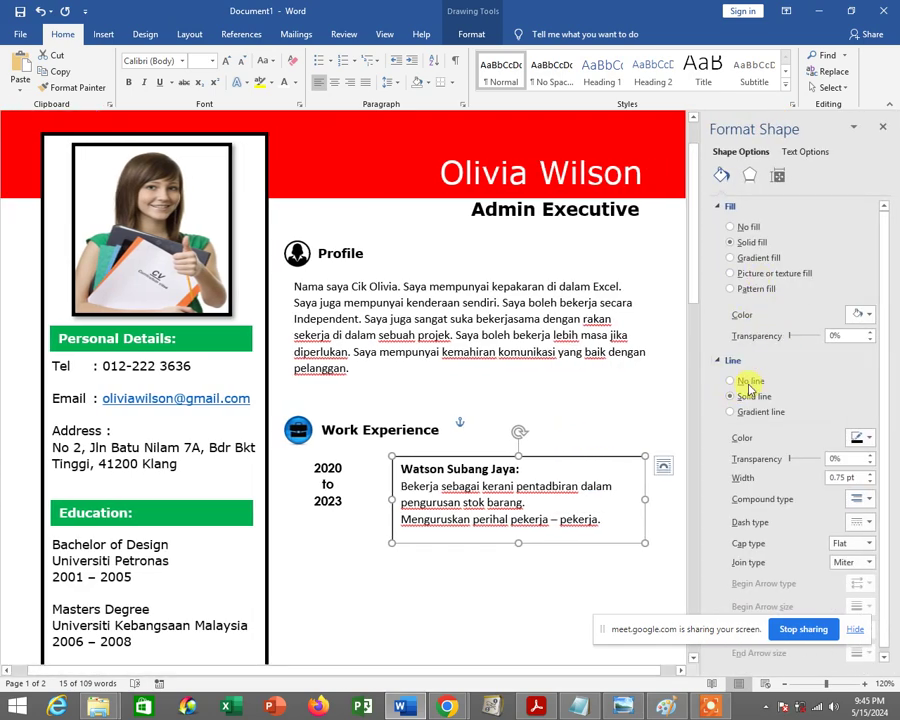
left_click(733, 381)
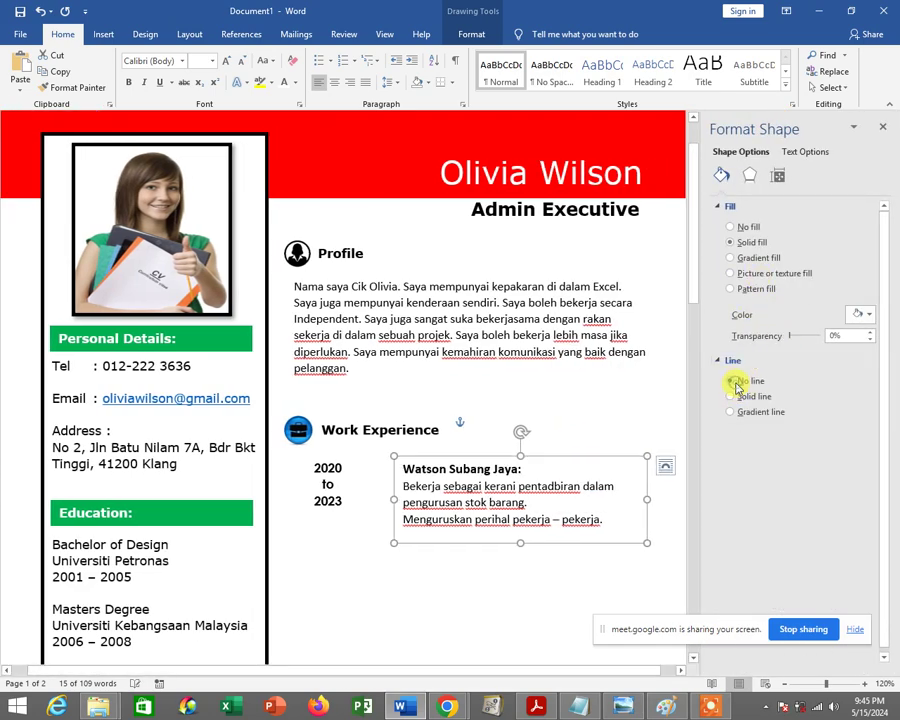
left_click(625, 555)
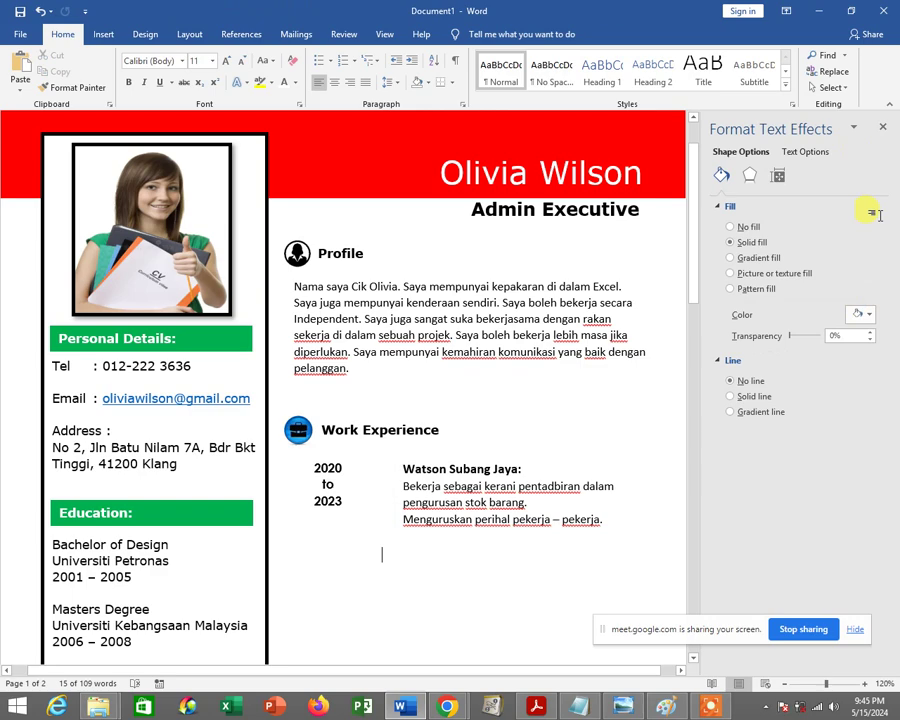
left_click(886, 130)
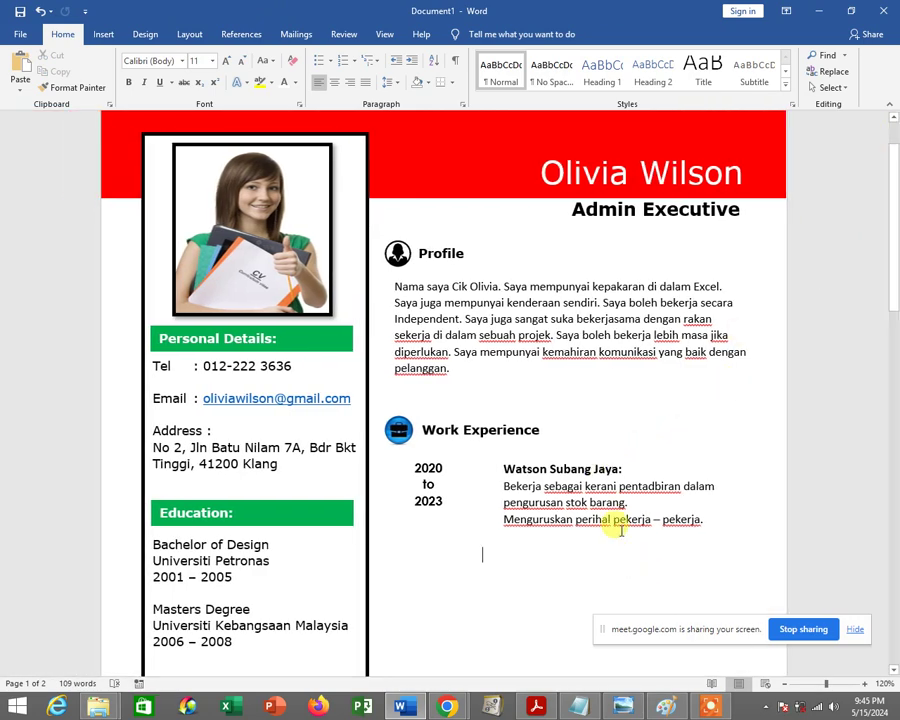
Ignore the spelling flags on sebagai, kerani, pentadbiran, pengurusan, stok and barang
right_click(572, 488)
left_click(509, 290)
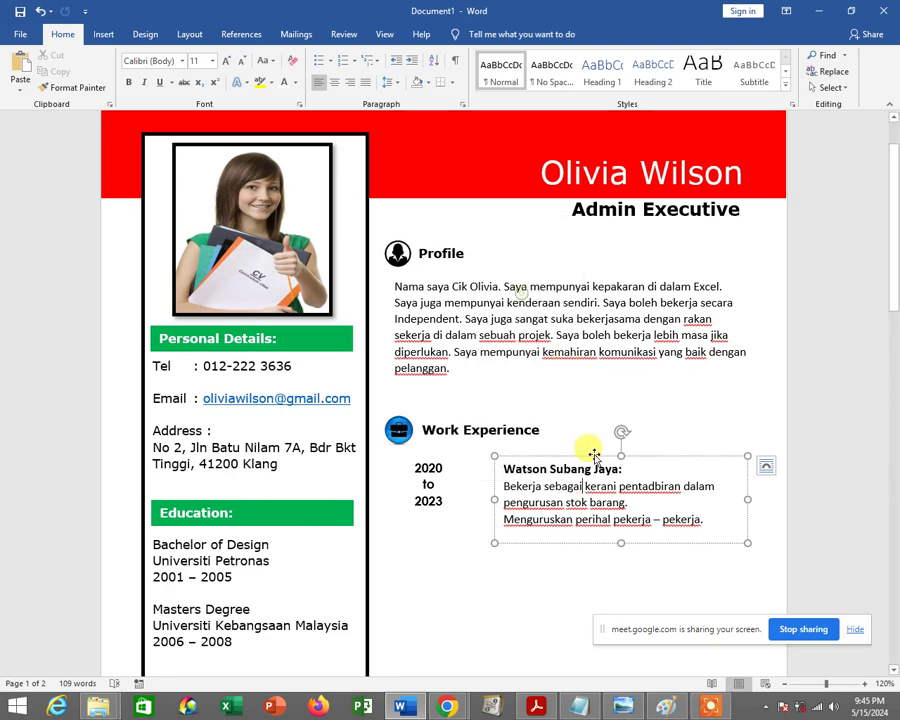
right_click(600, 487)
left_click(540, 287)
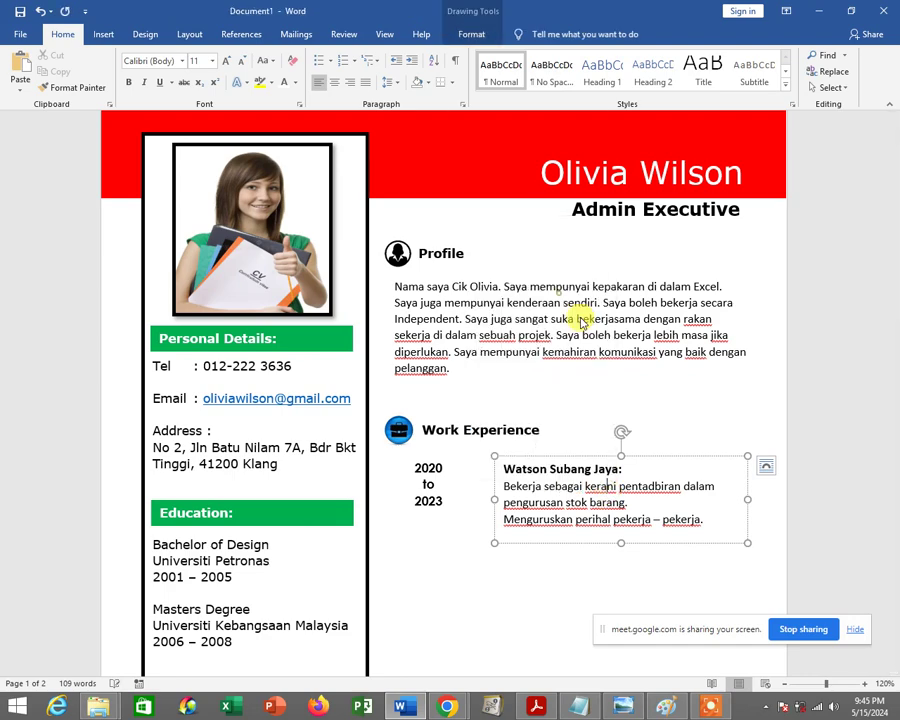
right_click(640, 486)
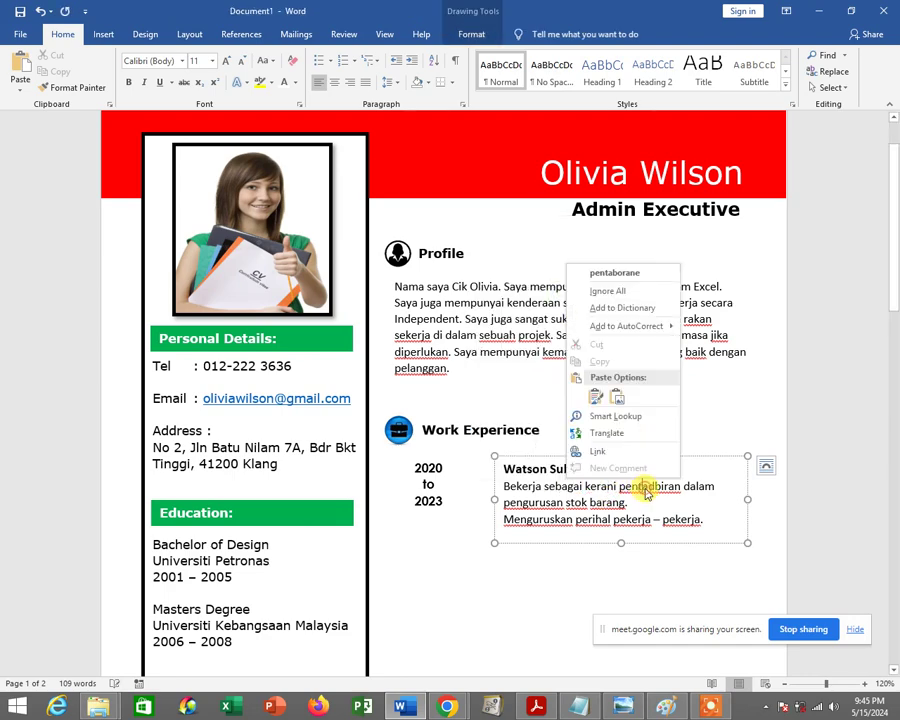
left_click(610, 288)
right_click(530, 502)
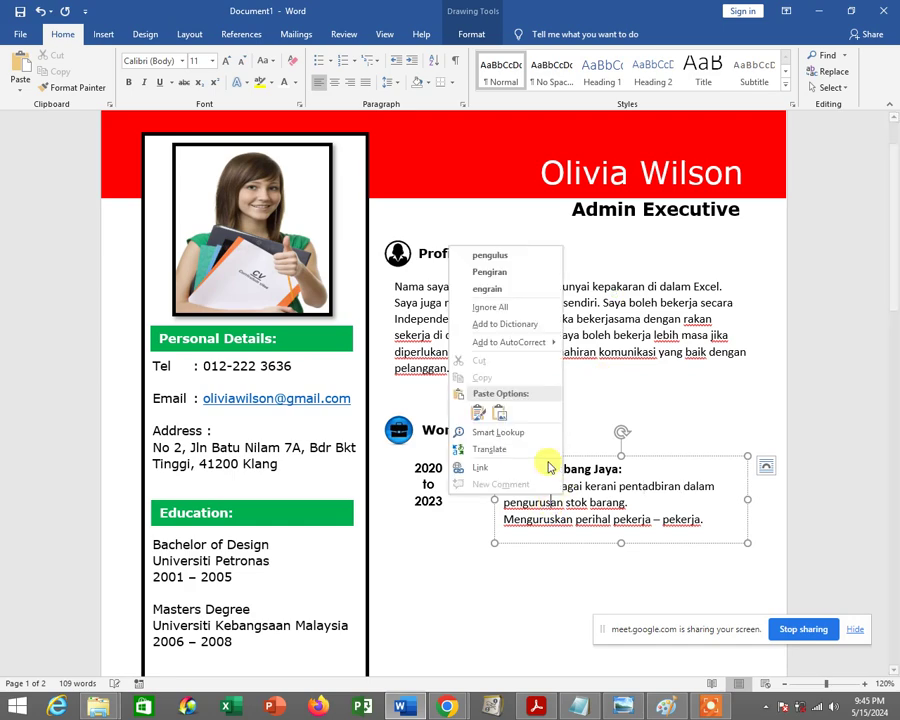
left_click(509, 303)
right_click(575, 502)
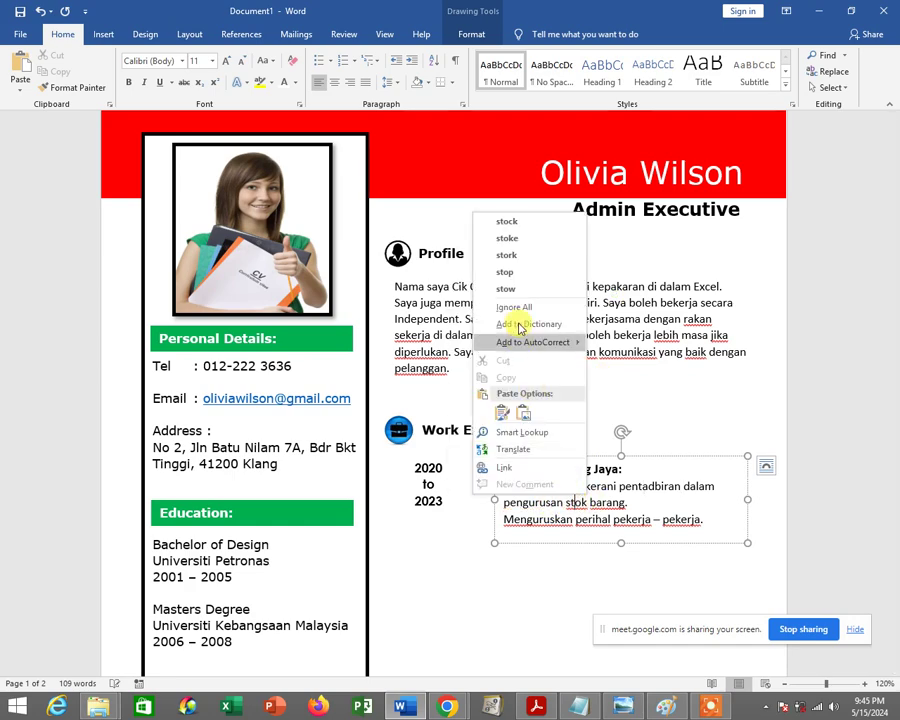
left_click(524, 310)
right_click(605, 502)
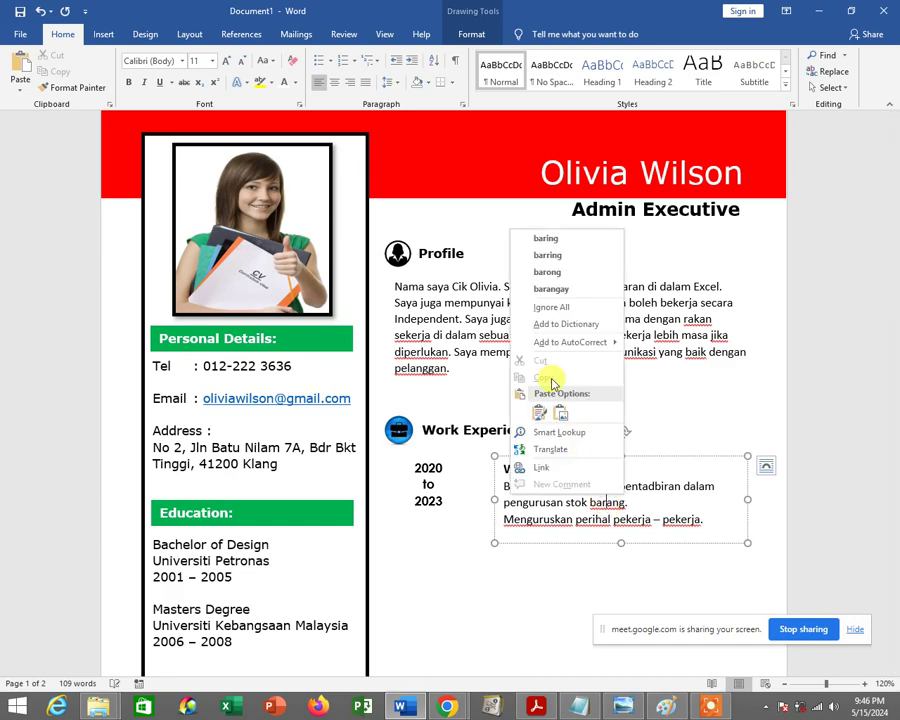
left_click(551, 307)
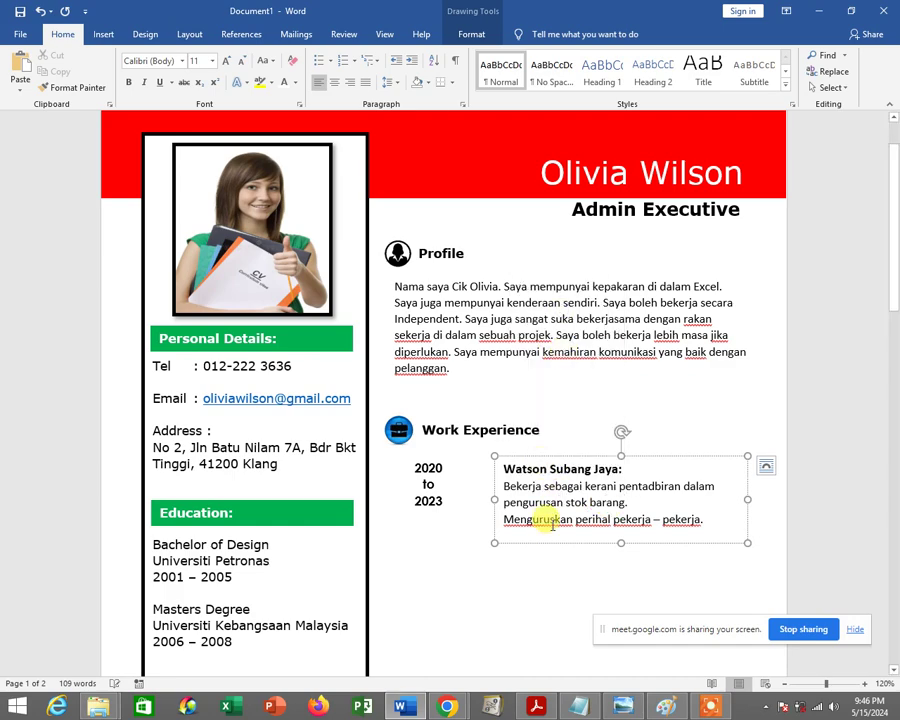
Correct Mengurusan to Menguruskan and perijal to perihal, and ignore all pekerja flags
right_click(548, 521)
left_click(496, 304)
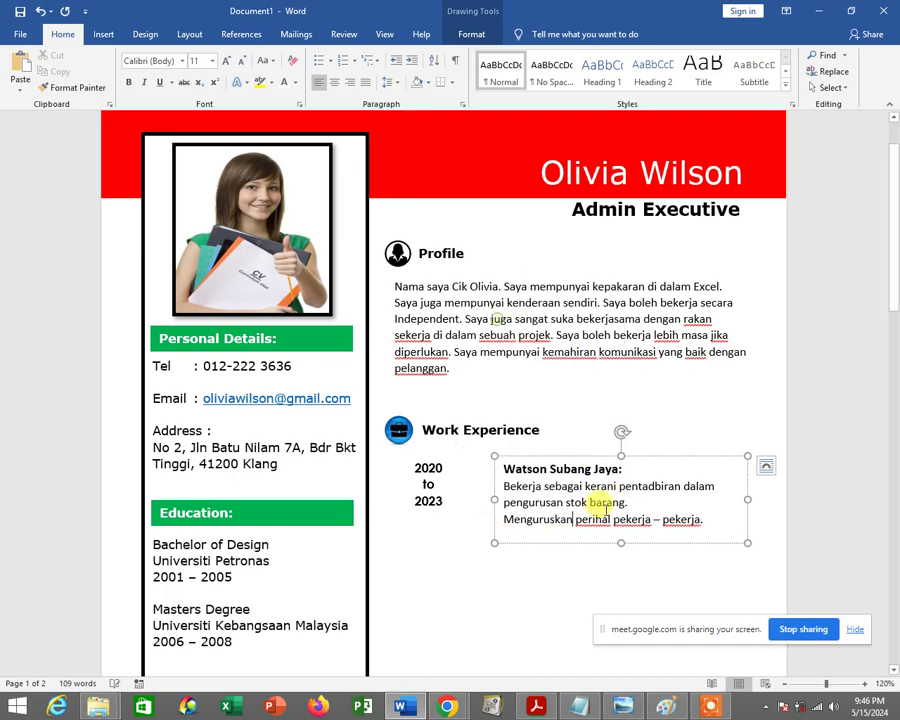
right_click(591, 516)
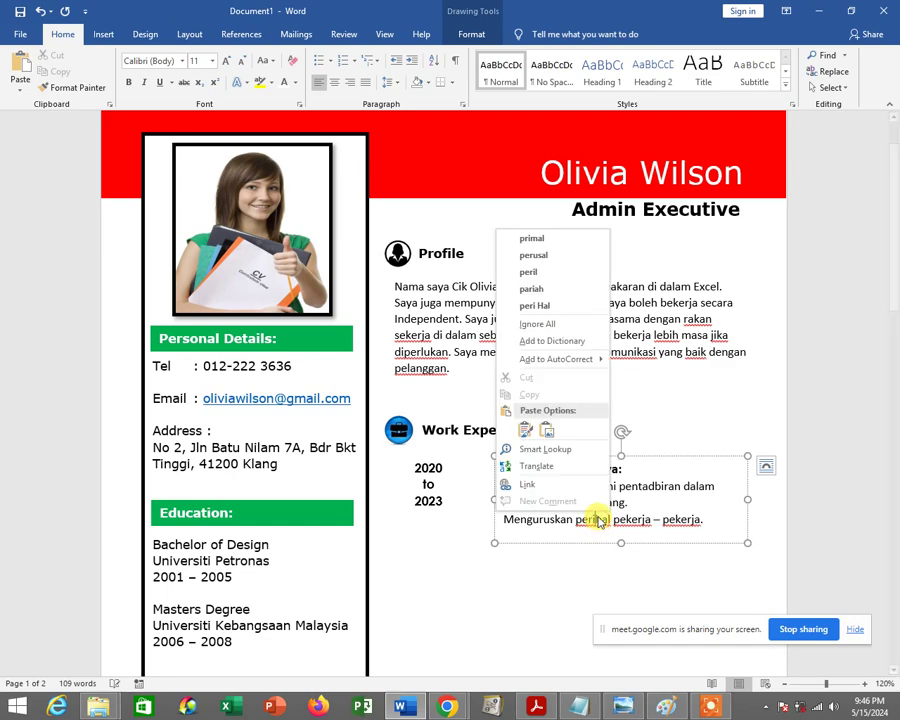
left_click(540, 305)
right_click(622, 522)
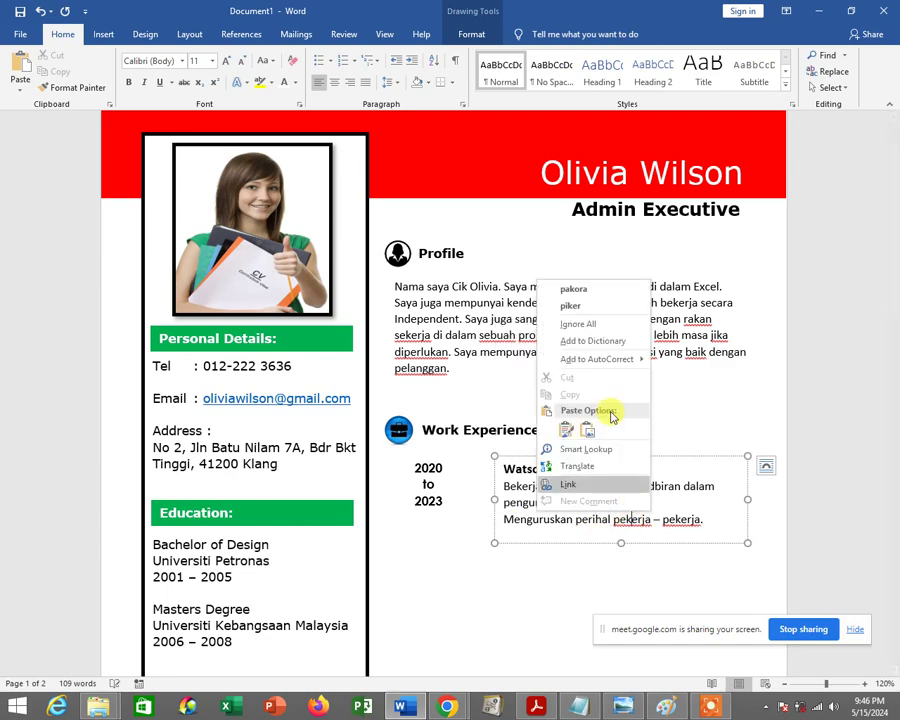
left_click(585, 319)
right_click(686, 525)
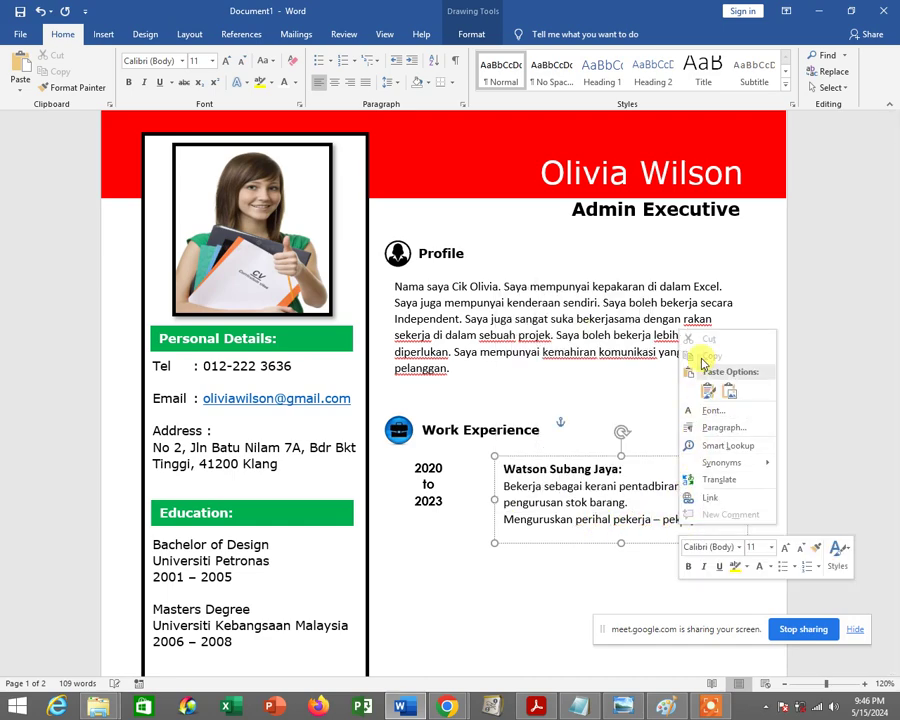
left_click(678, 519)
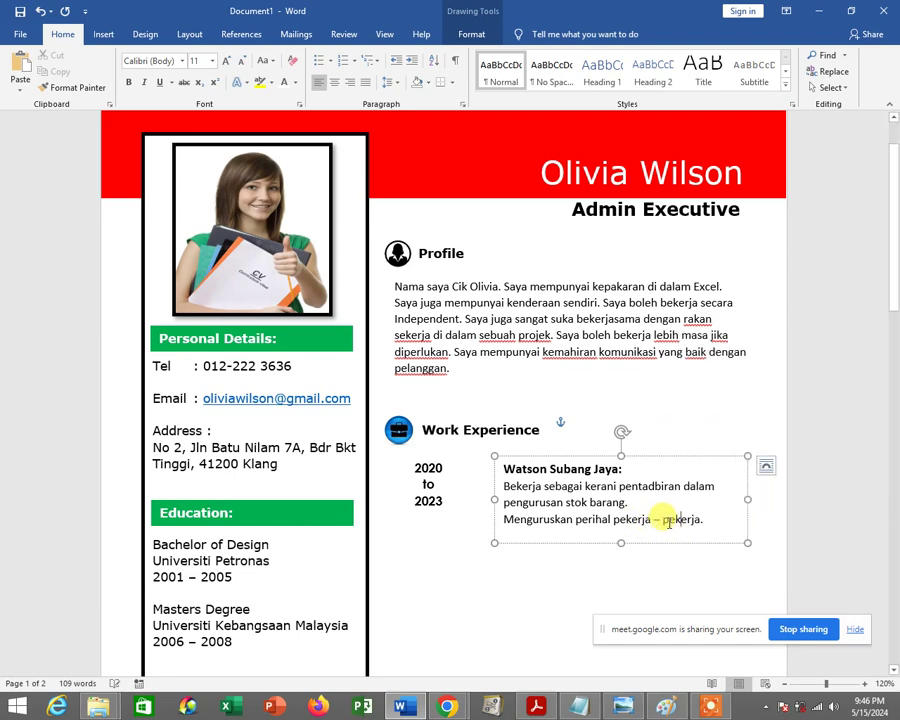
left_click(612, 552)
scroll(610, 545, "up", 2)
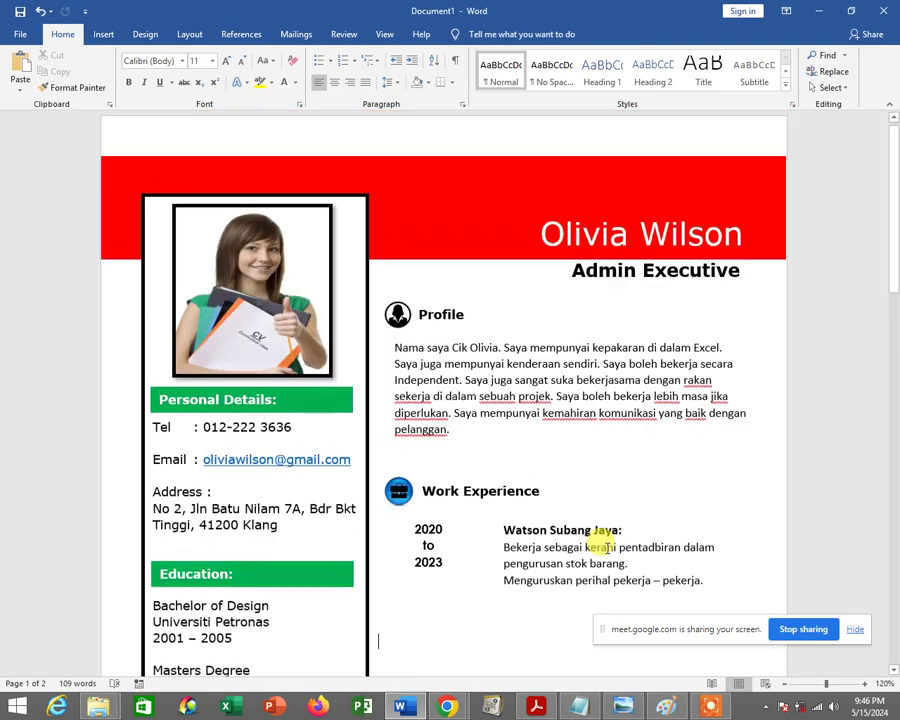
Show Word's Insert Shapes gallery, then bring the Paint window to the front
scroll(603, 516, "down", 3)
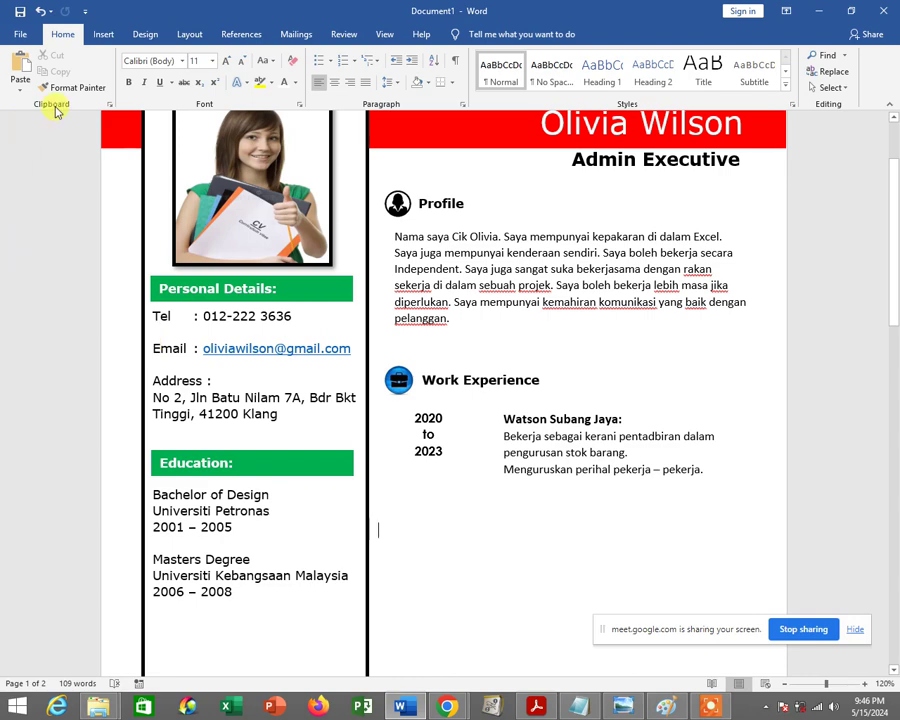
left_click(104, 34)
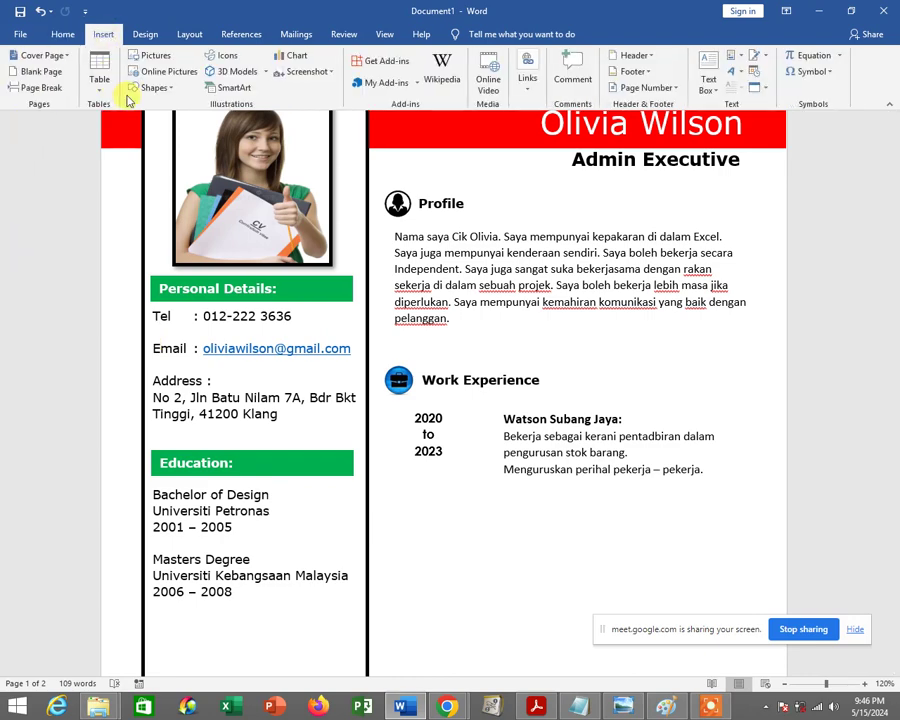
left_click(171, 97)
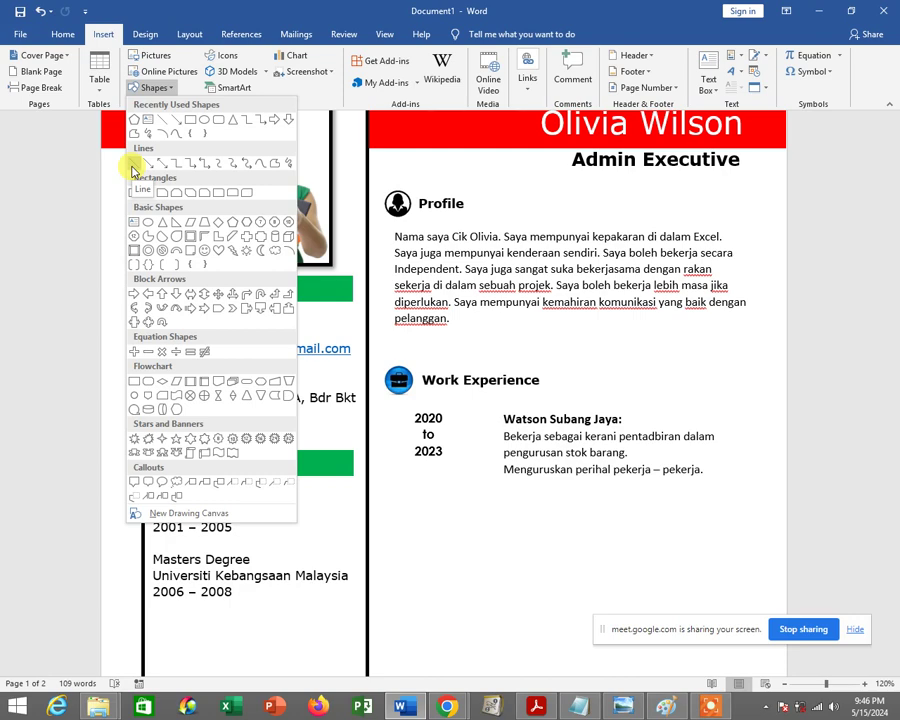
left_click(665, 707)
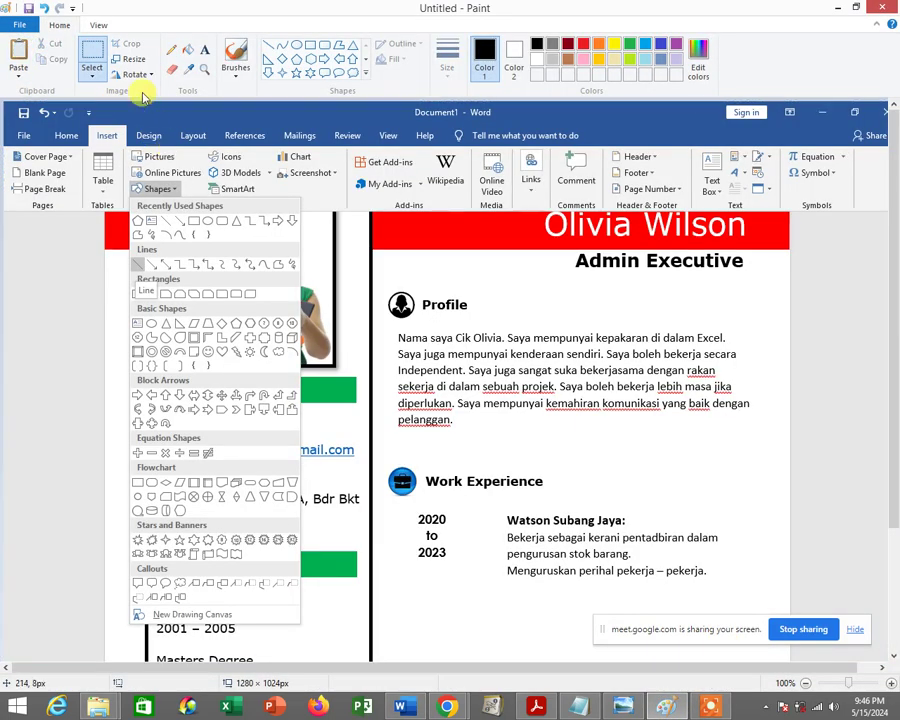
Mark the location of the Line shape in Paint with a red arrow and circle
left_click(583, 44)
mouse_move(120, 124)
left_mouse_down()
mouse_move(138, 140)
mouse_move(92, 160)
mouse_move(28, 246)
left_mouse_up()
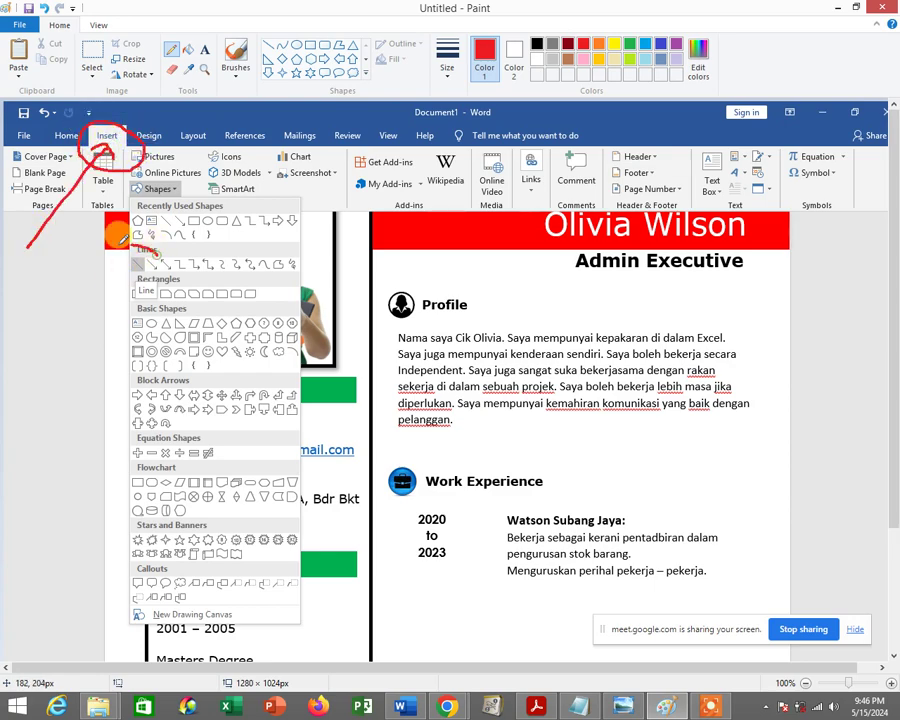
mouse_move(138, 252)
left_mouse_down()
mouse_move(116, 270)
mouse_move(65, 372)
left_mouse_up()
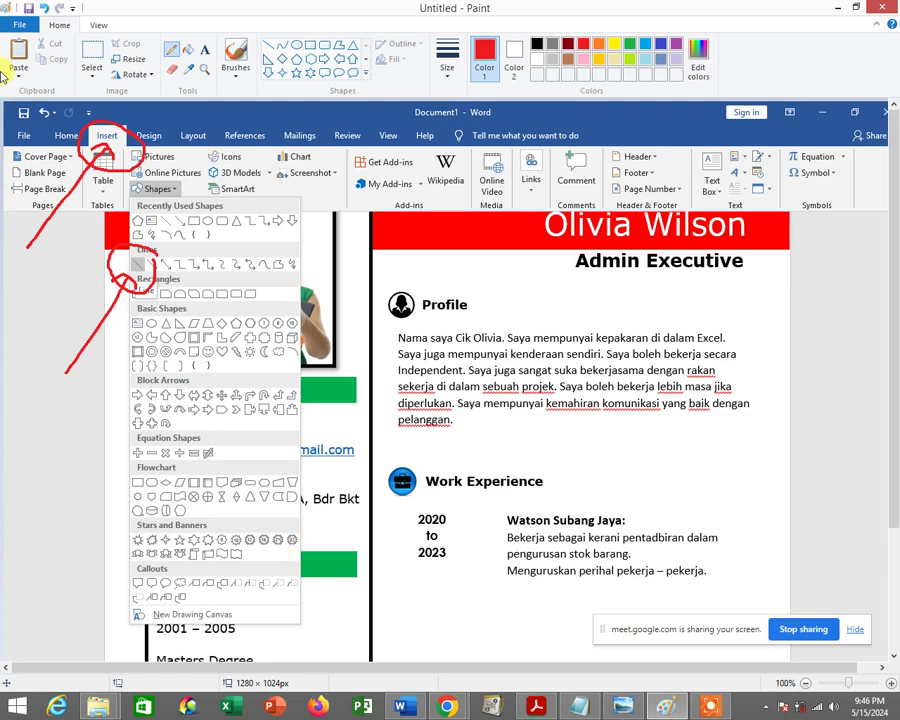
Discard the red annotations with a new unsaved image and minimize Paint
left_click(16, 23)
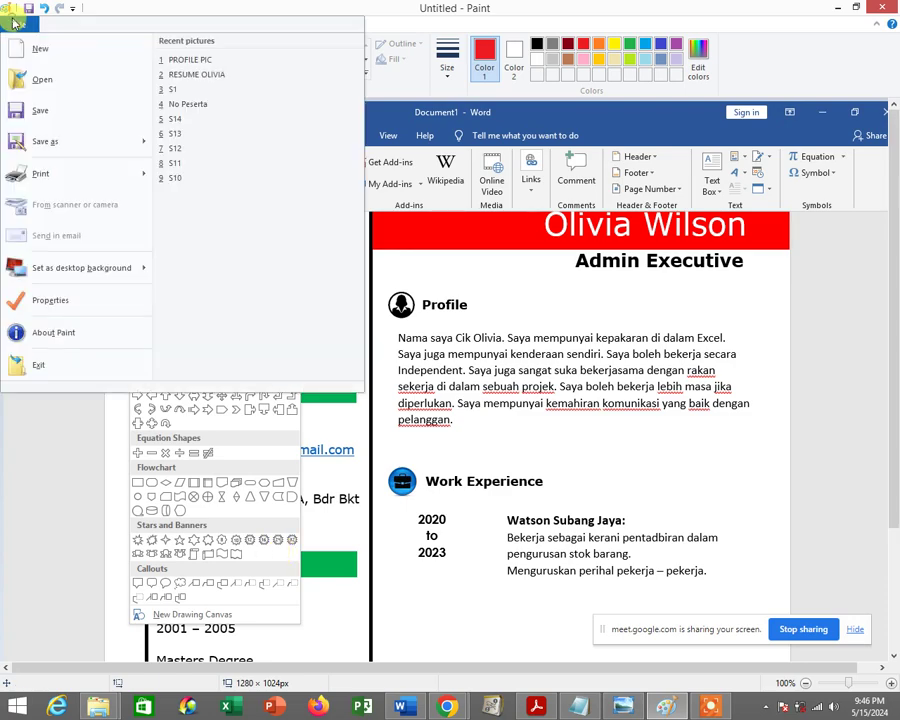
key("Escape")
key("ctrl+n")
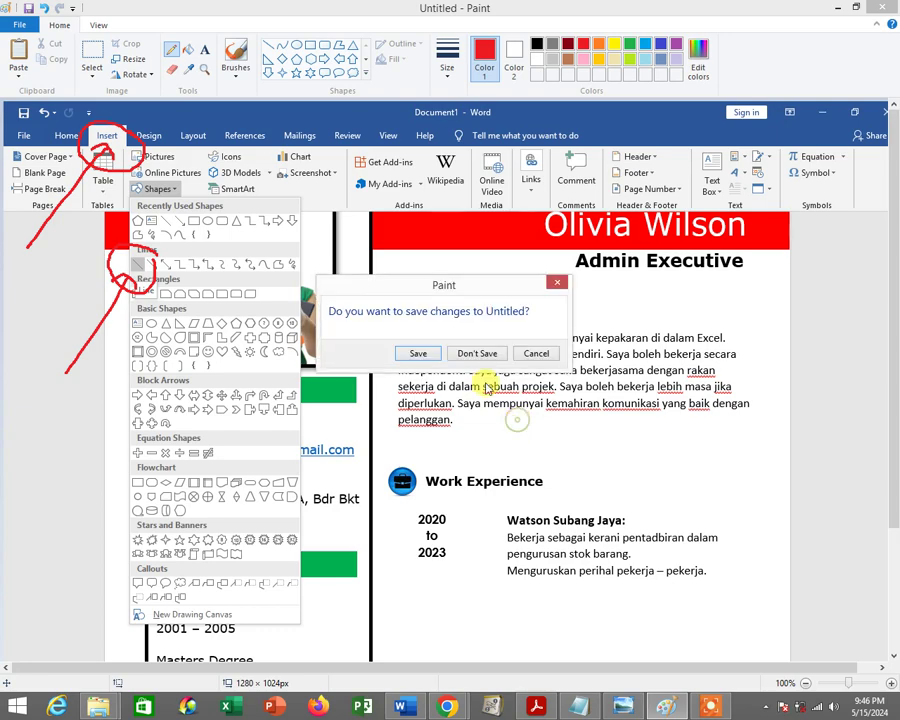
left_click(474, 352)
left_click(837, 7)
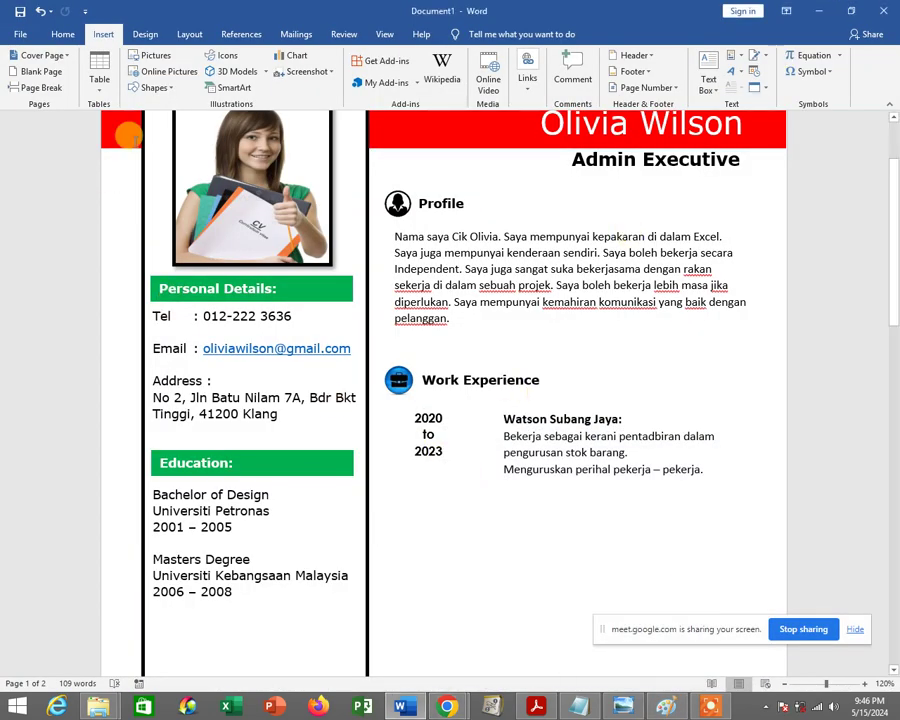
Draw a vertical straight line between the 2020 to 2023 dates and the job details
left_click(157, 88)
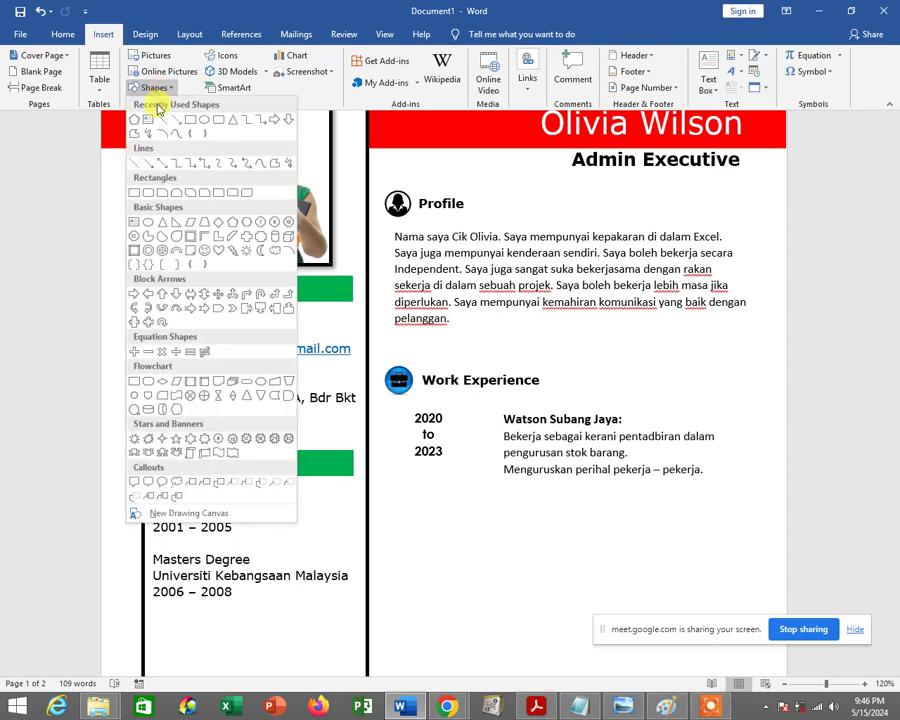
left_click(133, 161)
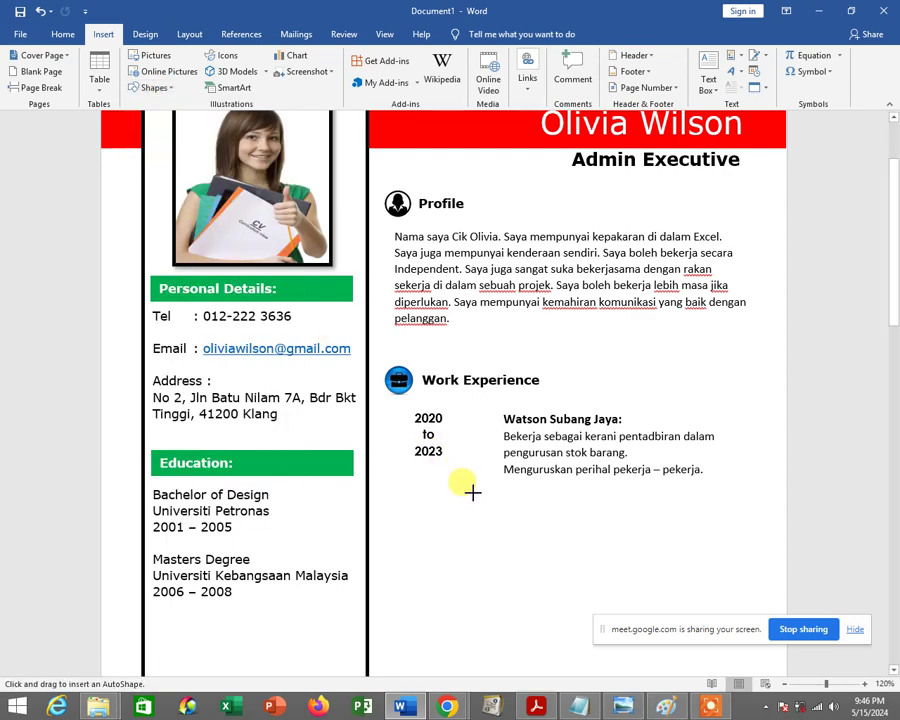
left_click_drag(472, 491, 474, 434)
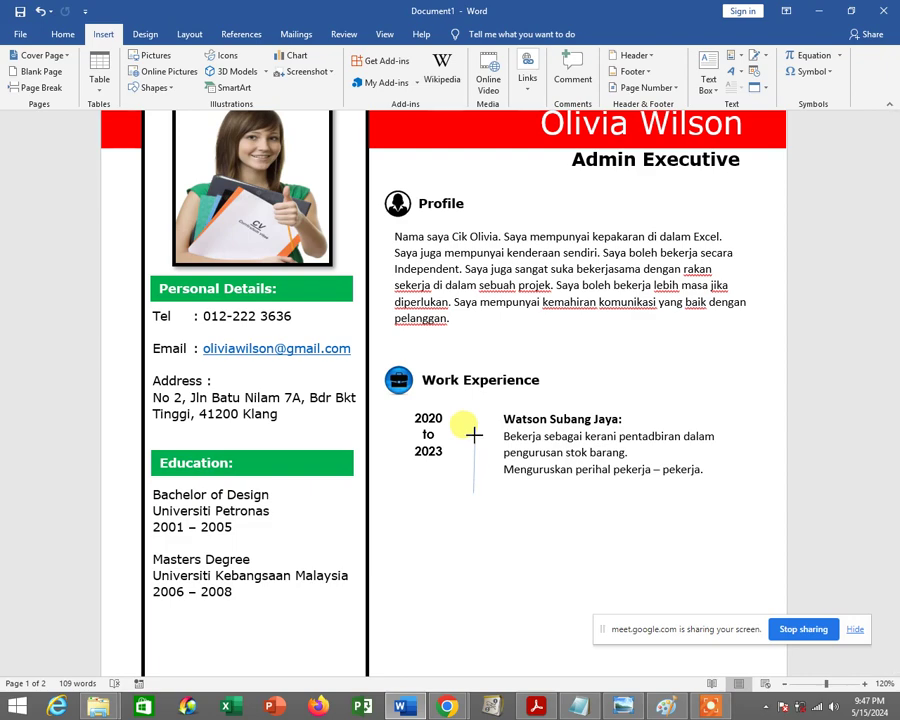
left_click_drag(475, 435, 473, 392)
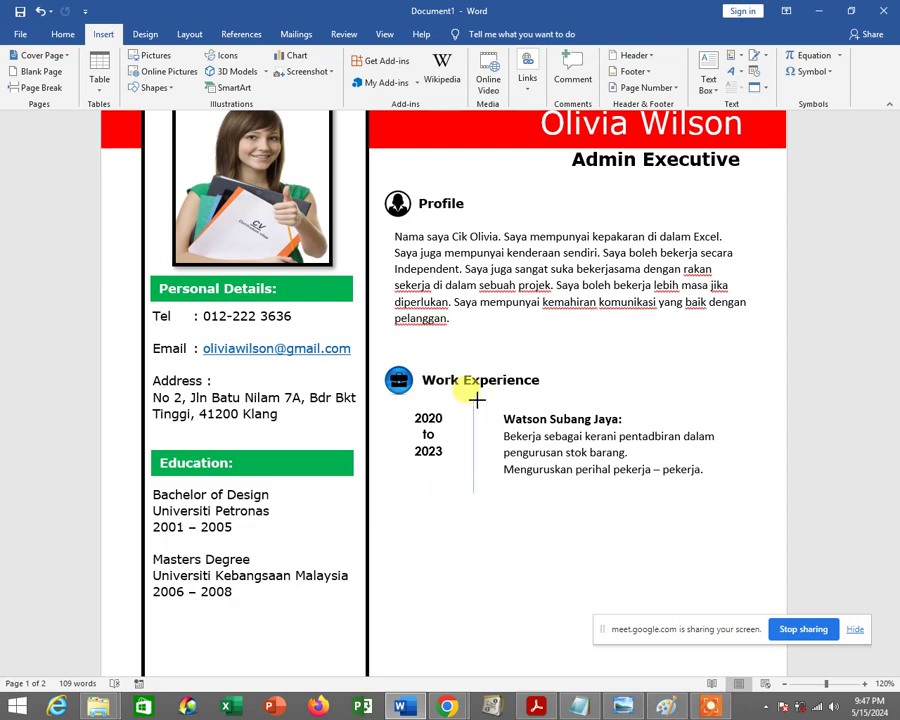
left_click_drag(475, 398, 475, 495)
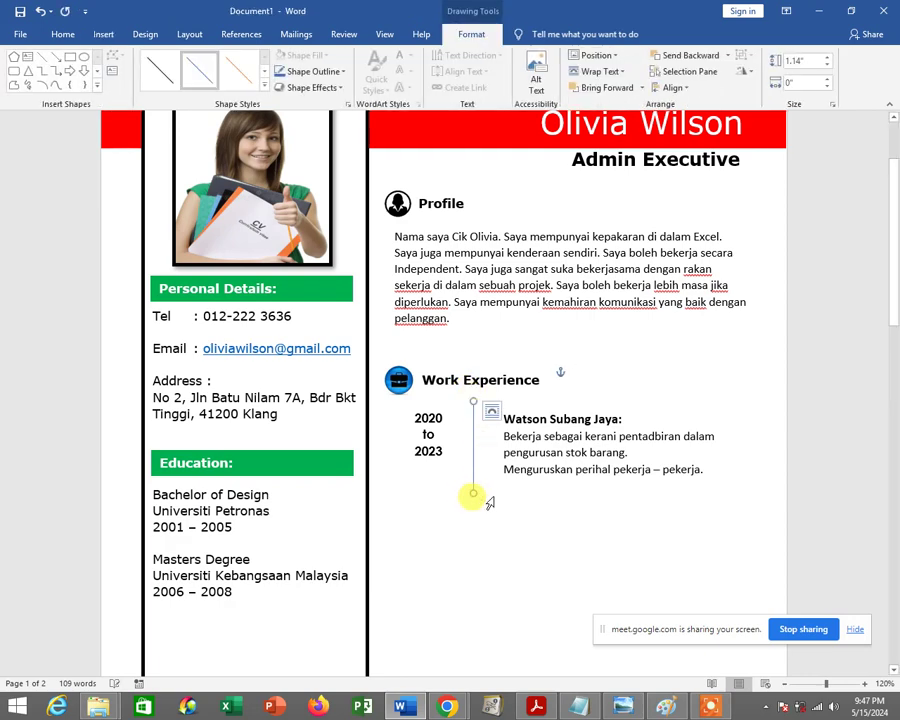
left_click(540, 523)
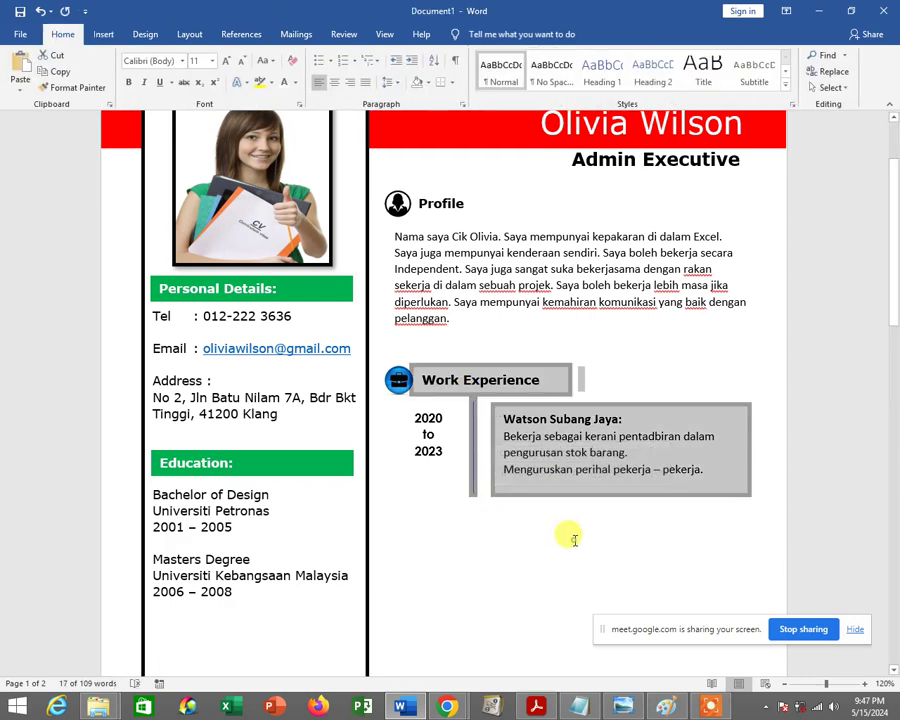
Give the divider line a black colour and 1 pt width in Format Shape
left_click(474, 472)
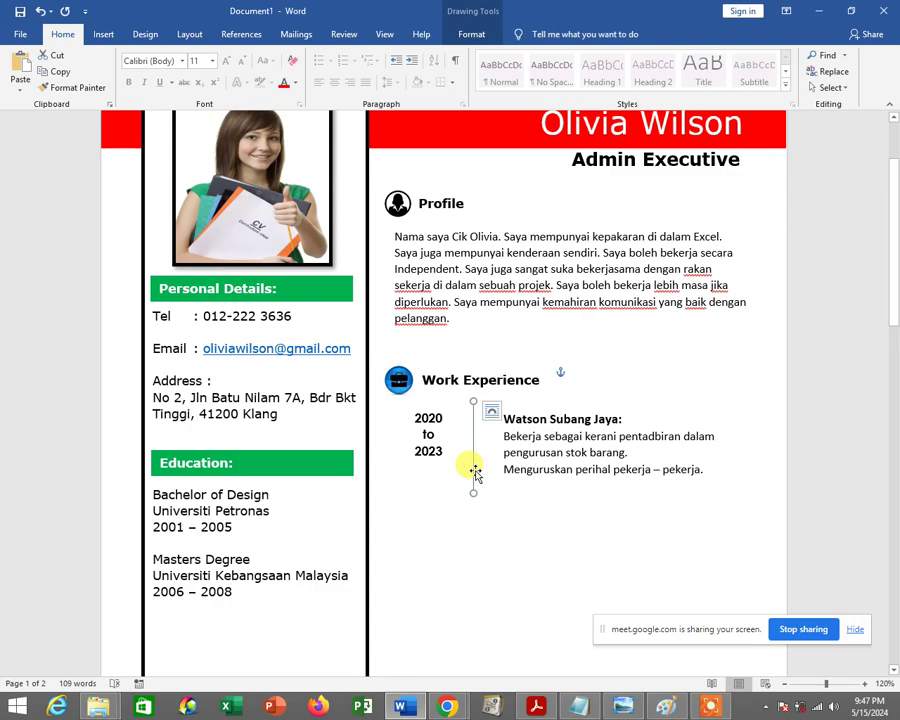
right_click(475, 470)
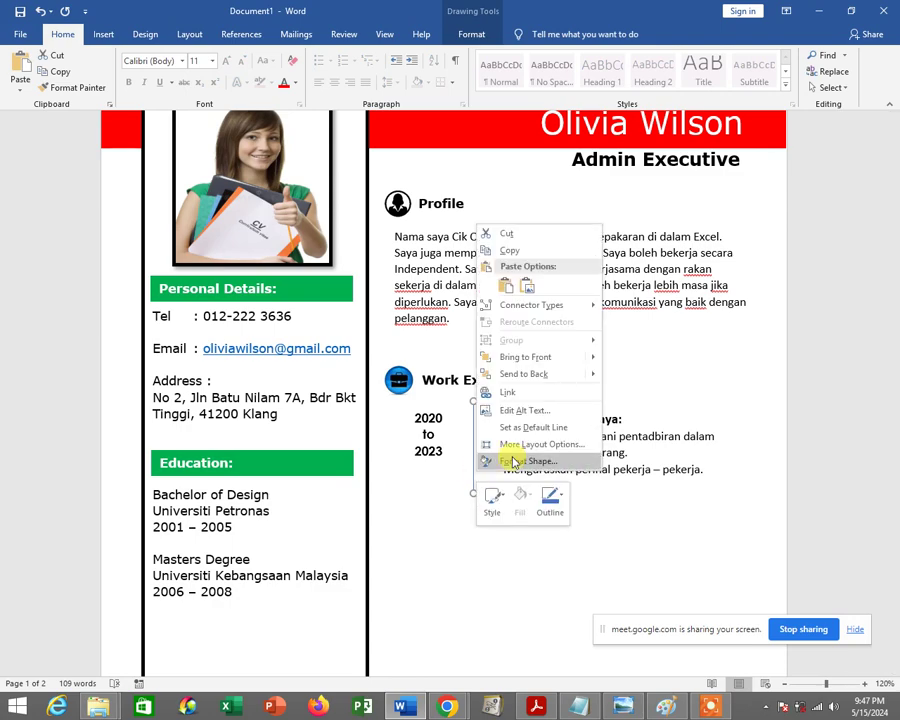
left_click(469, 481)
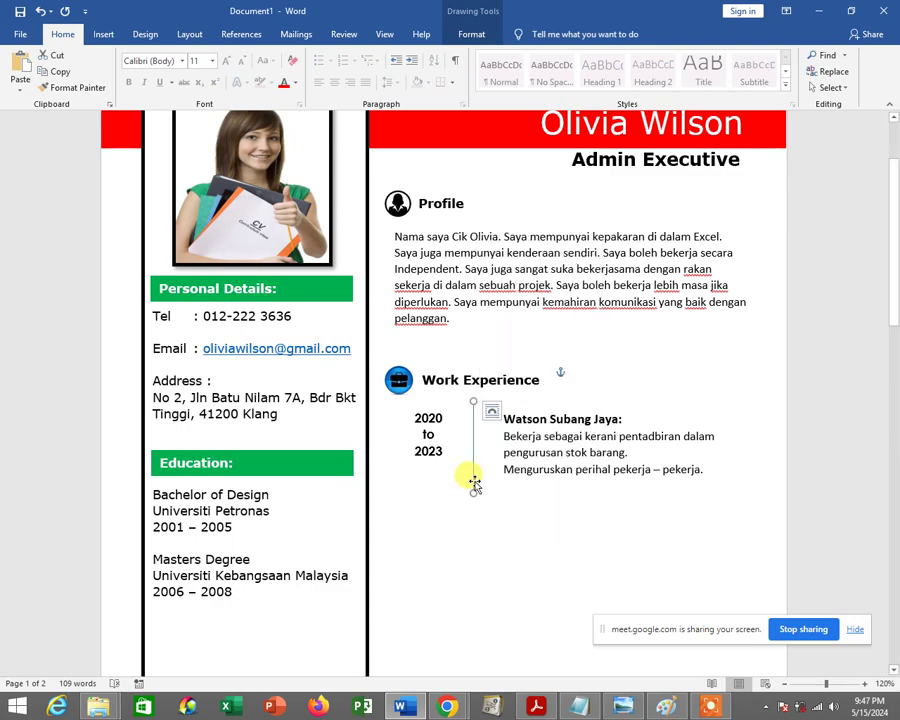
right_click(474, 480)
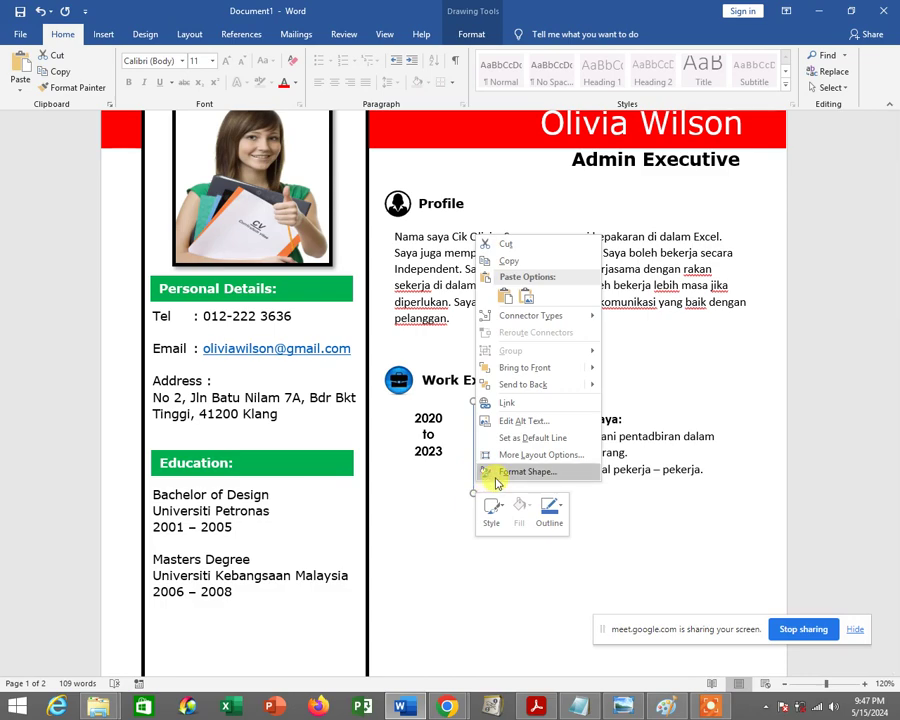
left_click(495, 476)
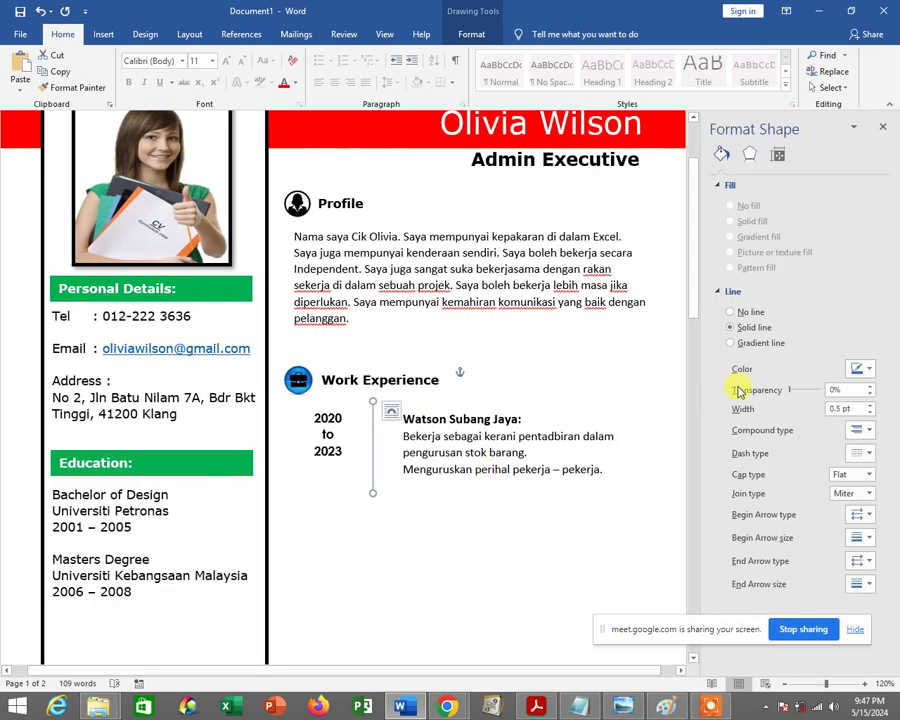
left_click(866, 368)
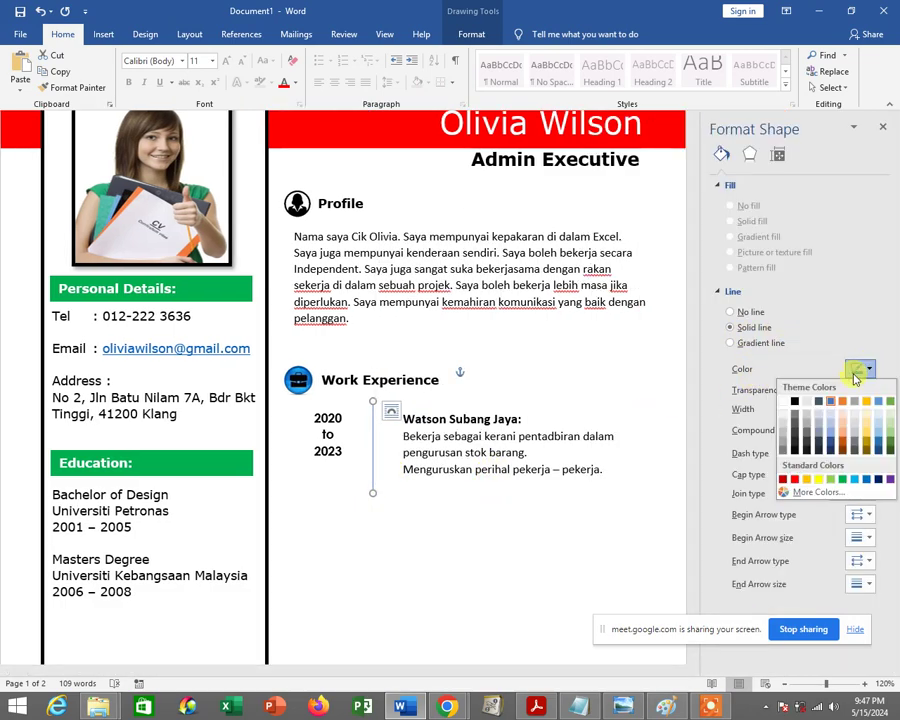
left_click(797, 404)
left_click(852, 408)
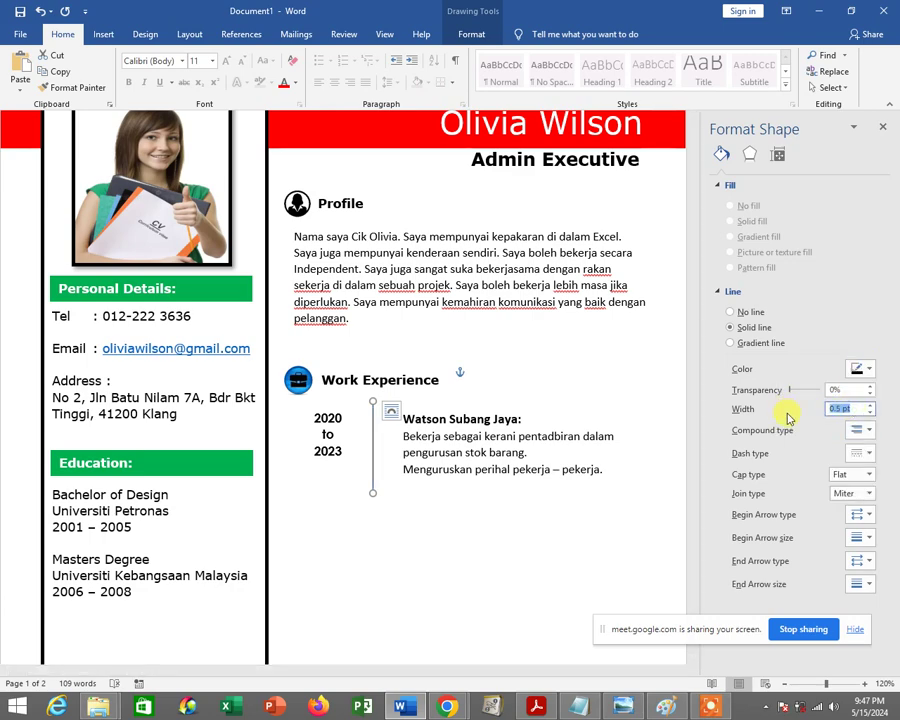
type("1")
left_click(883, 128)
left_click(550, 524)
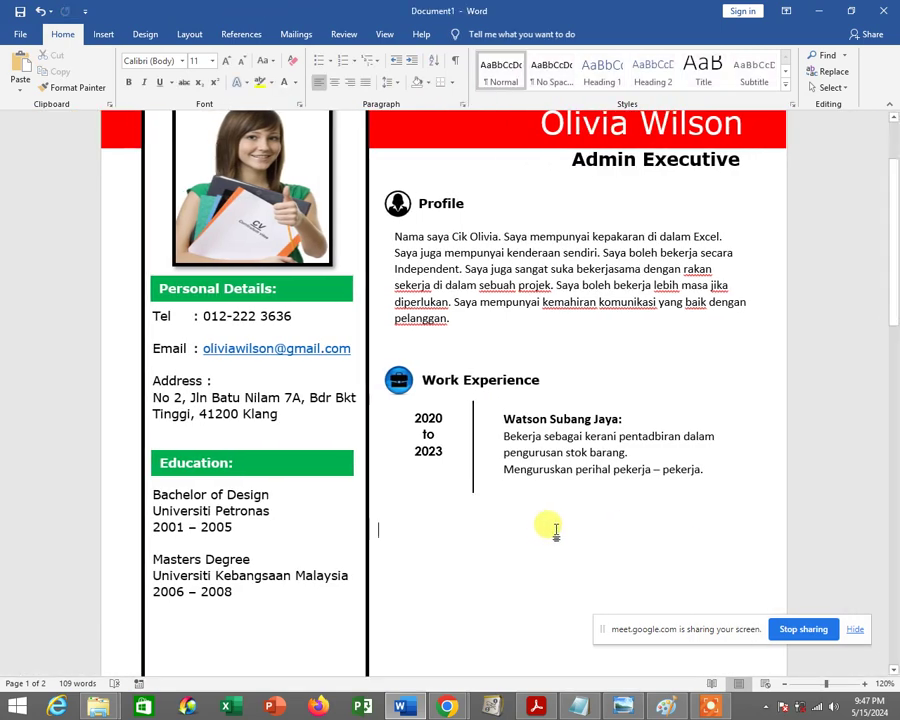
scroll(560, 527, "down", 2)
scroll(560, 527, "down", 3)
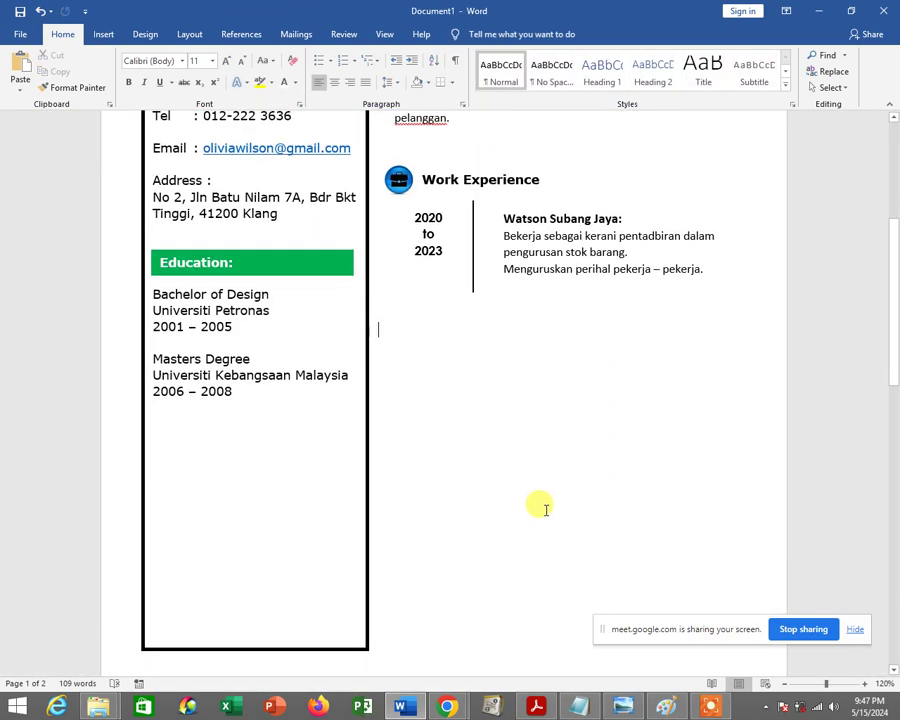
left_click(428, 250)
left_click(556, 269)
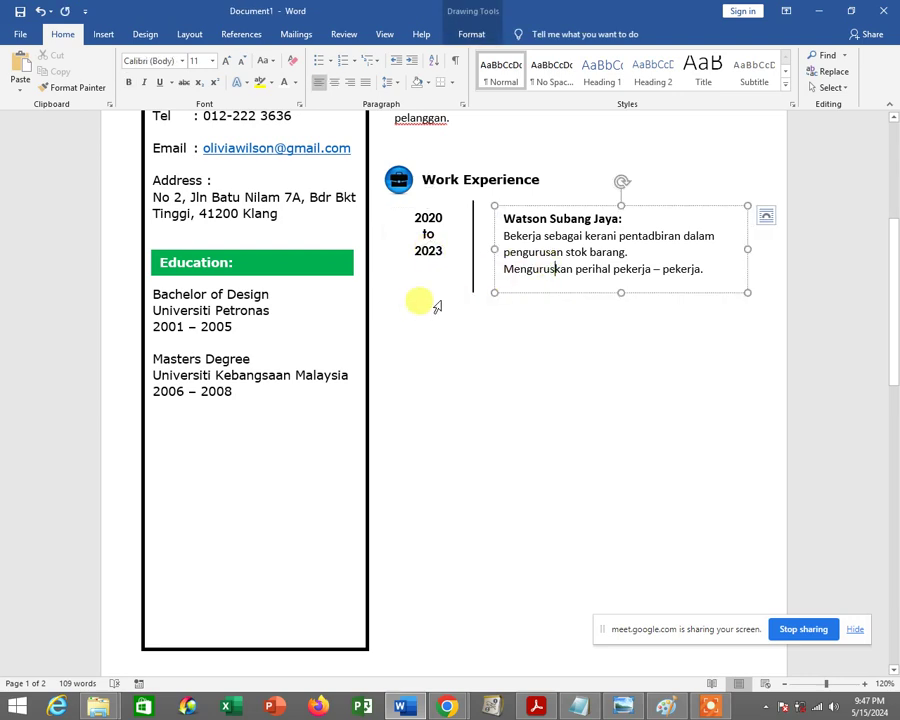
left_click(428, 288)
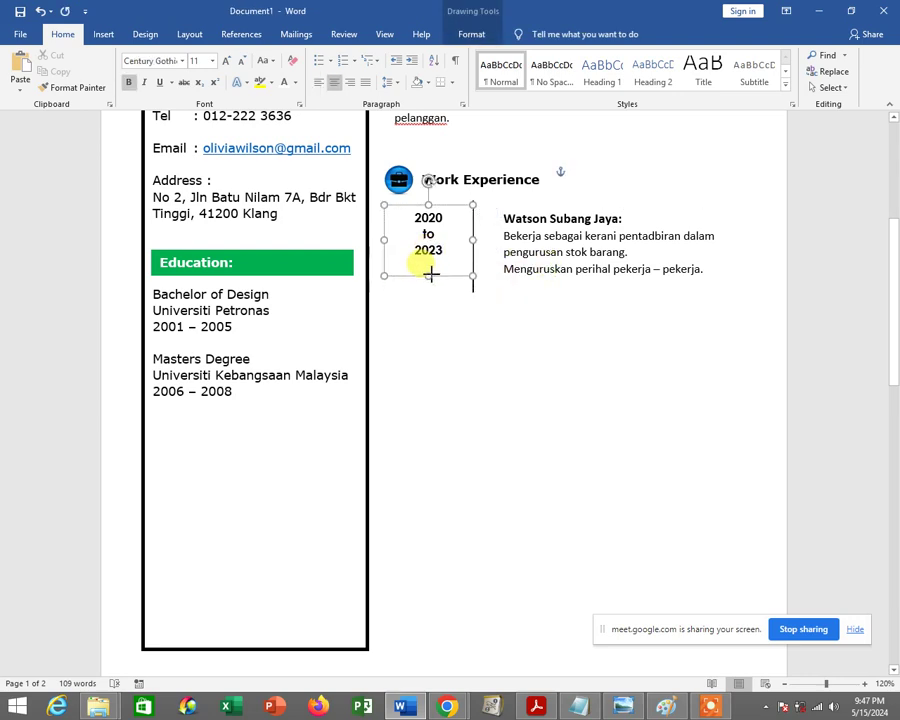
left_click(546, 270)
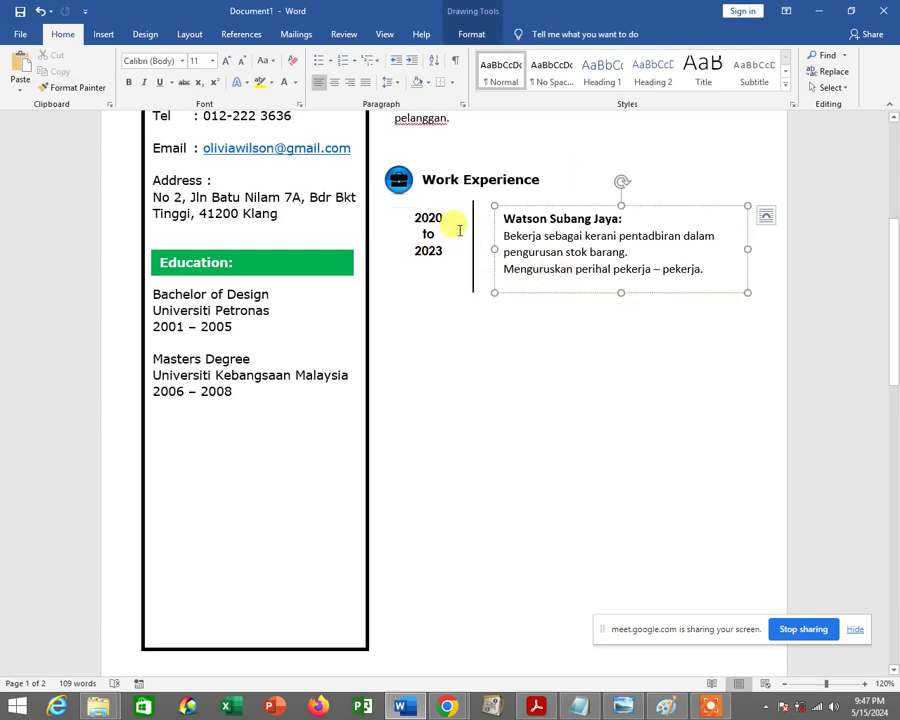
left_click(400, 180)
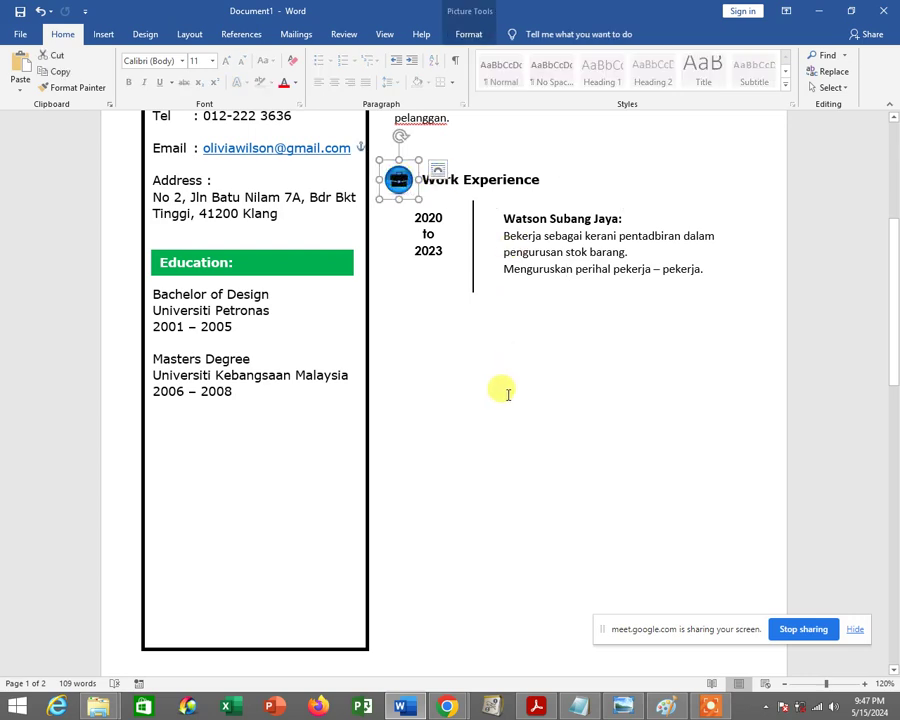
left_click(508, 394)
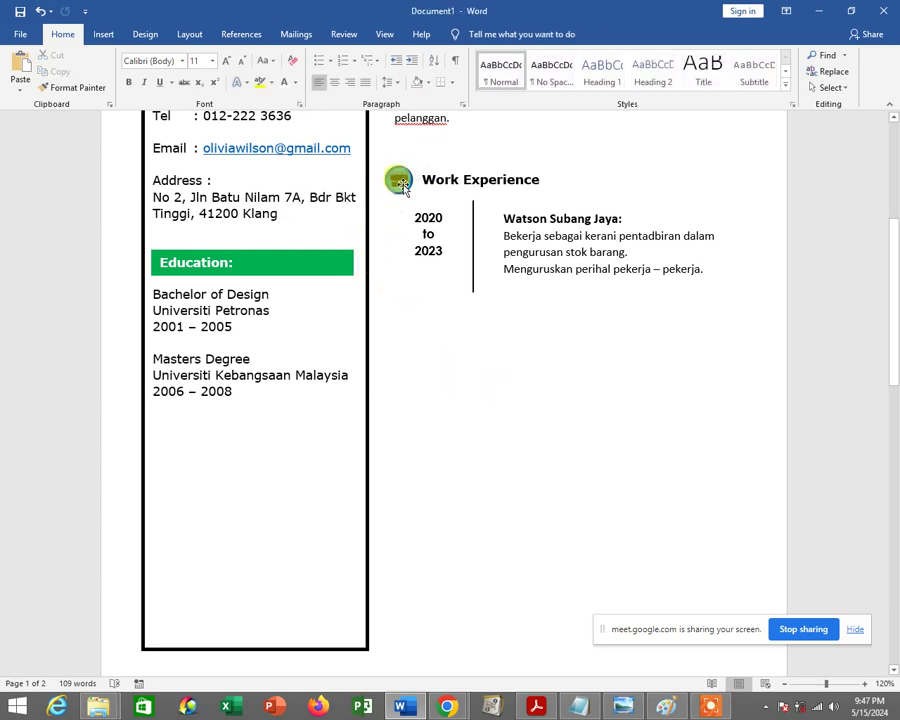
left_click(426, 233)
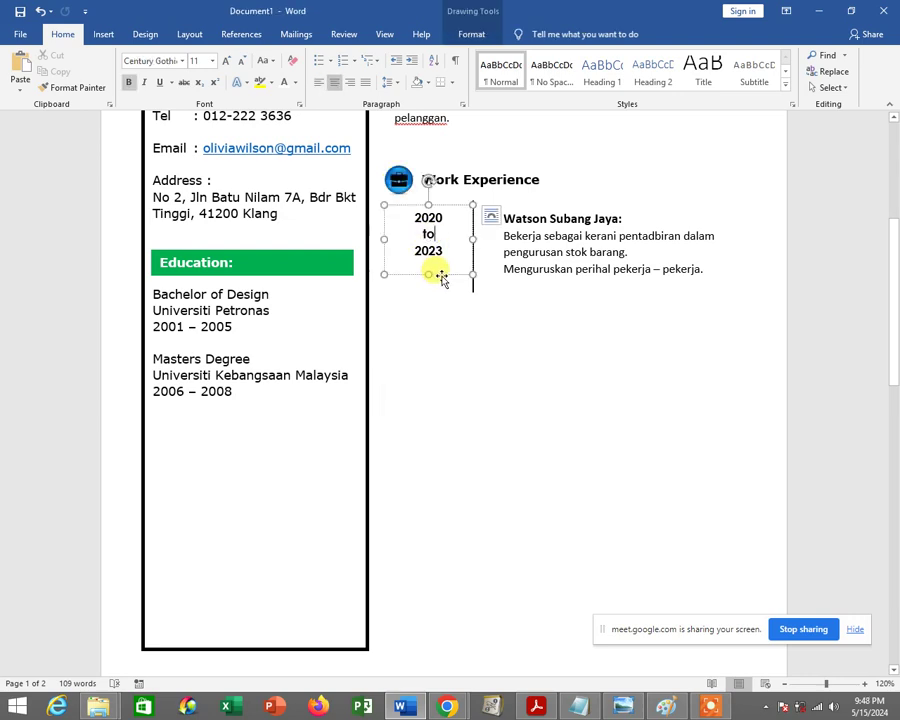
left_click(441, 277)
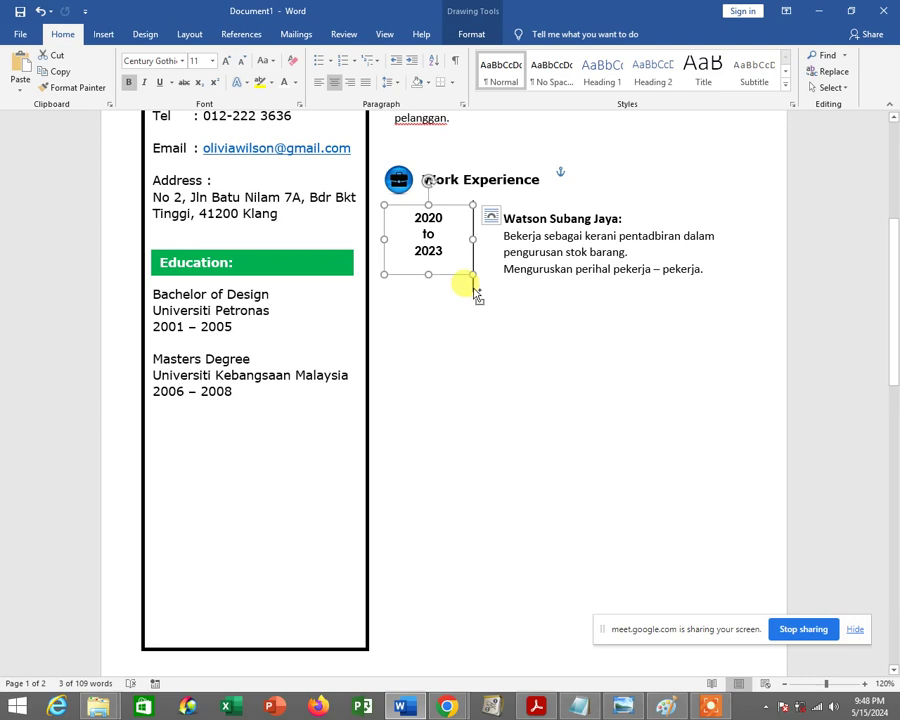
left_click(474, 290)
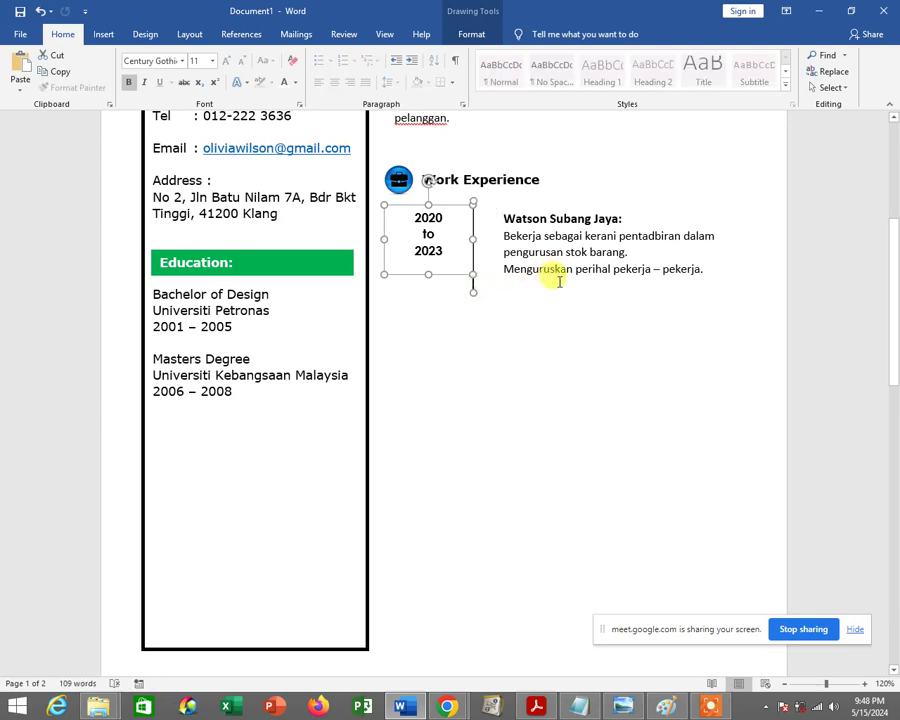
left_click(562, 293)
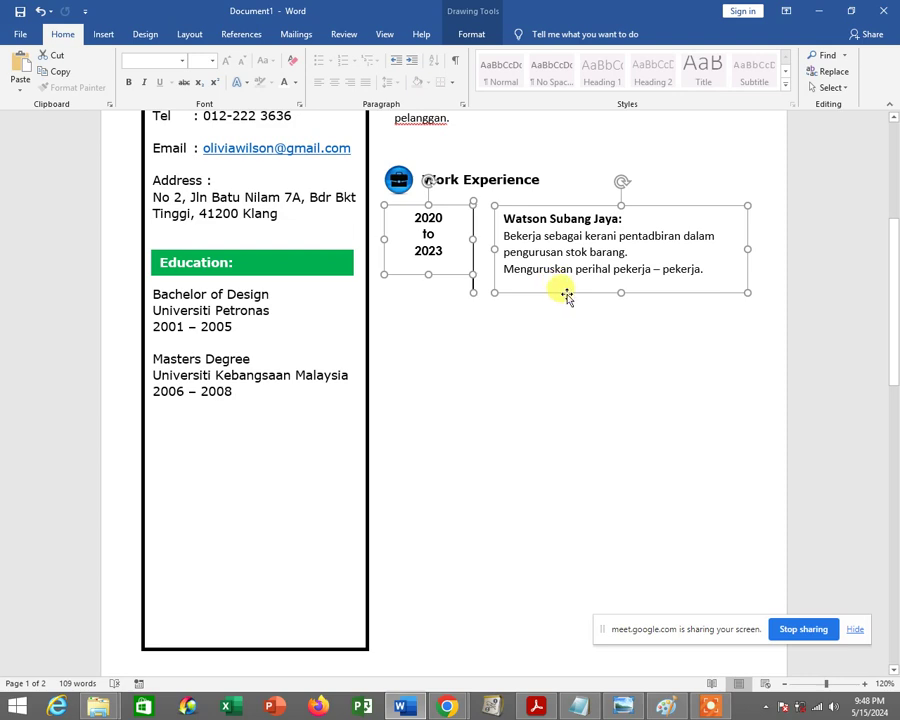
Copy the 2020 to 2023 Watson Subang Jaya entry and paste it below, keeping source formatting
right_click(566, 292)
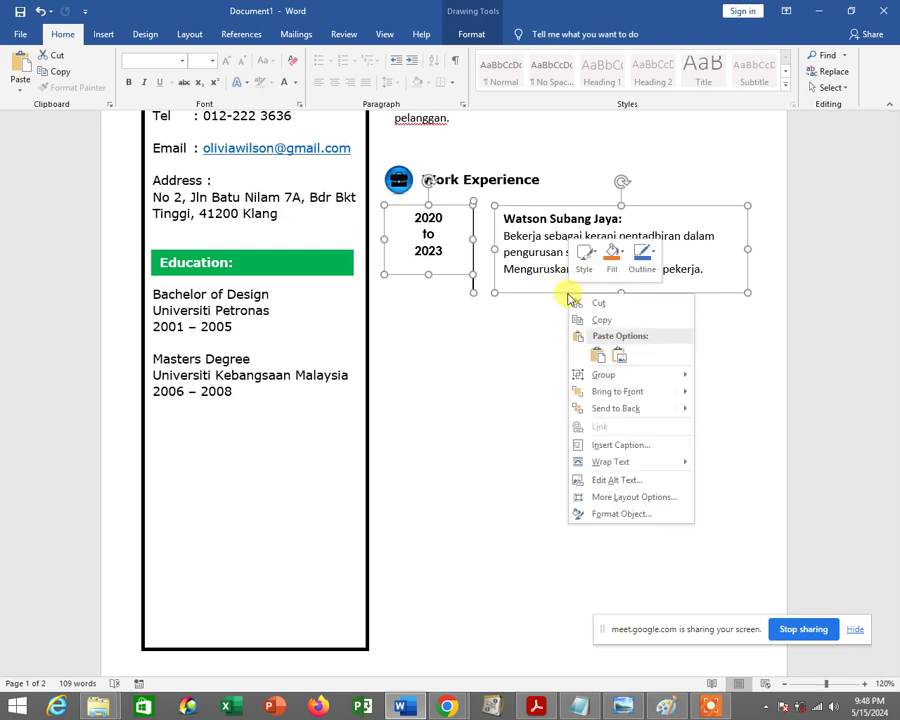
left_click(604, 321)
left_click(414, 322)
right_click(418, 324)
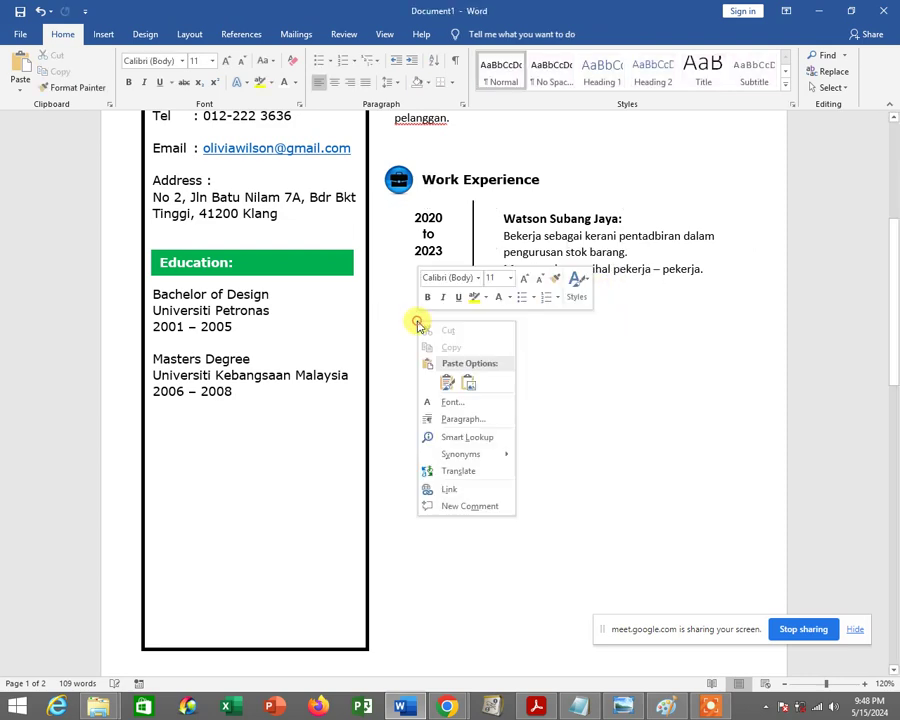
left_click(449, 388)
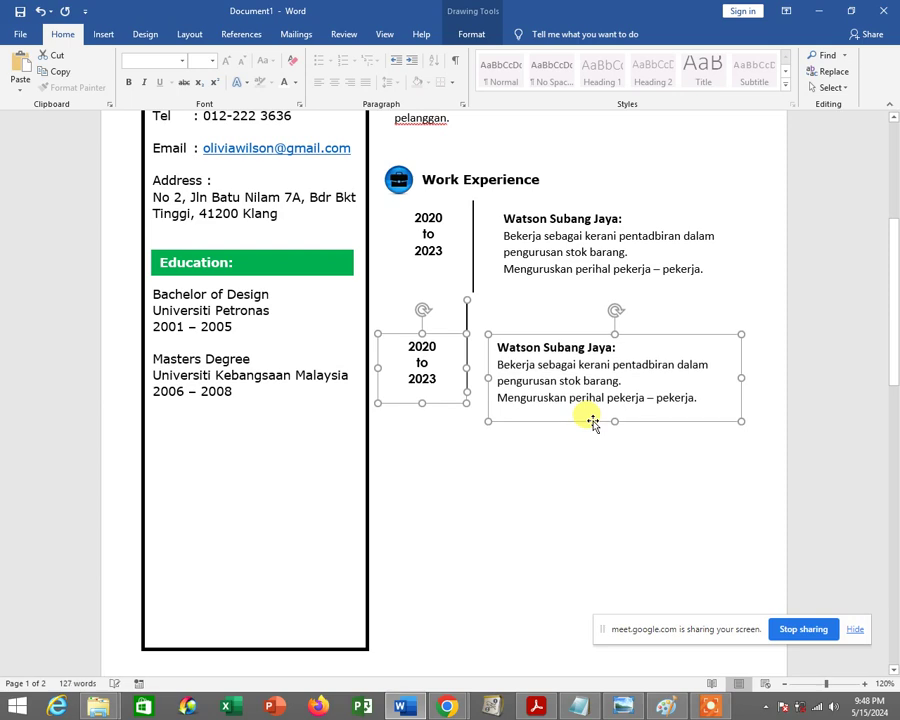
Align the pasted year box, divider and job box directly beneath the first entry
key("Down")
key("Down")
key("Down")
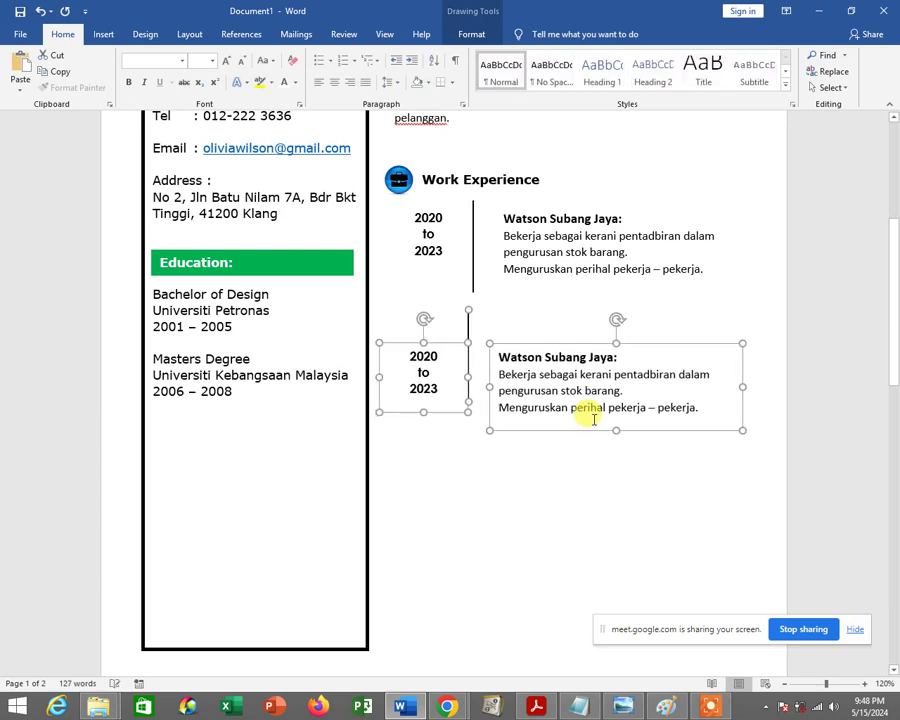
key("Right")
key("Right")
key("Left")
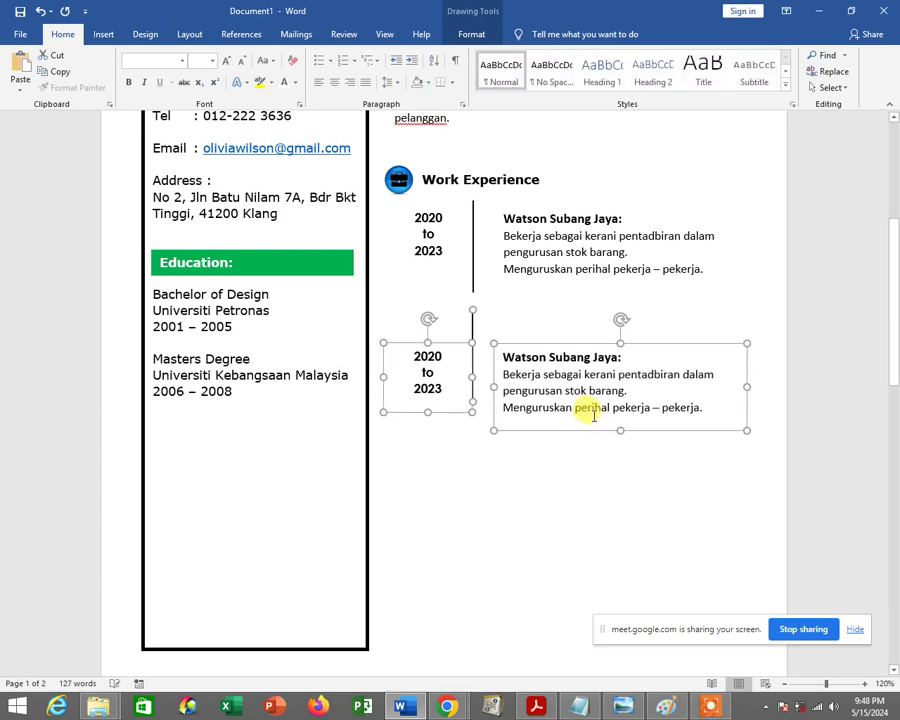
key("Right")
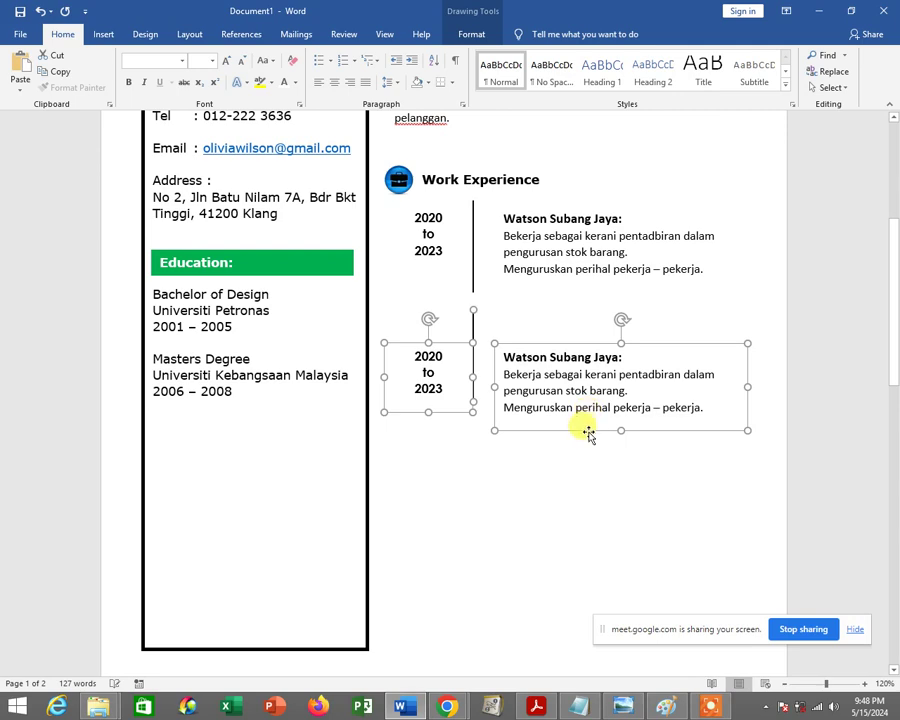
key("Up")
left_click(588, 440)
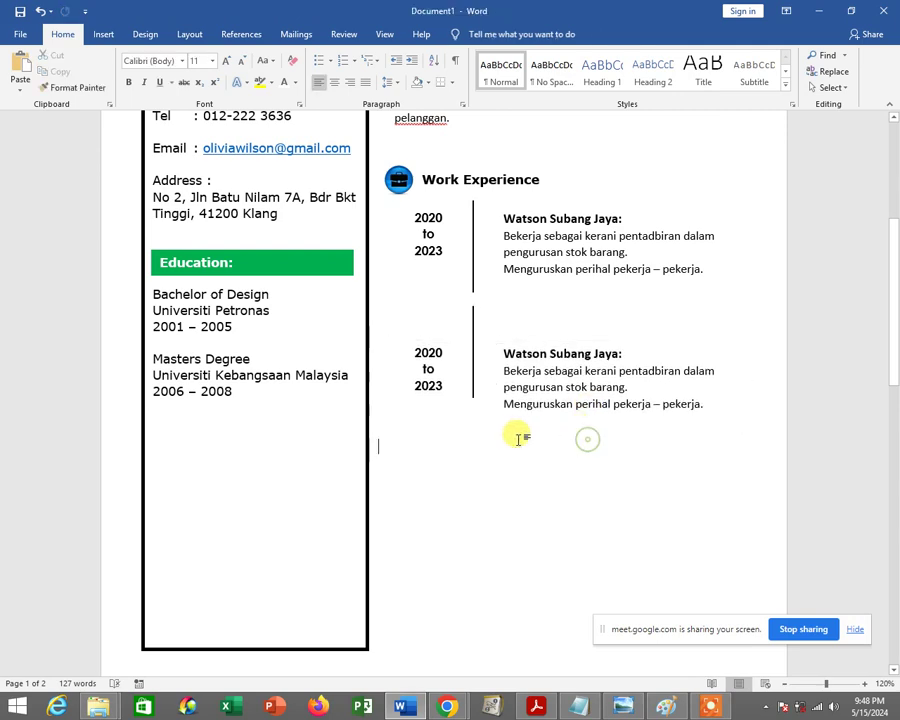
left_click(432, 370)
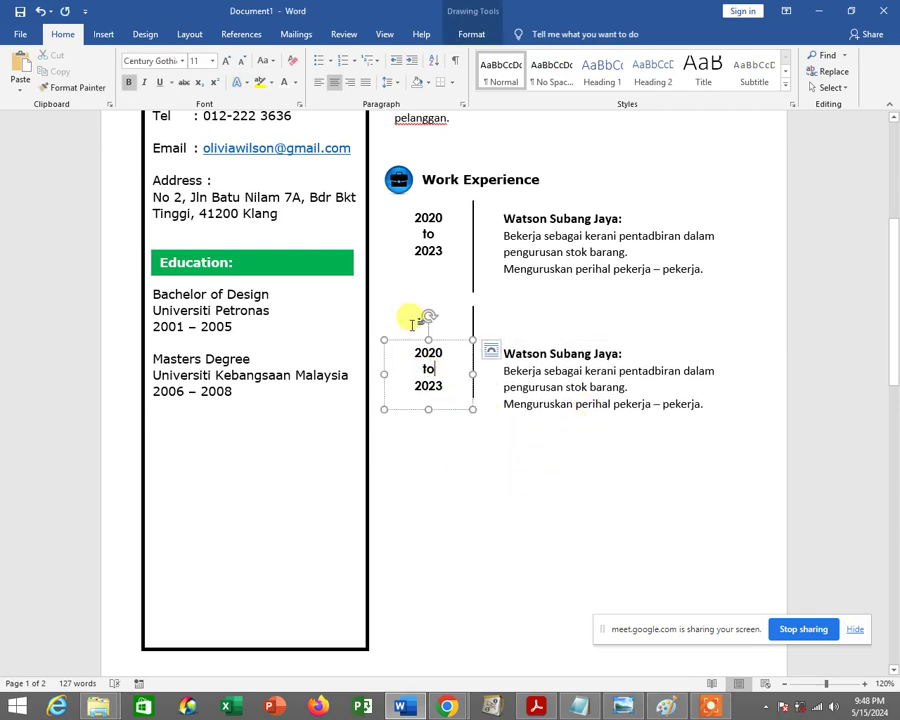
left_click_drag(430, 336, 437, 301)
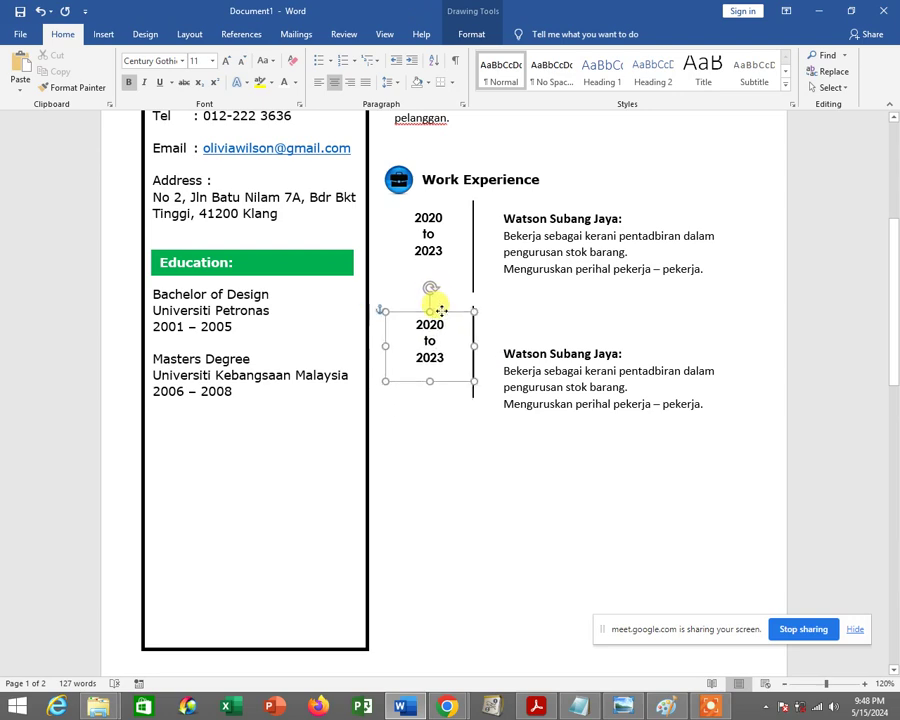
left_click(544, 342)
left_click_drag(544, 322, 550, 306)
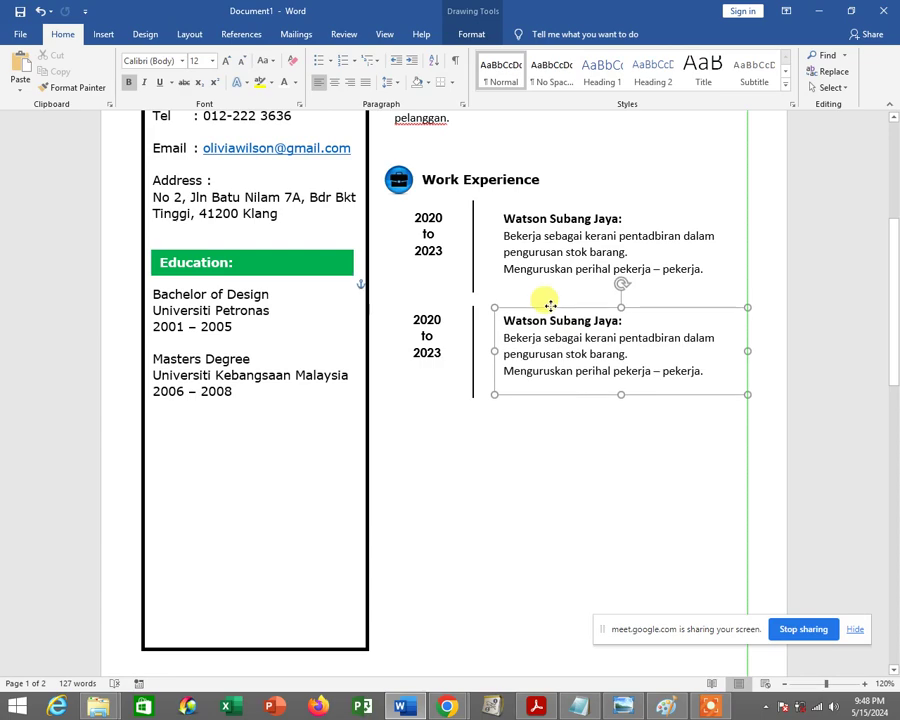
Change the second entry's dates from 2020 to 2023 into 2018 to 2020
left_click(568, 458)
scroll(572, 460, "up", 2)
scroll(572, 461, "up", 1)
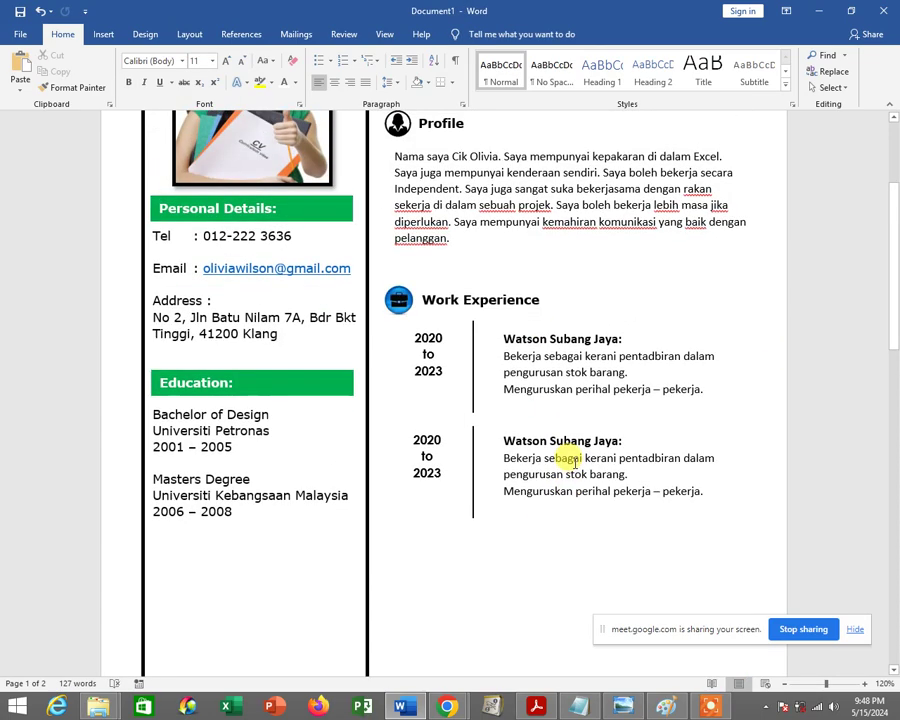
scroll(575, 462, "up", 2)
scroll(575, 462, "down", 1)
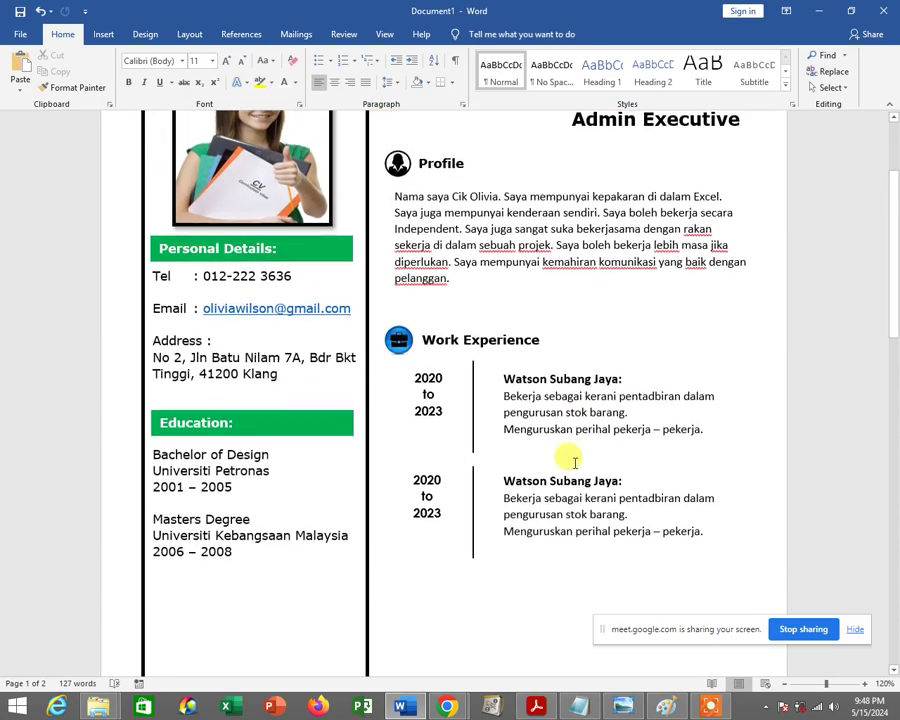
scroll(573, 460, "up", 1)
scroll(570, 456, "up", 1)
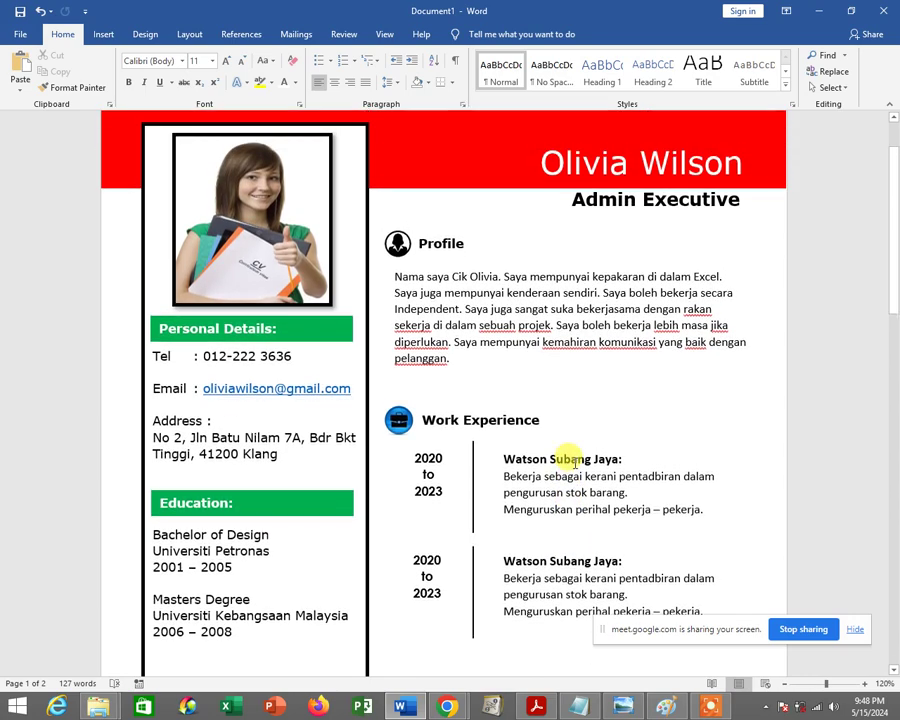
left_click(440, 561)
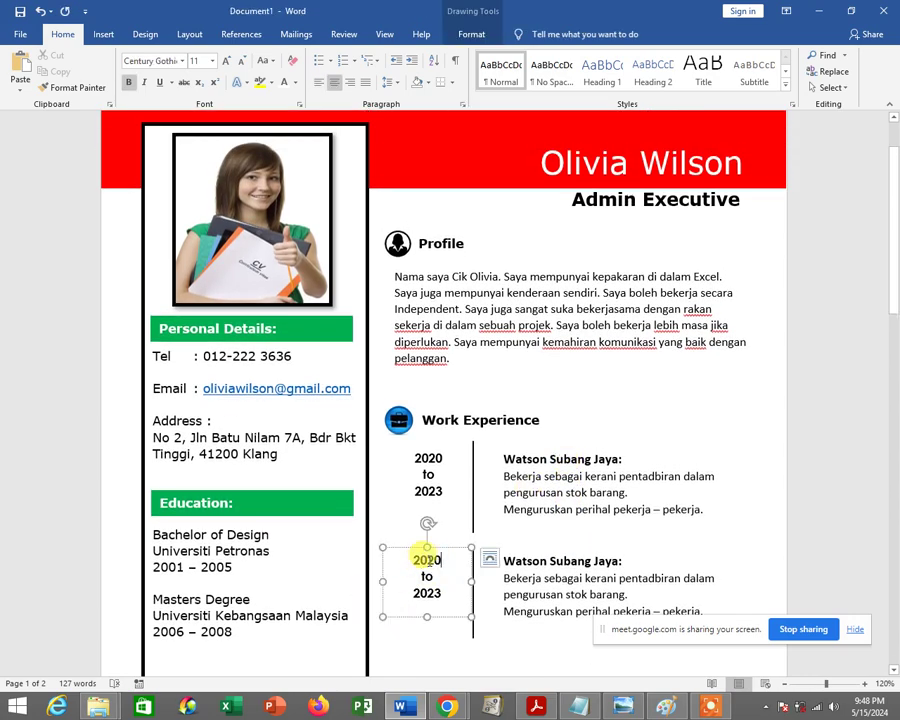
key("BackSpace")
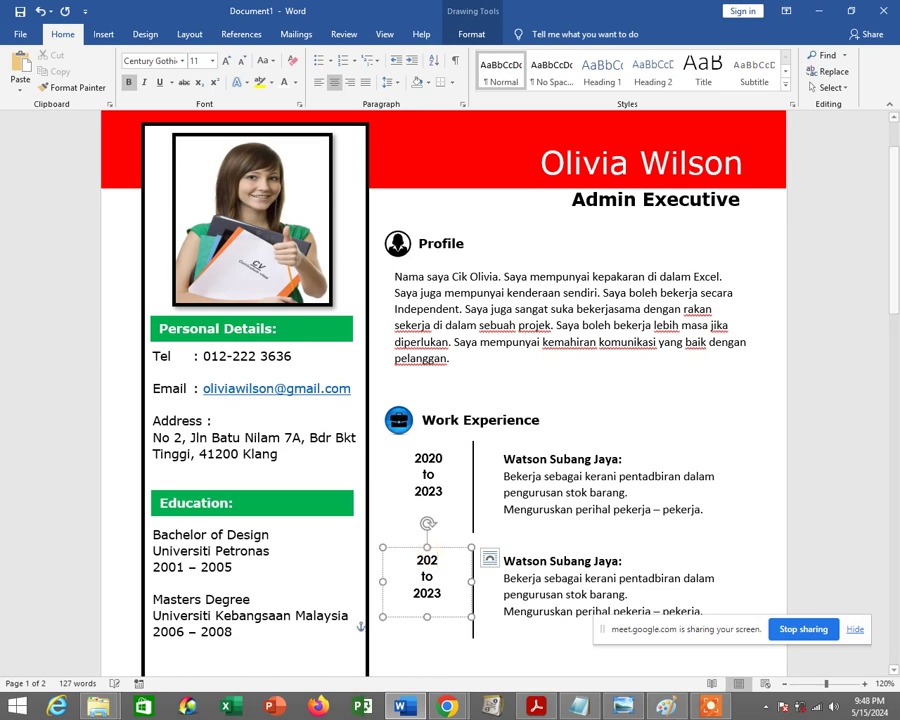
key("BackSpace")
type("18")
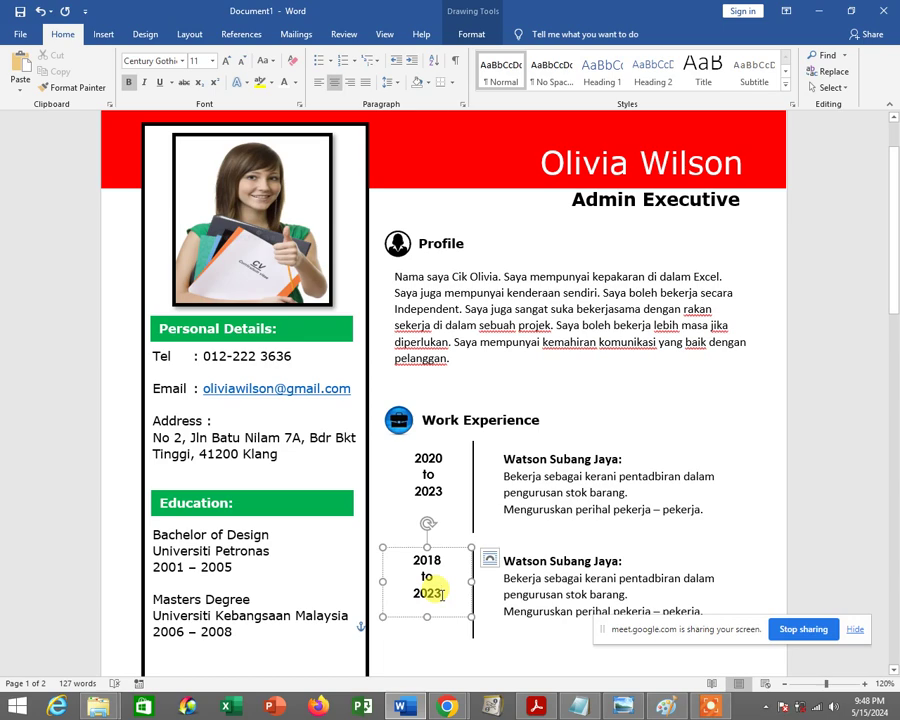
key("BackSpace")
type("0")
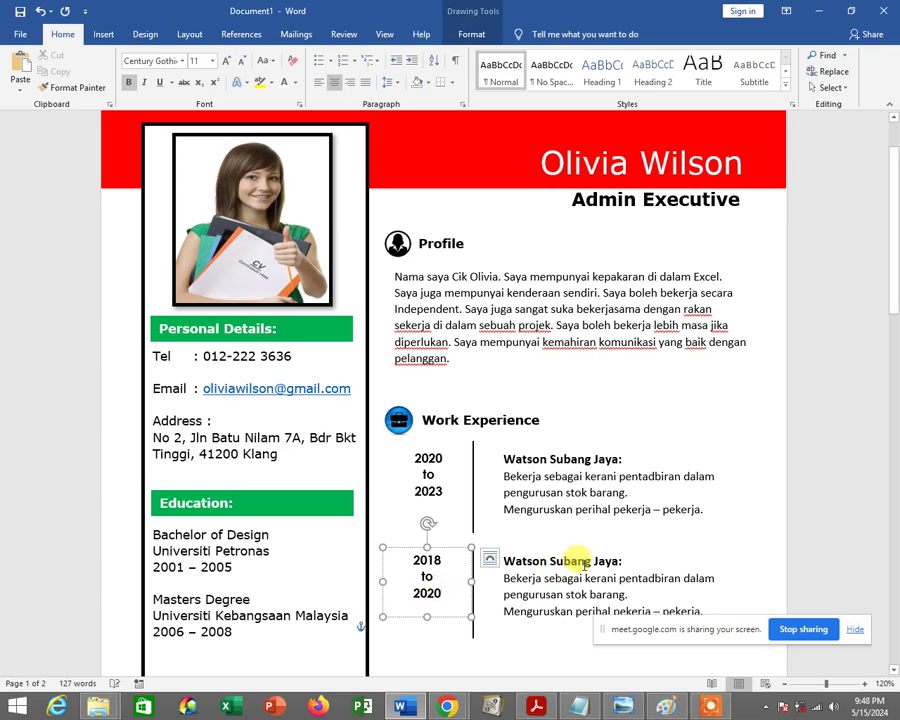
Replace Watson with Guardian in the second entry's Subang Jaya heading
left_click(549, 561)
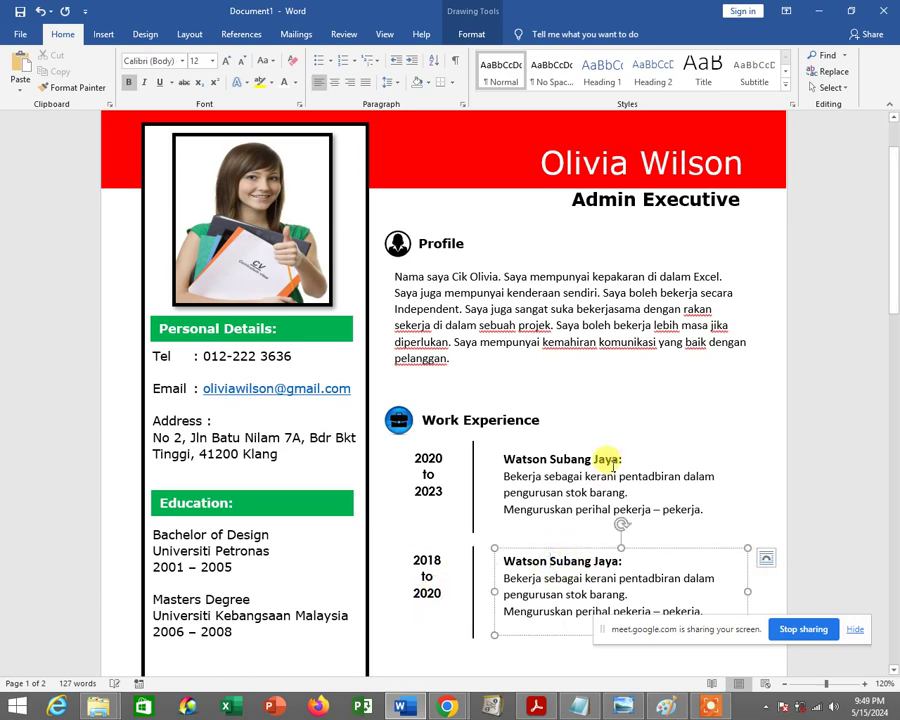
key("BackSpace")
key("BackSpace")
key("BackSpace")
key("BackSpace")
key("BackSpace")
key("BackSpace")
key("BackSpace")
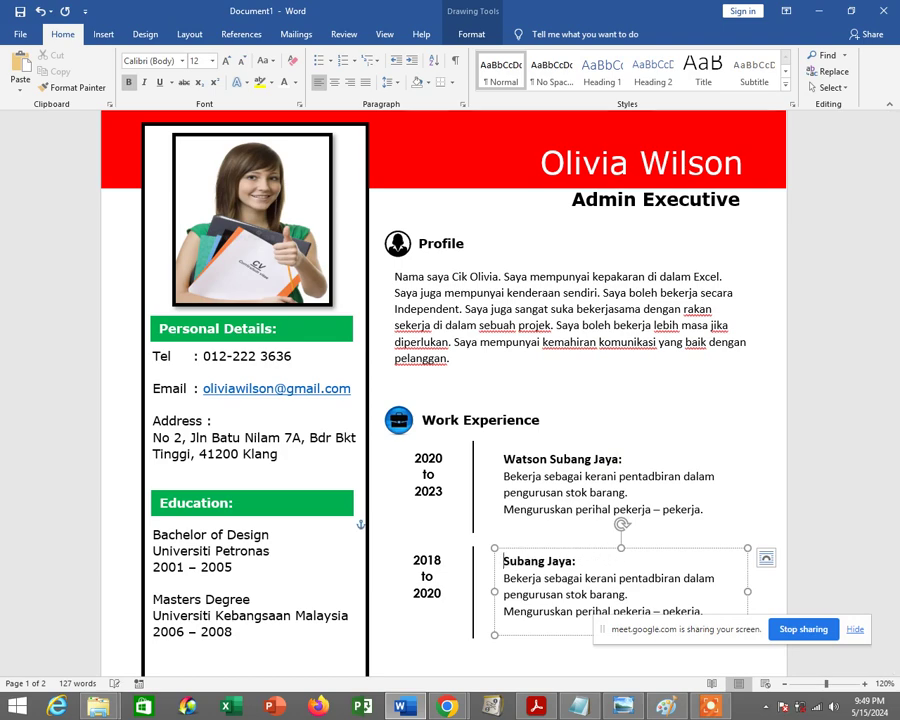
type("Gua")
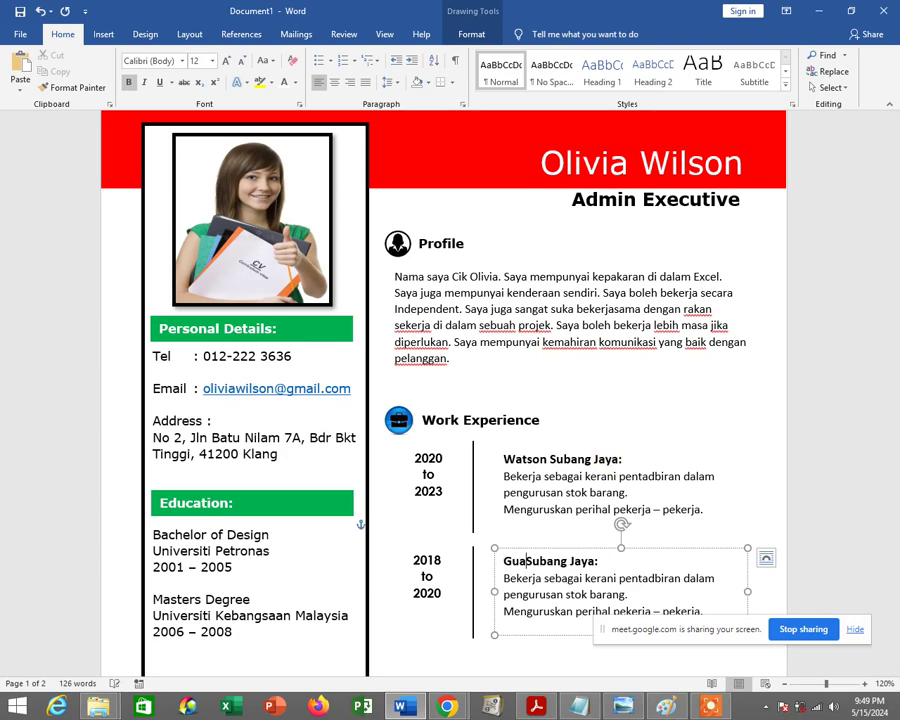
type("rdian")
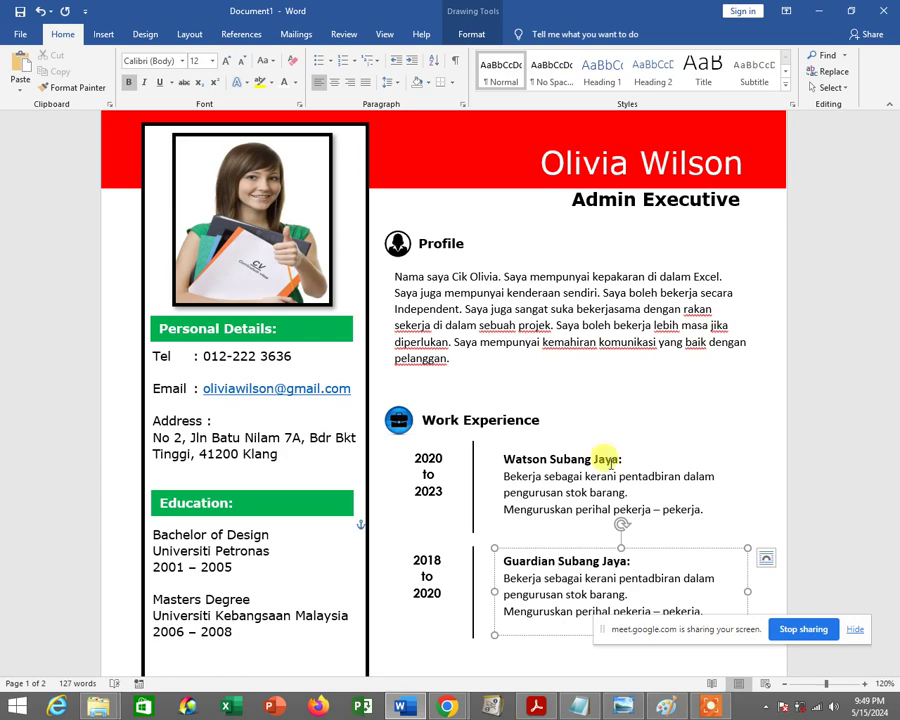
left_click(444, 632)
scroll(446, 630, "down", 1)
scroll(446, 623, "up", 1)
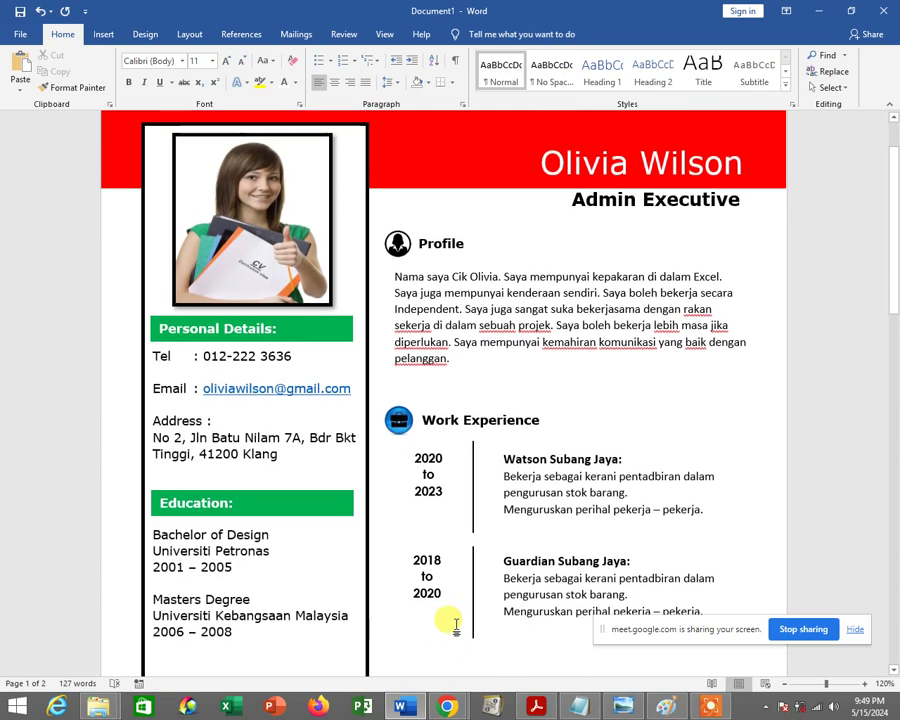
scroll(528, 625, "down", 2)
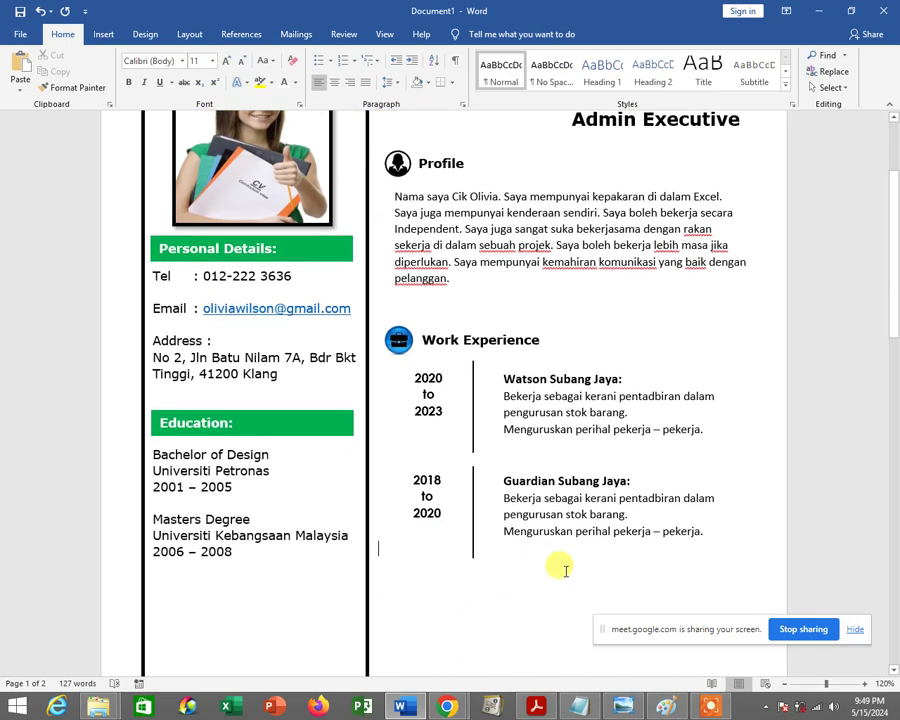
scroll(534, 550, "up", 2)
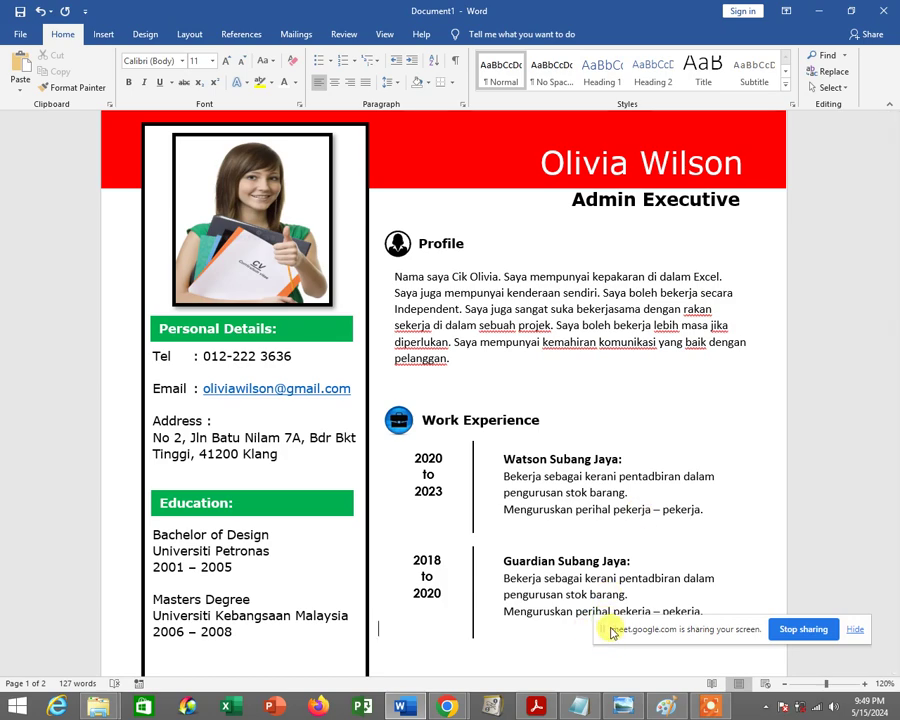
left_click_drag(609, 628, 611, 651)
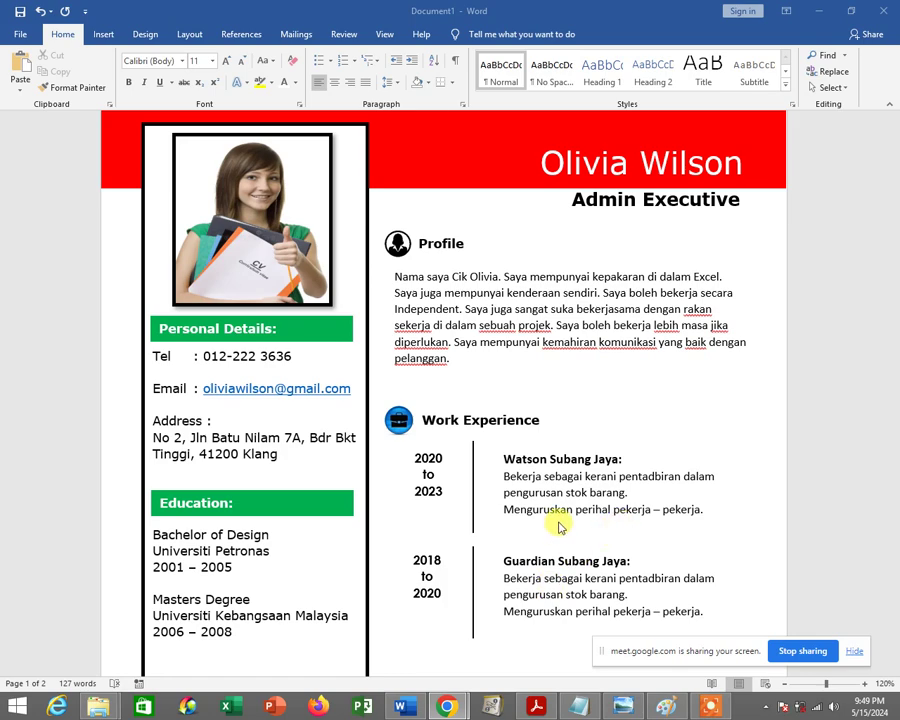
left_click(818, 12)
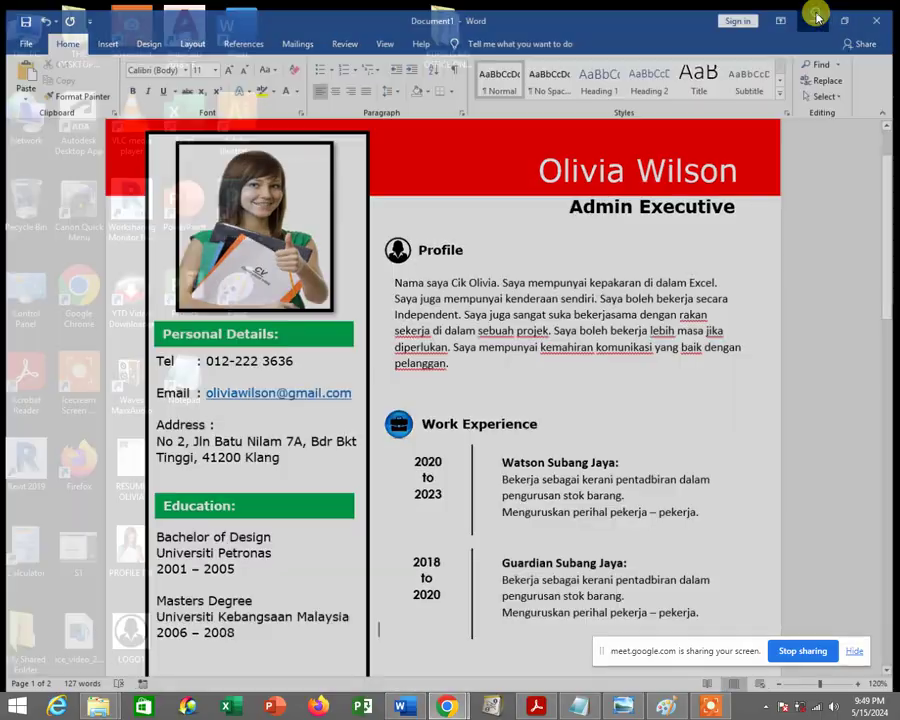
left_click(447, 707)
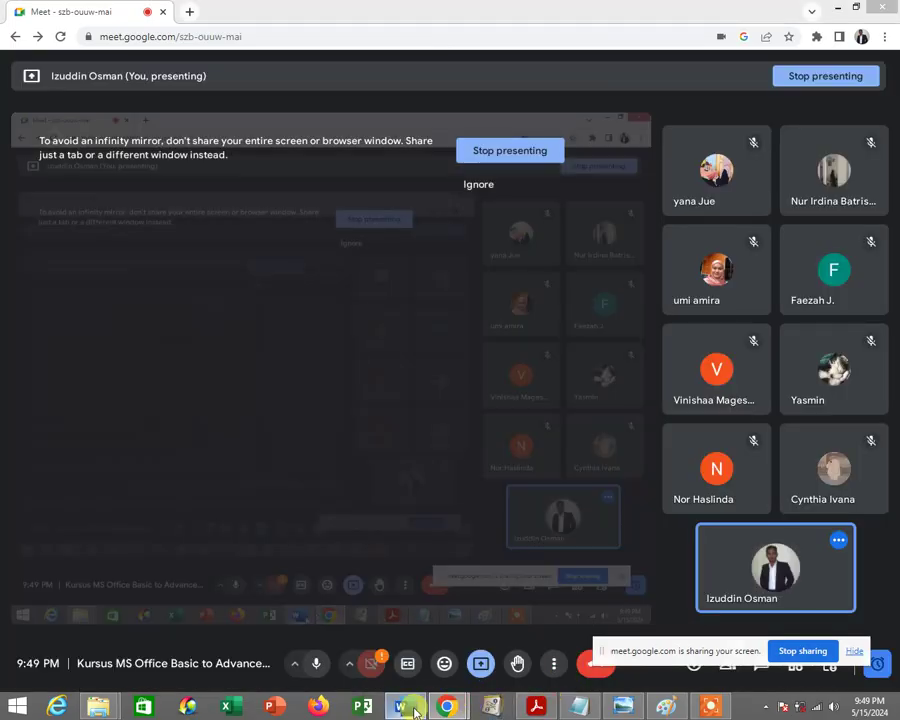
left_click(403, 707)
left_click(880, 610)
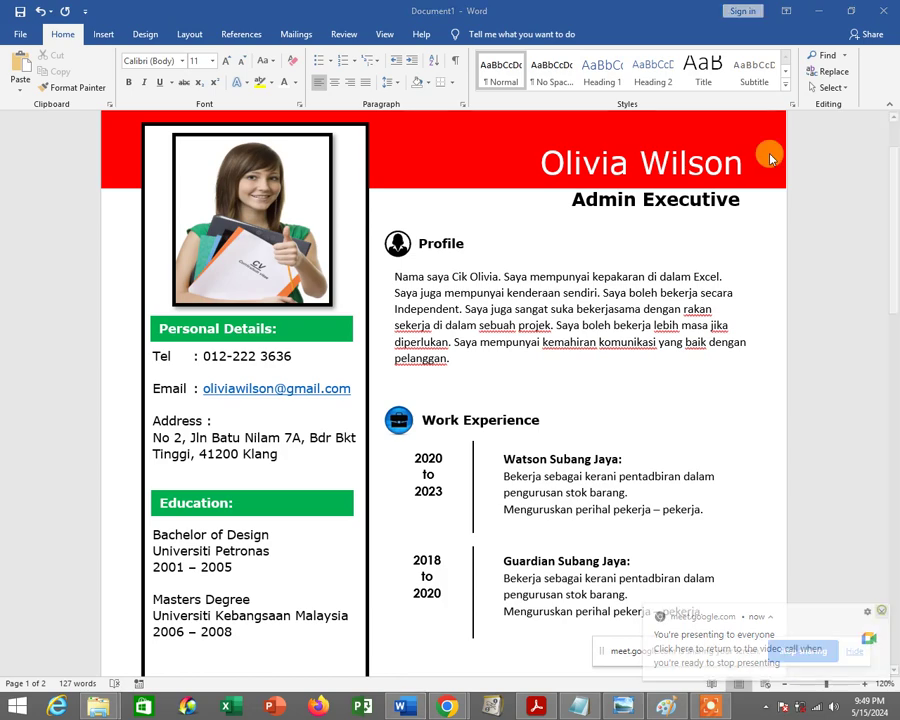
Restore down and narrow the Word window, then zoom the page out to 90%
left_click(851, 12)
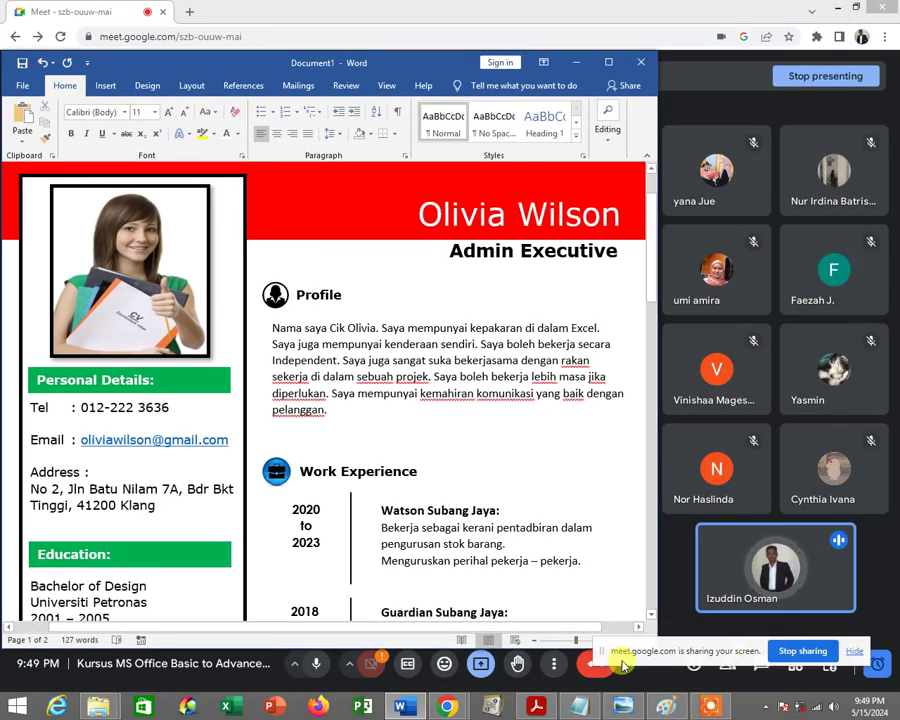
mouse_move(600, 651)
left_mouse_down()
mouse_move(648, 87)
mouse_move(623, 68)
left_mouse_up()
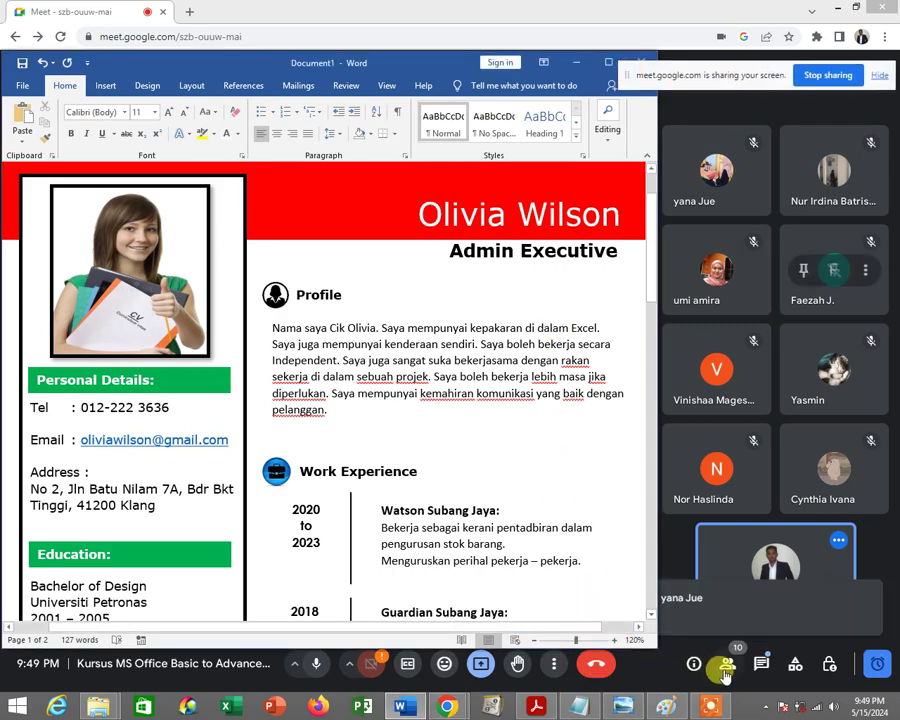
mouse_move(656, 534)
left_mouse_down()
mouse_move(658, 526)
mouse_move(626, 537)
mouse_move(656, 536)
left_mouse_up()
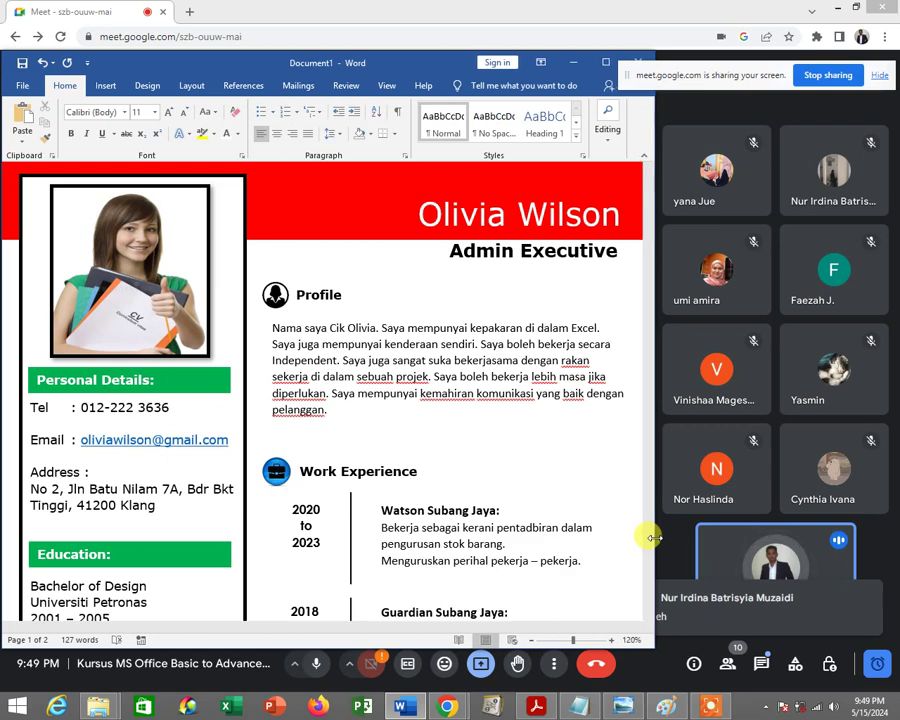
left_click(532, 640)
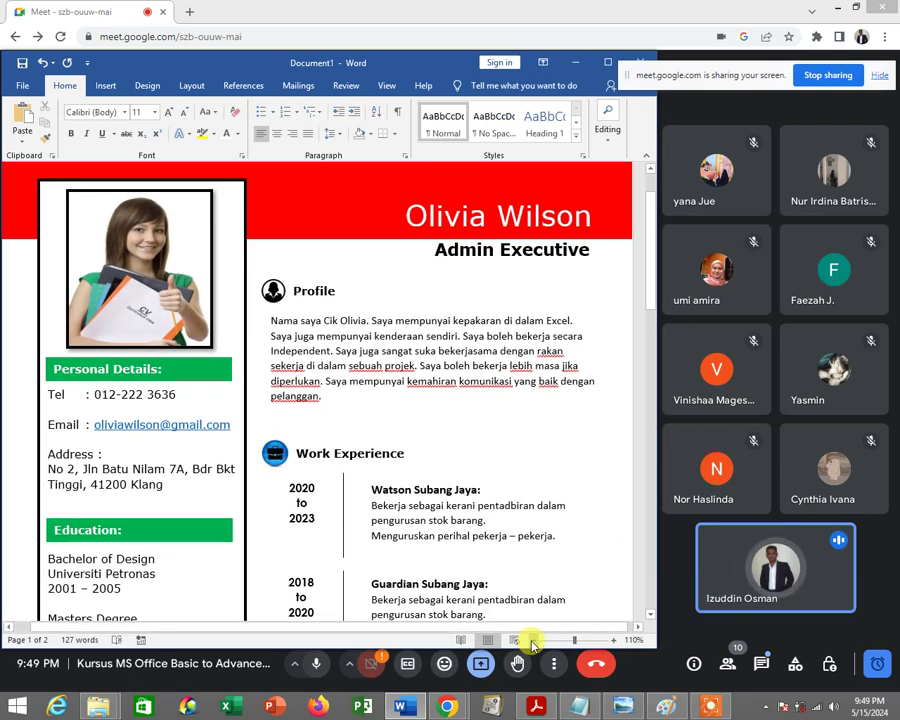
left_click(532, 642)
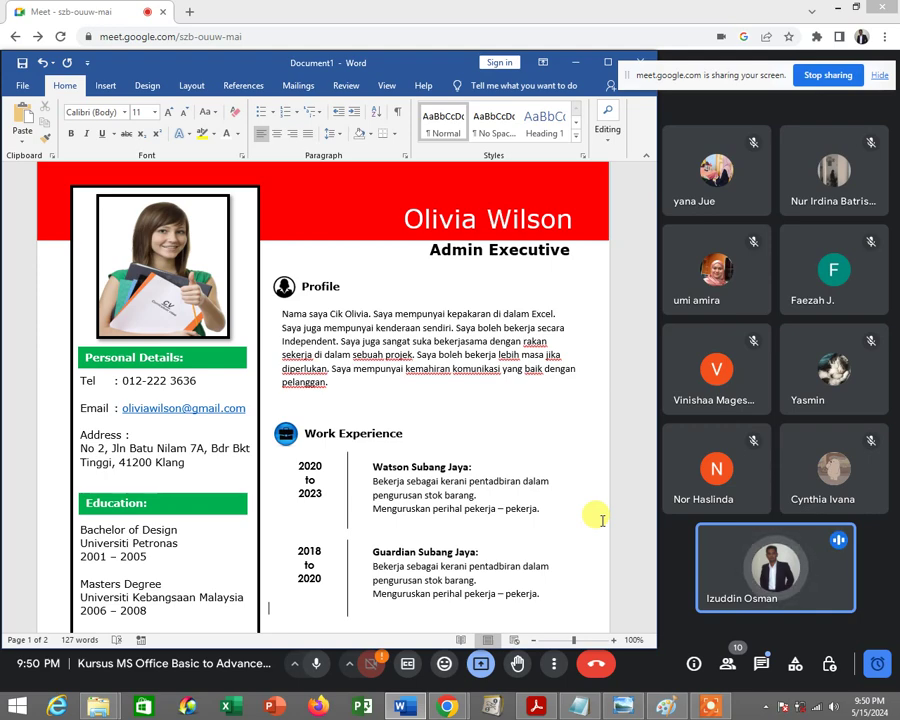
left_click(533, 640)
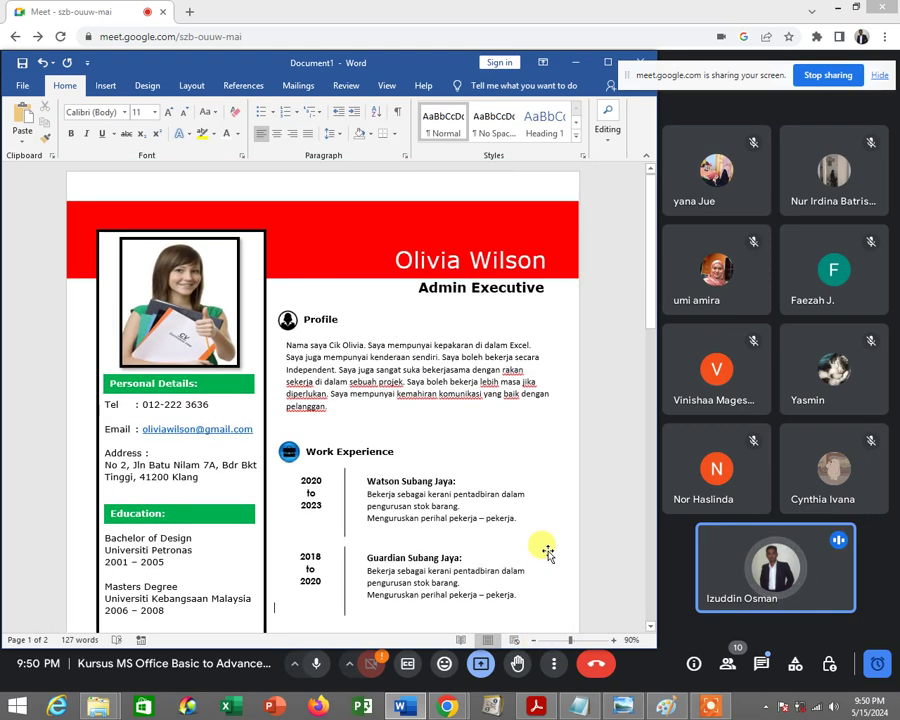
scroll(546, 551, "down", 1)
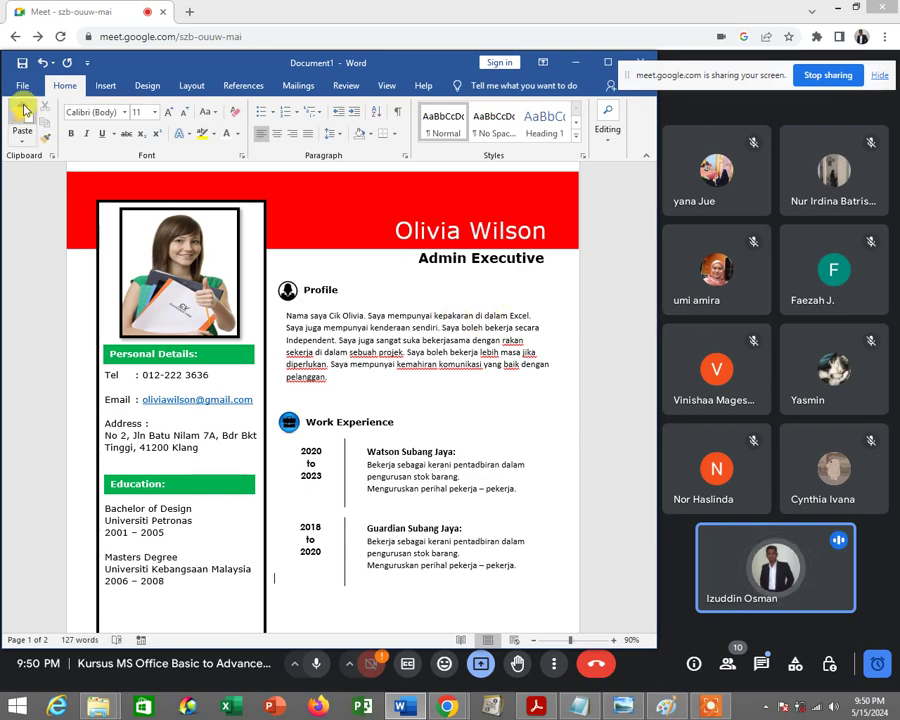
Maximize Word and open the Save As dialog with Desktop chosen as the location
left_click(608, 62)
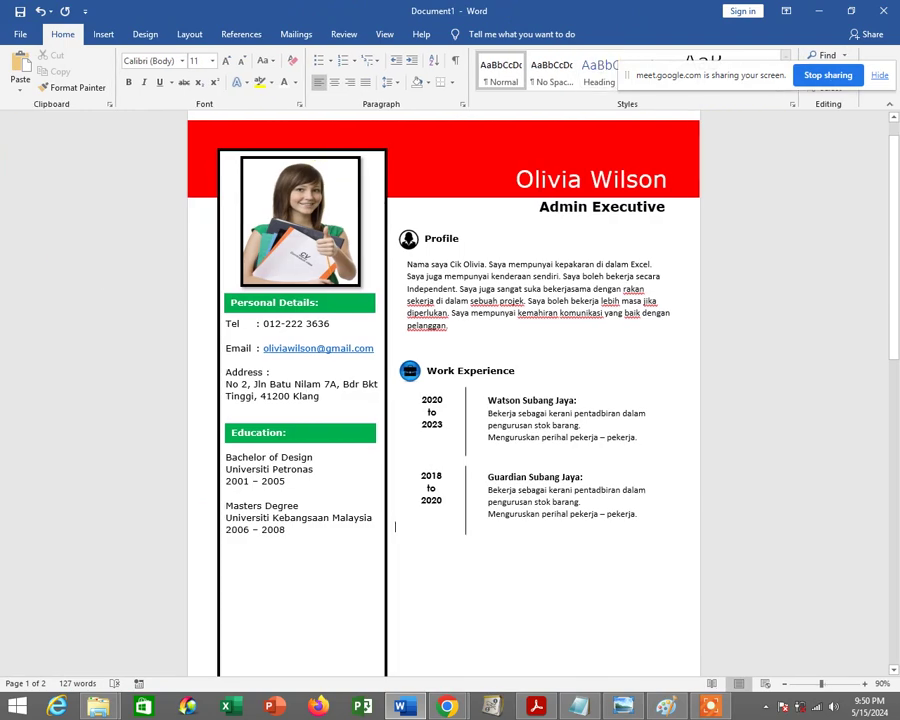
left_click(20, 36)
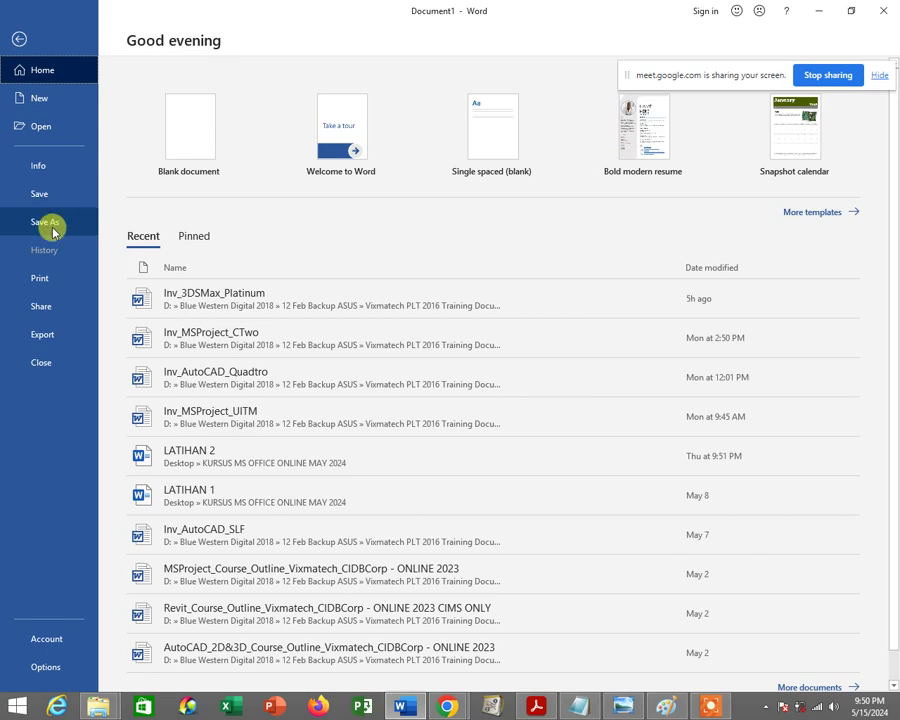
left_click(18, 38)
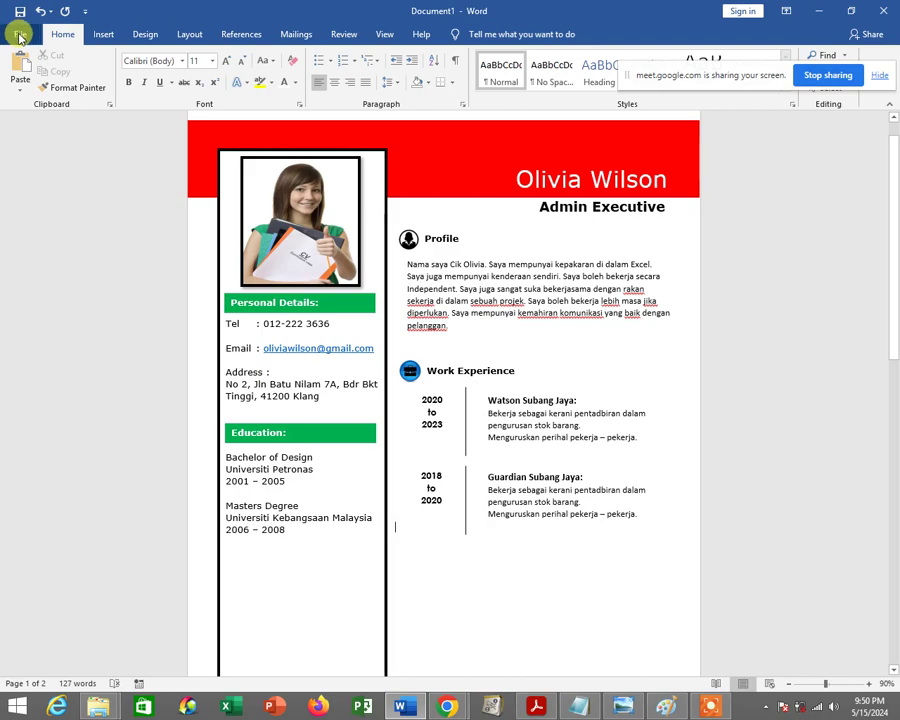
left_click(20, 37)
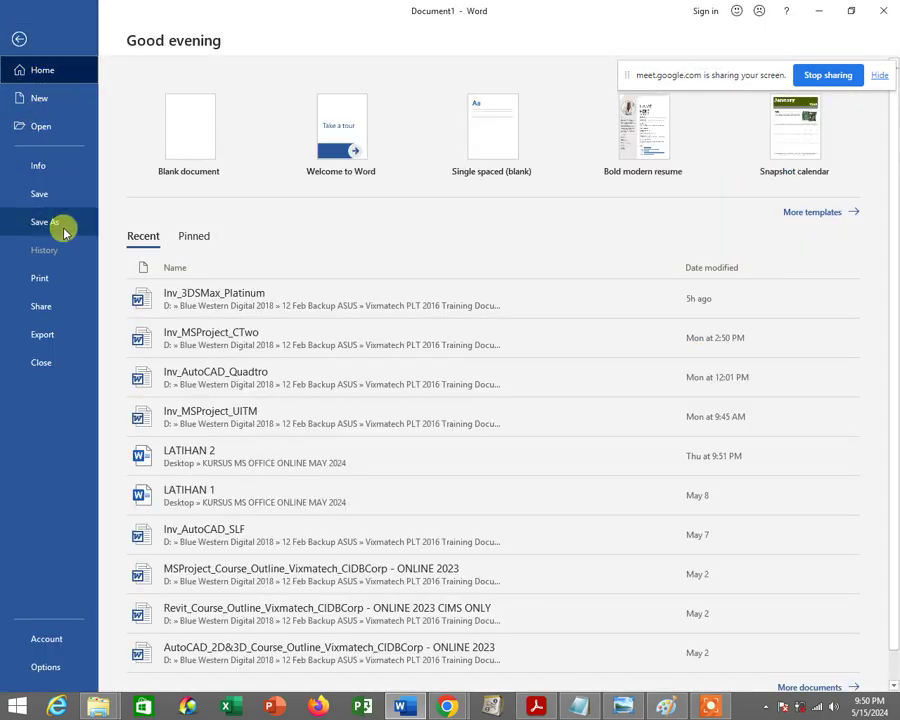
left_click(63, 232)
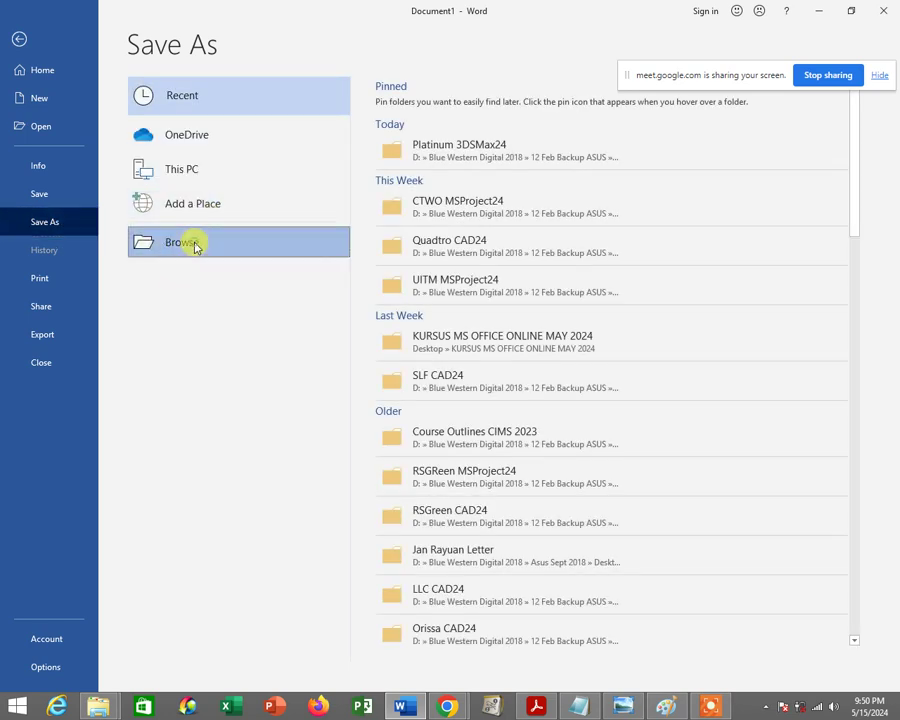
left_click(192, 242)
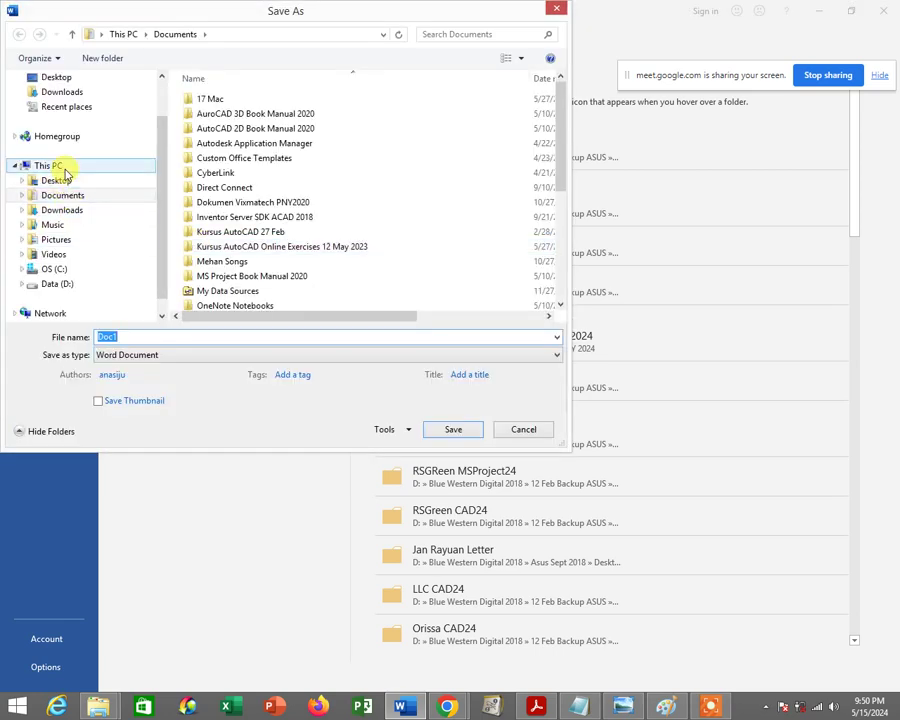
left_click(55, 181)
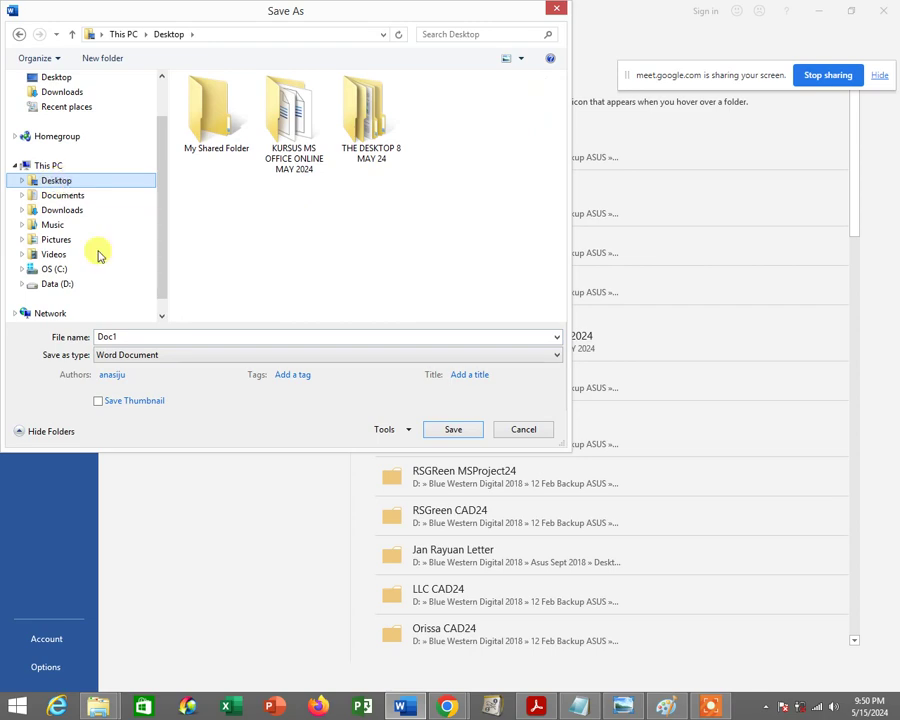
Name the file RESUME SAYE as a Word Document and save it
left_click(132, 337)
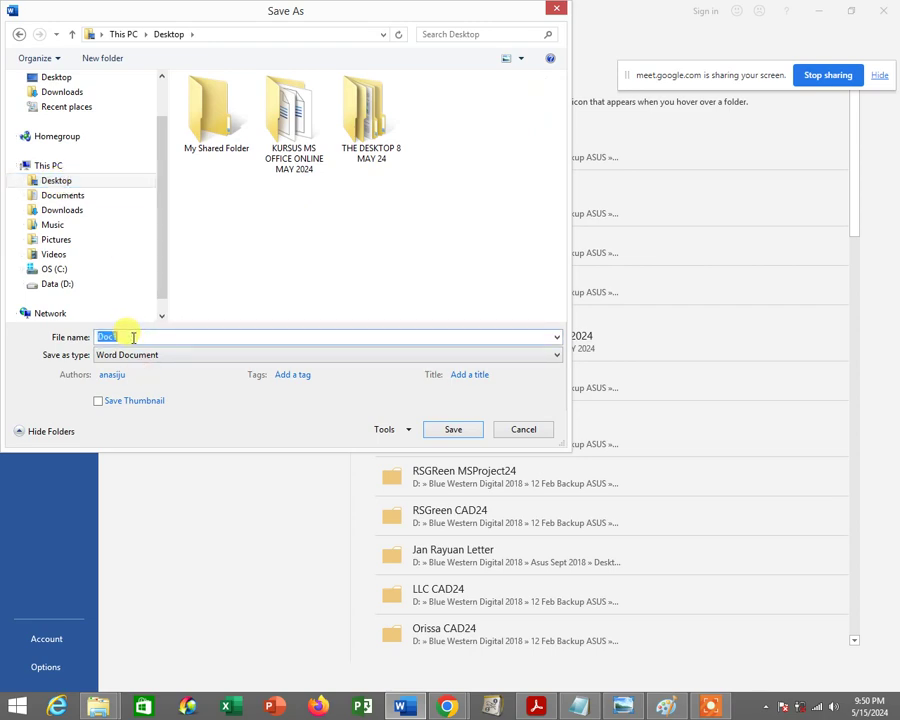
type("re")
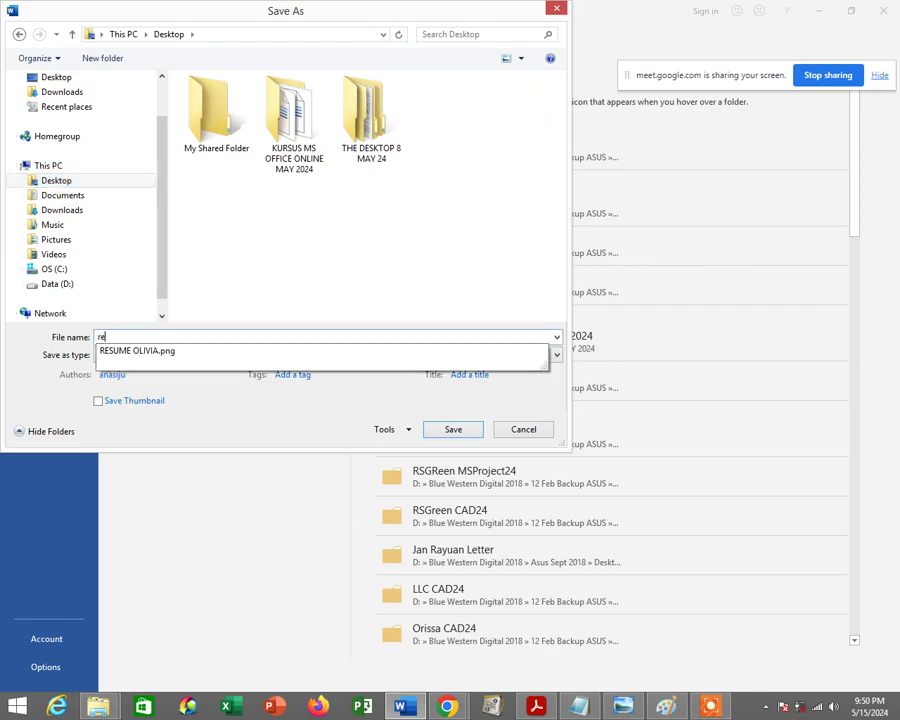
key("BackSpace")
key("BackSpace")
type("resum")
type("e saye")
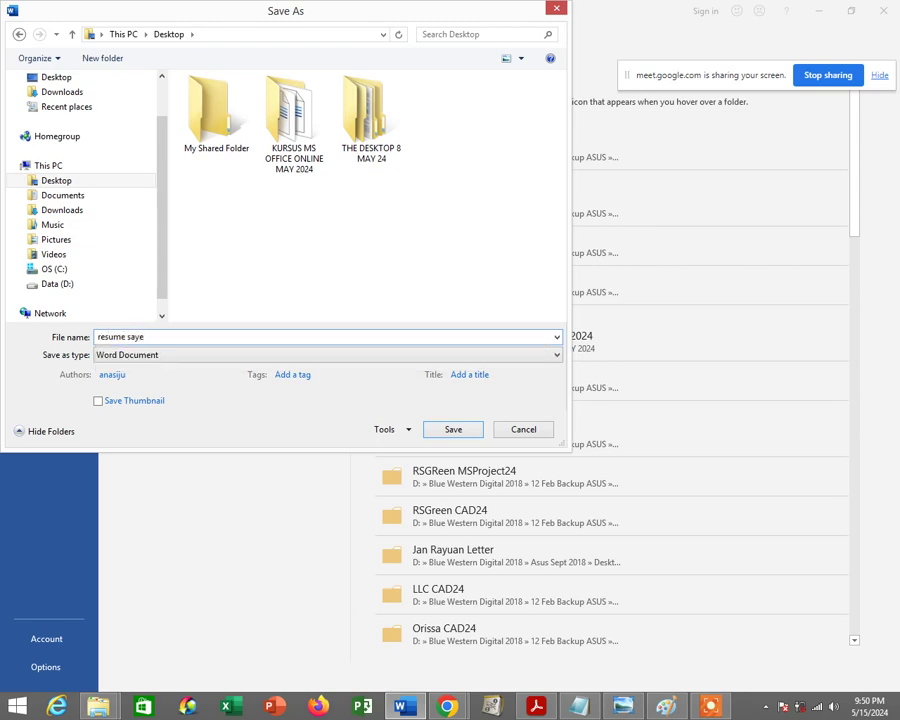
key("BackSpace")
key("BackSpace")
key("BackSpace")
key("BackSpace")
key("BackSpace")
key("BackSpace")
type("RESUME")
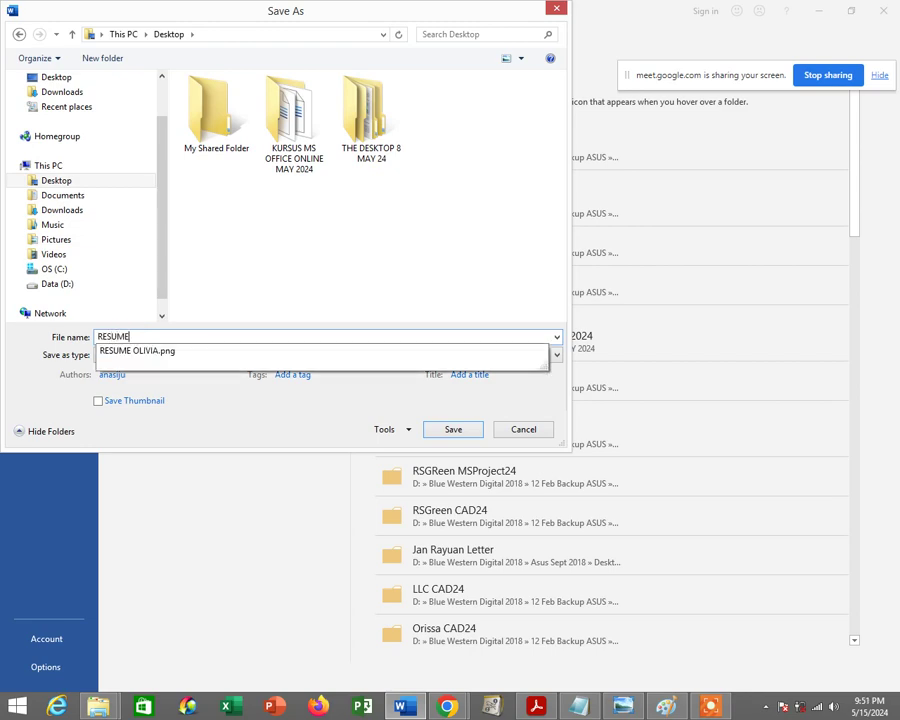
type(" SAYE")
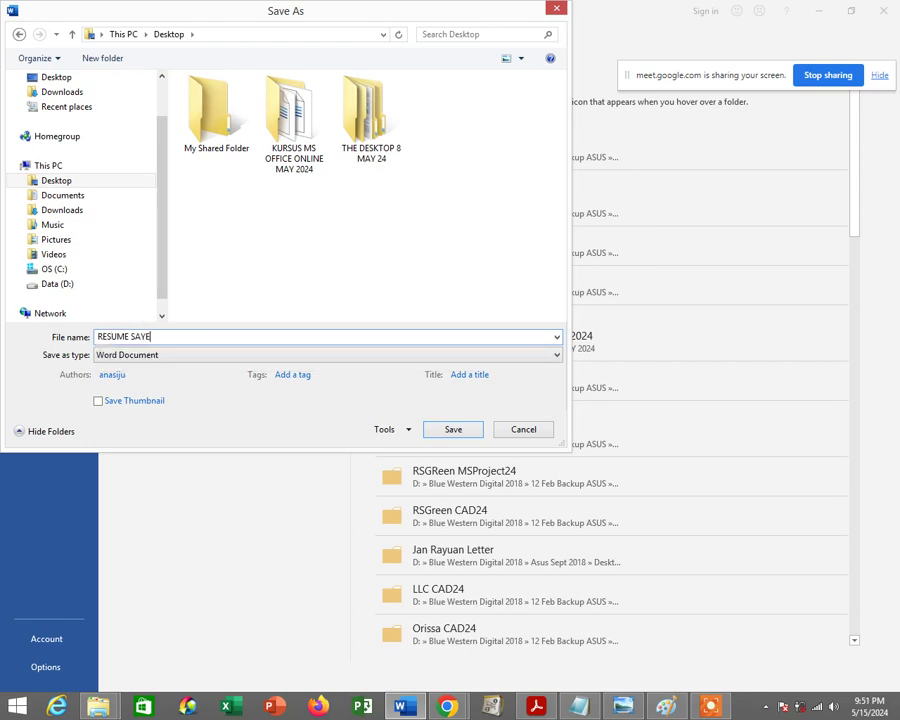
left_click(455, 430)
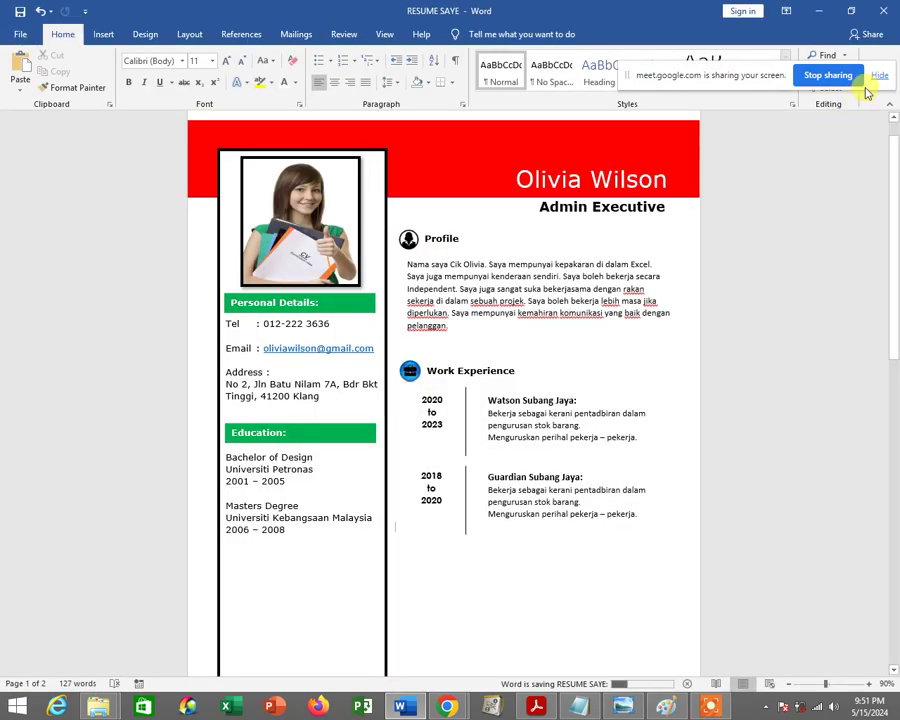
Close the resume, move the RESUME SAYE icon beside the other files, and reopen it
left_click(884, 12)
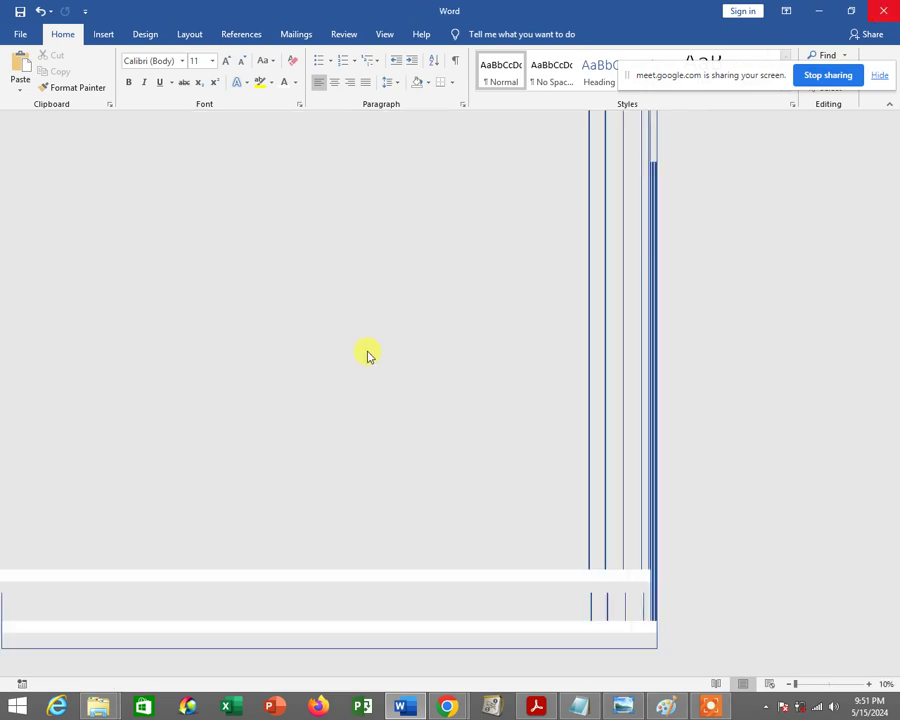
left_click(482, 396)
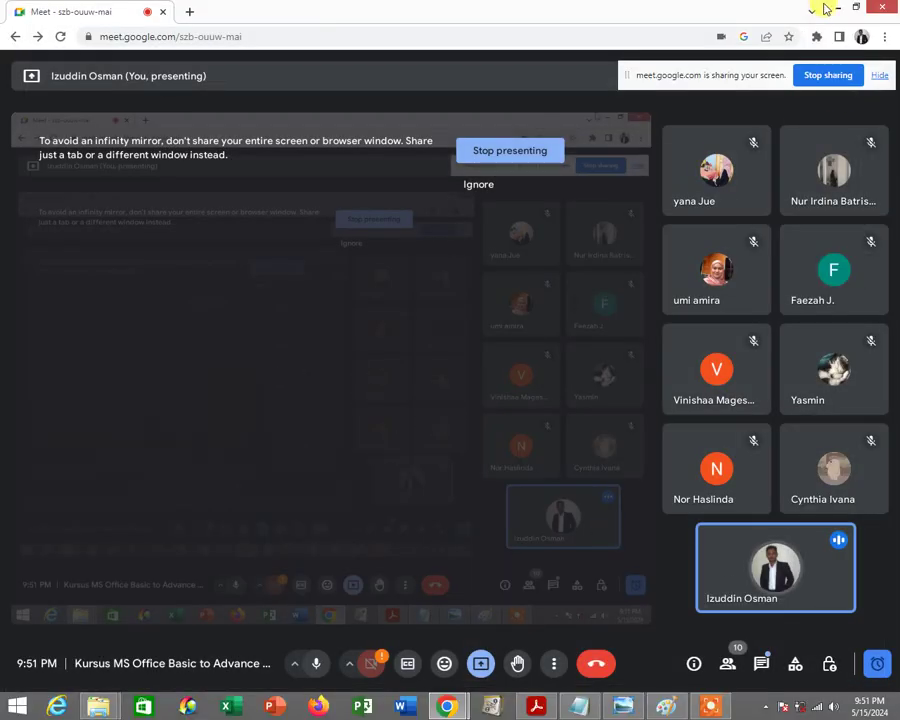
left_click(838, 8)
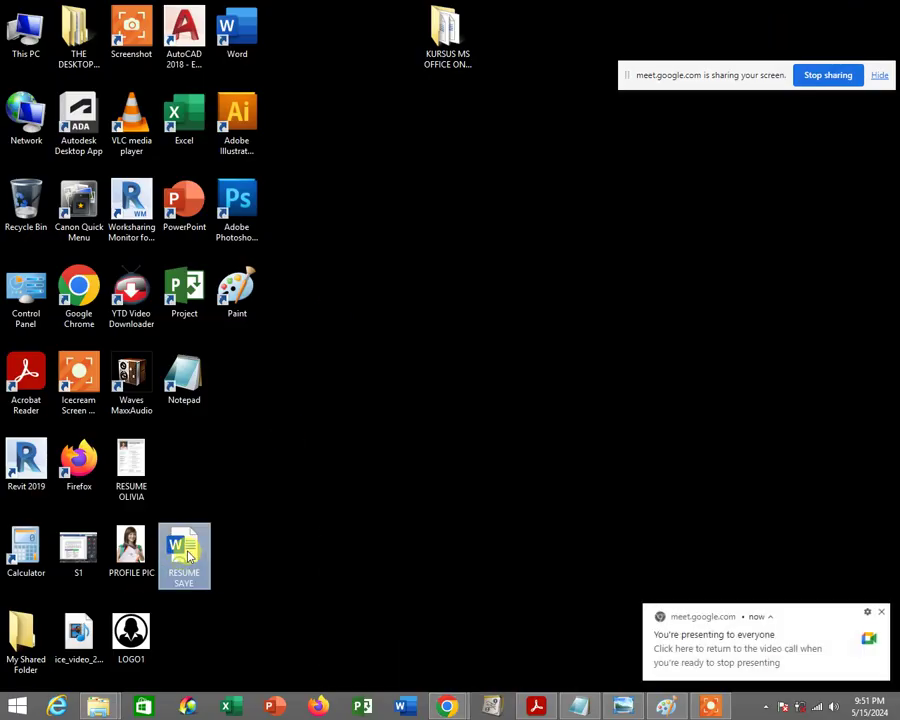
left_click_drag(187, 557, 292, 471)
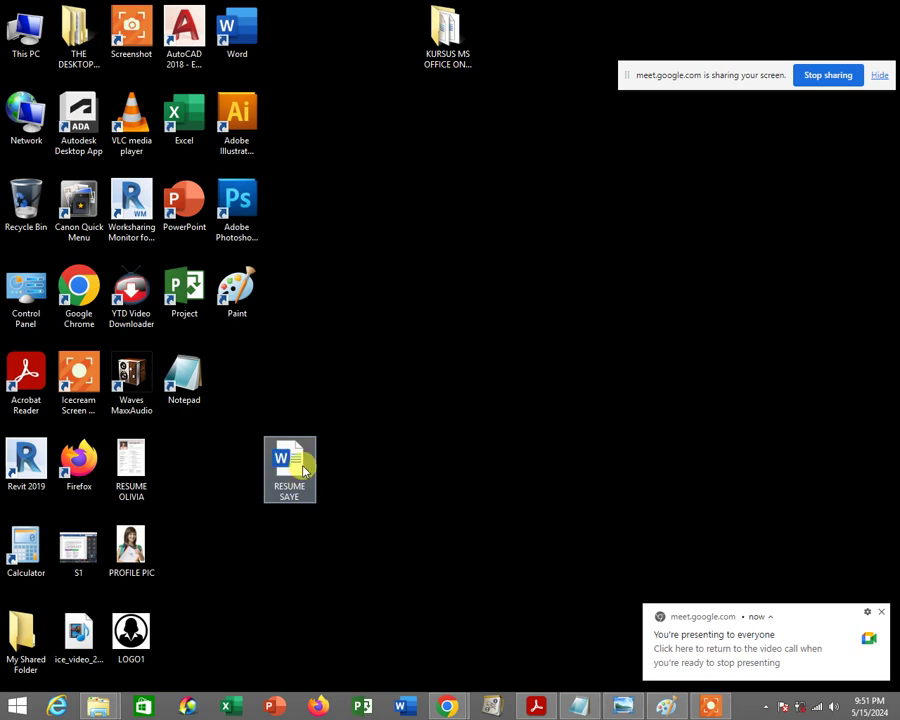
double_click(305, 472)
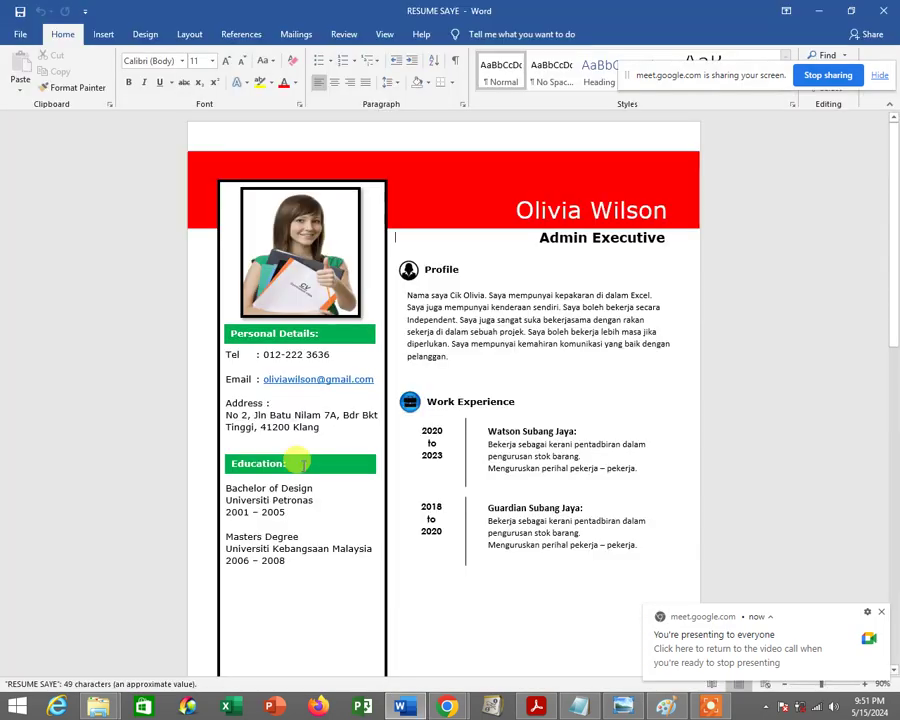
left_click(815, 12)
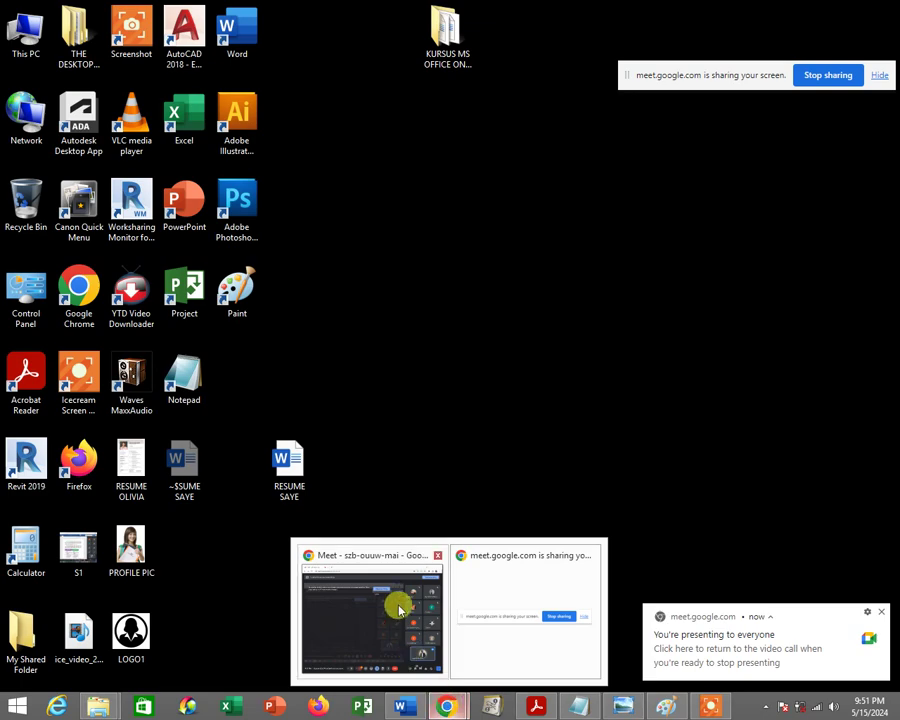
Bring back the video call and Notepad, then enlarge and reposition the Notepad window
left_click(398, 607)
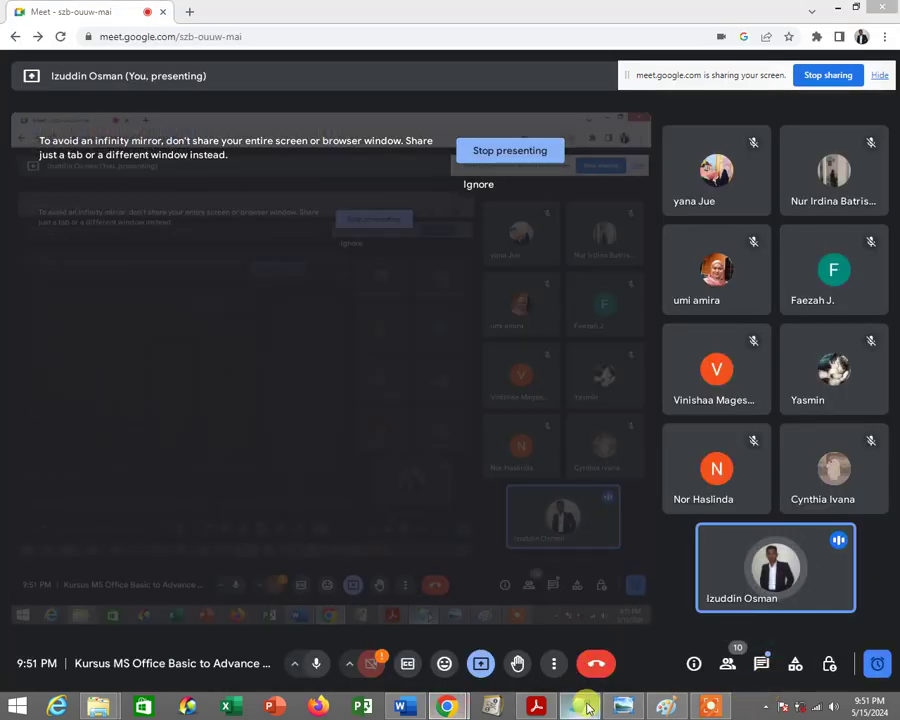
left_click(587, 708)
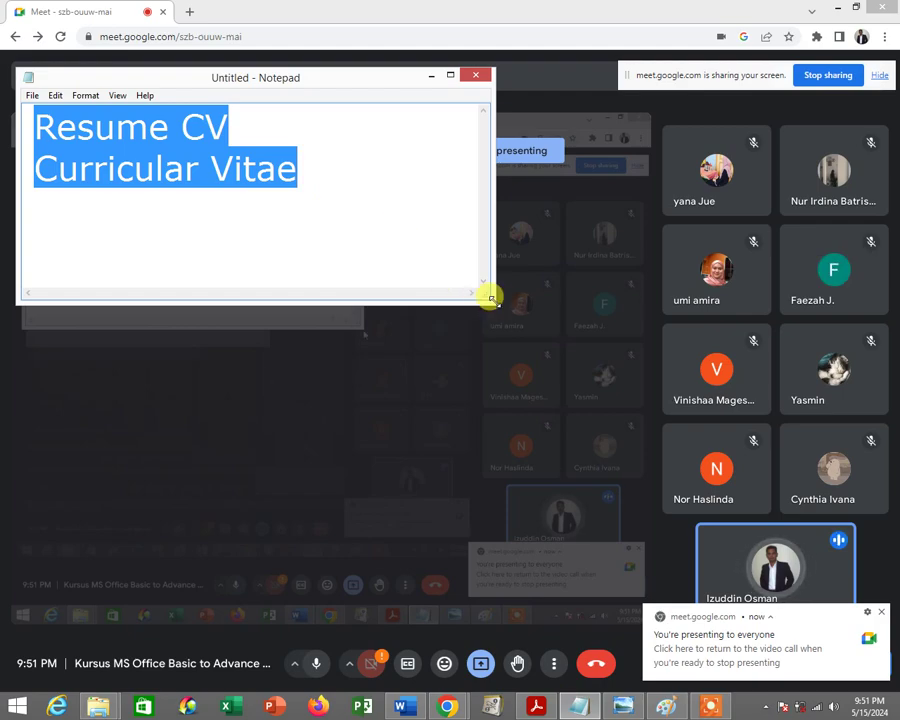
left_click_drag(491, 297, 524, 314)
left_click_drag(352, 80, 345, 120)
Replace the Resume CV notes with 'Esok Word Advance' and a second line 'Intro to Exce'
left_click_drag(316, 200, 5, 163)
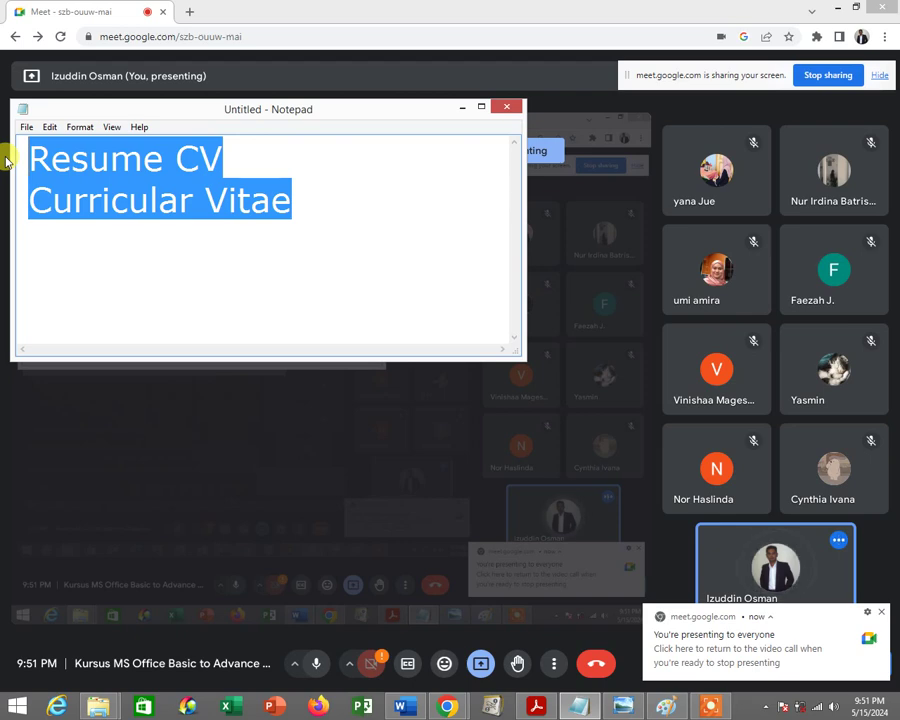
key("Delete")
type("e")
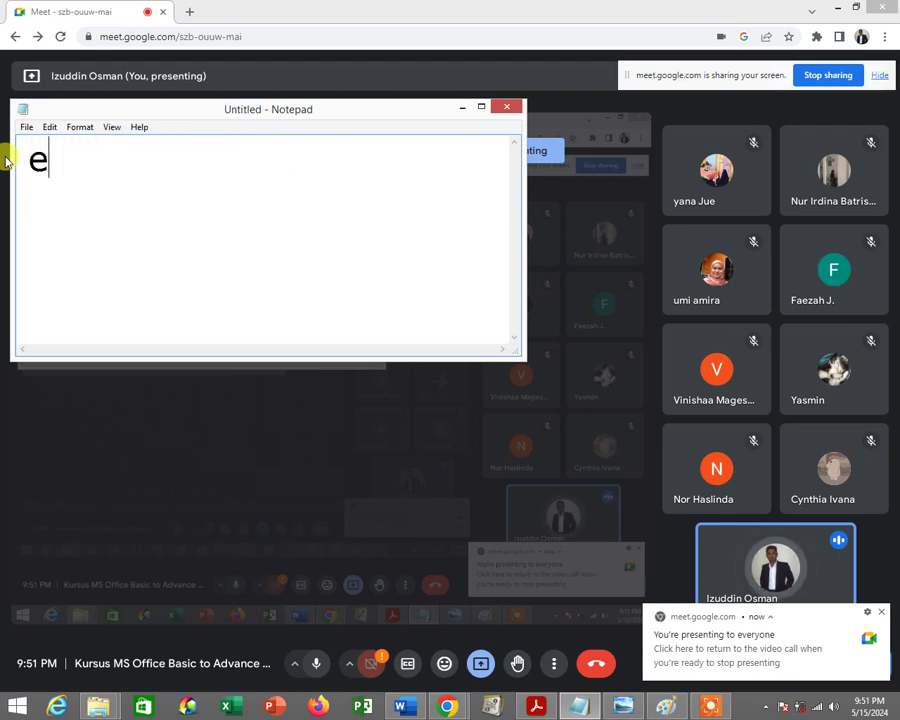
type("S")
key("BackSpace")
key("BackSpace")
type("E")
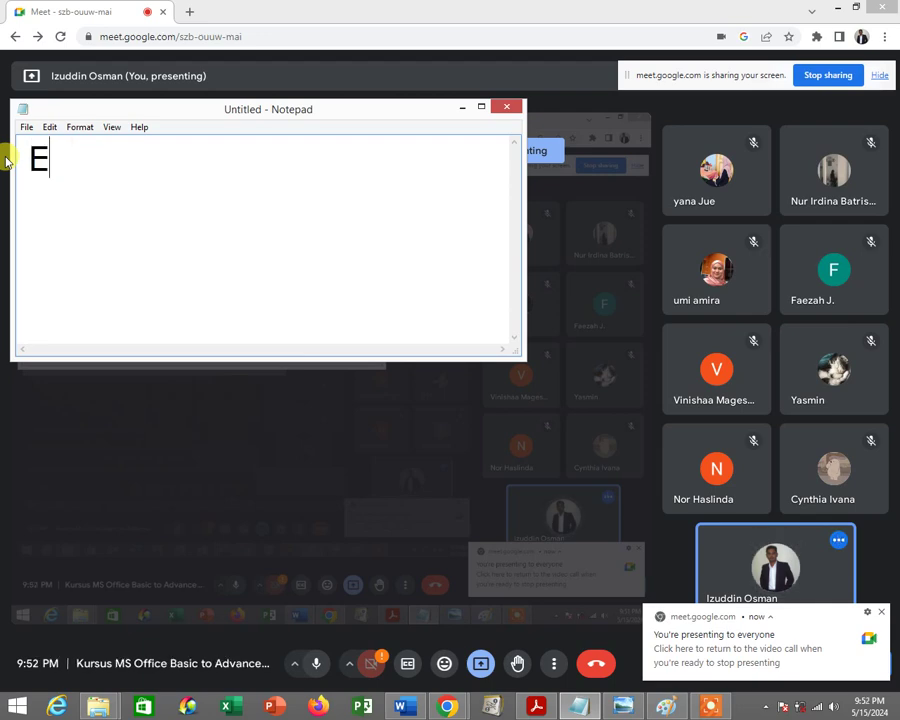
type("sok Wor")
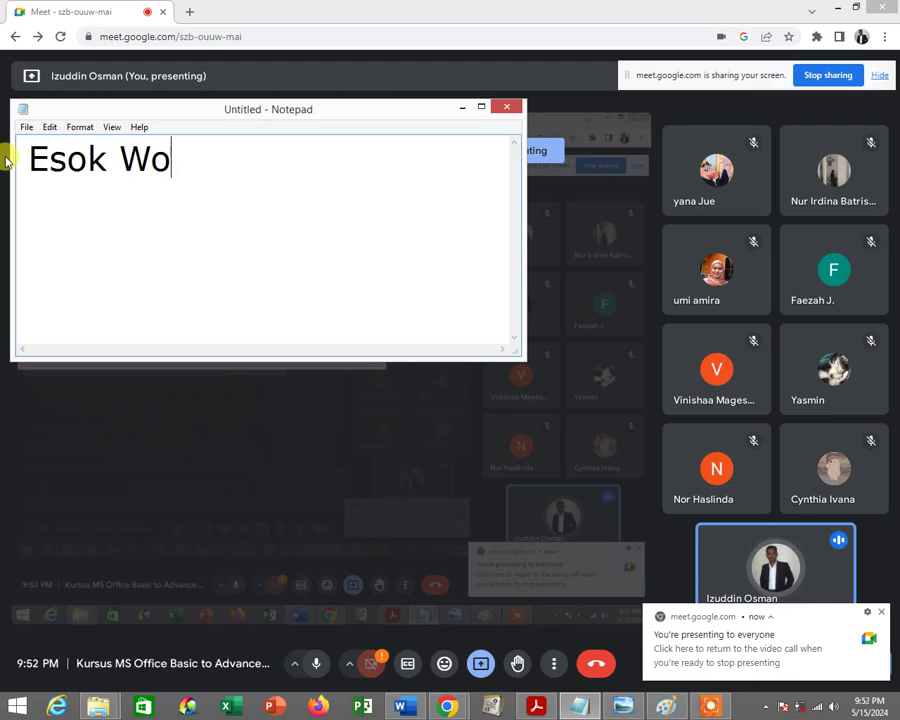
type("d A")
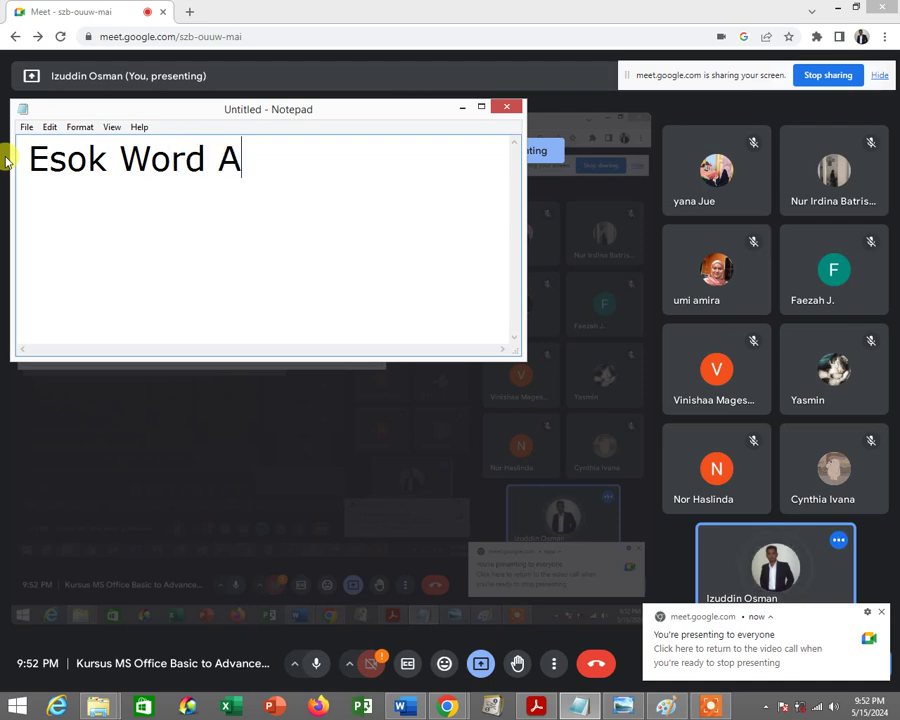
type("dvance")
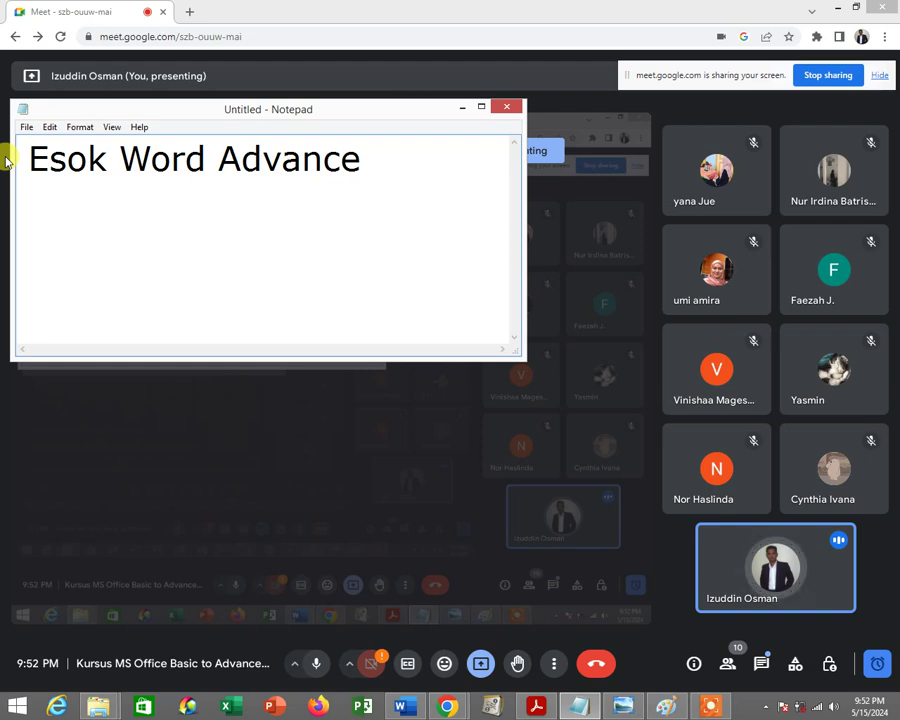
key("Return")
key("Return")
type("Intro ")
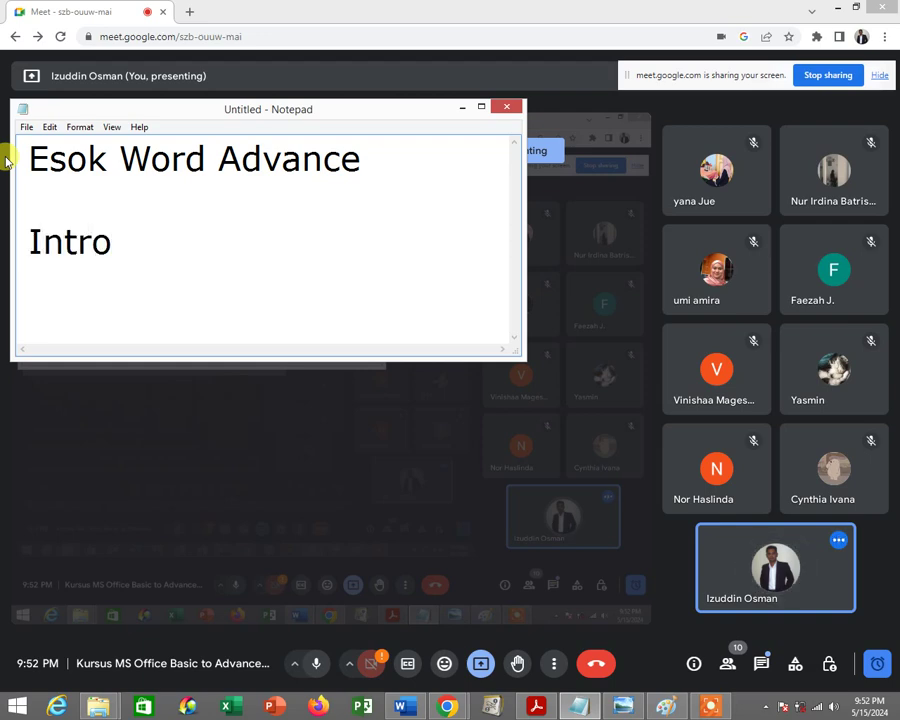
type("o Ex")
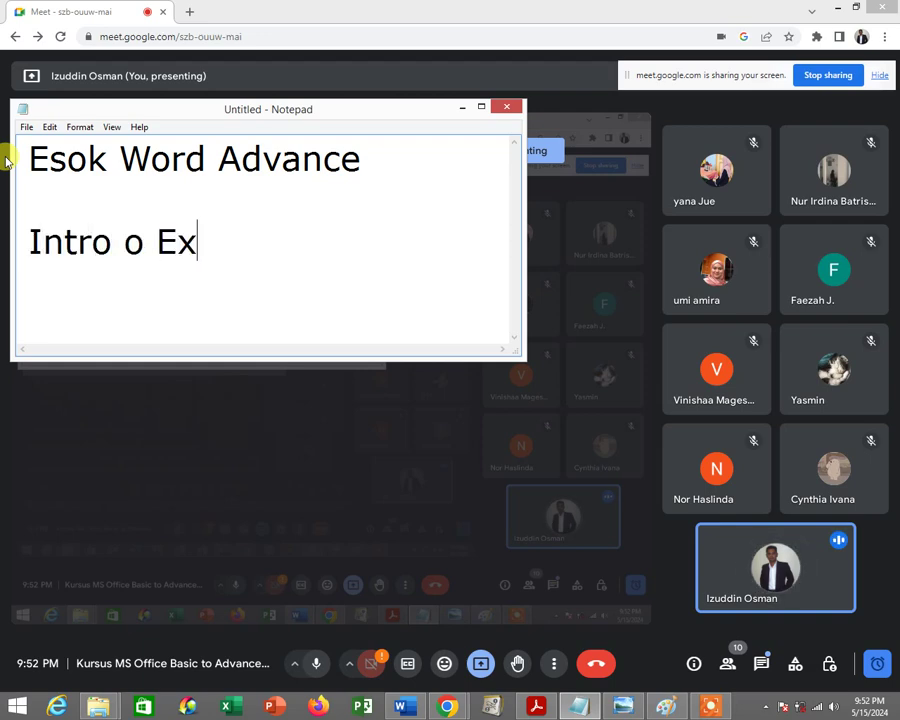
key("BackSpace")
key("BackSpace")
key("BackSpace")
key("BackSpace")
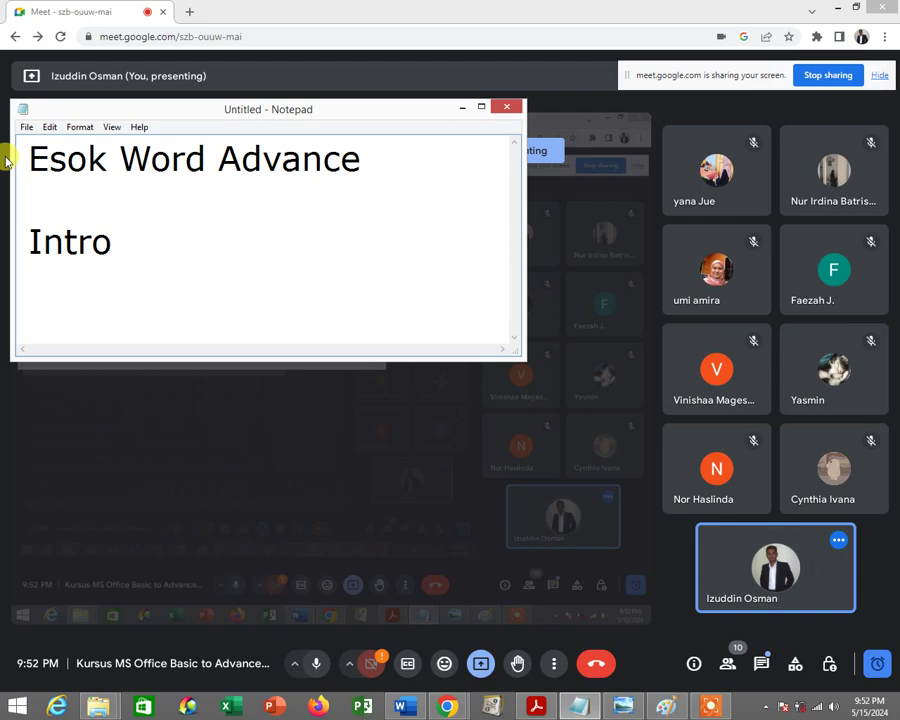
type("to Ex")
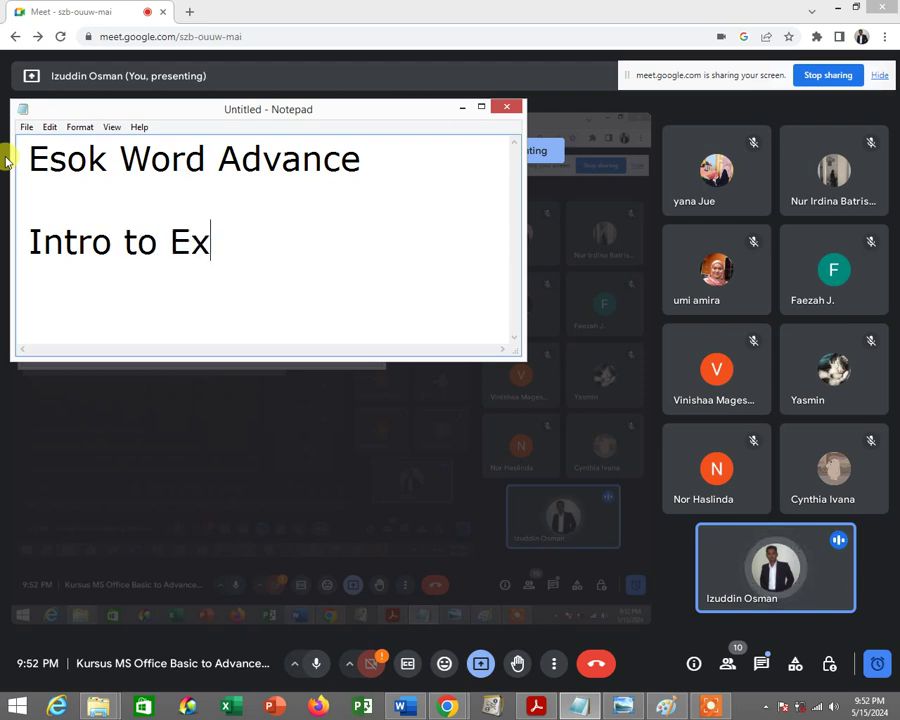
type("cel")
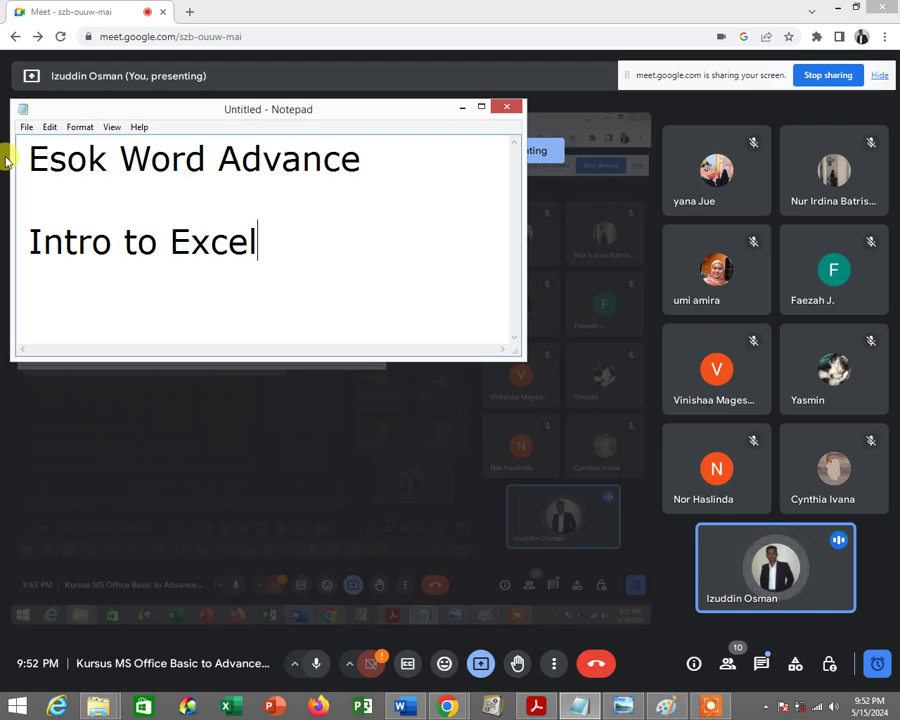